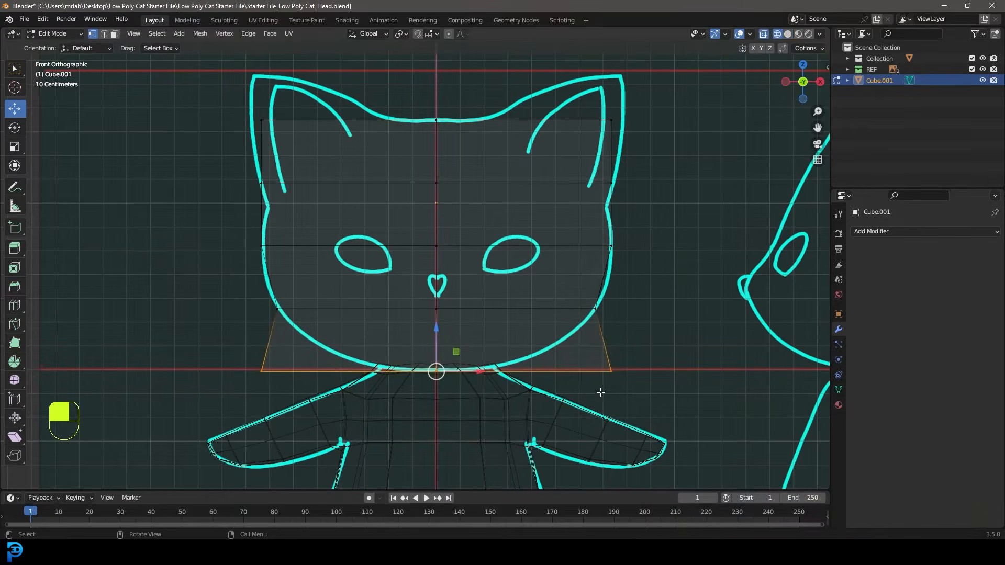
Scale the selected bottom edge of the cat's head mesh along the X axis
key(s)
key(x)
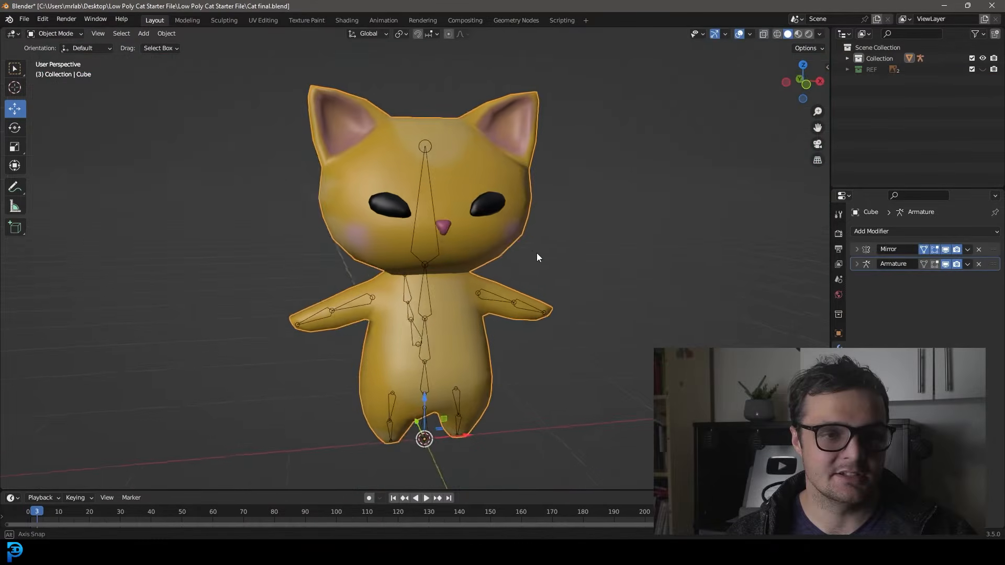
Select the armature of the finished cat model and switch it to Pose Mode
key(Tab)
middle_drag(591, 273, 516, 266)
key(Tab)
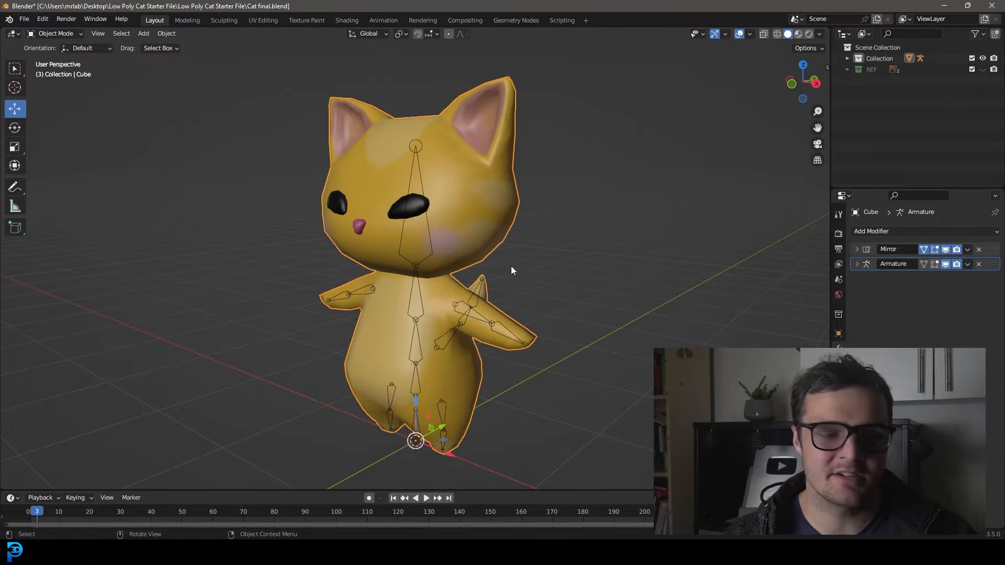
middle_drag(482, 269, 520, 275)
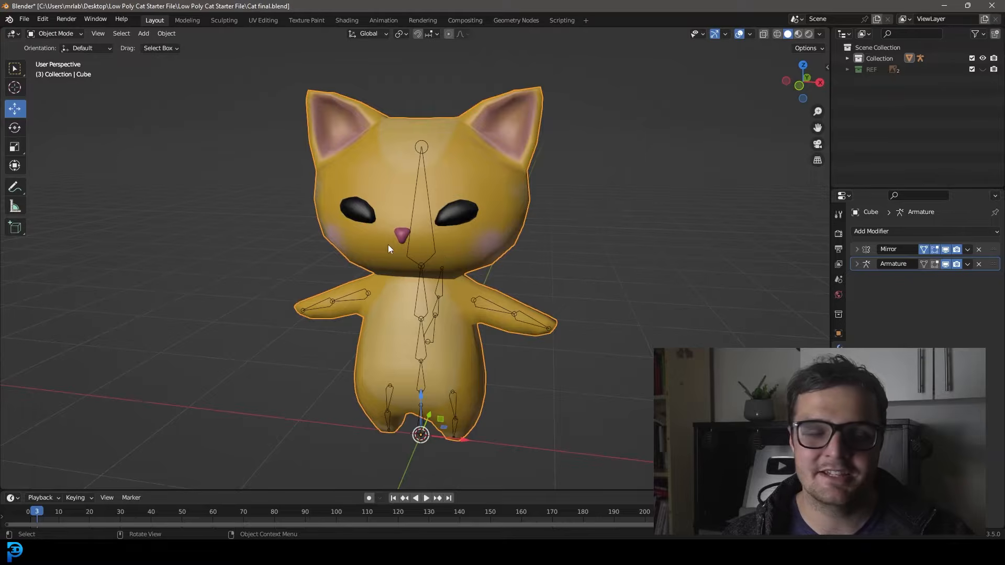
click(428, 260)
scroll(441, 280, up, 2)
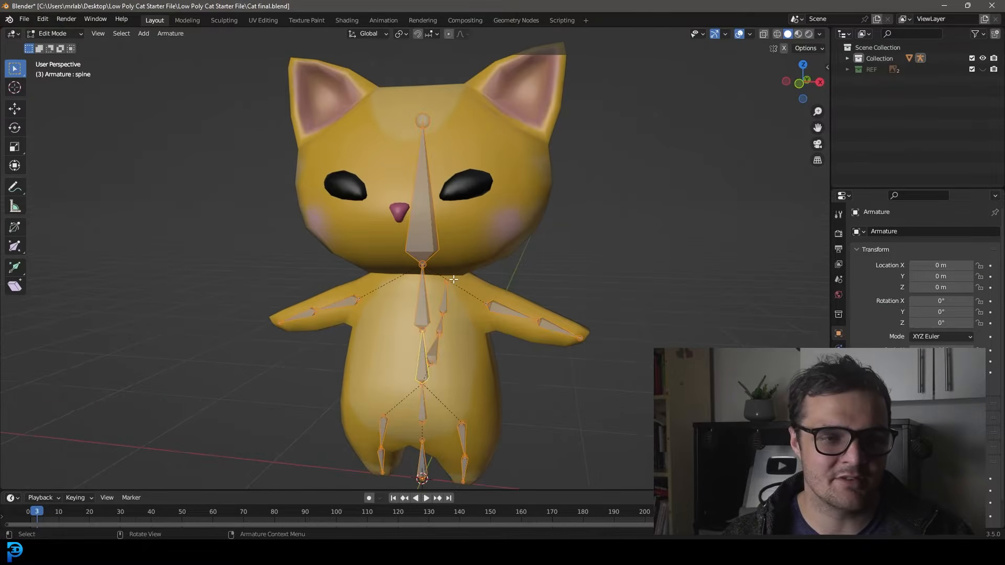
click(59, 34)
click(70, 71)
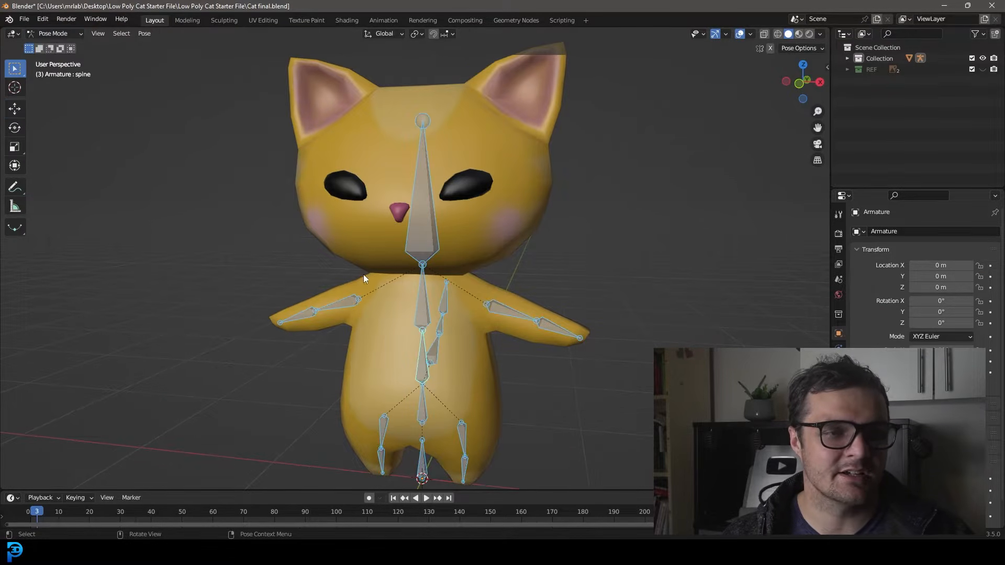
Select the spine, head and left upper arm bones in turn to examine the cat's rig
click(422, 302)
middle_drag(422, 302, 460, 254)
click(432, 231)
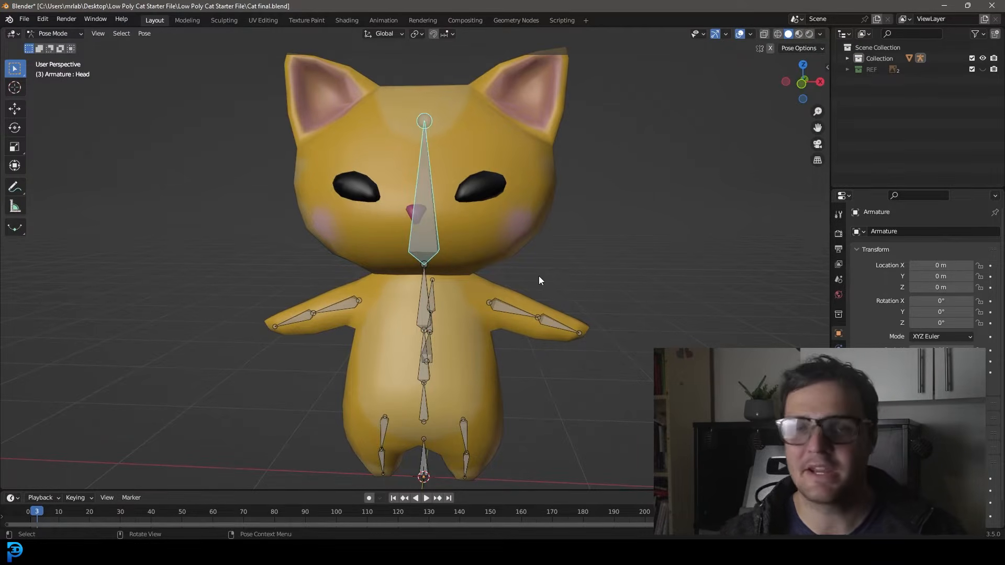
middle_drag(503, 278, 498, 266)
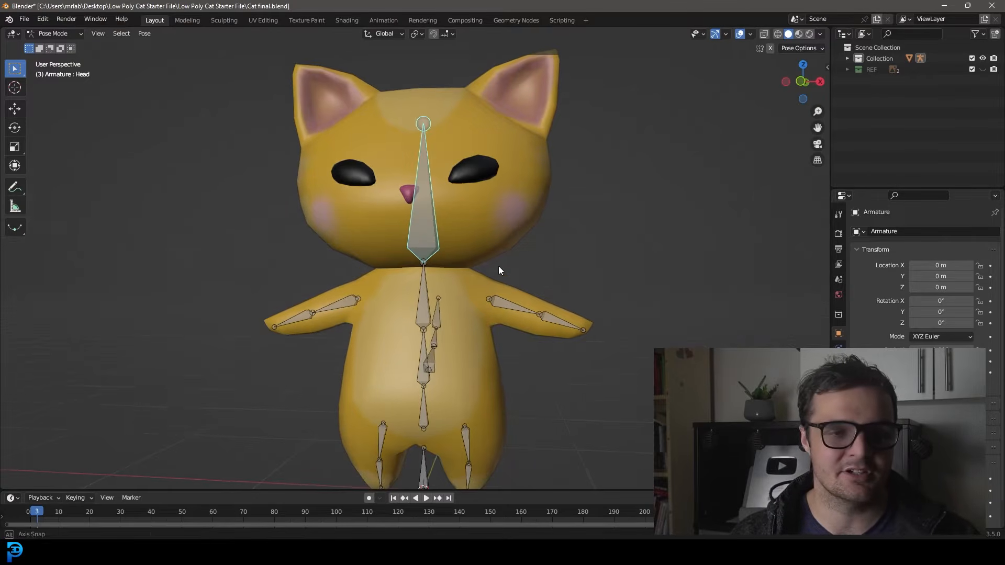
click(508, 306)
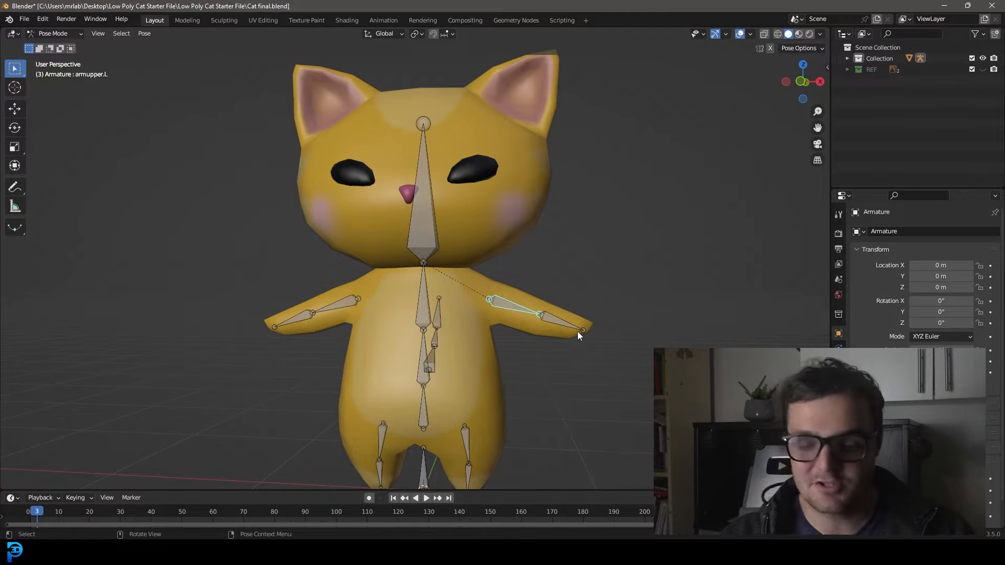
middle_drag(619, 298, 573, 314)
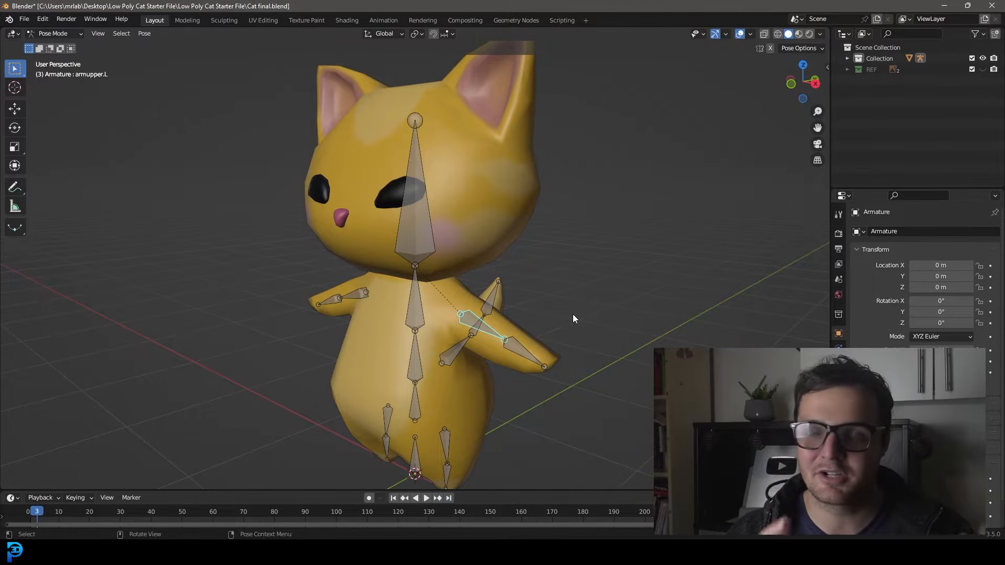
middle_drag(521, 322, 584, 322)
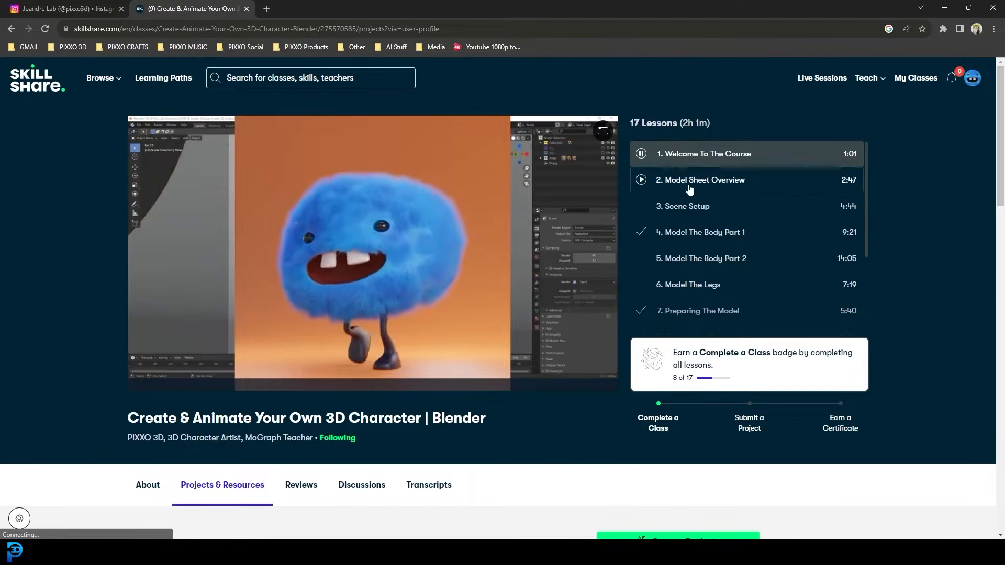
Preview the lessons of the Skillshare class on creating a 3D character, skimming through the Welcome To The Course video
click(712, 182)
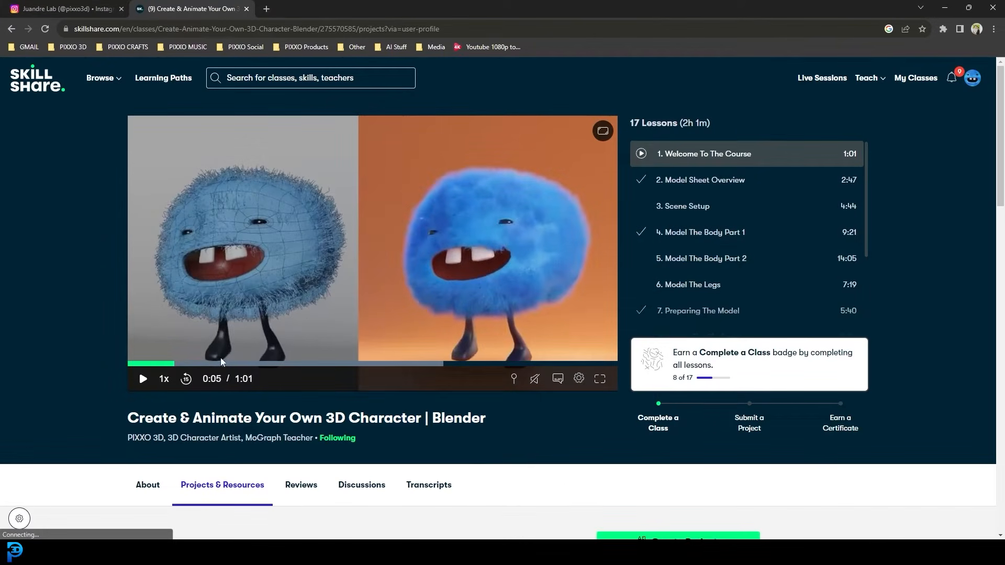
click(210, 363)
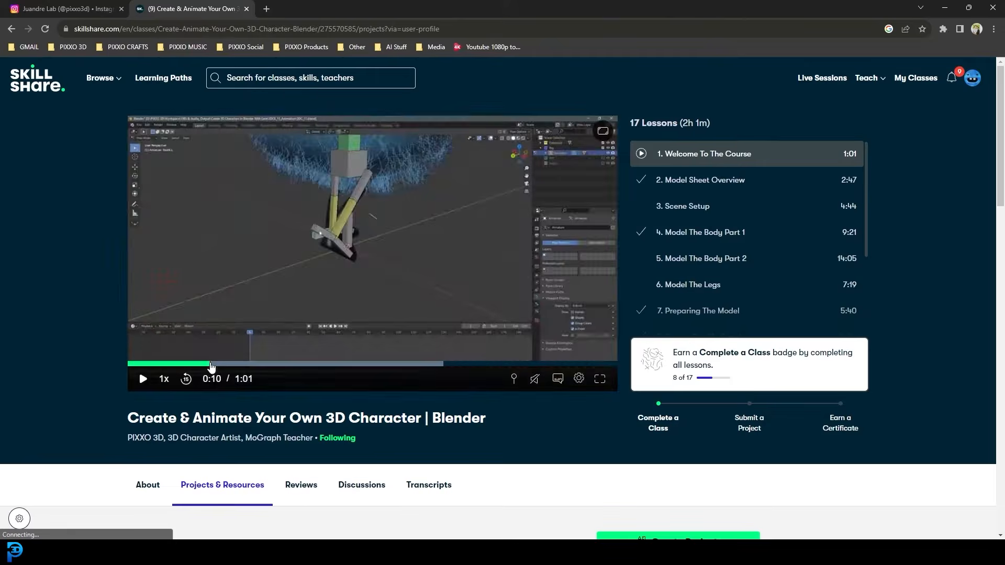
click(162, 363)
click(143, 378)
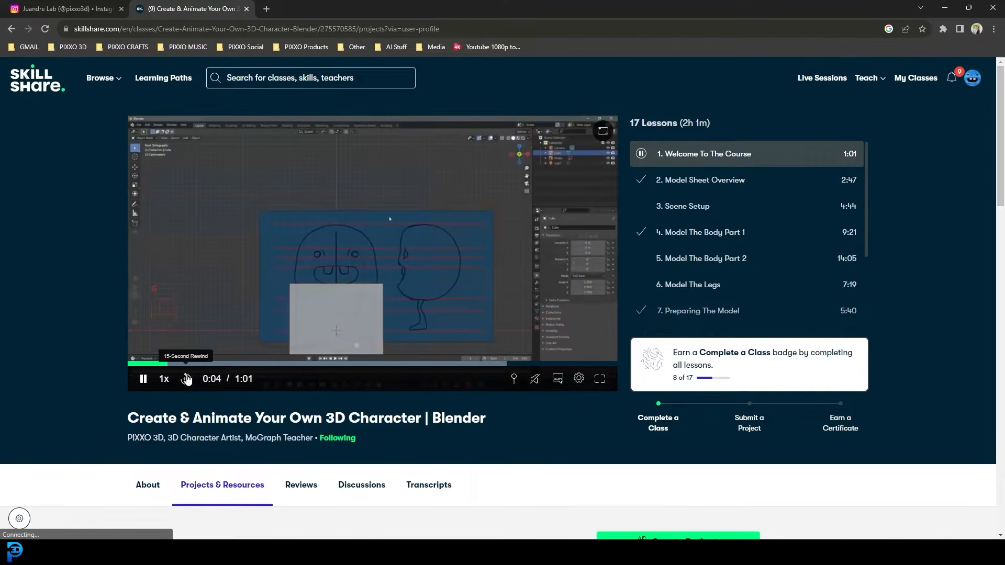
drag(135, 364, 90, 363)
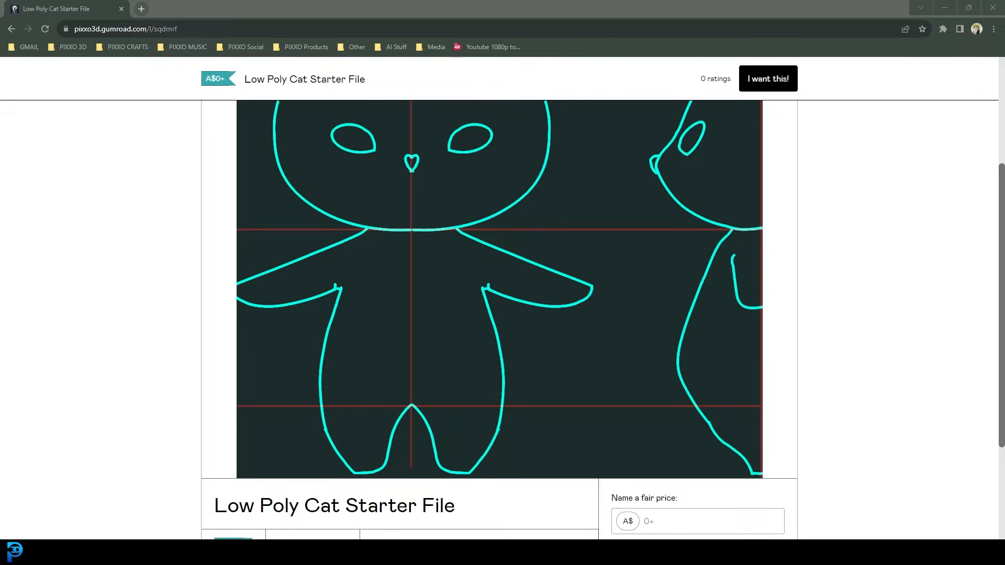
Review the Low Poly Cat Starter File page on Gumroad, including its price field, and minimise the browser
scroll(764, 259, up, 3)
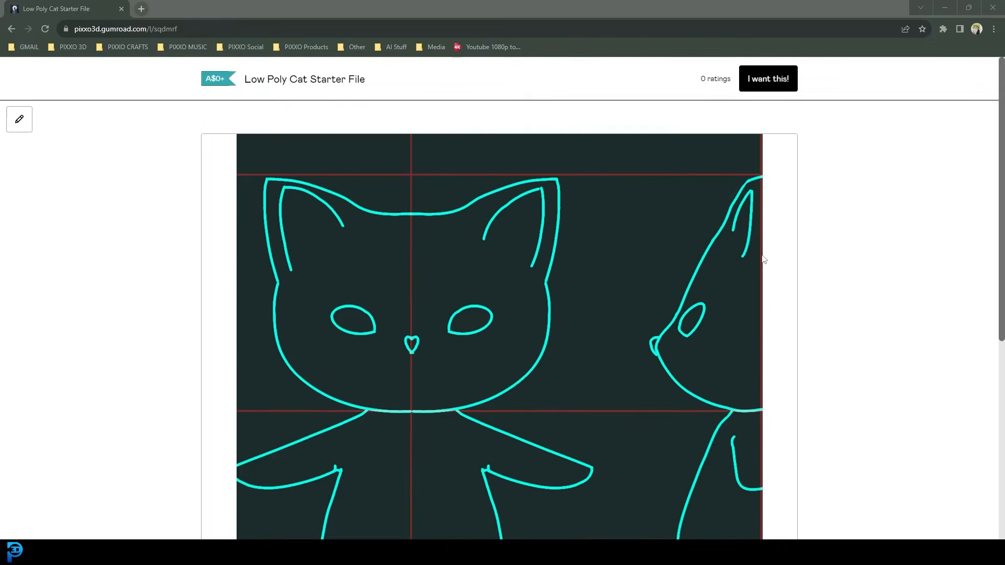
scroll(656, 219, down, 5)
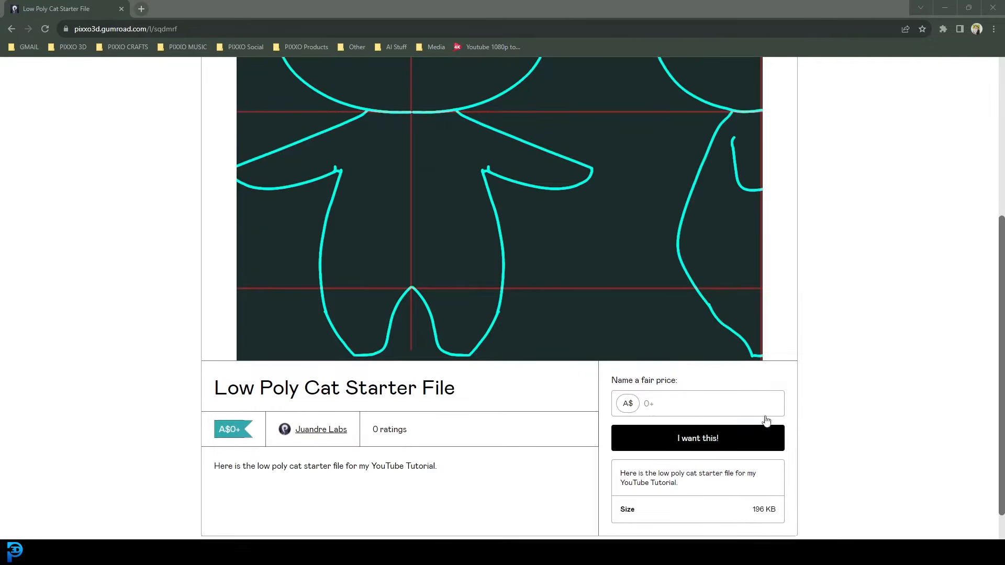
scroll(662, 375, down, 1)
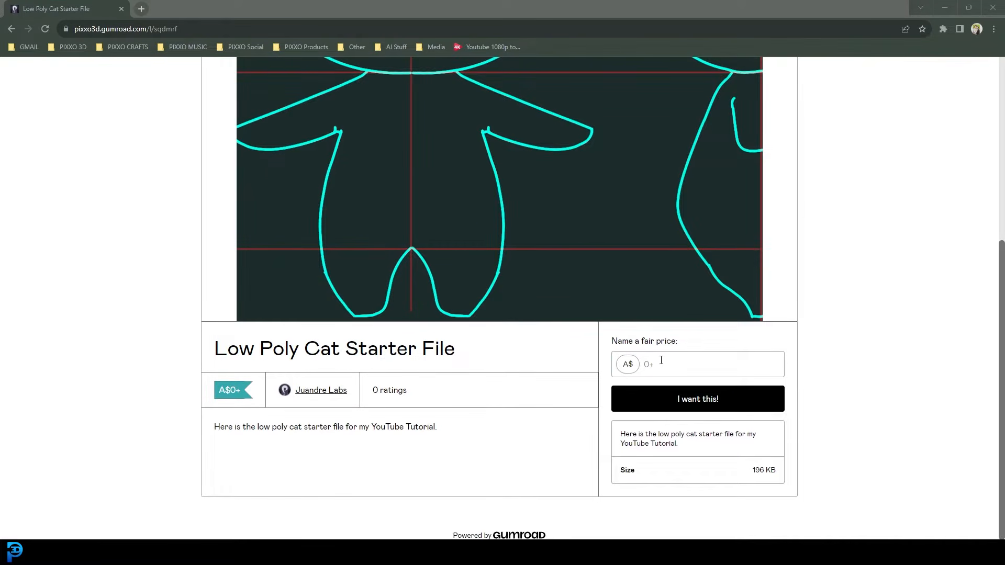
click(664, 361)
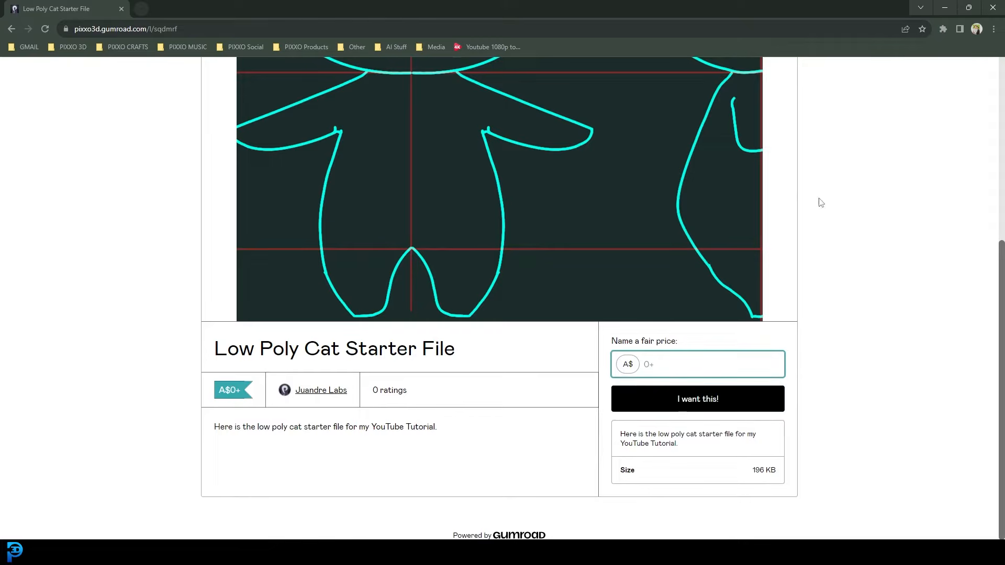
click(947, 8)
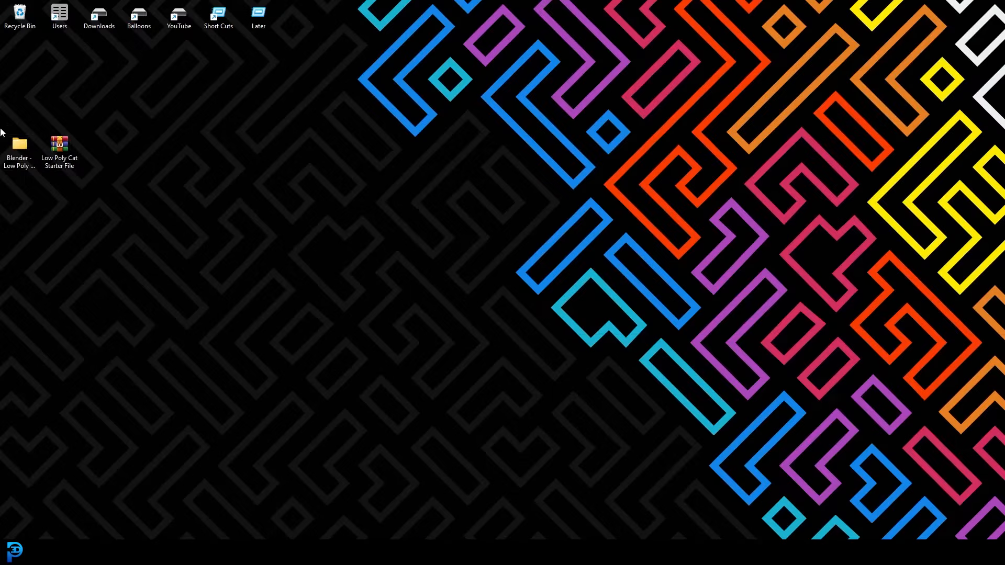
Extract the Low Poly Cat Starter File archive into a folder of the same name on the desktop
drag(55, 152, 66, 151)
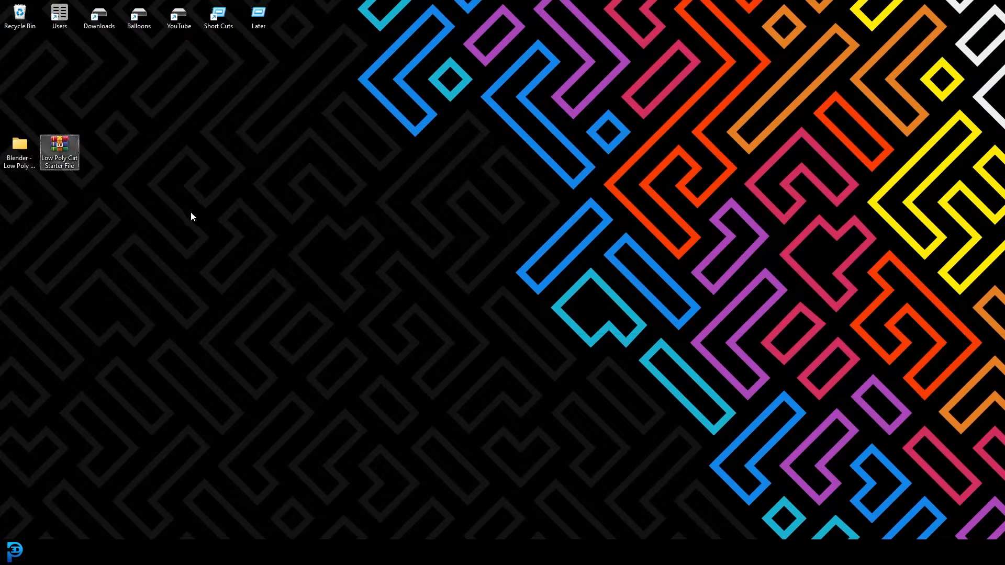
right_click(59, 149)
click(118, 209)
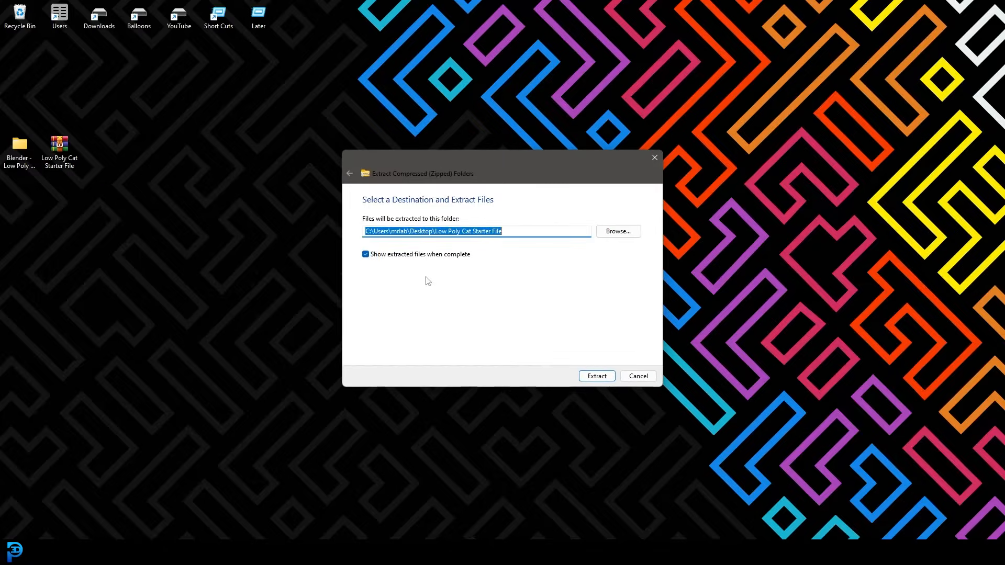
click(592, 377)
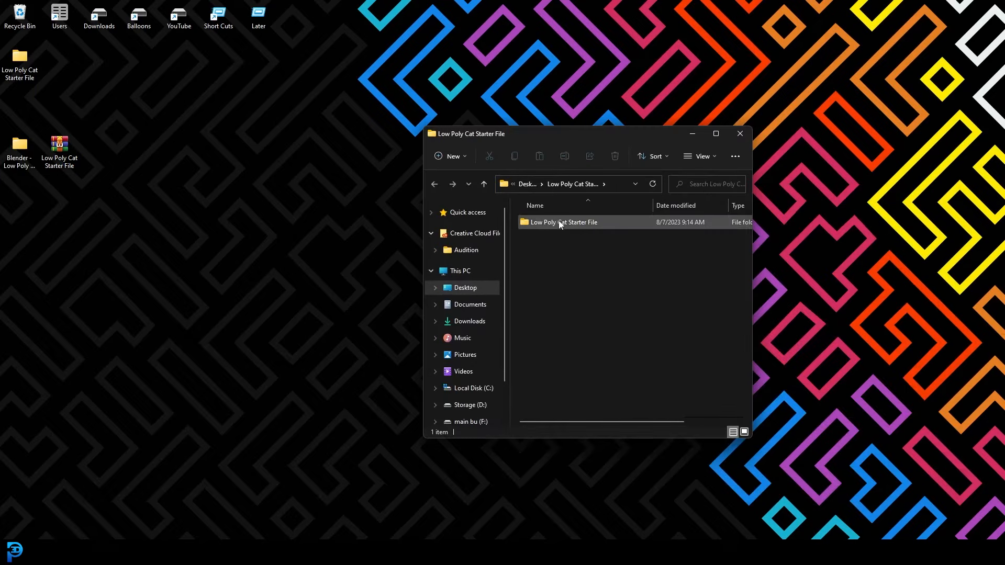
Open the Starter File_Low Poly Cat file from the extracted folder in Blender
double_click(585, 223)
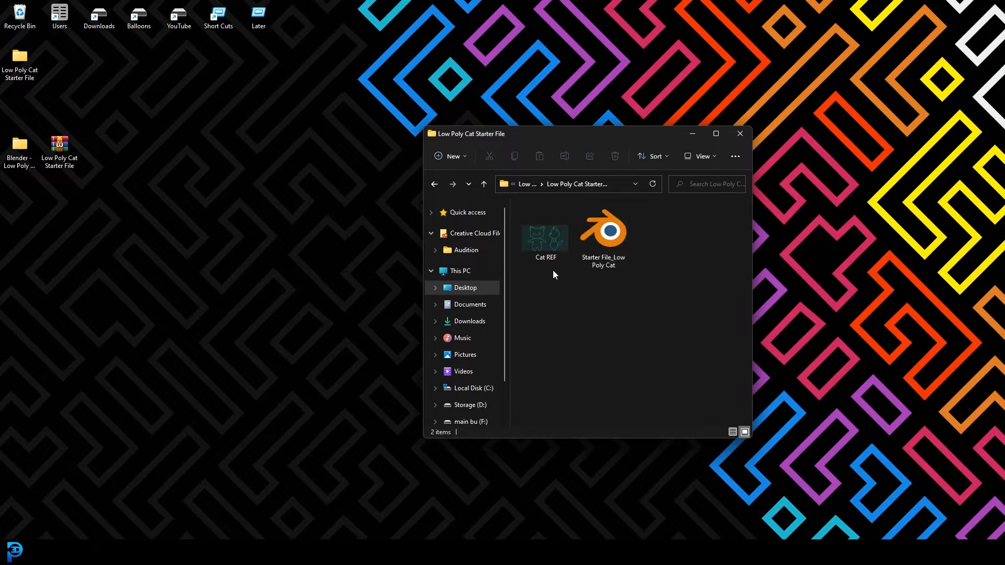
click(603, 235)
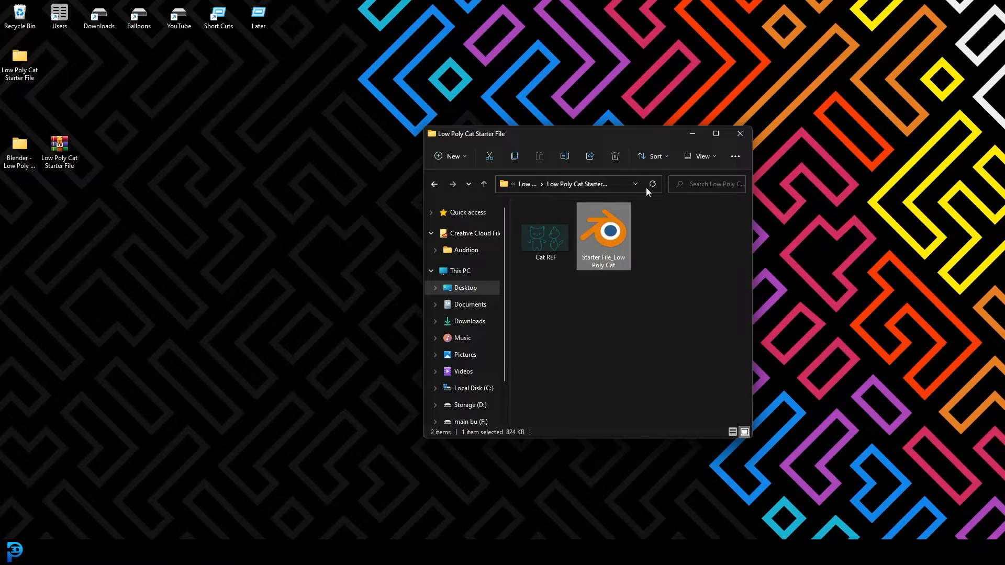
double_click(610, 239)
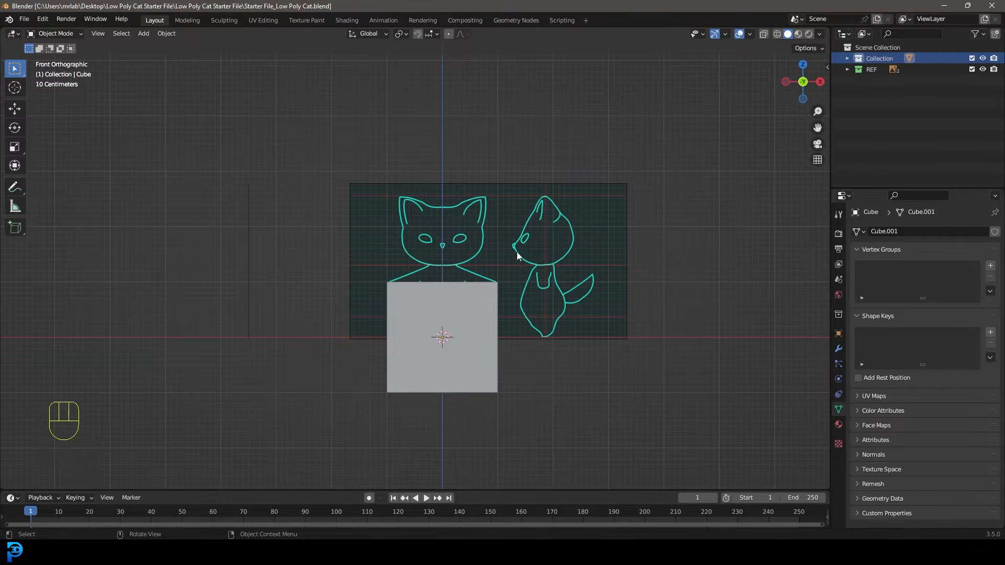
Hide and show the REF collection to check which cat reference images it controls
mouse_move(414, 249)
middle_down()
mouse_move(532, 229)
mouse_move(433, 245)
middle_up()
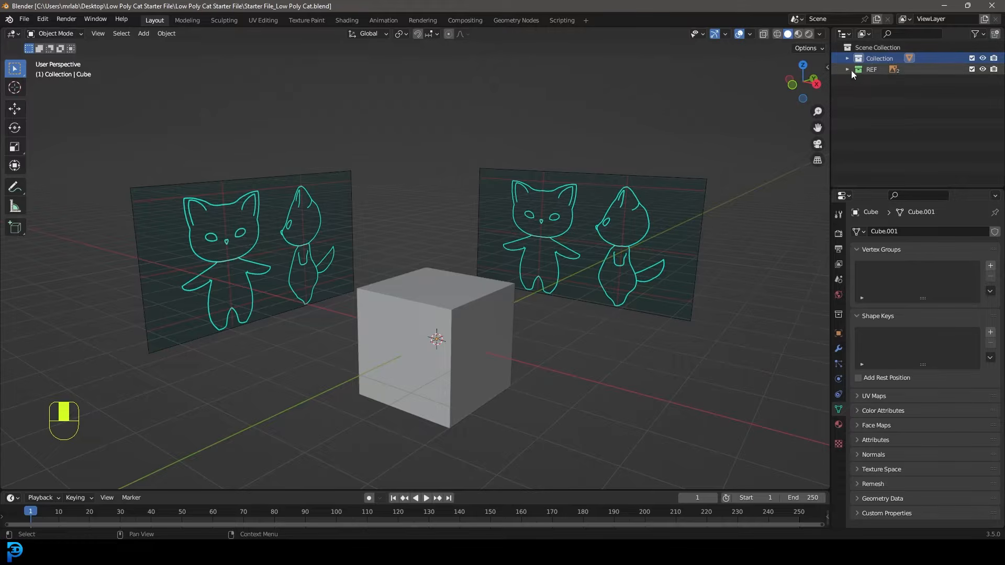
click(873, 69)
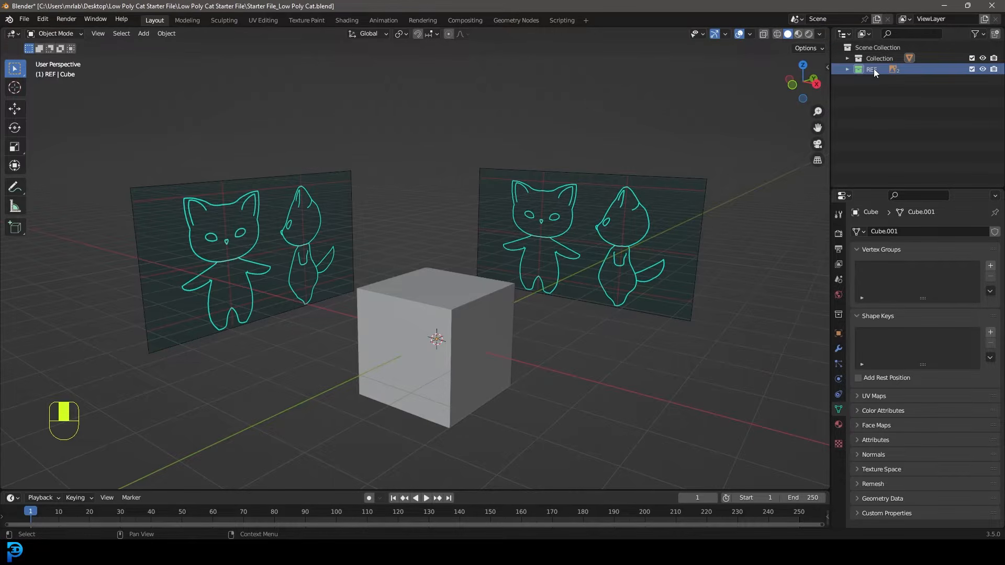
click(983, 70)
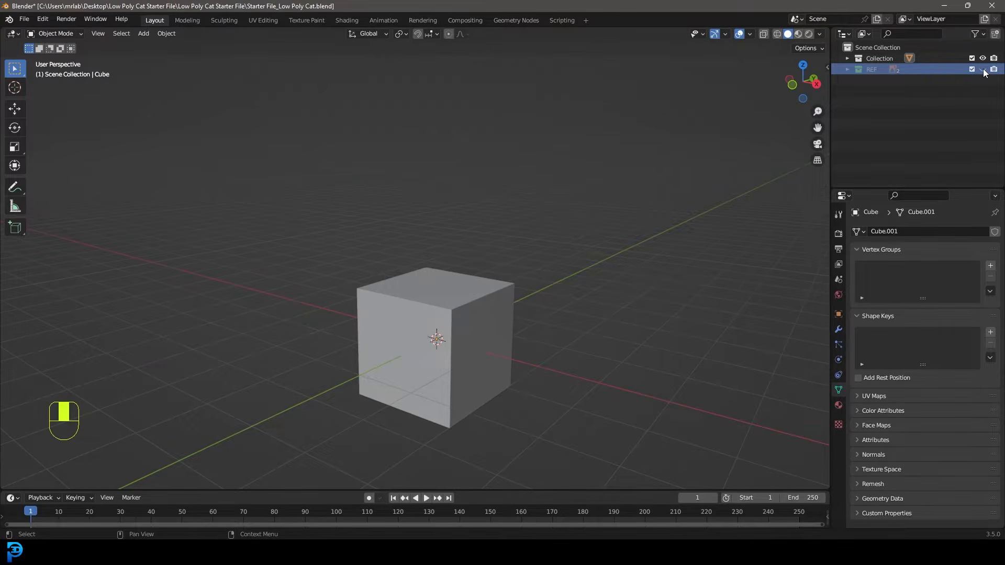
click(982, 69)
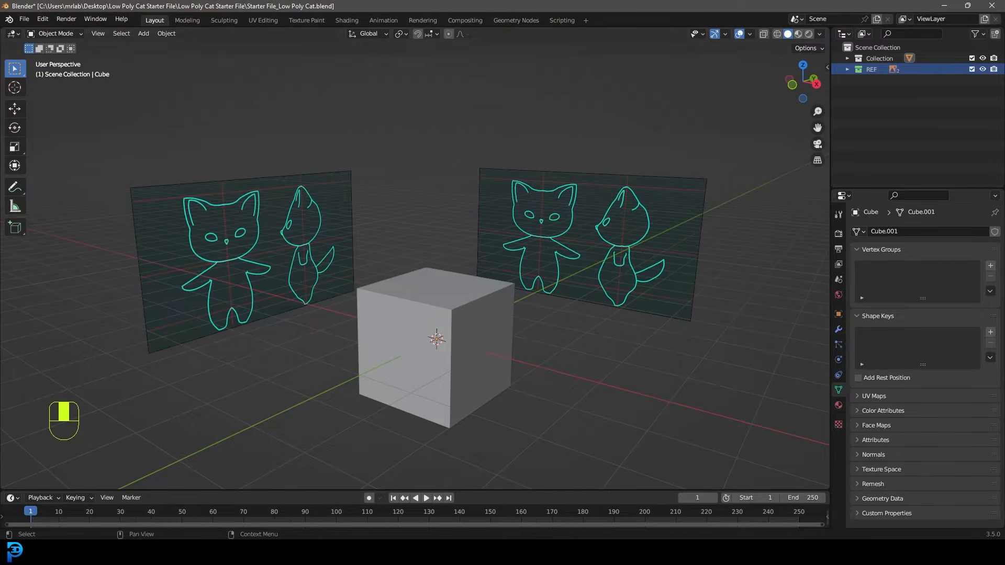
click(983, 69)
click(983, 70)
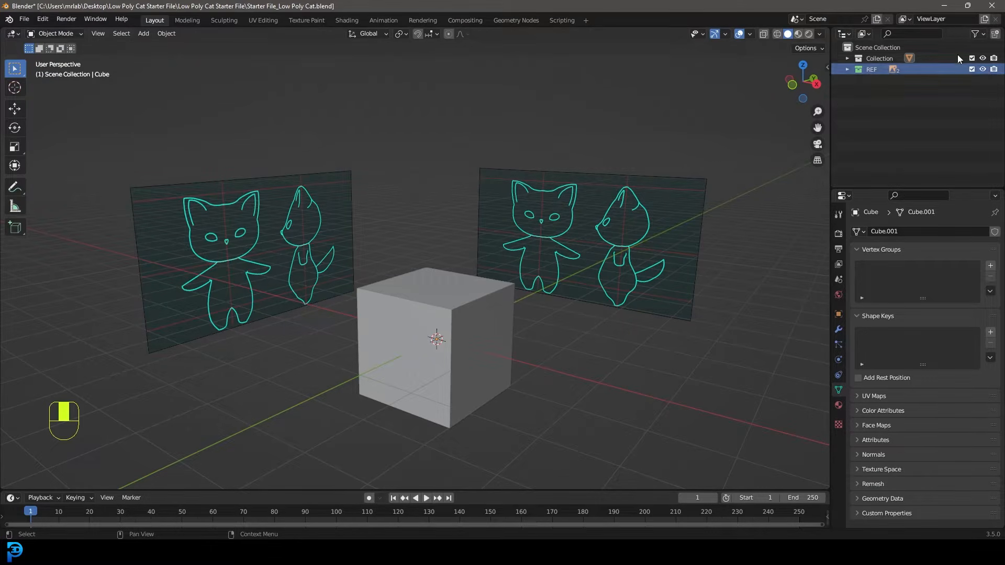
Select the default cube and check the contents of Collection in the scene hierarchy
middle_drag(272, 215, 304, 221)
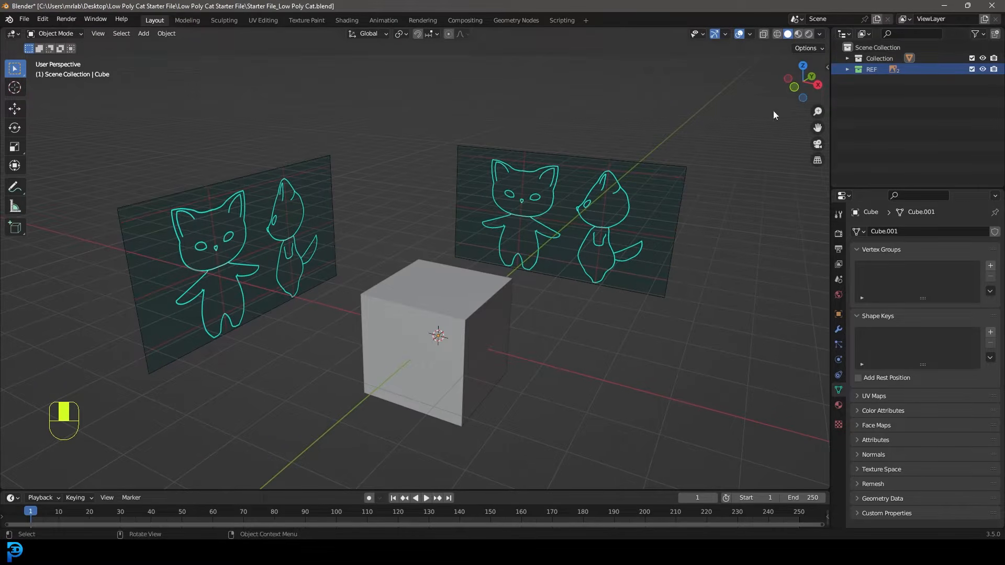
click(450, 320)
mouse_move(450, 320)
middle_down()
mouse_move(466, 327)
mouse_move(434, 313)
middle_up()
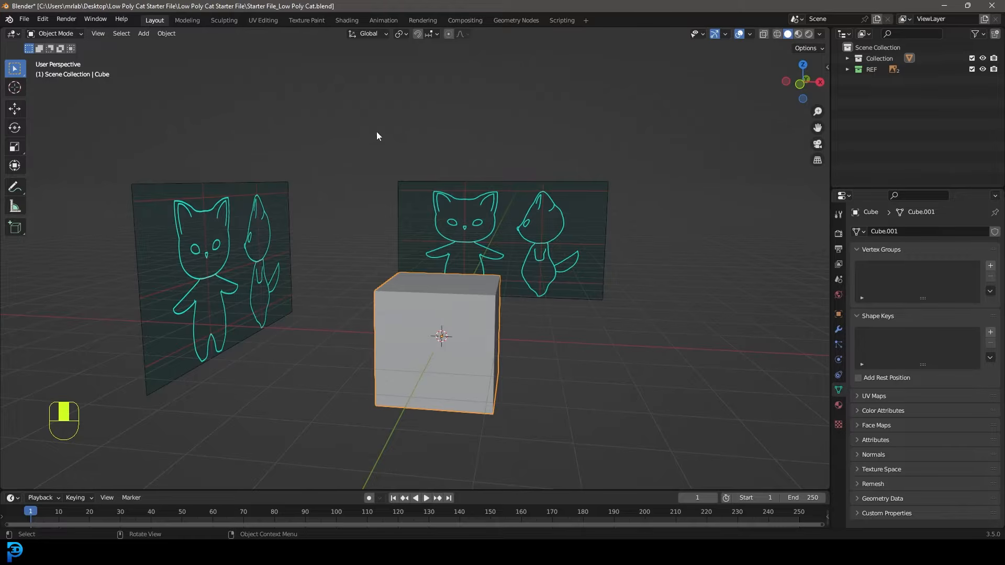
click(847, 58)
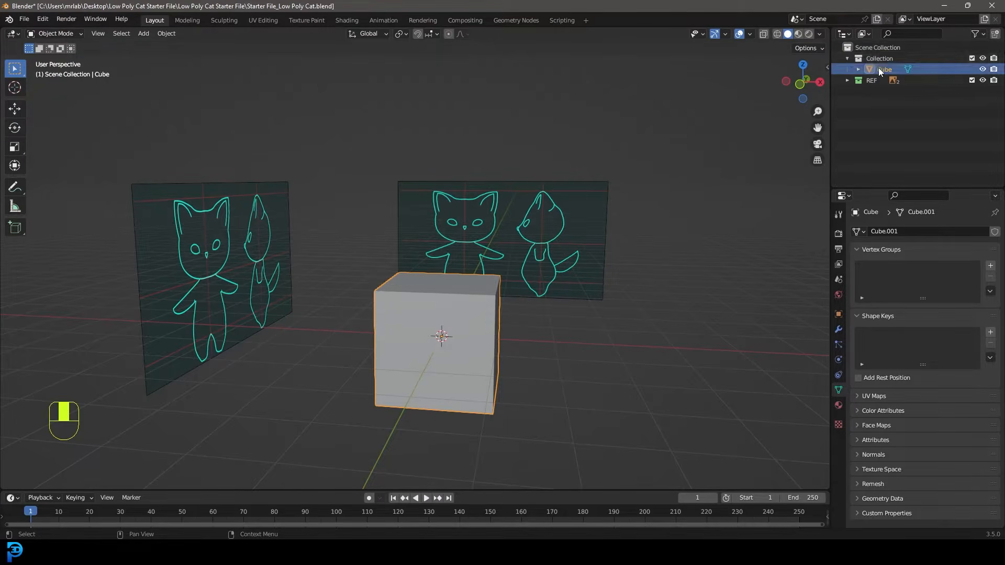
click(848, 58)
Toggle the REF collection's visibility off and on again, and examine the cube against the reference planes
middle_drag(488, 228, 455, 204)
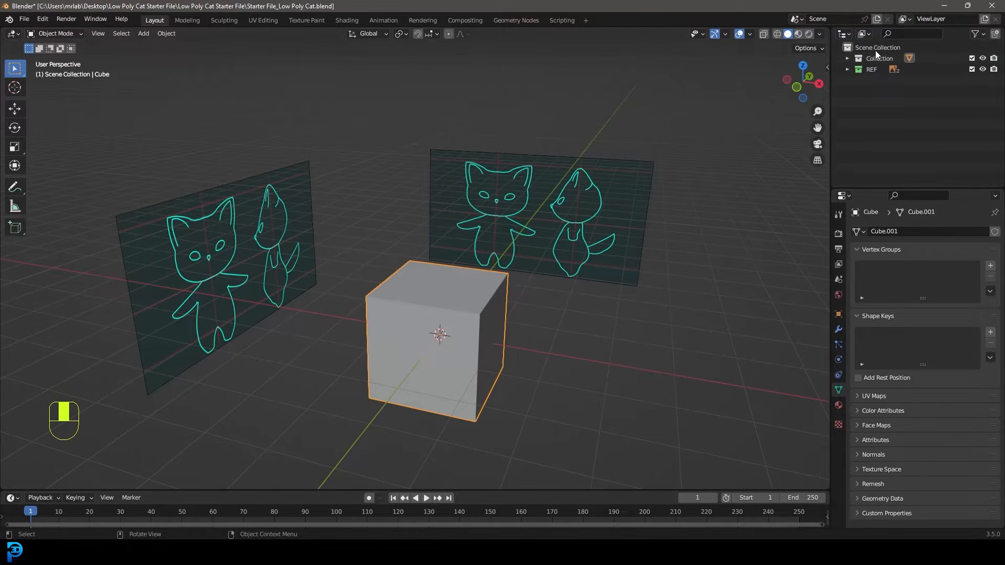
click(983, 74)
click(984, 73)
middle_drag(384, 169, 418, 159)
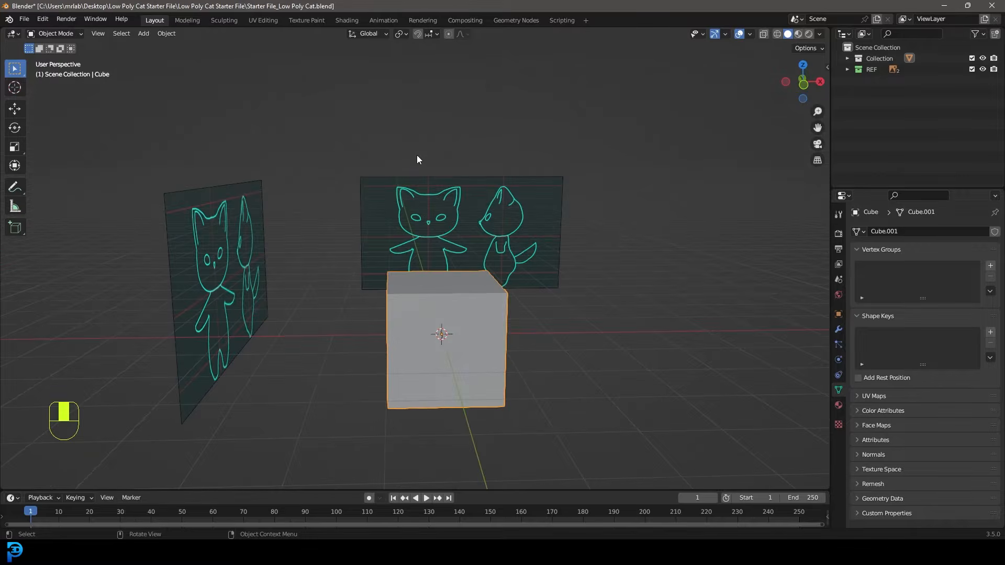
Set the viewport to the Front viewpoint and compare the cube with the front cat reference
key(KP_1)
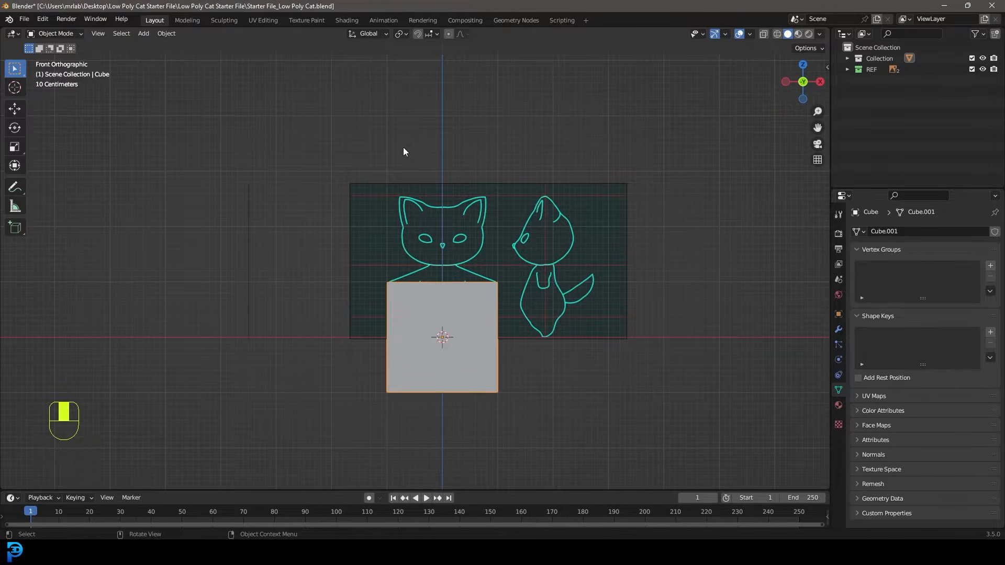
scroll(415, 265, up, 2)
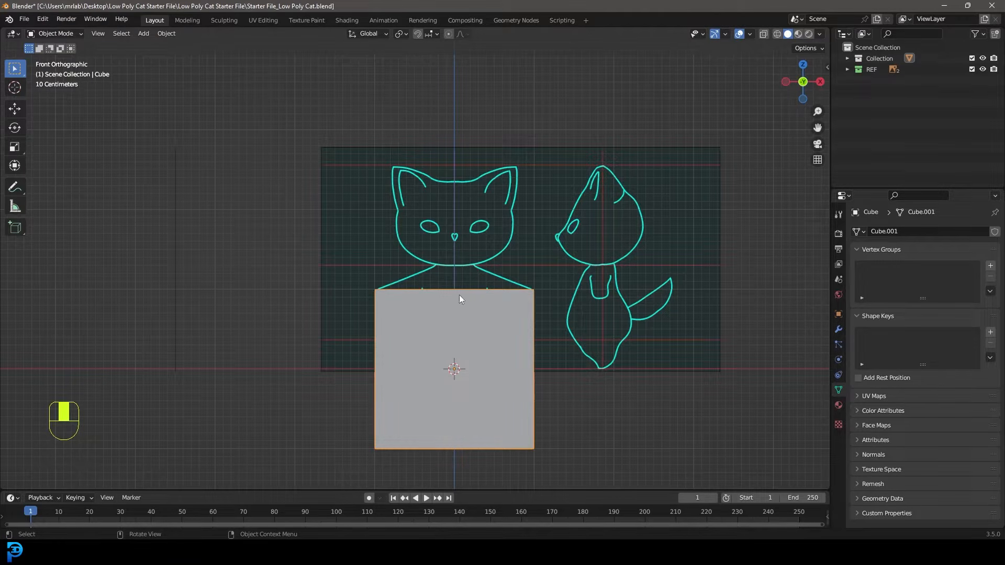
click(99, 33)
mouse_move(154, 171)
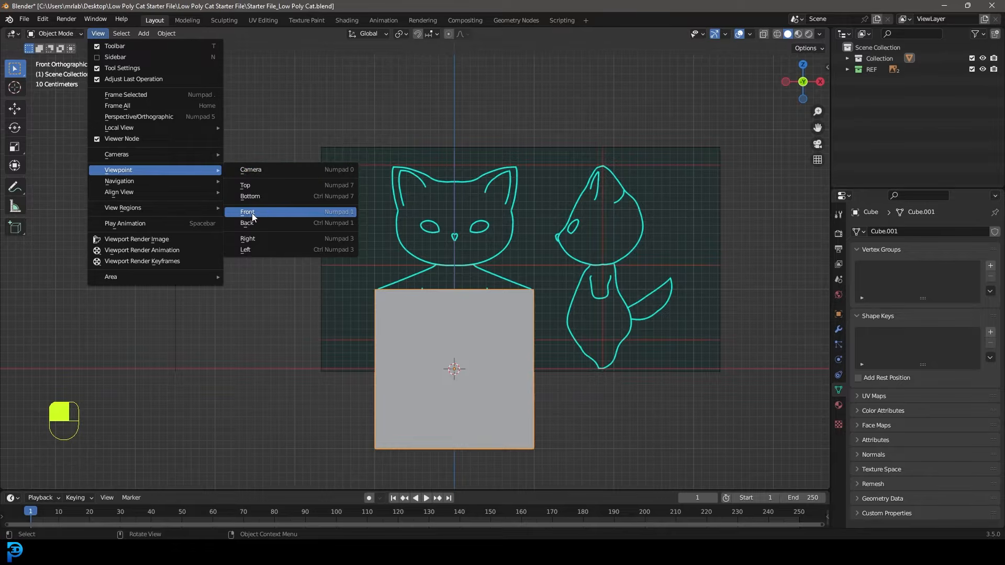
click(253, 213)
shift+middle_drag(479, 298, 470, 220)
scroll(504, 263, up, 1)
scroll(471, 236, down, 2)
key(g)
right_click(485, 205)
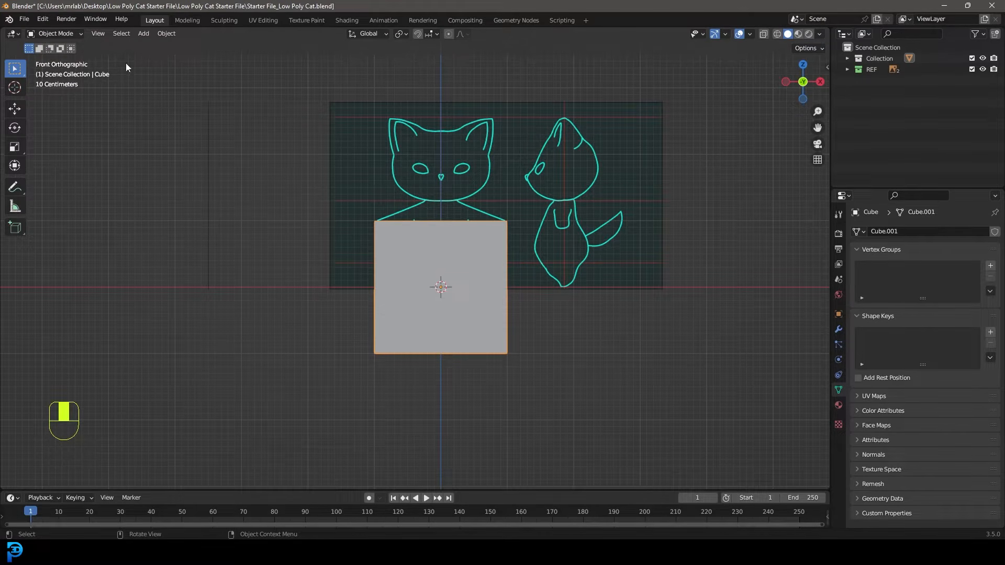
Switch the cube from Object Mode to Edit Mode
click(54, 34)
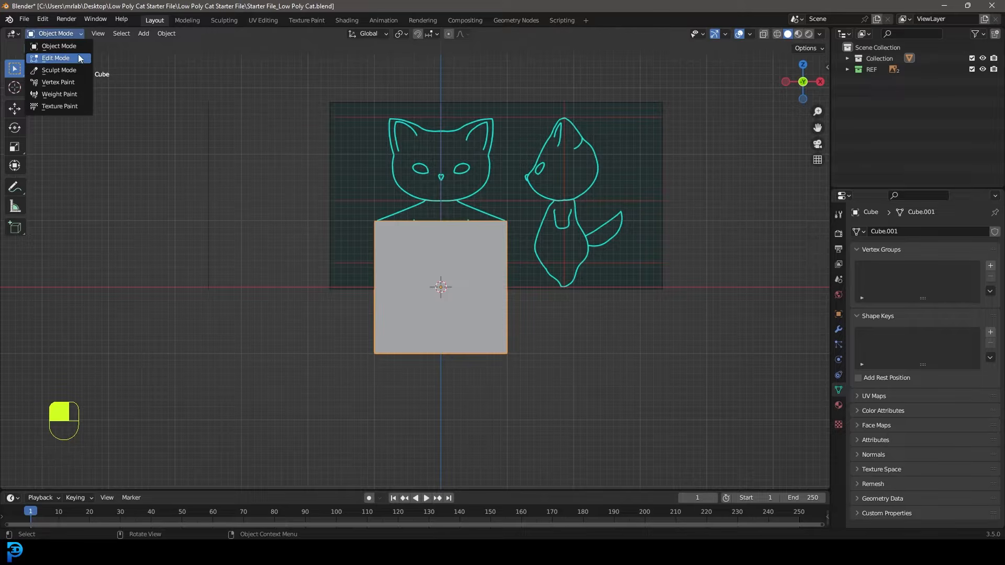
click(49, 36)
click(52, 57)
Select vertices on the cube's upper-left side in vertex select mode and try moving them
middle_drag(497, 196, 482, 229)
click(306, 133)
drag(399, 180, 332, 282)
drag(327, 296, 327, 296)
key(g)
right_click(138, 20)
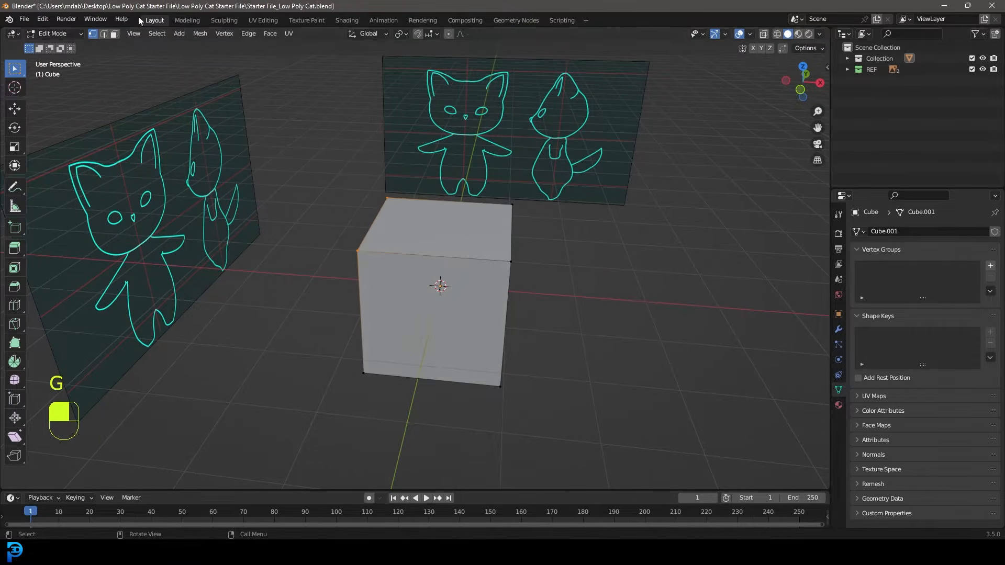
Try moving an edge of the cube in edge select mode and its top face in face select mode
click(103, 34)
key(g)
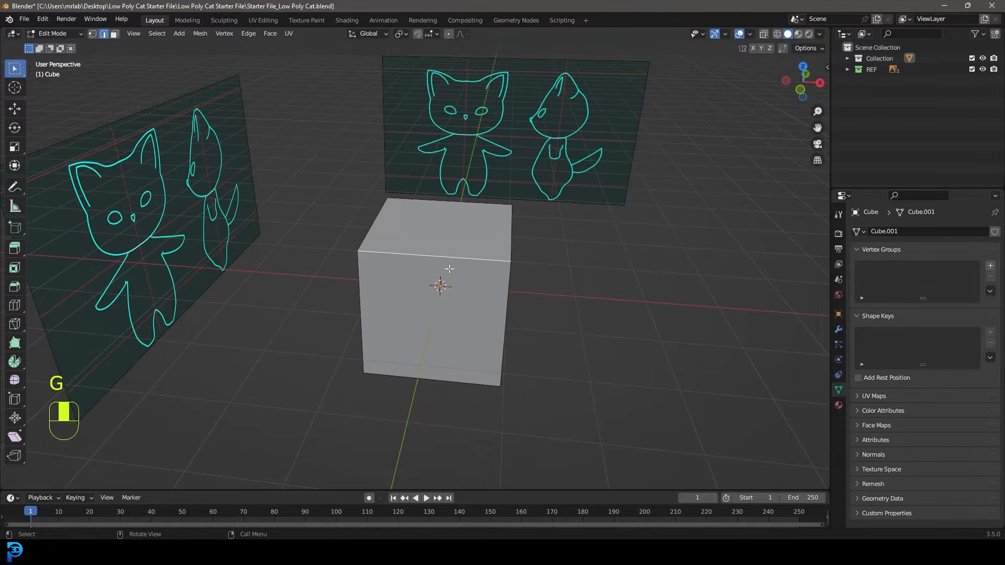
click(117, 35)
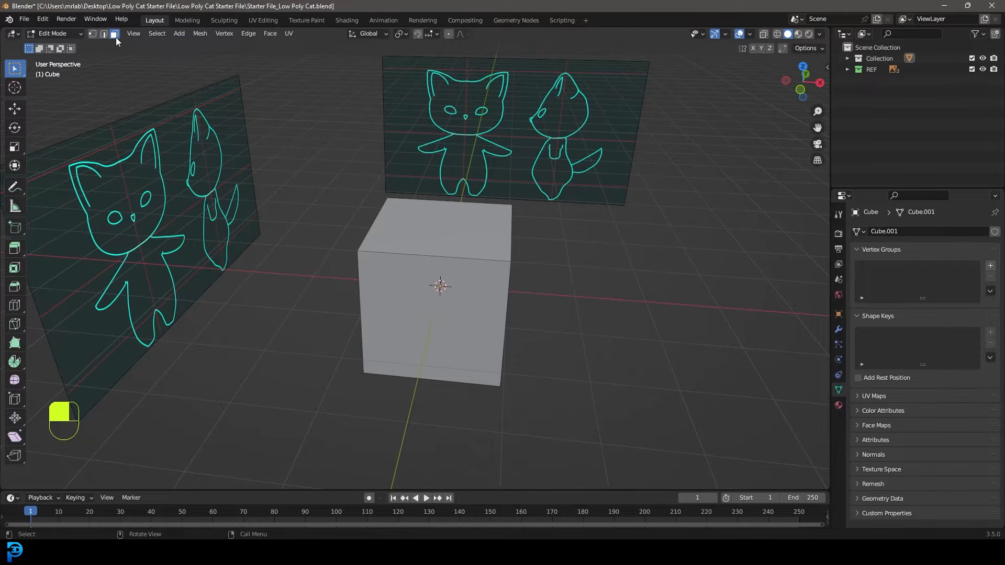
click(428, 222)
key(g)
right_click(453, 186)
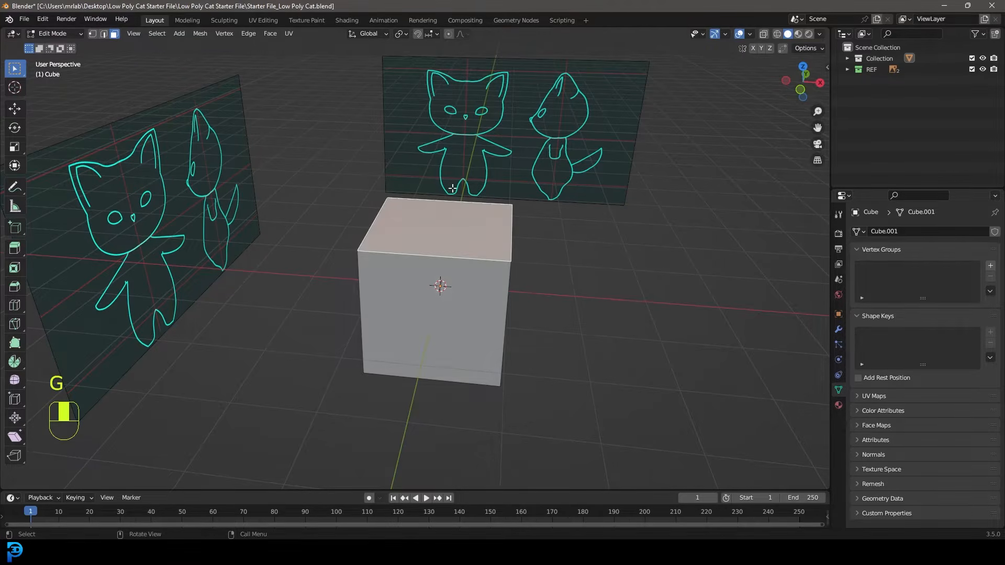
Add several of the cube's faces to one selection in face select mode and inspect it from different angles
middle_drag(400, 261, 429, 213)
shift+click(425, 215)
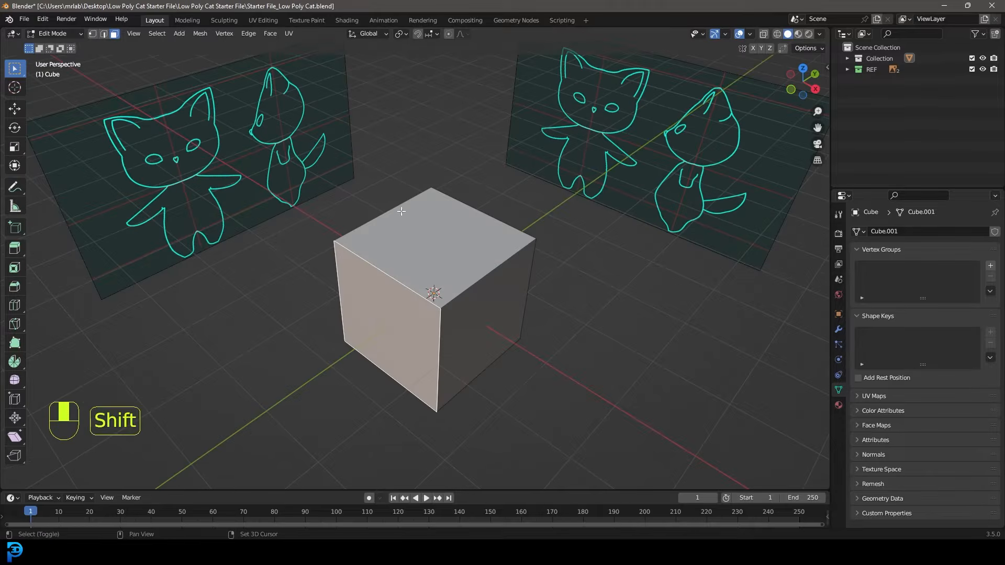
shift+click(469, 322)
middle_drag(530, 319, 404, 280)
shift+click(416, 257)
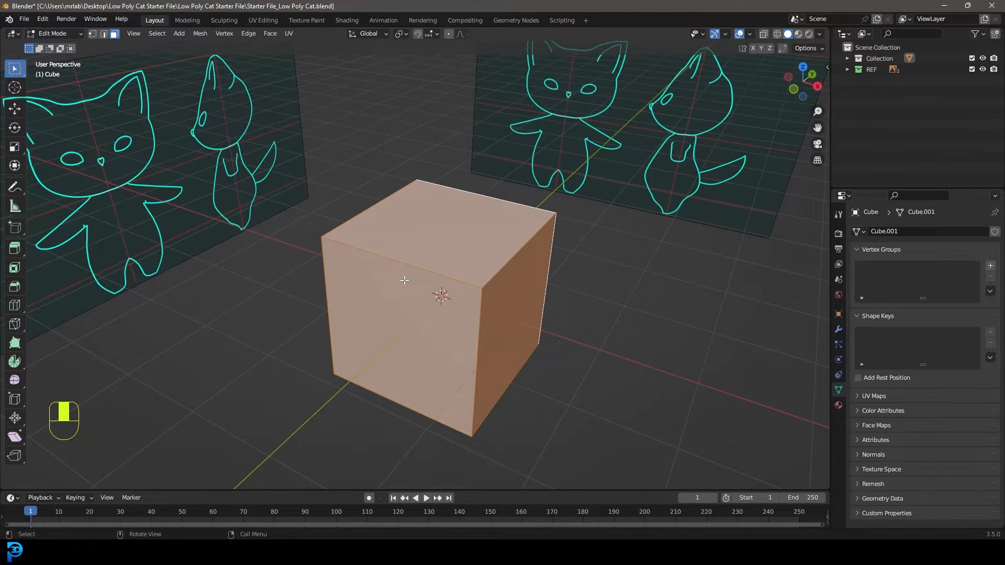
middle_drag(430, 262, 413, 201)
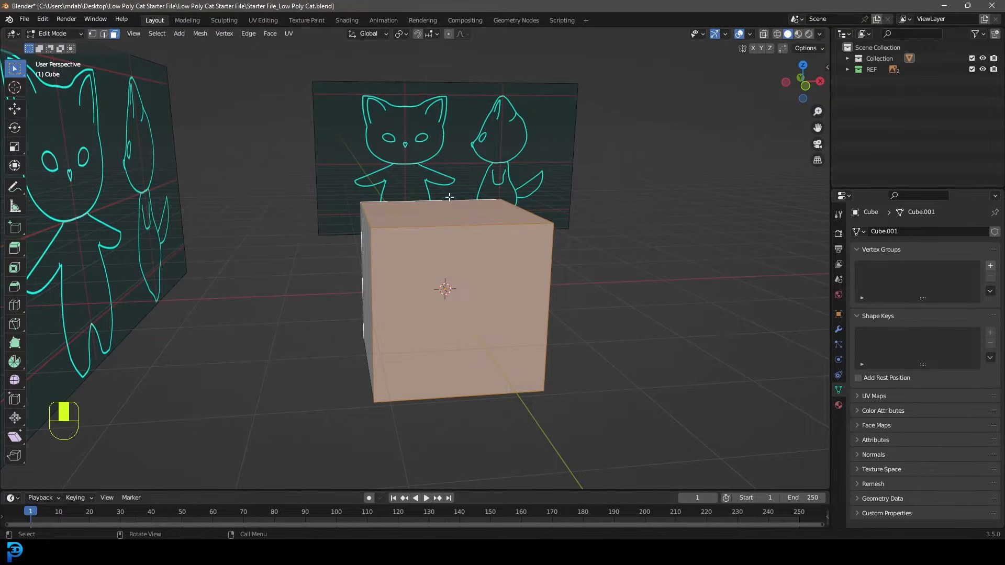
middle_drag(449, 197, 446, 184)
Return to vertex select mode, box-select the cube's top vertices in front view, and check the selection in perspective
click(105, 34)
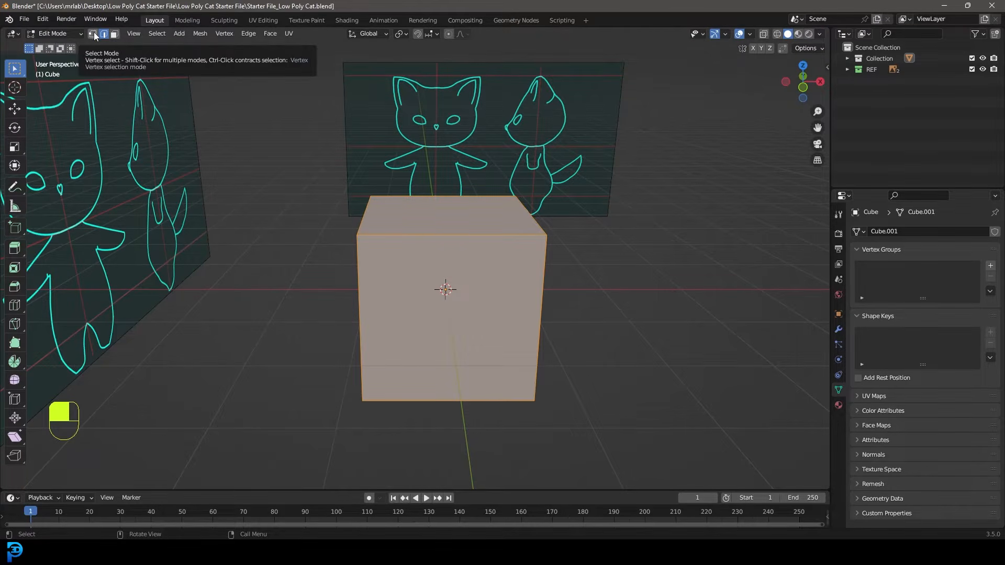
click(93, 33)
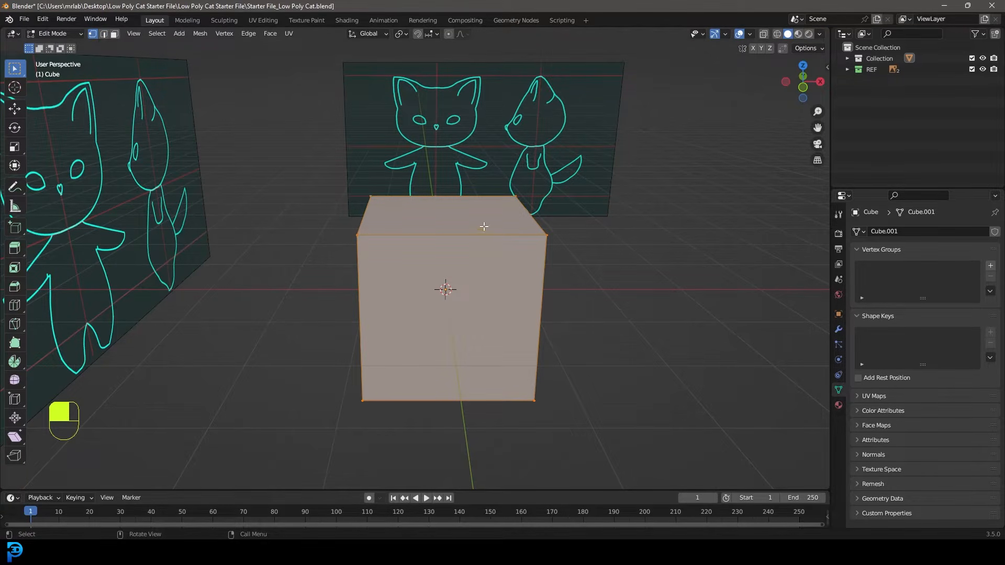
key(KP_1)
scroll(455, 233, up, 3)
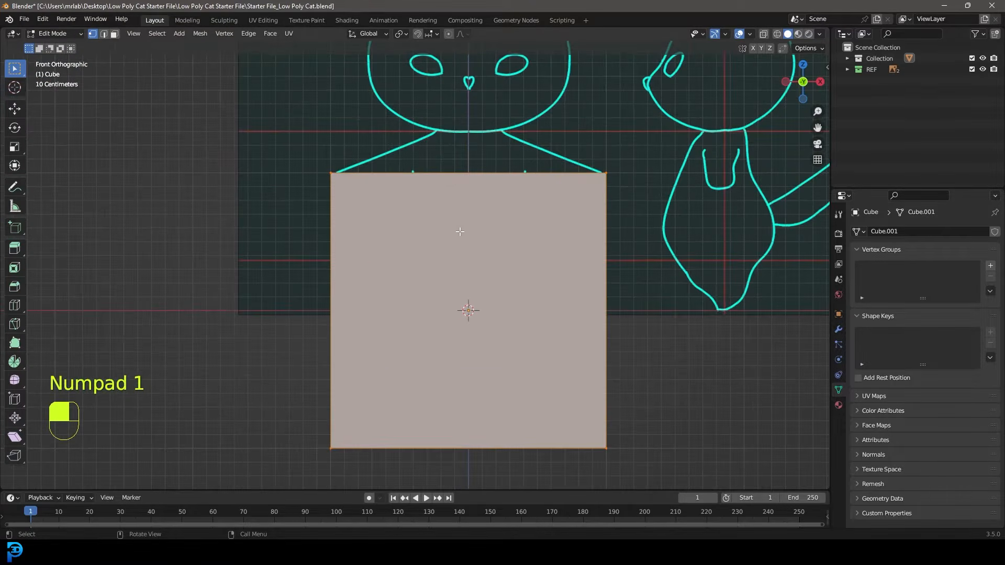
scroll(453, 209, down, 2)
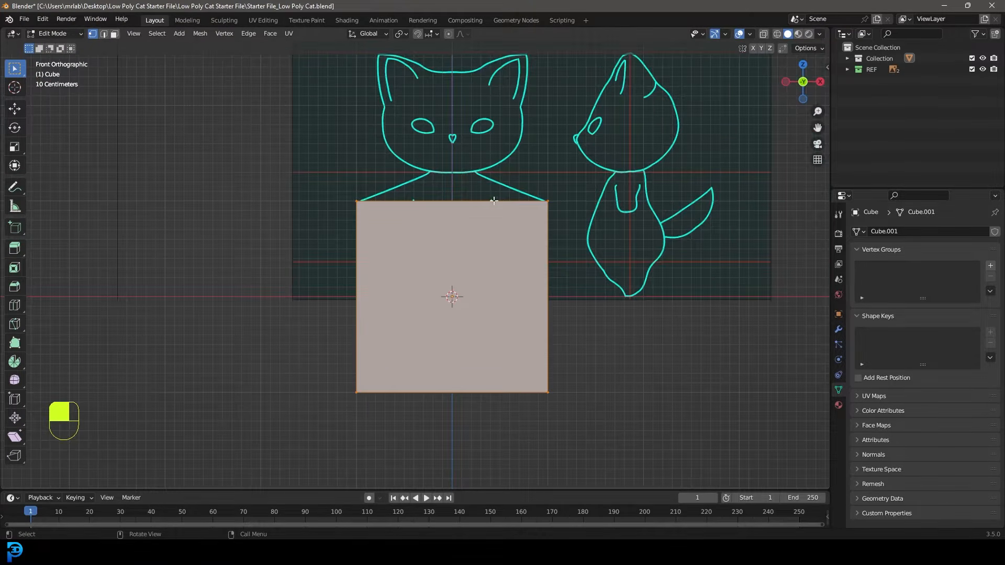
drag(230, 109, 683, 225)
middle_drag(277, 122, 329, 245)
middle_drag(561, 328, 560, 235)
key(KP_1)
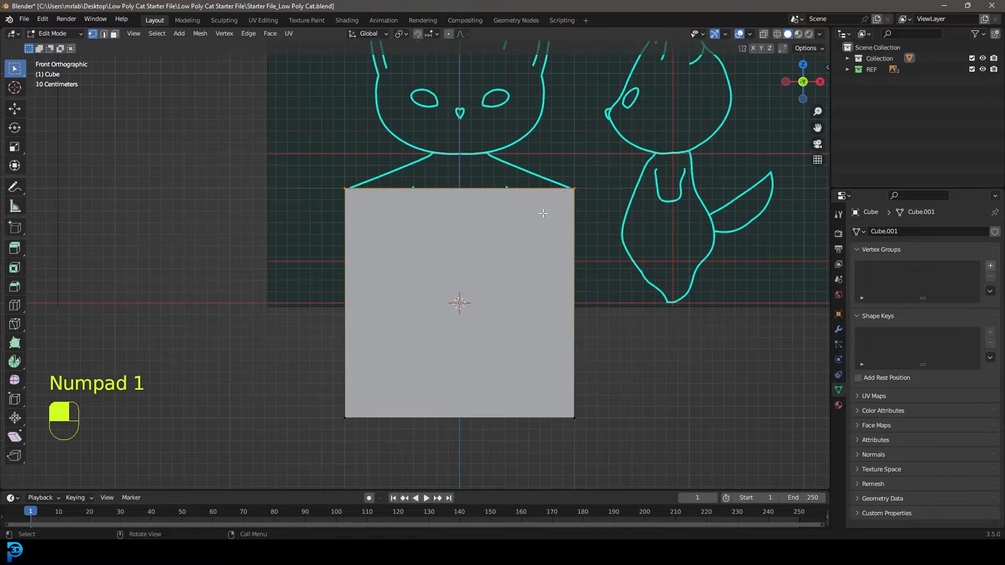
Use X-ray to box-select the cube's front and back top vertices together, and turn X-ray off again
click(764, 34)
drag(225, 113, 678, 289)
middle_drag(678, 289, 549, 224)
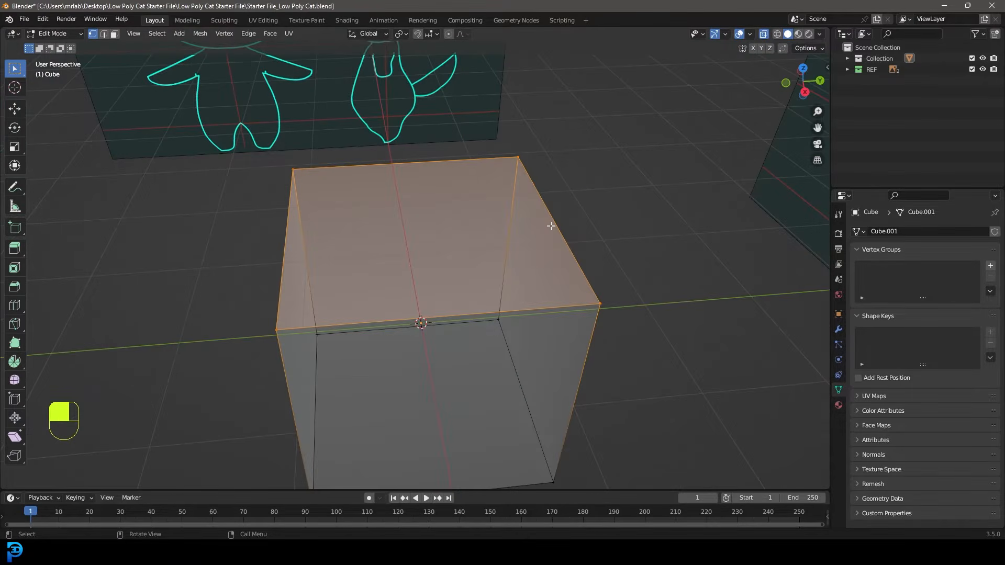
key(KP_1)
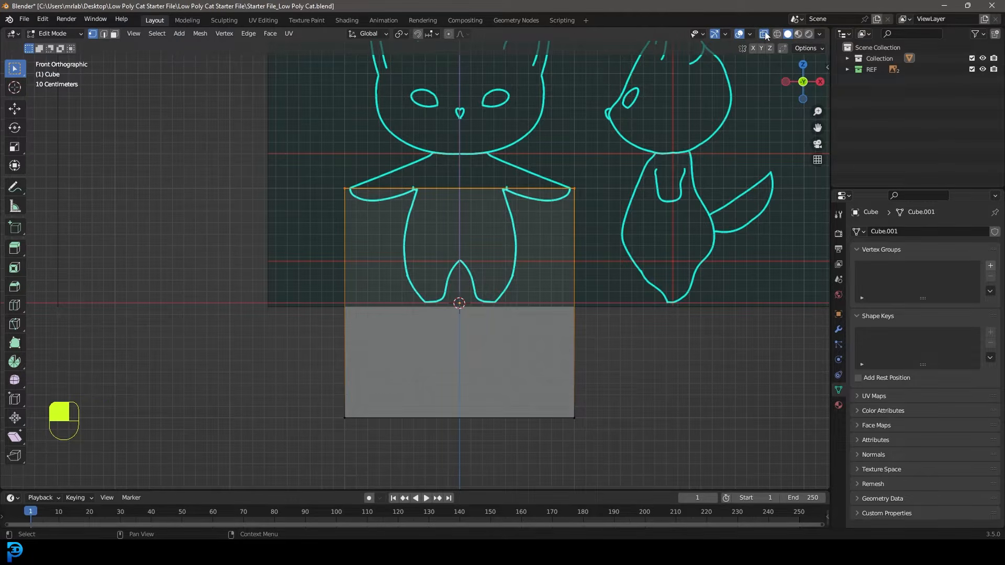
click(764, 34)
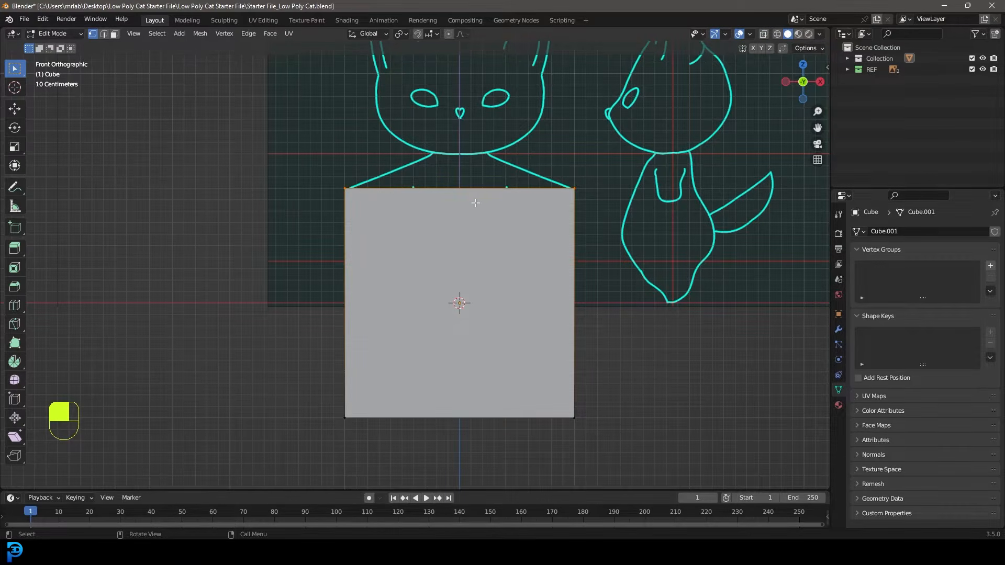
Switch the viewport to Wireframe shading and box-select all of the cube's bottom vertices through the mesh
key(z)
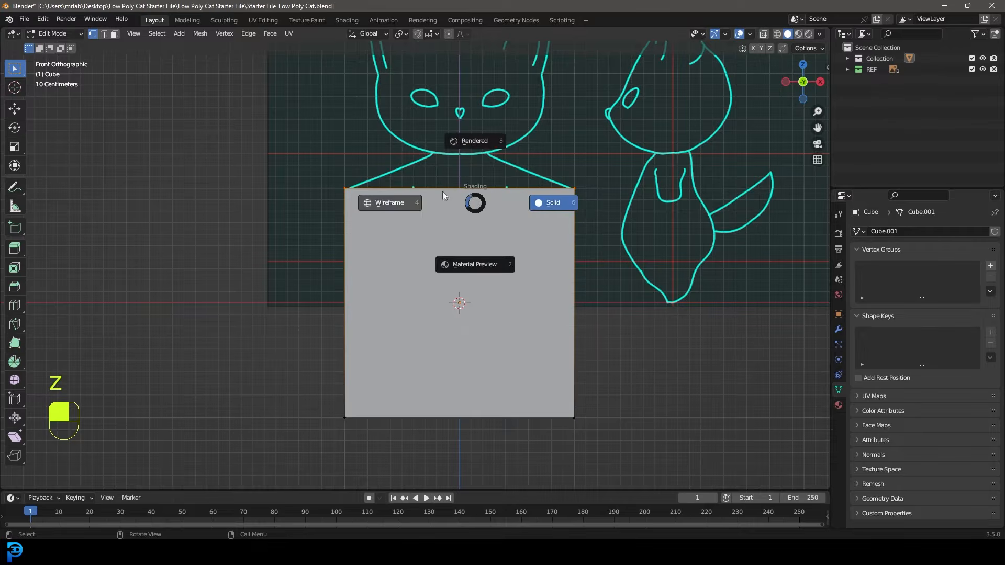
click(379, 198)
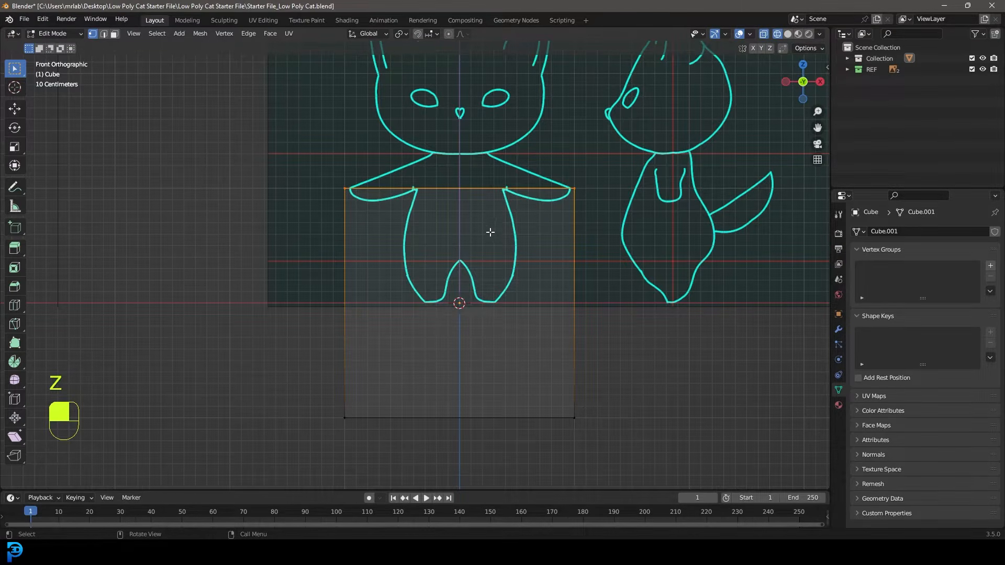
key(z)
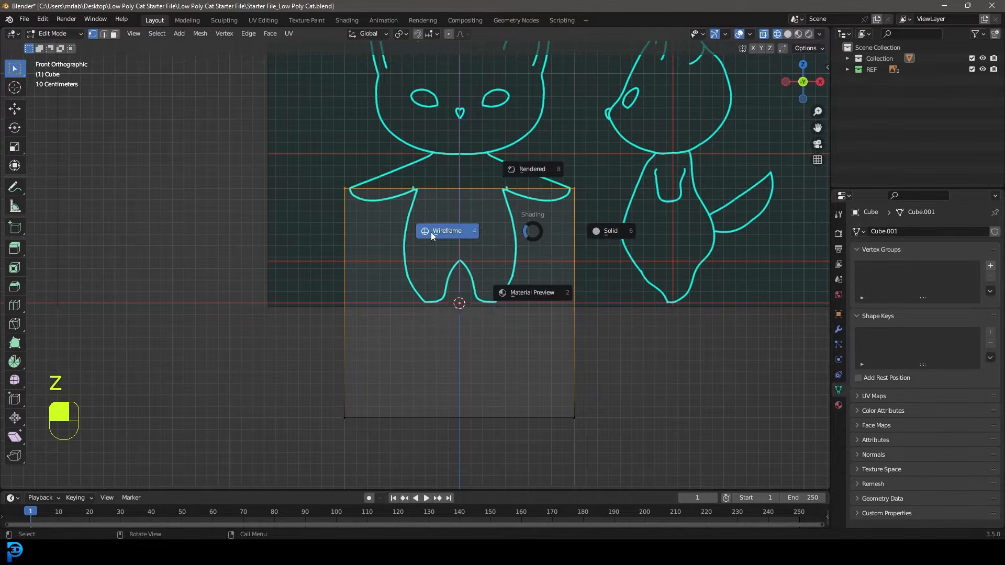
click(450, 231)
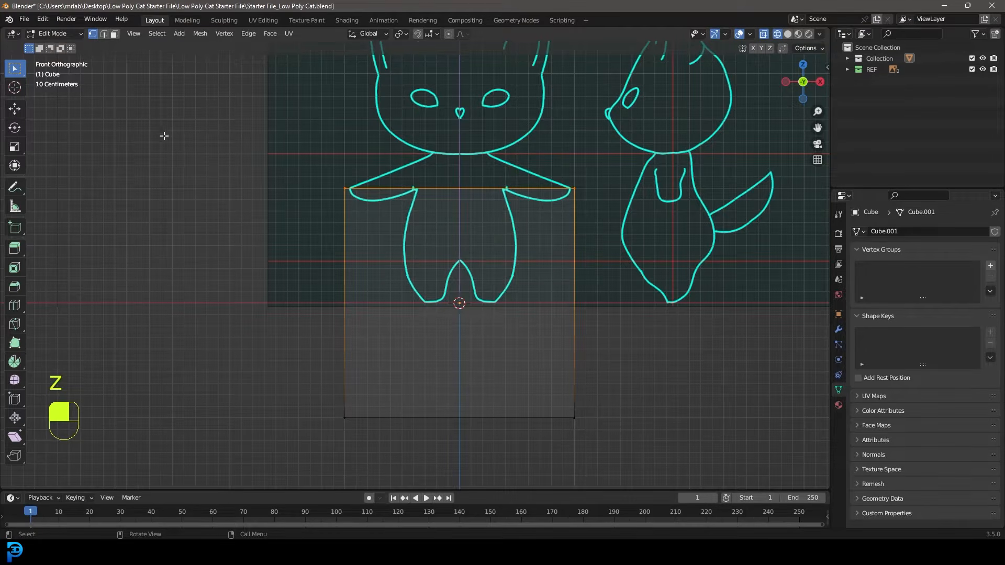
drag(201, 325, 717, 459)
middle_drag(679, 393, 564, 372)
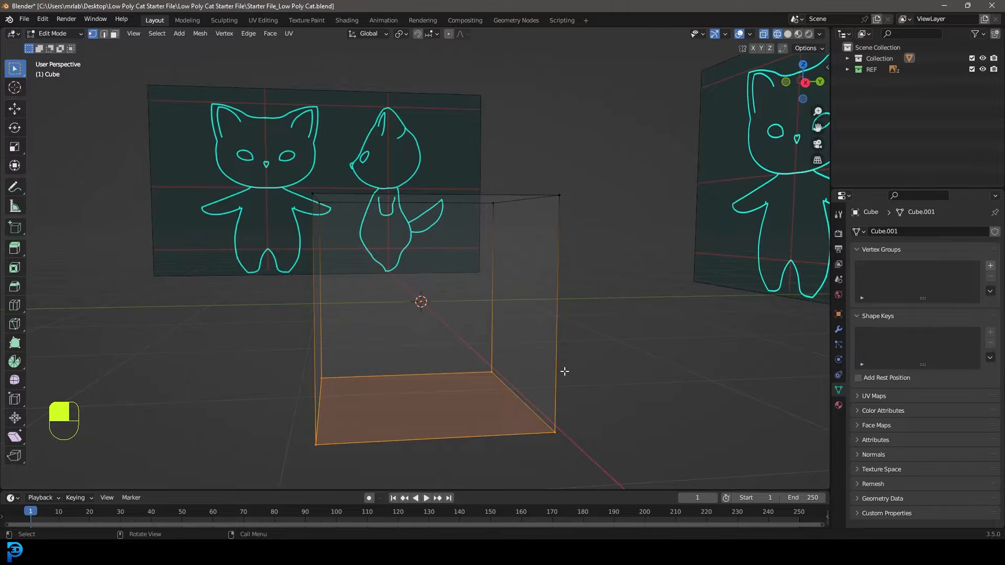
key(KP_1)
Select the whole cube mesh and move it up along the Z axis over the front cat reference
scroll(511, 286, down, 5)
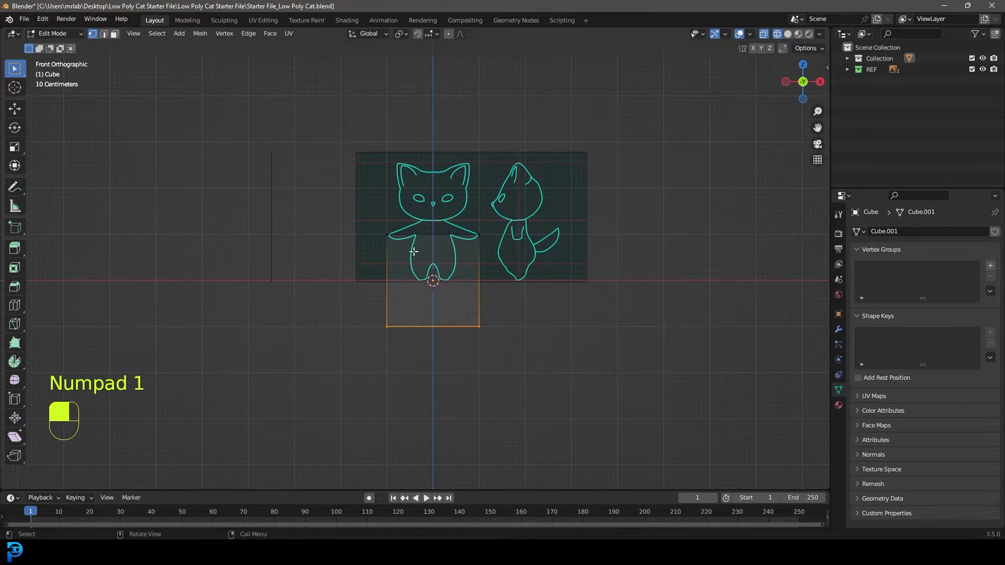
scroll(516, 301, up, 3)
click(254, 106)
key(a)
scroll(465, 263, up, 2)
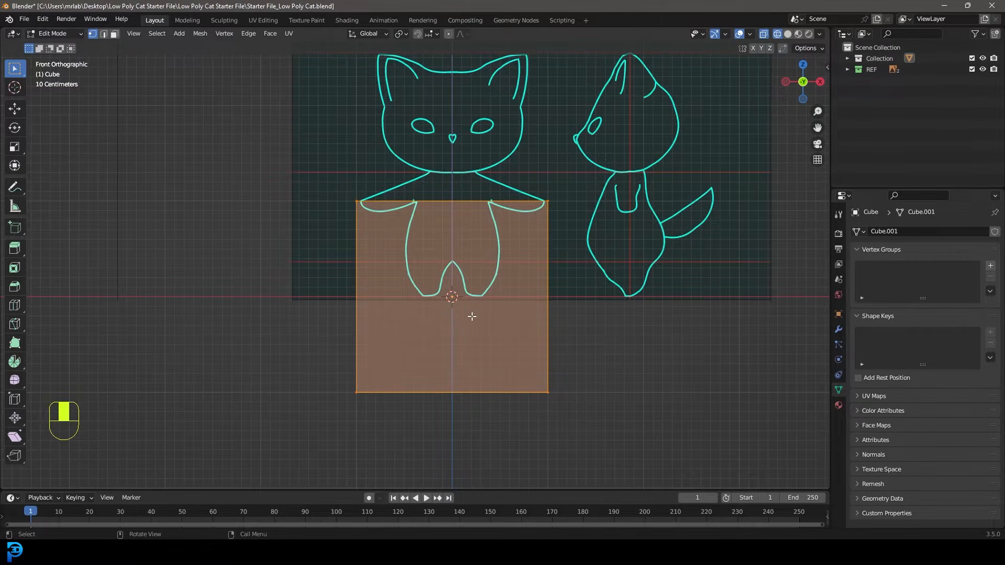
key(g)
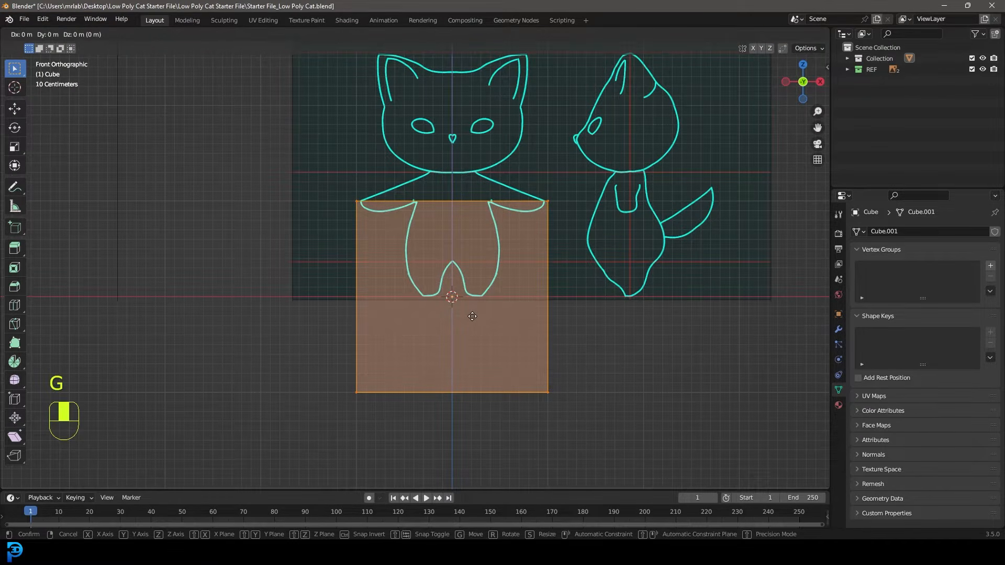
key(z)
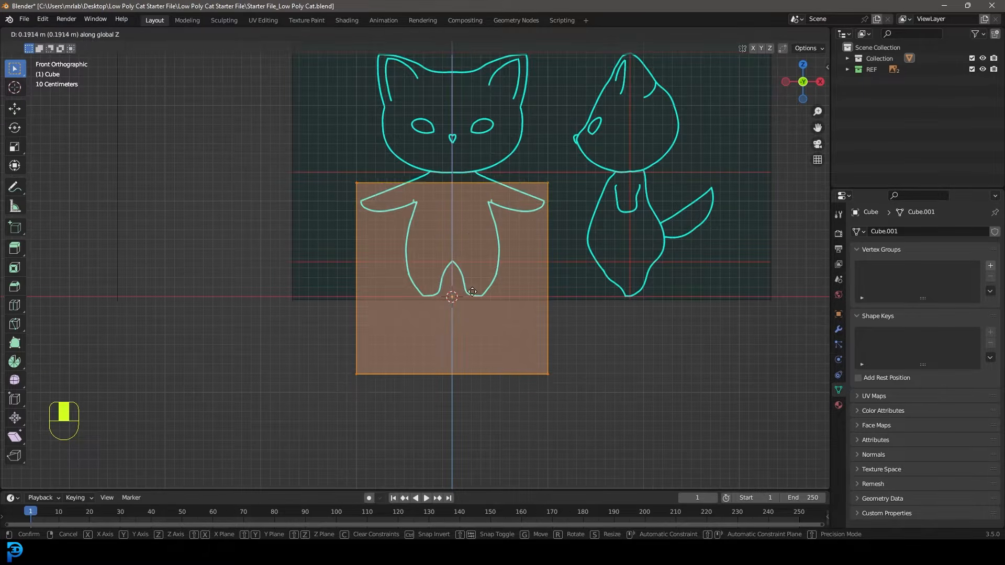
click(473, 204)
Scale the cube uniformly to about 0.38 so its sides match the cat's torso width at the armpits
shift+middle_drag(538, 220, 534, 236)
scroll(594, 245, up, 2)
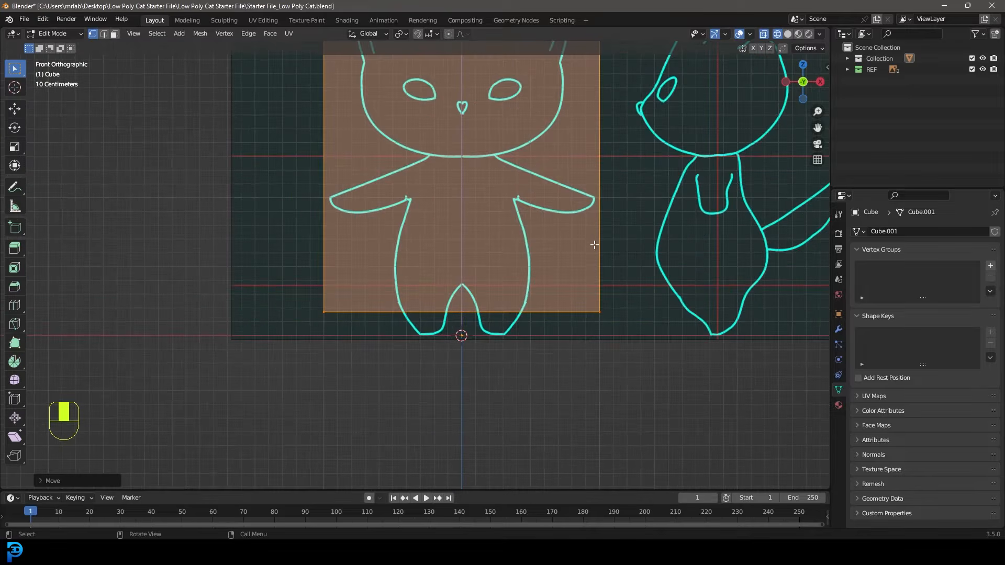
key(s)
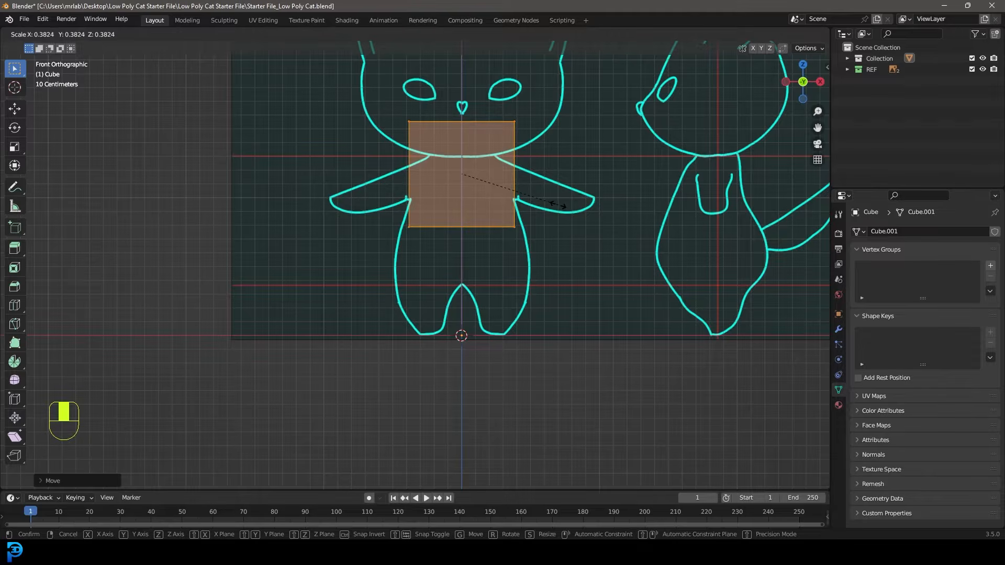
click(557, 204)
scroll(458, 234, up, 4)
shift+middle_drag(396, 110, 368, 193)
scroll(368, 194, up, 3)
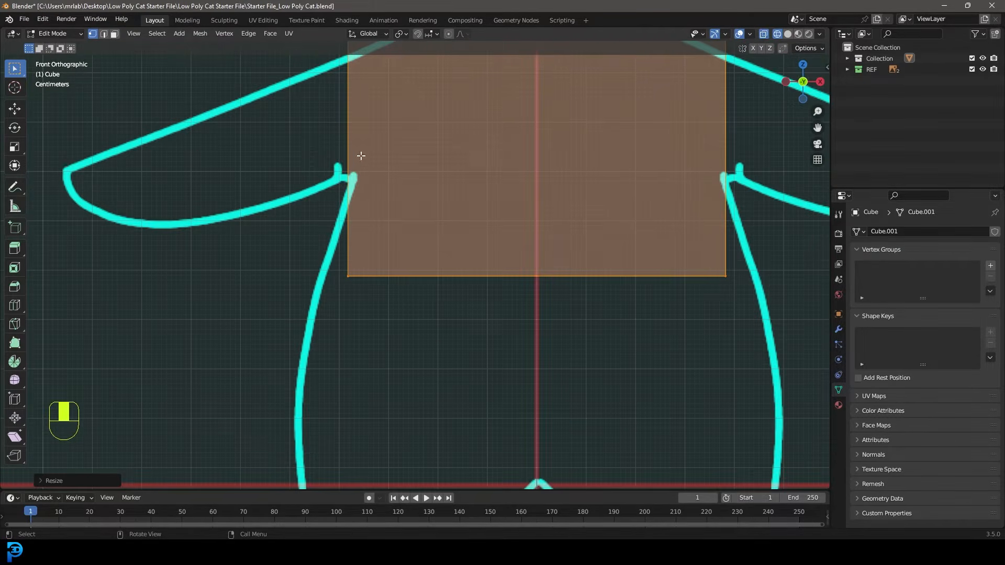
scroll(727, 177, down, 5)
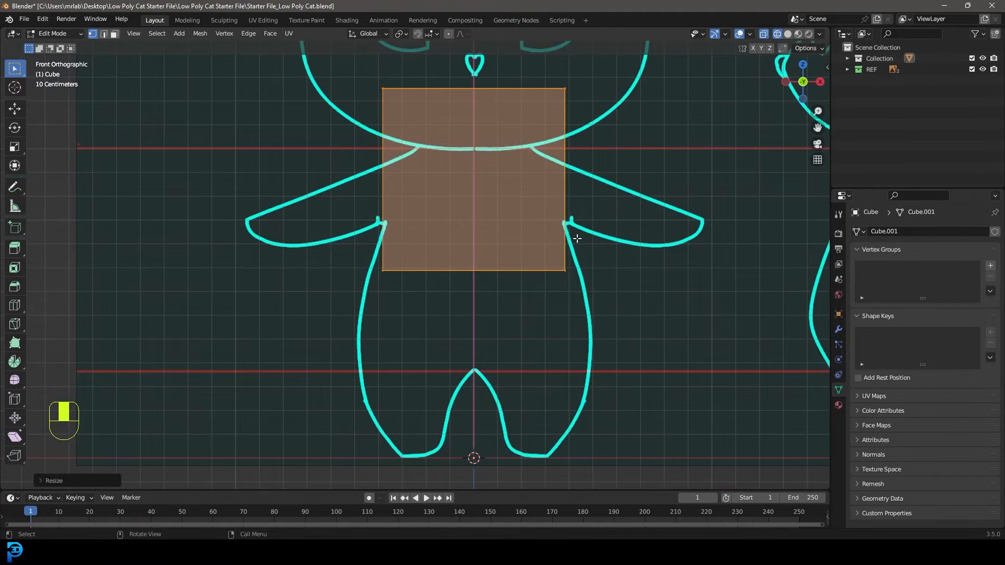
Select the cube's top vertices and move them down about 0.26 m along Z to the cat's chin line in the front reference
drag(320, 67, 564, 145)
scroll(564, 144, down, 3)
shift+middle_drag(503, 145, 511, 184)
scroll(511, 183, up, 3)
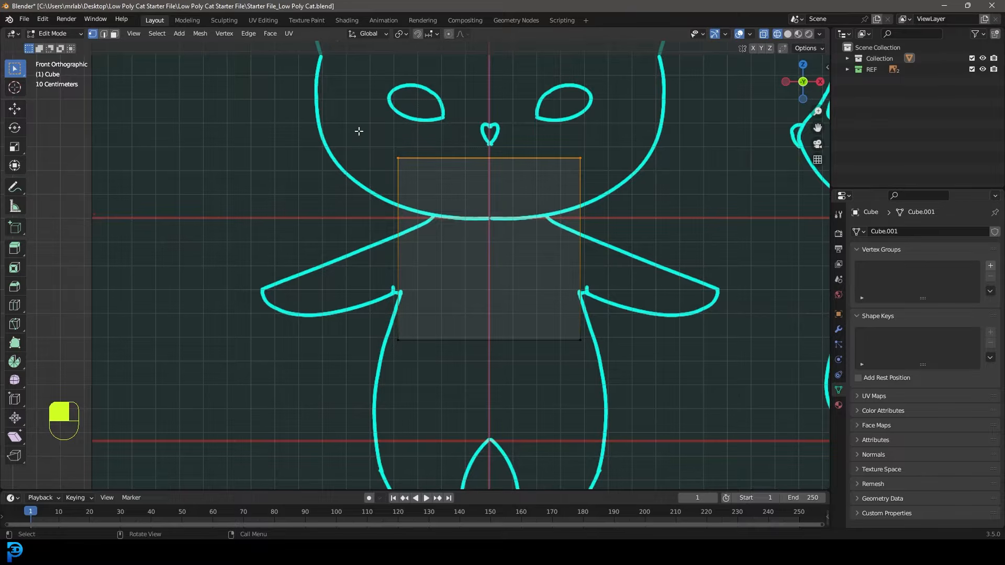
key(g)
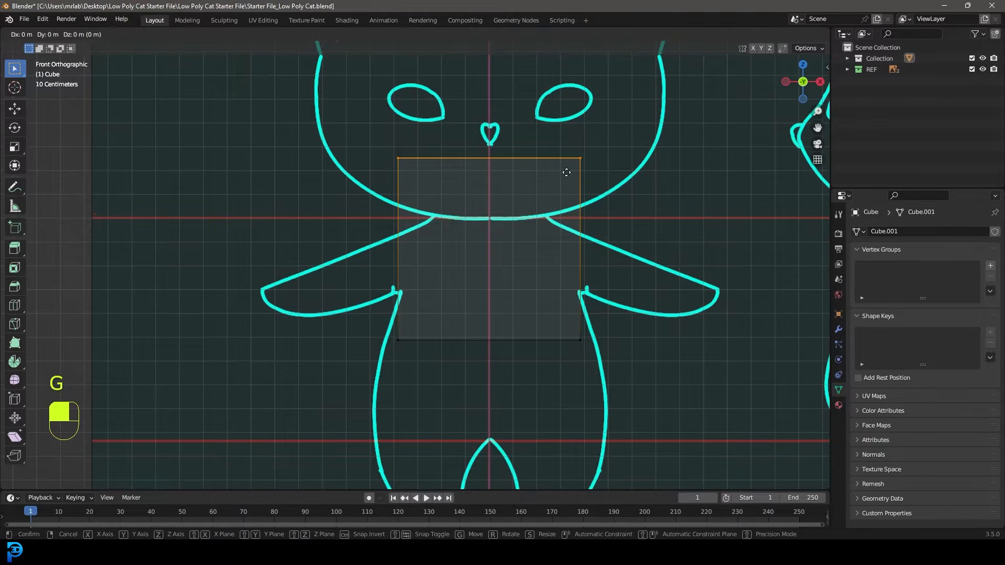
key(z)
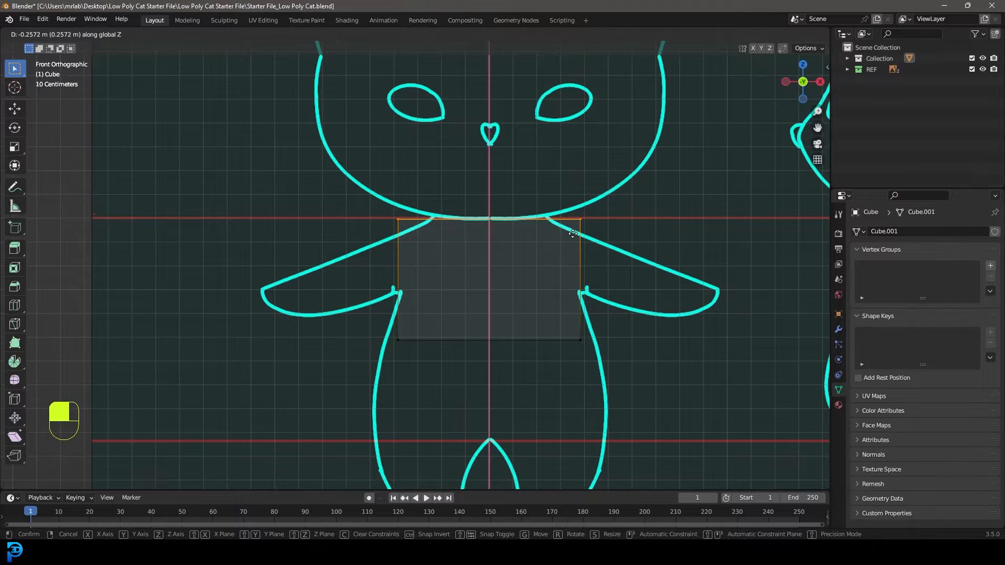
click(572, 234)
Select the cube's bottom vertices and move them up about 0.2 m along Z to the armpit level of the reference
scroll(576, 246, down, 4)
scroll(589, 251, up, 4)
drag(230, 325, 557, 190)
scroll(201, 285, up, 3)
drag(201, 285, 639, 132)
shift+middle_drag(489, 242, 494, 329)
key(g)
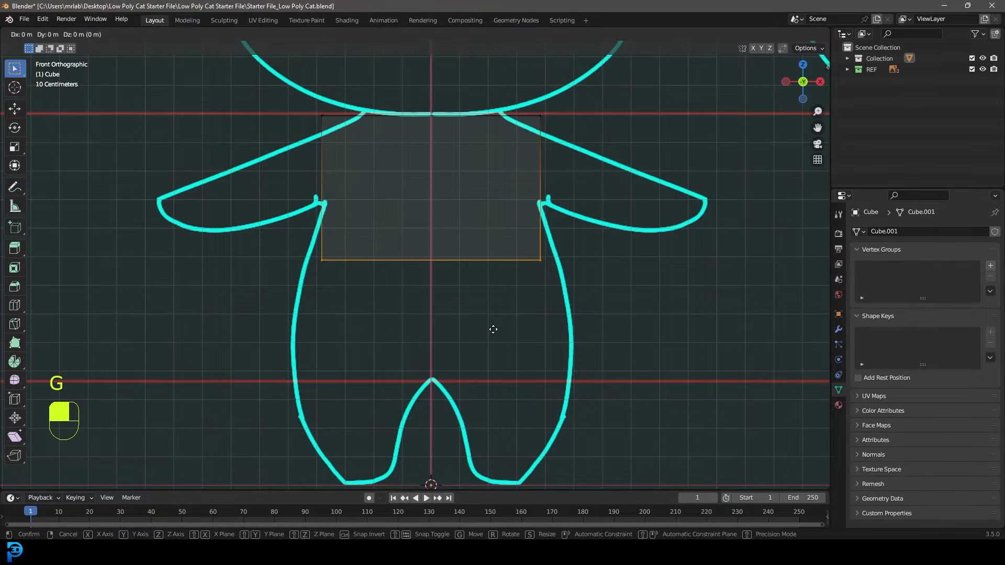
key(z)
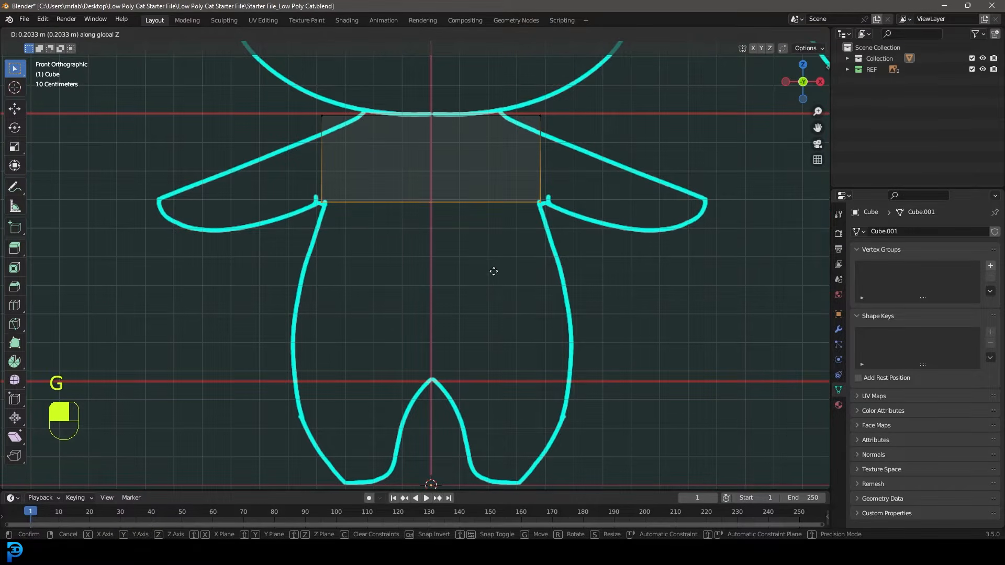
click(494, 274)
Extrude the bottom vertices down to the widest part of the hips and scale them out uniformly to the front outline
shift+middle_drag(500, 294, 527, 211)
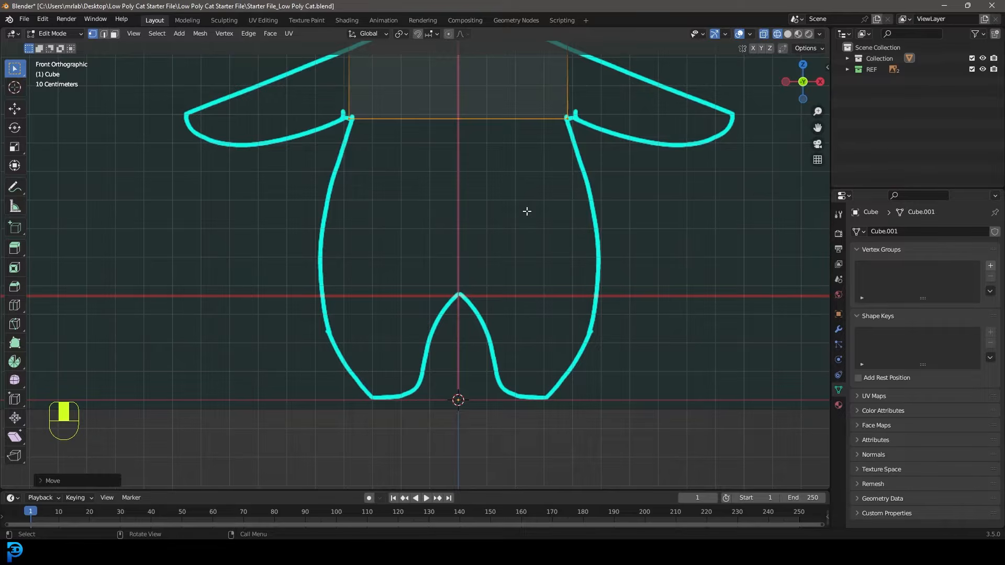
key(e)
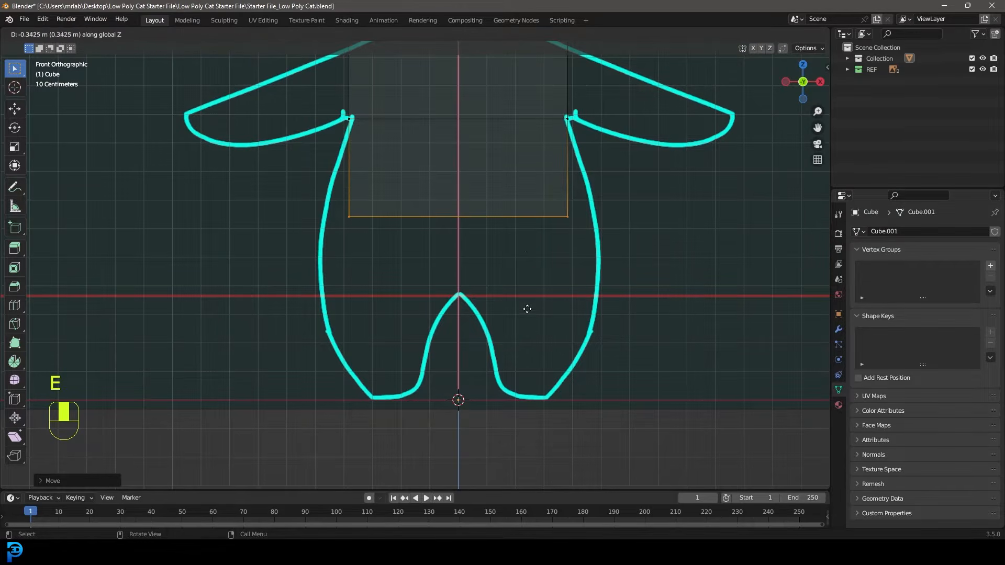
click(550, 348)
key(s)
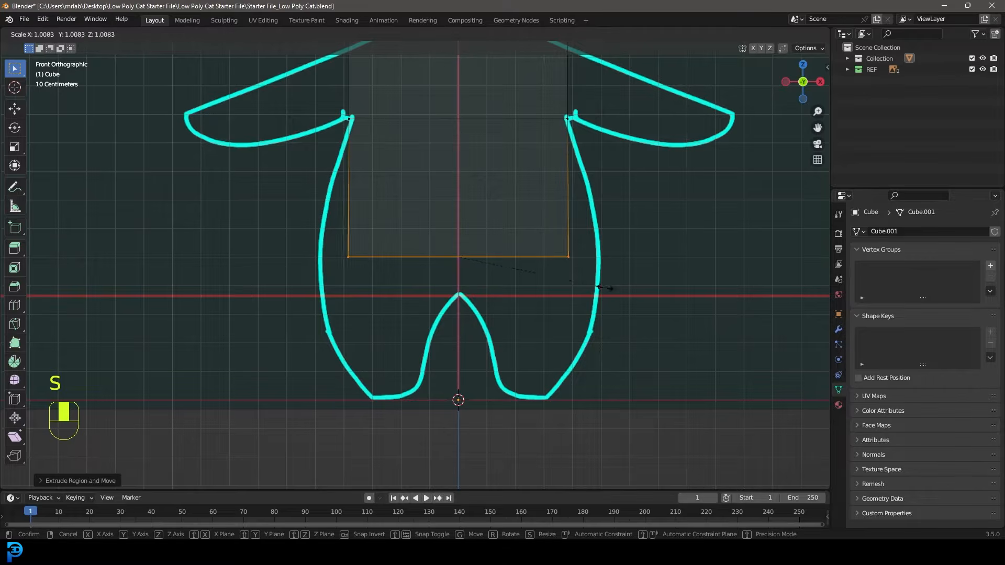
click(639, 299)
Inspect the blocked-out body in perspective and front view, and compare its depth with the side reference in the Right orthographic viewpoint
middle_drag(639, 298, 527, 255)
key(KP_1)
scroll(408, 216, up, 2)
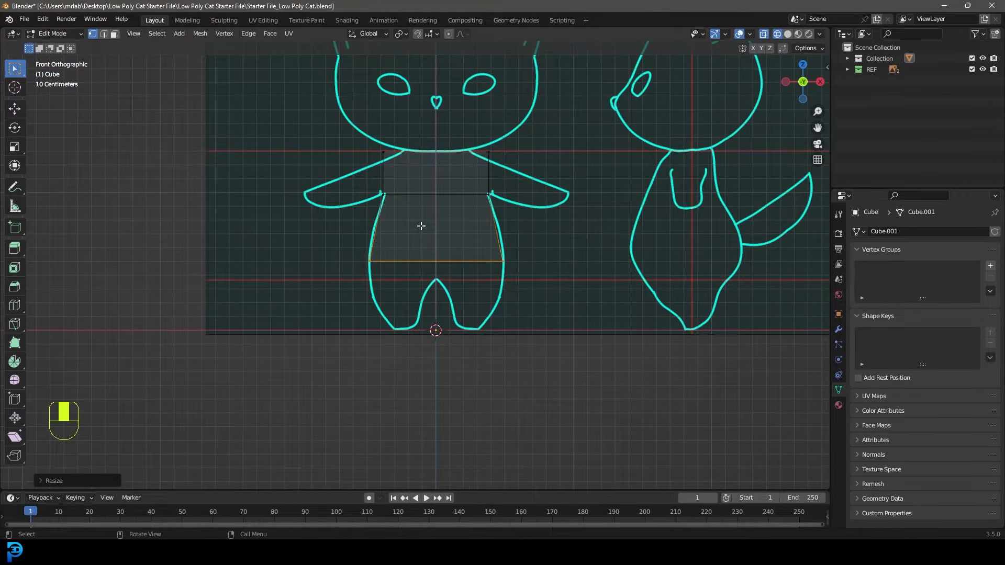
key(KP_3)
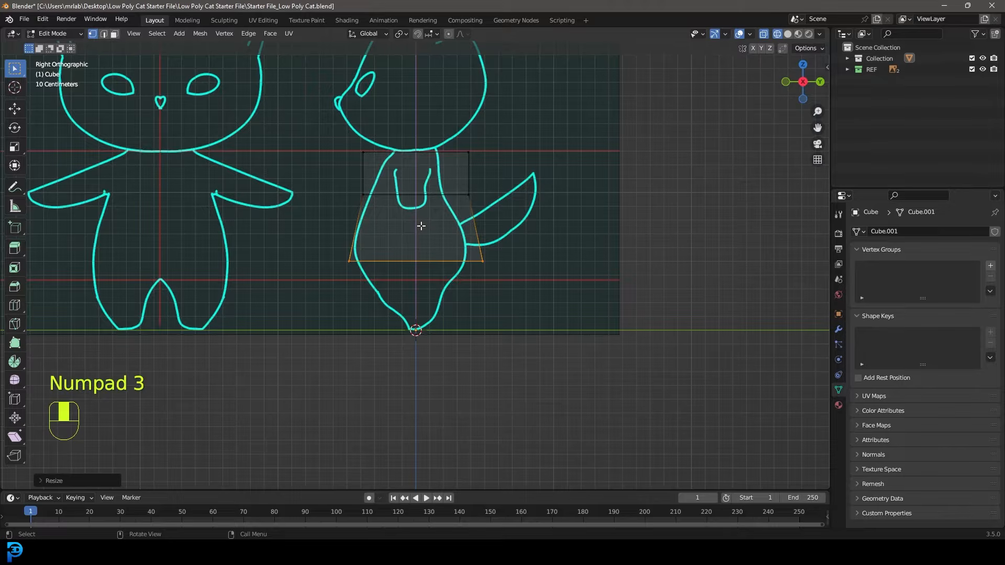
click(135, 33)
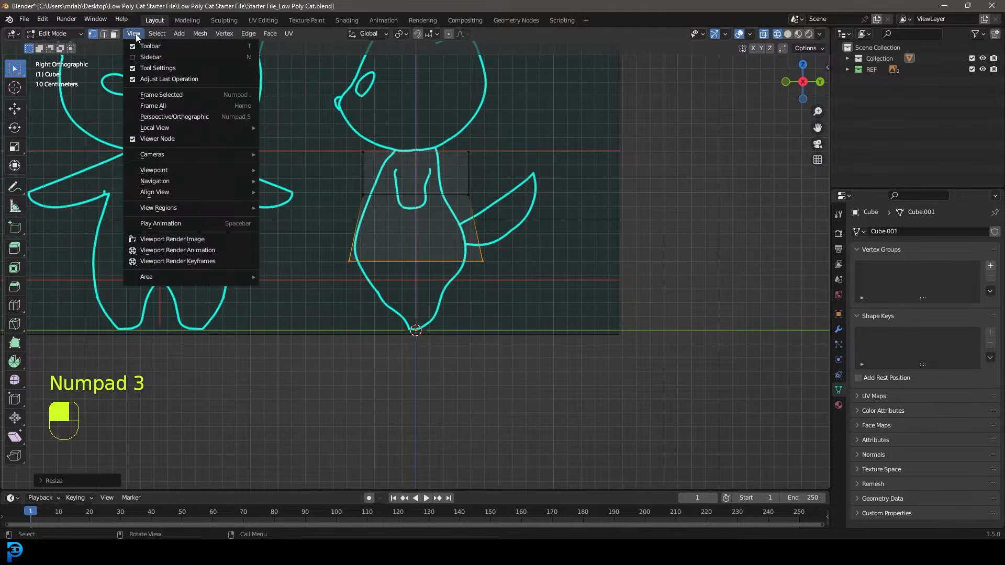
mouse_move(163, 171)
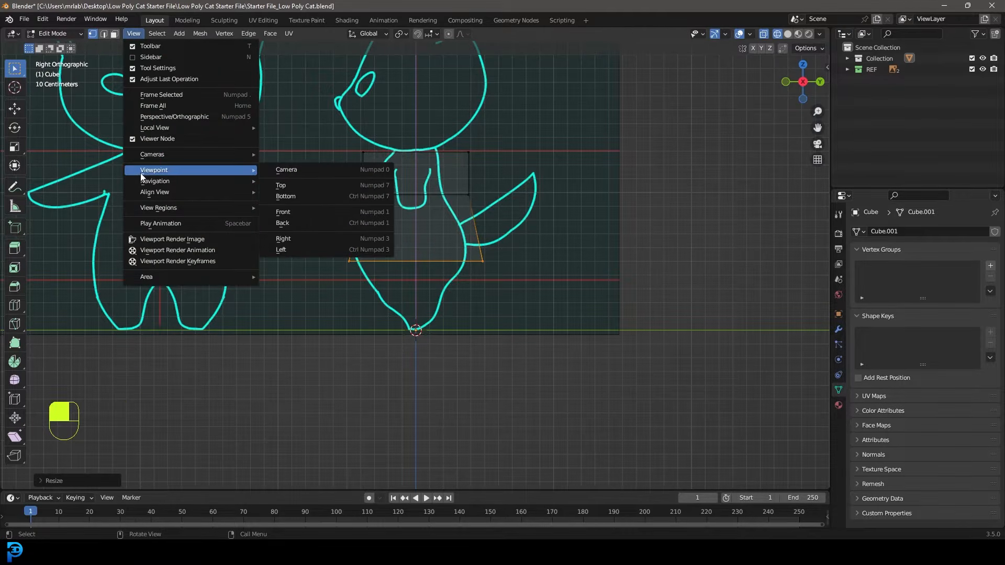
click(302, 238)
scroll(467, 278, up, 1)
scroll(467, 277, up, 1)
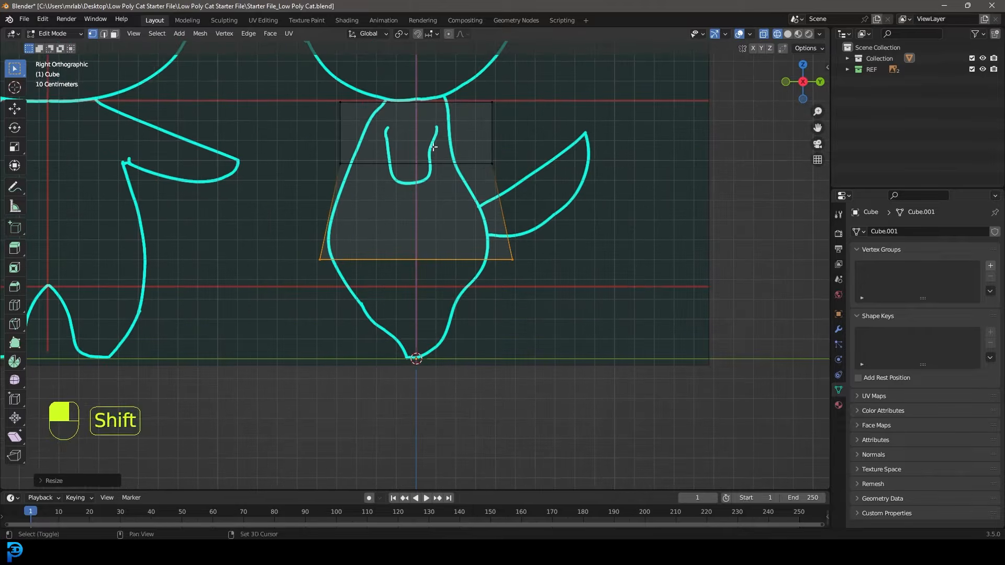
Select the body's top vertices in side view and scale them along Y to match the neck width of the side reference
shift+middle_drag(448, 155, 484, 221)
drag(313, 126, 630, 194)
shift+middle_drag(631, 195, 558, 260)
scroll(559, 260, up, 2)
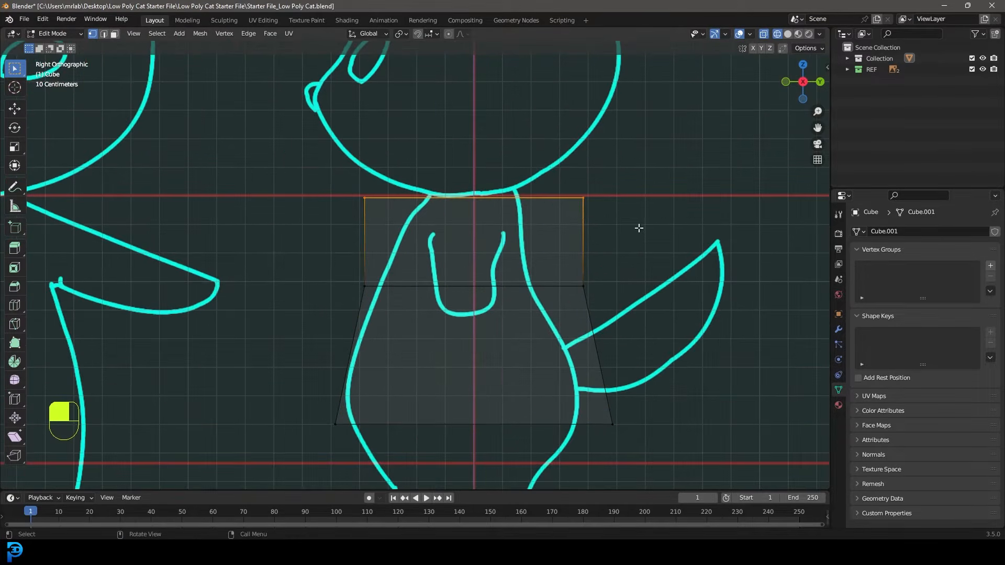
key(s)
key(y)
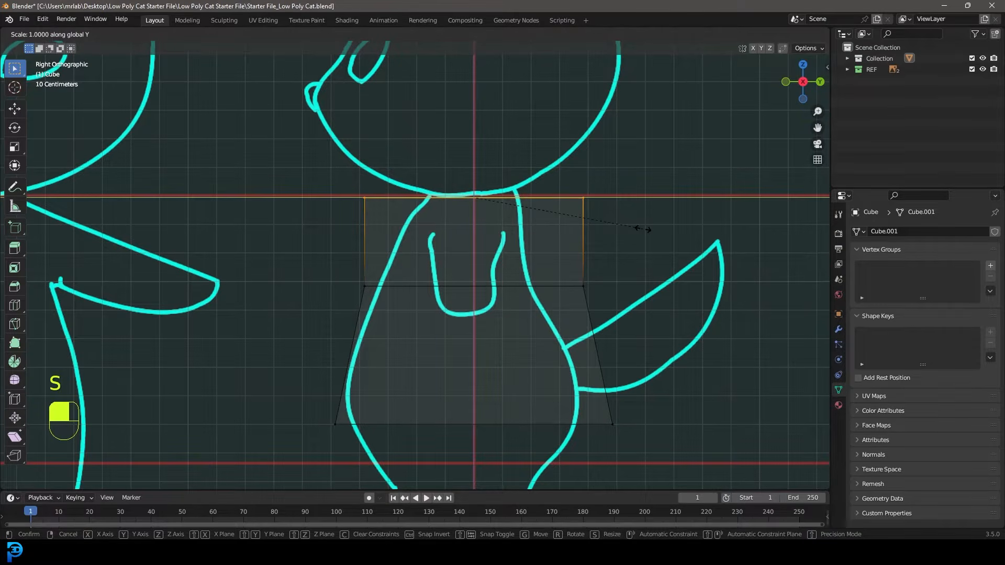
click(544, 203)
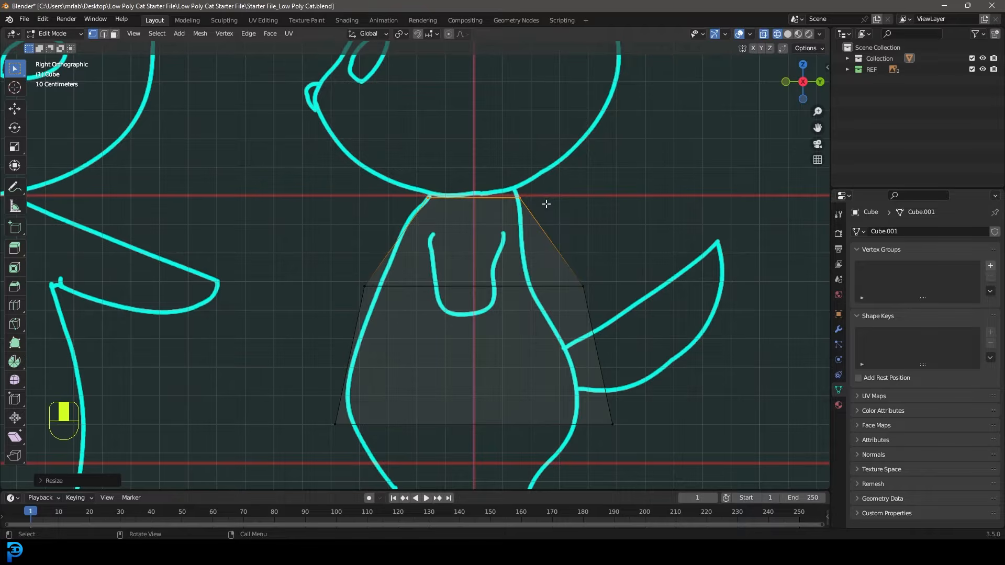
Move the back and front vertices at armpit level inward onto the back and chest outlines of the side reference
drag(651, 331, 527, 265)
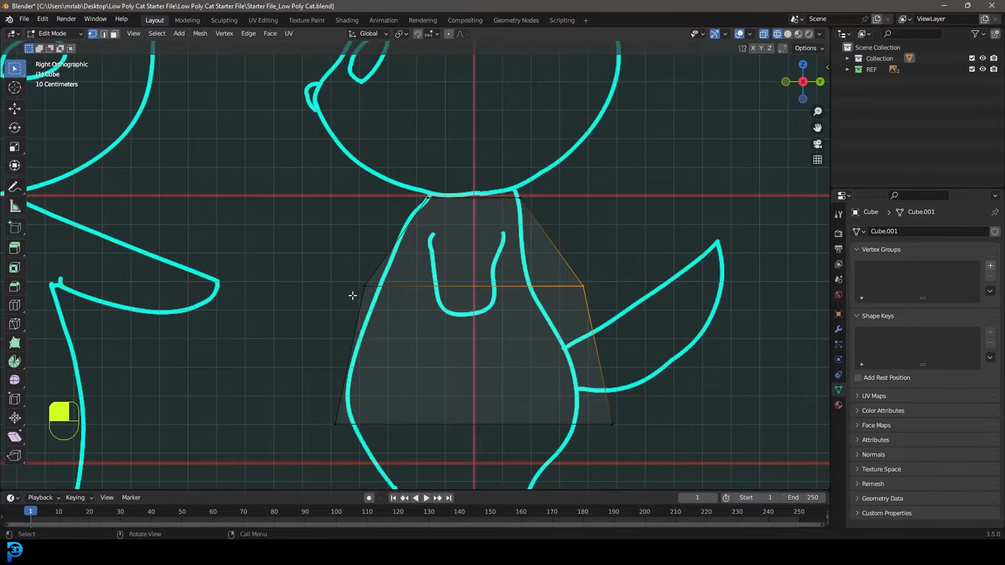
key(g)
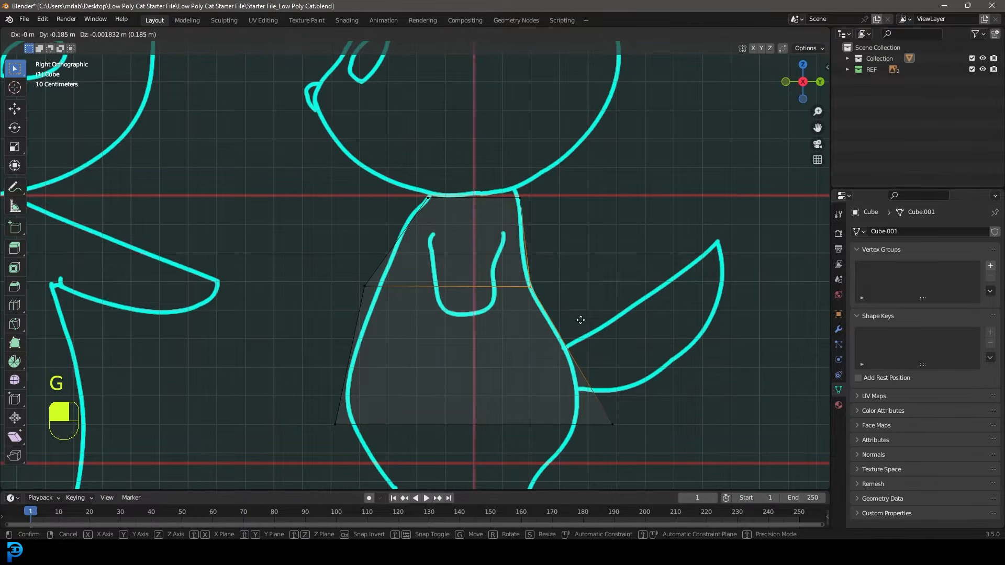
click(578, 320)
drag(447, 326, 325, 269)
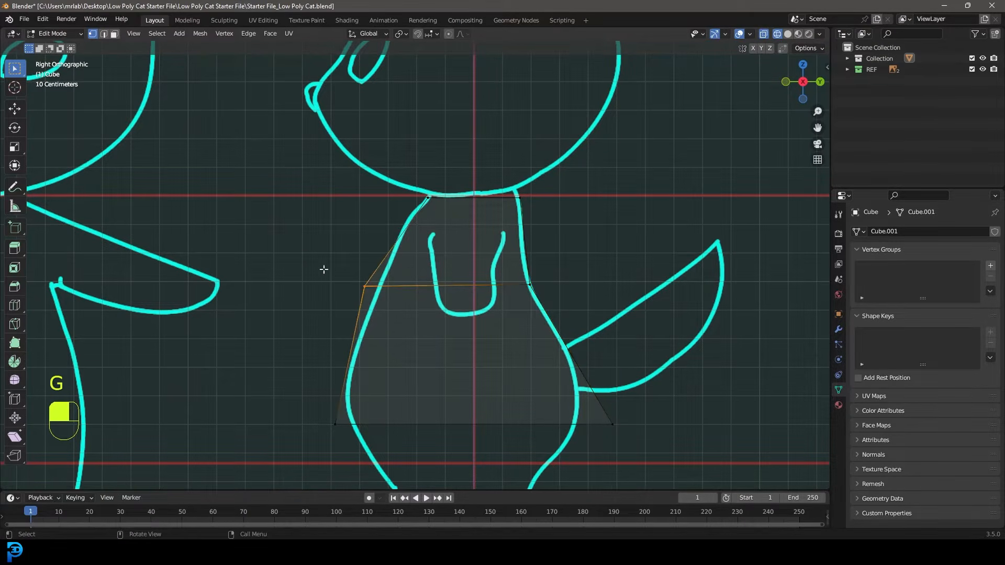
key(g)
click(421, 328)
Move the back and front vertices at the body's lower end inward onto the hip outline of the side reference
click(614, 418)
key(g)
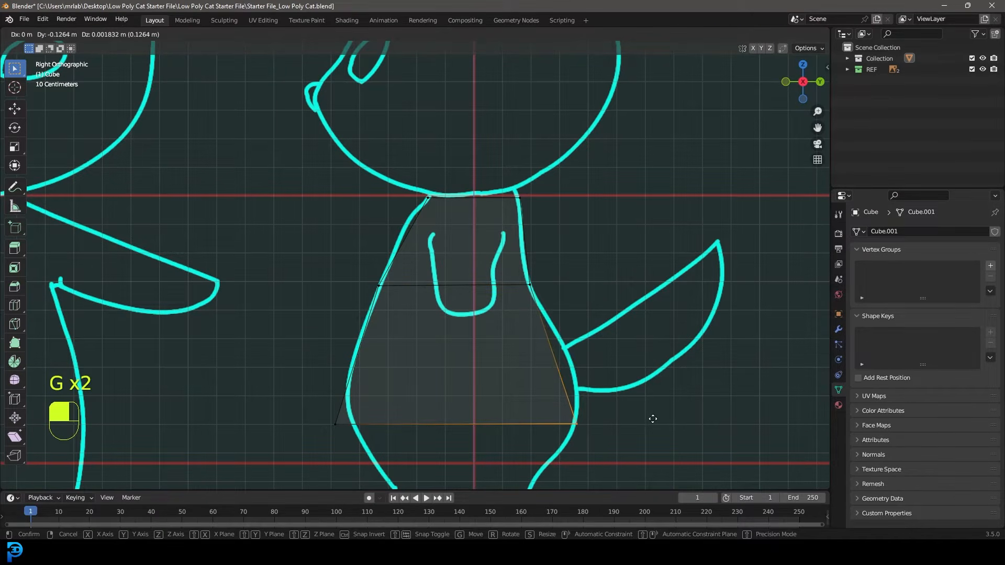
click(654, 418)
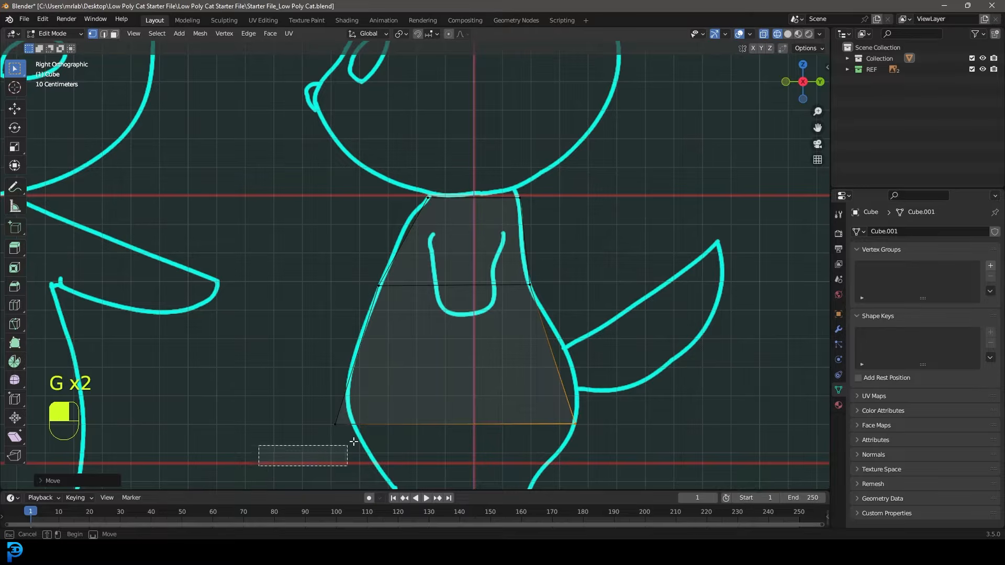
scroll(337, 400, down, 4)
middle_drag(337, 400, 370, 385)
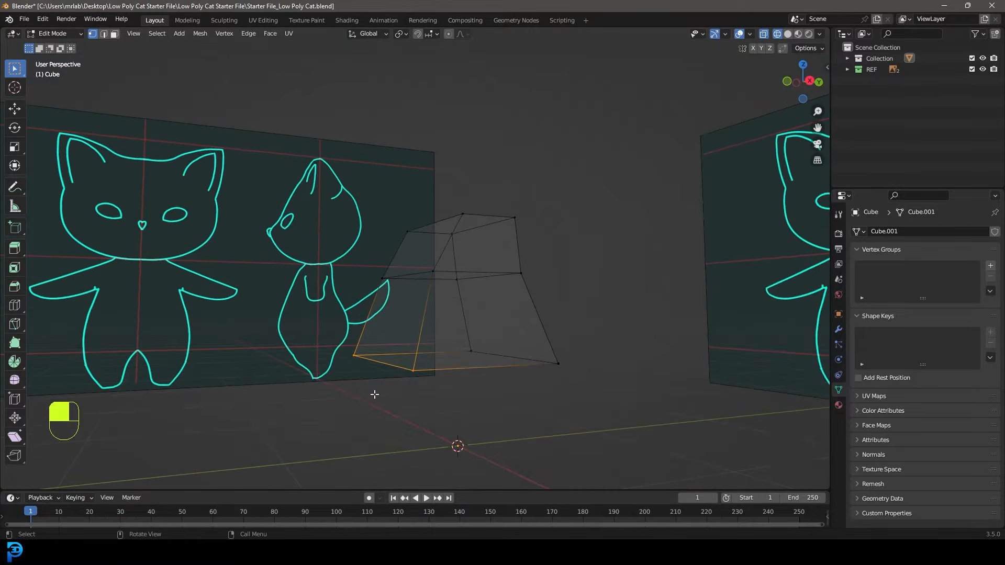
key(KP_3)
key(g)
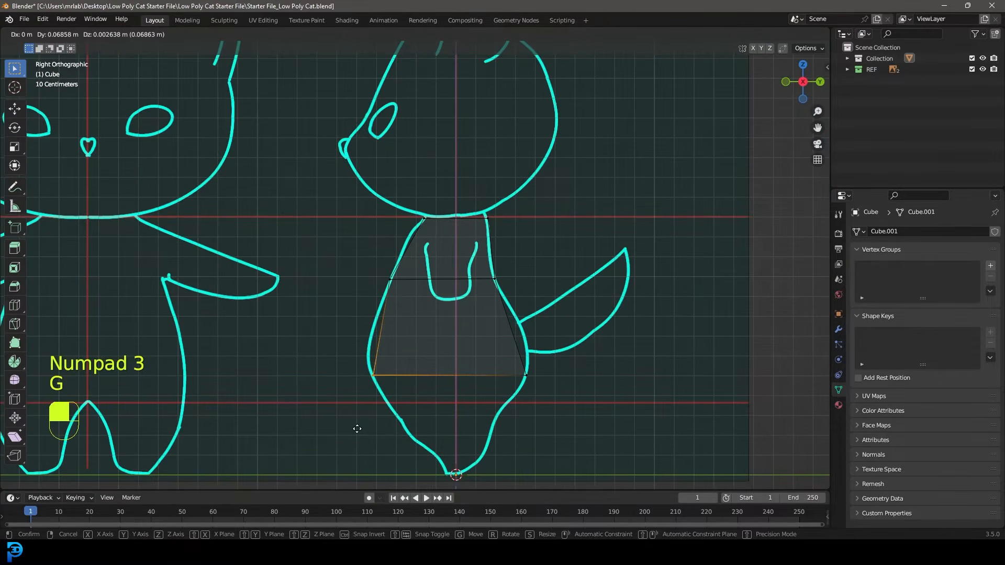
click(355, 426)
Add one centred horizontal loop cut around the lower body section between the armpits and the hips
scroll(409, 361, down, 1)
scroll(409, 361, down, 2)
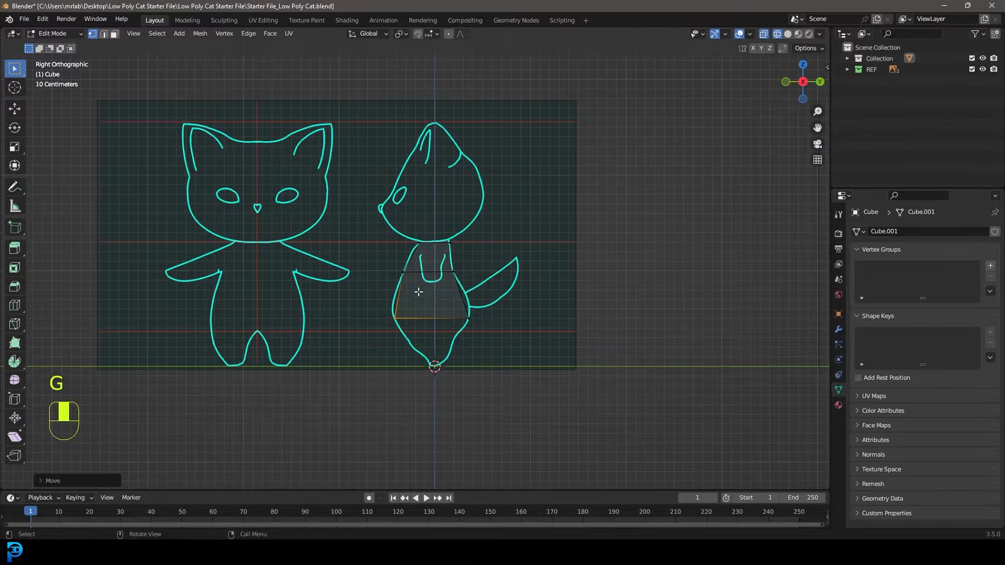
scroll(418, 291, up, 2)
key(a)
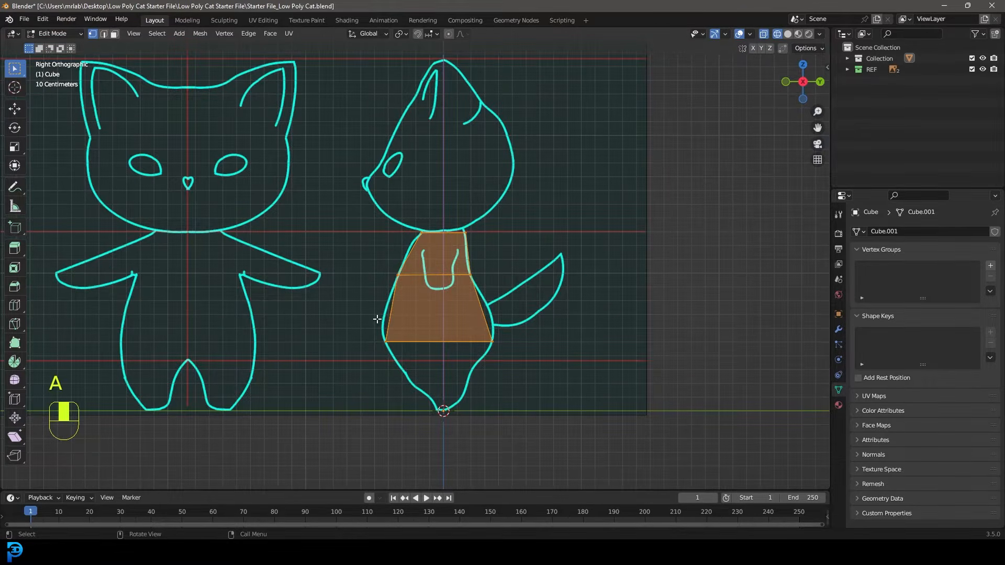
key(KP_1)
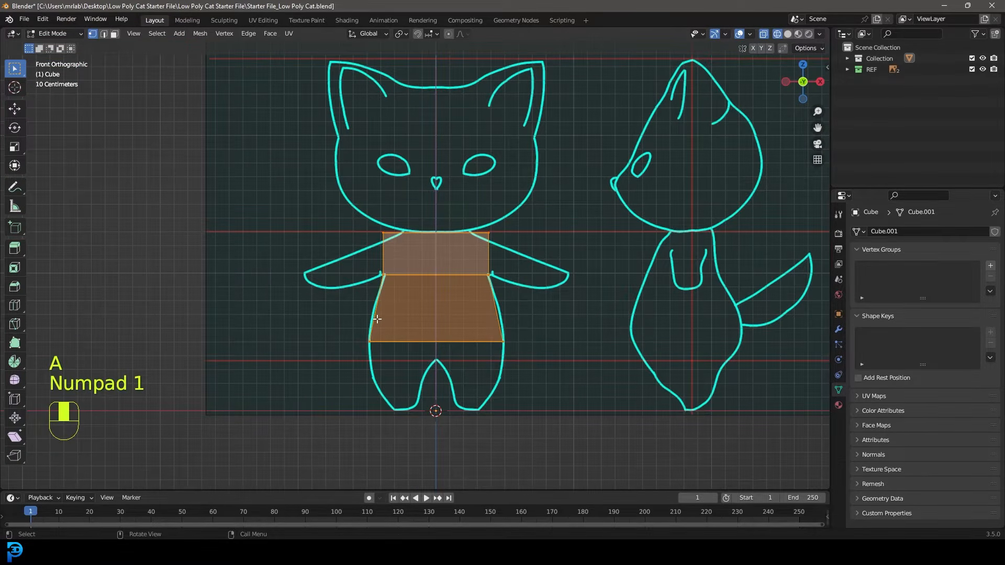
scroll(374, 334, up, 6)
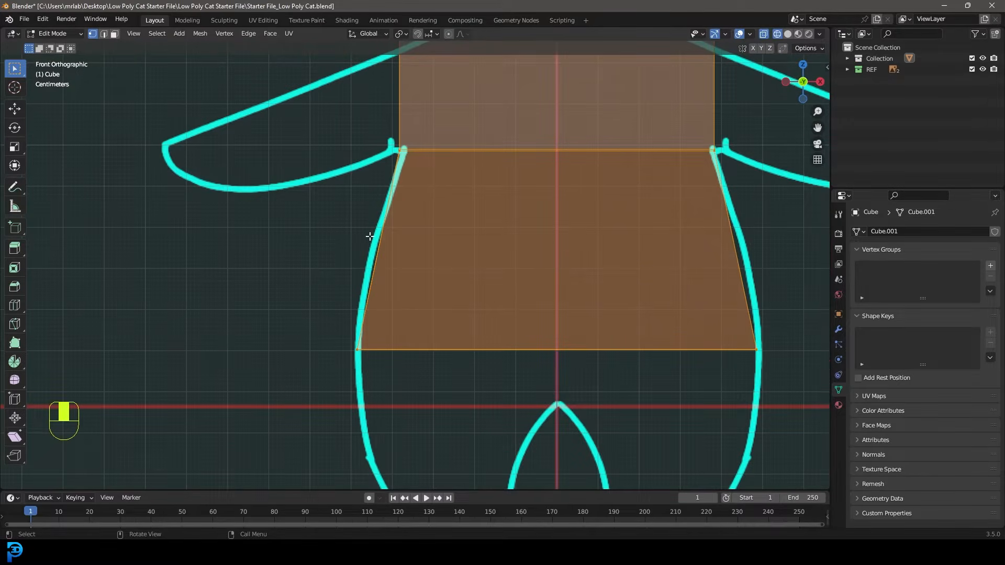
middle_drag(386, 240, 369, 234)
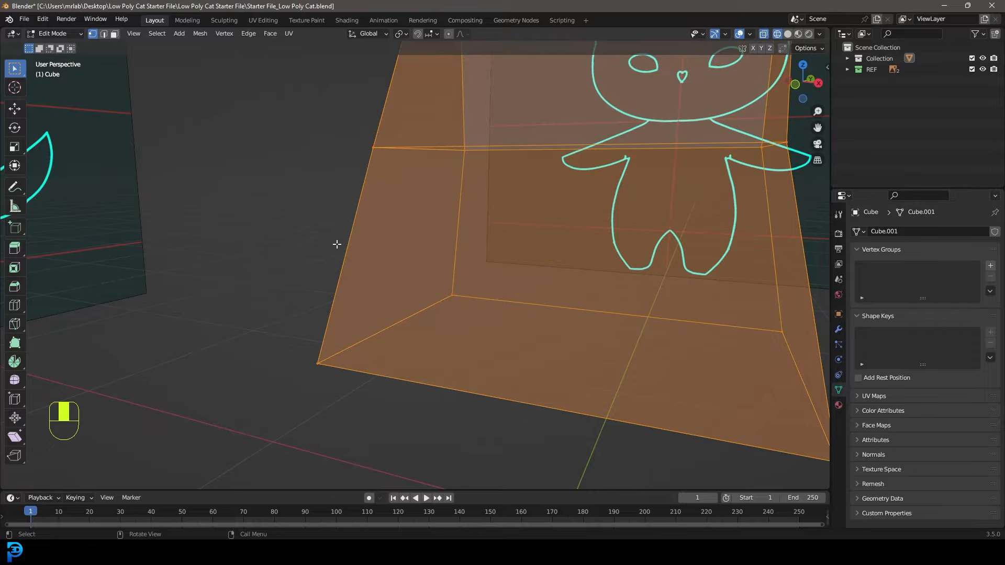
key(ctrl+r)
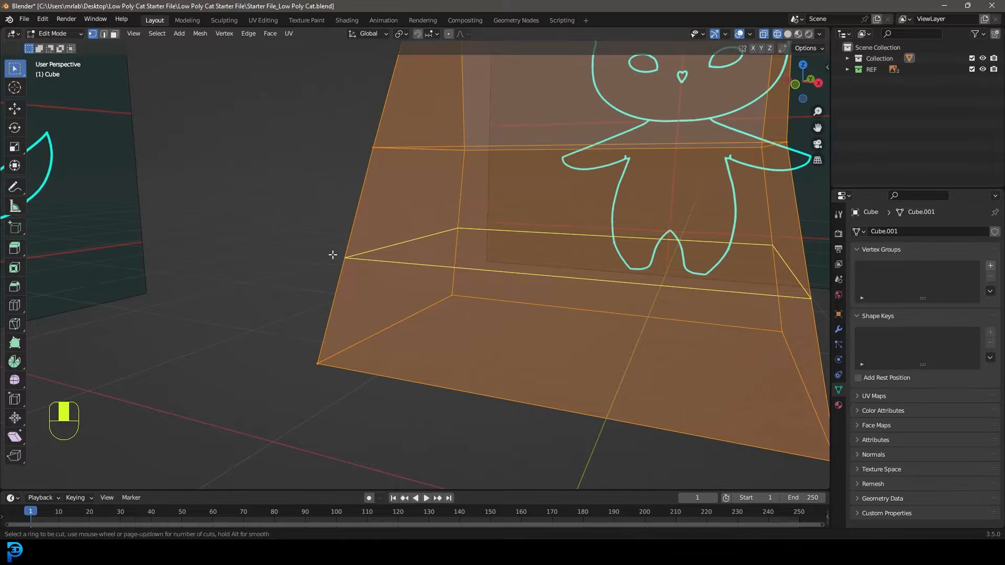
click(333, 255)
right_click(333, 255)
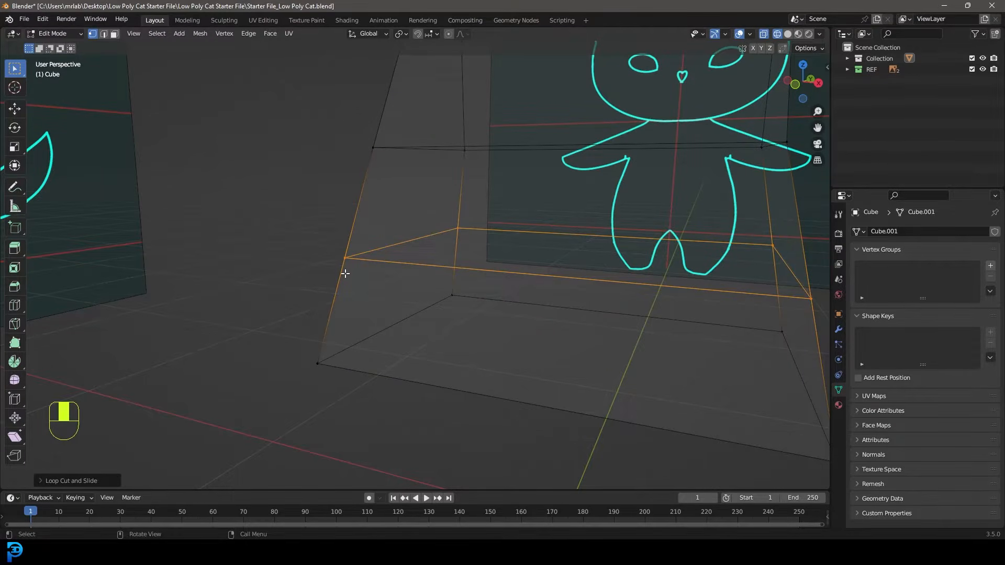
Scale the new waist edge loop outward uniformly until its sides meet the body outline in the front reference
key(KP_1)
scroll(352, 271, down, 3)
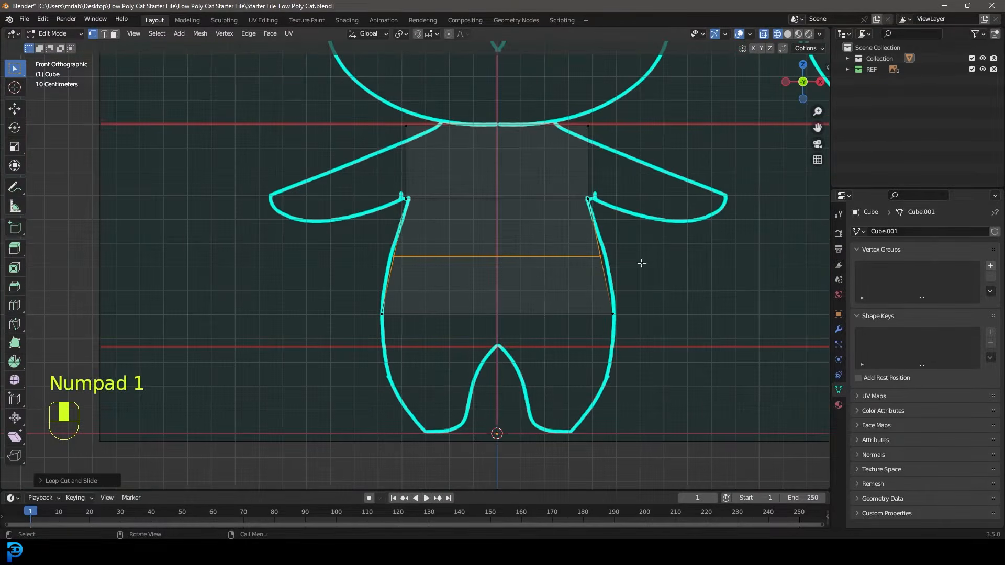
scroll(509, 295, up, 2)
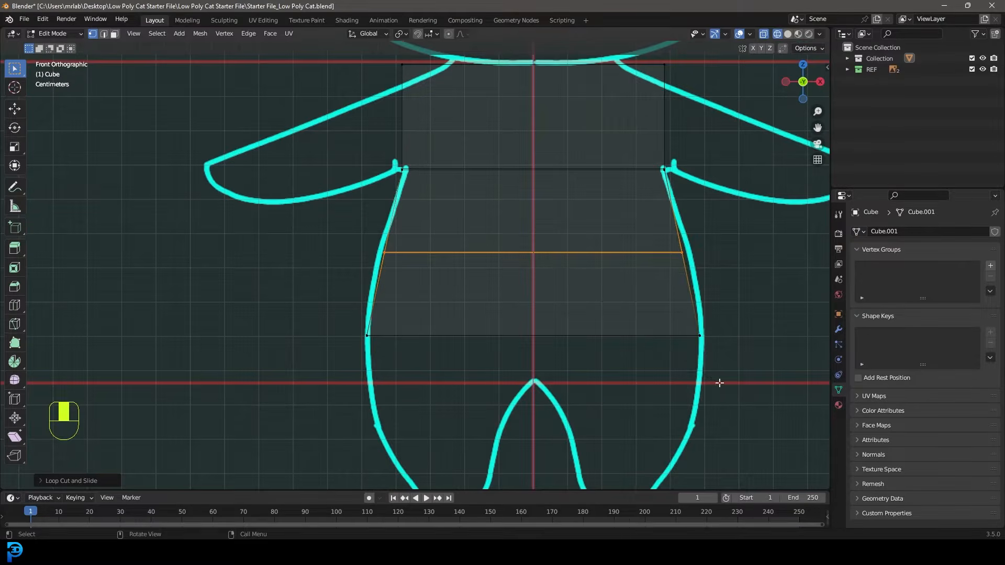
key(s)
click(735, 398)
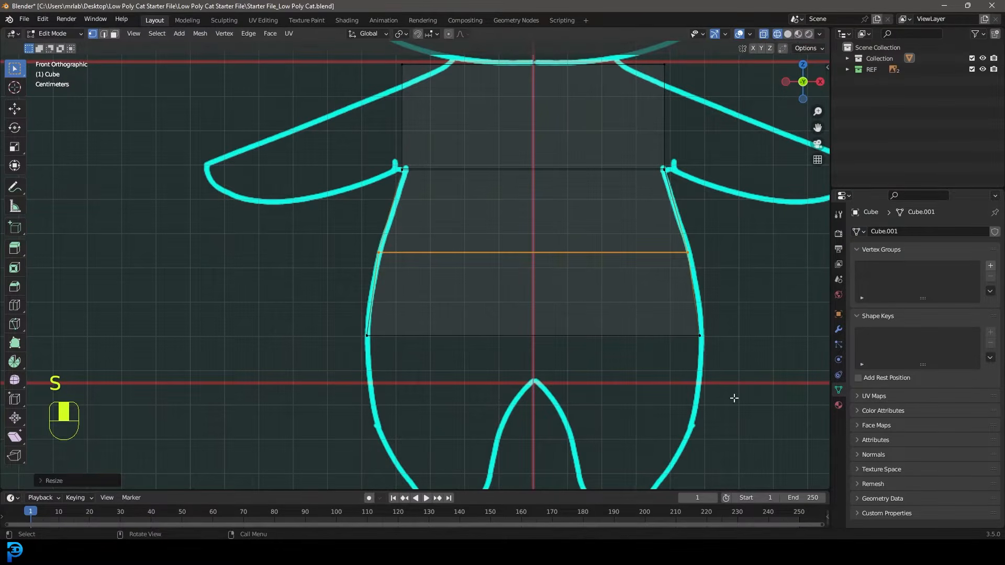
Move the front and back vertices of the waist loop outward onto the belly and back outlines of the side reference
scroll(631, 297, down, 4)
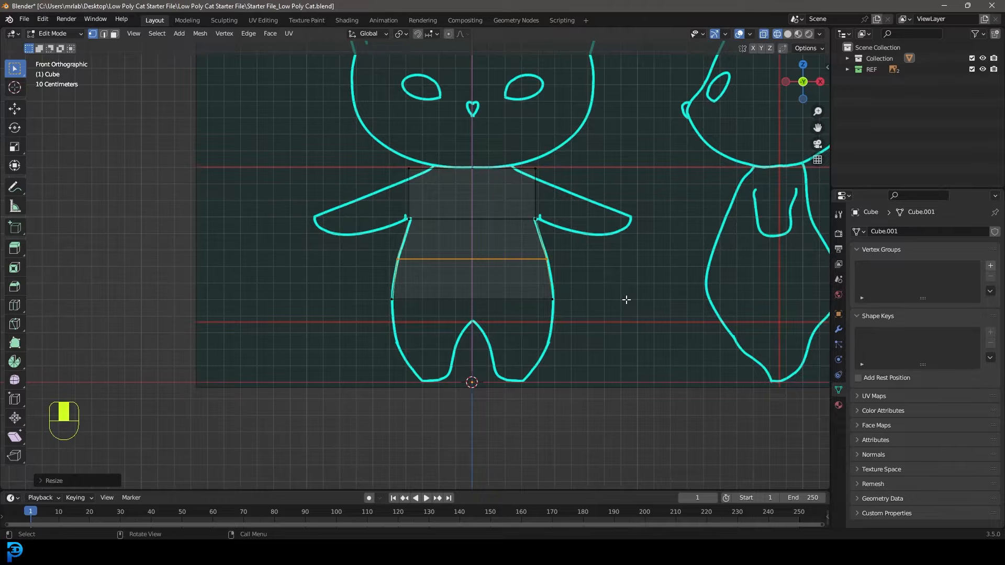
key(KP_3)
scroll(599, 283, up, 2)
drag(396, 278, 336, 240)
scroll(406, 274, up, 2)
key(g)
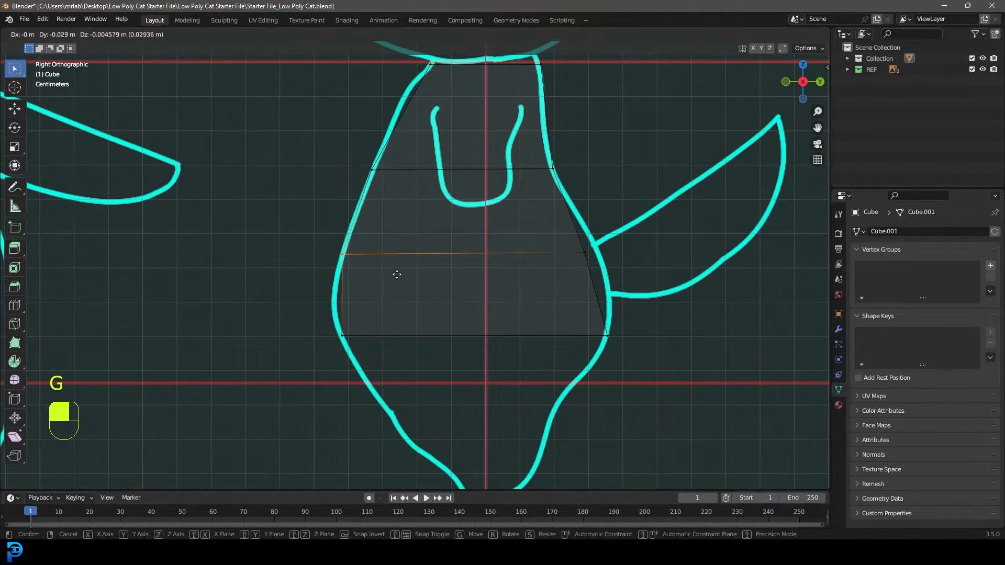
click(397, 273)
shift+drag(622, 280, 556, 227)
key(g)
key(g)
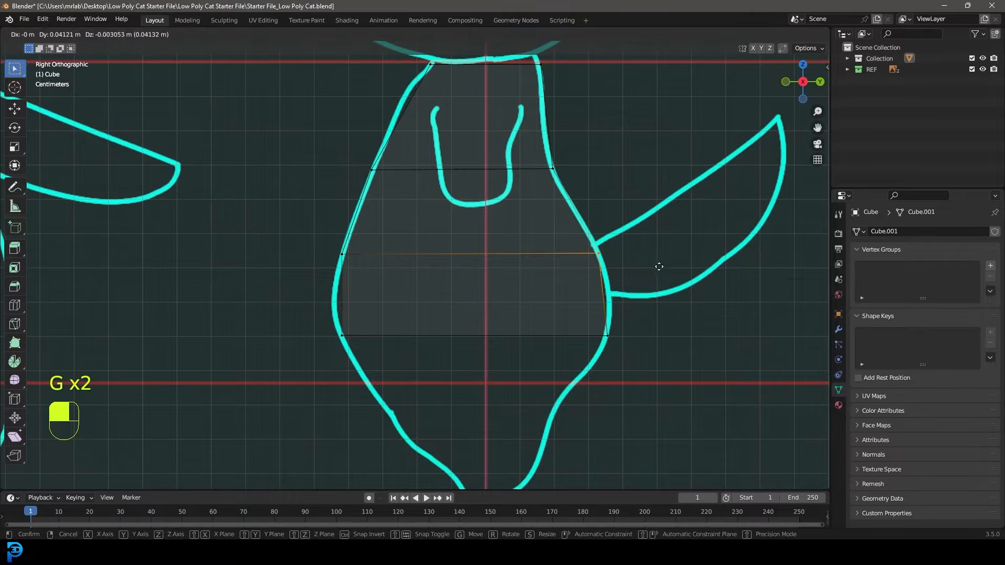
click(657, 267)
Extrude the body's bottom face straight down along Z by about 0.136 m to the crotch line of the front reference
scroll(608, 252, down, 5)
key(a)
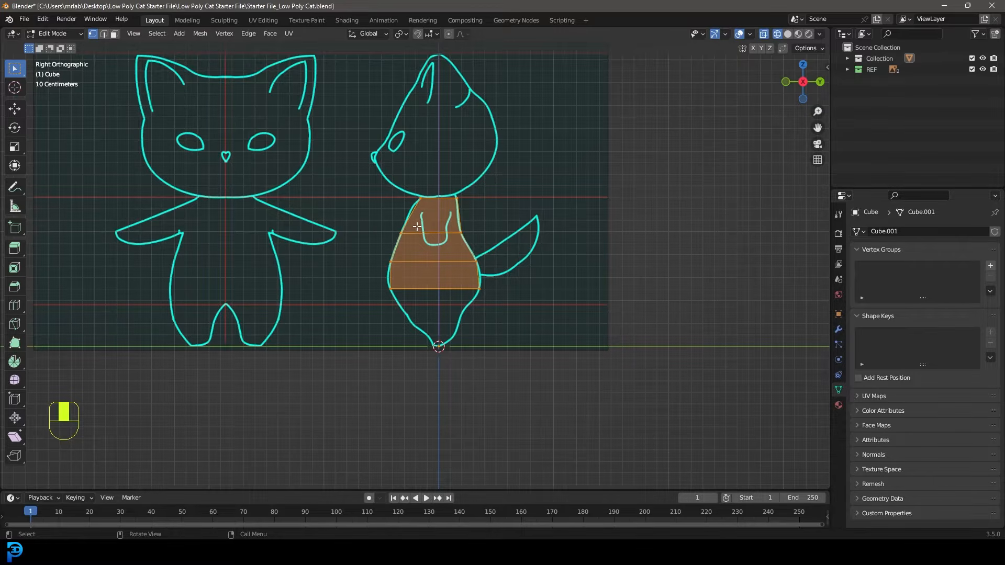
key(KP_1)
scroll(430, 307, up, 5)
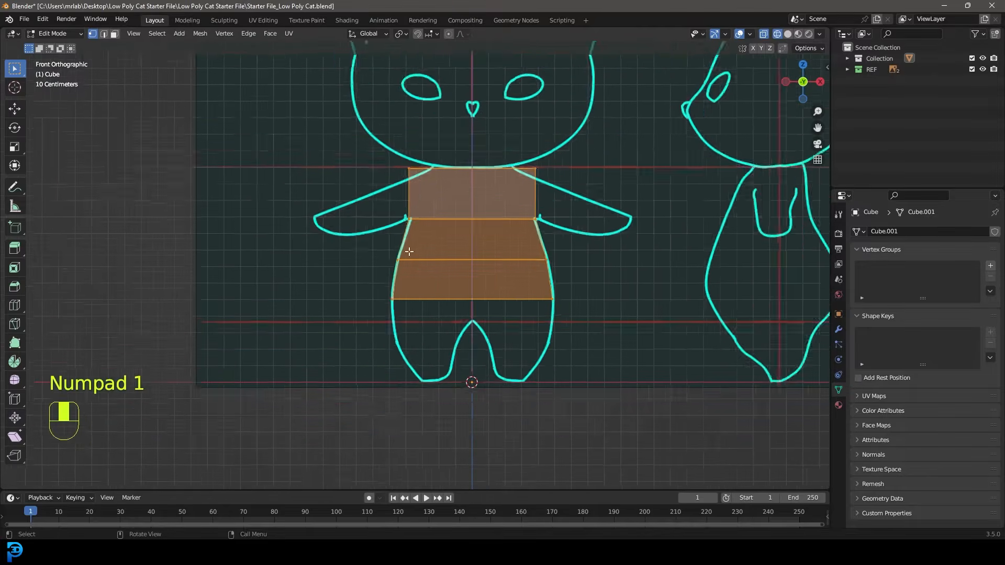
drag(338, 354, 683, 274)
scroll(551, 326, up, 2)
key(e)
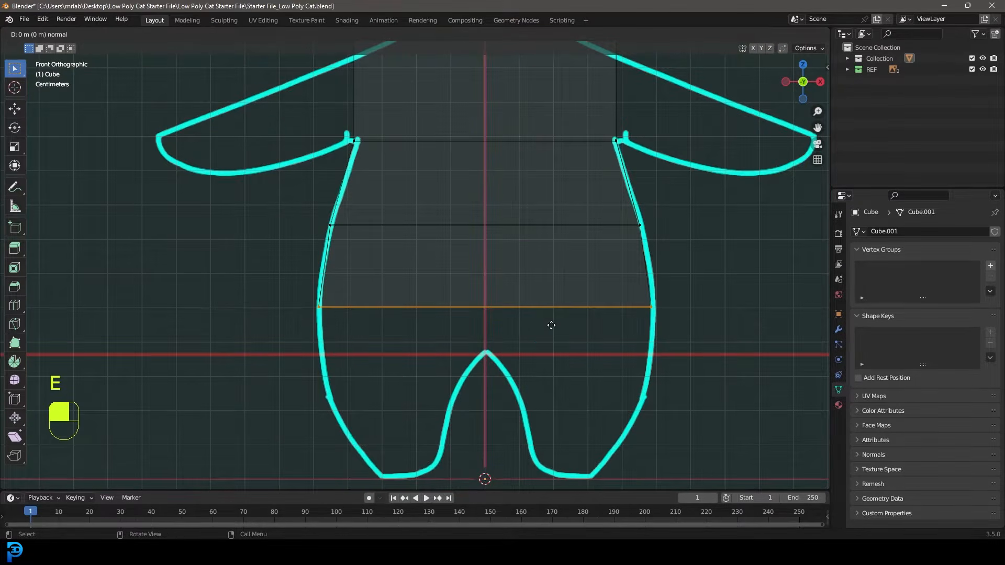
key(z)
key(z)
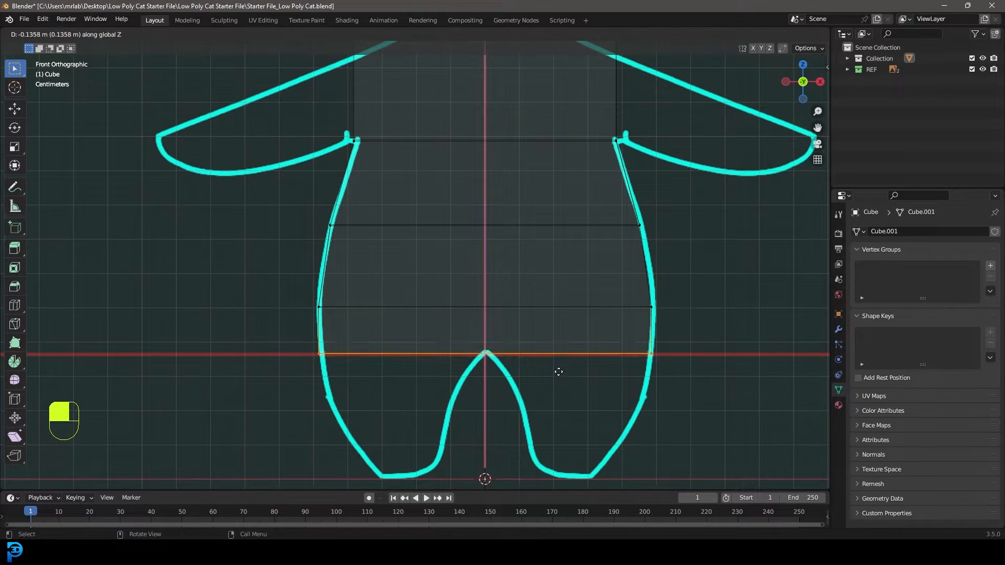
click(557, 371)
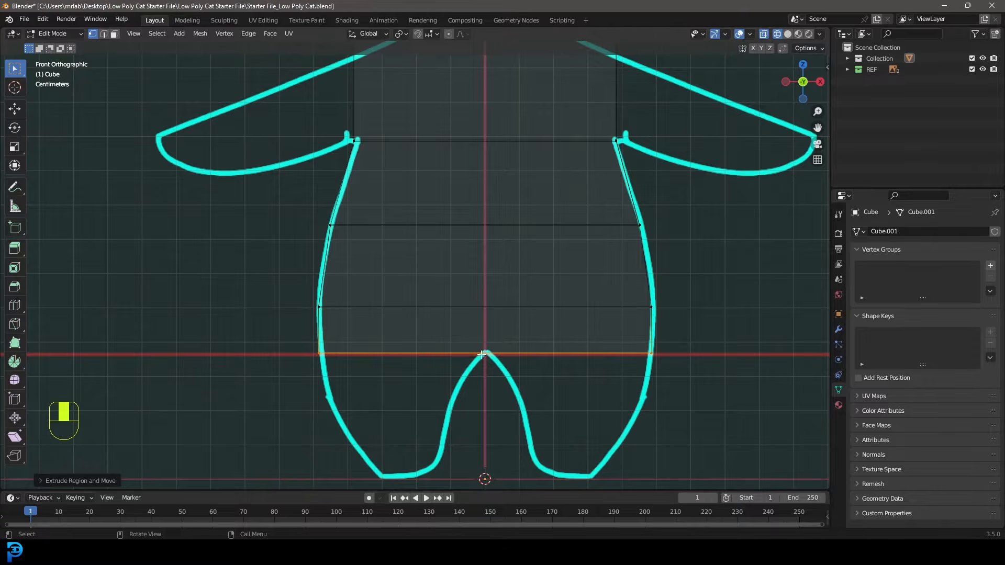
Scale the extruded bottom face along Y to about 0.76 so it fits the side reference outline
scroll(482, 354, down, 2)
key(KP_3)
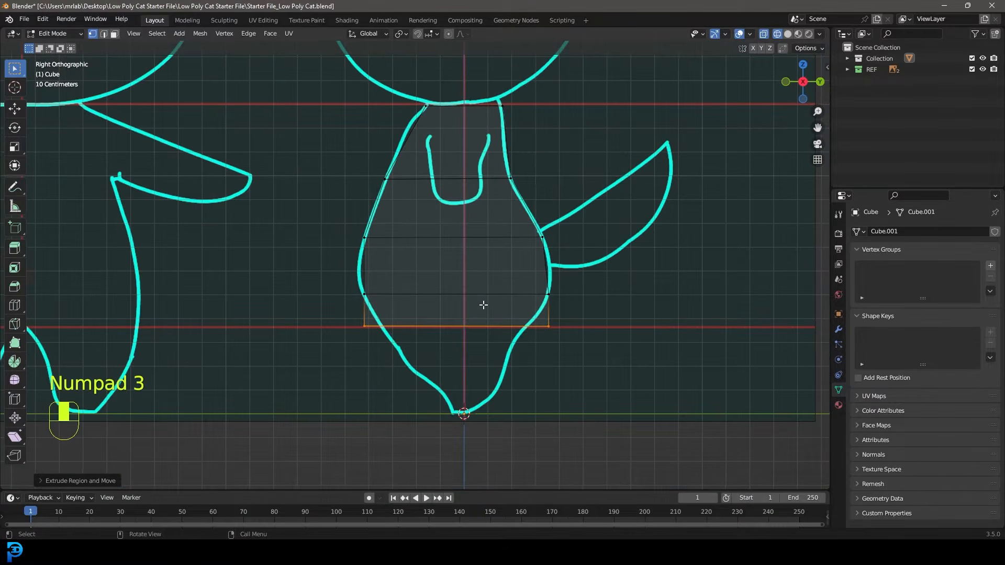
scroll(462, 316, up, 2)
key(s)
key(y)
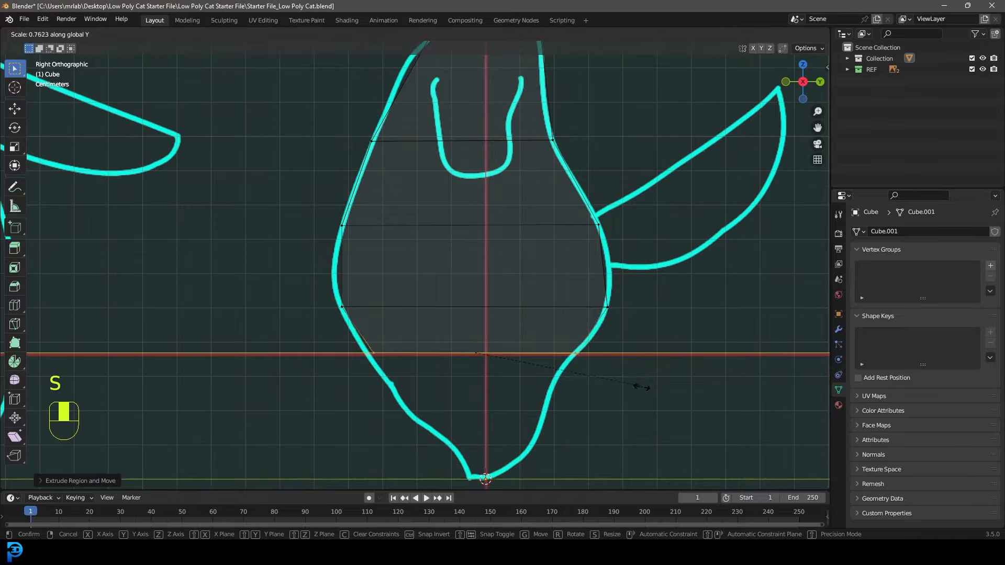
click(642, 385)
scroll(595, 365, down, 3)
key(a)
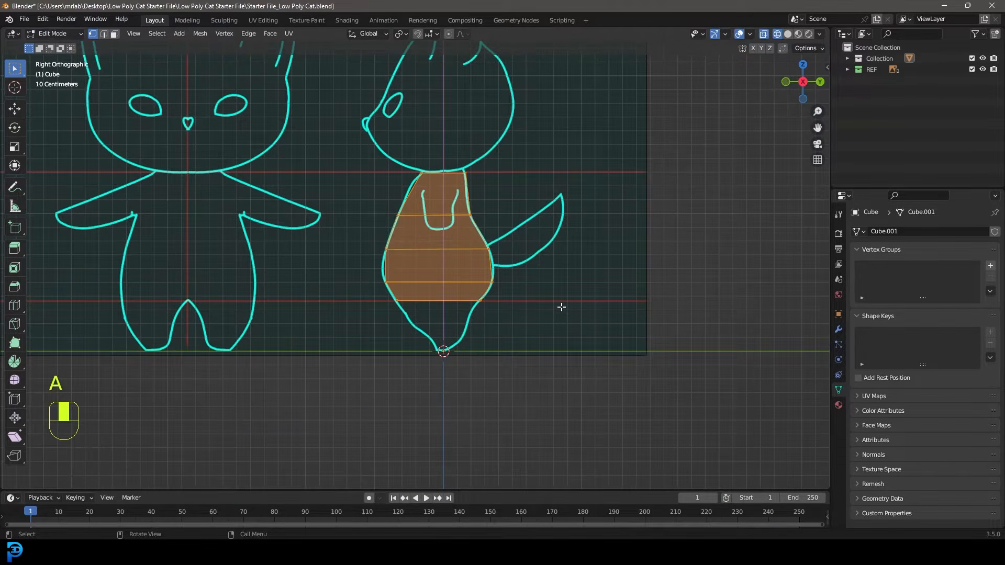
Add one centred vertical loop cut that splits the body into two symmetrical halves
key(KP_1)
scroll(414, 340, up, 4)
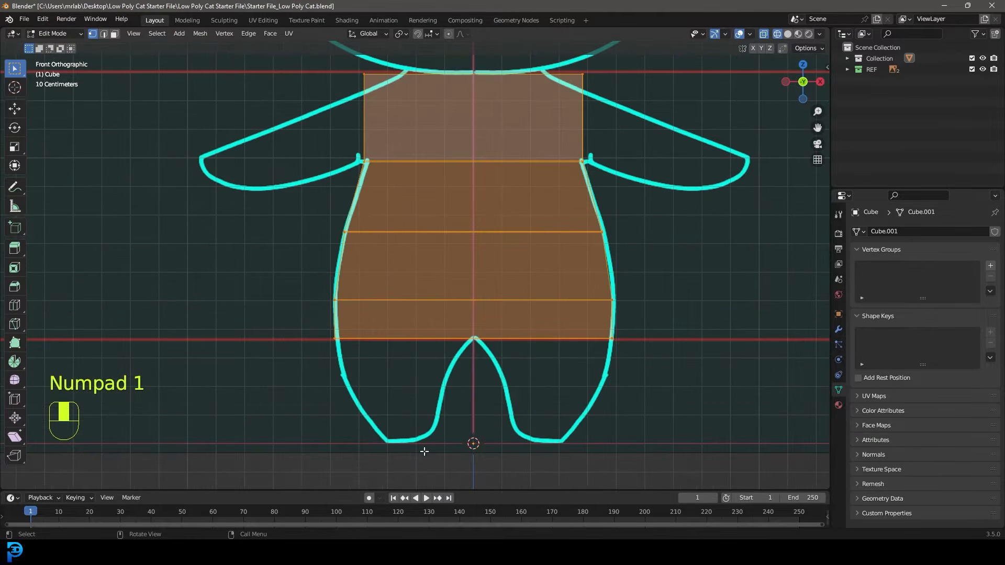
scroll(442, 402, down, 3)
shift+middle_drag(478, 260, 474, 303)
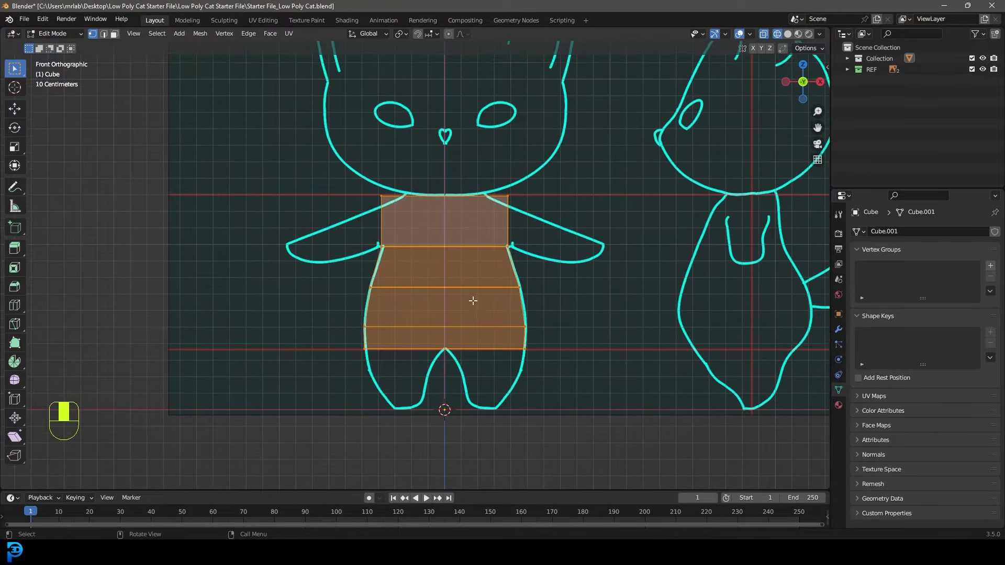
shift+middle_drag(404, 204, 438, 258)
scroll(445, 282, up, 2)
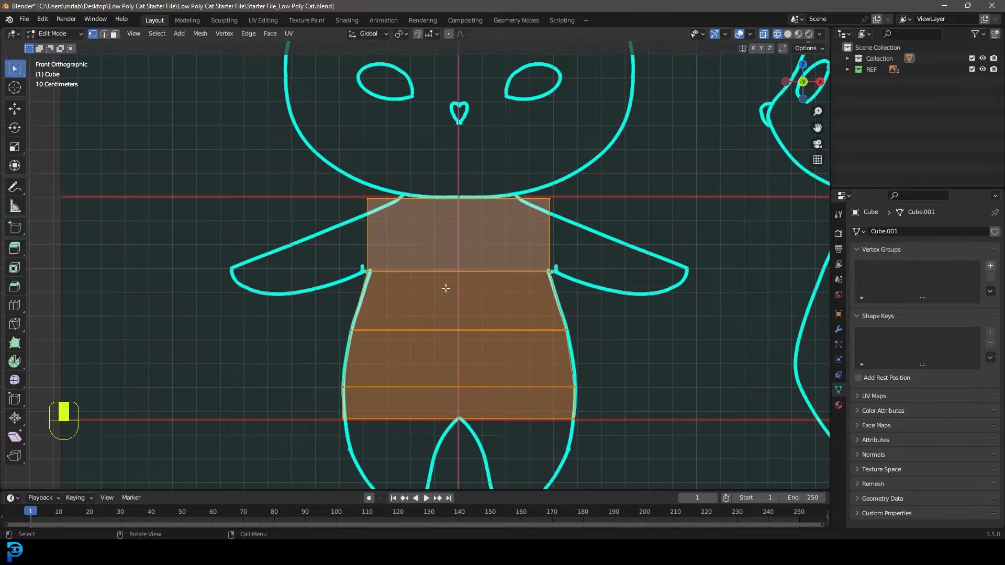
key(ctrl+r)
click(463, 235)
middle_drag(464, 236, 459, 259)
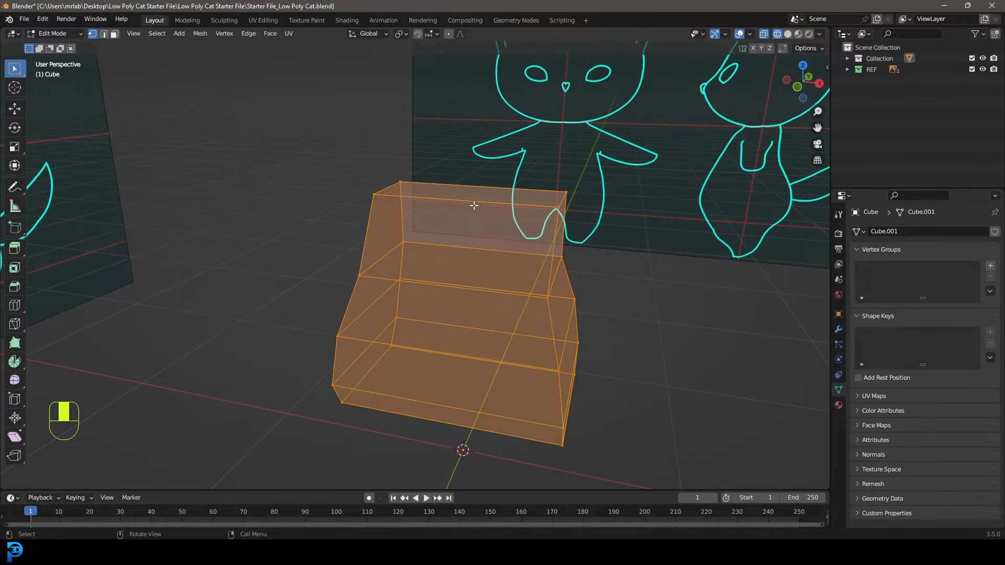
key(ctrl+r)
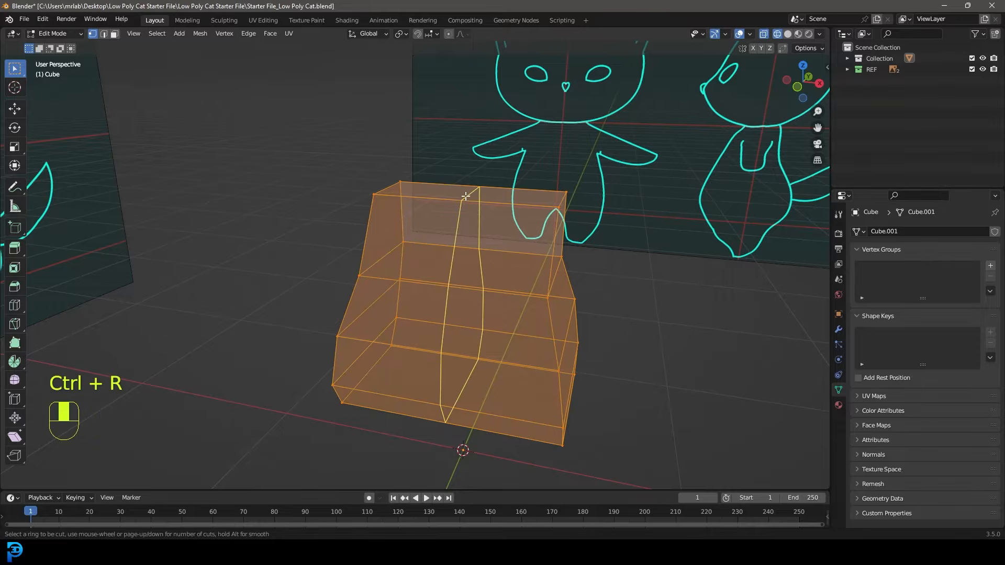
double_click(452, 231)
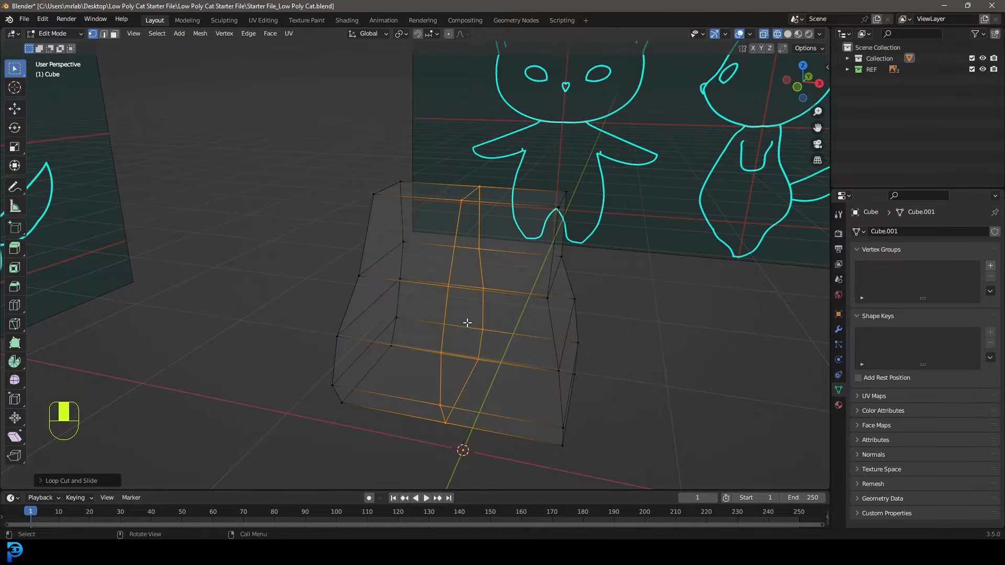
Try moving the centre-line vertices at waist level sideways, and undo the move
middle_drag(450, 261, 484, 289)
key(KP_1)
scroll(484, 289, up, 3)
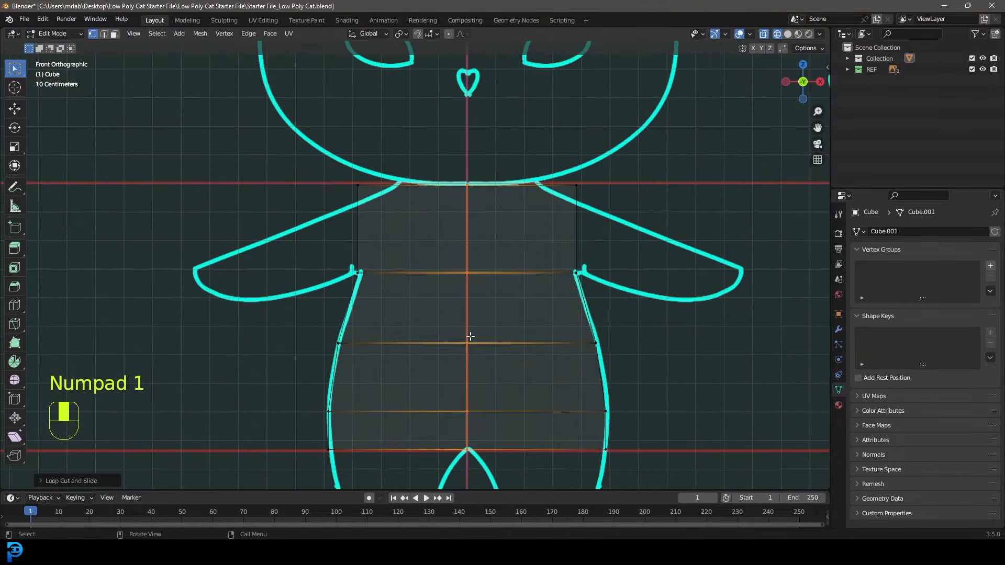
scroll(432, 319, down, 3)
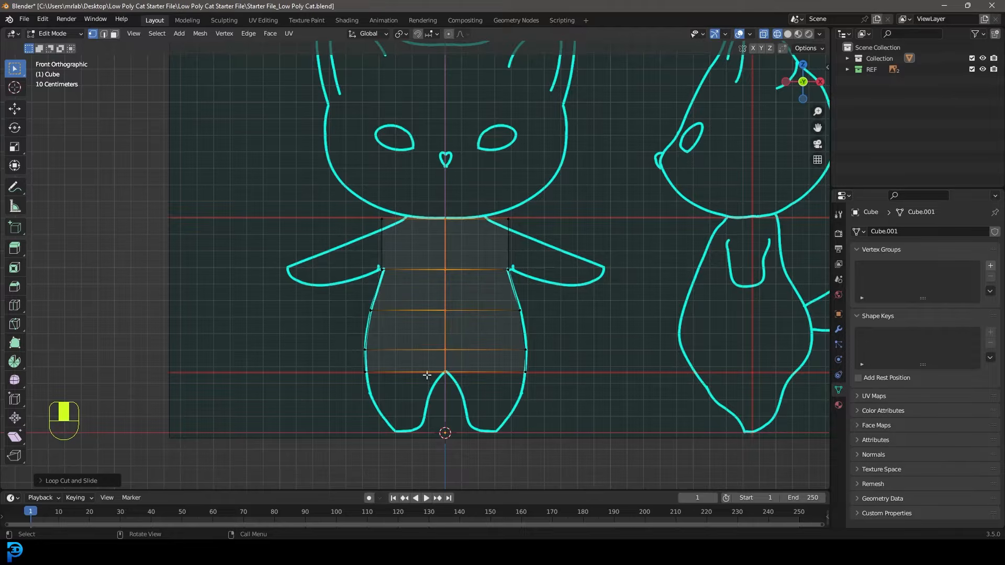
drag(476, 341, 436, 300)
key(g)
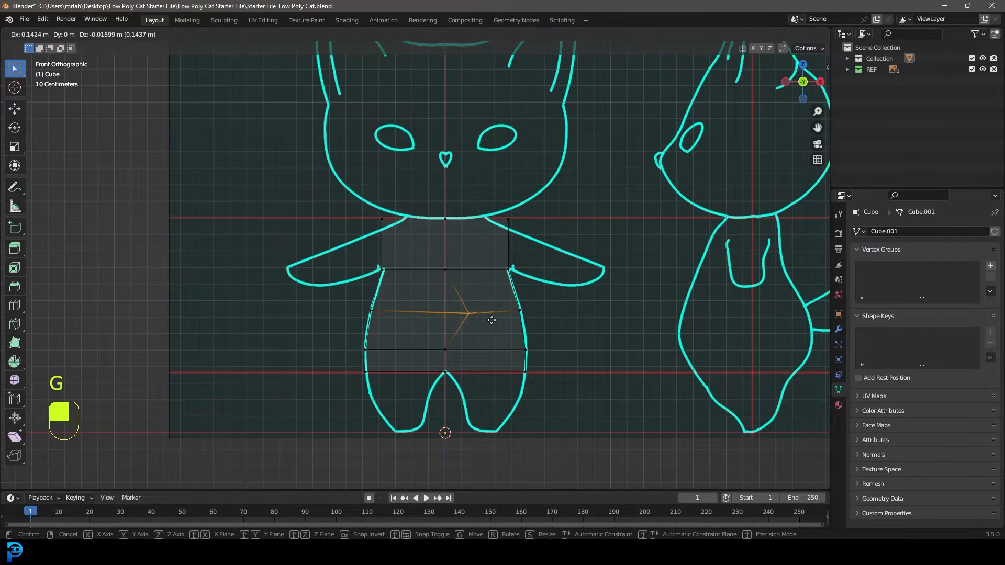
click(473, 314)
scroll(451, 296, down, 3)
middle_drag(451, 295, 436, 214)
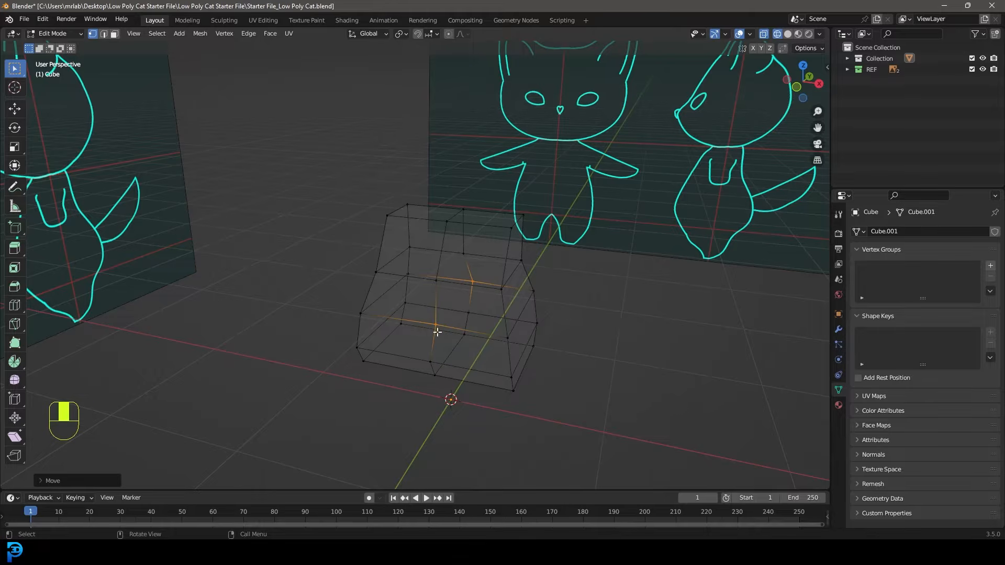
key(ctrl+z)
Delete the outer vertices on the negative X side so that only the positive X half of the body remains
key(KP_1)
shift+middle_drag(383, 307, 399, 300)
scroll(323, 406, up, 3)
scroll(323, 409, down, 2)
drag(323, 431, 420, 122)
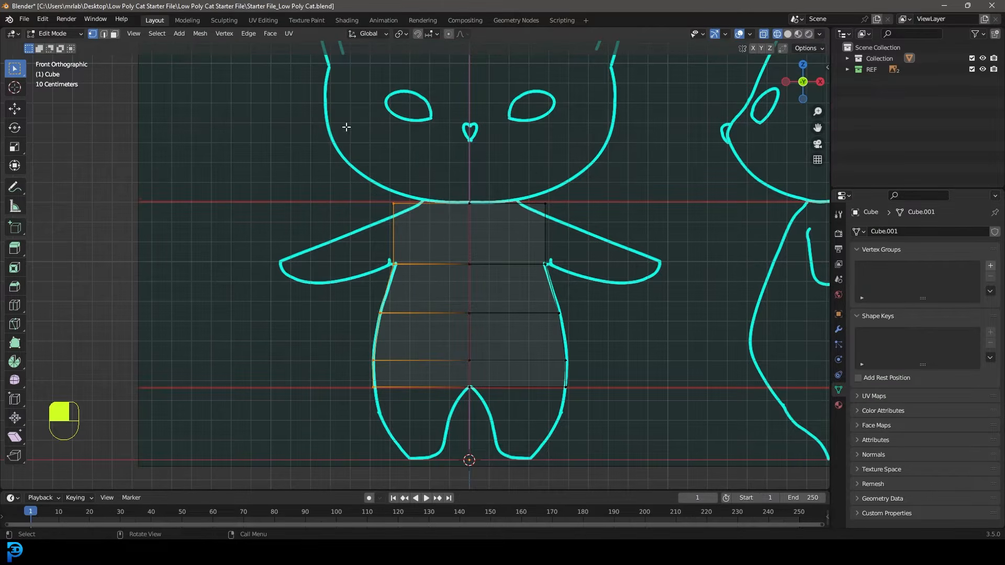
middle_drag(330, 325, 291, 188)
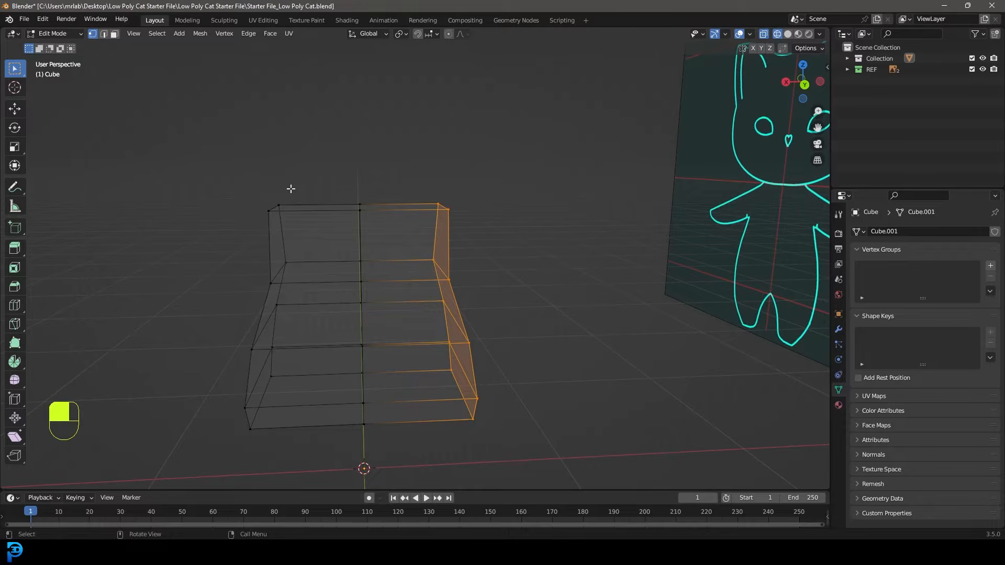
key(KP_1)
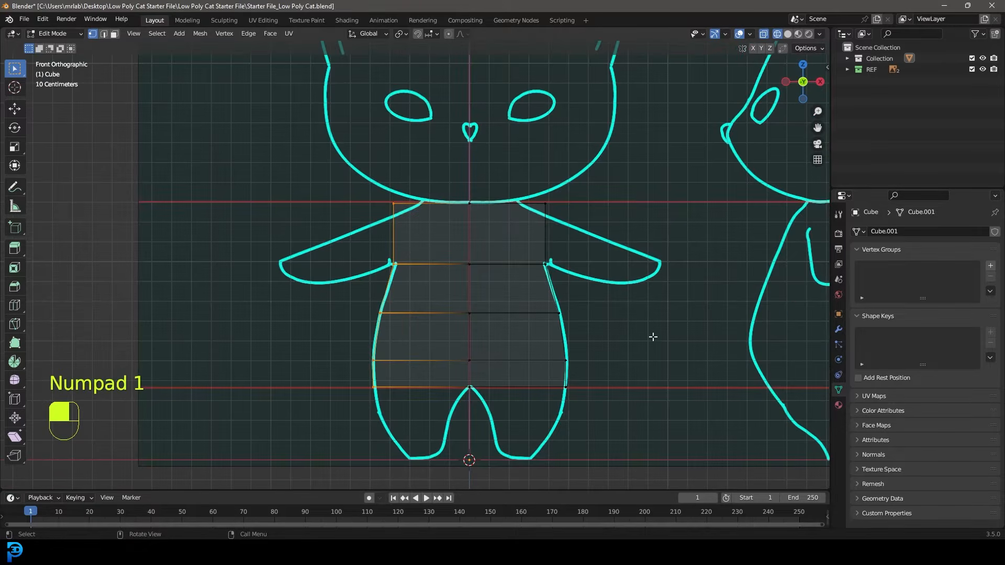
drag(349, 48, 425, 414)
key(Delete)
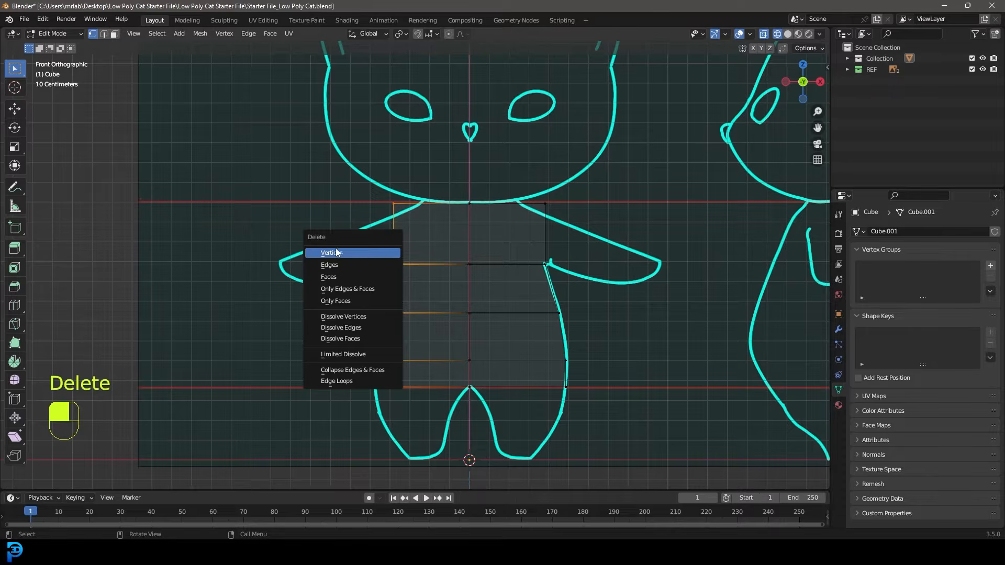
click(376, 253)
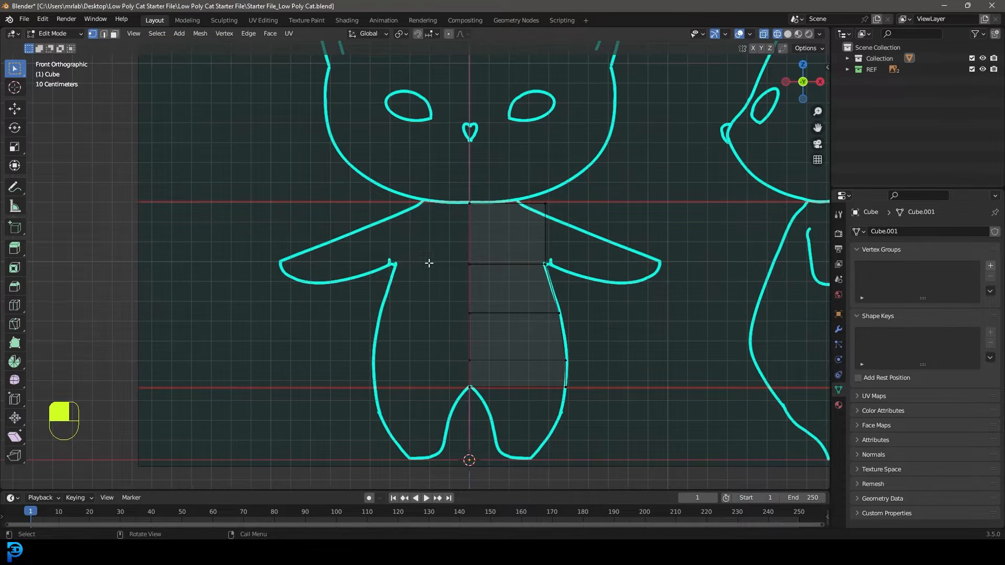
Add a Mirror modifier on the X axis to the remaining half of the body
scroll(429, 262, down, 4)
drag(534, 347, 402, 146)
scroll(524, 333, up, 4)
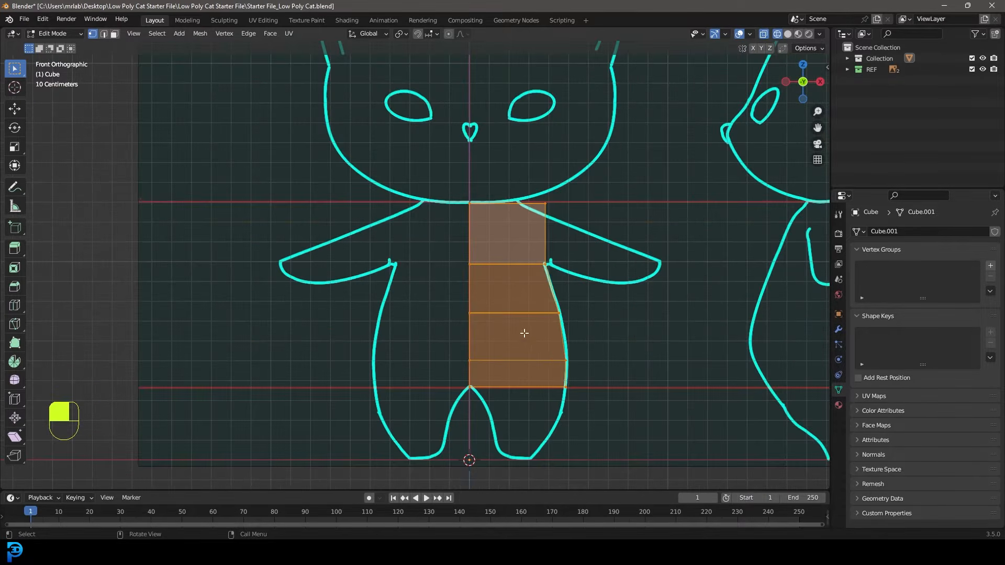
shift+middle_drag(525, 333, 470, 171)
scroll(415, 390, up, 5)
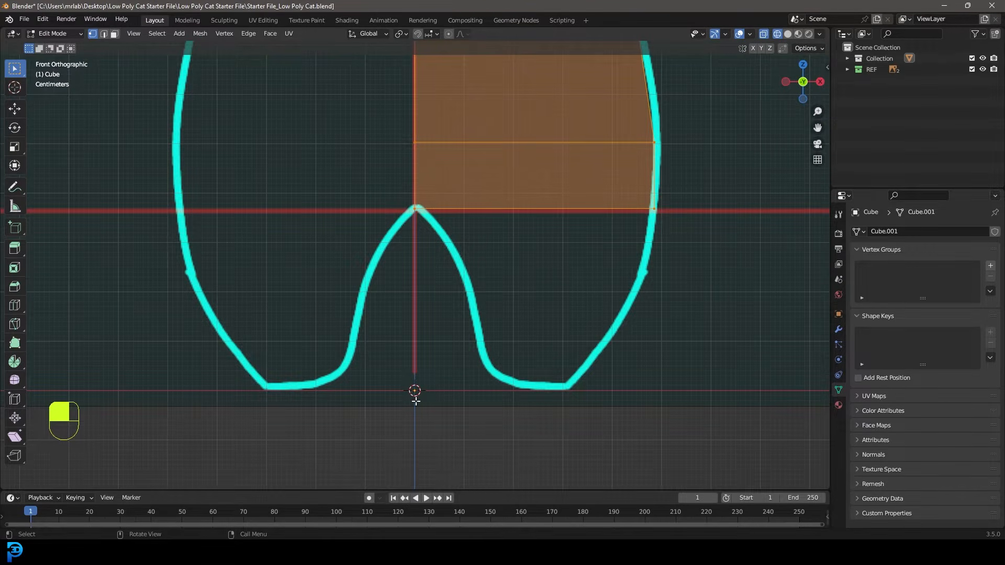
scroll(415, 401, down, 6)
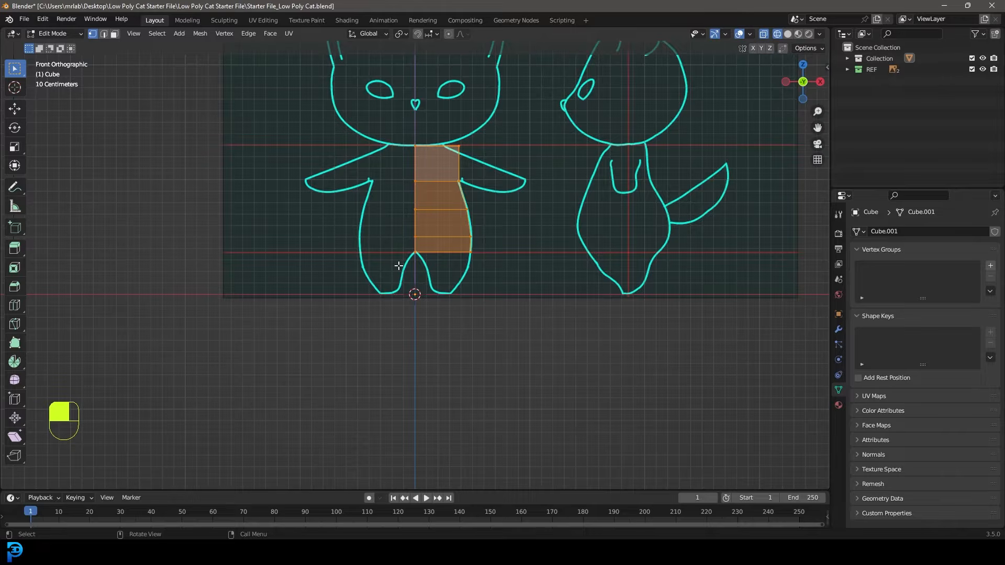
click(838, 329)
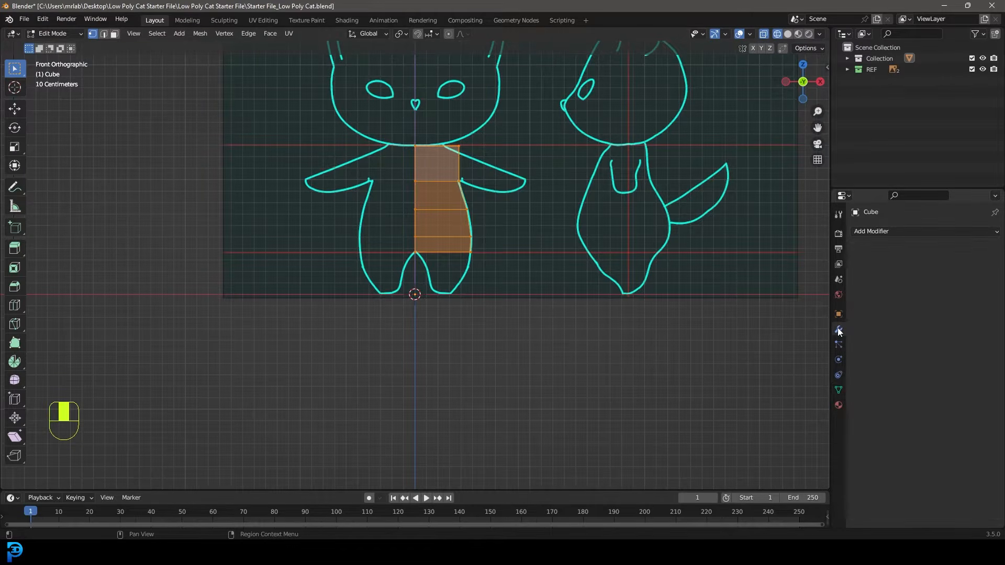
click(866, 230)
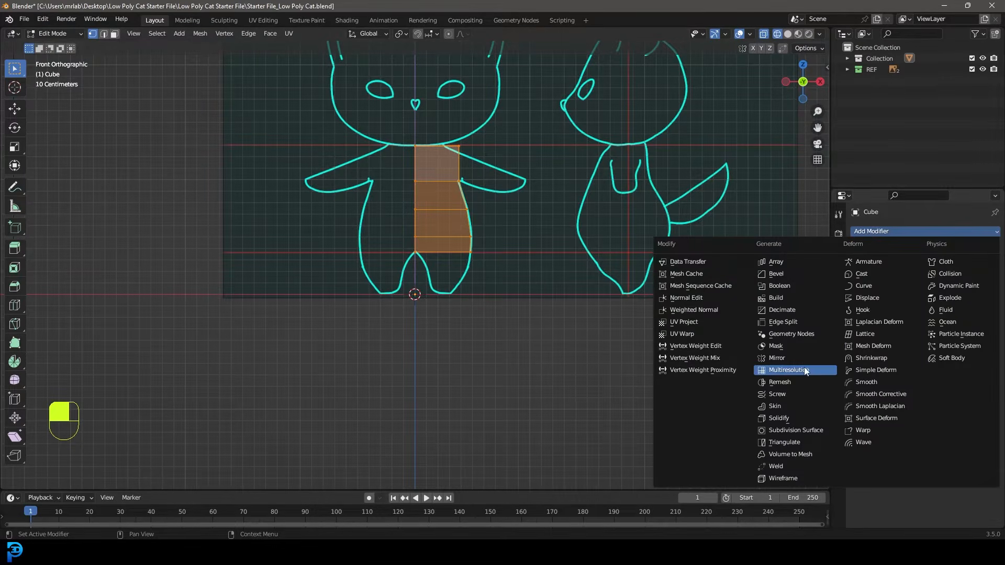
click(793, 357)
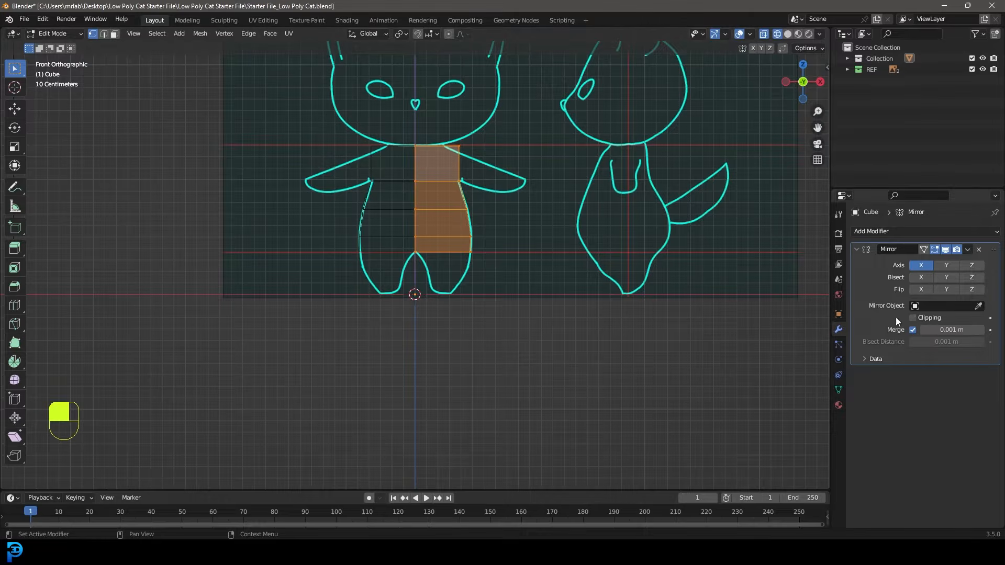
Turn the Mirror modifier's Clipping on and back off, and try moving the whole half body
click(915, 319)
shift+middle_drag(410, 242, 418, 282)
scroll(419, 283, up, 2)
drag(558, 352, 399, 128)
click(913, 318)
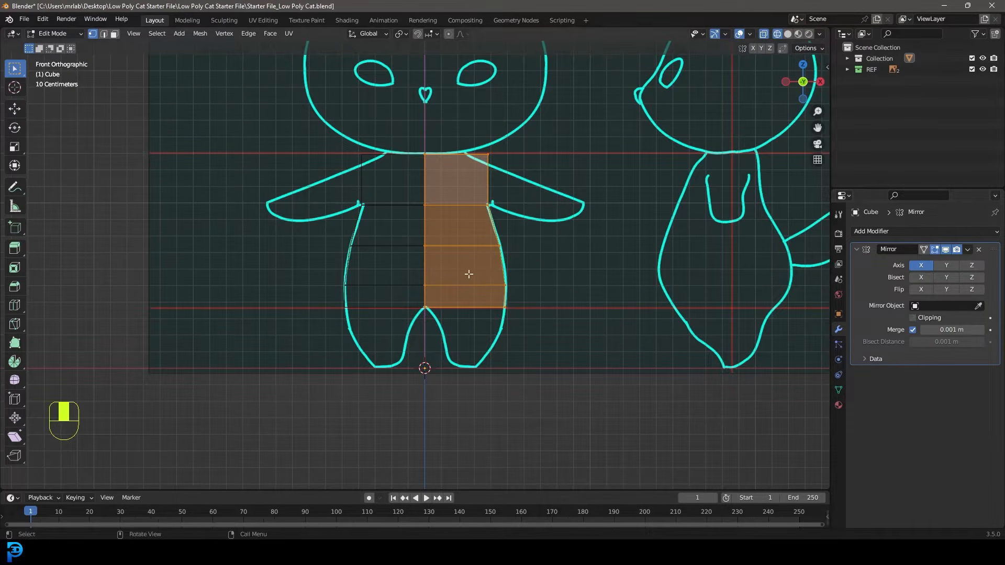
key(g)
right_click(524, 251)
Switch the viewport to solid shading and try moving the half body with the Mirror modifier's Clipping off
key(z)
click(547, 235)
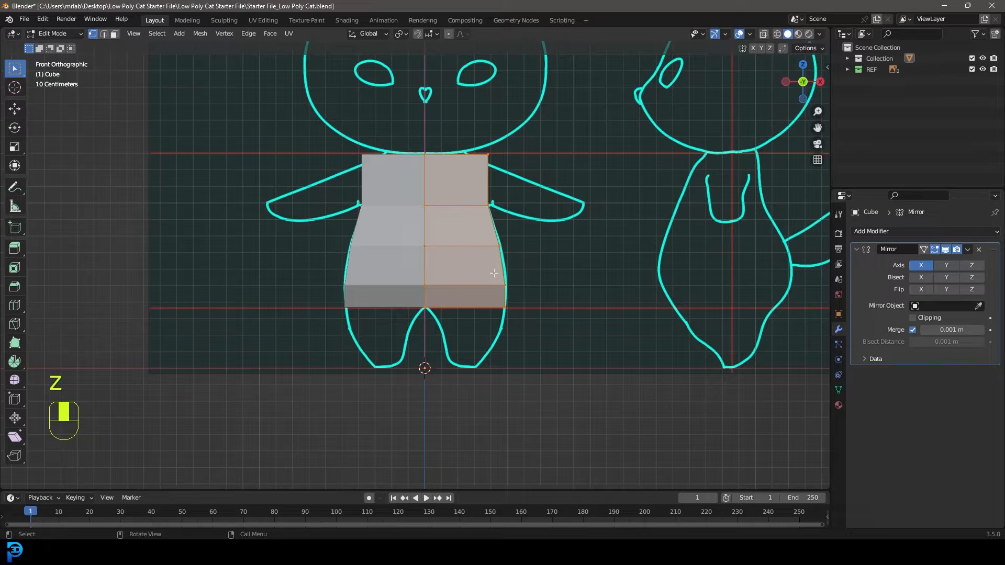
key(g)
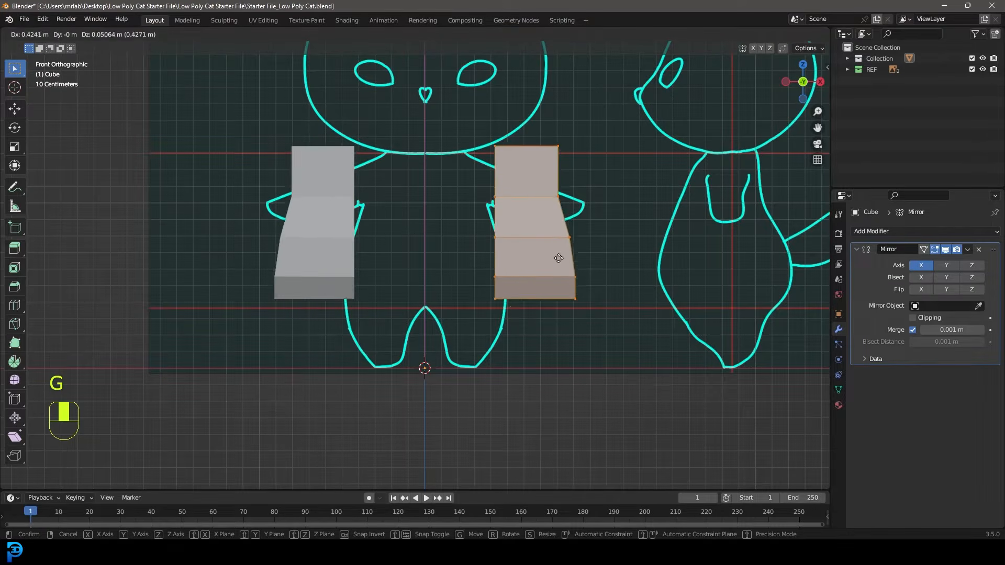
right_click(576, 259)
Try moving the half body with the Mirror modifier's Clipping on, and turn Clipping back off
click(913, 318)
key(g)
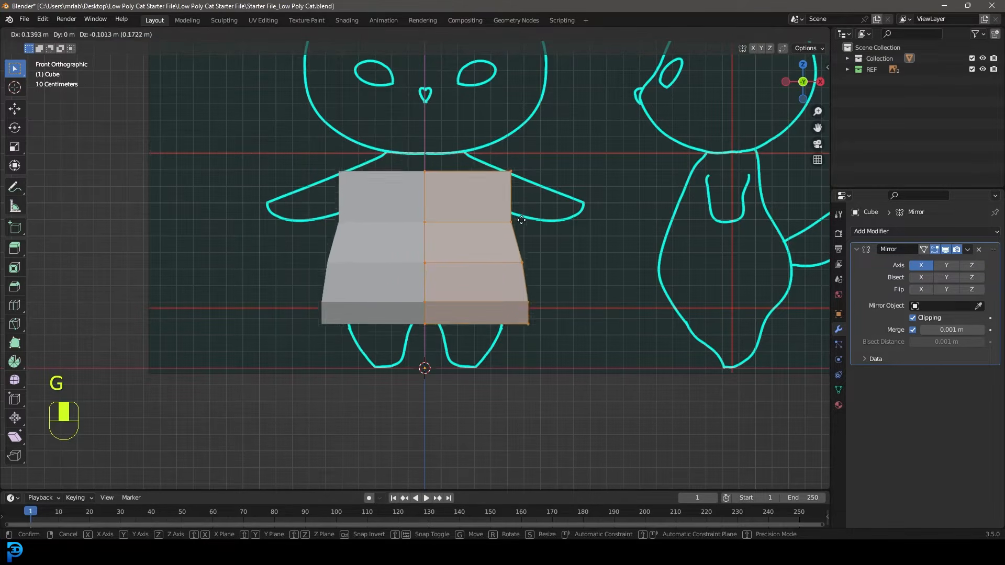
click(512, 205)
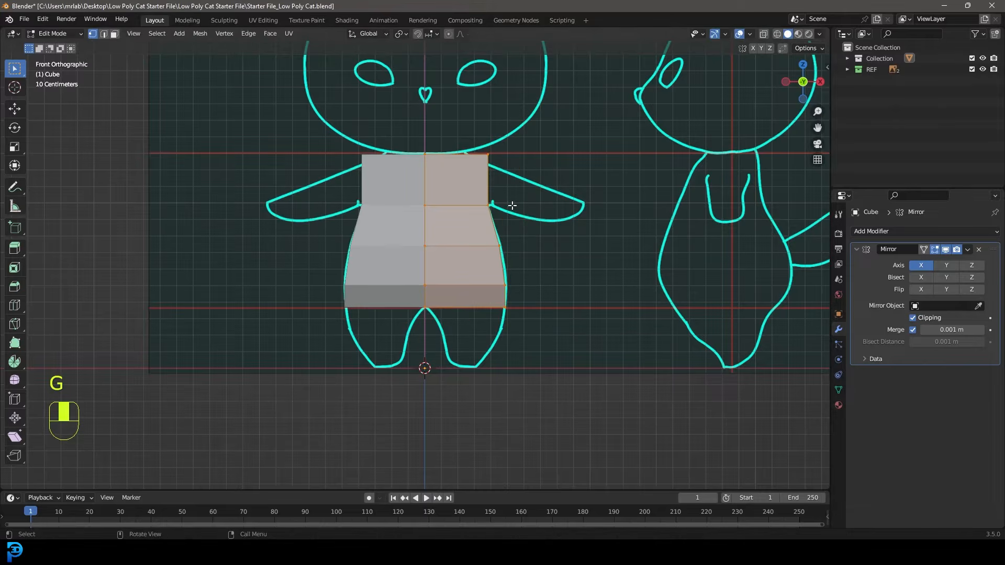
shift+middle_drag(476, 291, 447, 276)
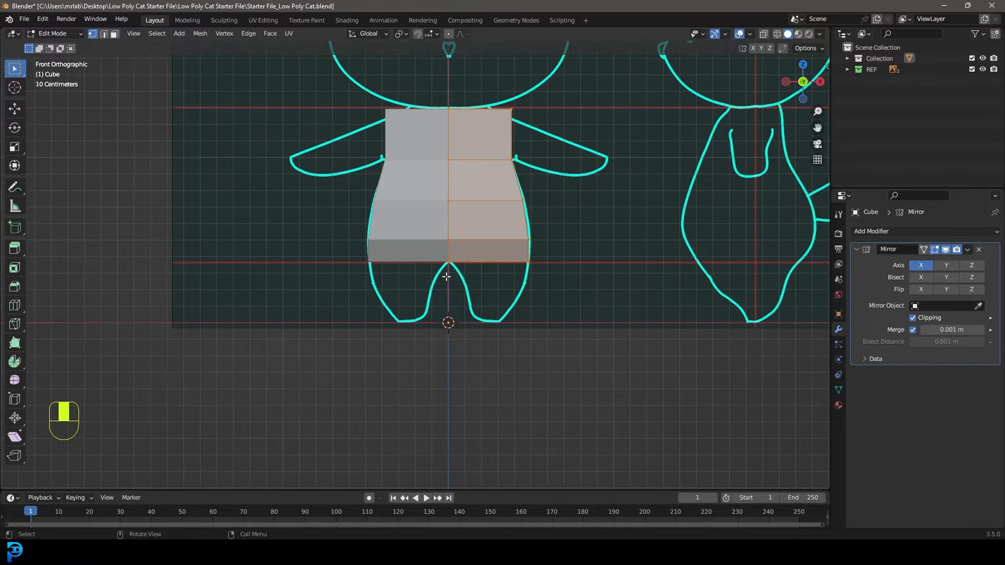
click(913, 318)
Extrude the underside face of the positive X half a short distance down to start the leg
click(114, 34)
middle_drag(425, 225, 429, 263)
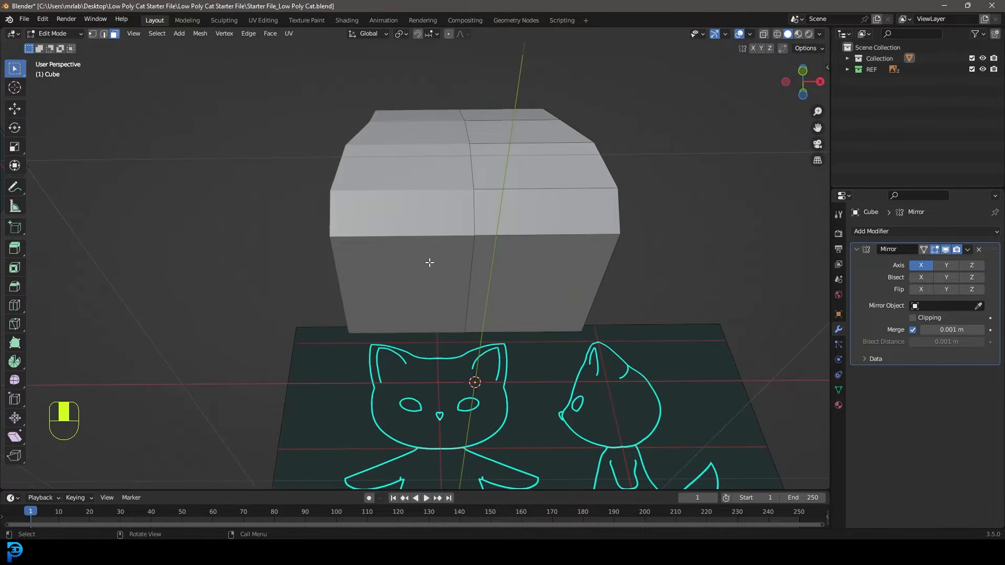
click(529, 262)
middle_drag(547, 255, 395, 262)
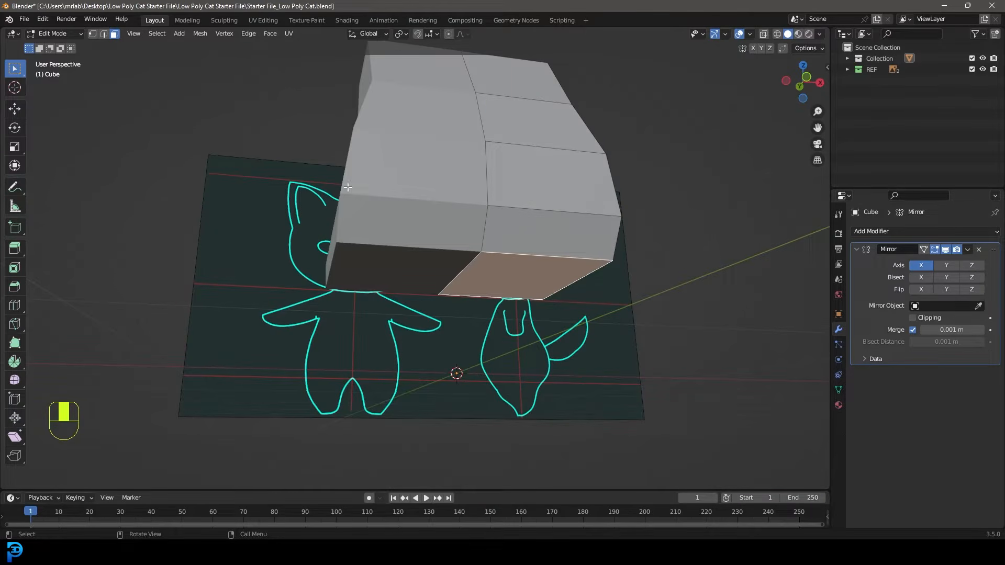
middle_drag(367, 155, 525, 216)
key(KP_1)
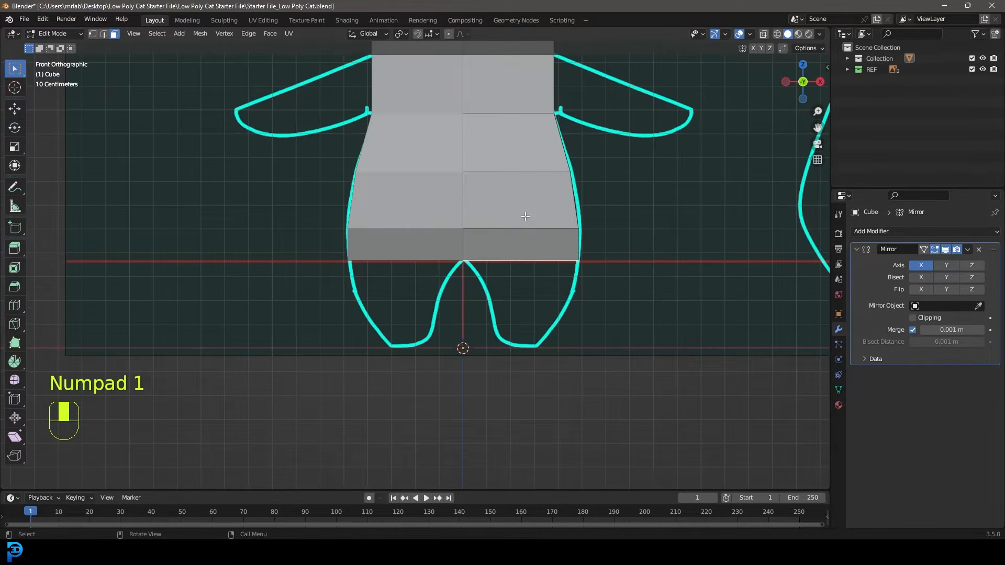
scroll(516, 324, up, 1)
key(e)
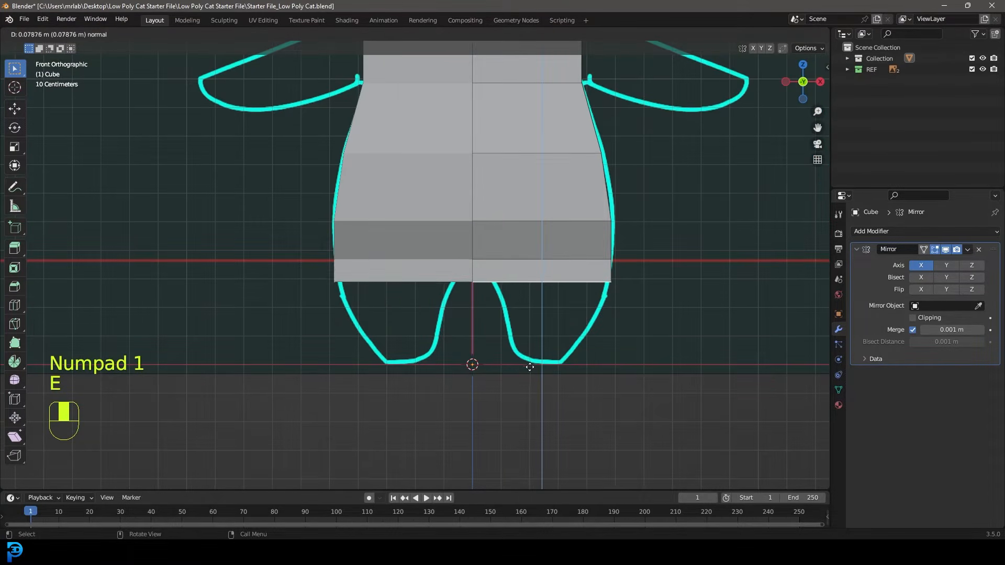
click(531, 369)
Scale the extruded leg face down and move it outward to fit the leg outline in the front view
key(s)
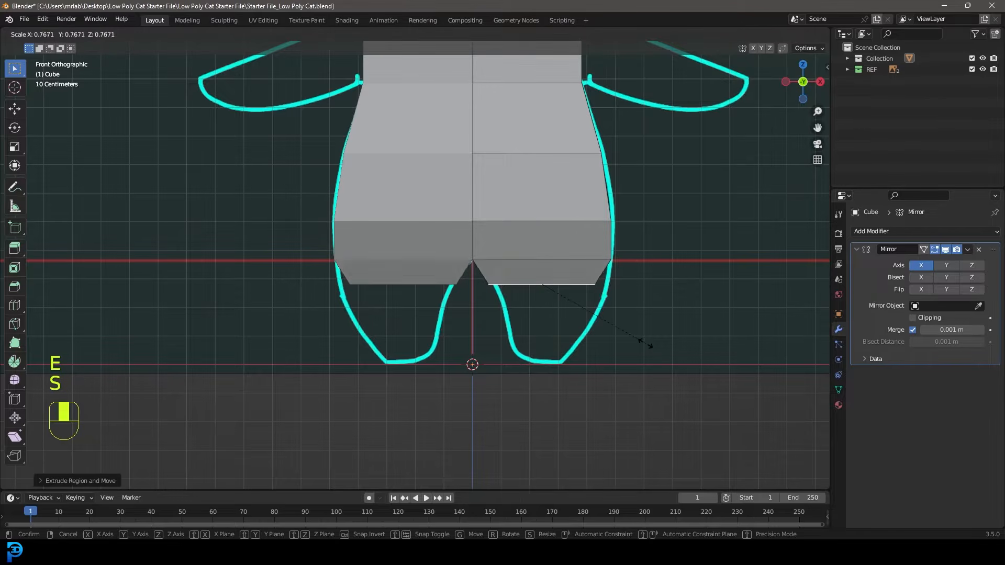
click(651, 349)
scroll(576, 348, up, 2)
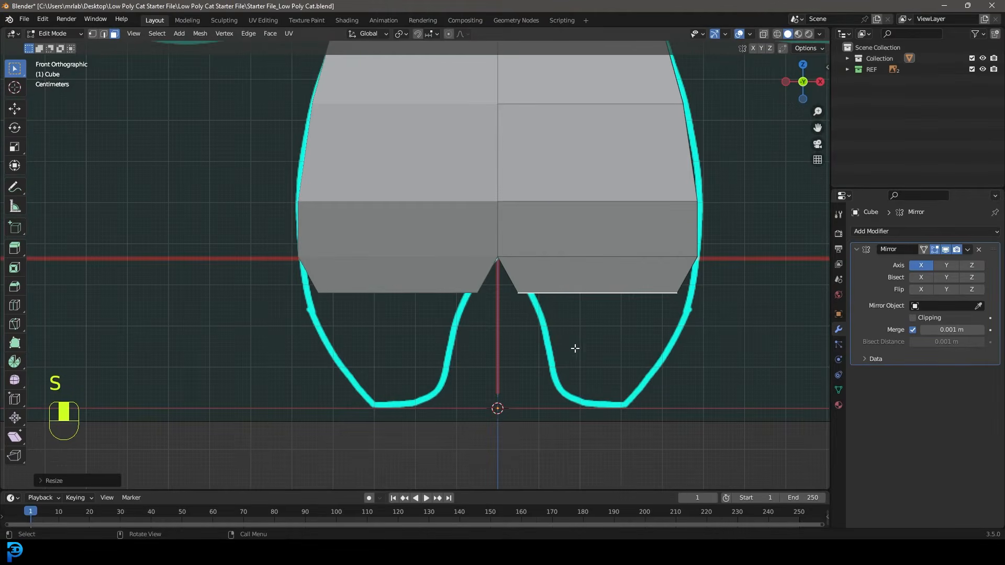
key(g)
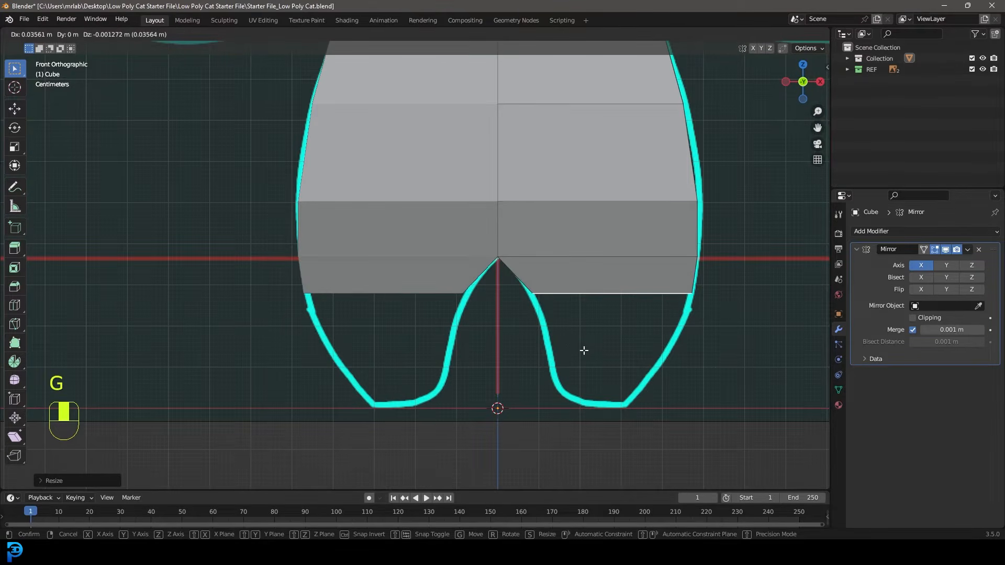
click(594, 331)
scroll(591, 324, down, 5)
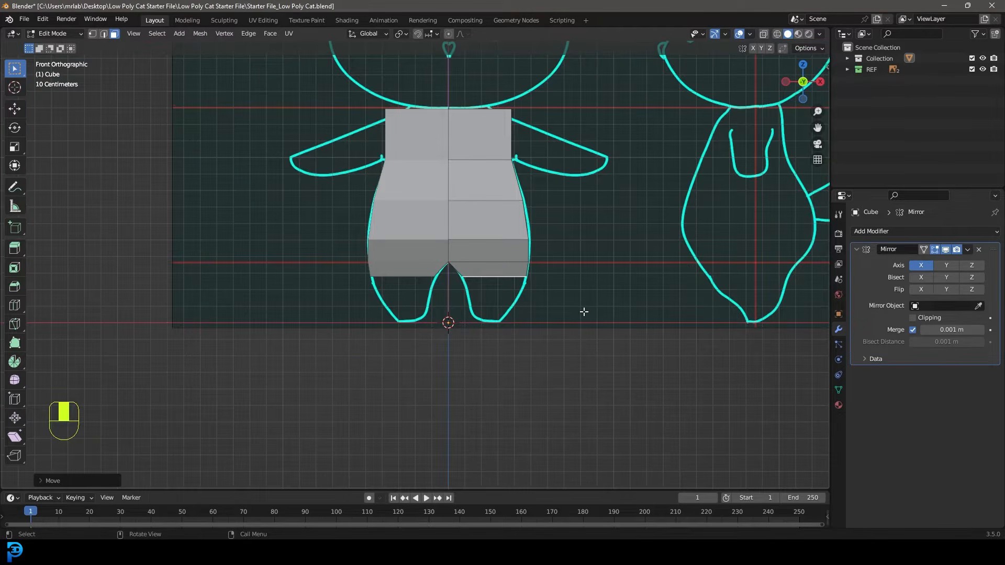
Extrude the leg's end face further down, and scale and move it to fit the side reference outline
key(KP_3)
scroll(501, 267, up, 3)
shift+middle_drag(515, 306, 487, 252)
scroll(491, 236, up, 3)
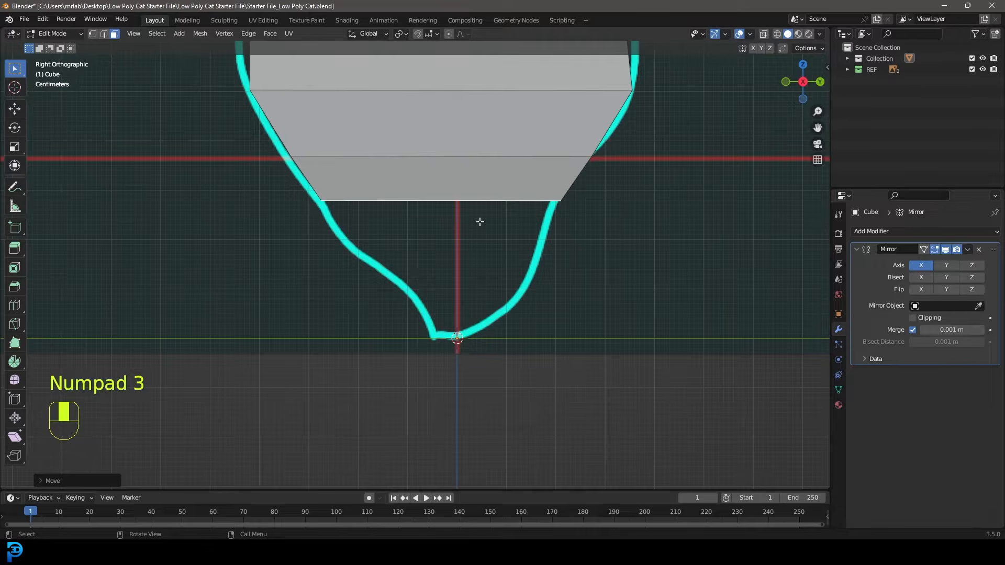
key(e)
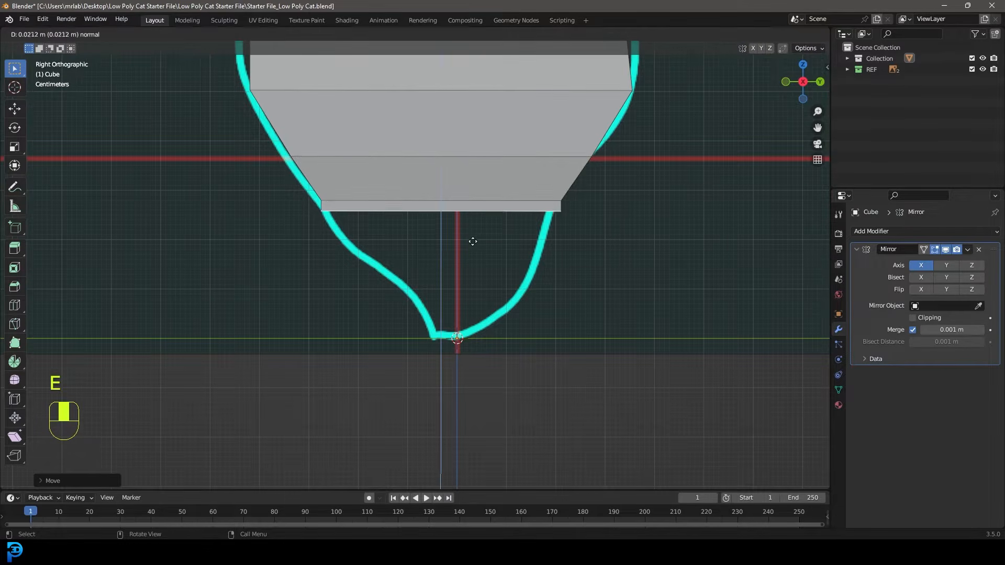
click(502, 290)
key(s)
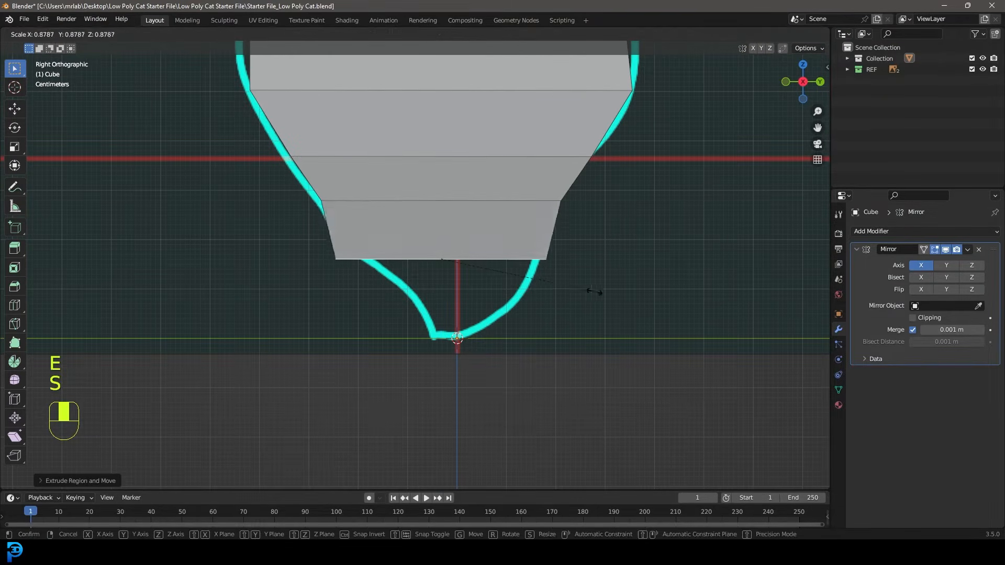
click(572, 287)
key(g)
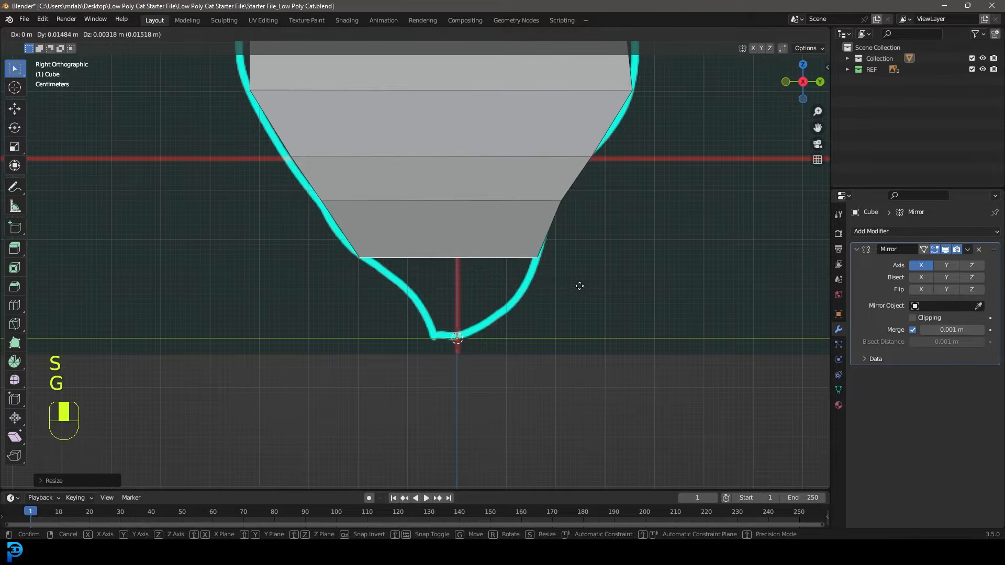
click(577, 281)
Widen the leg's end face along X and move it to match the leg outline in the front view
key(KP_1)
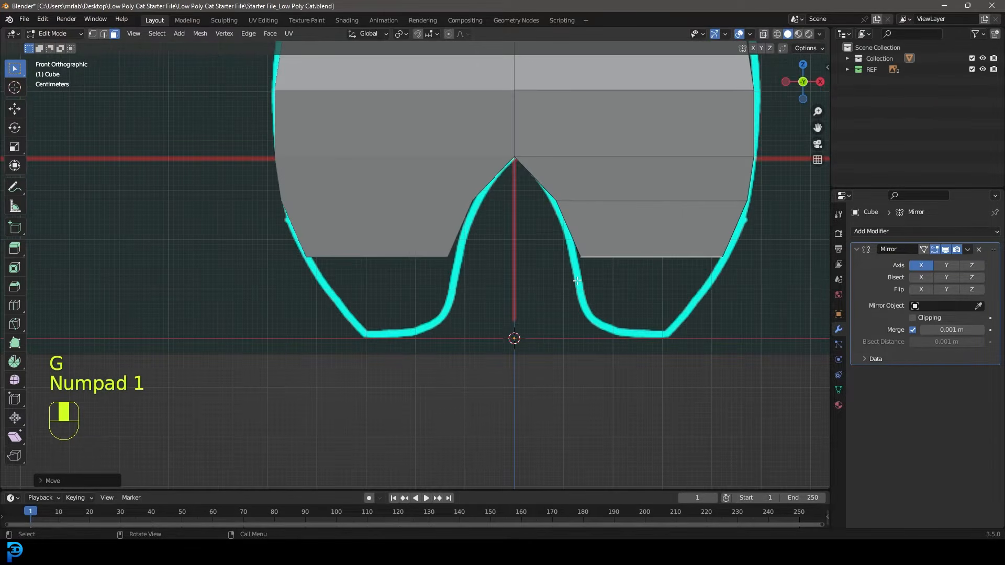
shift+middle_drag(618, 261, 475, 259)
scroll(482, 274, up, 2)
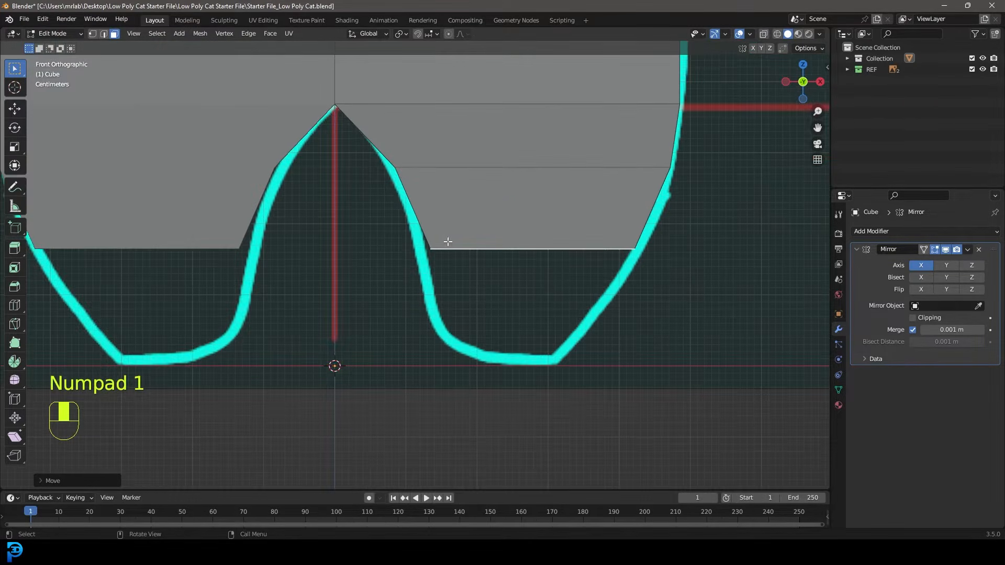
key(s)
key(x)
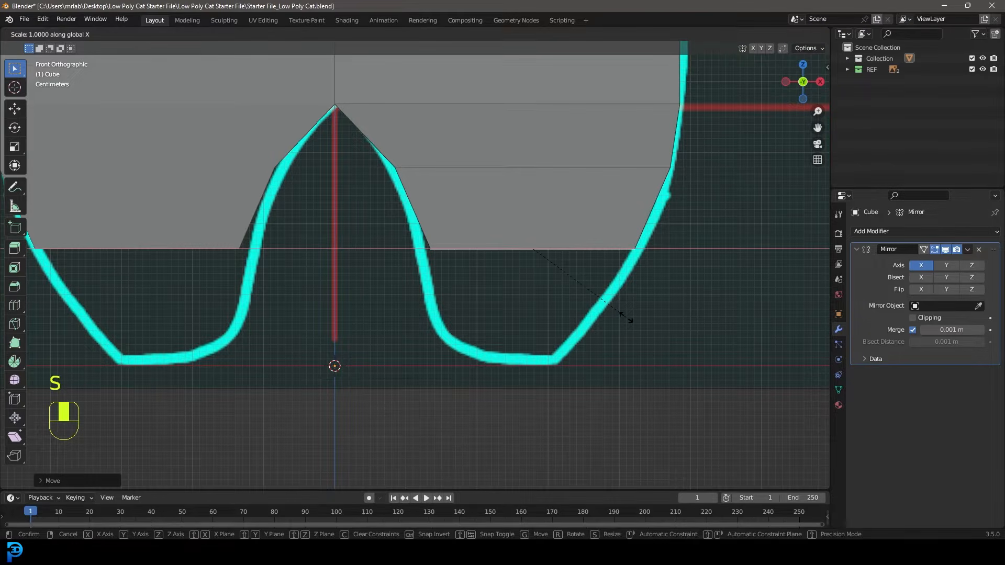
click(635, 317)
key(g)
click(635, 320)
Extrude the leg's end face down to just above the foot, and scale and move it inside the front outline
key(e)
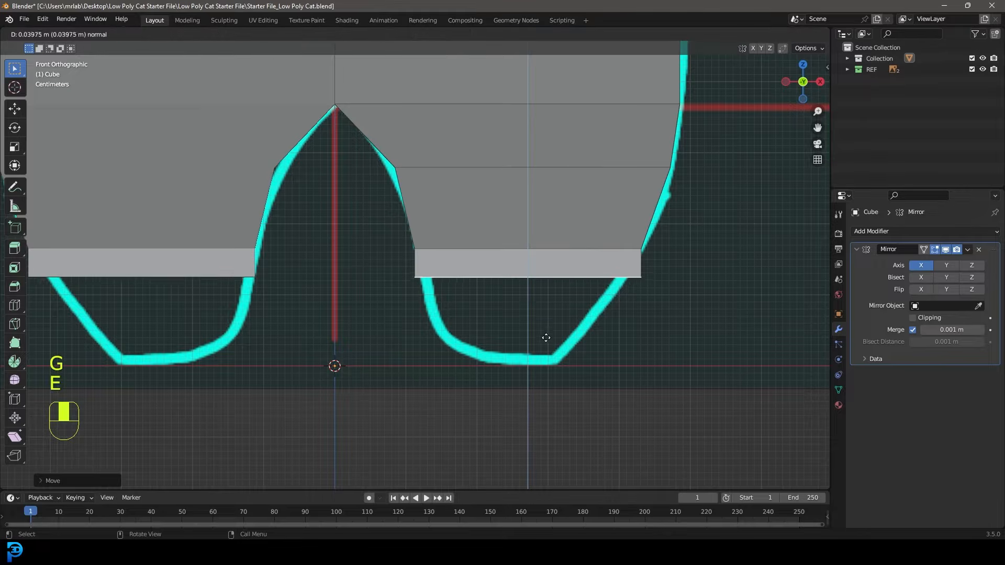
click(540, 380)
key(s)
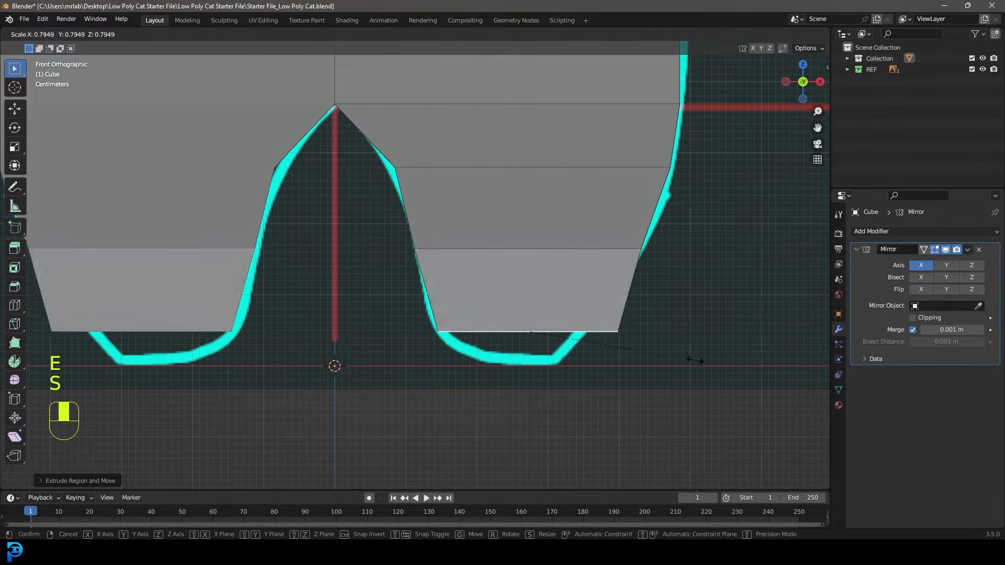
click(651, 352)
key(g)
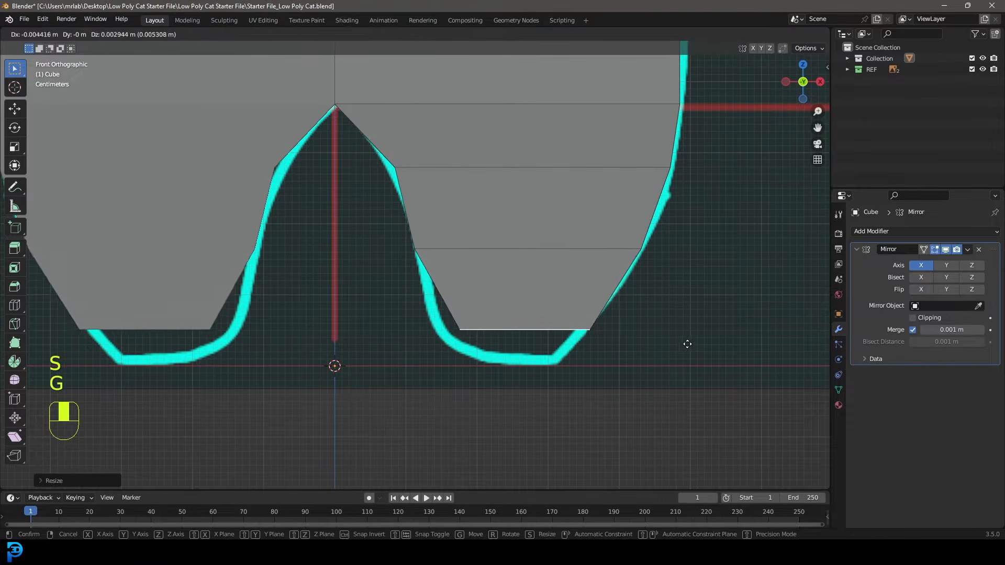
click(673, 337)
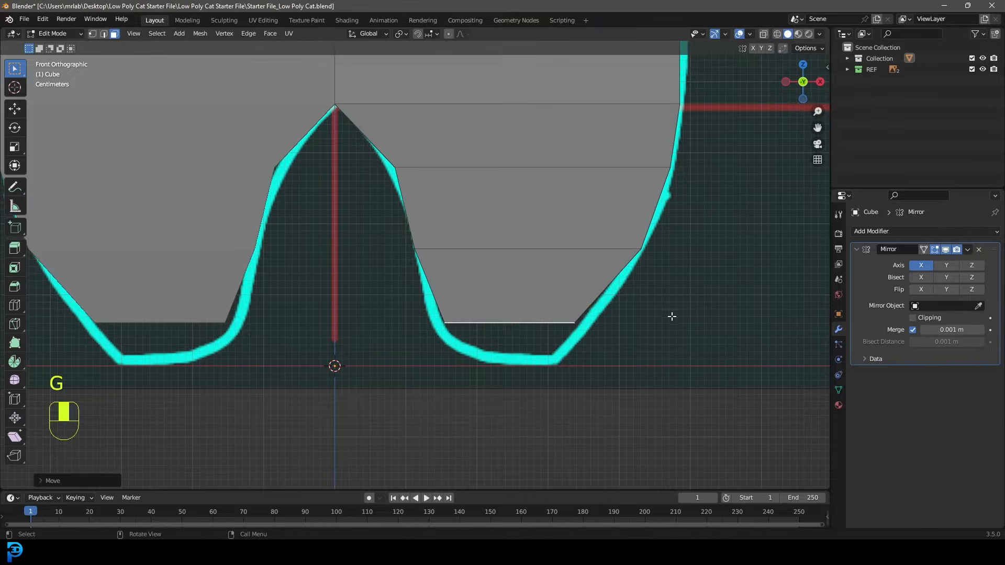
Tilt the leg's end face down toward its outer side and scale it up to meet the front outline
key(r)
click(679, 334)
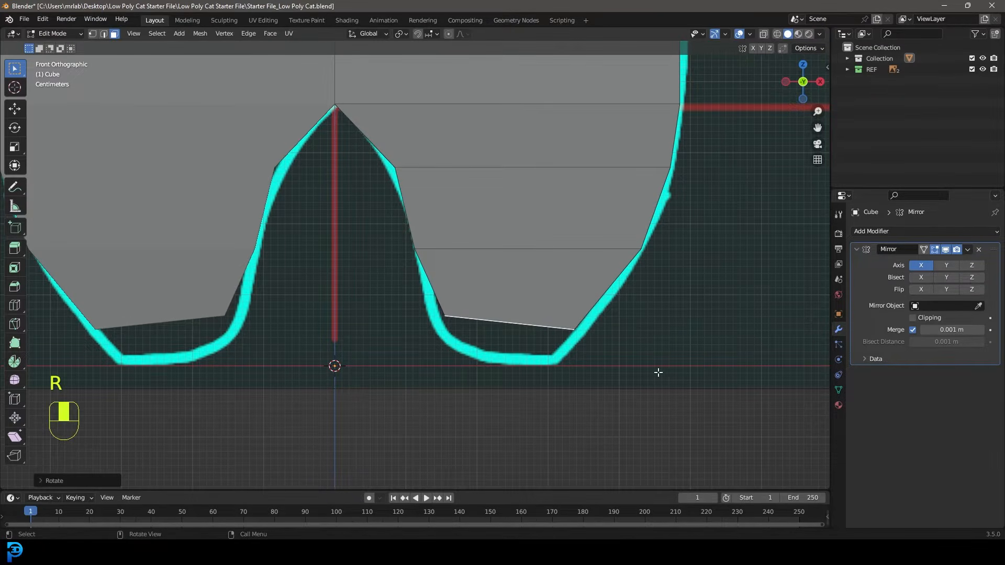
key(s)
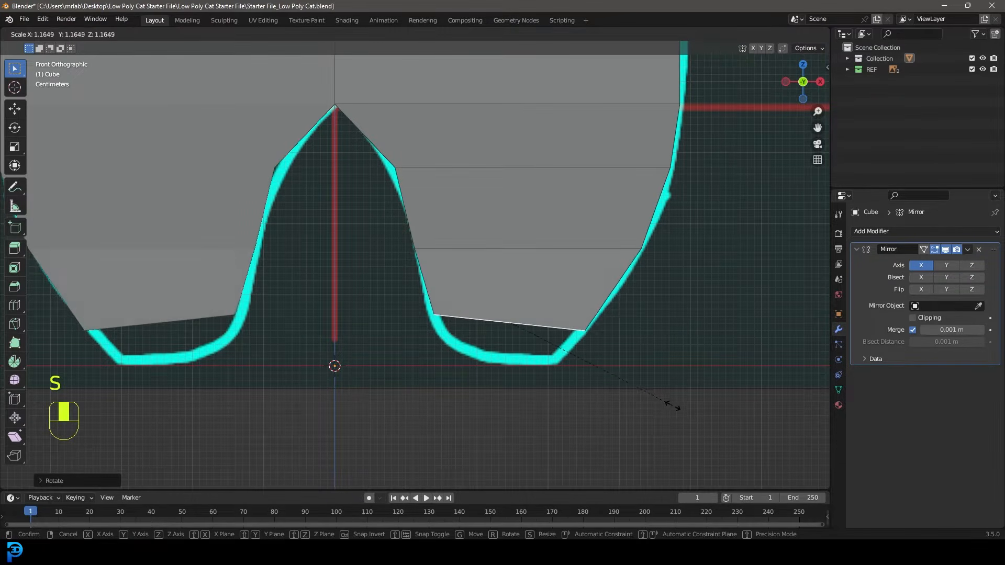
click(676, 408)
scroll(577, 254, down, 2)
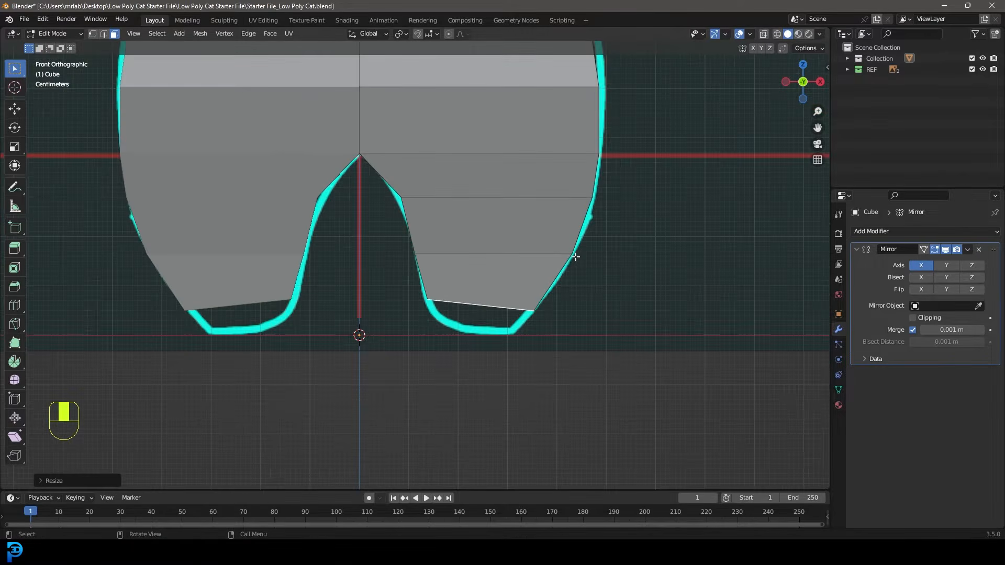
Move the front vertices of the leg's end face back onto the side reference outline, working in wireframe
key(KP_3)
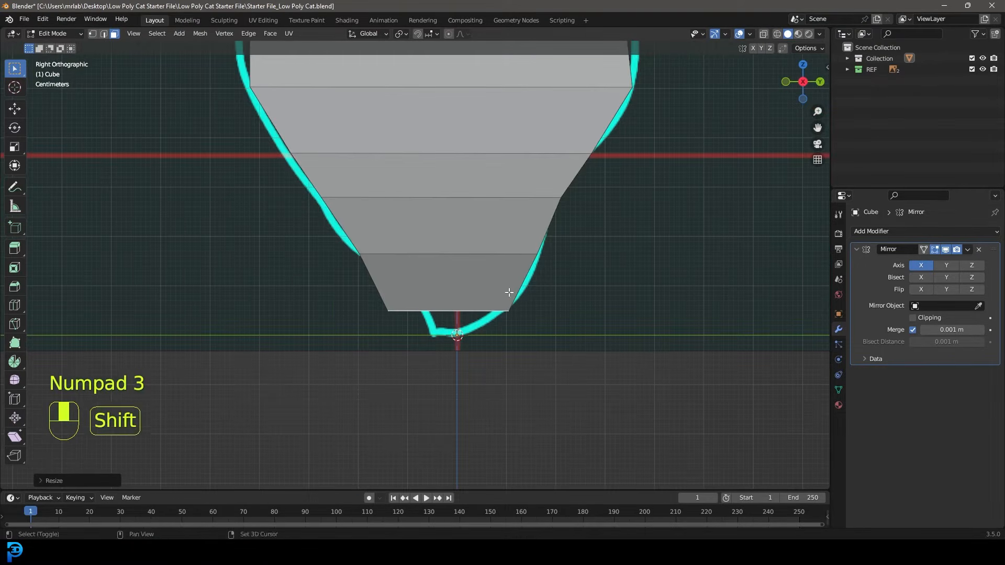
shift+middle_drag(515, 281, 476, 278)
click(91, 34)
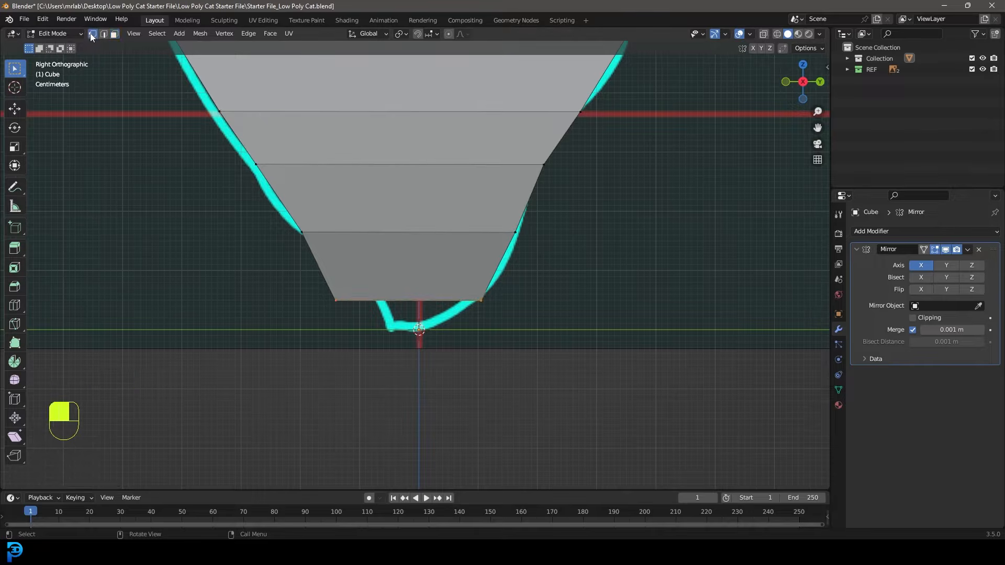
key(z)
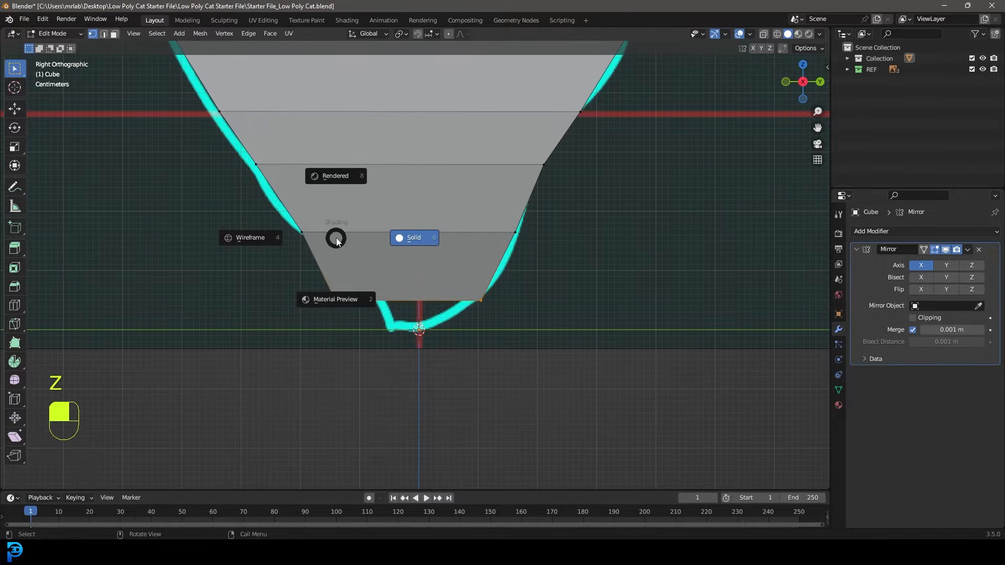
click(257, 244)
mouse_move(274, 371)
mouse_down()
mouse_move(332, 314)
mouse_move(354, 271)
mouse_up()
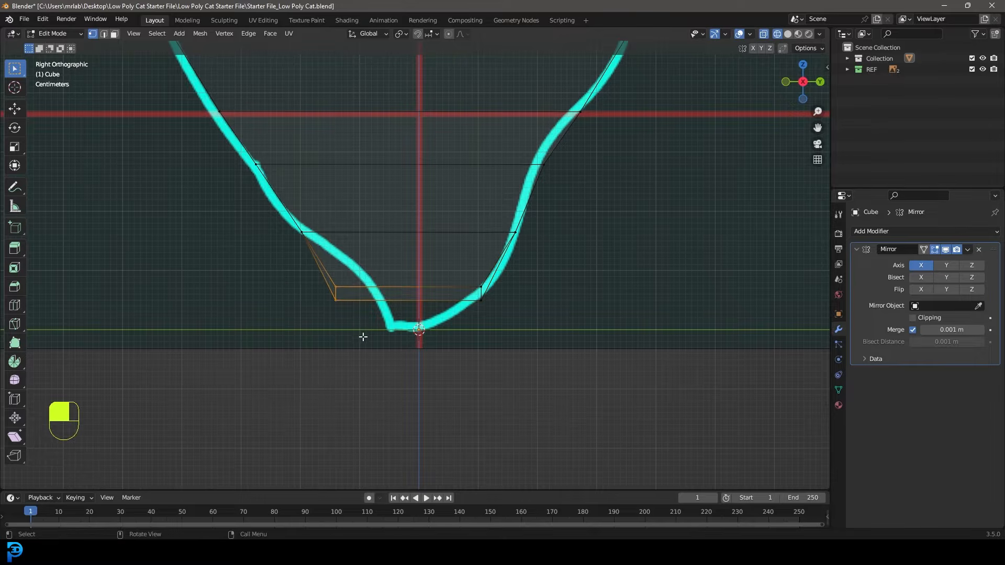
key(g)
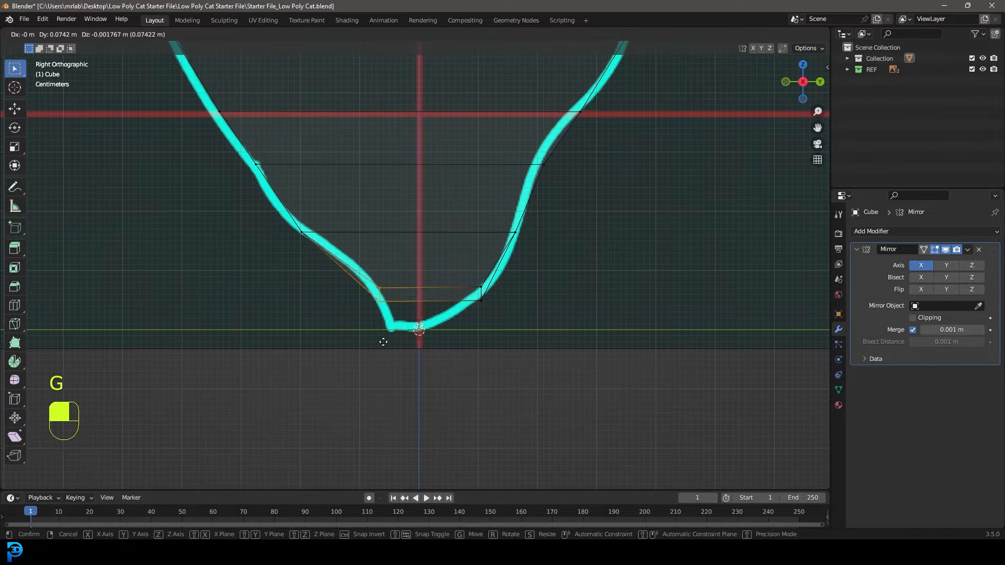
click(387, 339)
Extrude the leg's end face about 0.06 m down to the ground line in the side view
drag(542, 353, 341, 250)
middle_drag(340, 250, 500, 314)
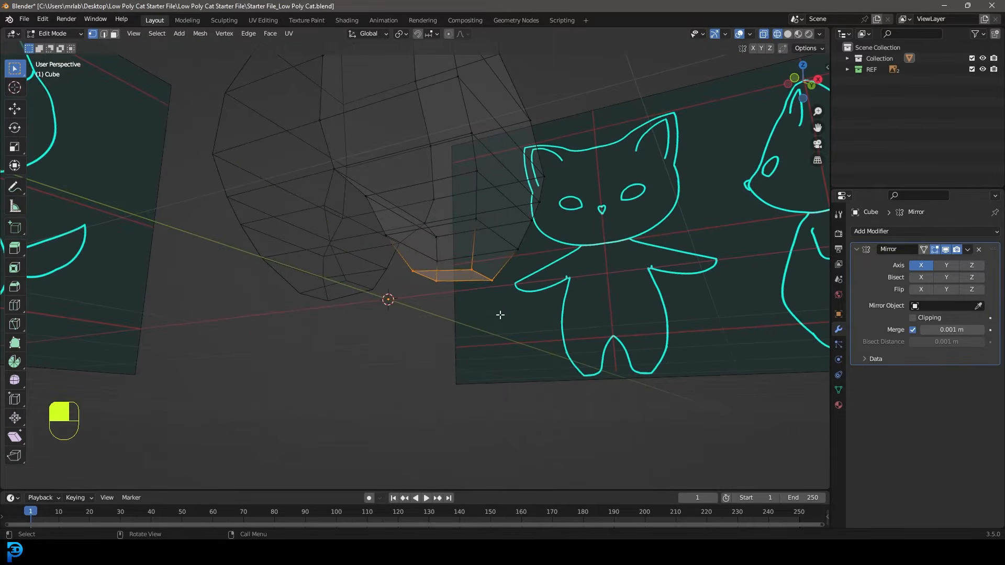
key(KP_3)
scroll(498, 314, up, 3)
key(e)
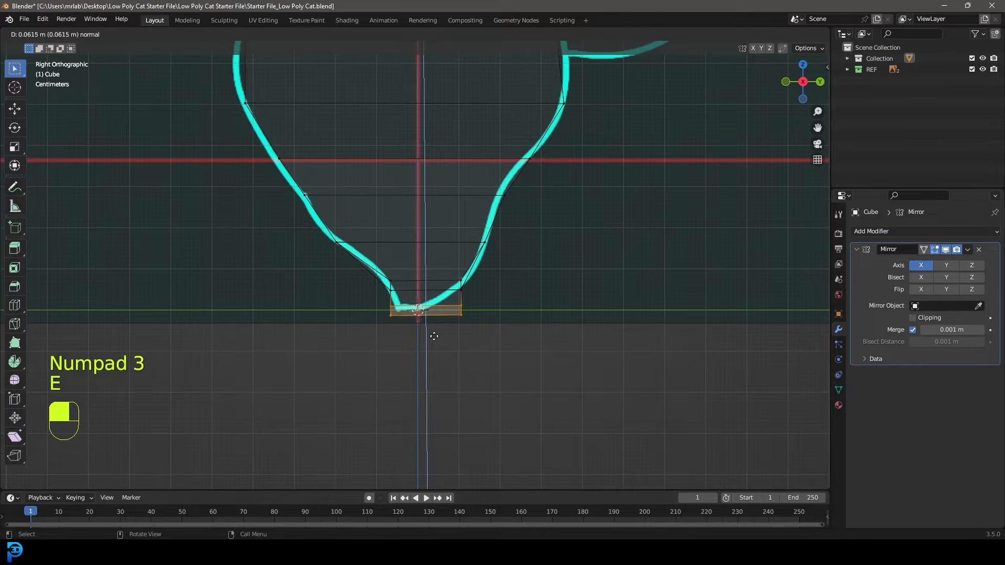
click(433, 336)
Move the foot's back and front bottom vertices onto the side outline and return to solid shading
drag(557, 402, 484, 329)
key(g)
click(485, 357)
drag(385, 377, 355, 348)
key(g)
click(389, 359)
scroll(390, 359, down, 3)
key(z)
click(547, 314)
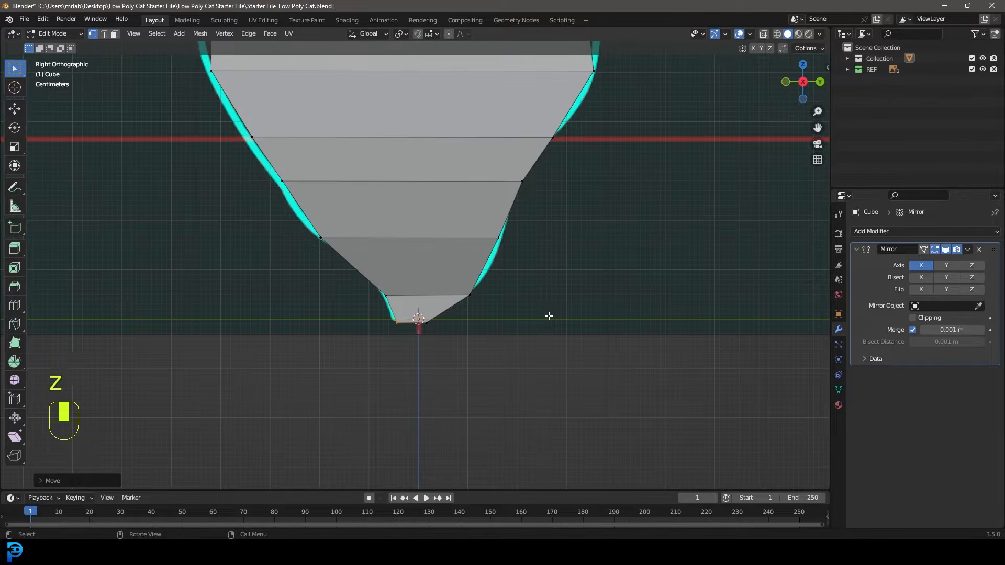
Move the foot's inner bottom vertices onto the front reference outline, working in wireframe
key(KP_1)
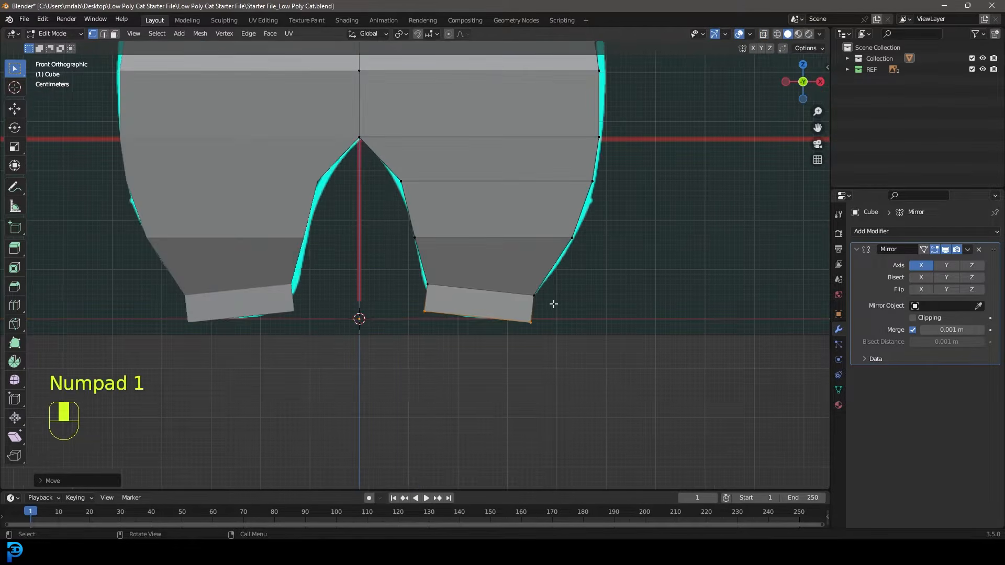
shift+middle_drag(529, 303, 505, 271)
scroll(493, 275, up, 3)
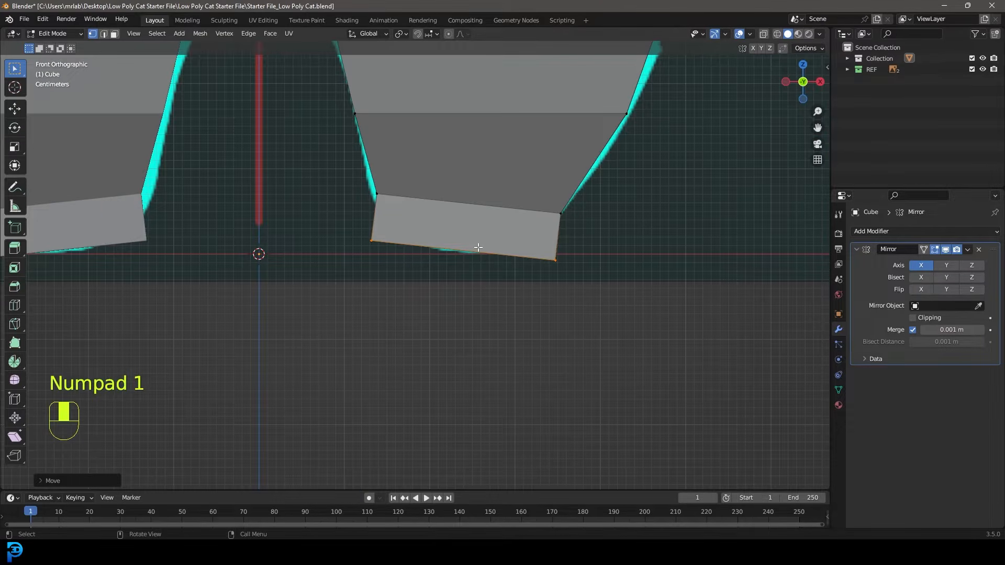
key(z)
click(396, 242)
mouse_move(337, 225)
mouse_down()
mouse_move(399, 282)
mouse_move(398, 264)
mouse_up()
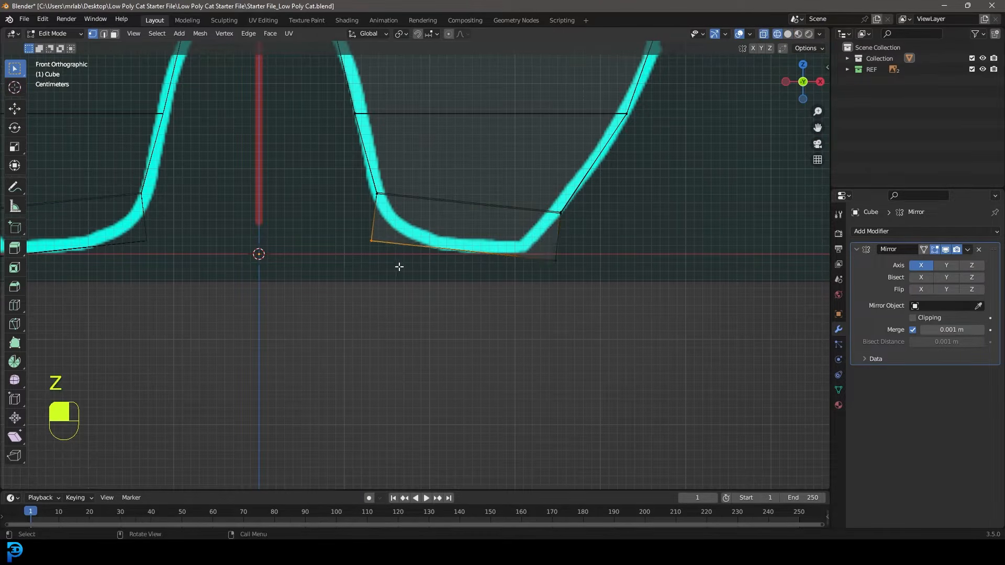
key(g)
click(453, 295)
Move the foot's outer bottom vertices onto the front outline and return to solid shading
drag(511, 240, 592, 309)
key(g)
click(588, 273)
scroll(566, 267, down, 3)
key(z)
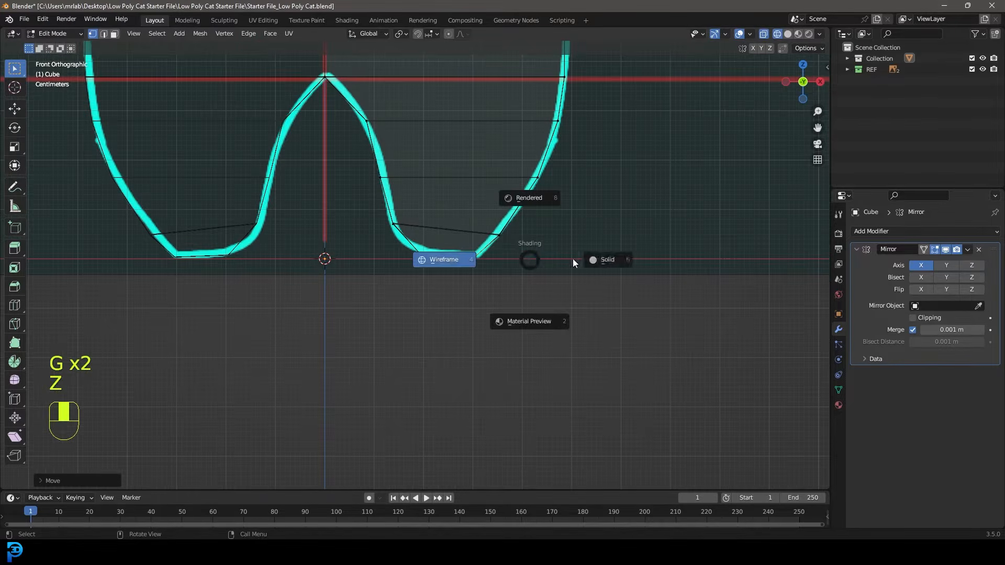
click(539, 257)
Add one centred vertical loop cut through the front of the body half and down the leg
scroll(541, 256, down, 3)
middle_drag(511, 215, 431, 235)
scroll(431, 235, up, 4)
middle_drag(440, 306, 454, 242)
scroll(452, 260, up, 2)
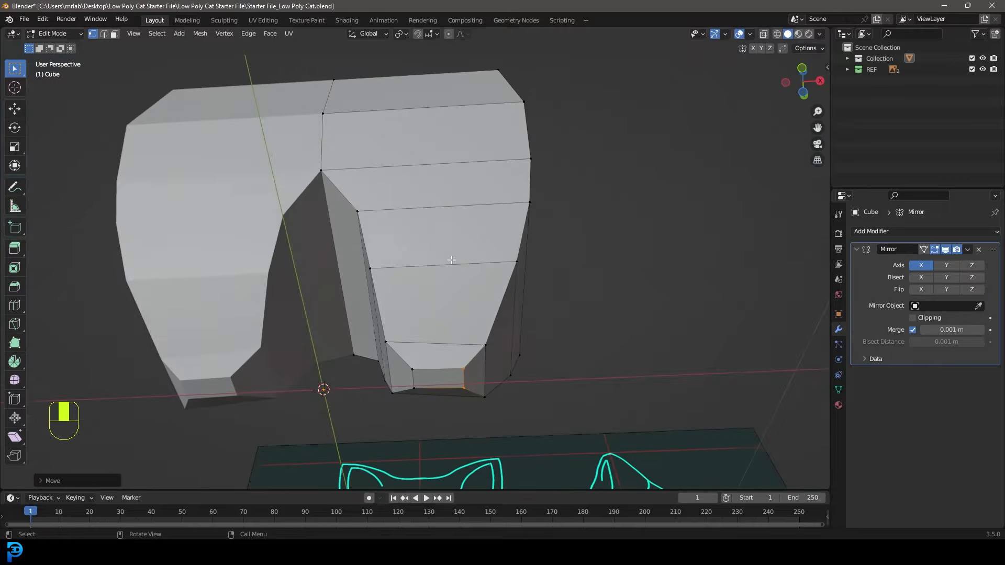
scroll(453, 246, up, 2)
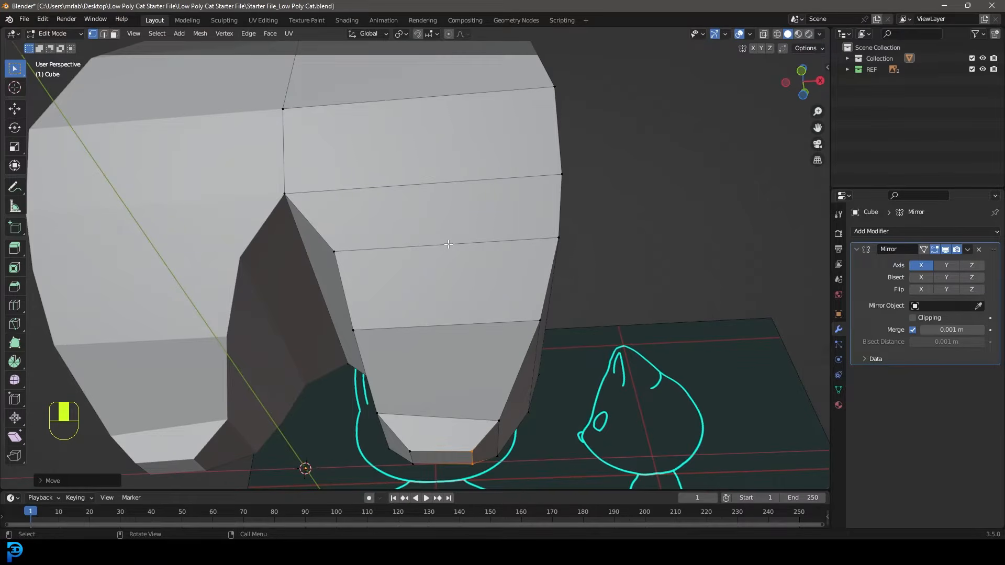
key(ctrl+r)
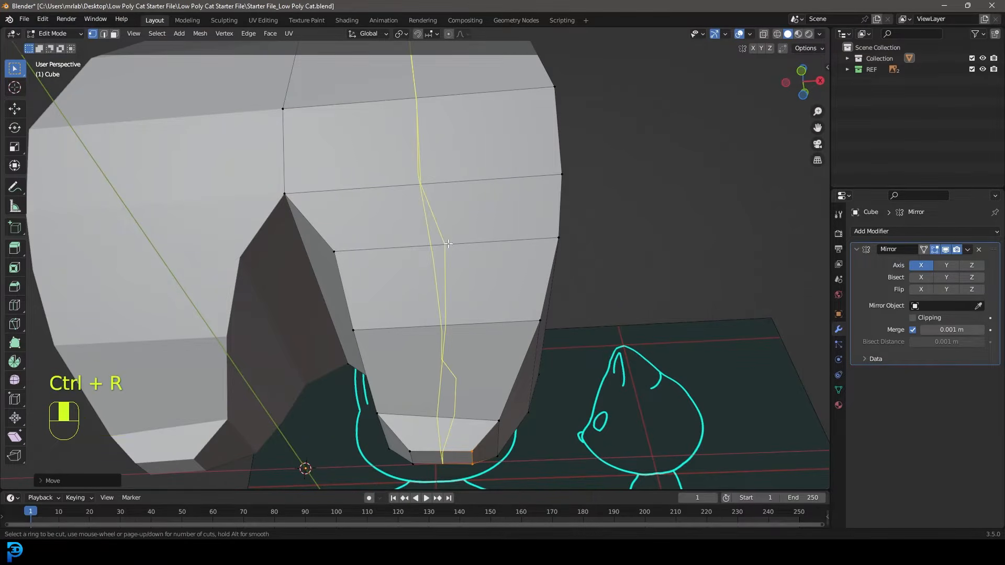
click(416, 187)
right_click(417, 188)
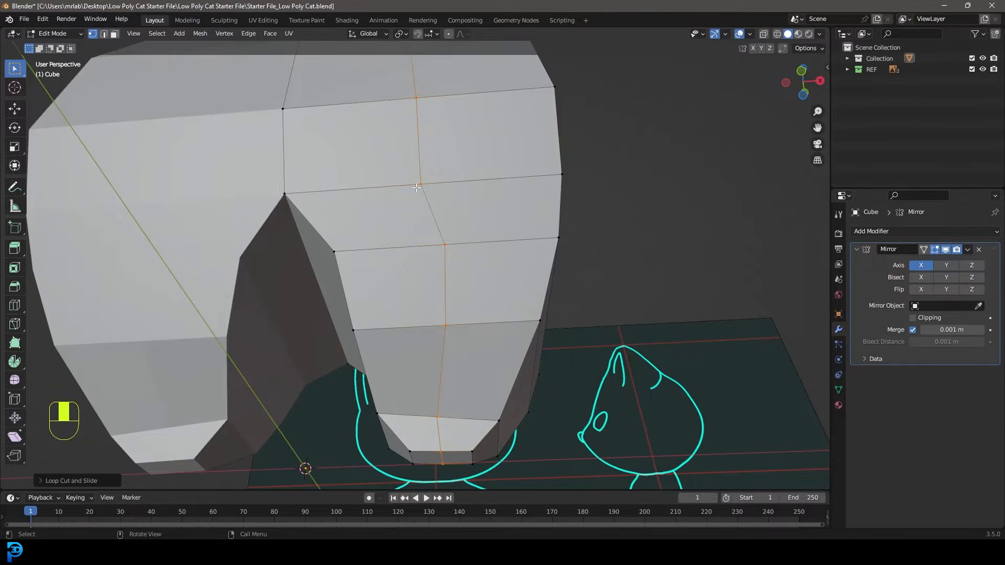
Add two vertical loop cuts down the outer side of the body and leg, and clear the selection
scroll(443, 234, down, 5)
middle_drag(464, 238, 392, 334)
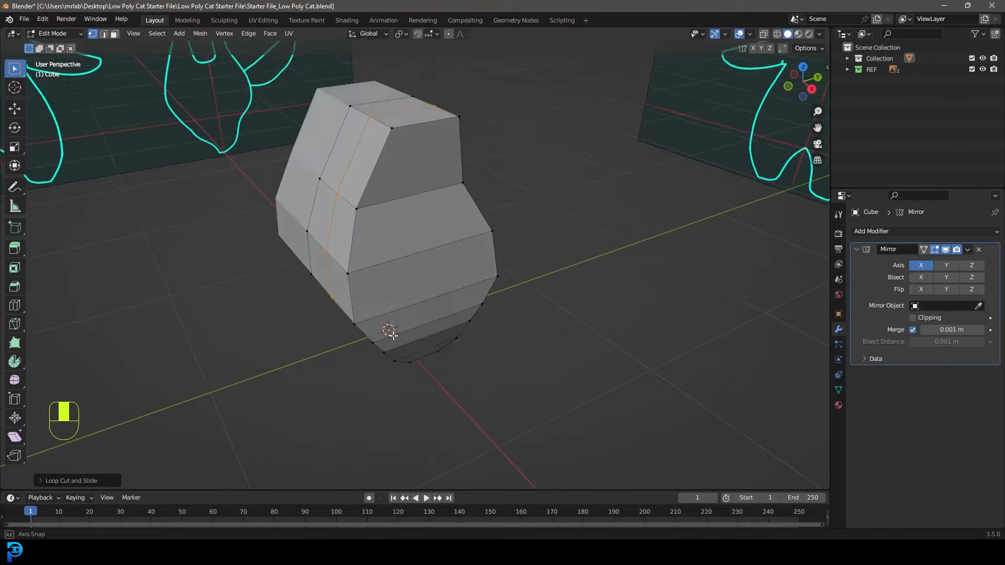
scroll(423, 152, up, 3)
scroll(423, 153, down, 3)
middle_drag(423, 152, 393, 194)
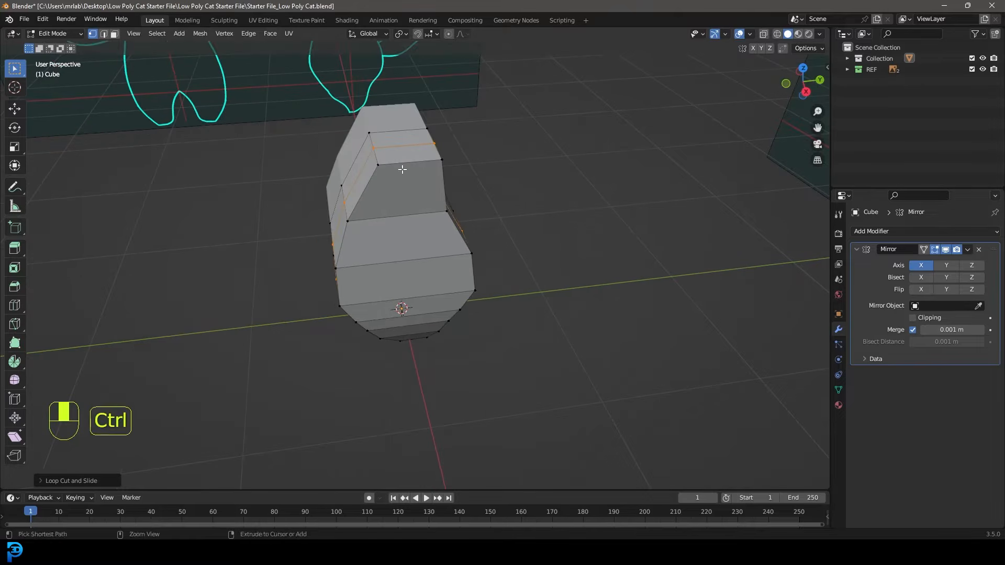
key(ctrl+r)
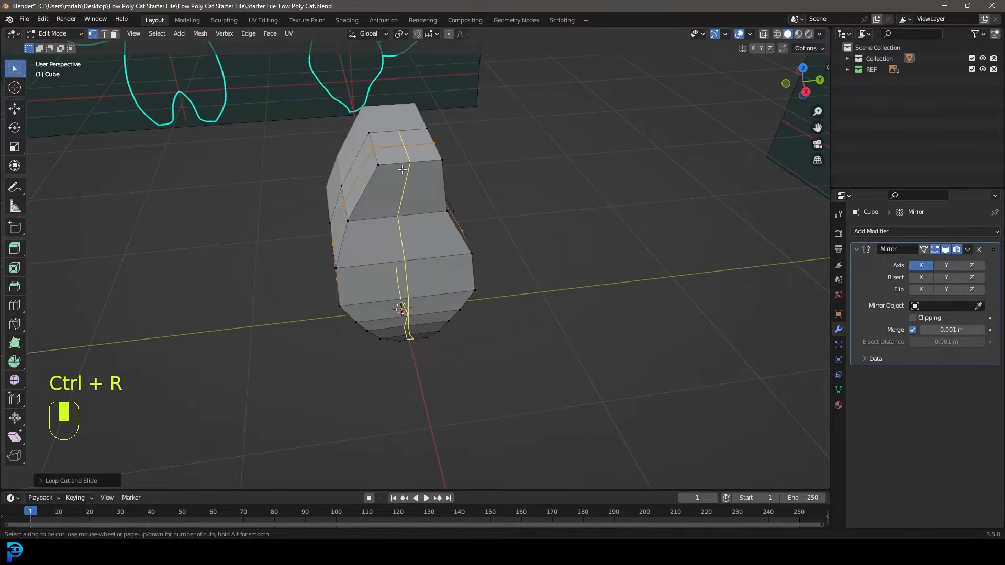
scroll(402, 170, up, 1)
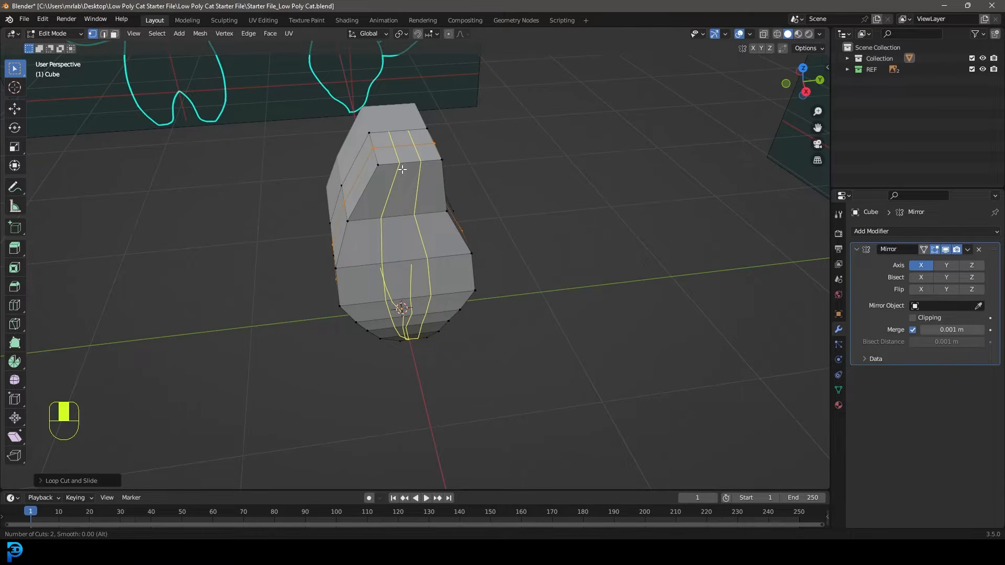
click(402, 169)
middle_drag(402, 170, 413, 195)
key(alt+a)
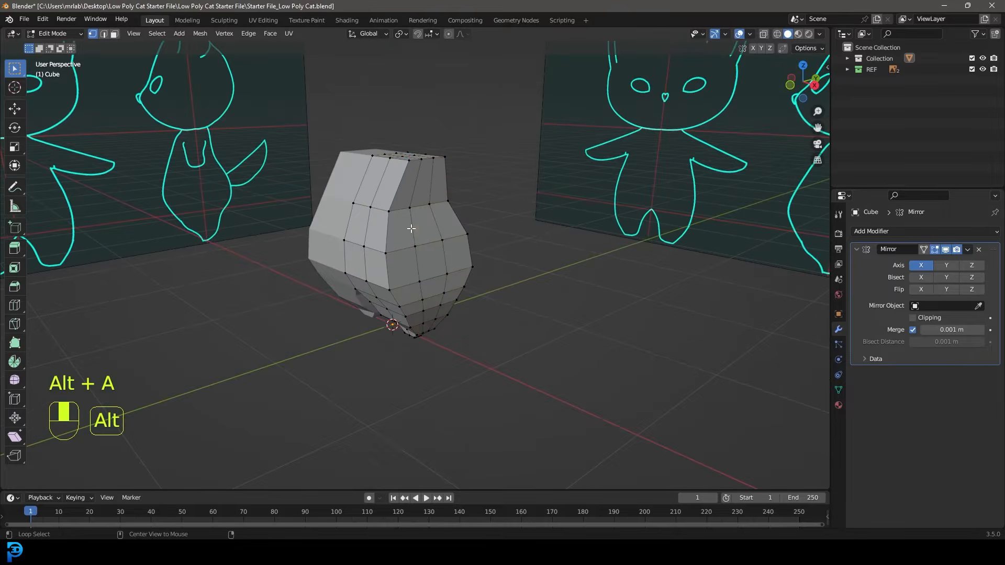
Select the vertical edges of the front outer corner and move them about 0.12 m diagonally inward in the top view
click(105, 33)
middle_drag(366, 283, 389, 260)
scroll(404, 232, up, 2)
shift+click(368, 262)
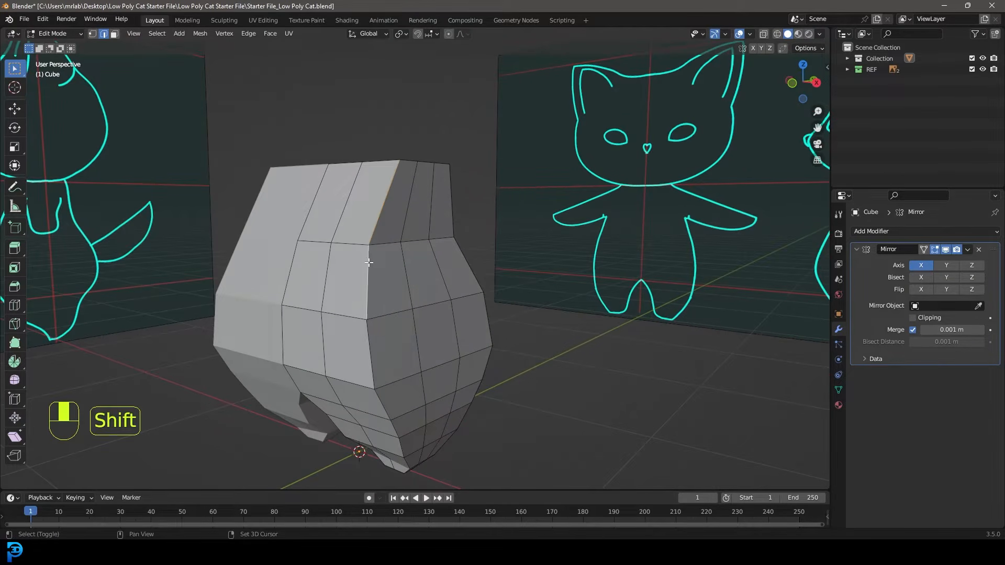
shift+click(369, 343)
middle_drag(378, 397, 387, 377)
shift+click(397, 322)
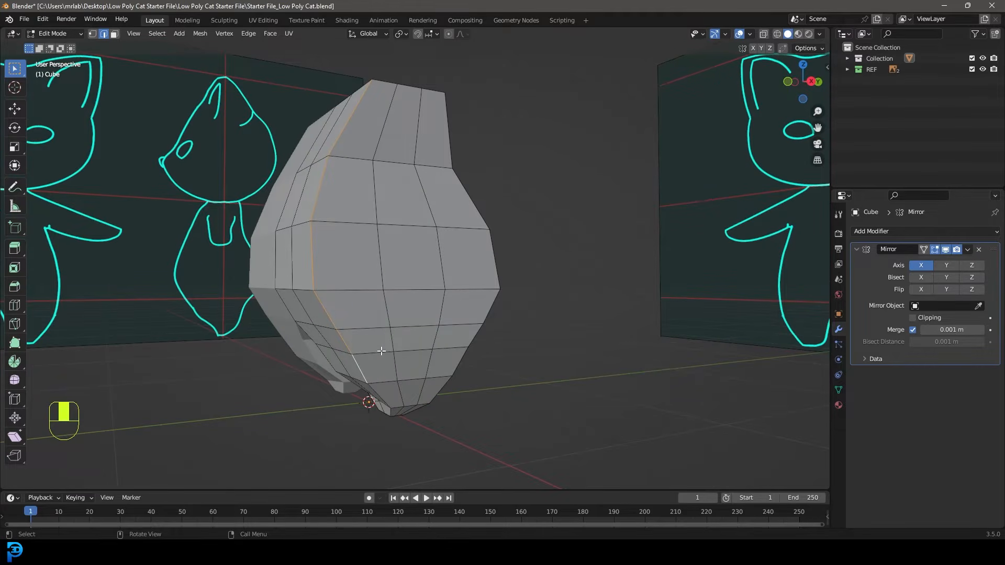
key(KP_7)
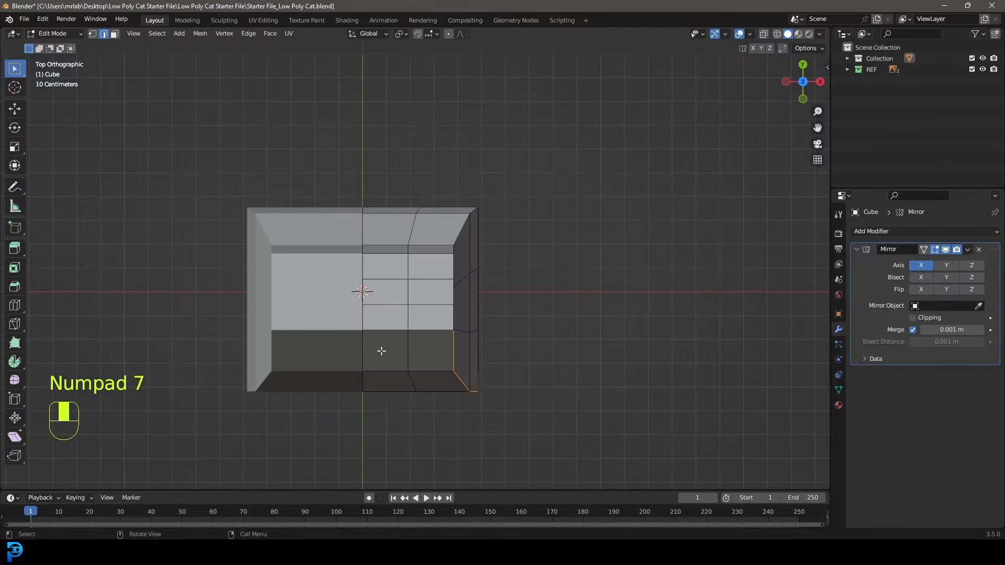
scroll(536, 325, up, 2)
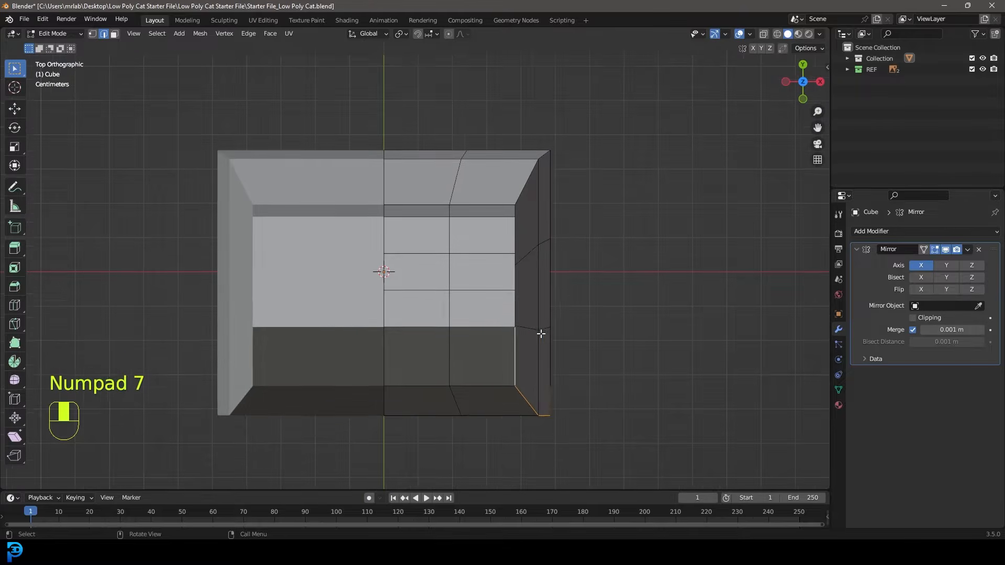
key(g)
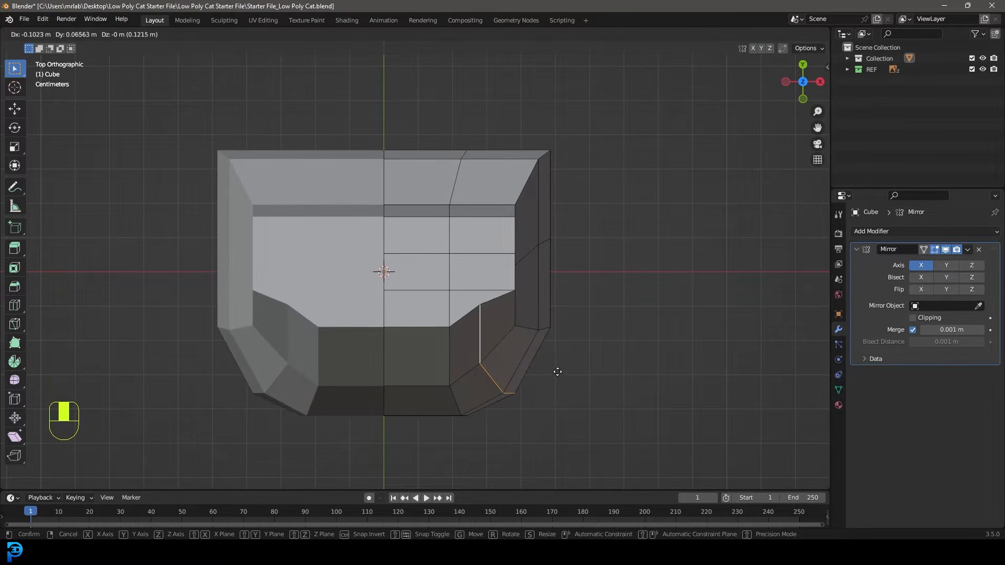
click(554, 323)
Select the vertical edges of the back outer corner and move them diagonally inward in the top view to round the body
middle_drag(539, 246, 422, 173)
shift+click(413, 233)
shift+click(417, 292)
shift+click(411, 345)
mouse_move(411, 345)
middle_down()
mouse_move(394, 303)
mouse_move(411, 313)
mouse_move(406, 330)
middle_up()
shift+click(395, 303)
shift+click(393, 325)
key(KP_7)
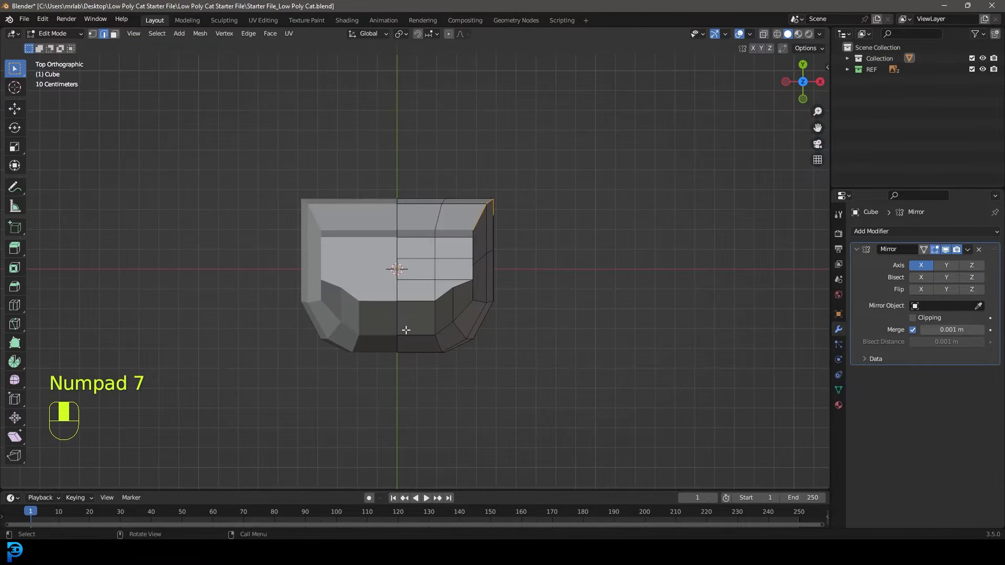
scroll(485, 237, up, 2)
key(g)
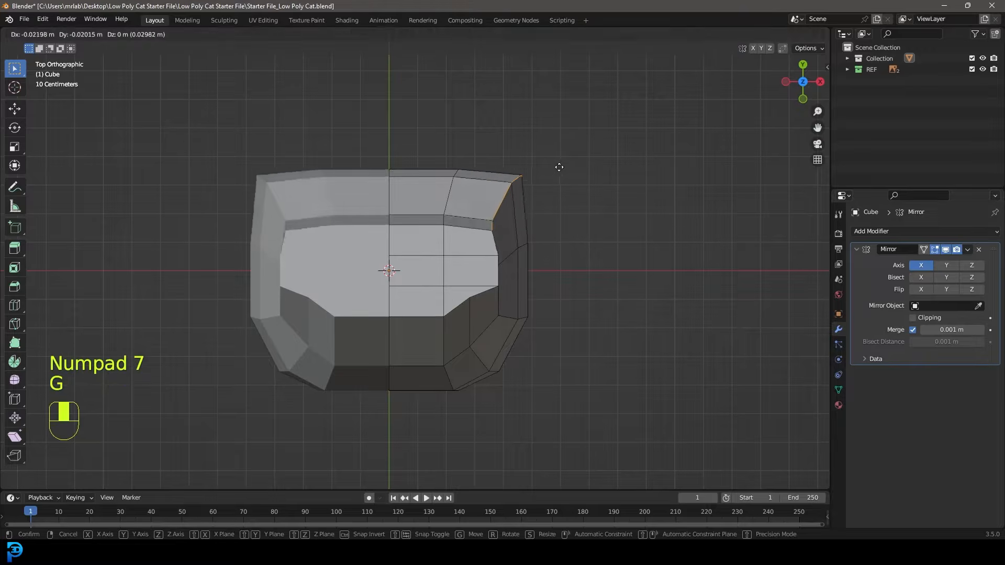
click(546, 177)
Select the leg's front inner corner edges and move them outward in the bottom view to round the leg
middle_drag(539, 189, 454, 232)
scroll(504, 178, up, 3)
scroll(456, 274, up, 3)
key(alt+a)
shift+click(442, 230)
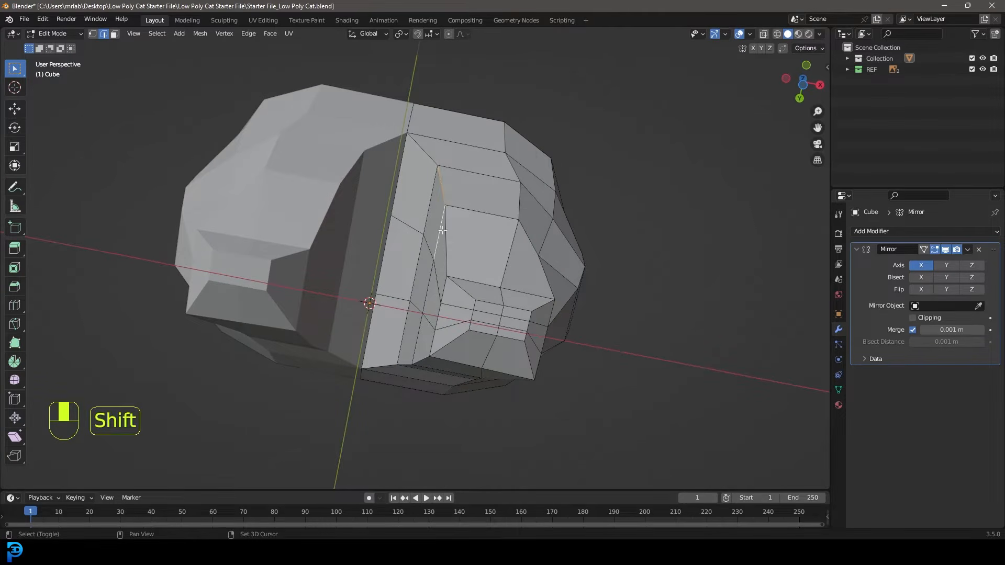
click(449, 230)
mouse_move(452, 208)
middle_down()
mouse_move(429, 256)
mouse_move(458, 197)
middle_up()
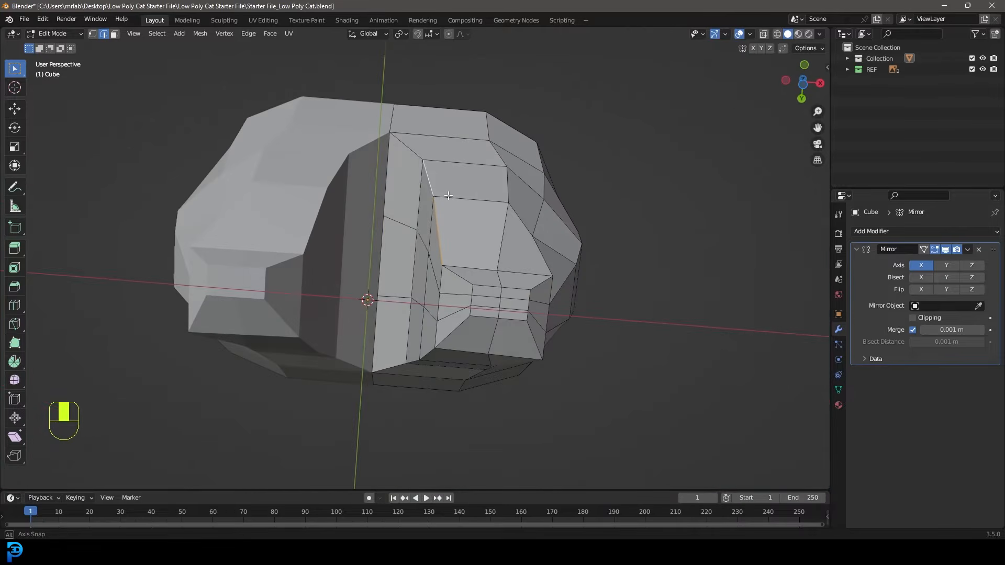
key(KP_7)
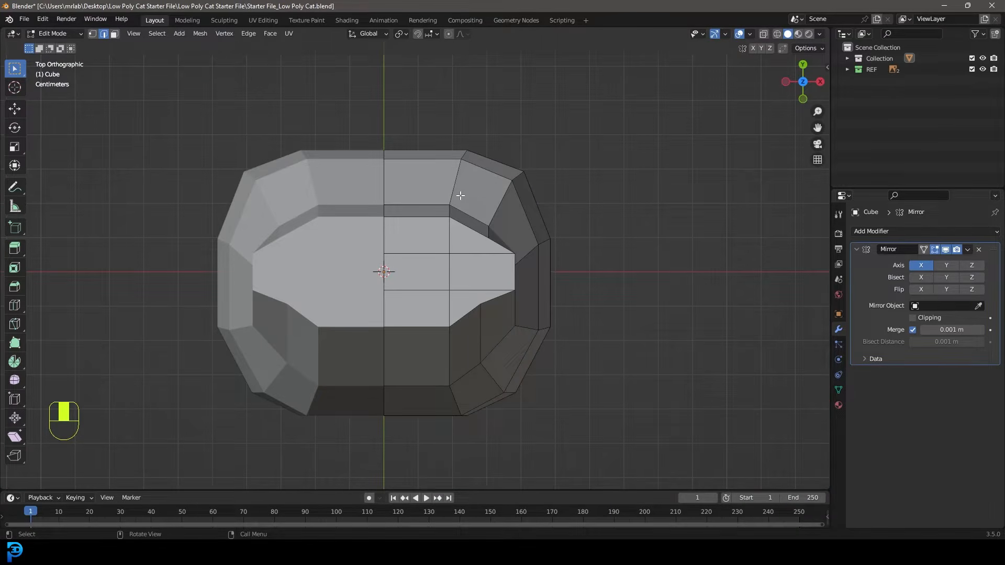
key(ctrl+KP_7)
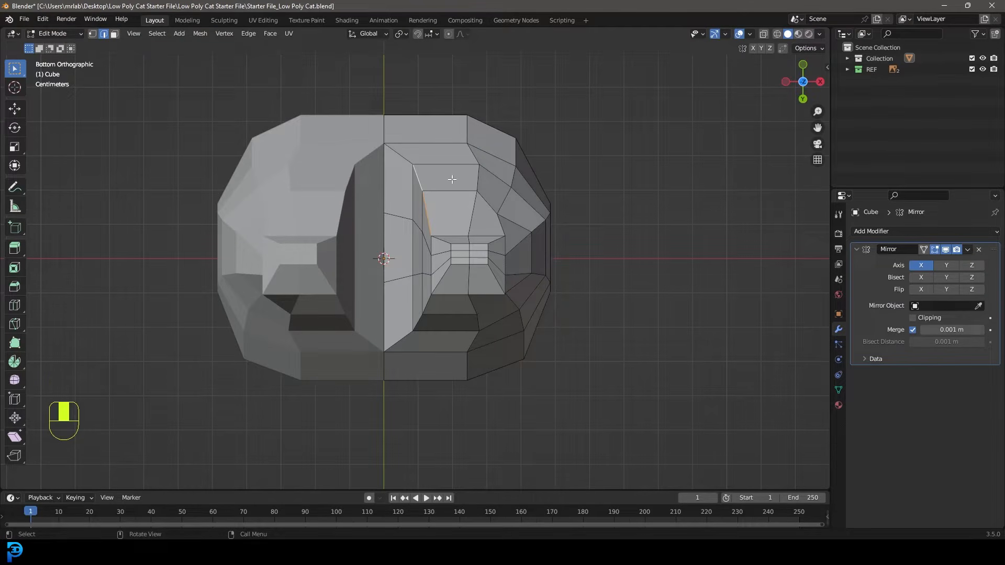
click(134, 33)
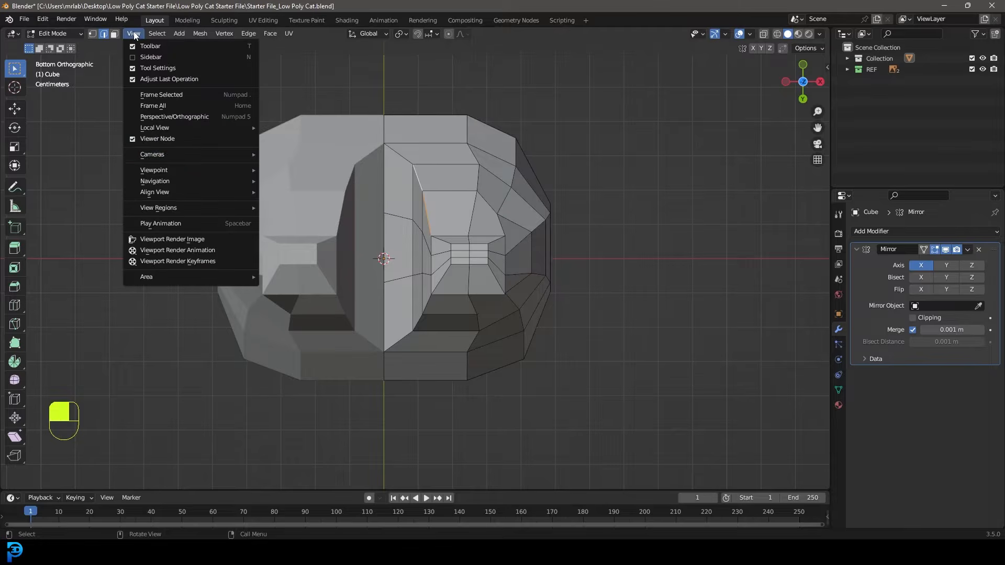
mouse_move(170, 171)
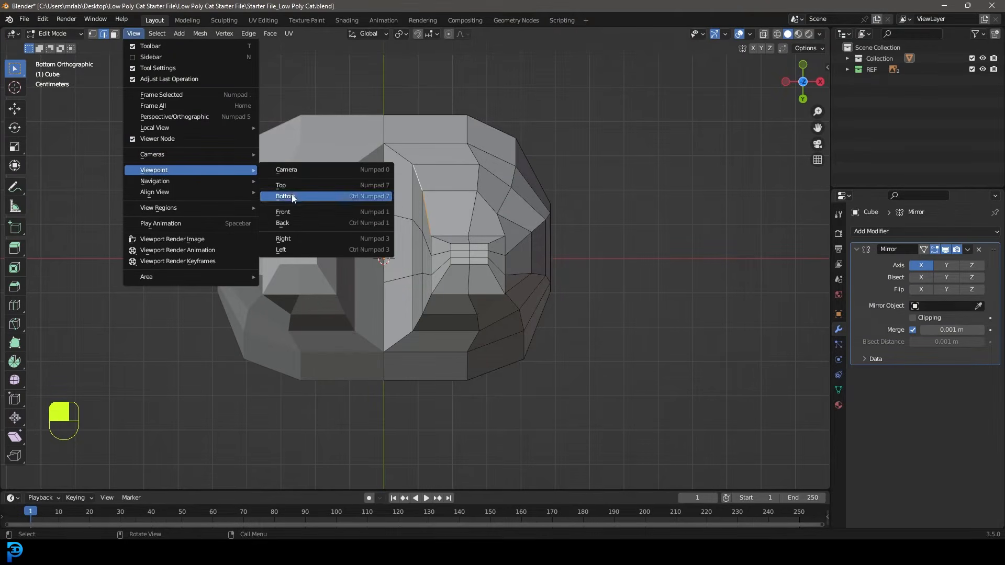
key(g)
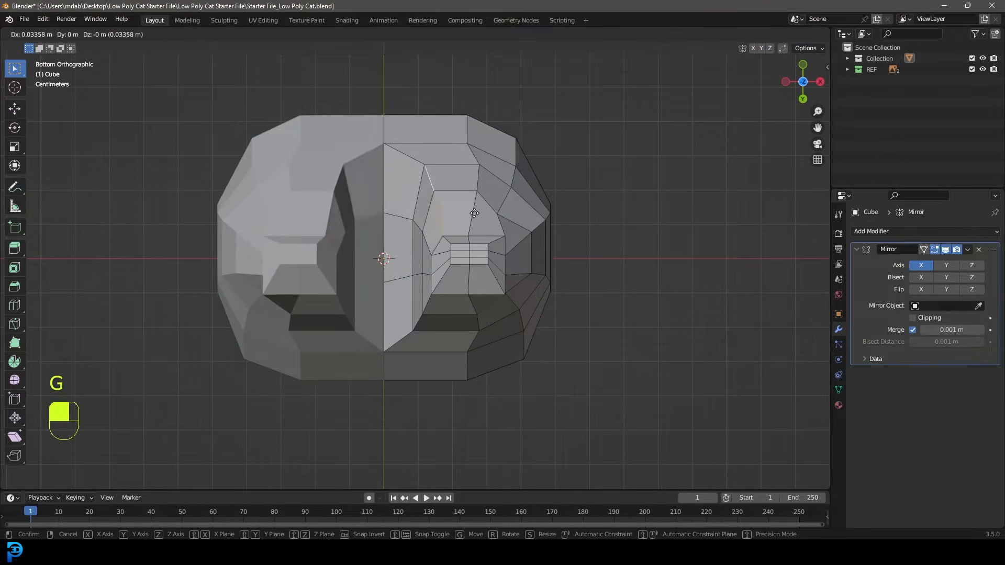
click(471, 240)
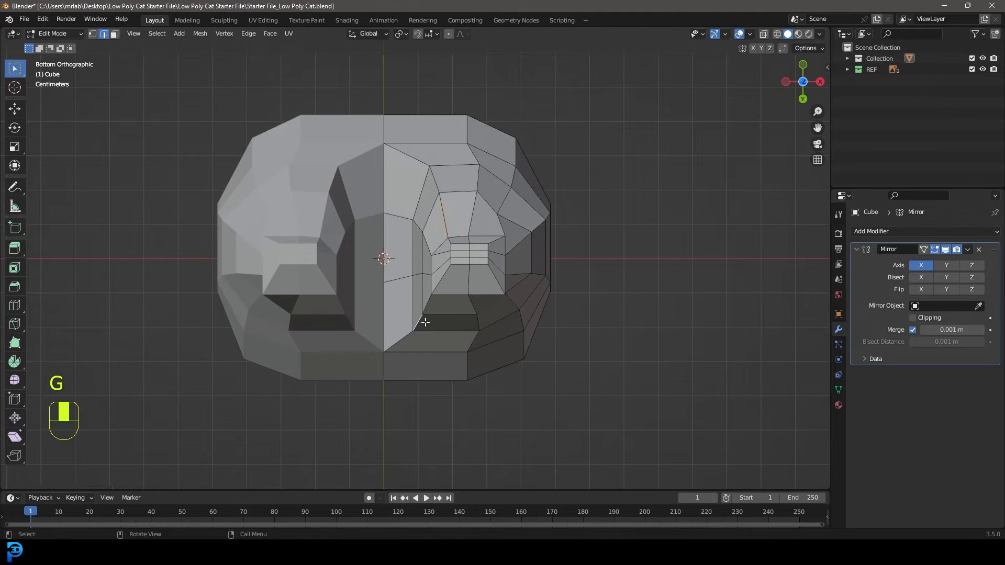
Move the leg's back inner corner edges about 0.06 m outward and forward in the bottom view
middle_drag(427, 306, 483, 126)
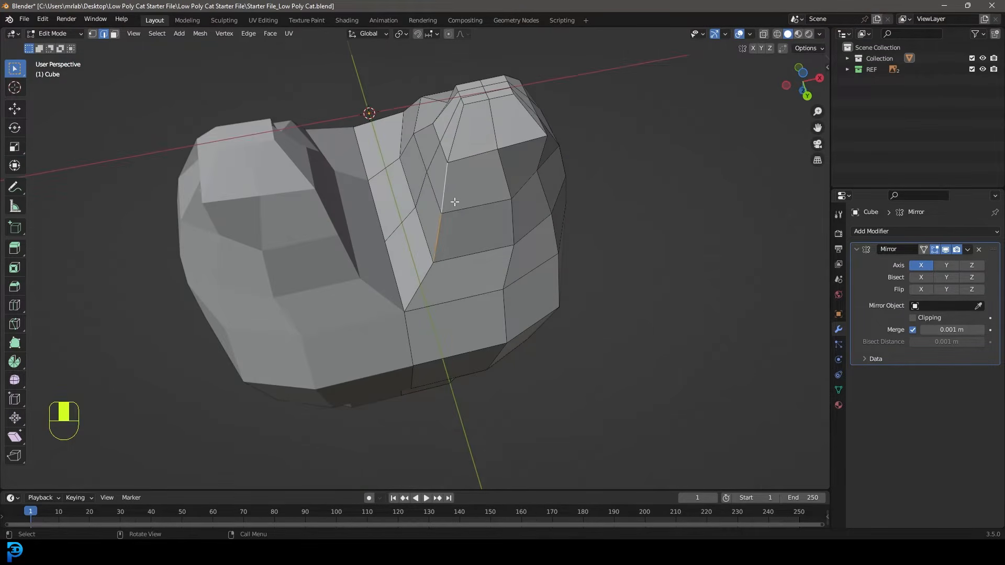
key(KP_7)
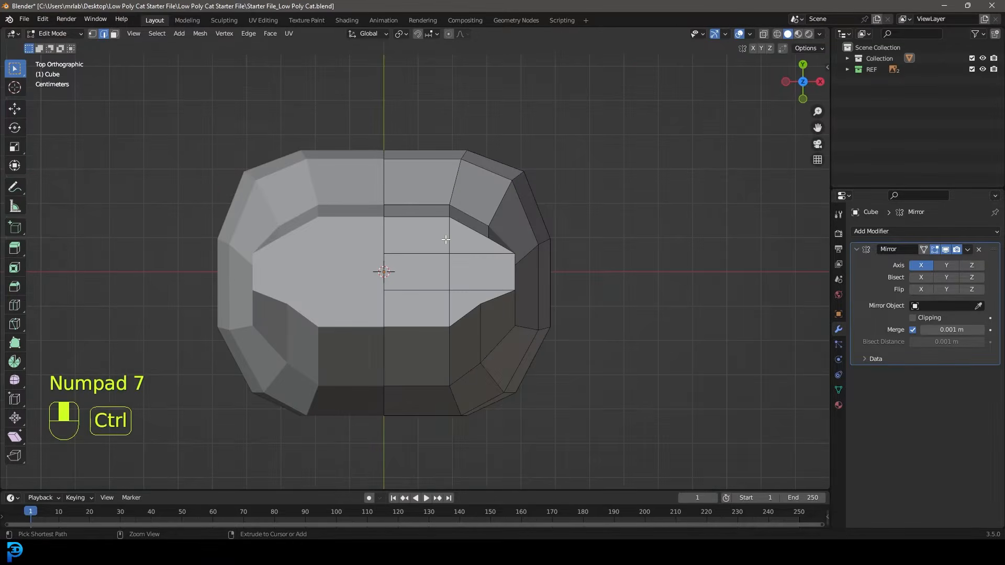
key(ctrl+KP_7)
key(g)
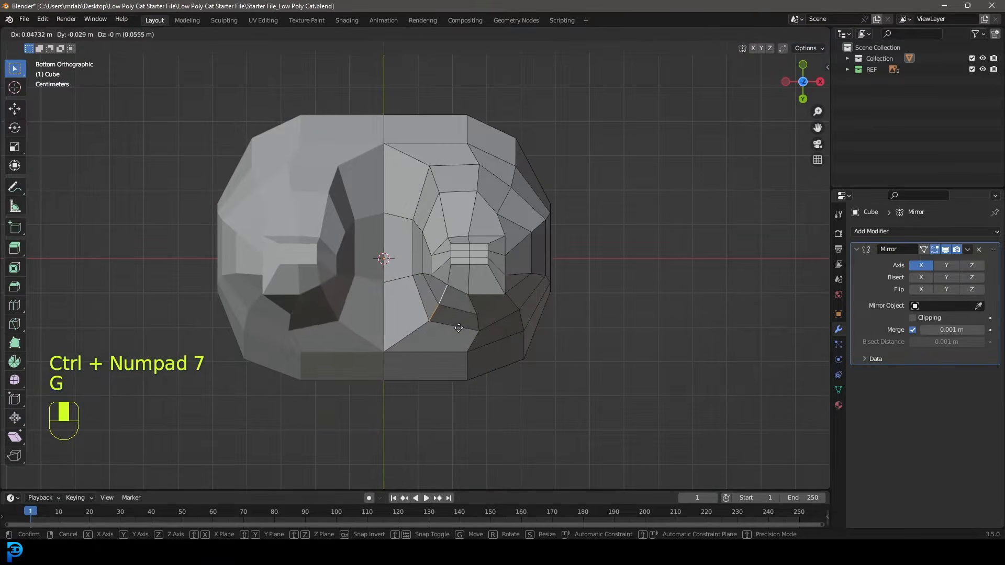
click(457, 329)
middle_drag(522, 288, 457, 245)
Select the whole mesh and try smoothing its vertices with the Smooth tool
key(a)
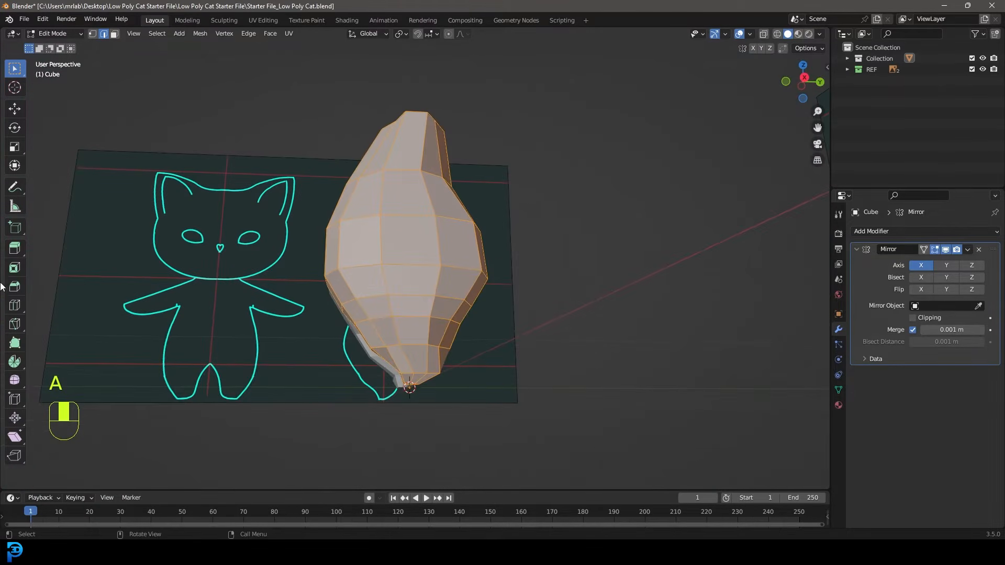
click(14, 381)
drag(419, 322, 534, 353)
mouse_move(533, 352)
middle_down()
mouse_move(380, 313)
mouse_move(617, 328)
middle_up()
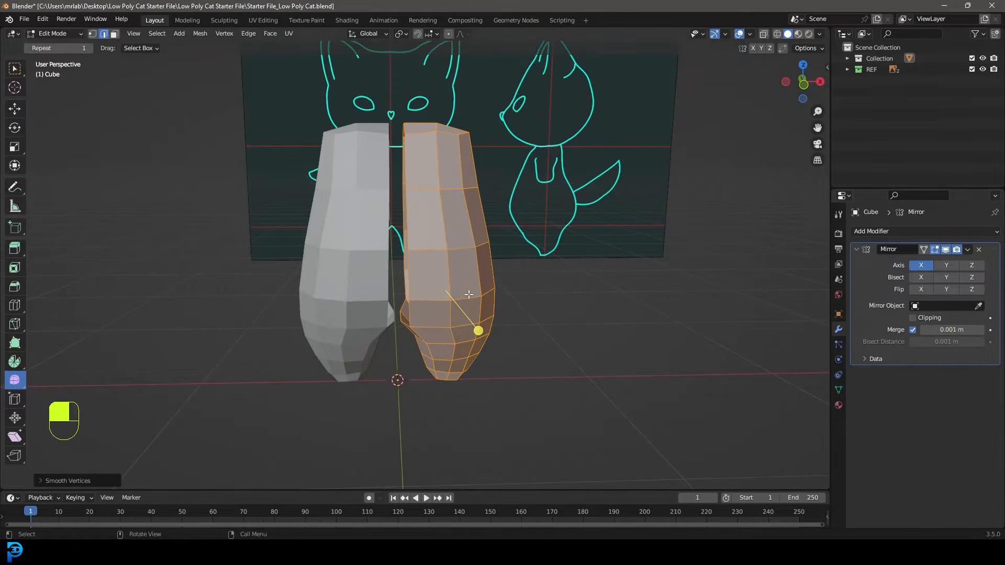
key(ctrl+z)
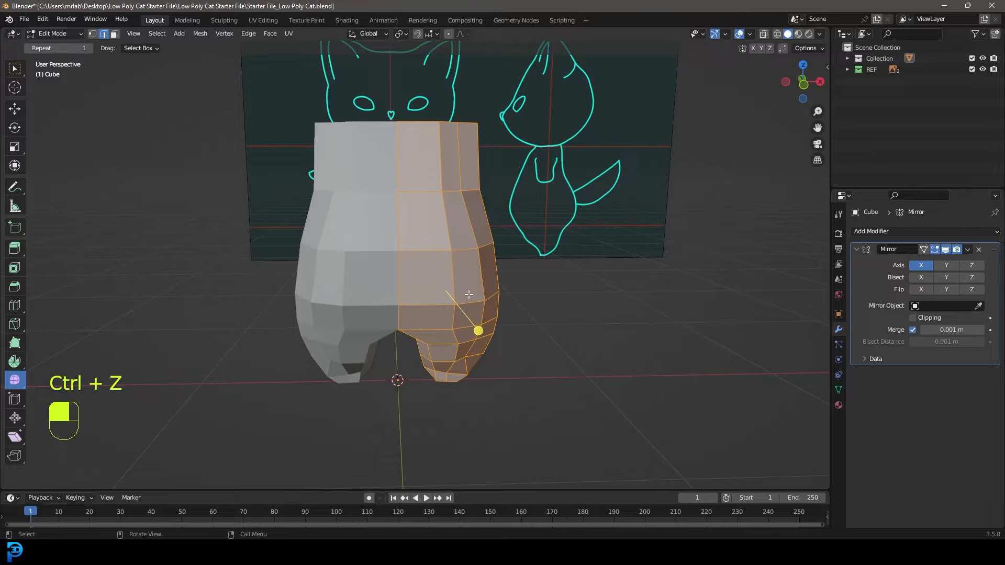
Turn on Clipping in the Mirror modifier and smooth the selected mesh's vertices
click(913, 317)
middle_drag(565, 309, 481, 329)
drag(485, 333, 565, 359)
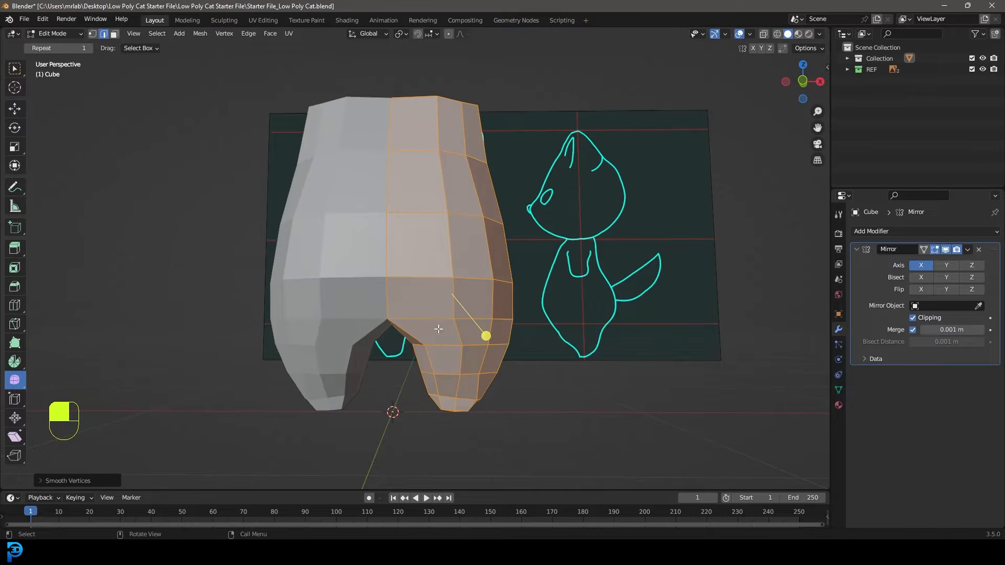
Switch from smoothing to the Move tool and deselect the whole mesh
middle_drag(456, 233, 341, 254)
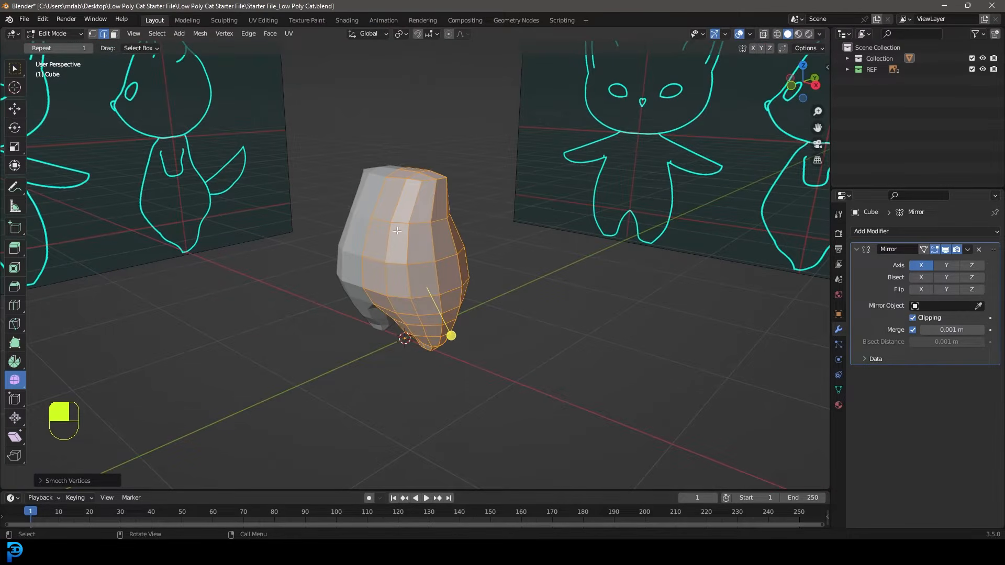
click(17, 109)
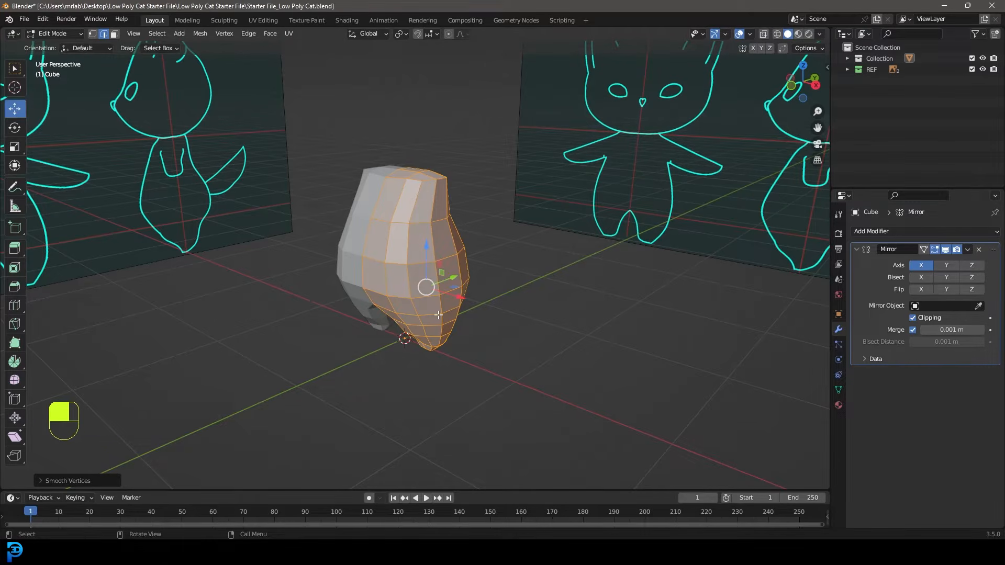
key(a)
key(a)
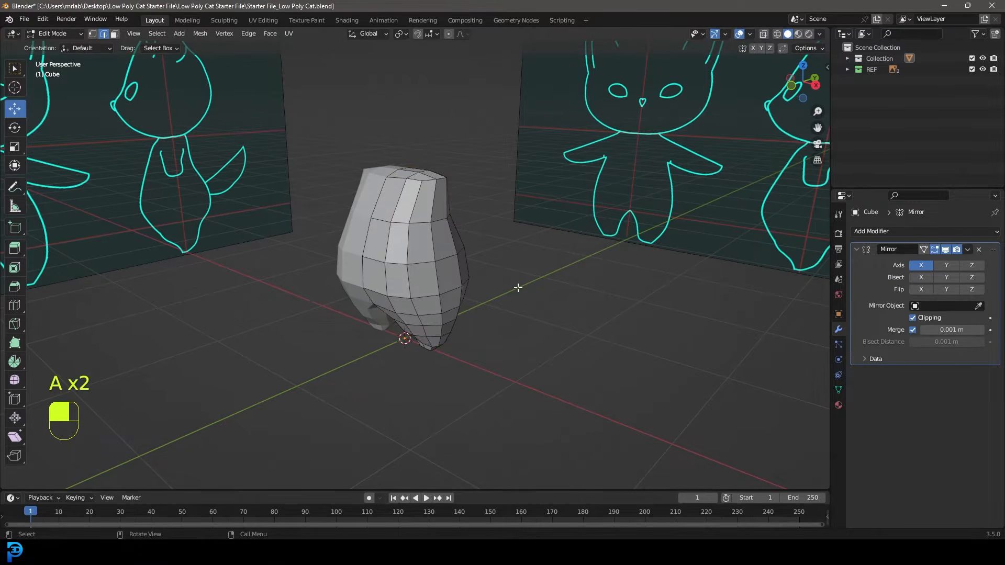
Compare the upper body with the reference arm outlines in the front and right views, including in wireframe
mouse_move(501, 295)
middle_down()
mouse_move(474, 296)
mouse_move(439, 332)
mouse_move(509, 304)
middle_up()
key(KP_1)
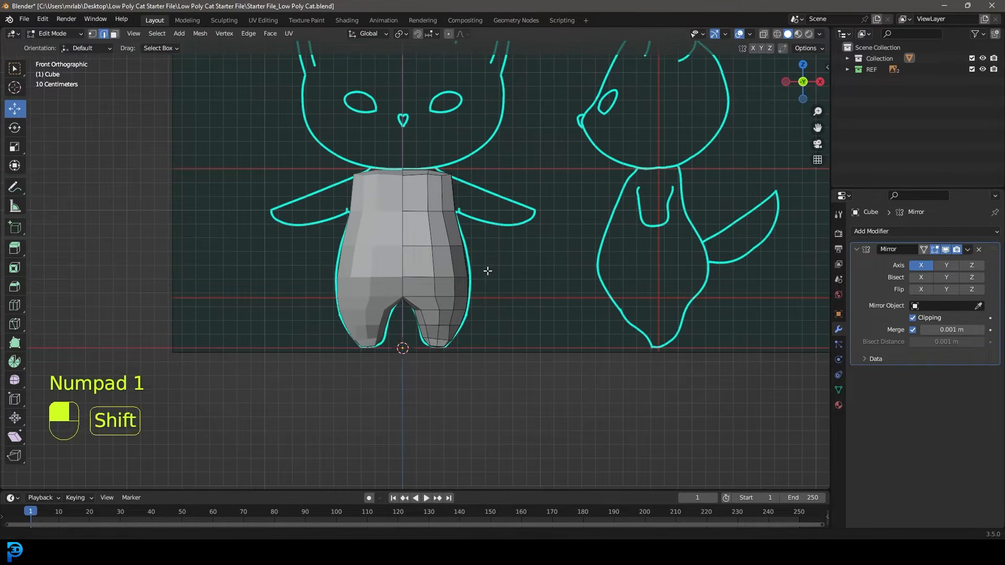
shift+middle_drag(487, 270, 472, 239)
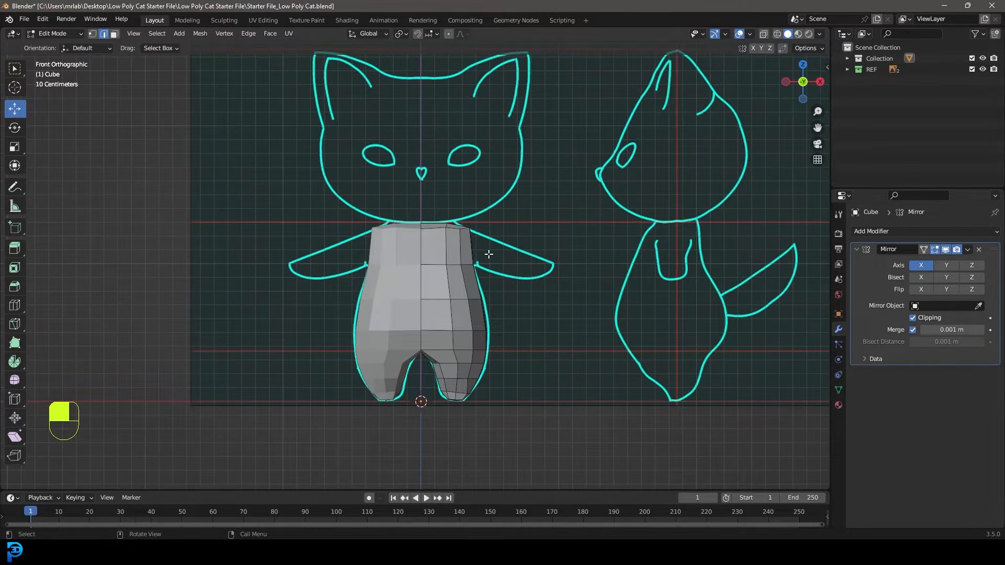
scroll(488, 254, up, 5)
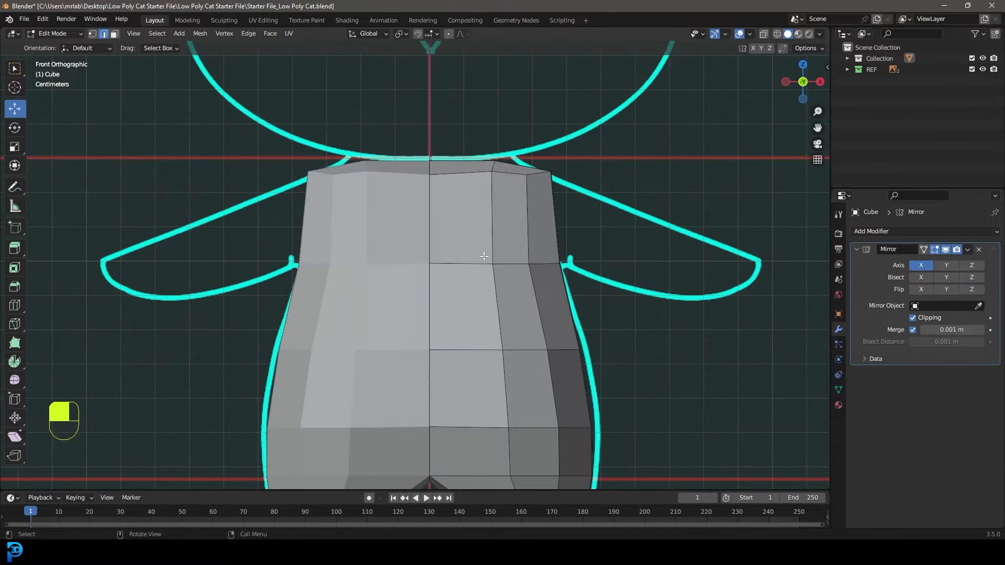
scroll(708, 294, down, 3)
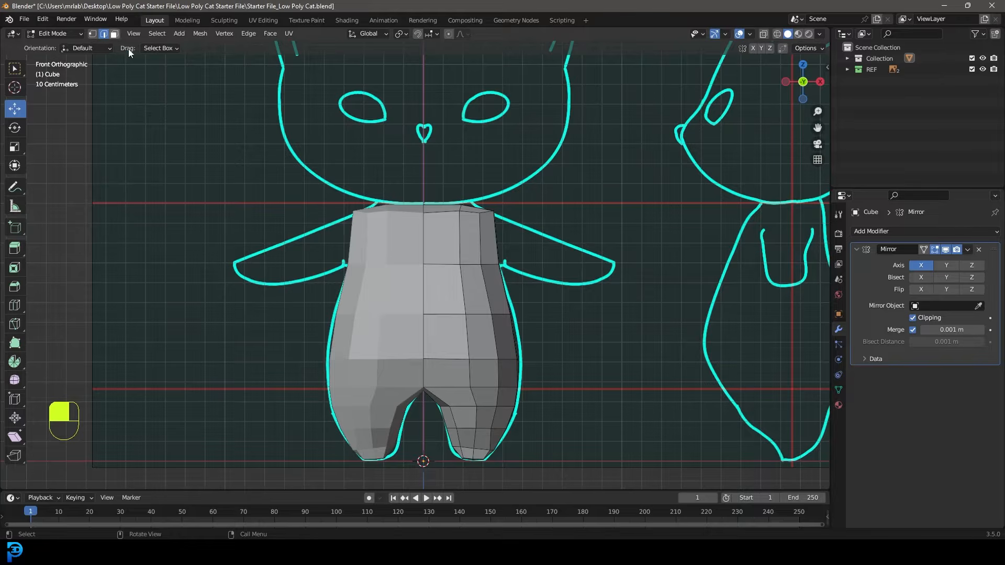
key(KP_3)
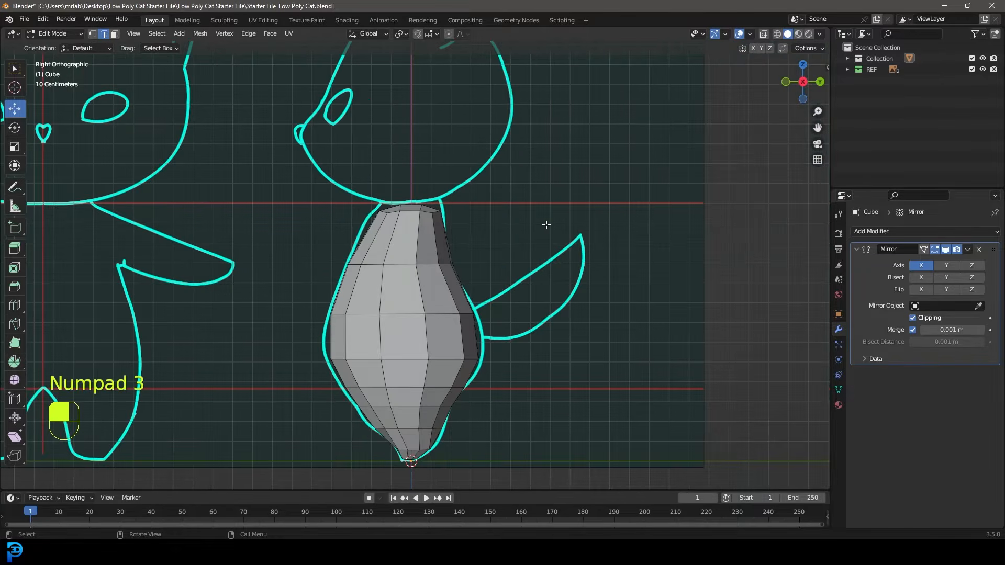
scroll(428, 216, up, 2)
key(z)
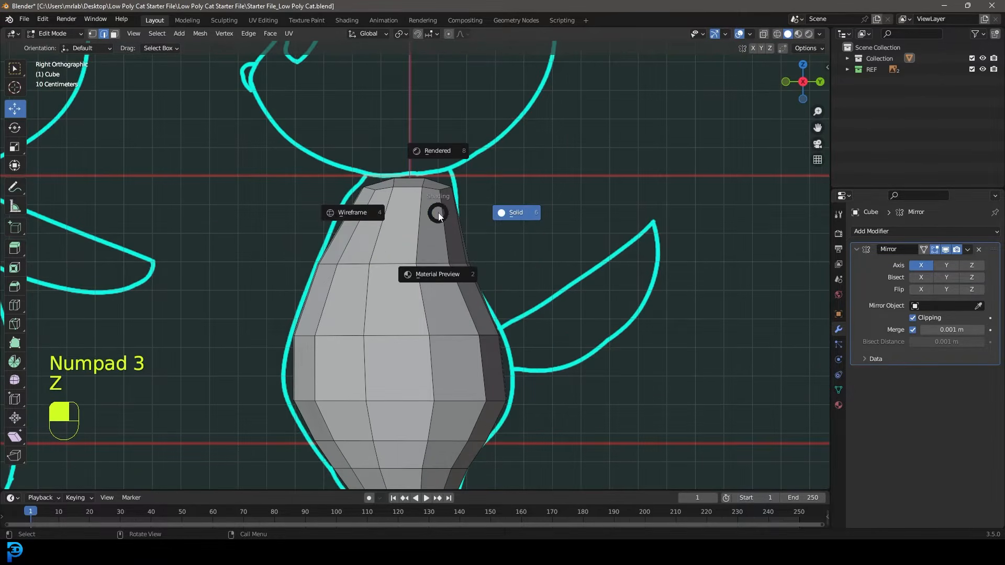
click(360, 210)
scroll(416, 231, up, 2)
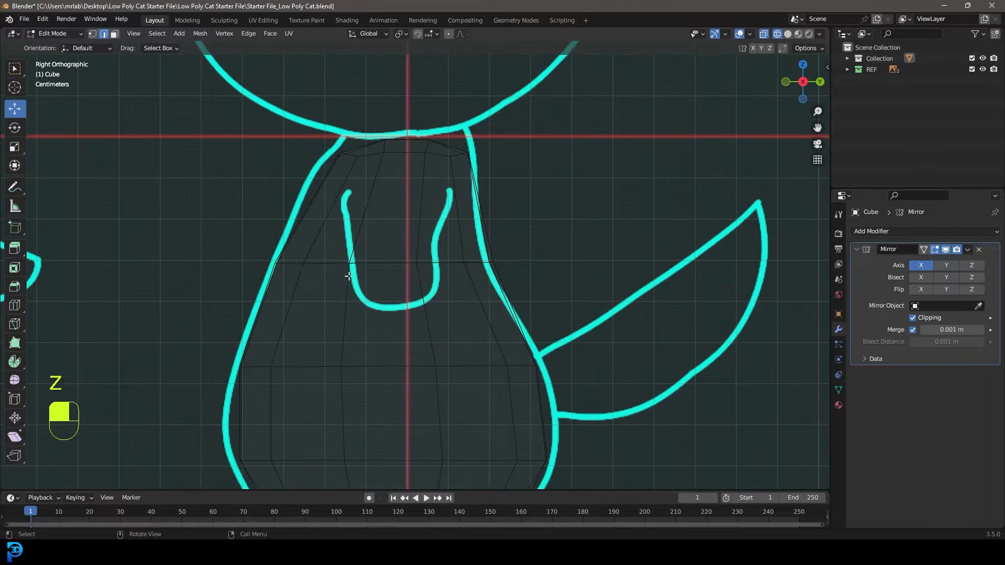
shift+middle_drag(452, 199, 465, 215)
scroll(473, 227, up, 2)
In solid shading, add a horizontal loop cut around the upper body and slide it up to the reference arm's upper end
key(z)
click(552, 228)
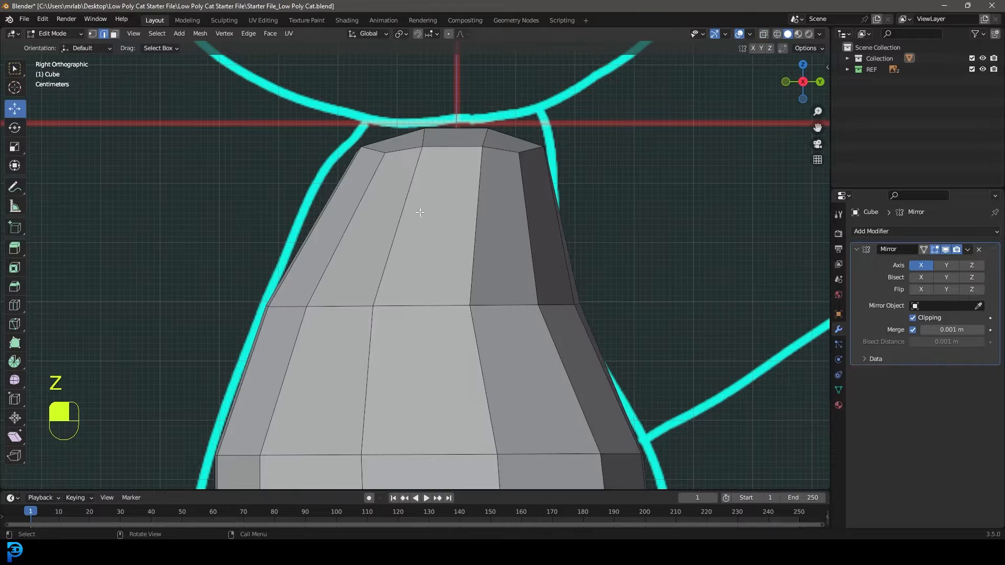
key(ctrl+r)
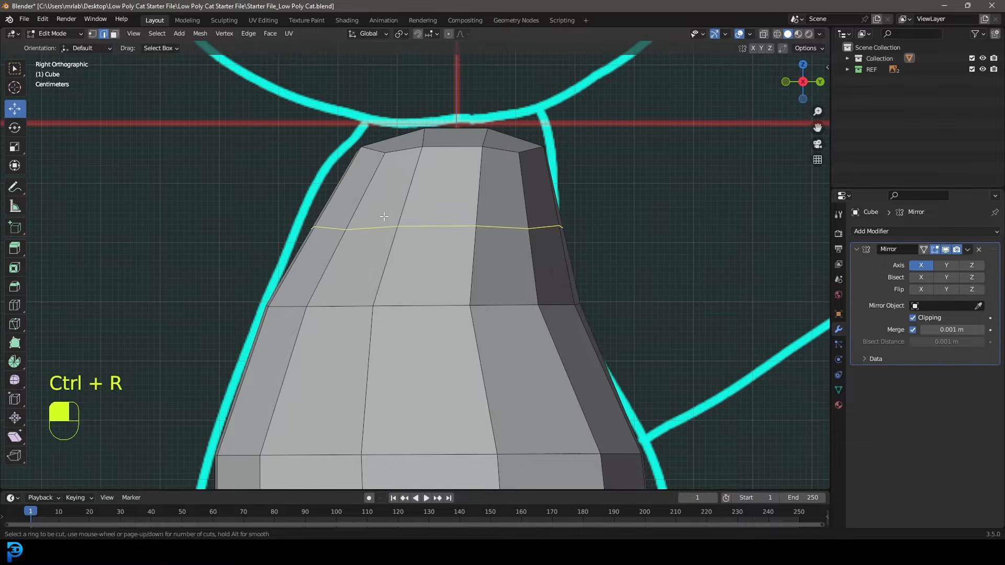
click(475, 227)
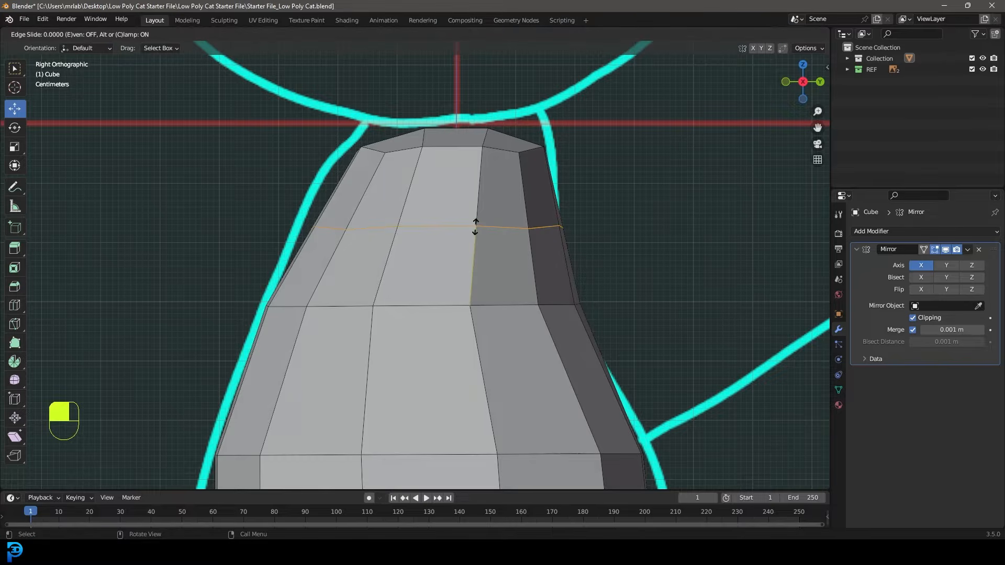
drag(475, 227, 490, 195)
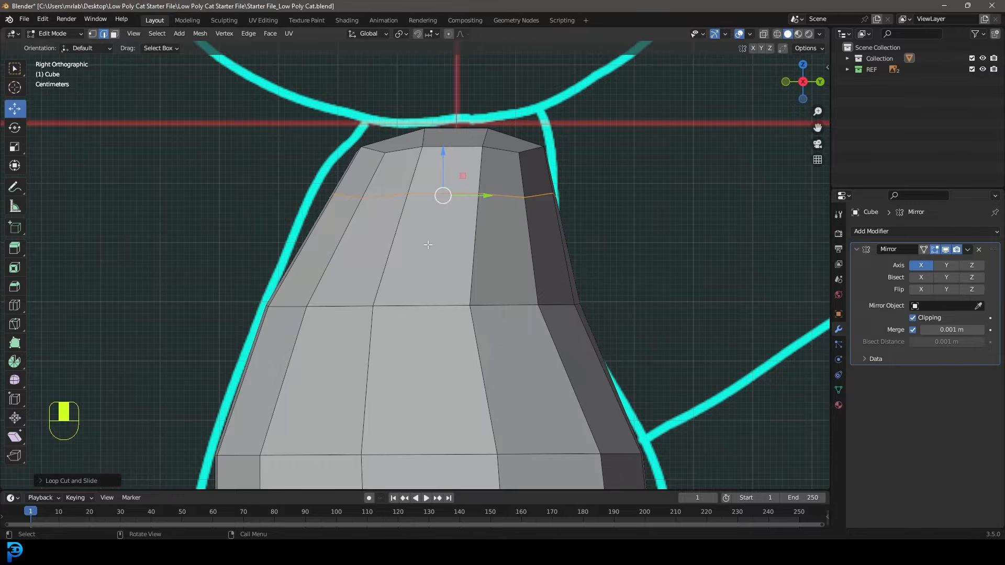
Add a centred horizontal loop cut between the new upper loop and the body loop below it
key(z)
click(332, 246)
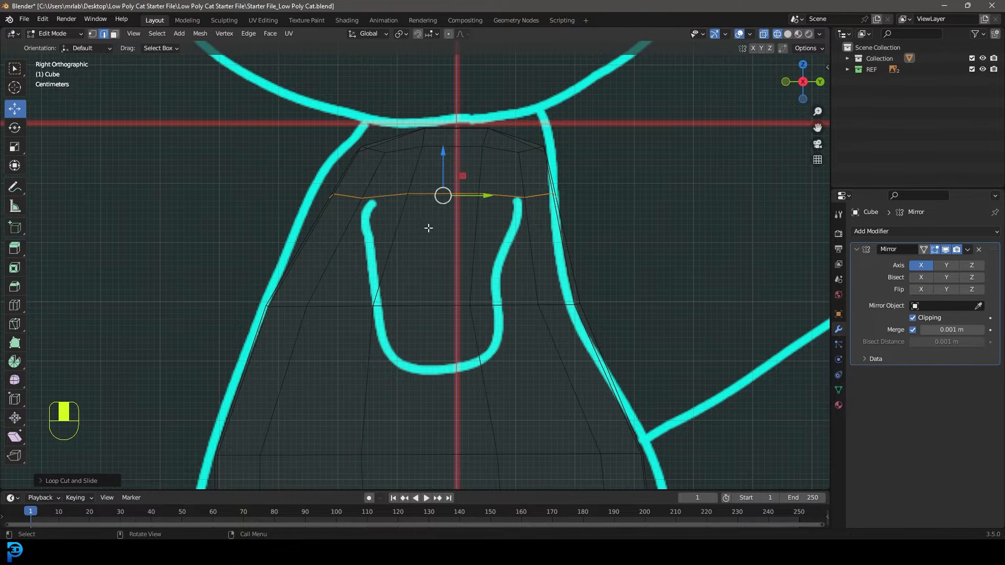
key(ctrl+r)
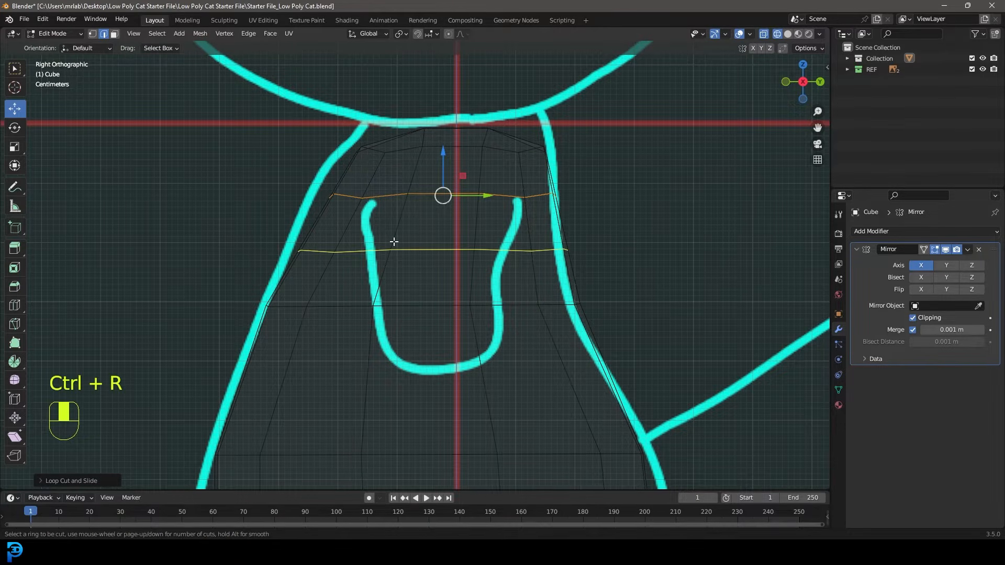
click(394, 243)
right_click(396, 244)
key(z)
click(570, 258)
scroll(442, 256, down, 1)
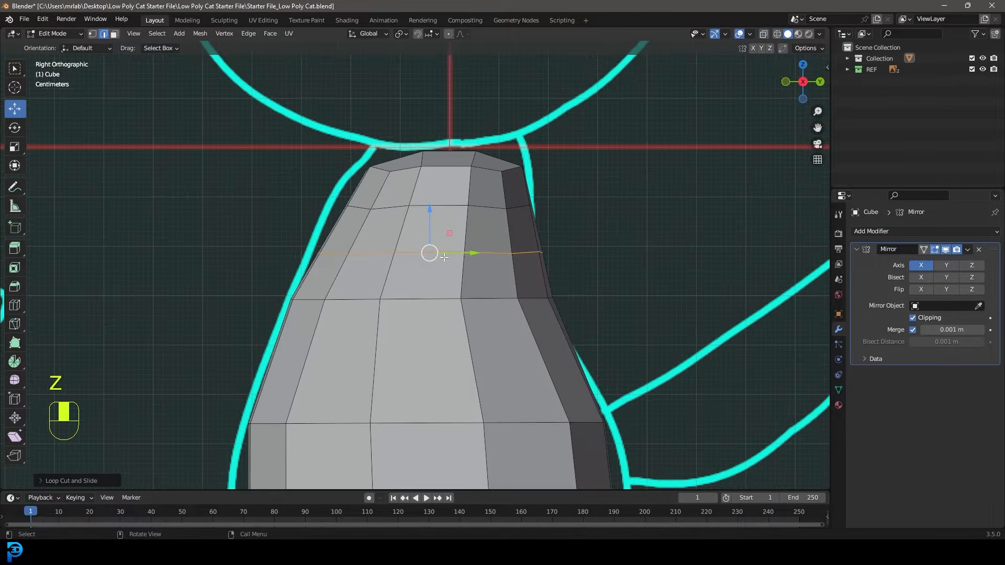
Select the two stacked faces on the upper body's side where the arm attaches and scale them up
click(116, 34)
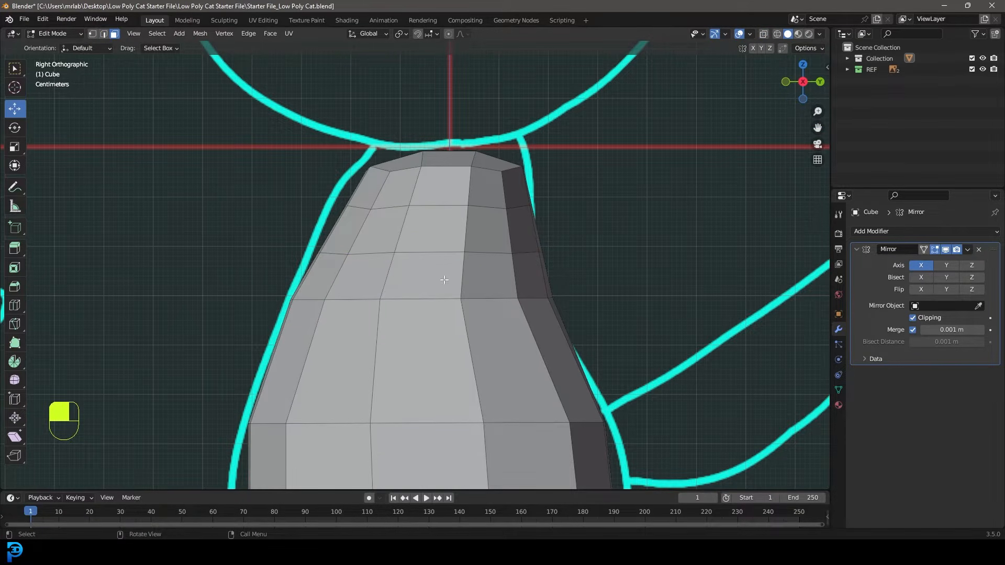
scroll(478, 238, up, 2)
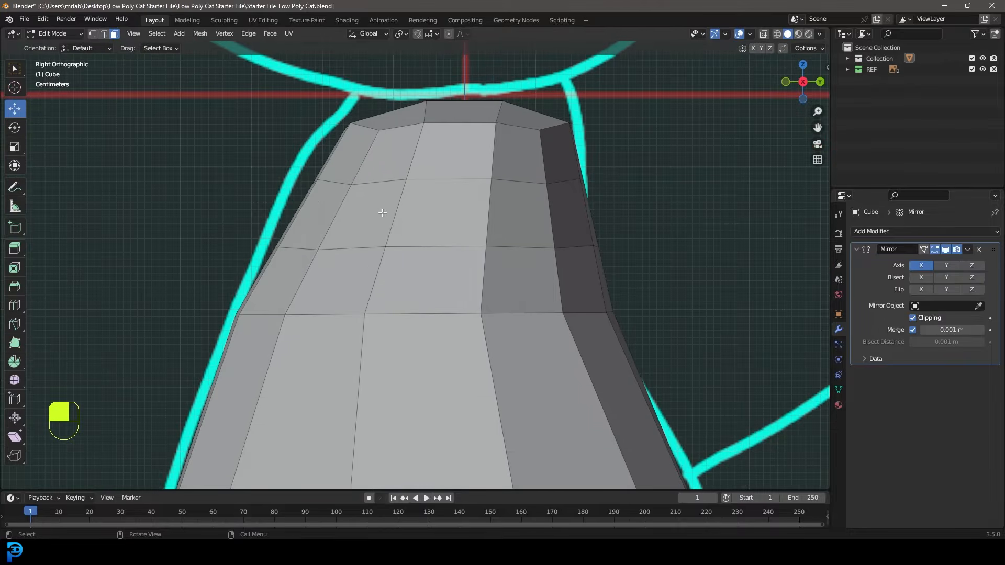
click(457, 219)
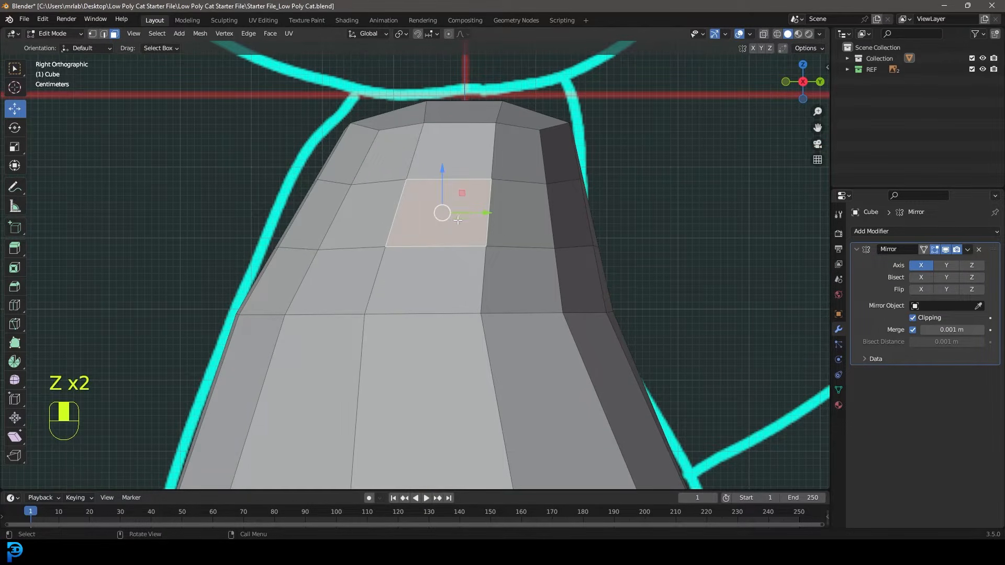
shift+click(448, 284)
scroll(440, 282, down, 3)
middle_drag(437, 282, 511, 322)
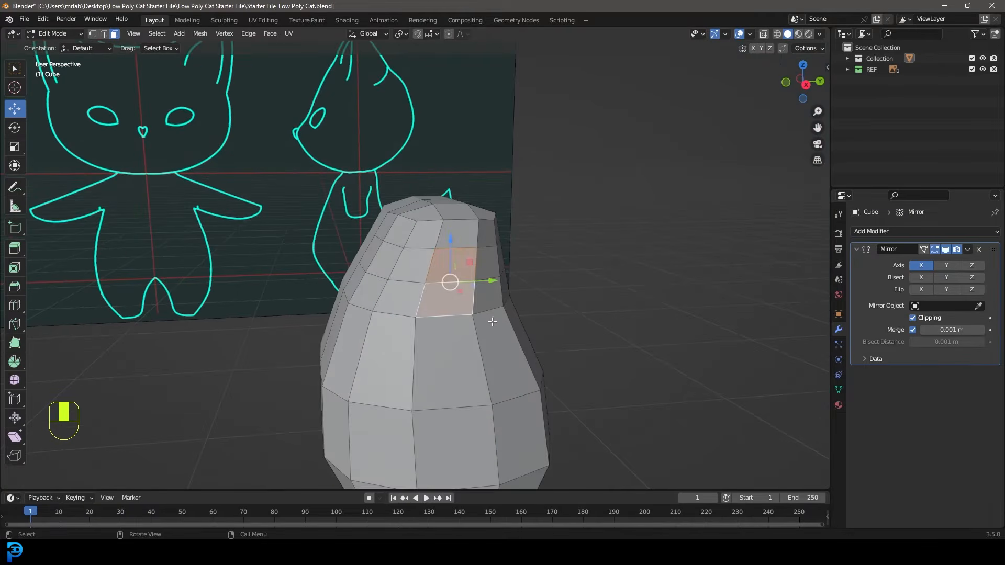
key(s)
click(512, 329)
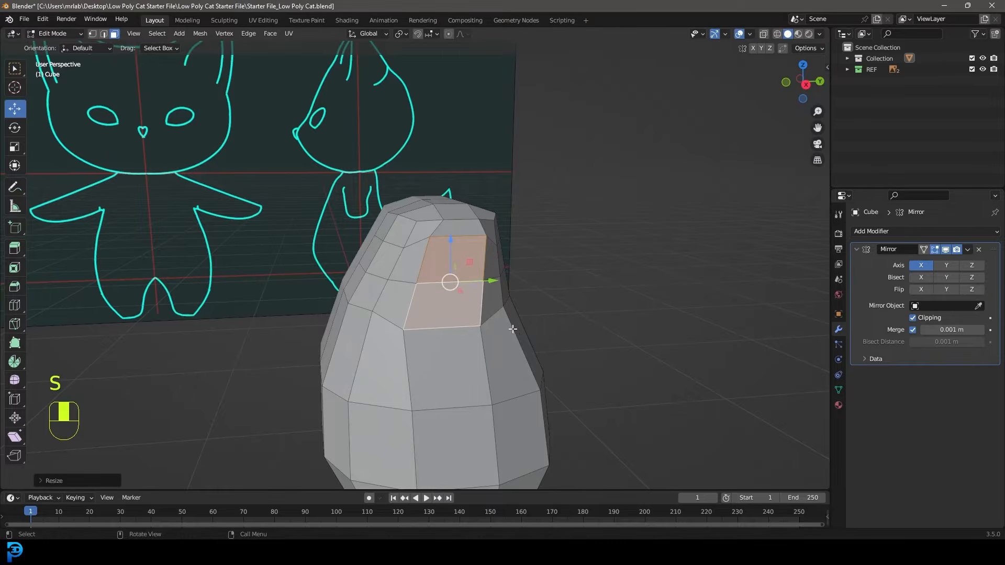
Extrude the two selected side faces a short distance outward in the front view to start the arm
key(KP_1)
shift+middle_drag(510, 328, 467, 291)
key(e)
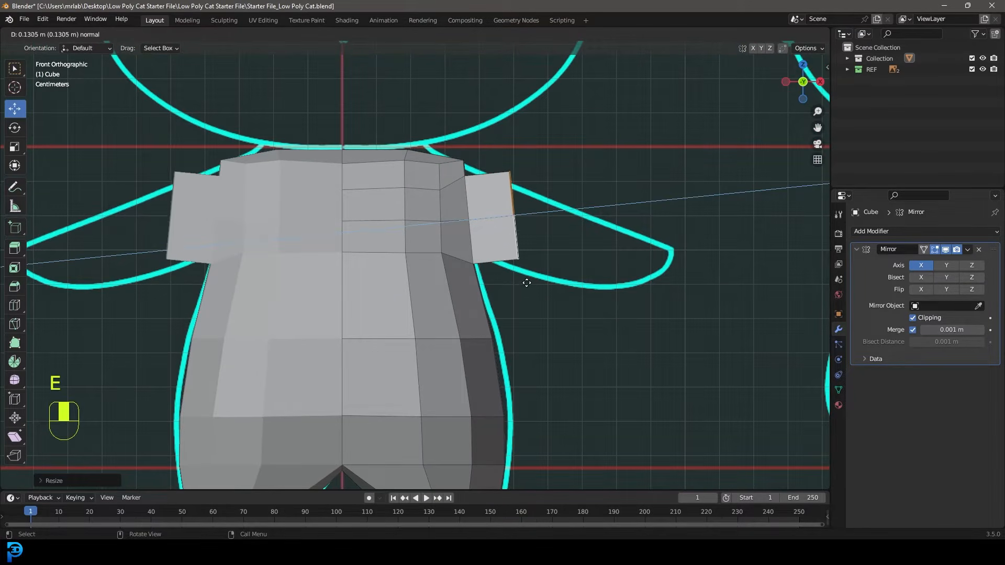
click(522, 283)
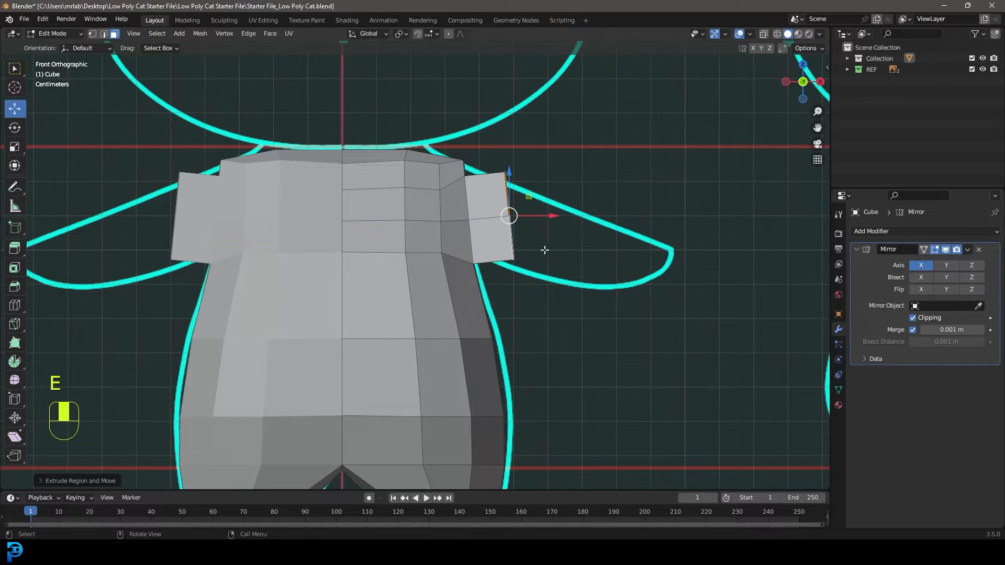
Rotate the extruded arm end about 31 degrees and move it to fit the reference arm outline
key(r)
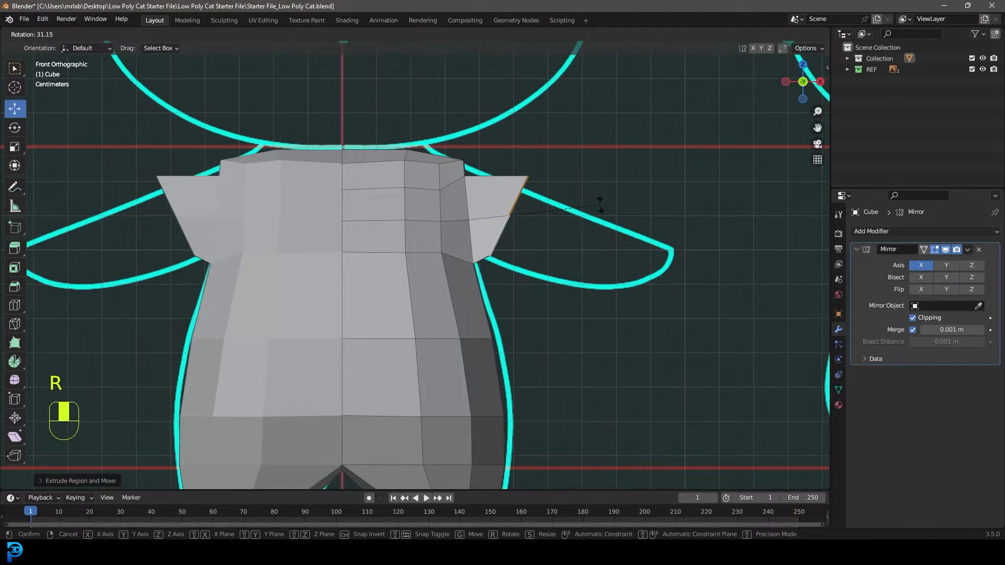
click(600, 205)
scroll(593, 207, up, 2)
key(g)
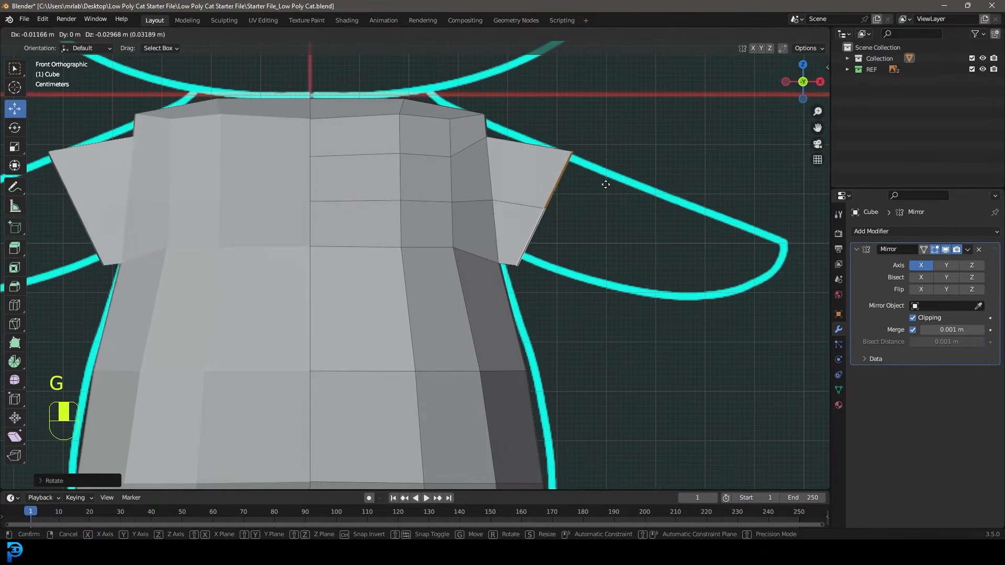
click(577, 173)
scroll(519, 284, down, 3)
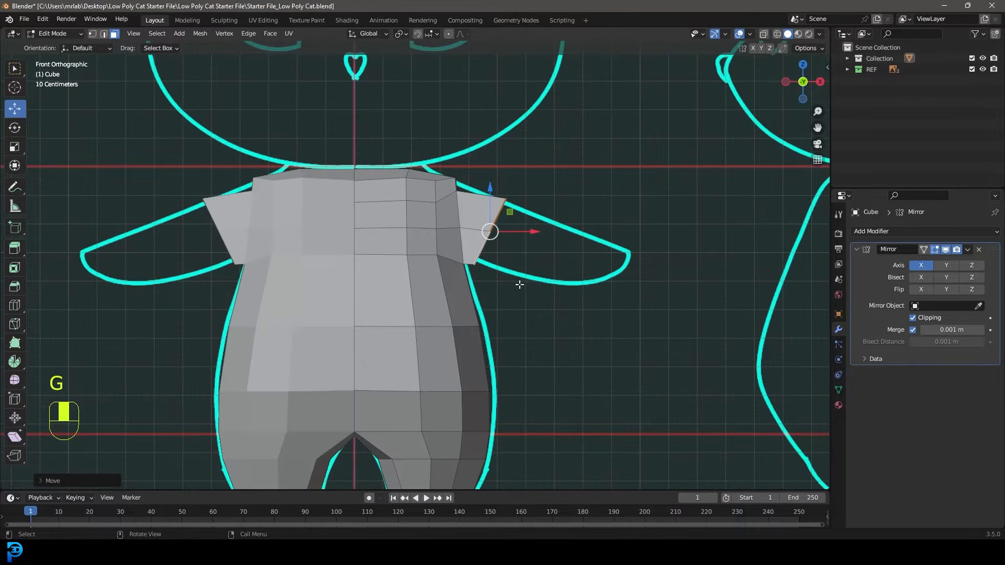
Select the upper shoulder vertices in wireframe and move them outward onto the reference arm's upper outline
click(93, 35)
scroll(530, 297, up, 3)
key(z)
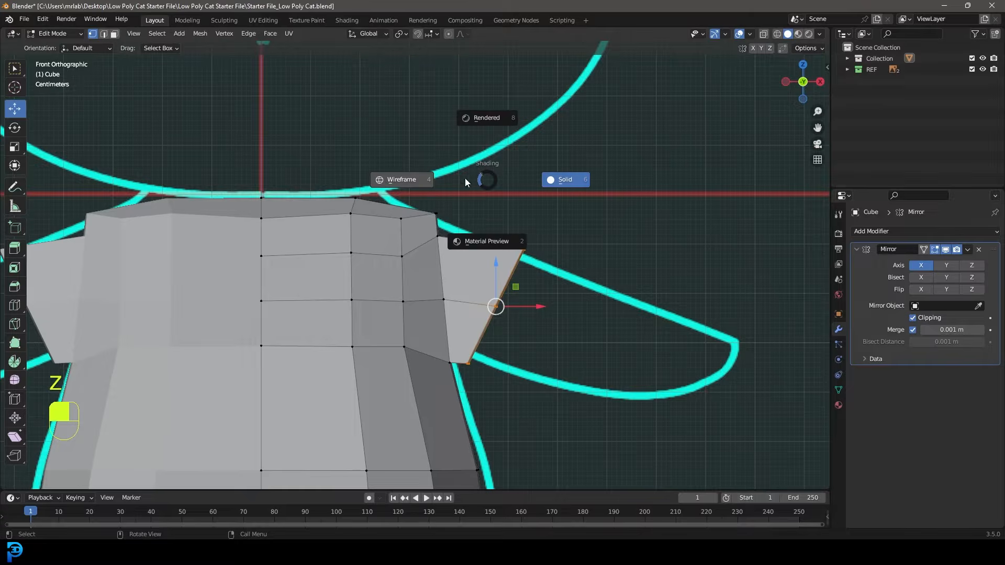
click(403, 175)
scroll(445, 284, up, 3)
drag(457, 288, 393, 236)
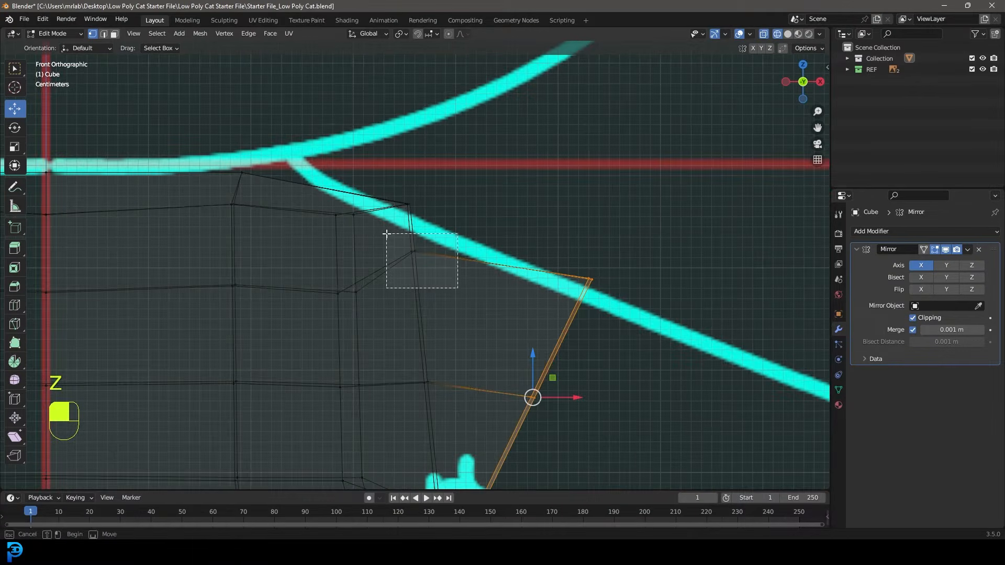
scroll(399, 256, up, 2)
key(g)
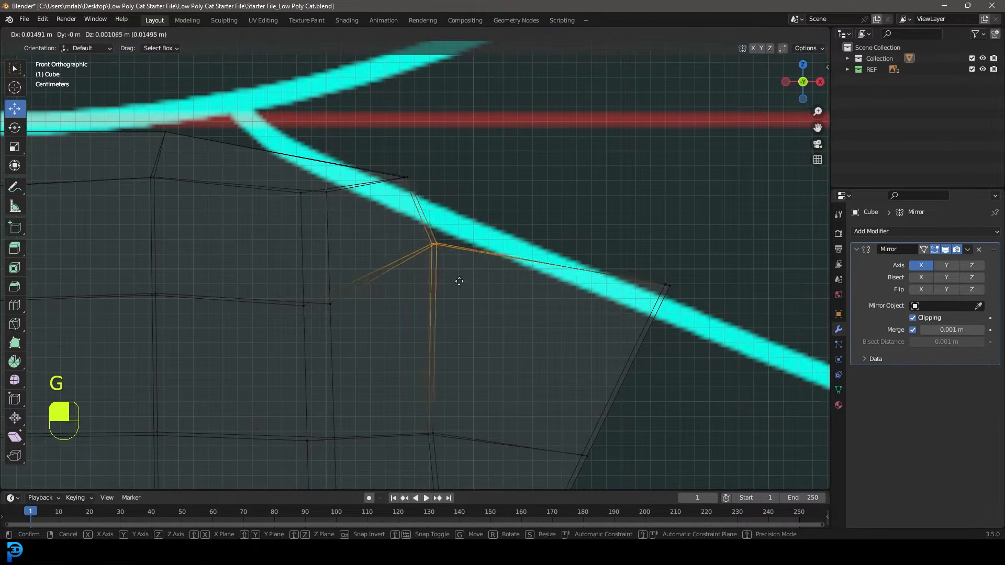
click(485, 257)
scroll(476, 309, down, 4)
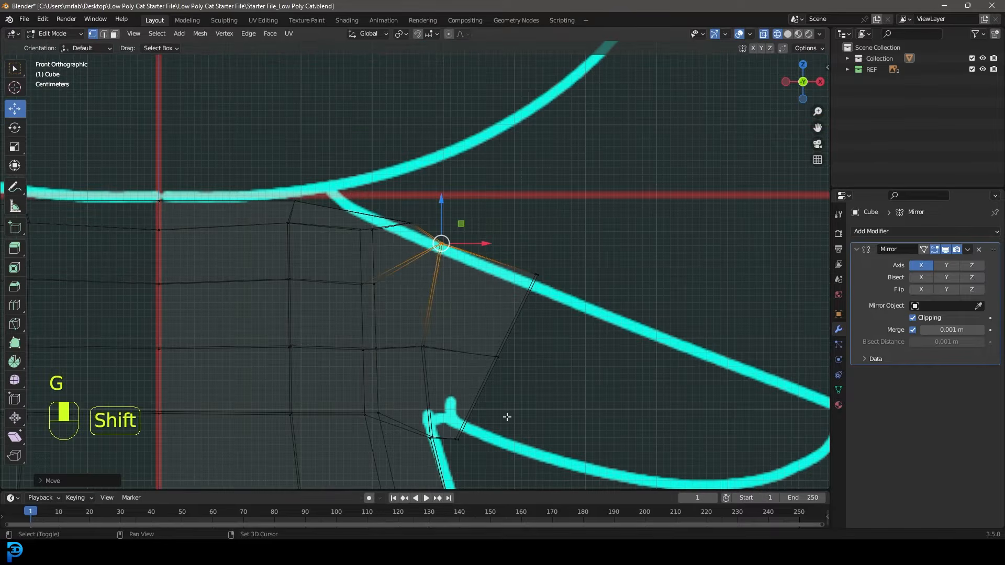
Move the armpit vertices up onto the reference outline where the arm's underside meets the body, and return to solid shading
shift+middle_drag(504, 415, 476, 296)
drag(497, 360, 389, 294)
scroll(435, 335, up, 3)
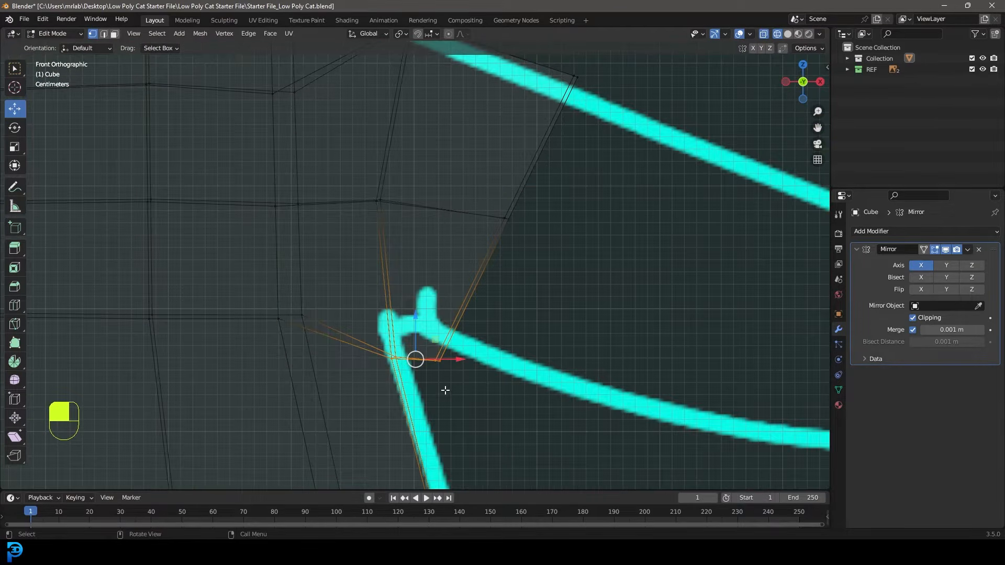
key(g)
click(371, 346)
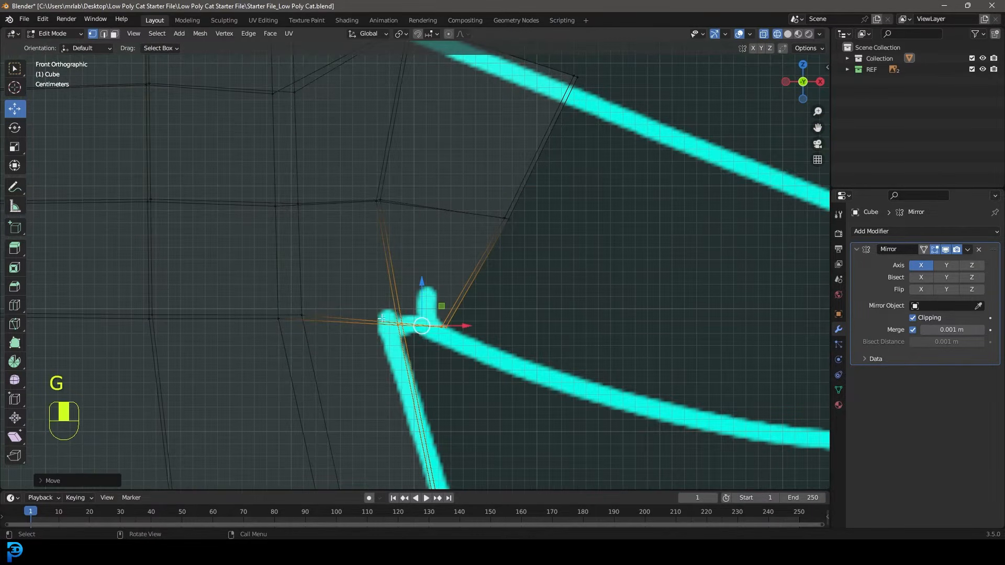
scroll(387, 299, down, 3)
key(z)
click(516, 264)
scroll(516, 263, down, 3)
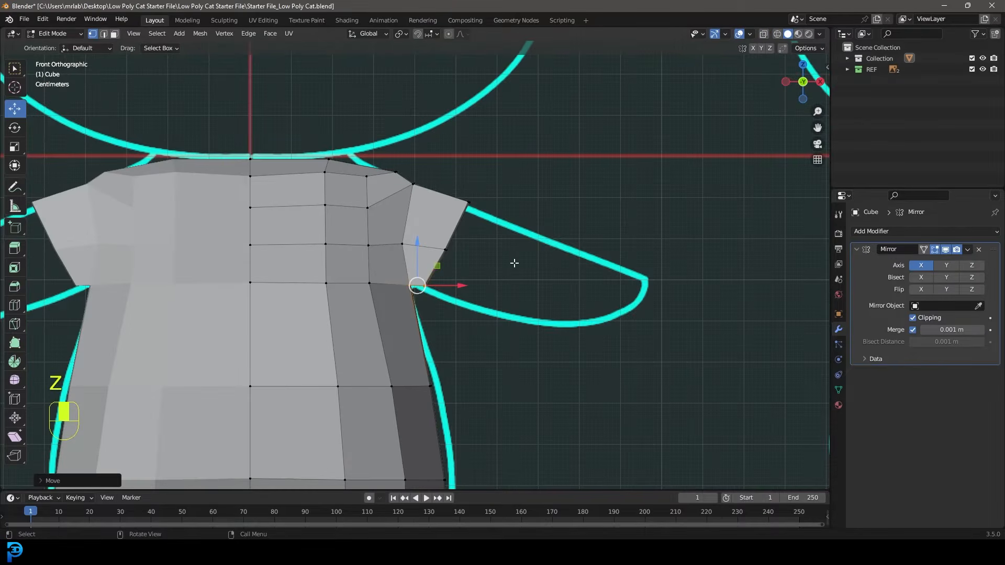
Select the two faces at the arm's end and extrude them outward along the reference arm in the front view
click(115, 34)
middle_drag(471, 253, 435, 236)
click(437, 244)
shift+click(439, 233)
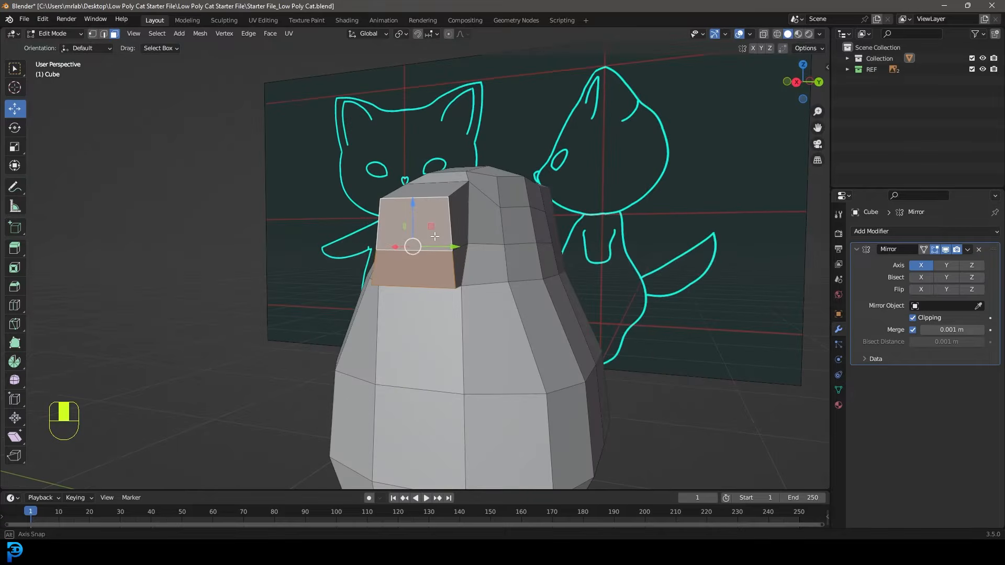
key(KP_1)
shift+middle_drag(515, 271, 487, 262)
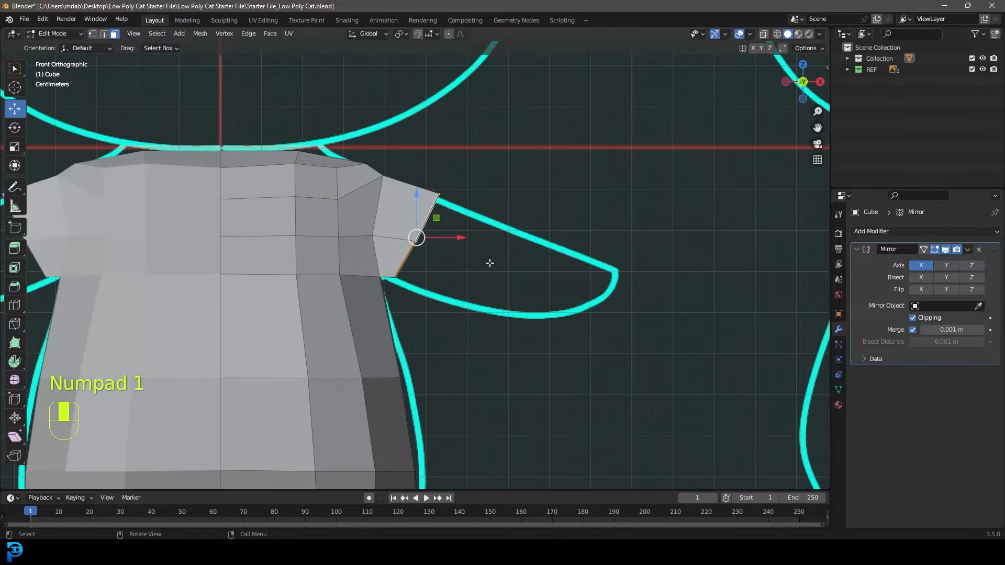
key(e)
click(571, 291)
scroll(550, 314, up, 1)
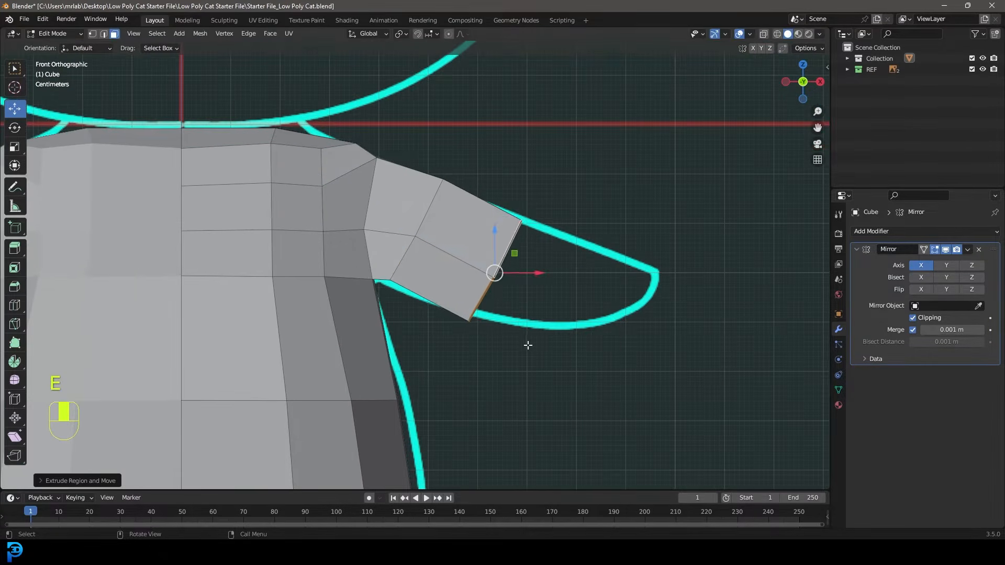
Move, slightly rotate and scale down the new arm end so it fits between the reference arm's upper and lower outlines
key(g)
click(550, 347)
key(r)
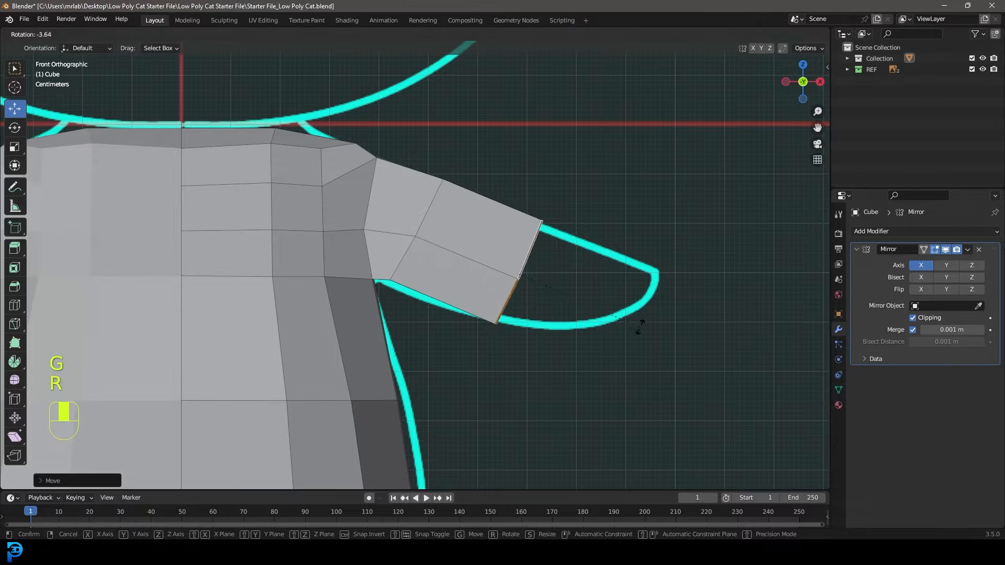
click(636, 324)
key(s)
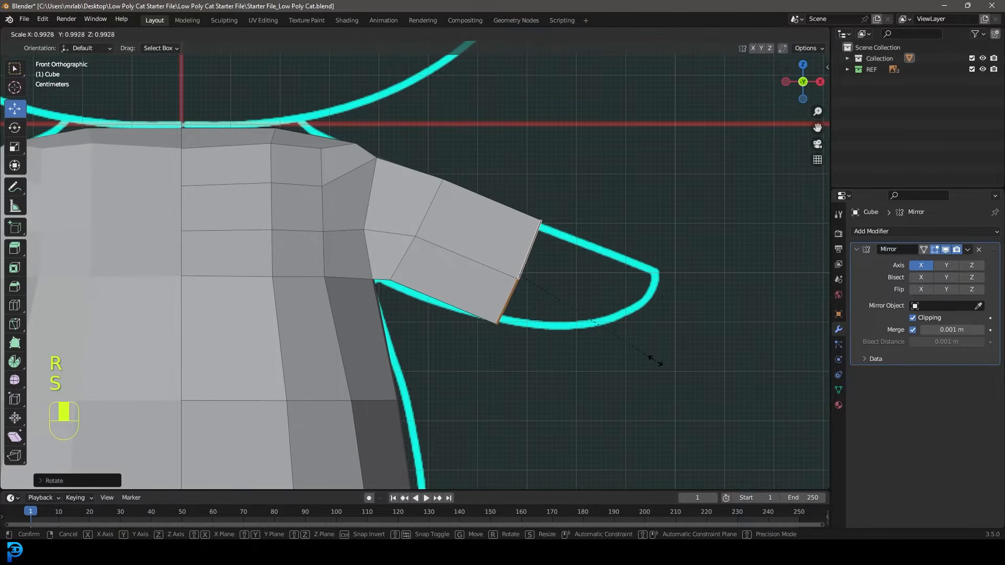
click(632, 347)
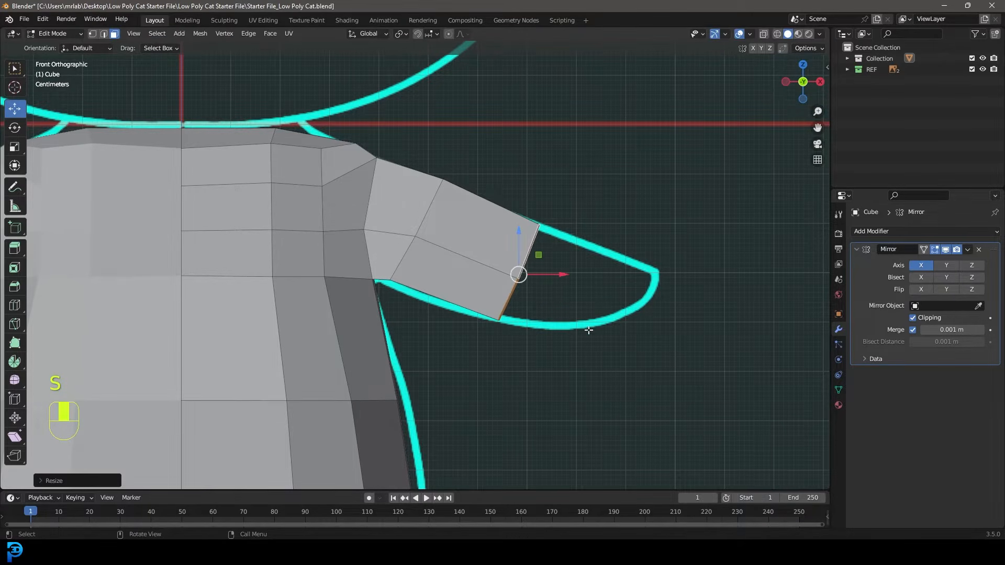
Extrude the arm end twice more along the reference, finishing at the outline's tip
key(e)
click(670, 314)
shift+middle_drag(671, 314, 594, 298)
scroll(574, 317, up, 1)
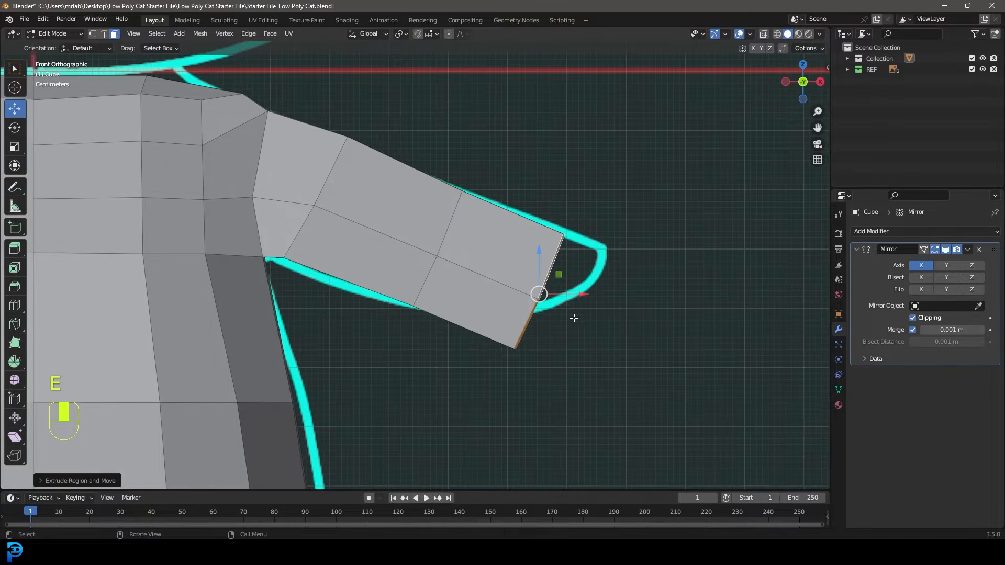
key(e)
click(607, 313)
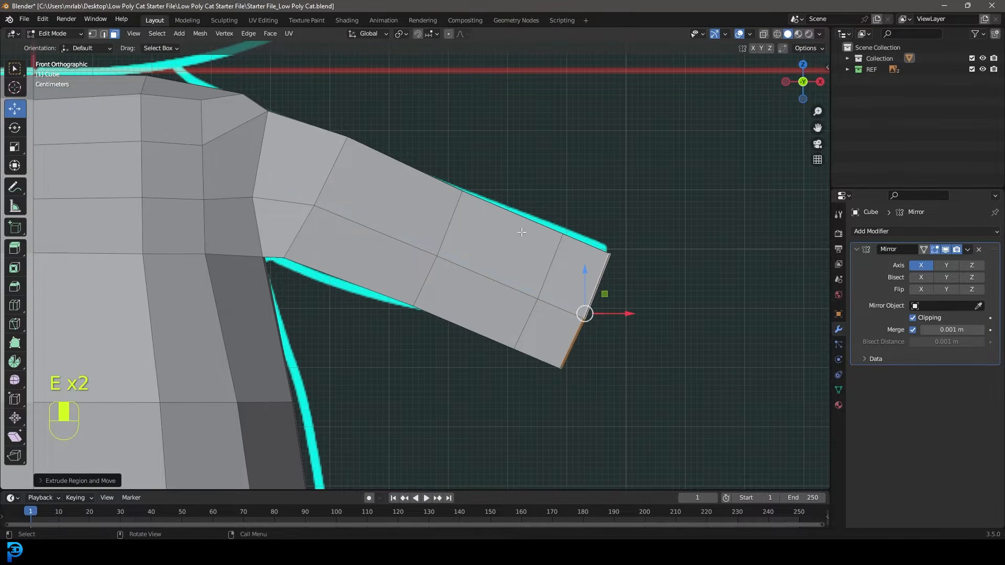
In wireframe, move the bottom vertices of the edge loop just before the arm's tip up onto the lower reference outline
click(93, 34)
key(z)
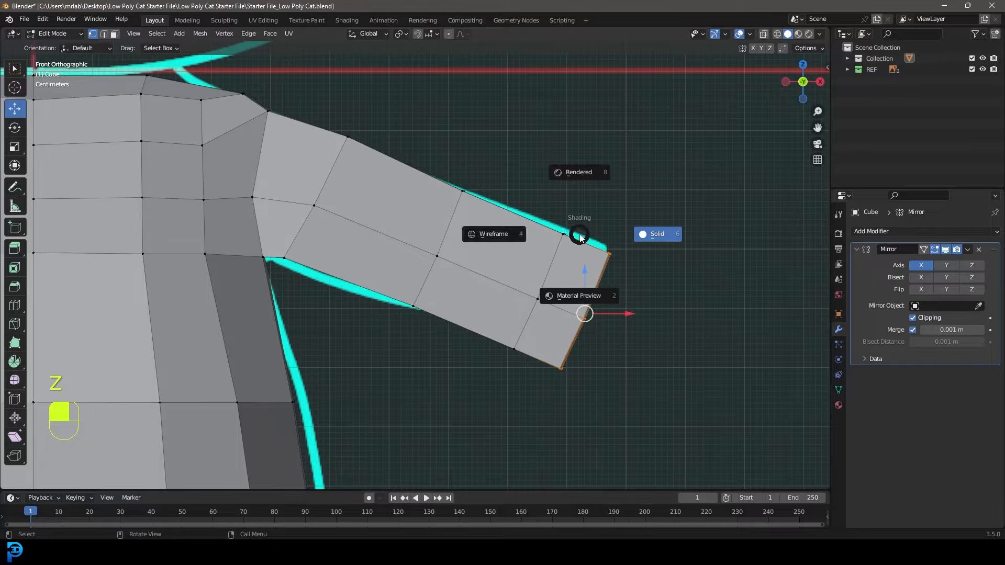
click(513, 237)
mouse_move(603, 405)
mouse_down()
mouse_move(540, 382)
mouse_move(541, 412)
mouse_up()
drag(522, 371, 495, 316)
key(g)
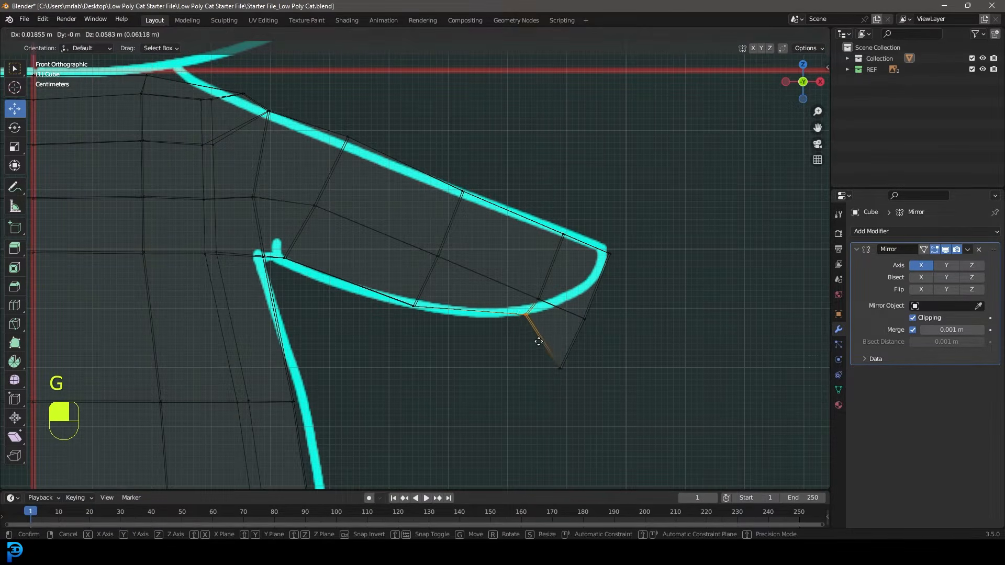
click(535, 346)
Move the arm tip's bottom and middle vertices up onto the reference's rounded paw outline
drag(576, 400, 548, 352)
key(g)
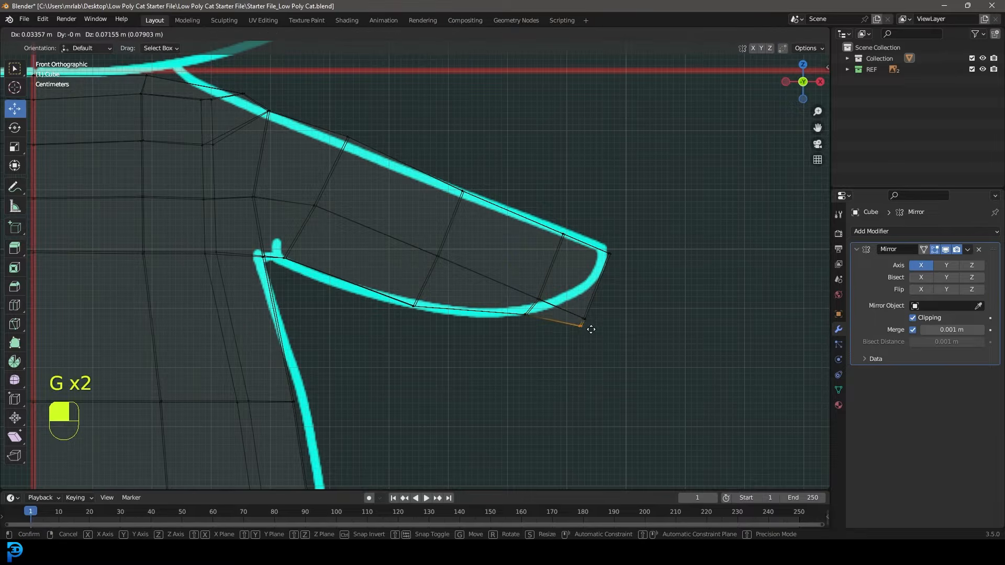
click(594, 337)
drag(618, 367, 582, 310)
scroll(615, 377, up, 2)
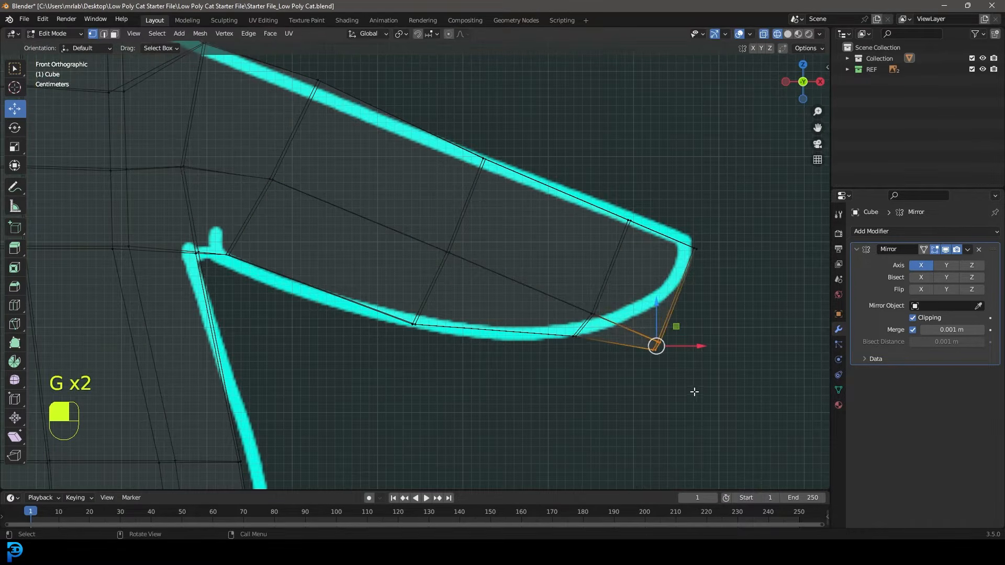
key(g)
click(703, 342)
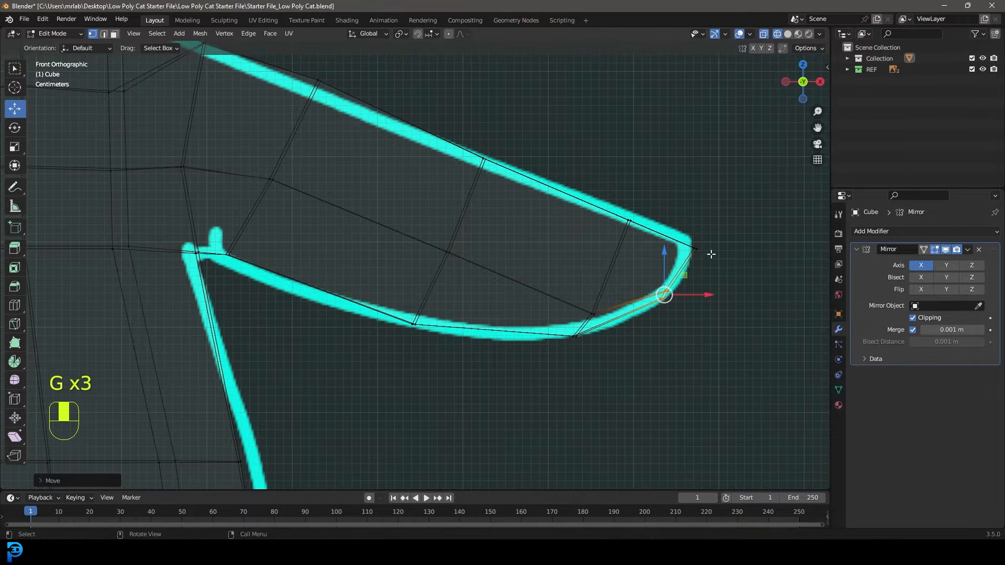
Move the arm's middle vertices on the two outer edge loops upward to even out the central edge line
click(594, 313)
key(g)
click(608, 279)
click(448, 253)
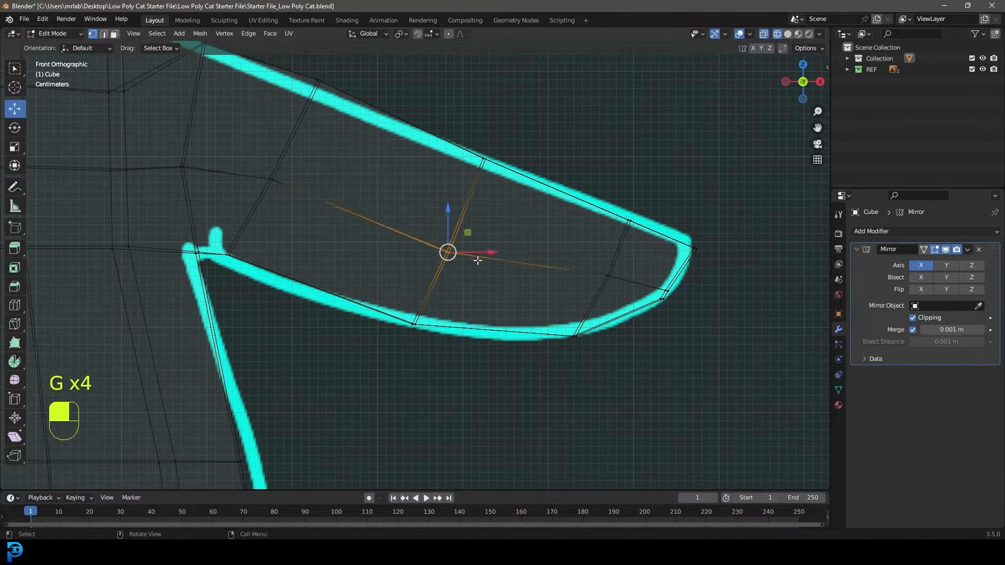
key(g)
click(484, 244)
scroll(576, 278, down, 6)
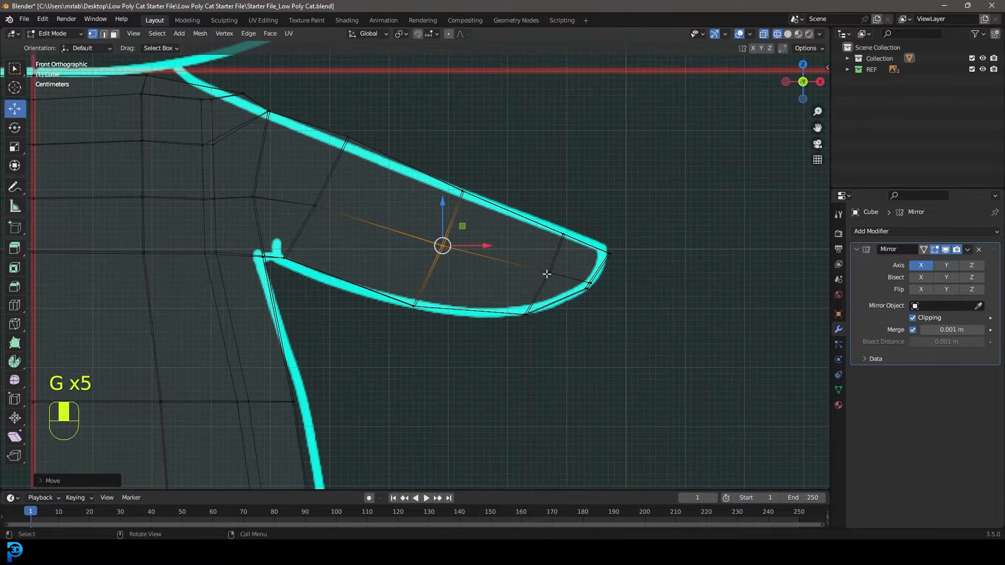
In solid shading and the right view, move the two front corner vertices of the arm's end face toward its middle
mouse_move(563, 253)
middle_down()
mouse_move(596, 270)
mouse_move(547, 269)
mouse_move(553, 256)
middle_up()
key(z)
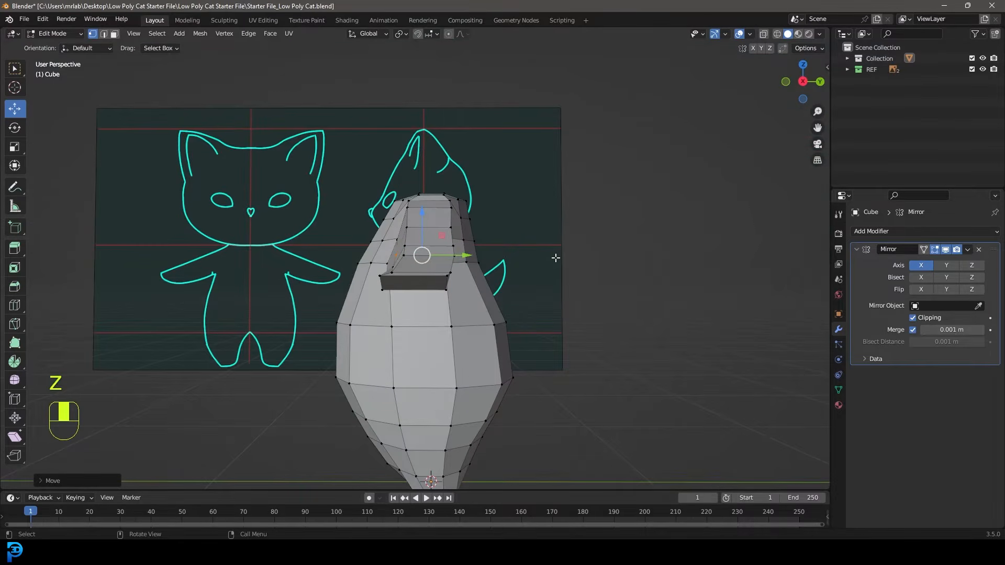
key(KP_3)
scroll(555, 256, up, 8)
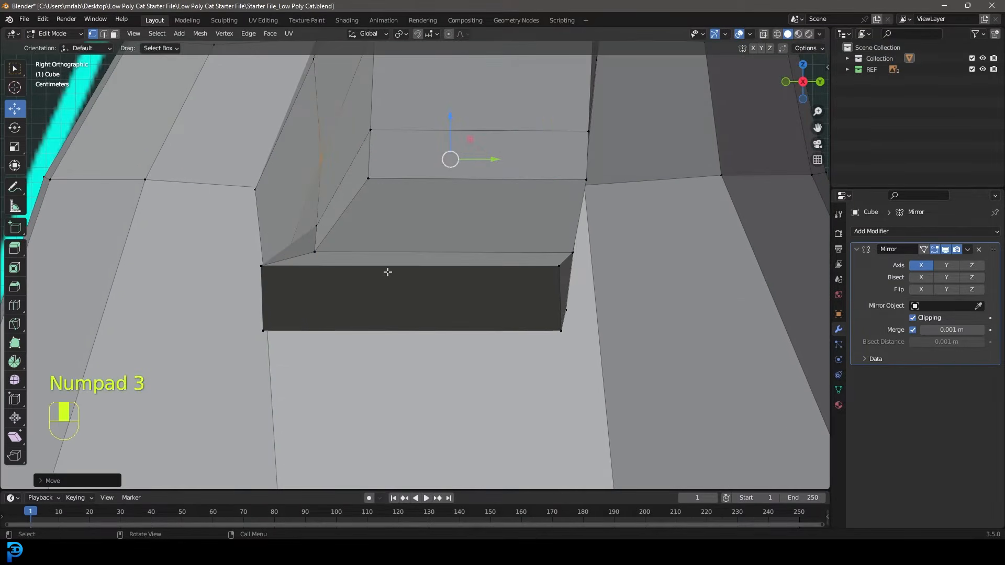
click(258, 268)
click(260, 332)
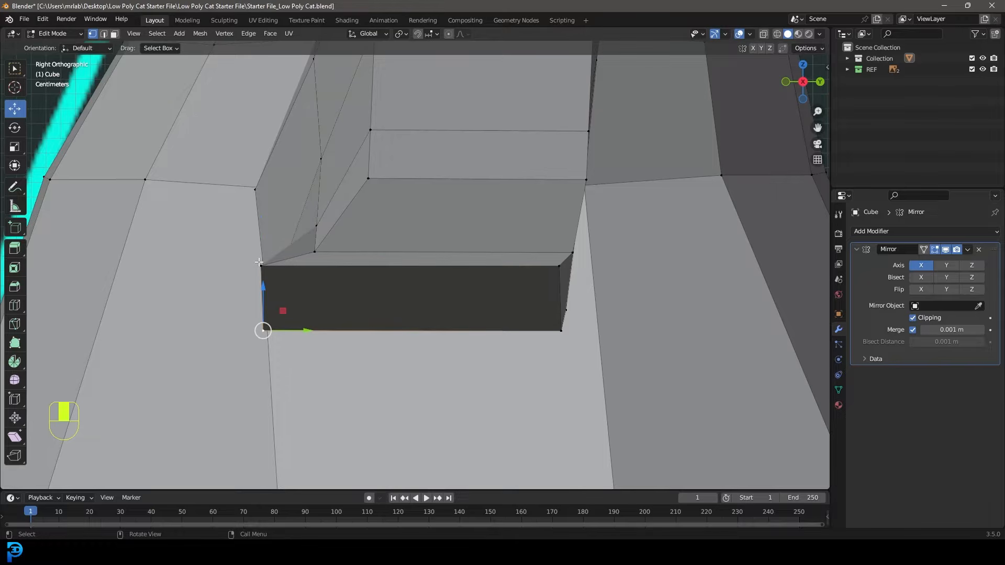
shift+click(262, 266)
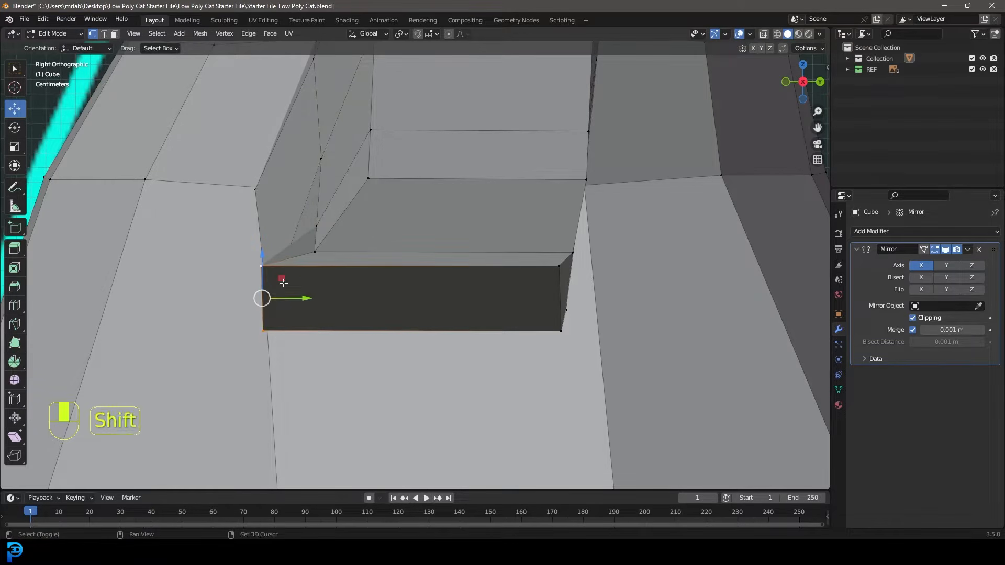
key(g)
click(343, 324)
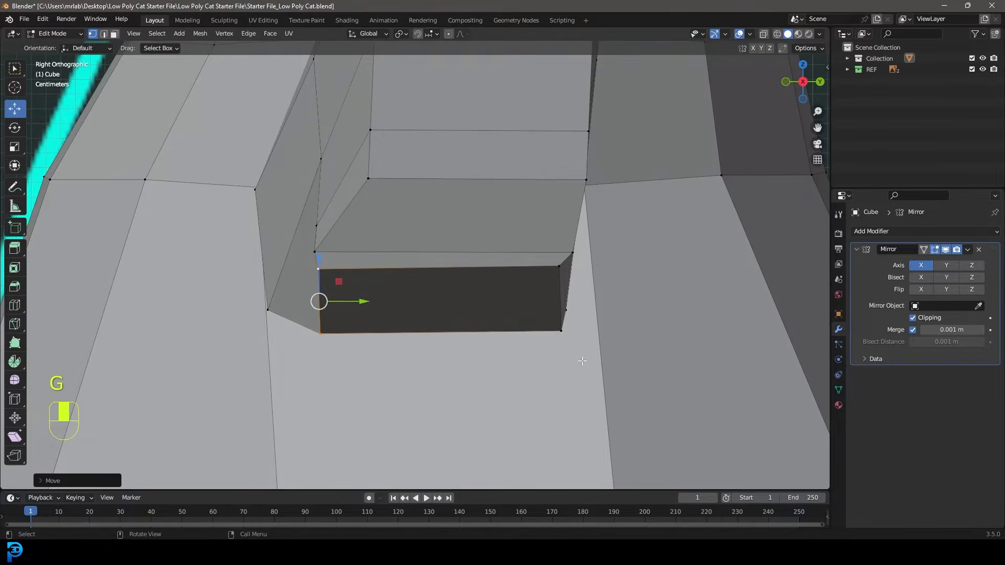
Move the end face's corner vertices inward one by one, narrowing the paw tip from both the back and front sides
click(561, 329)
key(g)
click(532, 329)
click(558, 267)
key(g)
click(510, 277)
click(319, 269)
key(g)
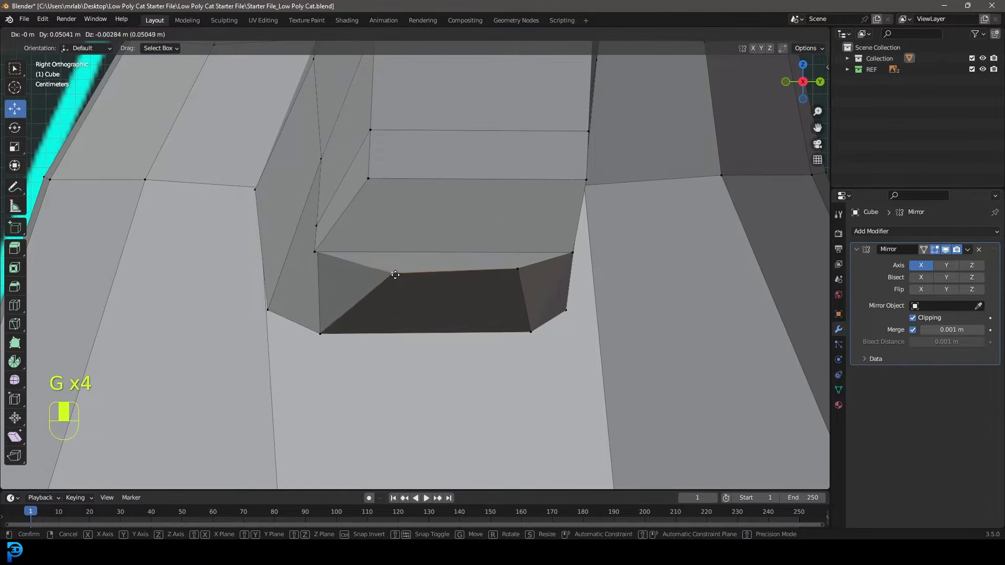
click(410, 268)
click(320, 333)
key(g)
click(396, 333)
Move the four front-side vertices behind the paw tip inward so the arm tapers gradually toward its end
click(315, 251)
key(g)
click(406, 245)
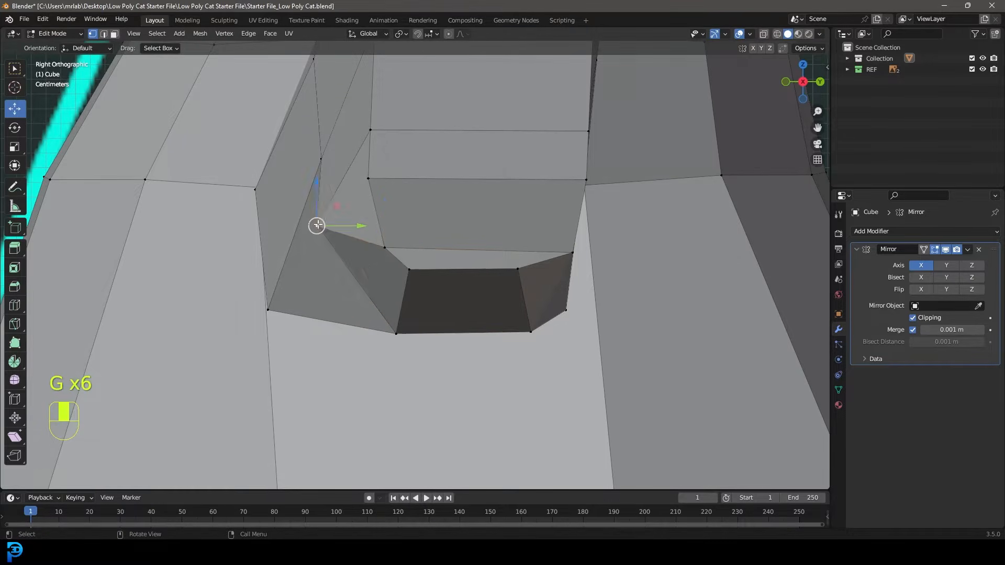
click(318, 224)
key(g)
click(342, 226)
click(269, 308)
key(g)
click(341, 297)
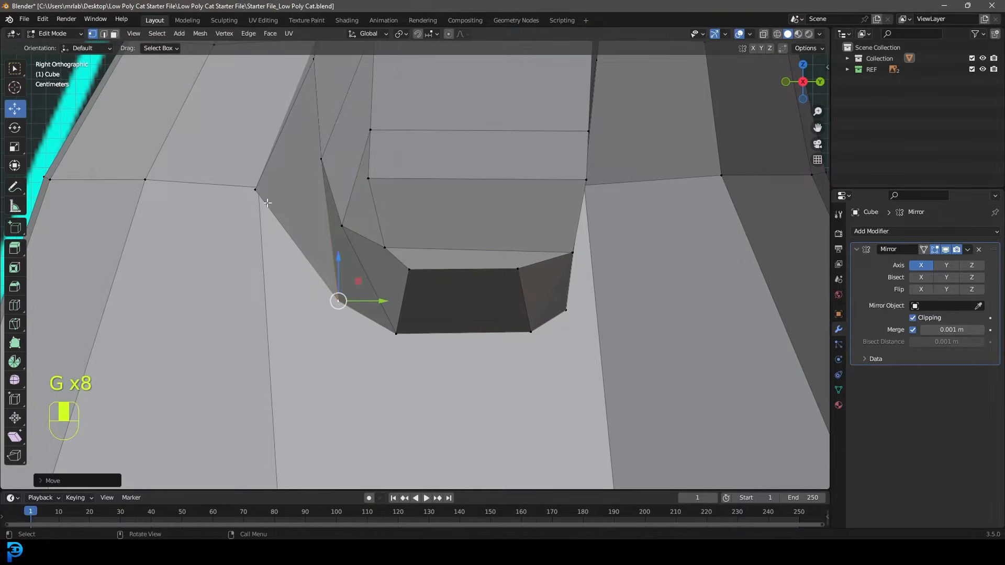
click(256, 189)
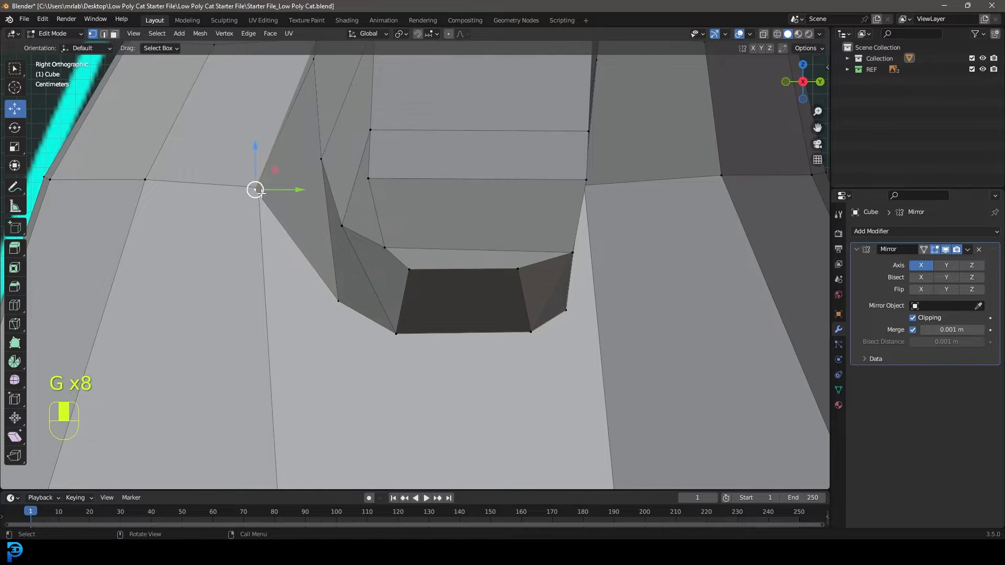
key(g)
click(309, 192)
Add a loop cut running lengthwise through the middle of the arm and the body's side
scroll(568, 245, down, 4)
middle_drag(492, 216, 455, 227)
key(alt+a)
key(ctrl+r)
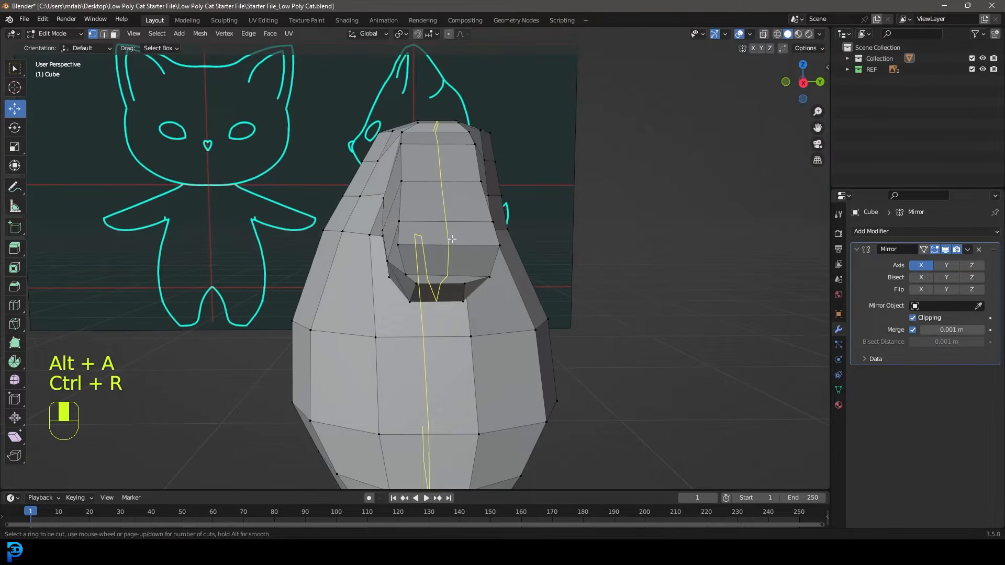
click(442, 176)
Select the arm's tip in front-view wireframe and grow the selection three times to cover the whole arm up to the shoulder
middle_drag(442, 177, 555, 248)
key(KP_1)
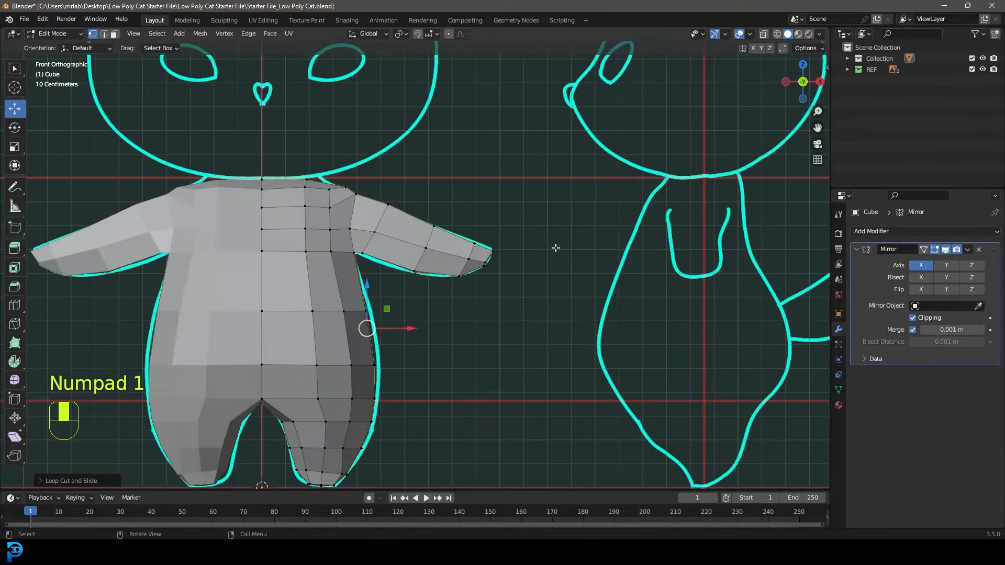
key(z)
click(461, 249)
scroll(592, 342, up, 4)
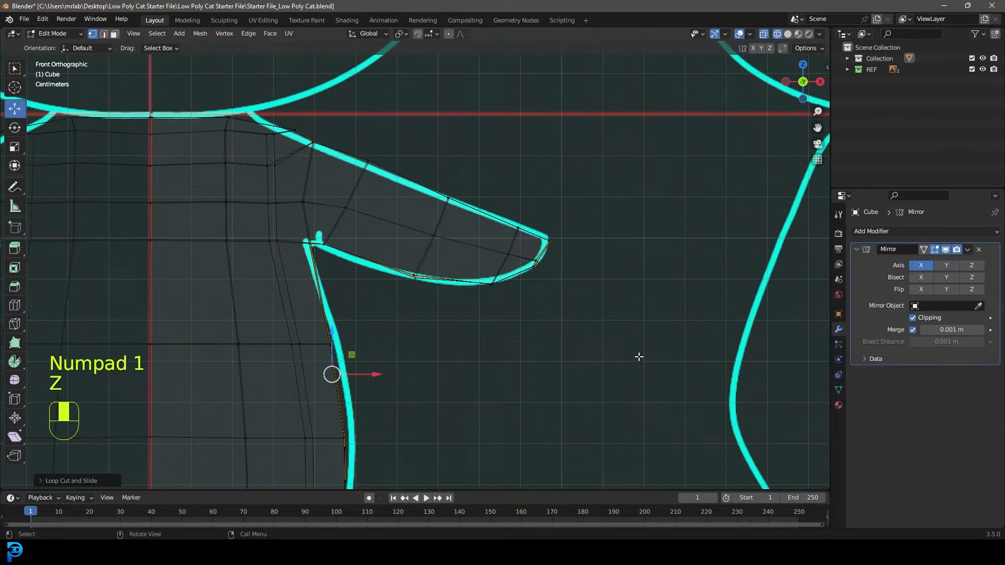
drag(675, 399, 473, 153)
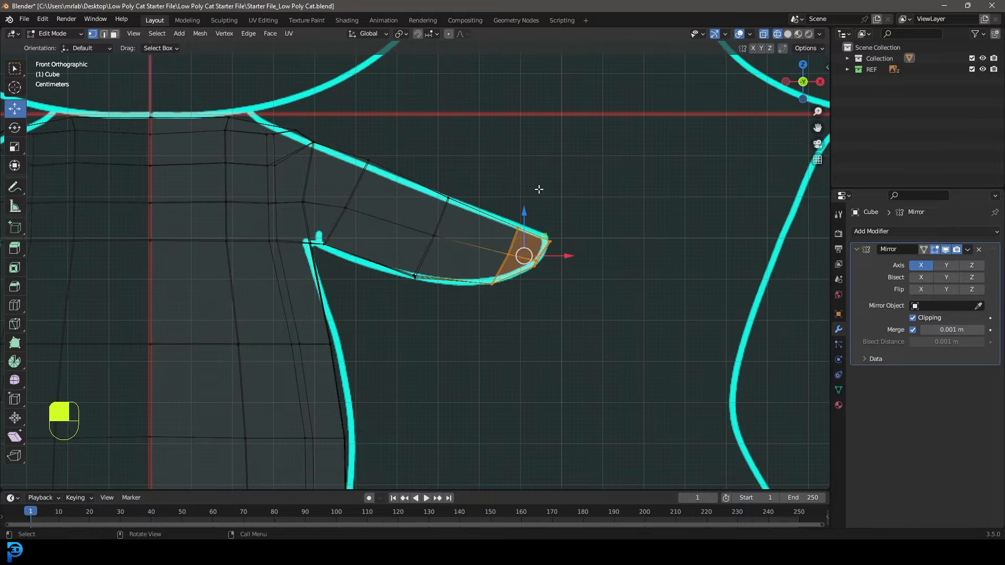
scroll(537, 255, down, 4)
scroll(526, 276, up, 4)
key(ctrl+KP_Add)
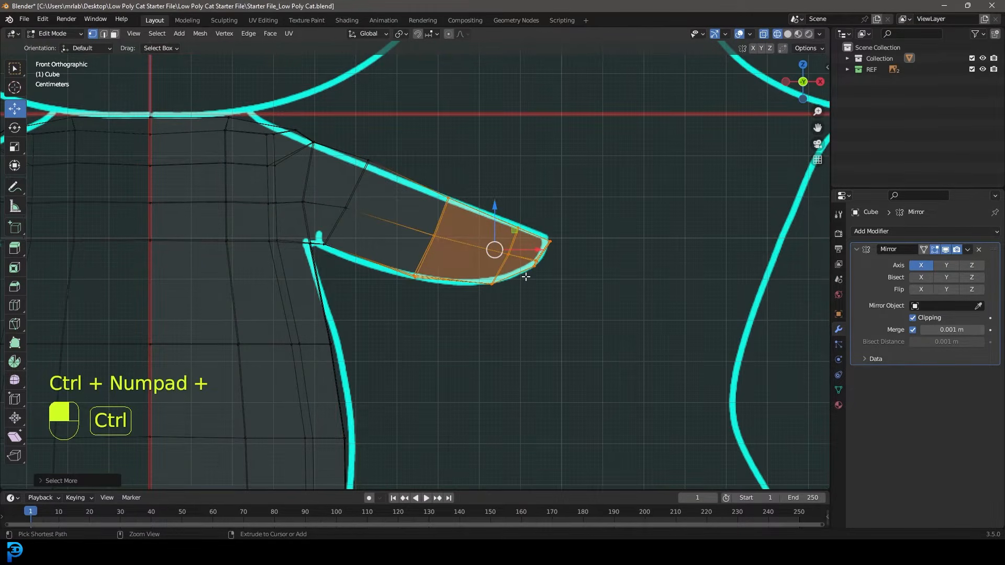
key(ctrl+KP_Add)
key(ctrl+KP_Add)
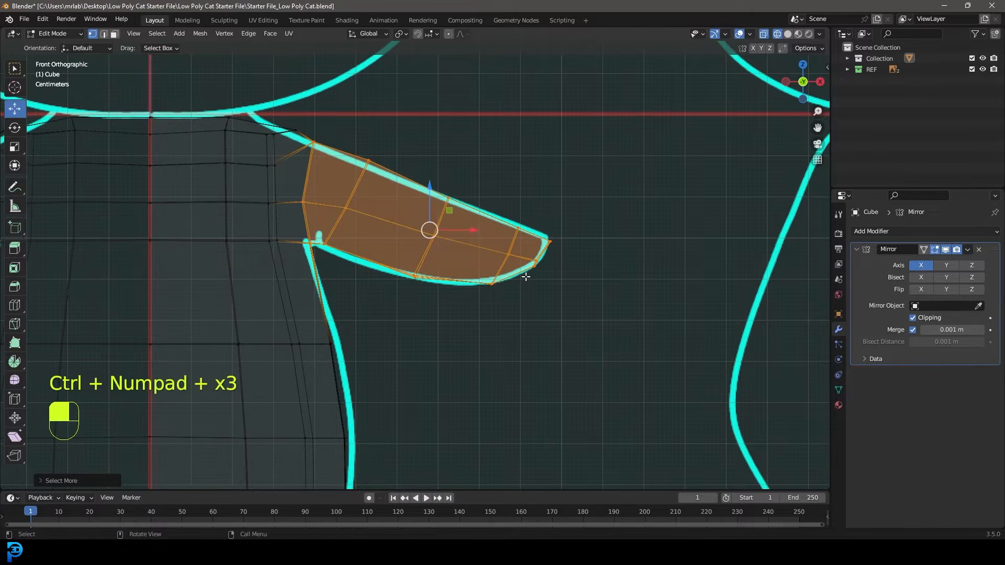
Smooth the selected arm vertices with the Smooth tool, restoring the arm selection if it is lost, and return to solid shading
click(14, 382)
click(516, 262)
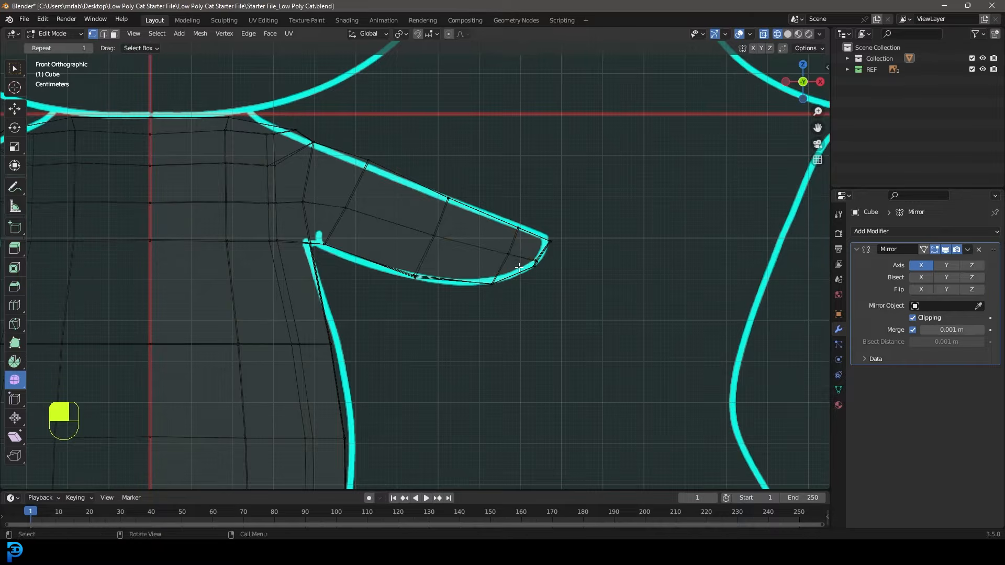
key(ctrl+z)
key(ctrl+z)
mouse_move(520, 263)
mouse_down()
mouse_move(472, 259)
mouse_move(573, 285)
mouse_up()
key(z)
click(641, 280)
Switch to the Move tool and face selection mode, and clear the arm selection
scroll(576, 270, down, 4)
mouse_move(525, 244)
middle_down()
mouse_move(419, 254)
mouse_move(339, 230)
mouse_move(308, 242)
mouse_move(332, 236)
mouse_move(318, 242)
mouse_move(359, 282)
mouse_move(418, 318)
middle_up()
scroll(419, 317, up, 2)
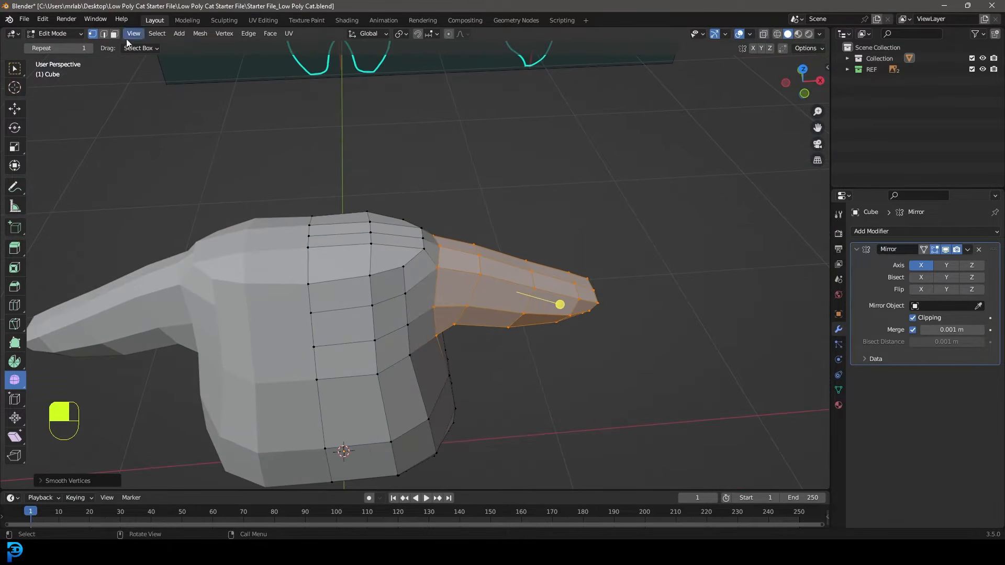
click(16, 109)
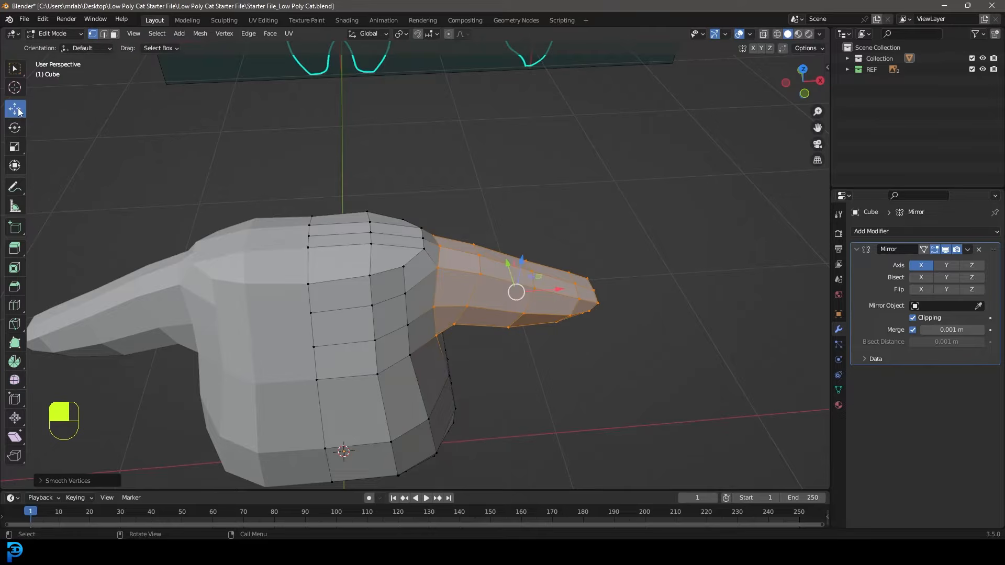
click(114, 34)
middle_drag(352, 217, 362, 251)
key(alt+a)
Select all the faces on top of the body's right half where the neck meets the head
middle_drag(381, 296, 384, 319)
scroll(384, 319, up, 1)
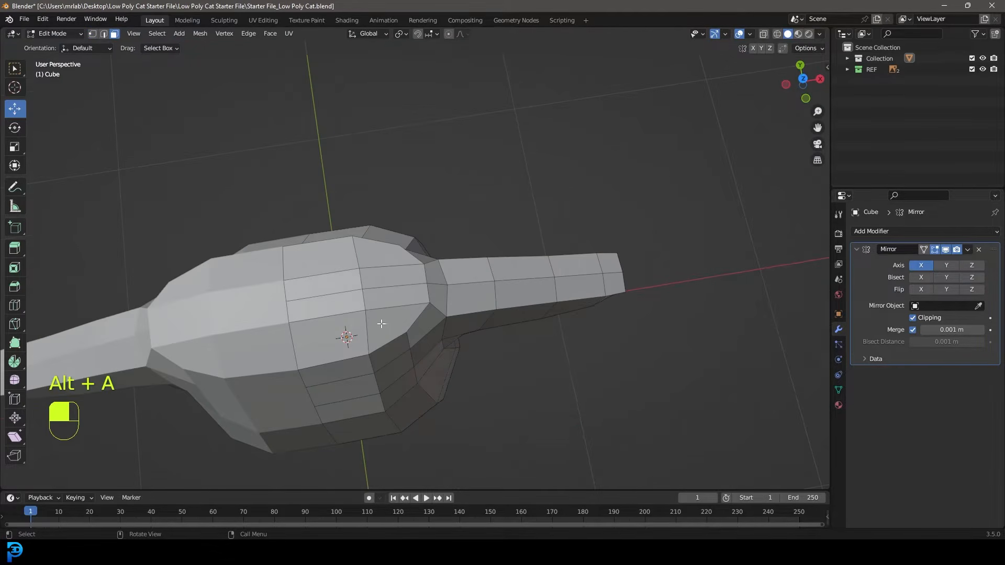
shift+click(381, 328)
shift+click(335, 340)
shift+click(322, 285)
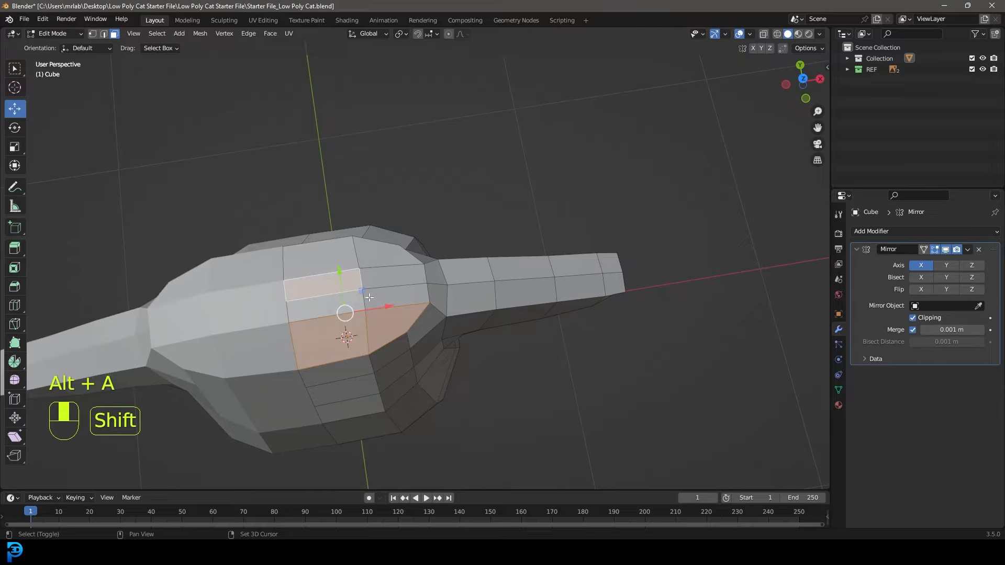
shift+click(387, 287)
shift+click(386, 276)
shift+click(384, 251)
shift+click(329, 254)
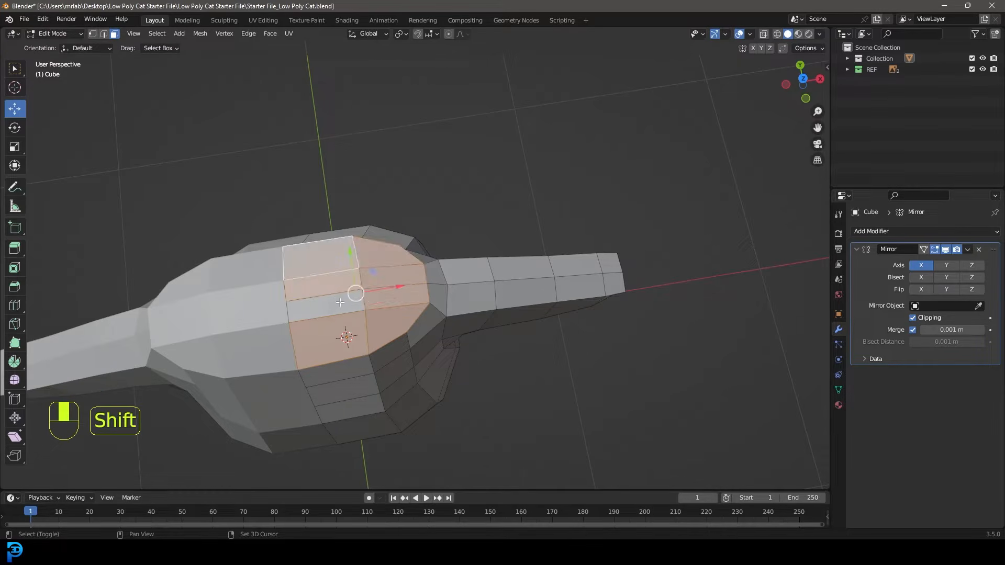
middle_drag(388, 324, 473, 276)
In front-view wireframe, align the selected top faces with the neck outline, extrude them upward and move the extrusion inward to narrow the neck
key(KP_1)
scroll(470, 276, up, 2)
key(z)
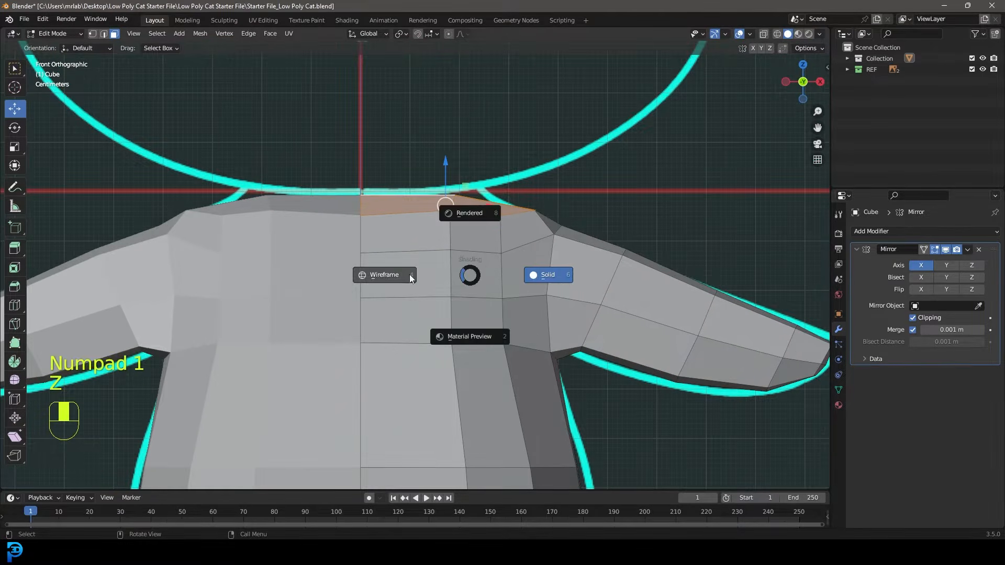
key(shift+z)
key(g)
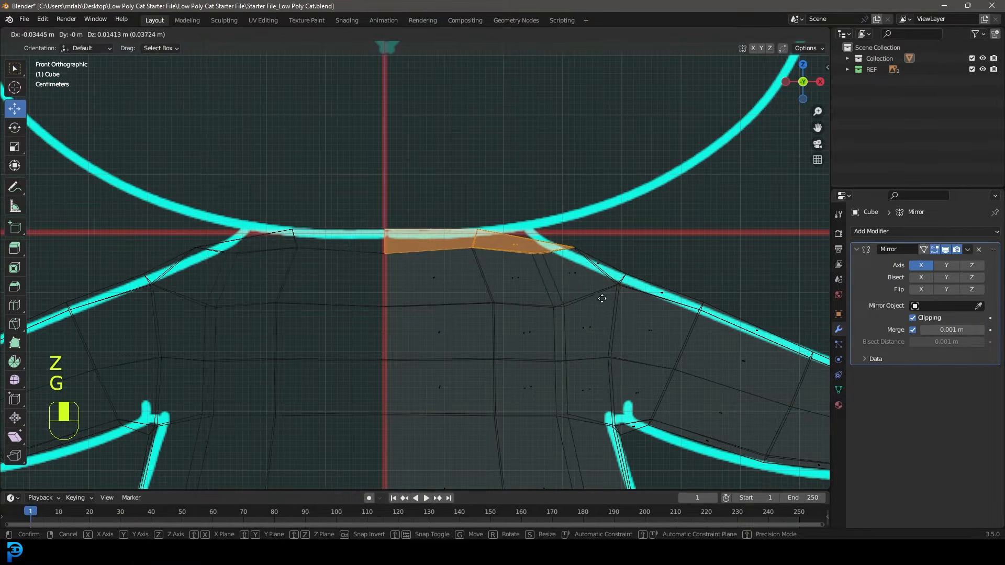
click(577, 289)
key(e)
click(598, 256)
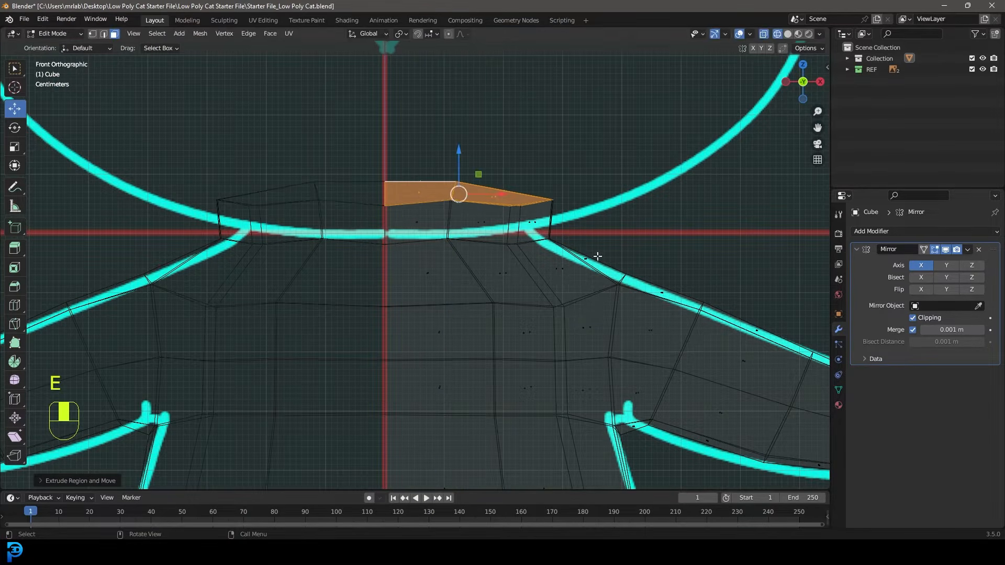
key(g)
click(589, 256)
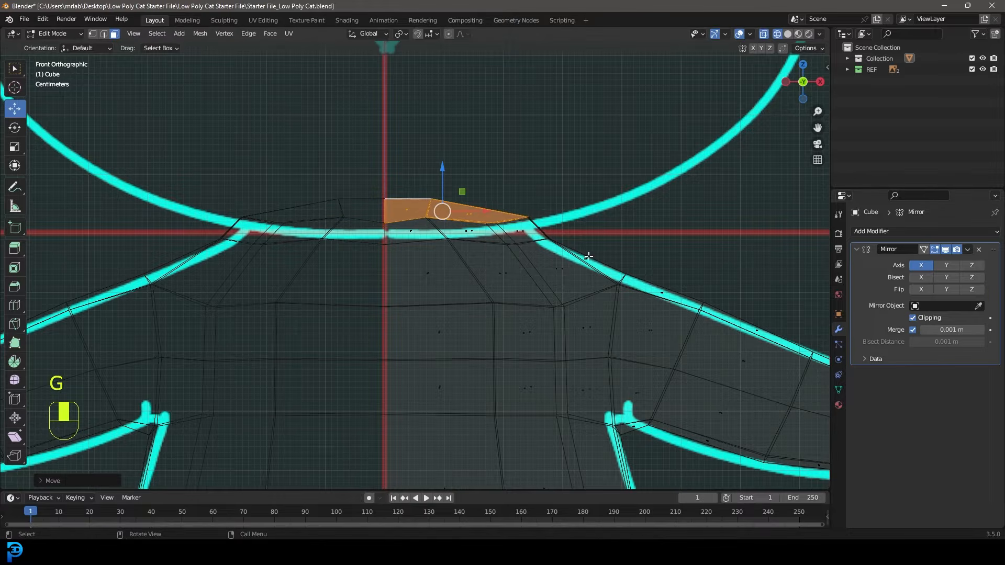
Delete the extruded faces on top of the neck to leave it open, and return to solid shading
key(x)
click(532, 241)
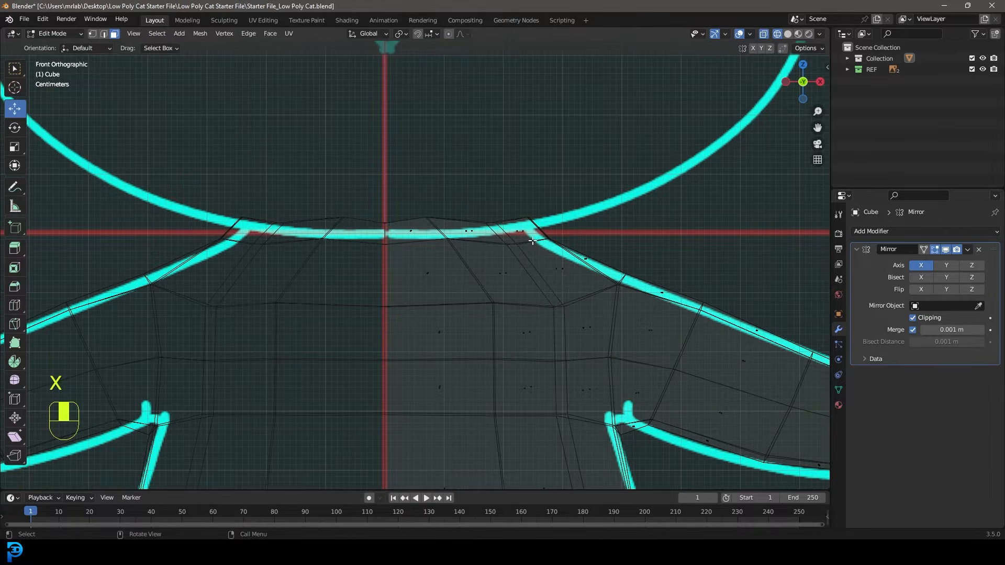
scroll(531, 242, down, 7)
key(z)
click(549, 274)
middle_drag(409, 254, 480, 304)
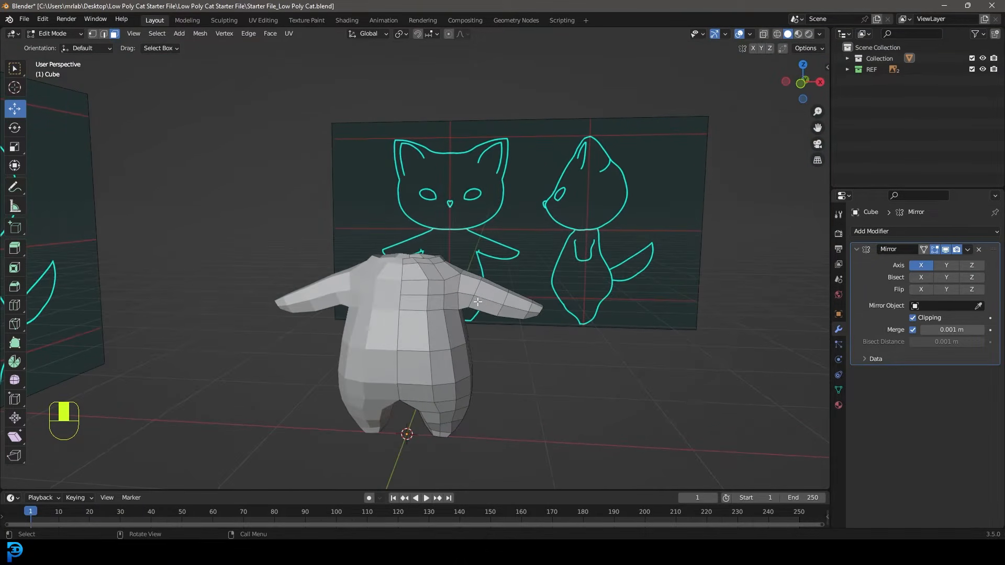
Return to Object Mode and apply Shade Smooth to the cat body
key(Tab)
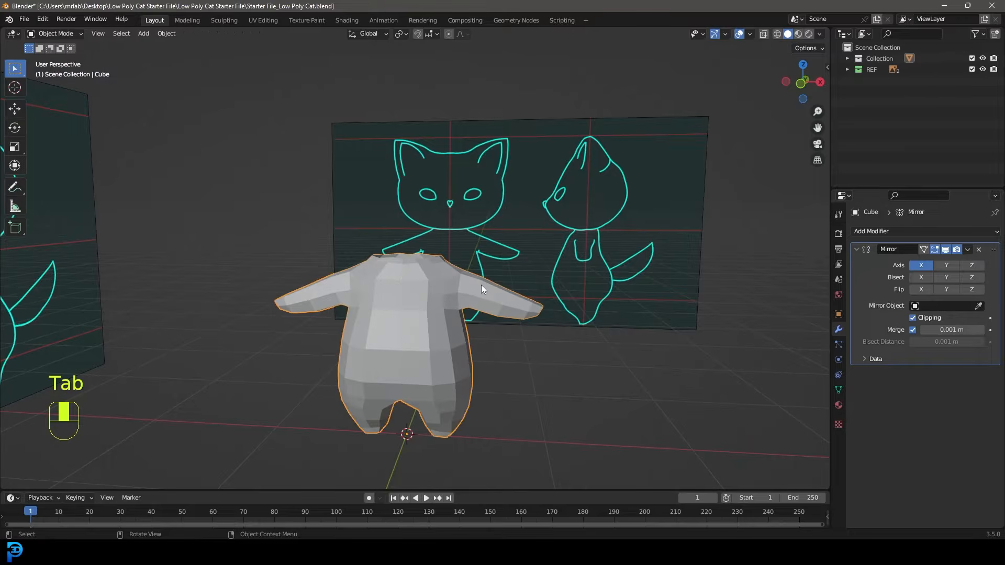
click(64, 34)
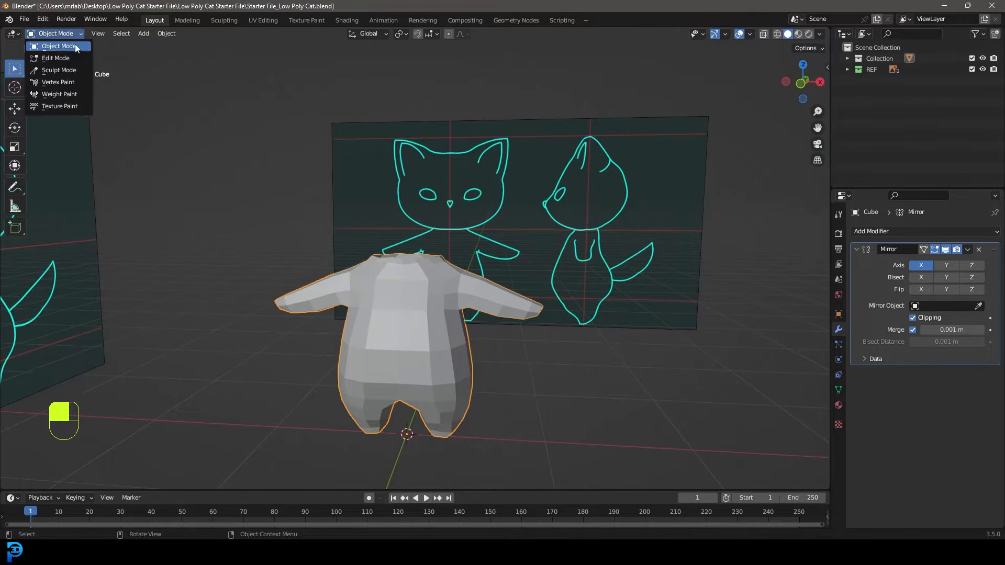
click(76, 47)
middle_drag(459, 279, 440, 275)
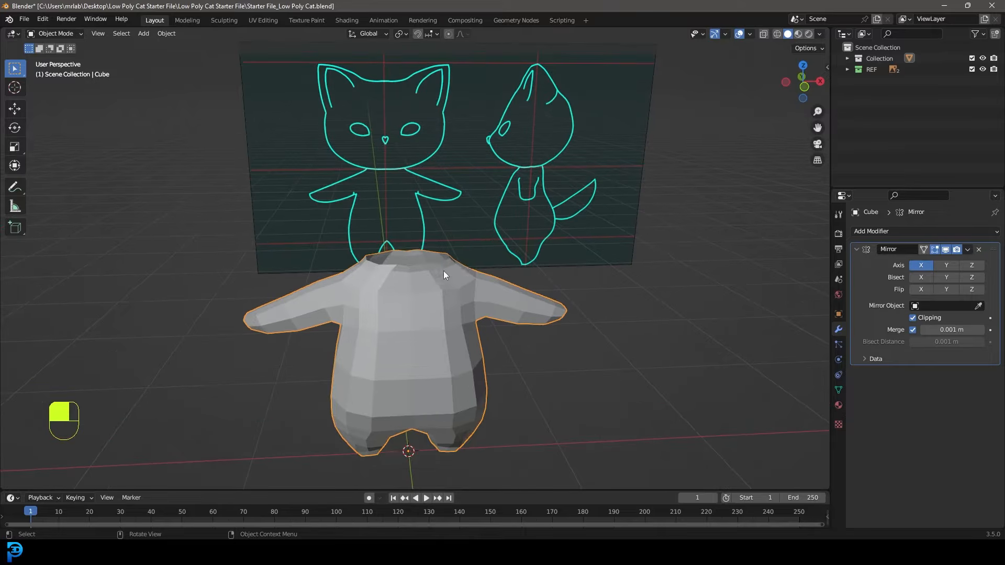
right_click(451, 262)
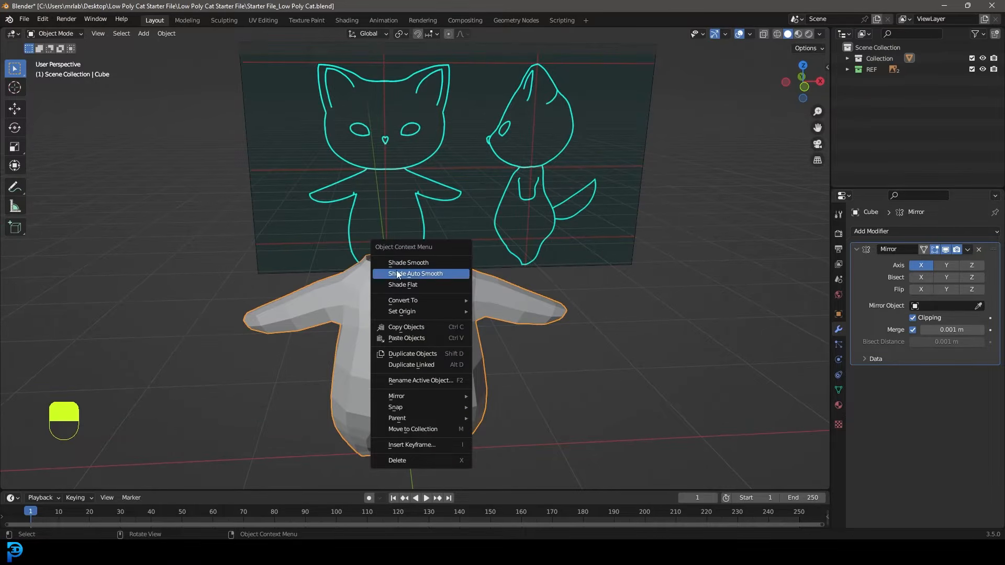
click(413, 262)
middle_drag(413, 262, 525, 308)
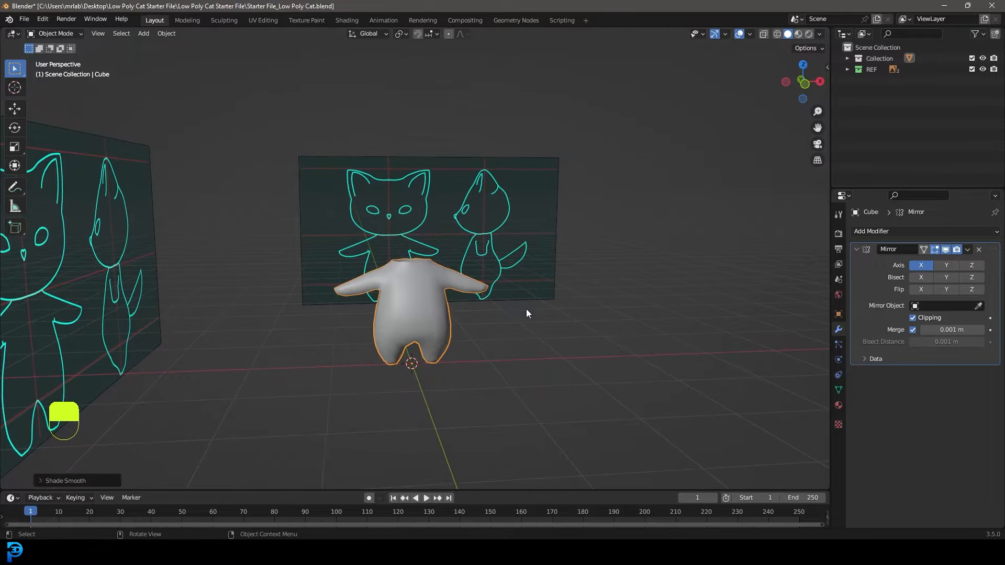
Compare the smoothed body with the reference in front view and save the Blender file
key(KP_1)
shift+middle_drag(431, 289, 460, 302)
scroll(460, 303, up, 2)
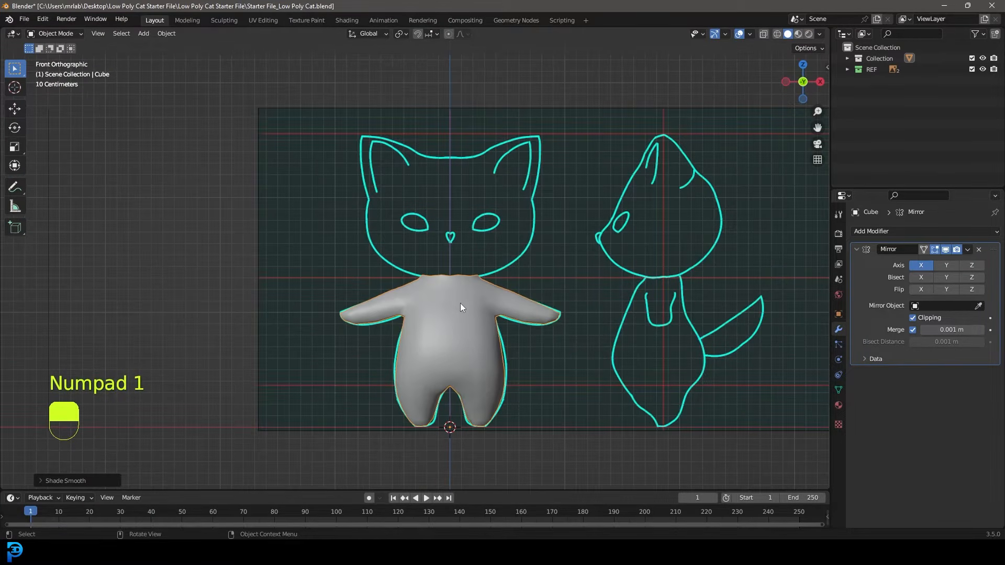
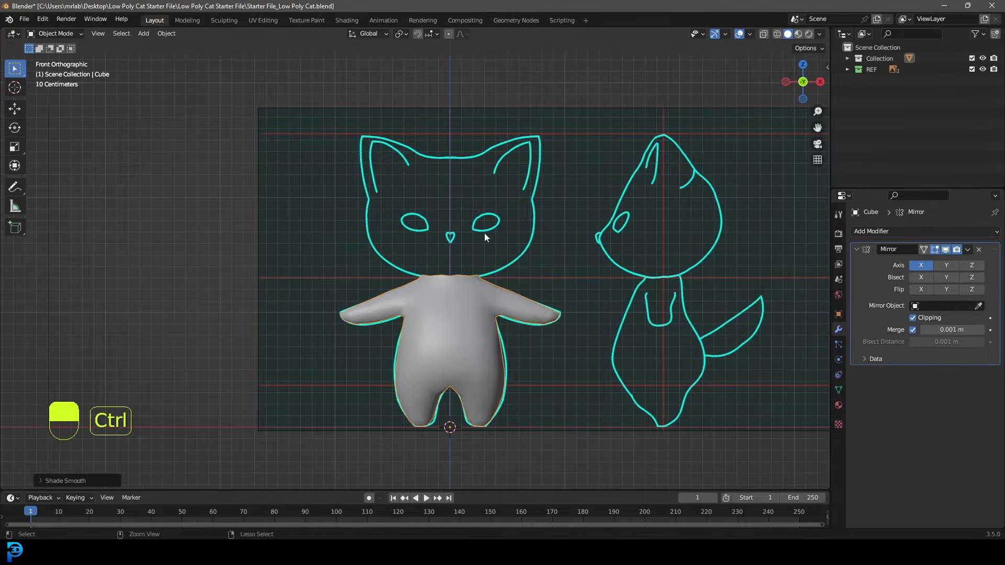
key(ctrl+s)
key(ctrl+s)
key(ctrl+s)
key(ctrl+s)
shift+middle_drag(548, 269, 475, 249)
key(ctrl+s)
key(ctrl+s)
scroll(399, 262, up, 2)
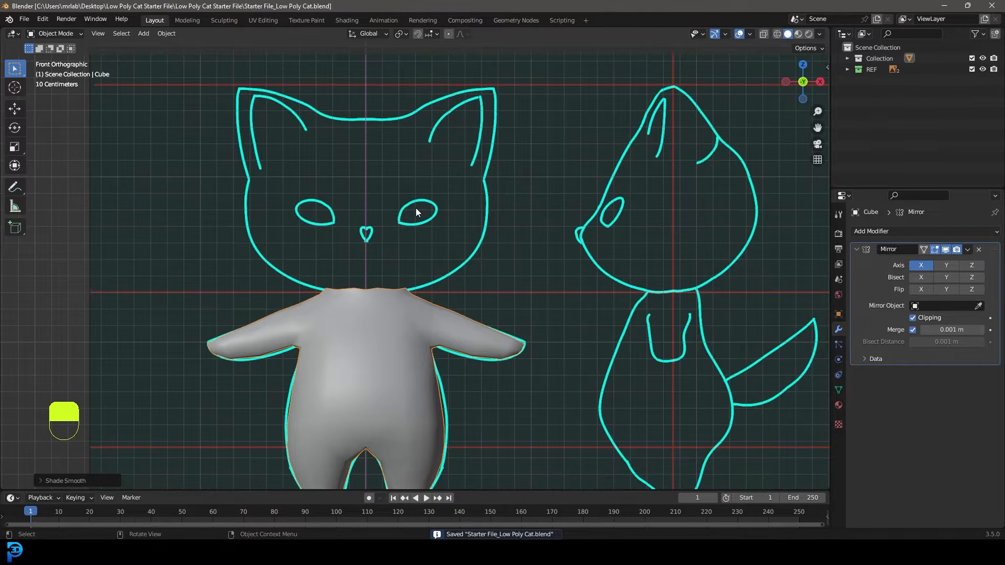
key(KP_1)
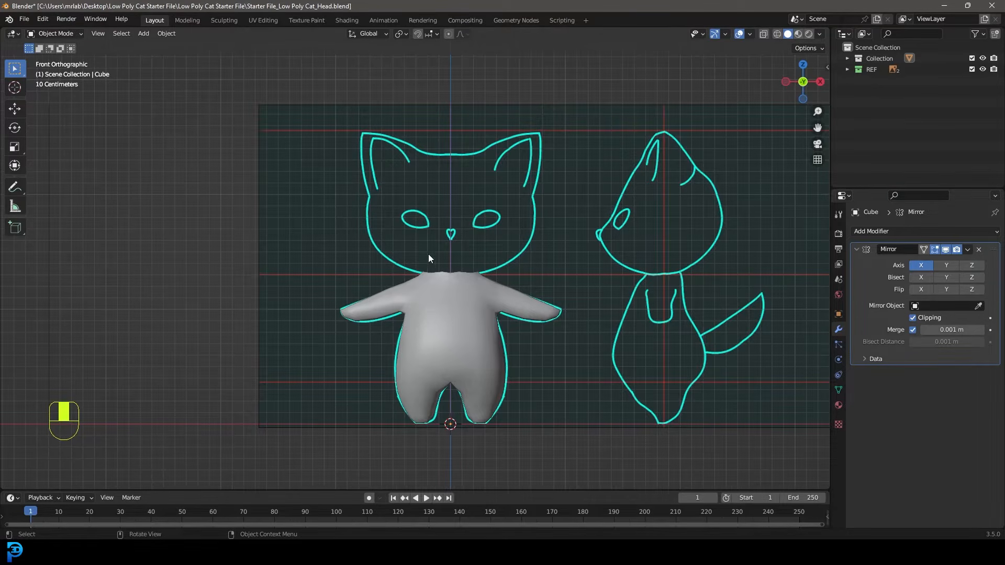
scroll(426, 255, down, 1)
key(shift+a)
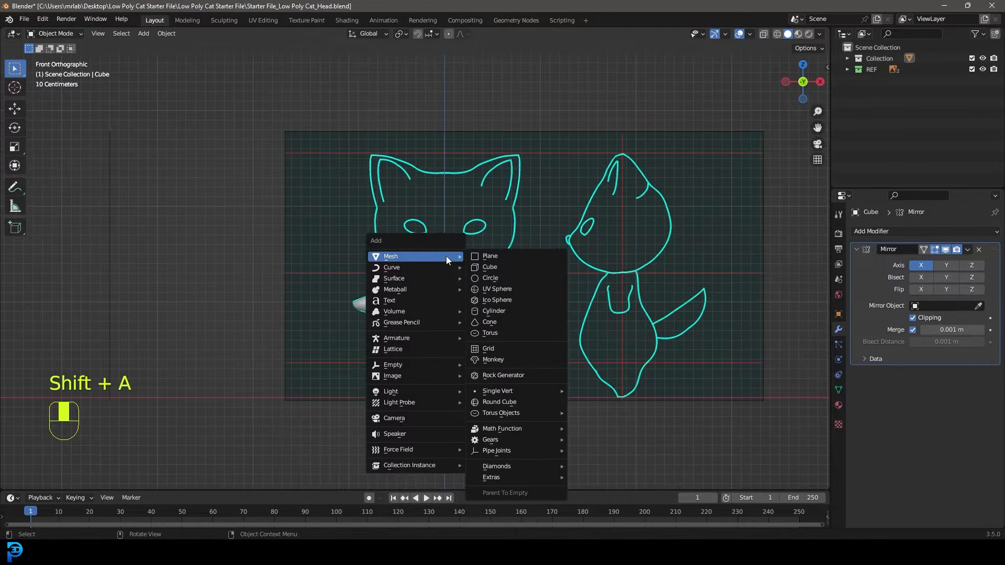
click(500, 269)
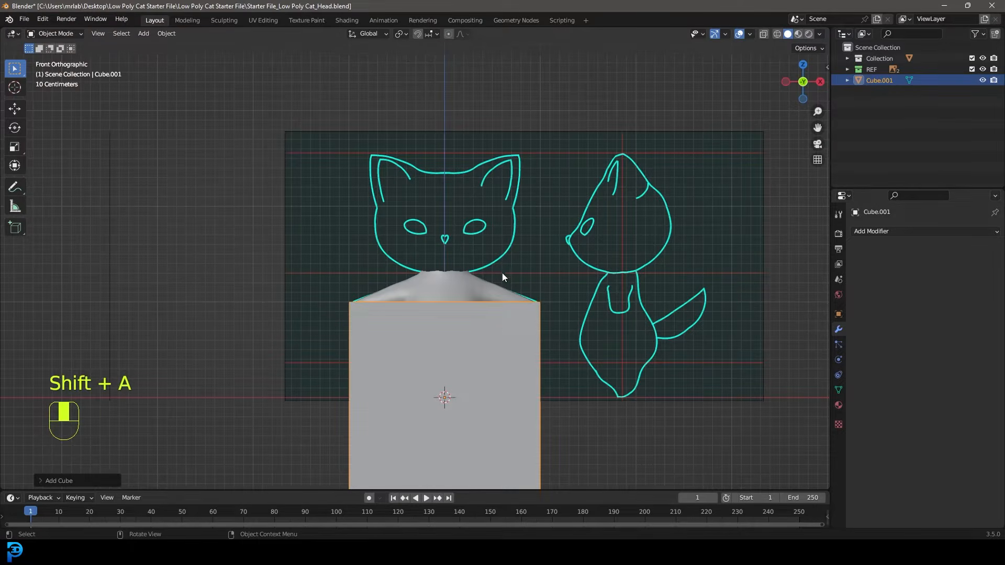
key(x)
click(437, 307)
Place the 3D cursor in empty space away from the cat body
shift+middle_drag(482, 295, 476, 303)
scroll(471, 303, up, 3)
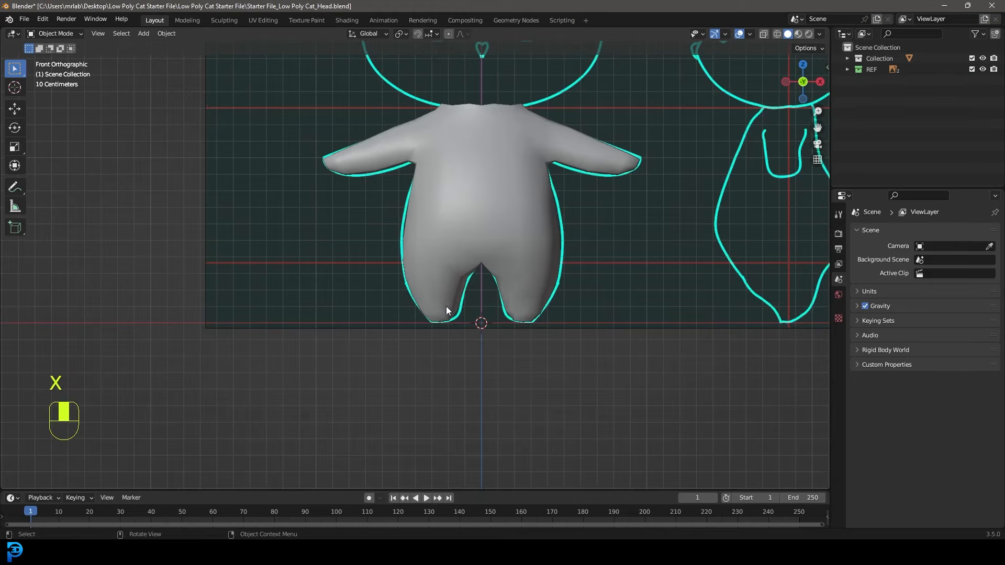
scroll(482, 330, up, 2)
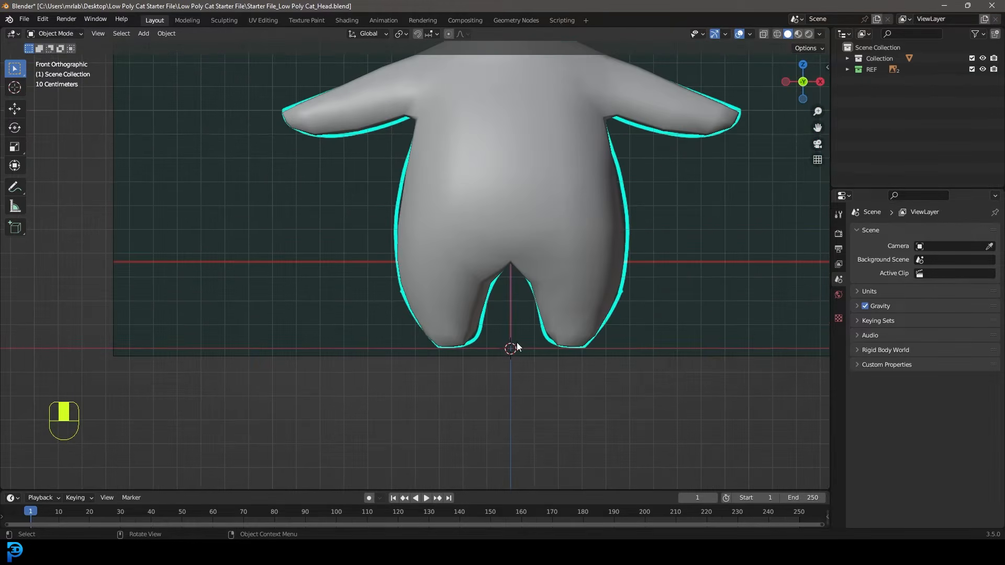
middle_drag(513, 353, 472, 334)
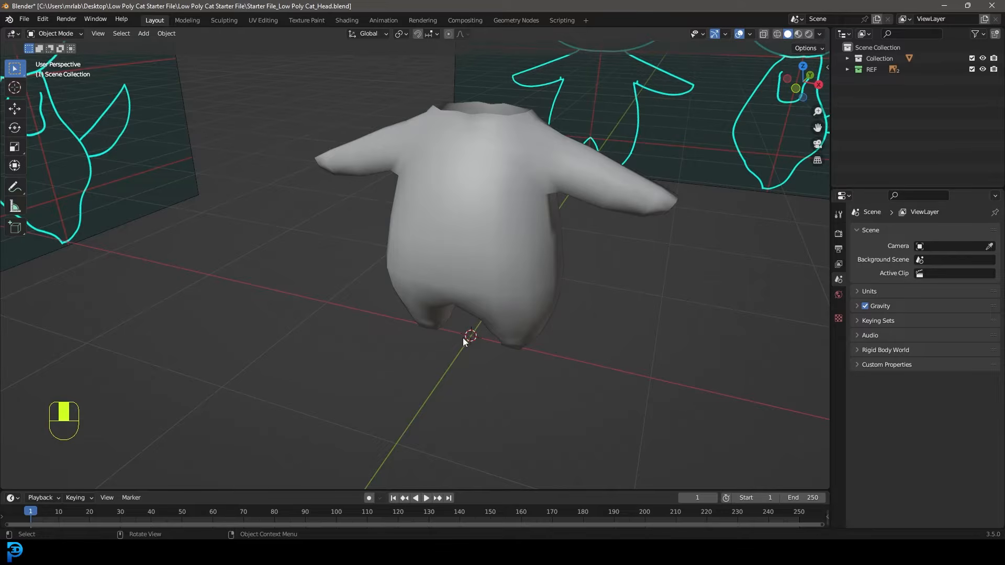
middle_drag(462, 337, 479, 335)
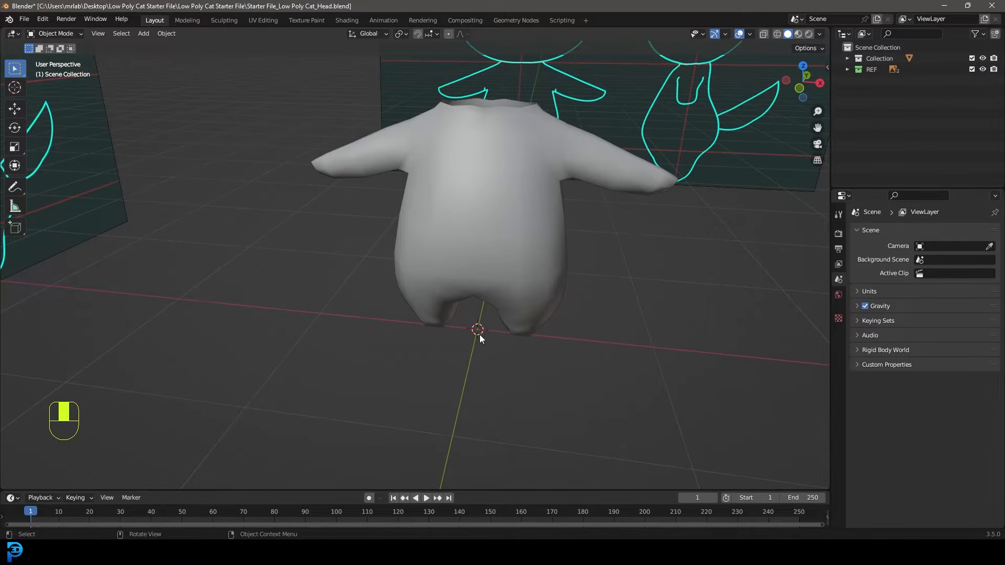
key(shift+s)
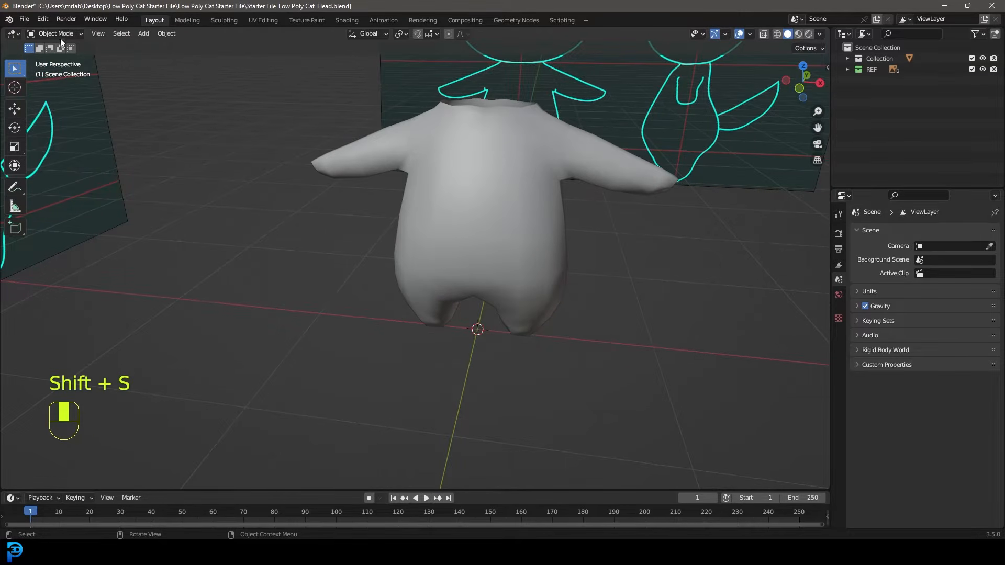
click(15, 87)
click(206, 110)
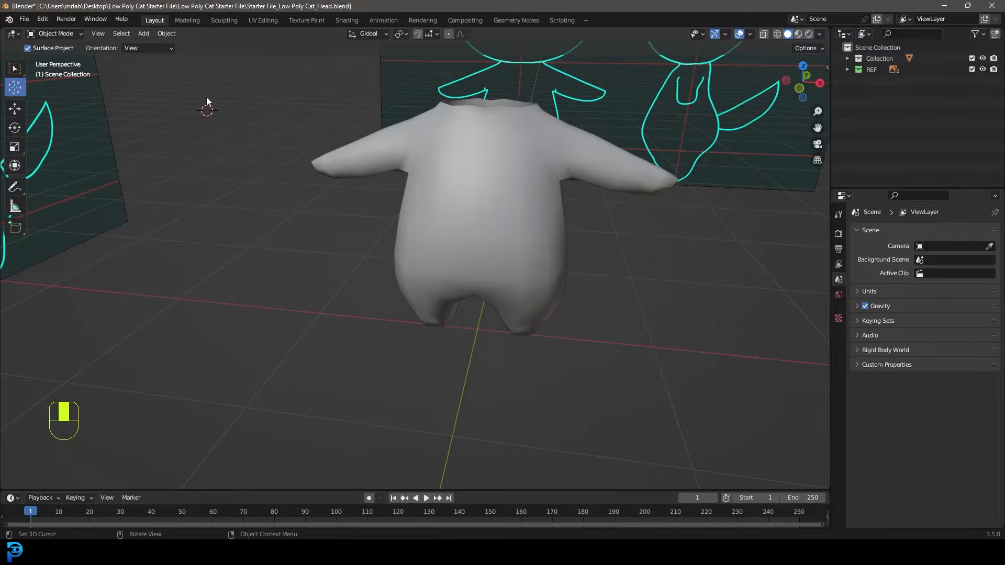
Switch to the Move tool and snap the 3D cursor to the world origin
click(15, 109)
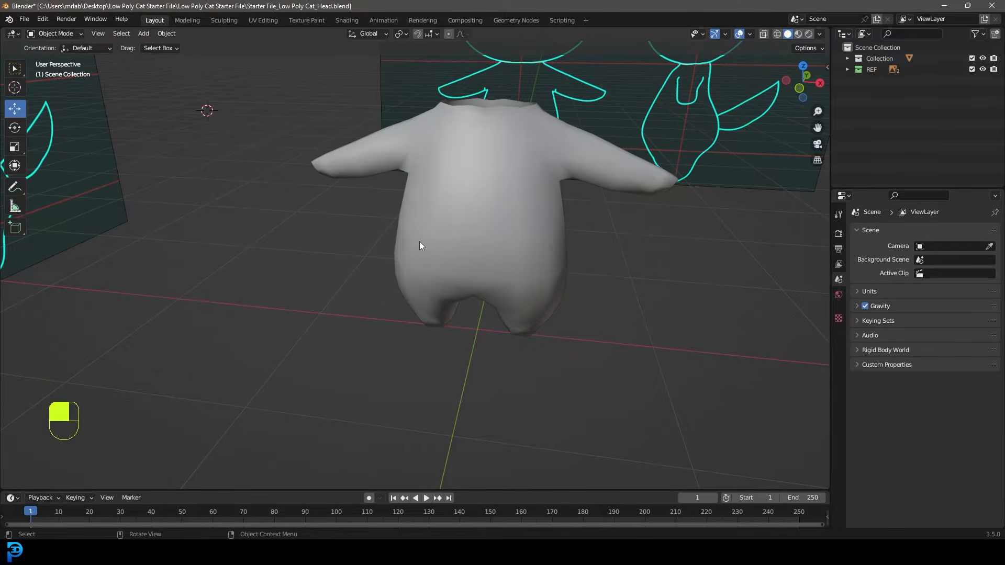
key(shift)
key(shift+s)
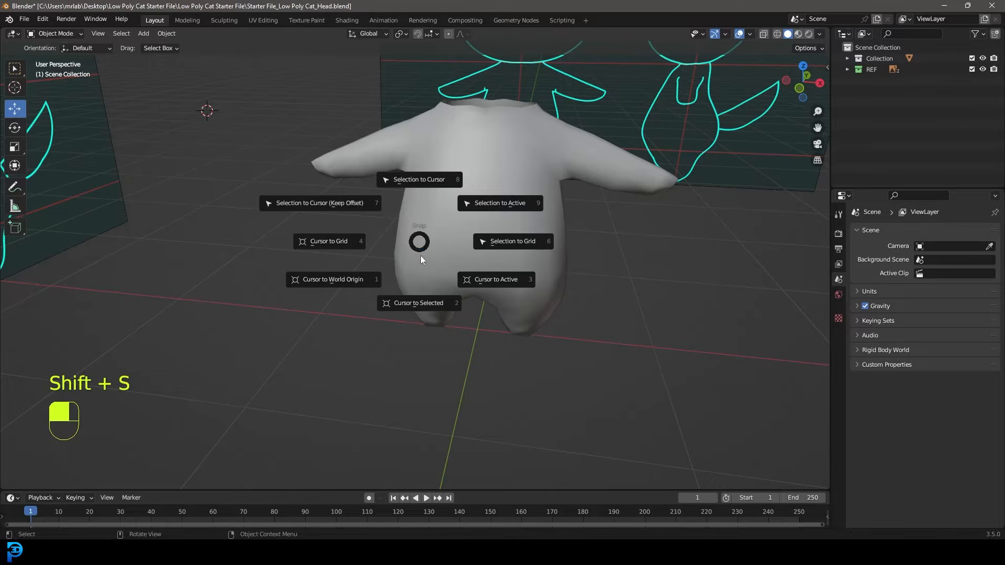
click(343, 280)
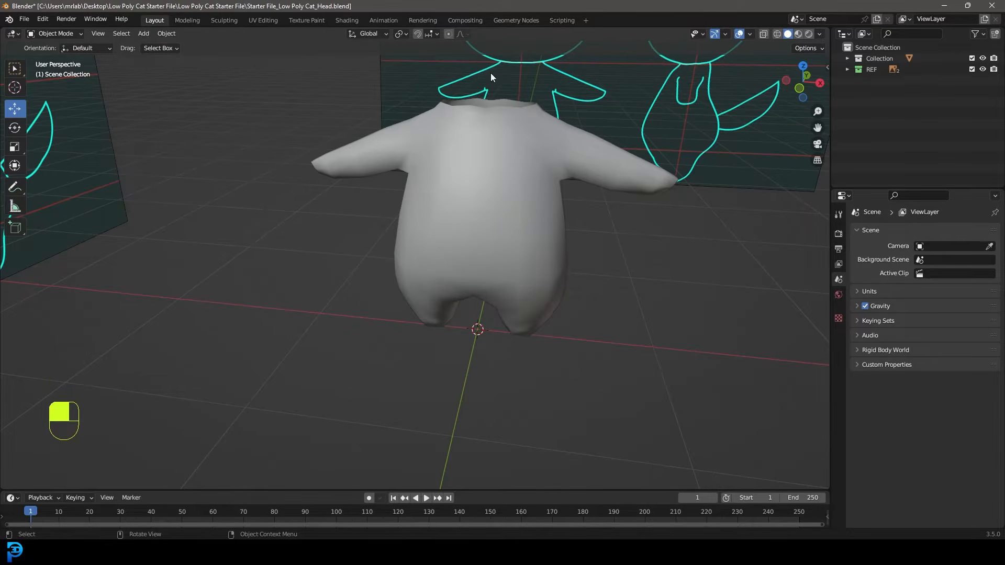
Add a new cube mesh at the world origin in front view as the base for the head
scroll(495, 79, down, 5)
middle_drag(495, 79, 472, 242)
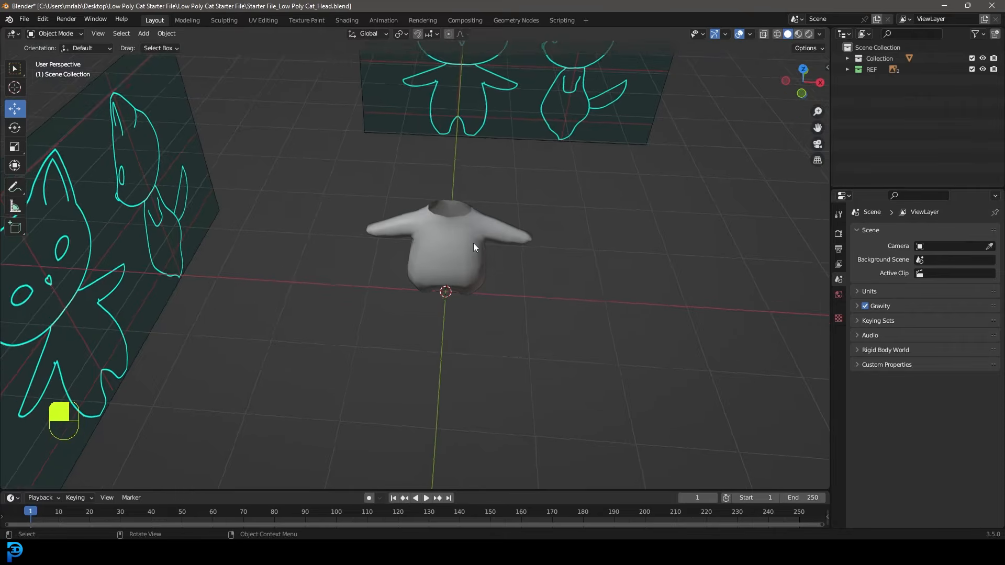
key(KP_1)
scroll(474, 243, up, 5)
key(shift+a)
mouse_move(445, 162)
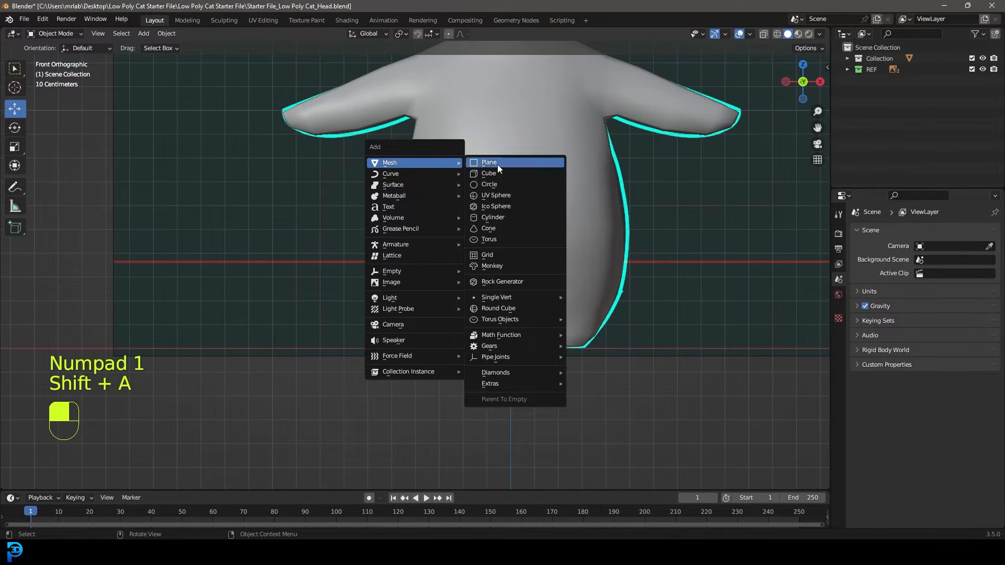
click(518, 174)
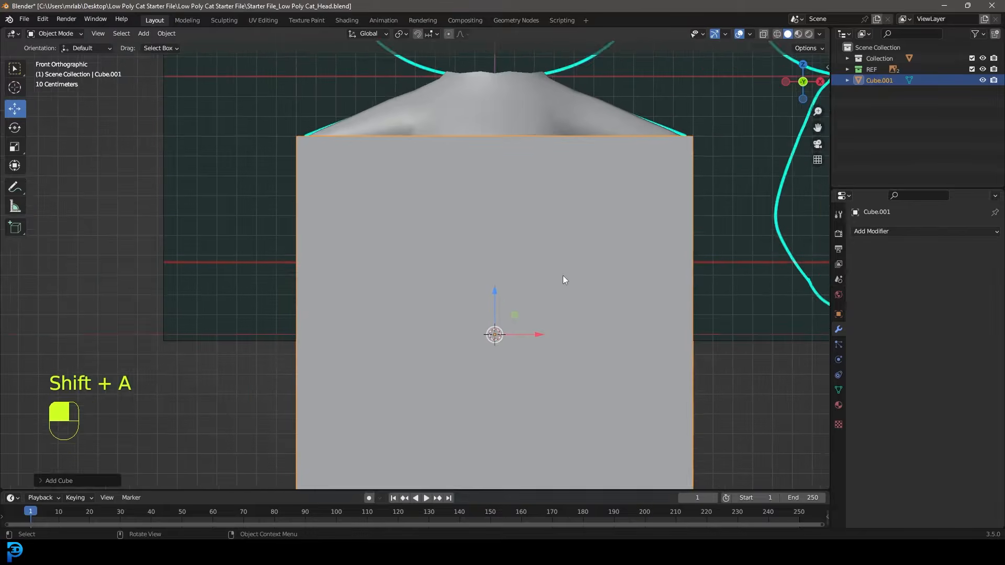
scroll(570, 268, down, 1)
scroll(576, 264, down, 3)
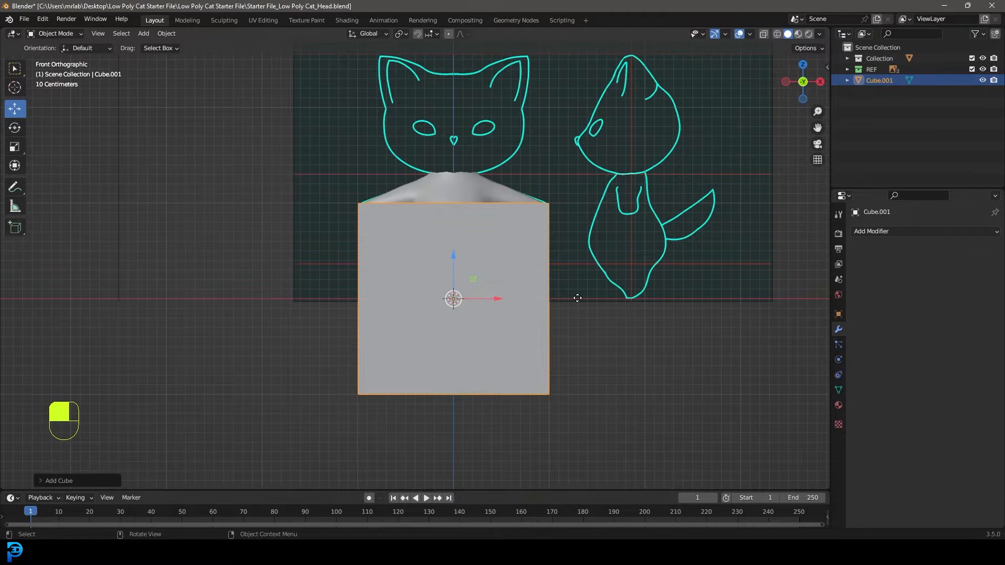
Move the cube up along Z over the front-view head outline and scale it down to roughly the head's width
key(g)
key(z)
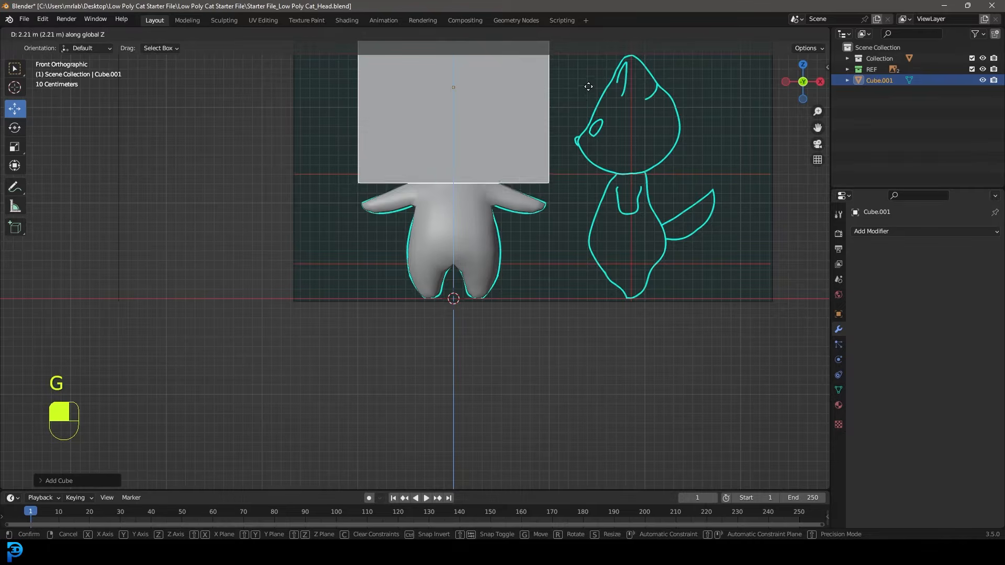
click(584, 106)
scroll(628, 268, up, 1)
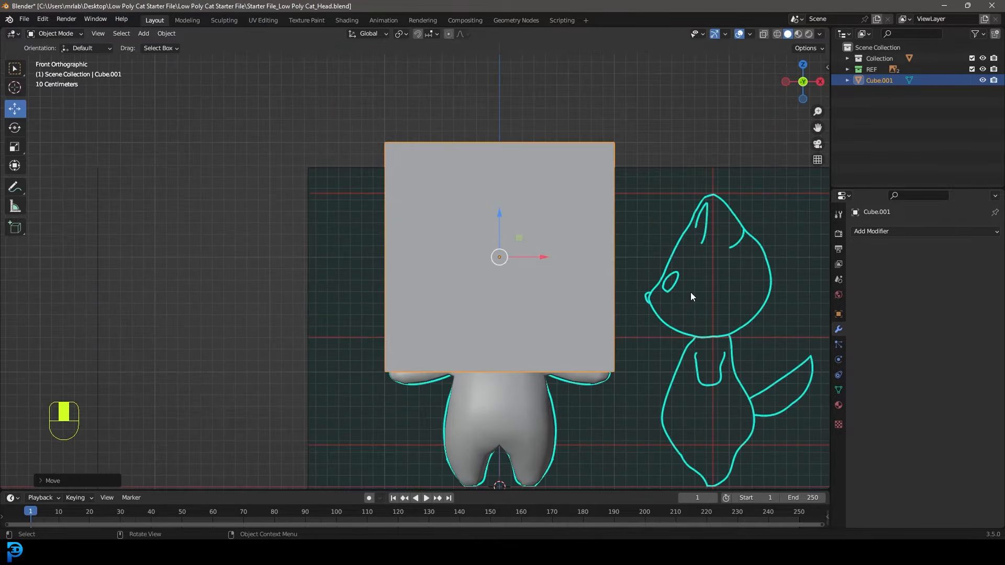
key(s)
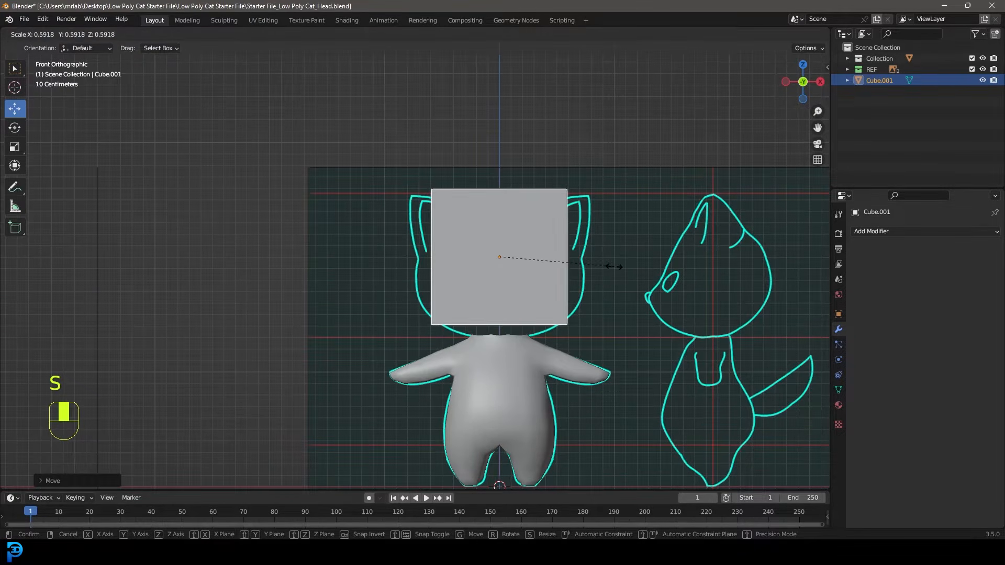
click(640, 279)
scroll(603, 251, up, 2)
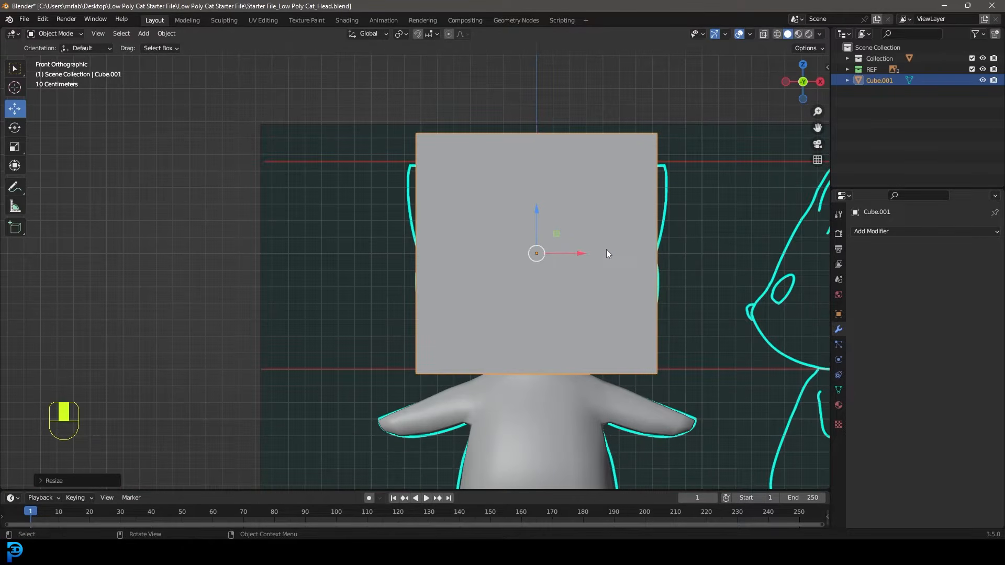
Display the scene in wireframe and fine-tune the cube's overall scale against the front-view head outline
key(z)
key(shift+z)
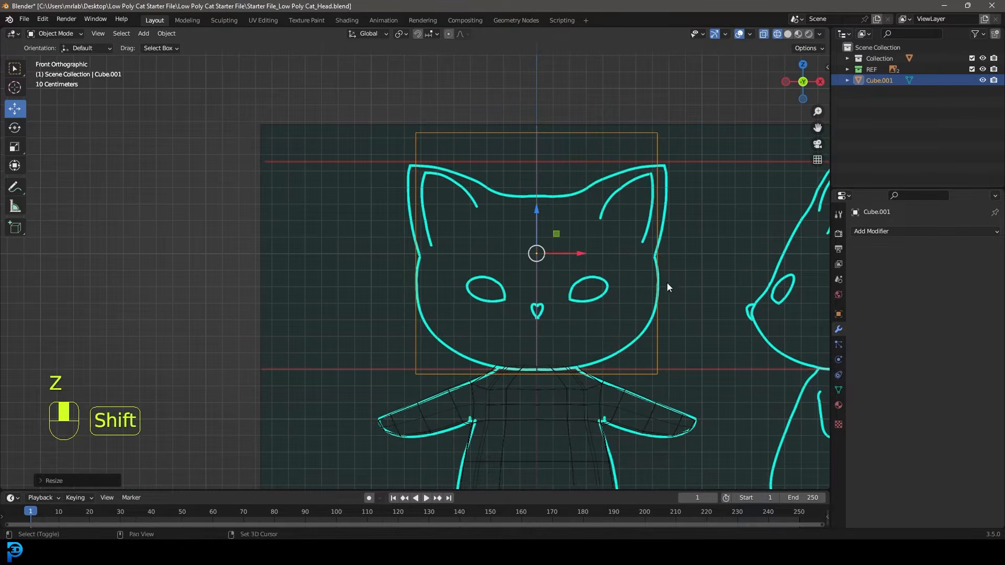
shift+middle_drag(666, 283, 629, 288)
key(s)
click(689, 302)
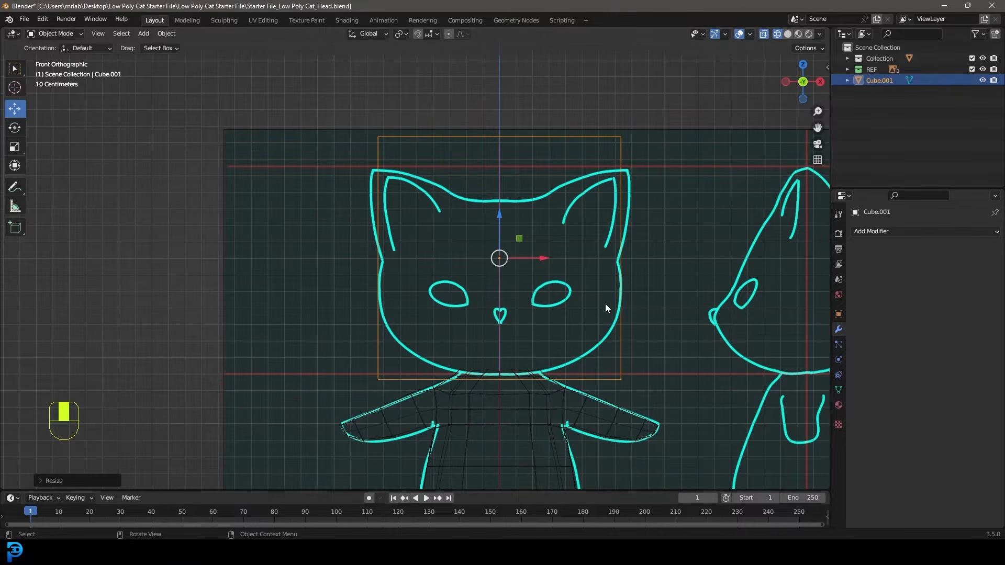
In Edit Mode, lower the cube's top vertices about 0.39 m along Z to the crown line between the ears
key(Tab)
scroll(537, 255, down, 2)
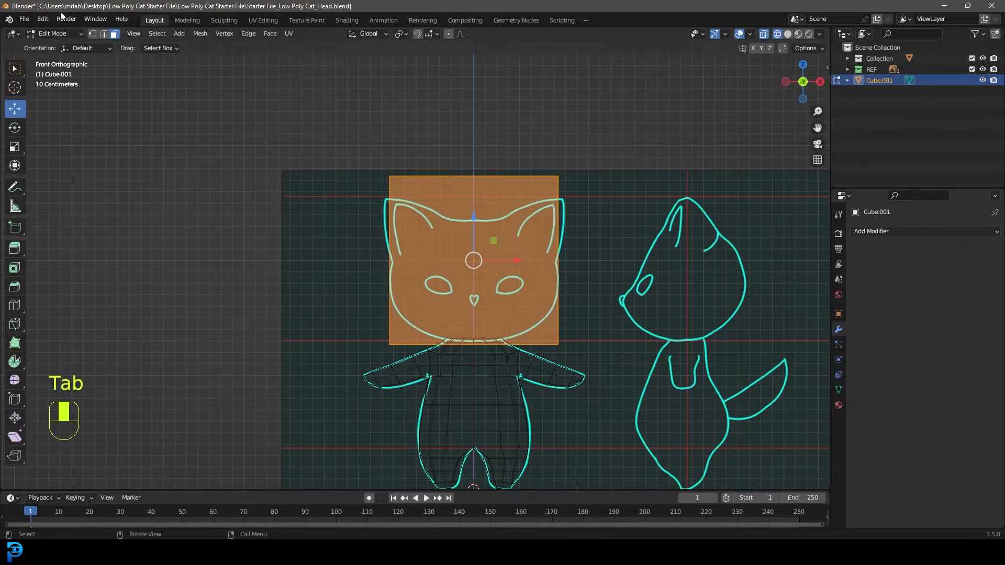
click(52, 33)
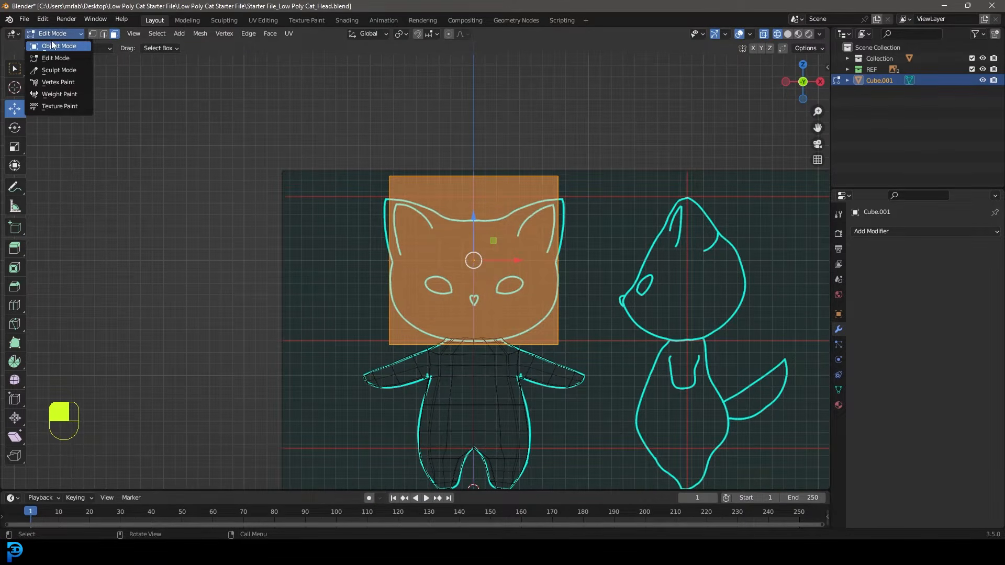
click(63, 58)
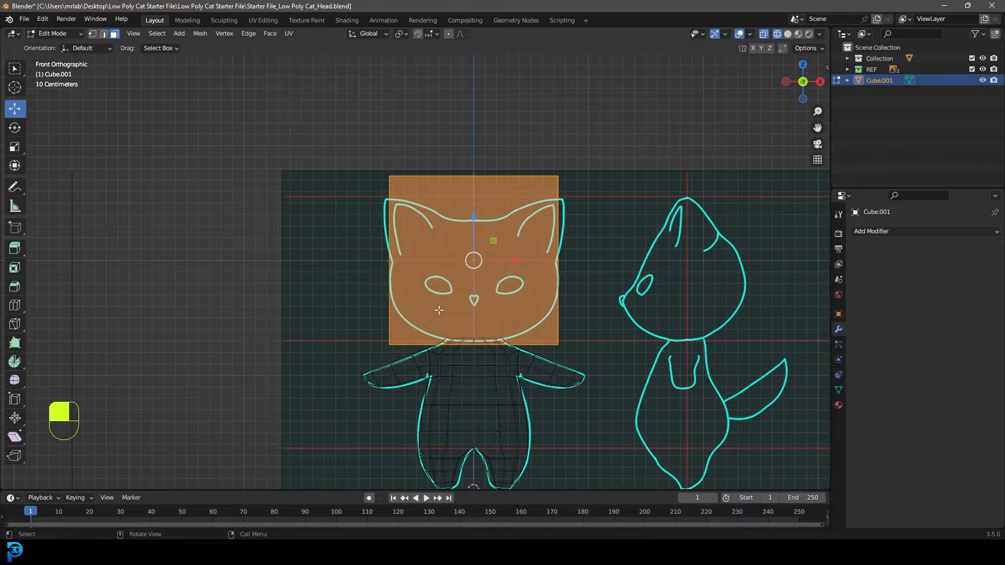
click(94, 34)
drag(275, 97, 700, 262)
mouse_move(546, 198)
middle_down()
mouse_move(523, 194)
mouse_move(563, 199)
middle_up()
key(KP_1)
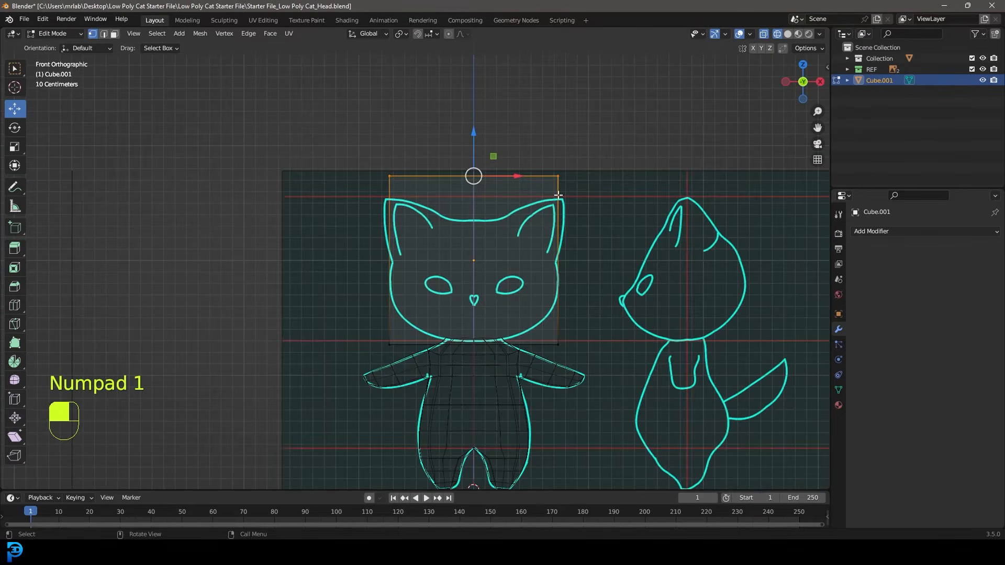
key(g)
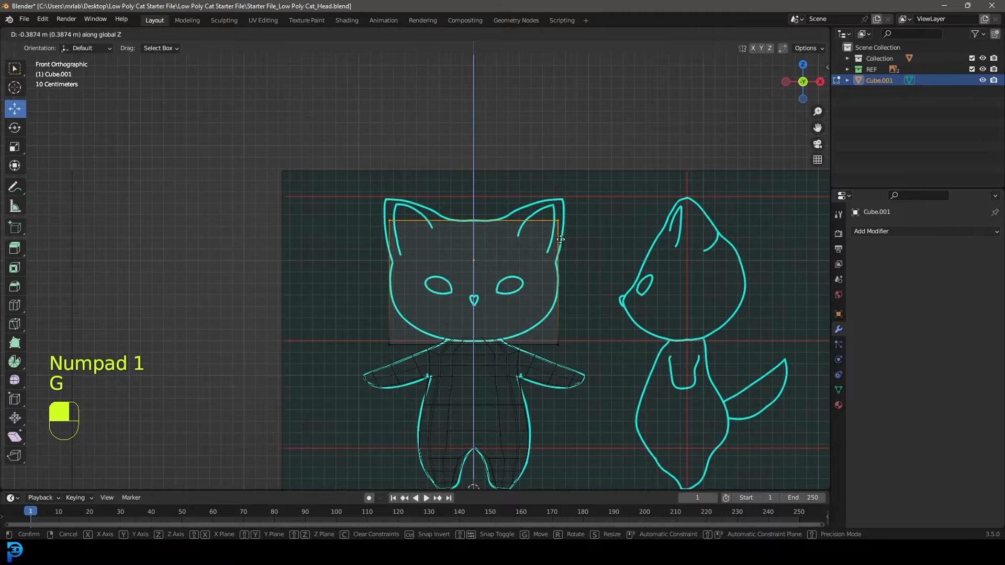
click(561, 239)
Raise the cube's bottom vertices about 0.03 m along Z to meet the chin line
scroll(583, 398, up, 3)
drag(744, 450, 266, 330)
key(g)
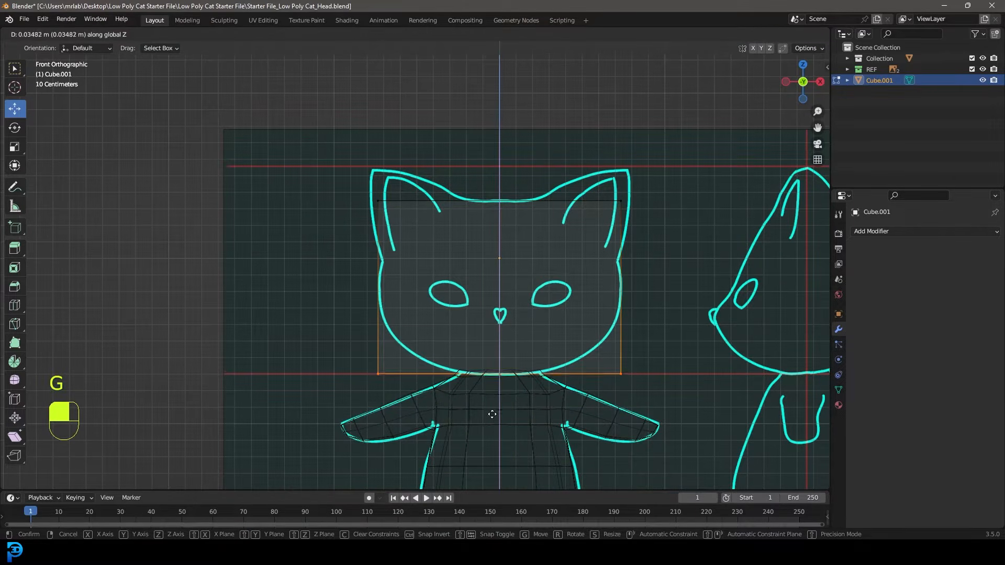
click(491, 415)
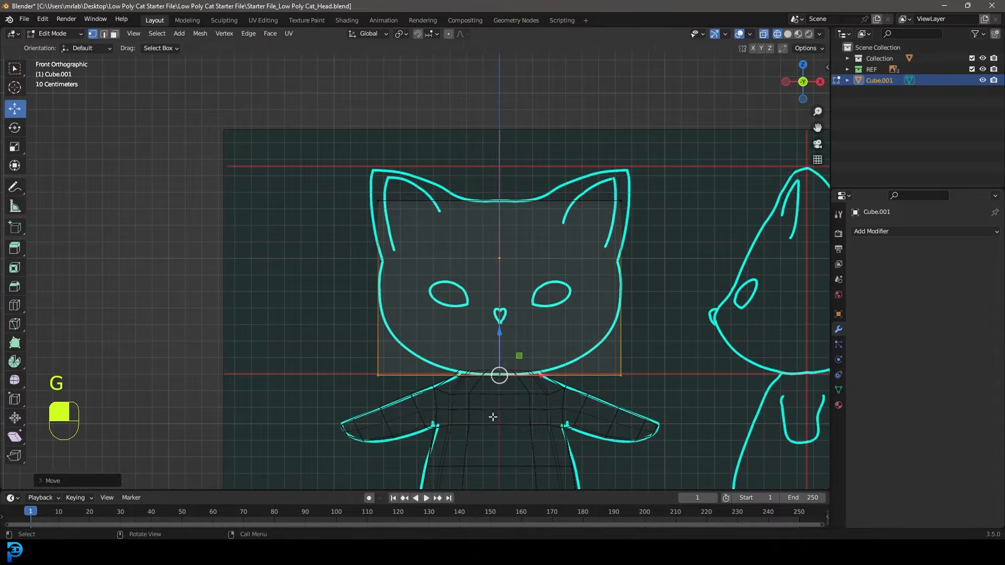
Select the whole head mesh and fine-tune its scale along X to the width of the head outline
scroll(546, 331, down, 3)
key(a)
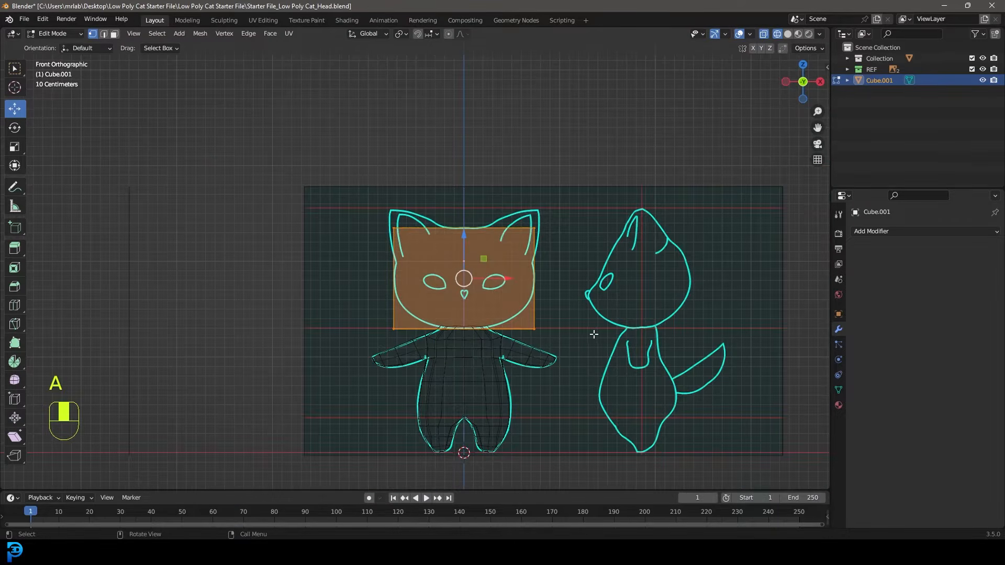
scroll(593, 334, up, 3)
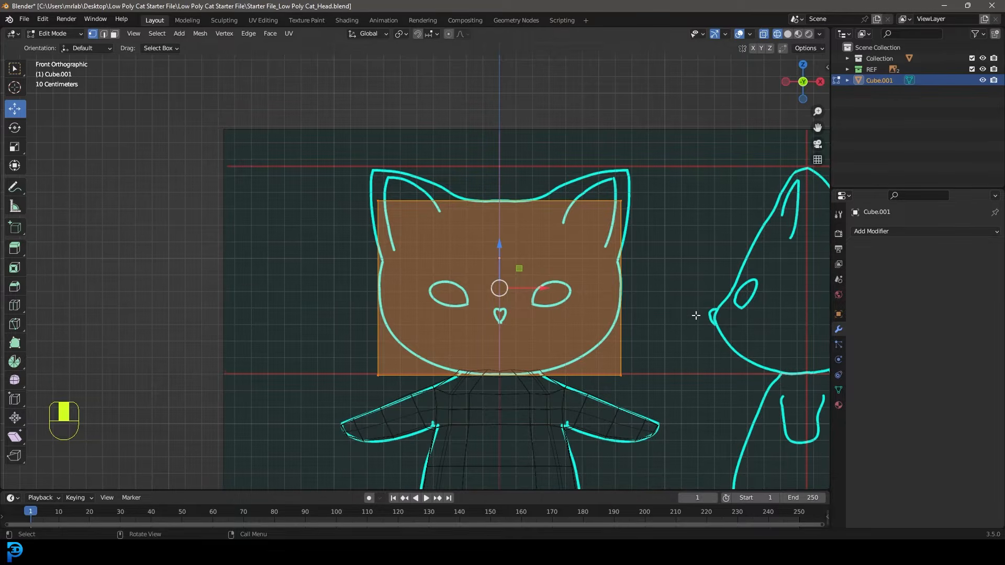
key(s)
key(x)
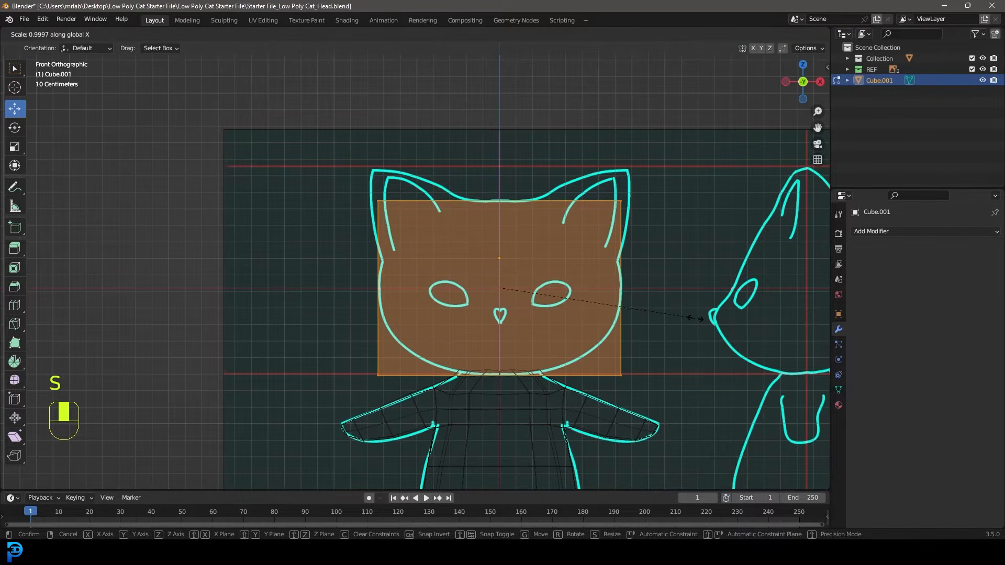
click(696, 319)
scroll(544, 207, down, 2)
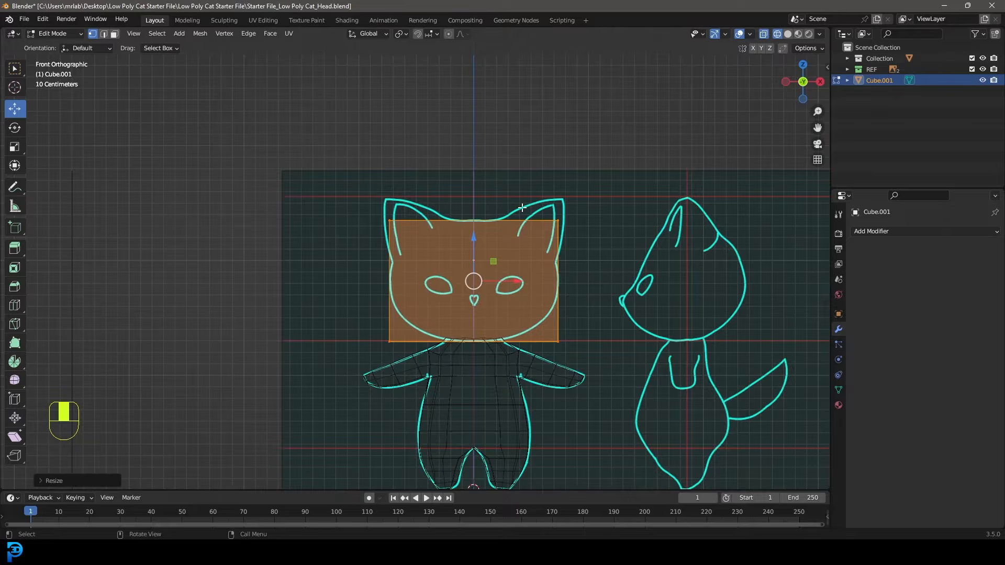
Add a centred vertical loop cut that divides the head cube into left and right halves
scroll(482, 206, up, 3)
key(ctrl+r)
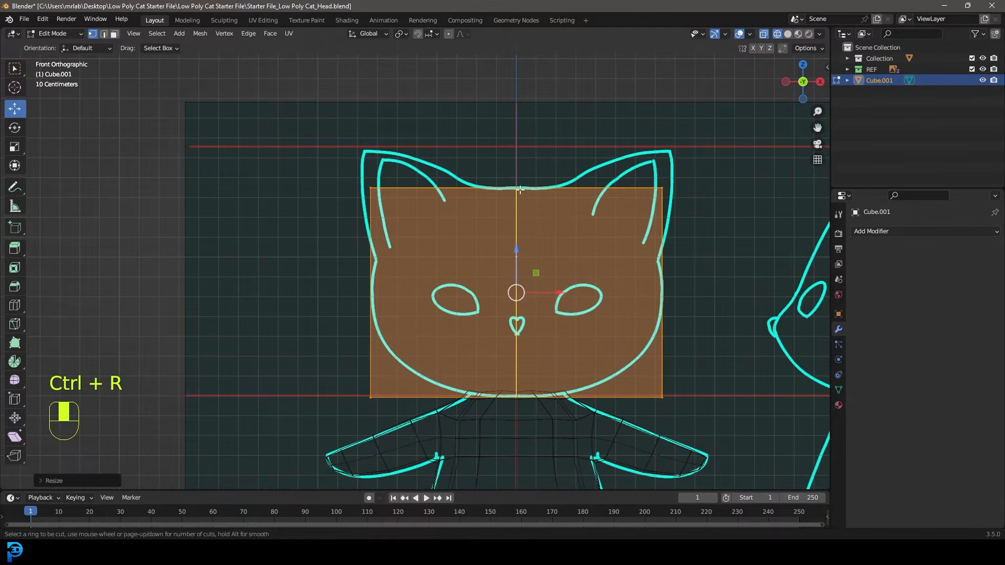
middle_drag(516, 195, 496, 237)
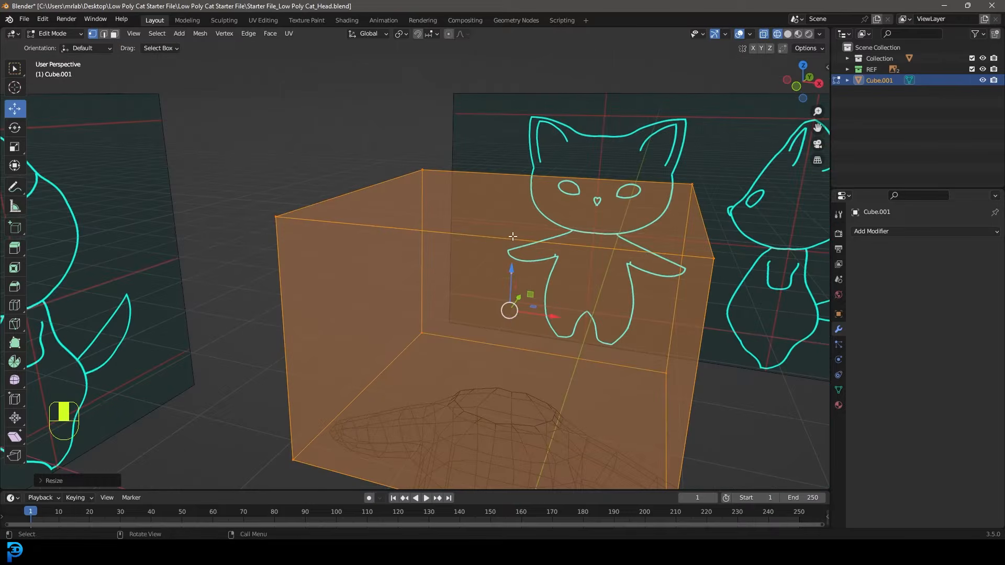
key(ctrl+r)
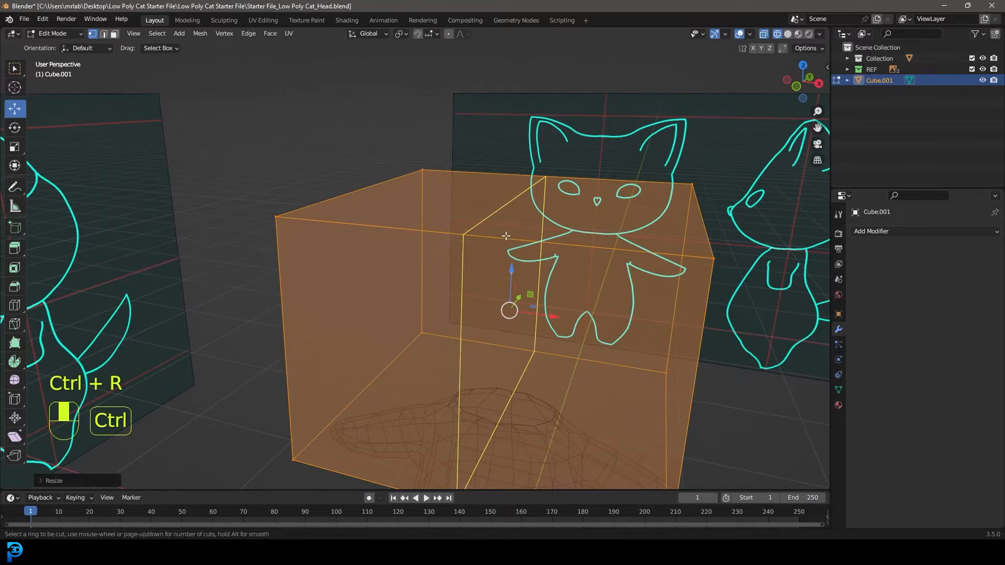
click(469, 236)
right_click(470, 237)
Add a centred horizontal loop cut around the head cube at mid-height
scroll(531, 251, down, 4)
middle_drag(505, 258, 571, 240)
key(ctrl+r)
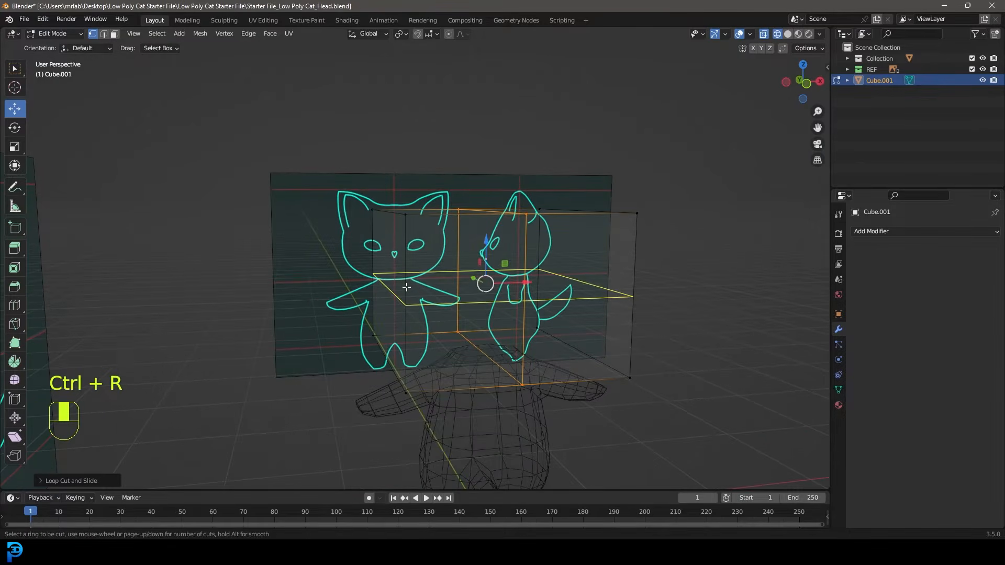
click(406, 287)
right_click(406, 286)
middle_drag(406, 286, 422, 334)
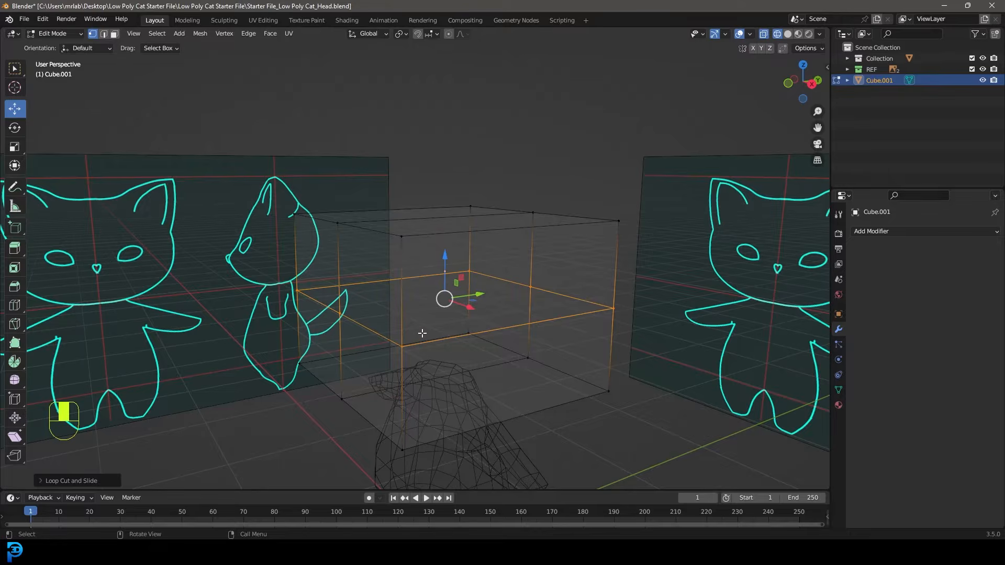
In right side view, scale the whole head mesh along Y by about 0.71 to match the profile outline's depth
key(KP_3)
drag(254, 395, 586, 130)
scroll(567, 239, up, 3)
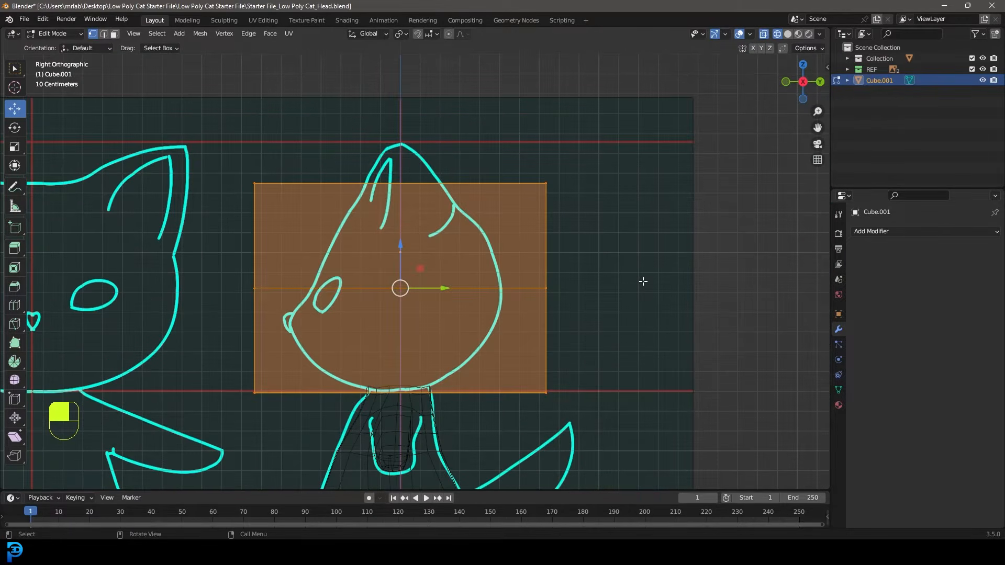
key(s)
key(y)
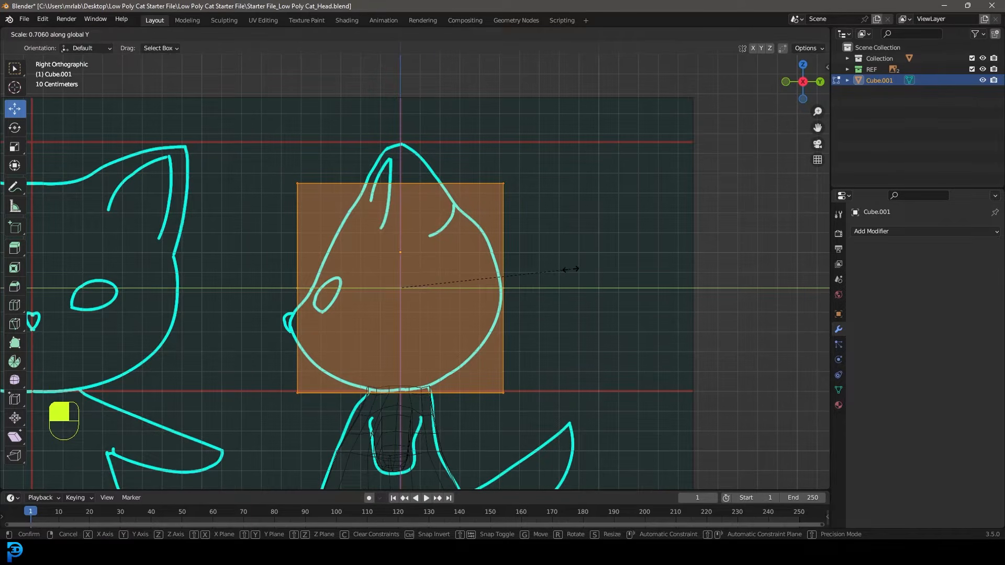
click(572, 270)
scroll(307, 343, up, 1)
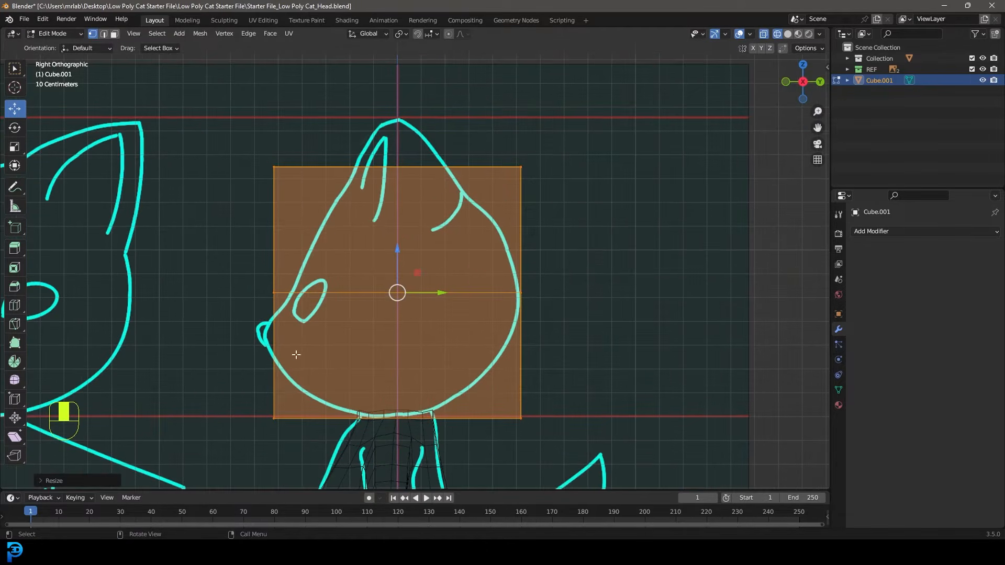
Move the top front vertices back along Y to meet the forehead outline at the base of the ear
drag(182, 114, 294, 191)
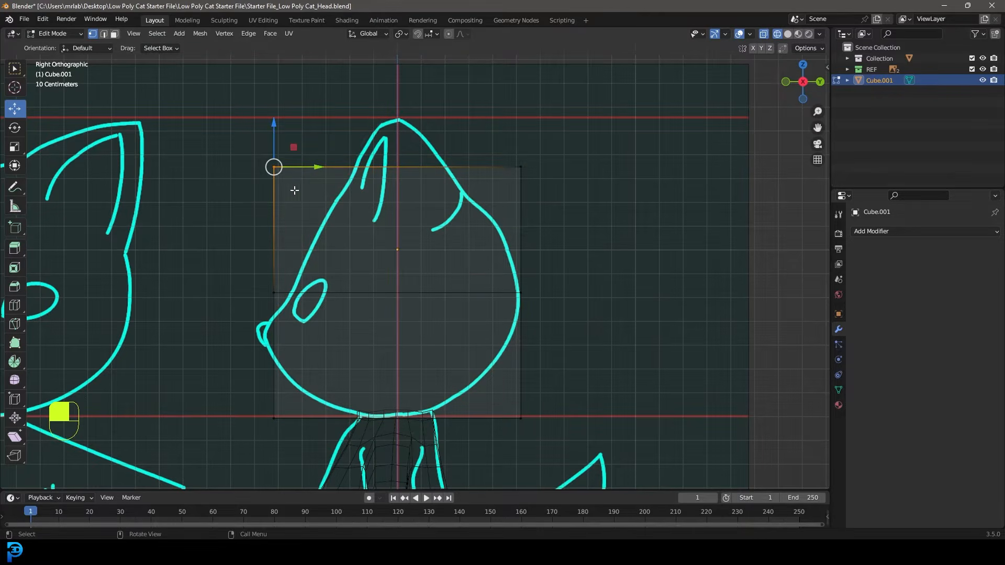
key(g)
key(y)
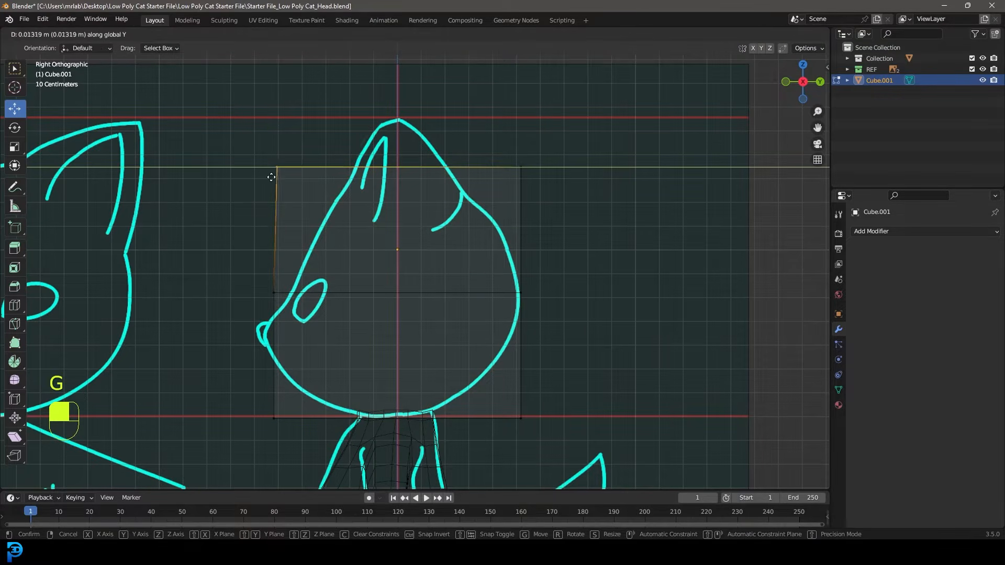
click(341, 184)
Move the bottom front vertices about 0.33 m and the bottom rear vertices about 0.38 m inward along Y to the neck edges
shift+middle_drag(375, 261, 396, 167)
drag(362, 348, 265, 307)
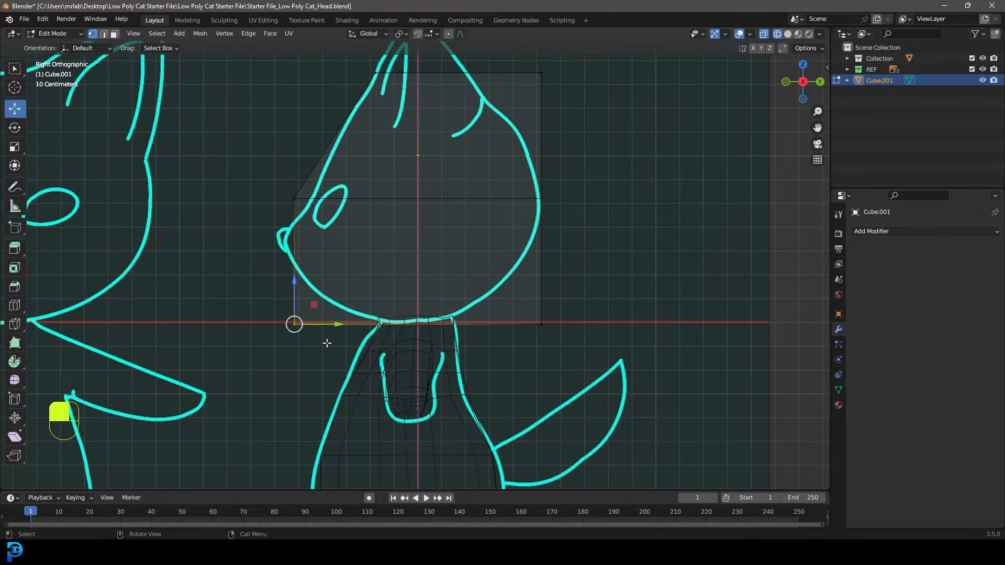
key(g)
key(y)
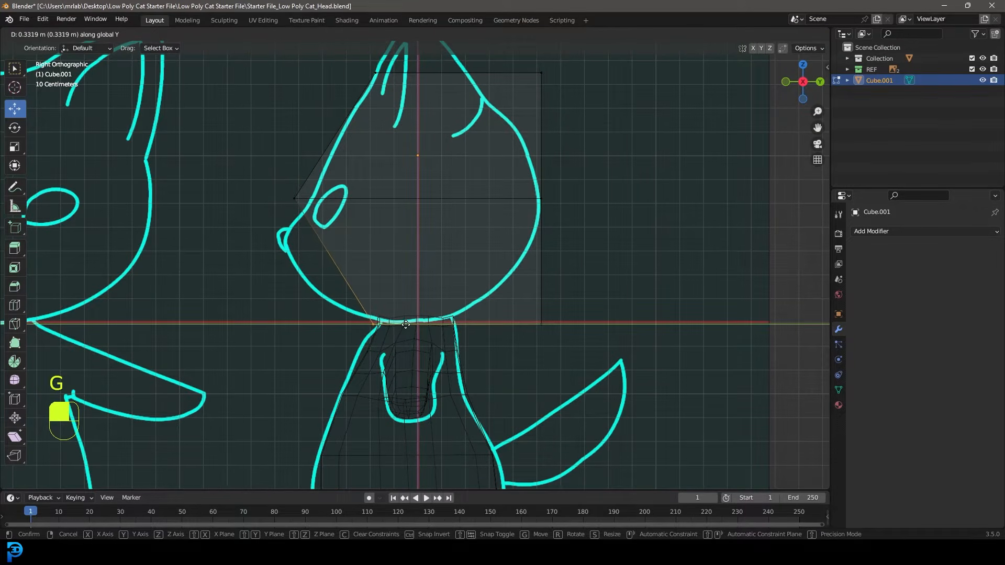
click(407, 321)
drag(595, 372, 491, 295)
key(g)
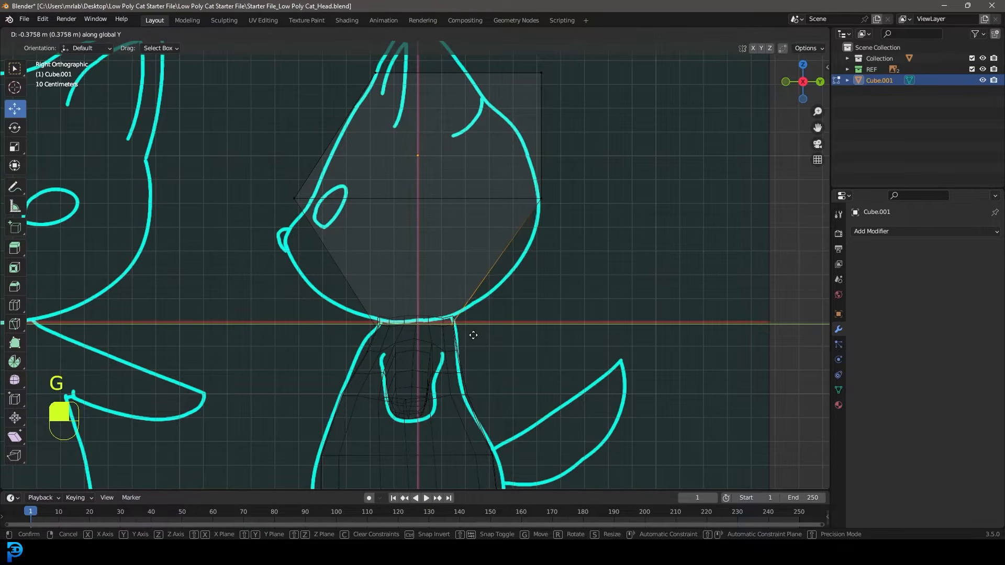
click(471, 331)
Move the top rear vertices about 0.33 m forward along Y to the back outline of the ear
shift+middle_drag(492, 258, 448, 377)
drag(526, 223, 462, 159)
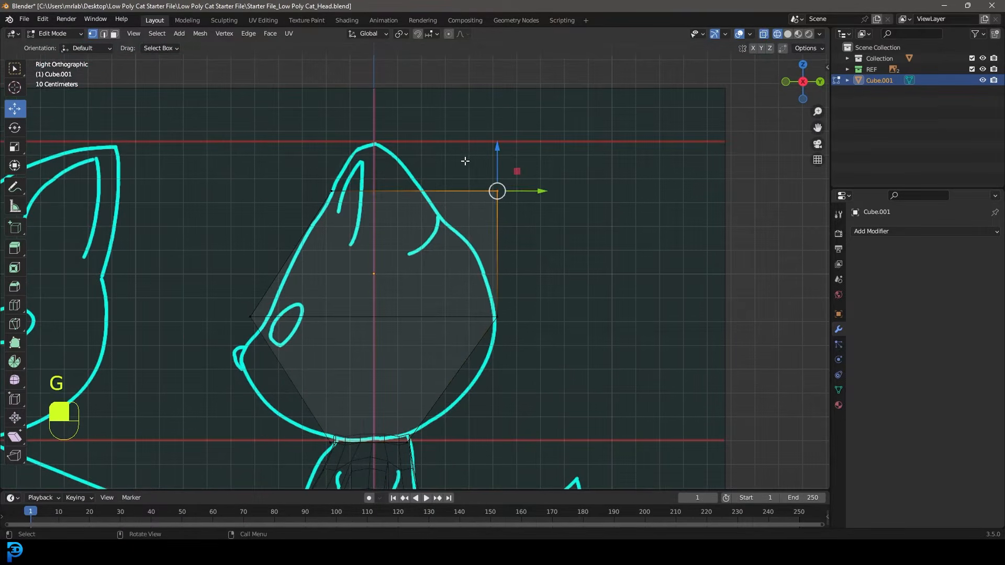
key(g)
key(y)
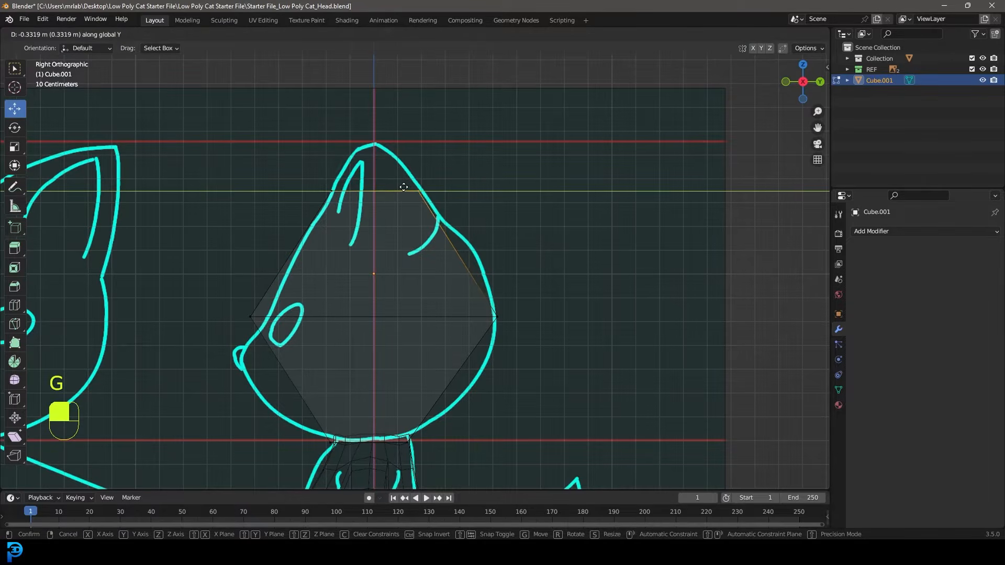
click(403, 191)
scroll(394, 298, down, 1)
shift+middle_drag(394, 298, 496, 237)
scroll(495, 238, up, 2)
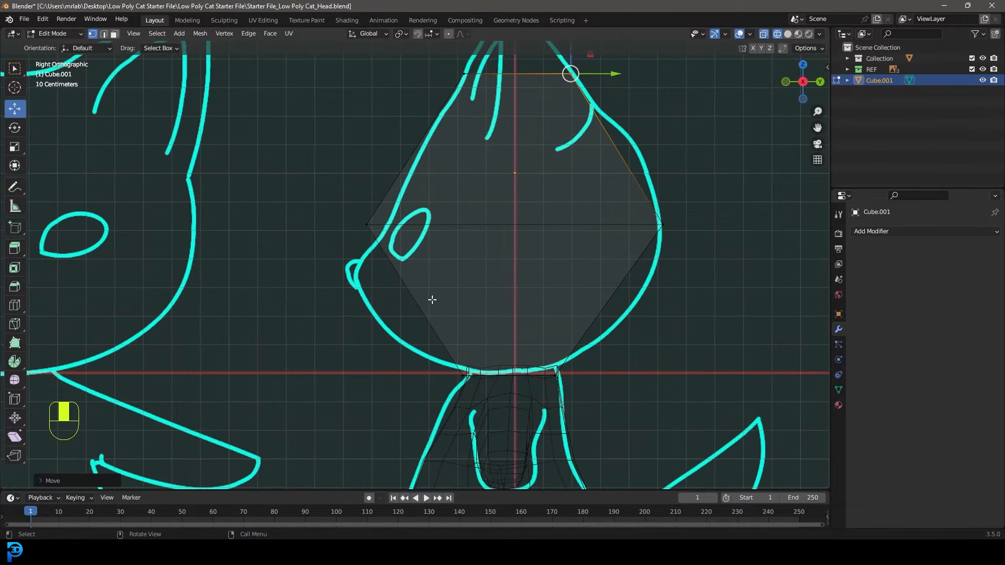
key(ctrl+r)
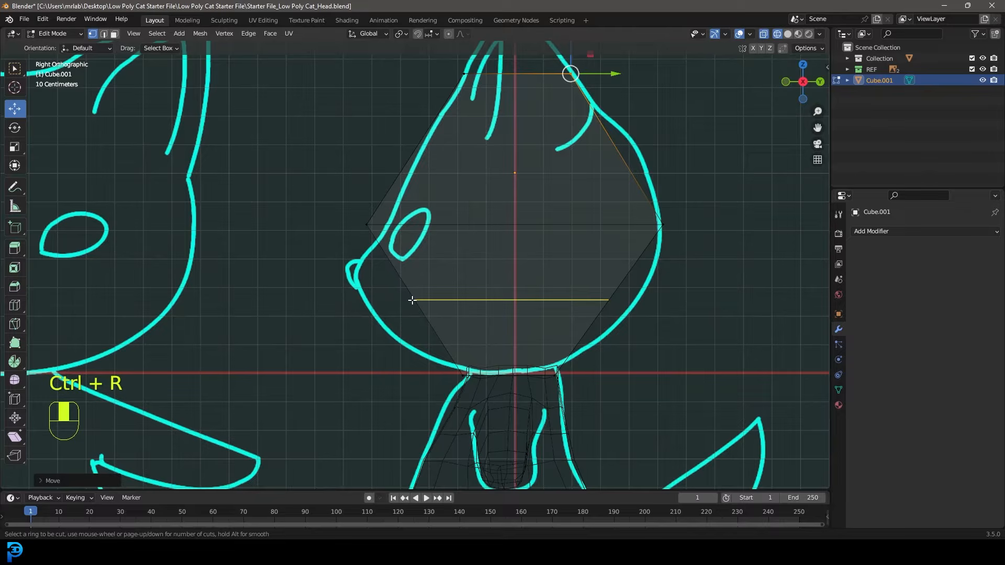
right_click(412, 299)
In solid shading, add a centred horizontal loop cut around the head's lower half and scale it up by about 1.27
key(z)
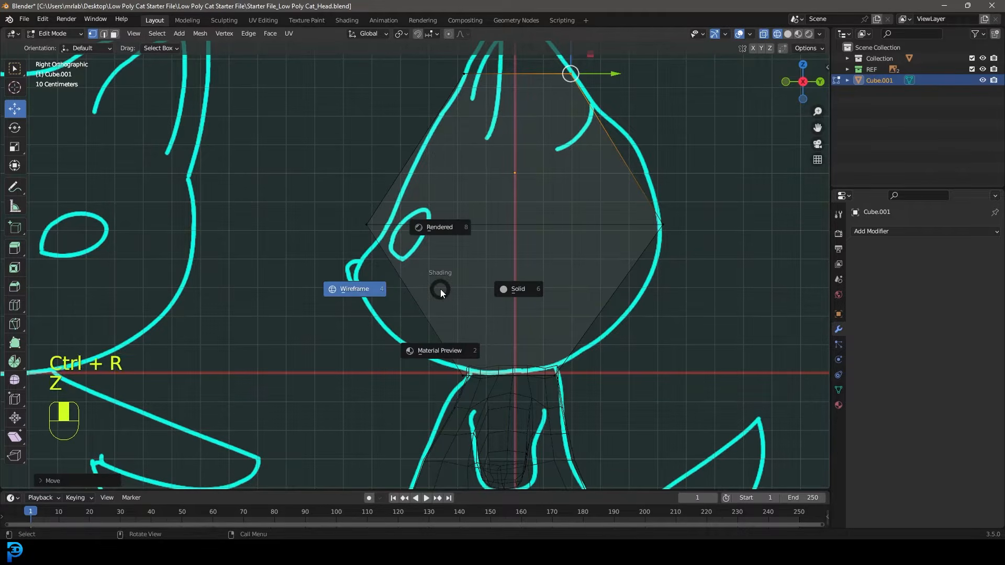
click(535, 292)
scroll(397, 319, up, 2)
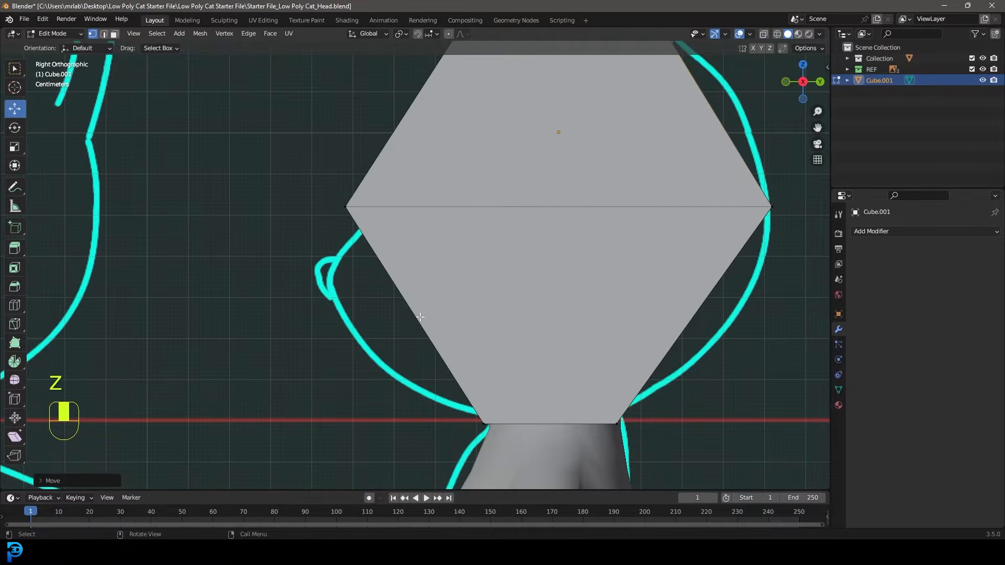
key(ctrl+r)
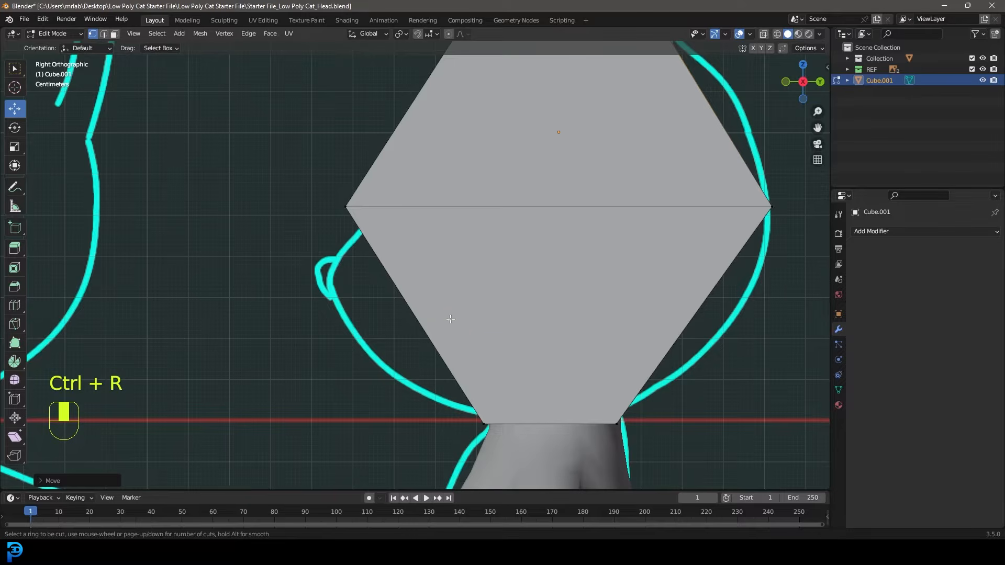
click(427, 318)
right_click(427, 318)
key(s)
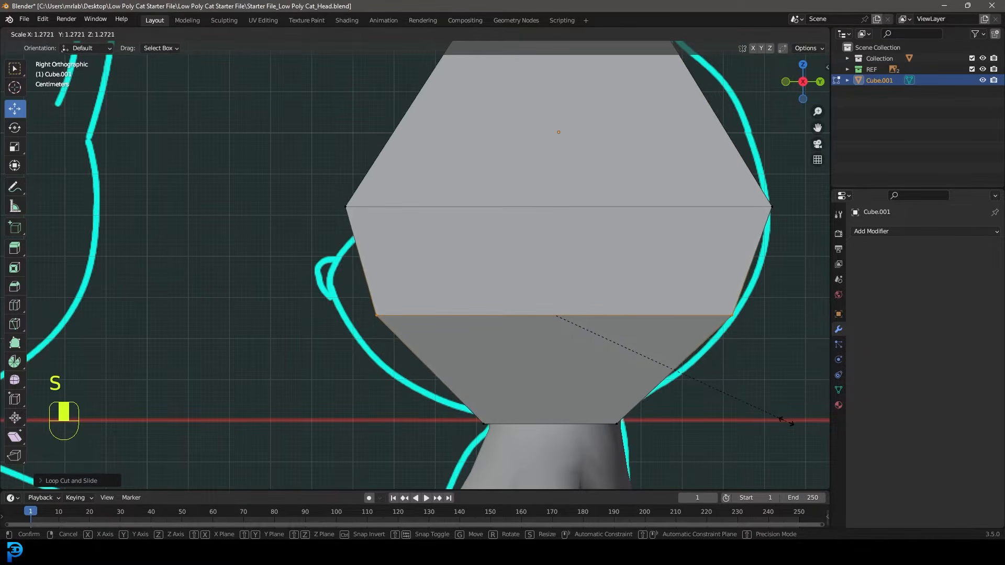
click(785, 421)
scroll(423, 155, down, 2)
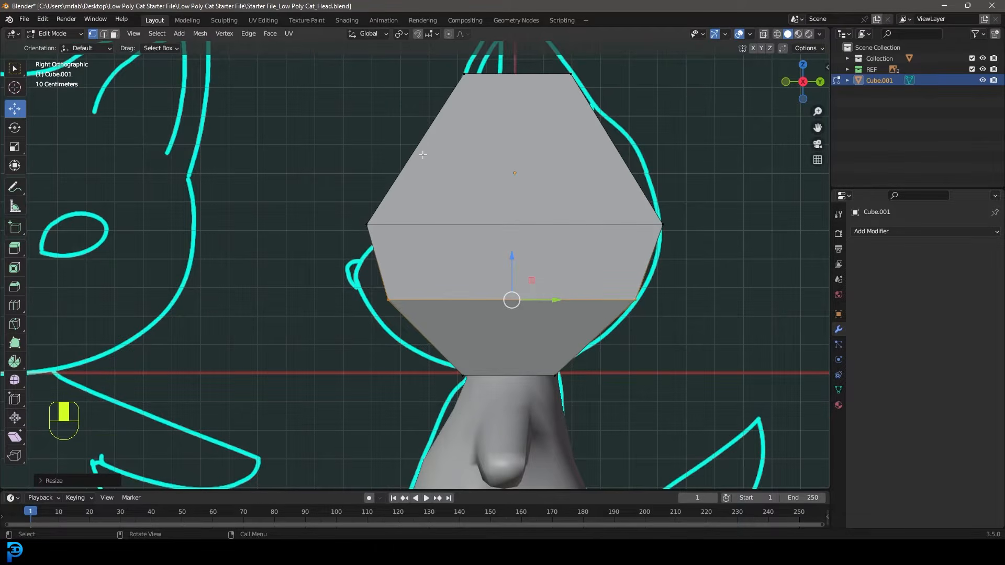
Add a horizontal loop cut midway around the head's upper half, between the middle loop and the top edge
key(ctrl+r)
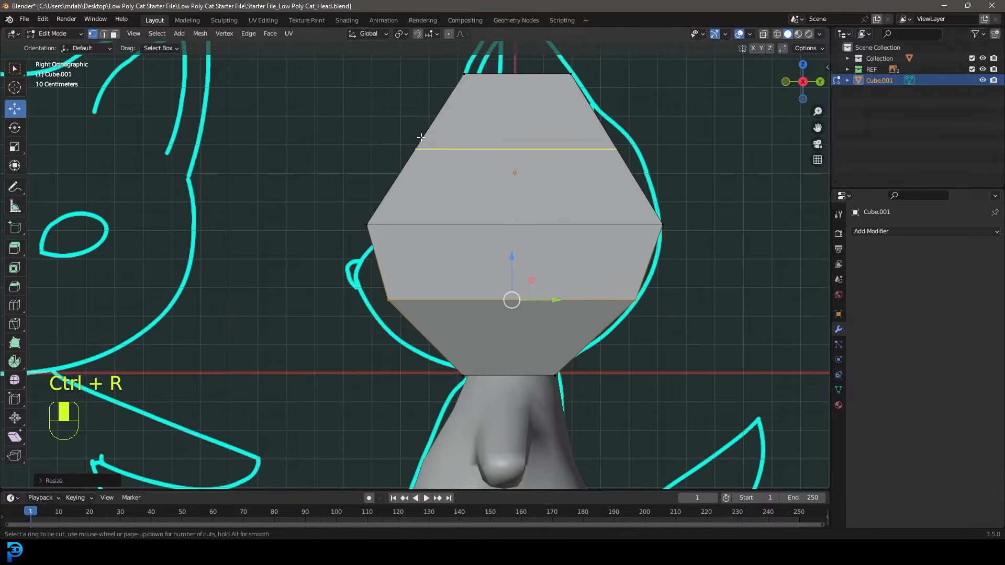
click(419, 140)
click(419, 141)
In wireframe shading, move the front vertices of the lower loop forward along Y to the chin outline below the nose
key(z)
click(374, 171)
drag(426, 332, 355, 286)
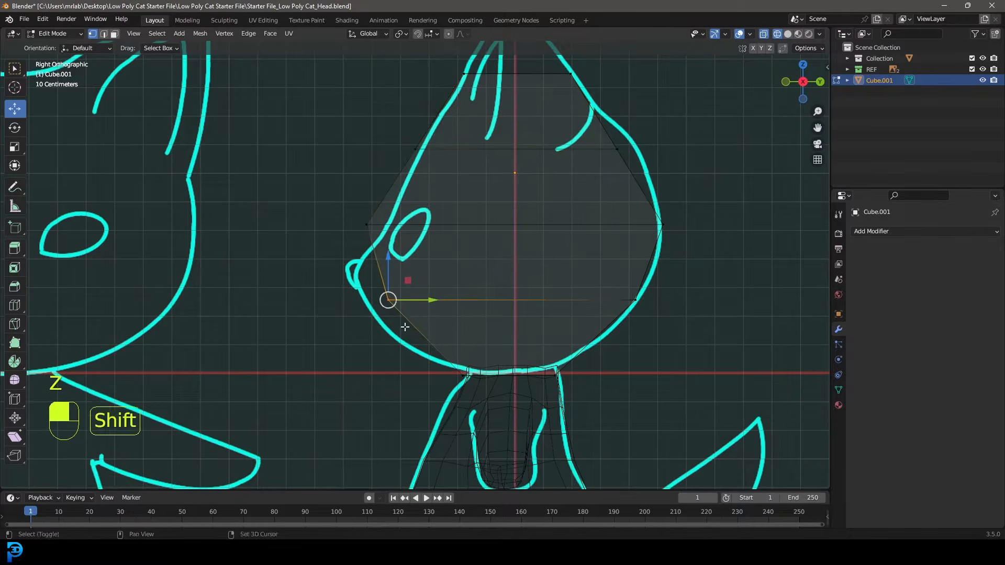
shift+middle_drag(403, 325, 445, 306)
scroll(445, 307, up, 3)
key(g)
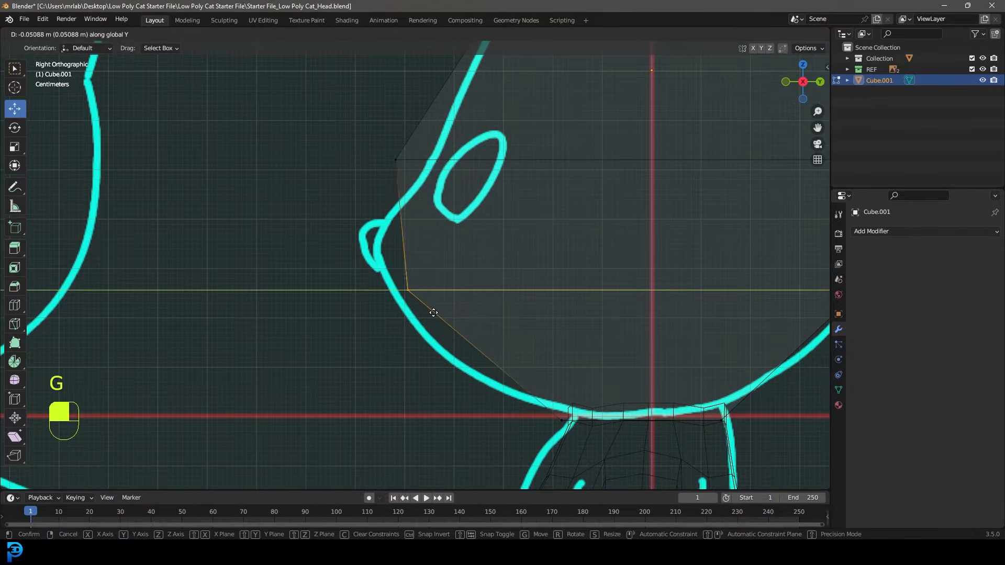
click(415, 312)
scroll(456, 315, down, 2)
scroll(457, 315, down, 3)
shift+middle_drag(504, 346, 451, 393)
scroll(451, 393, up, 4)
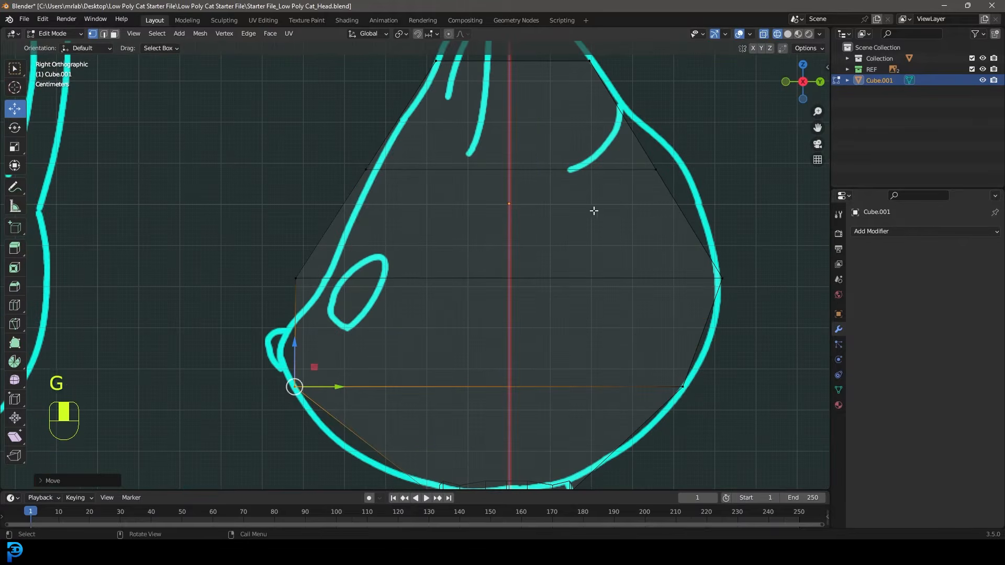
Move the back vertices of the second row from the top about 0.06 m along Y onto the side reference outline
drag(686, 197, 612, 146)
shift+middle_drag(685, 198, 554, 264)
key(g)
key(y)
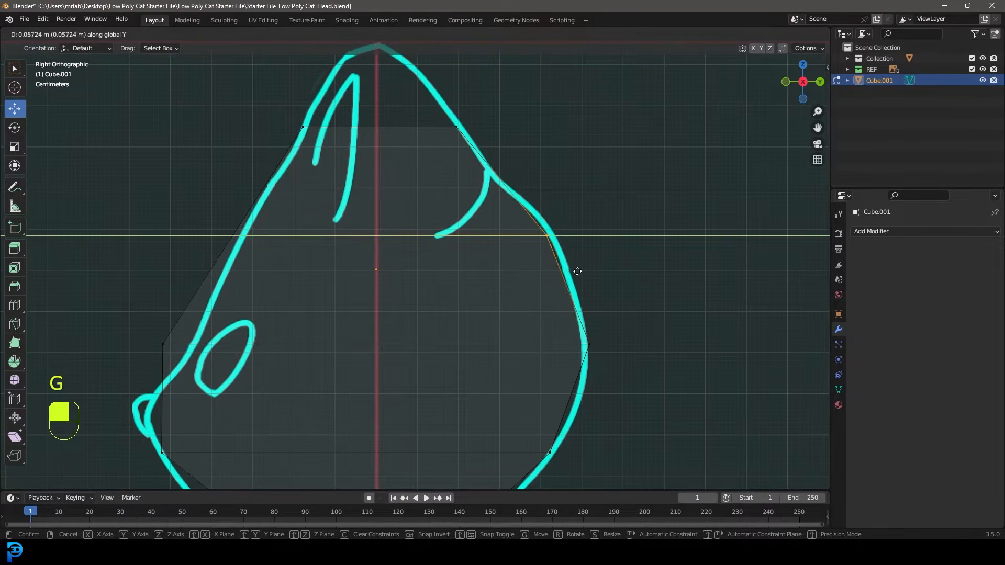
click(579, 271)
Move the front vertices of the eye-level row inward along Y to meet the face outline in the side reference
scroll(531, 249, down, 3)
scroll(530, 249, down, 1)
shift+middle_drag(476, 314, 512, 256)
scroll(471, 256, up, 2)
drag(349, 255, 271, 217)
shift+middle_drag(336, 258, 395, 268)
scroll(395, 268, up, 1)
key(g)
key(y)
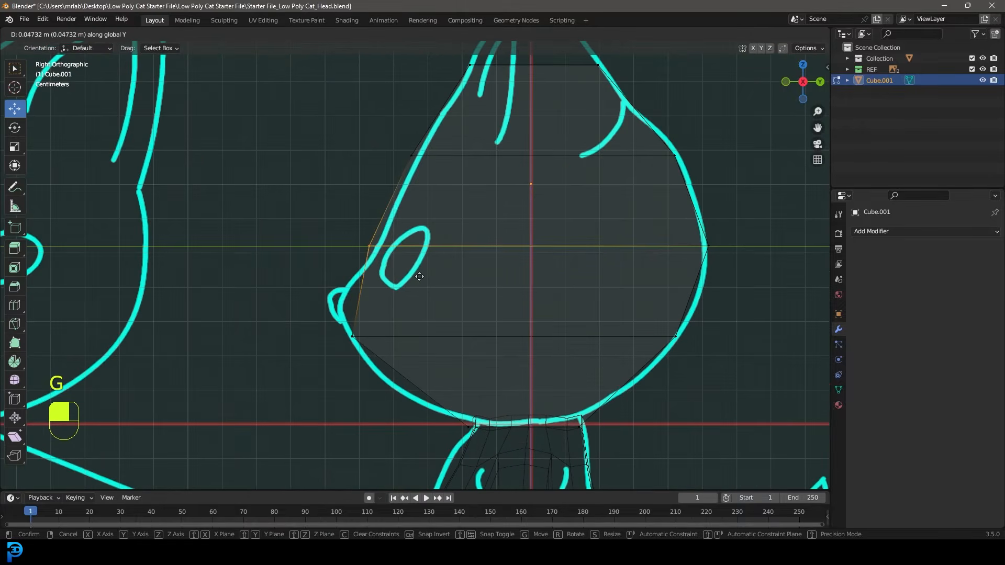
click(426, 277)
Move the front vertices of the row above eye level along Y onto the forehead outline of the side reference
drag(432, 175, 380, 134)
key(g)
key(y)
click(459, 186)
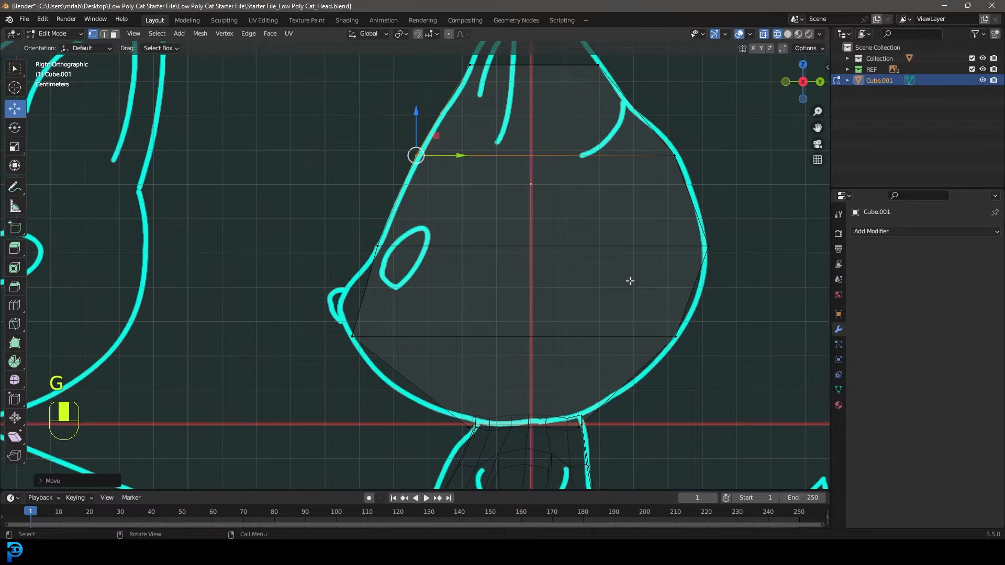
In front view, scale the row just above the head's bottom along X to about 0.71, matching the cheek outline
key(a)
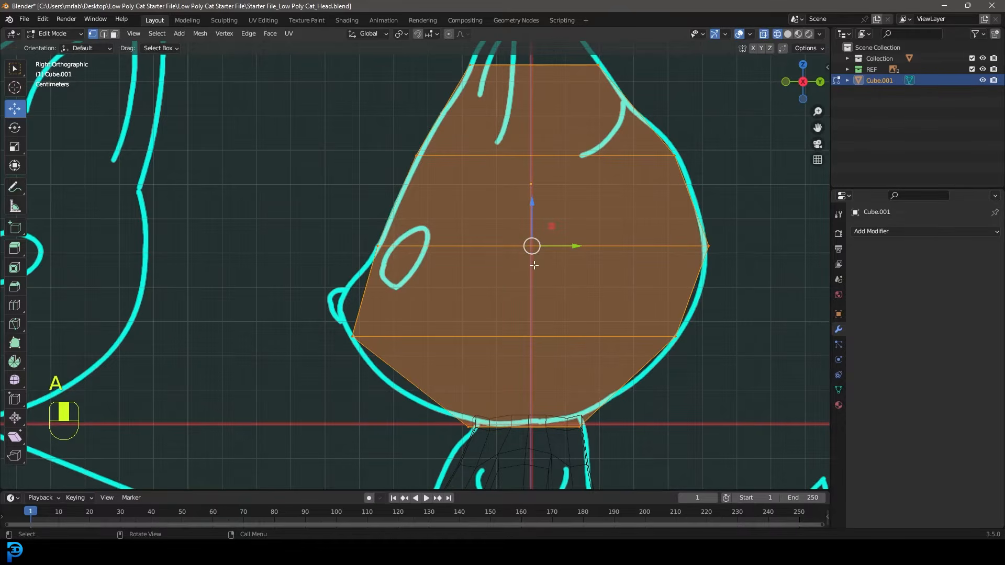
key(KP_1)
scroll(521, 266, down, 4)
shift+middle_drag(517, 290, 448, 288)
scroll(583, 321, up, 2)
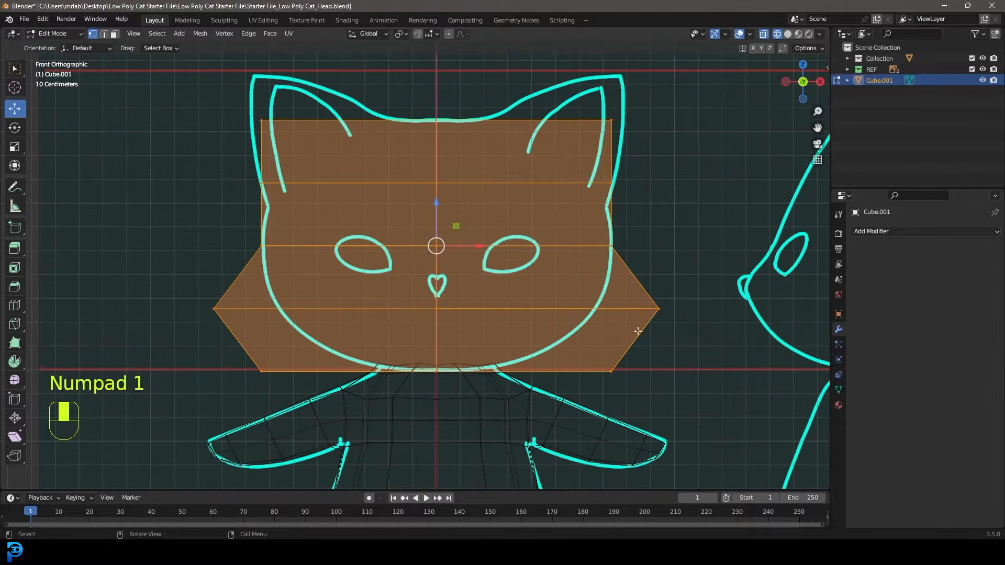
drag(184, 297, 704, 328)
drag(162, 297, 711, 337)
key(s)
key(x)
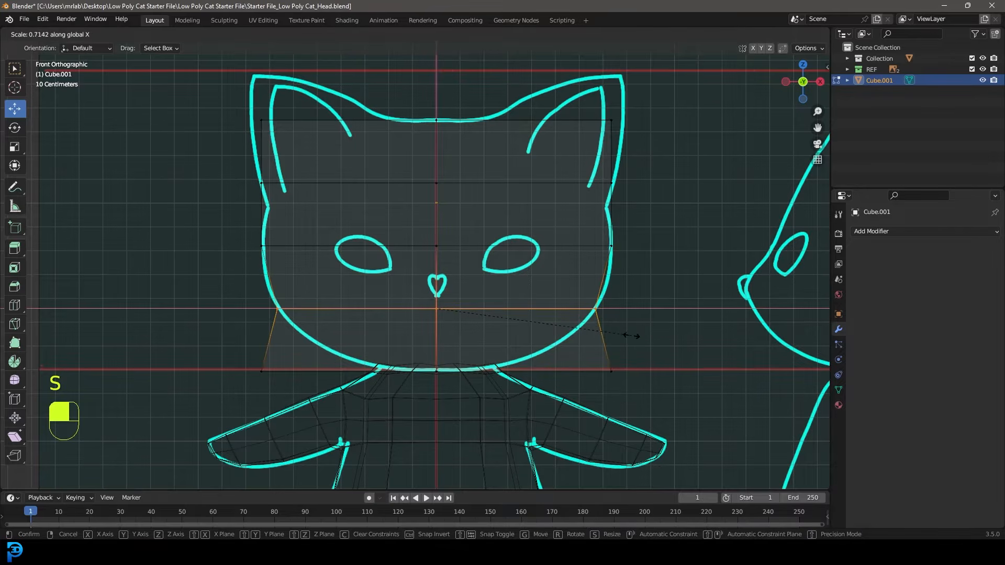
click(631, 336)
Scale the bottom row of head vertices inward along X so it narrows to the neck width in front view
drag(248, 413, 668, 354)
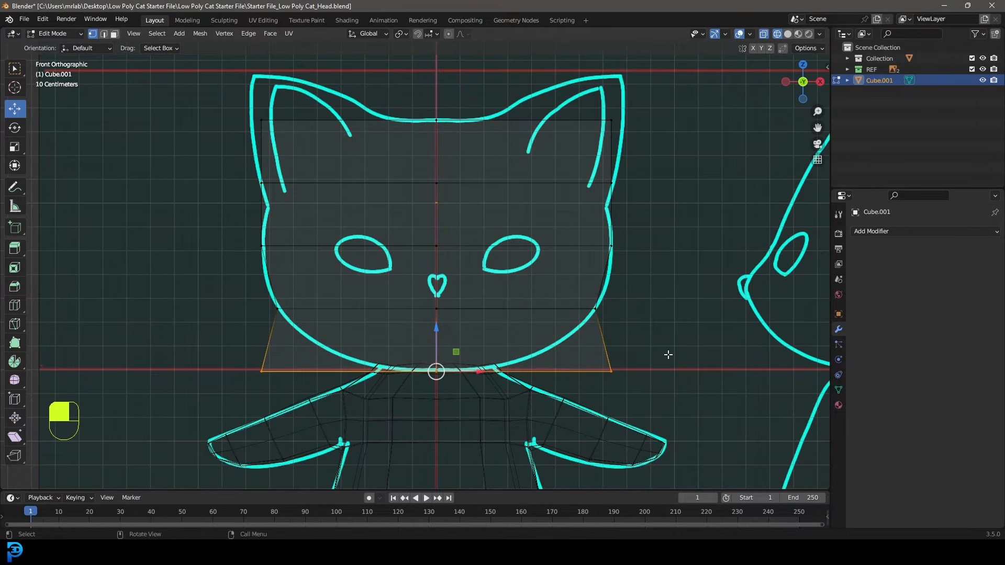
drag(692, 400, 191, 359)
key(s)
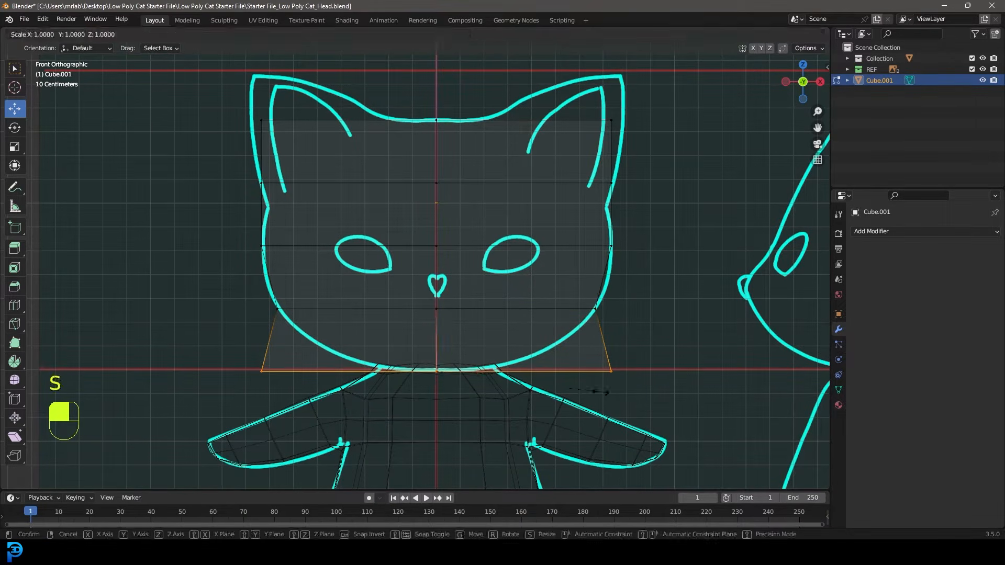
key(x)
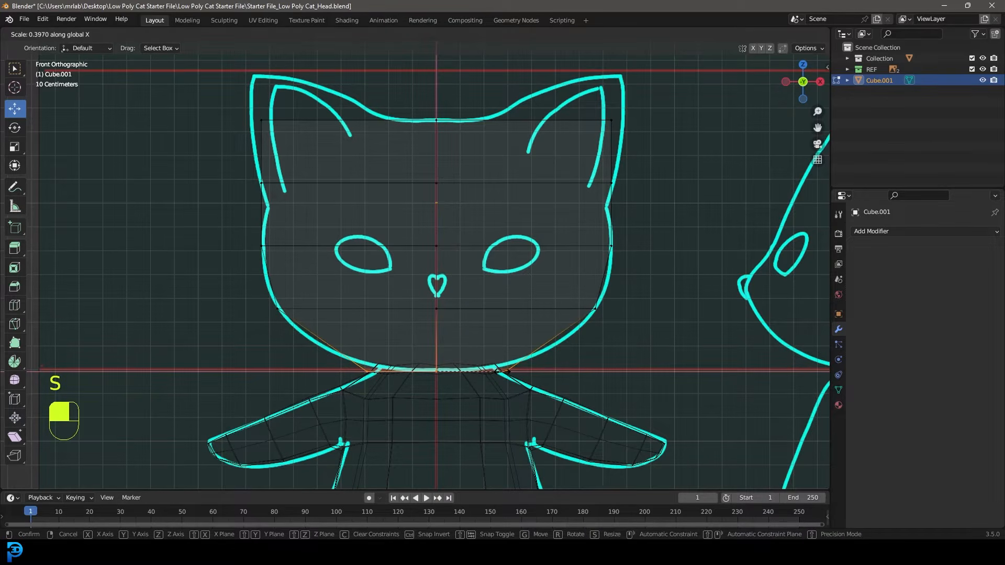
click(492, 370)
In solid shading, add a horizontal loop cut through the lowest section of the head and scale it up to the chin outline
key(z)
click(601, 371)
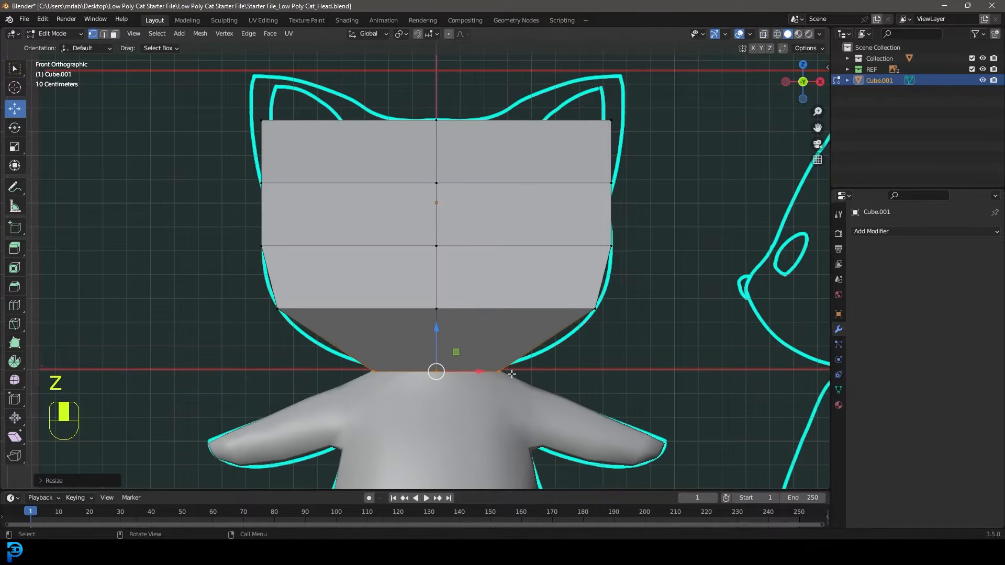
shift+middle_drag(530, 363, 473, 303)
scroll(451, 284, up, 3)
key(ctrl+r)
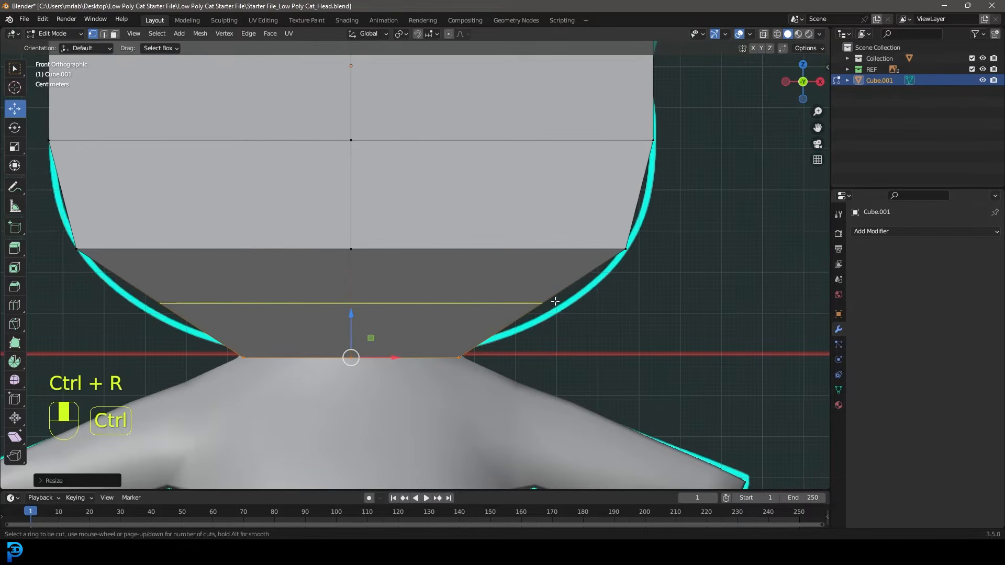
click(544, 301)
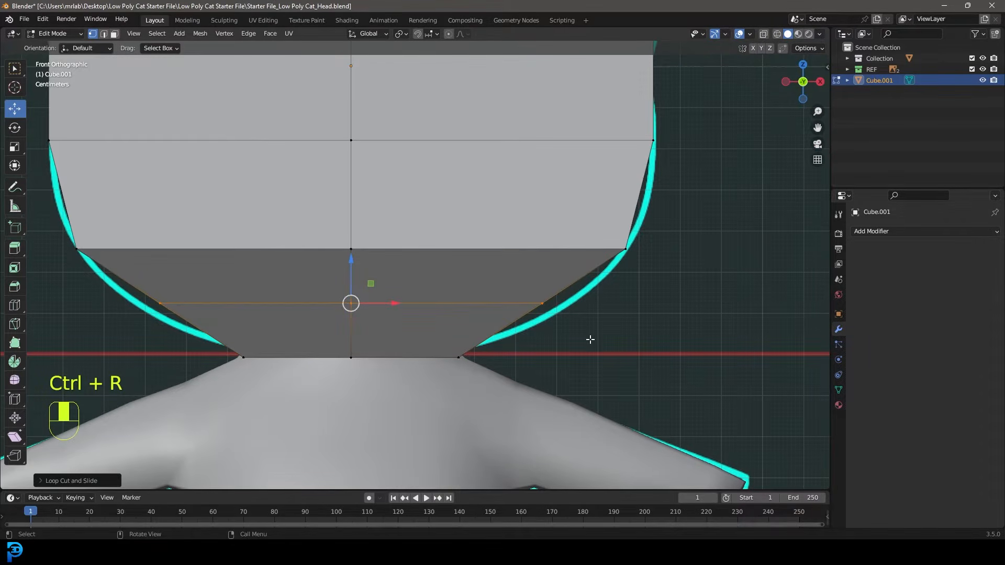
key(s)
click(621, 347)
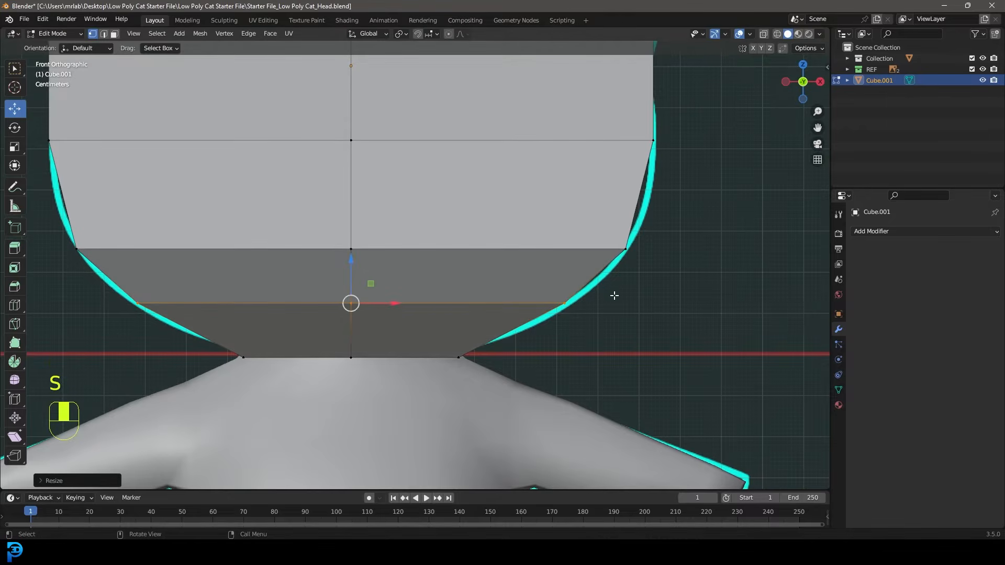
In front wireframe view, move the +X top corner vertices of the head about 0.25 m inward and 0.06 m down
key(KP_3)
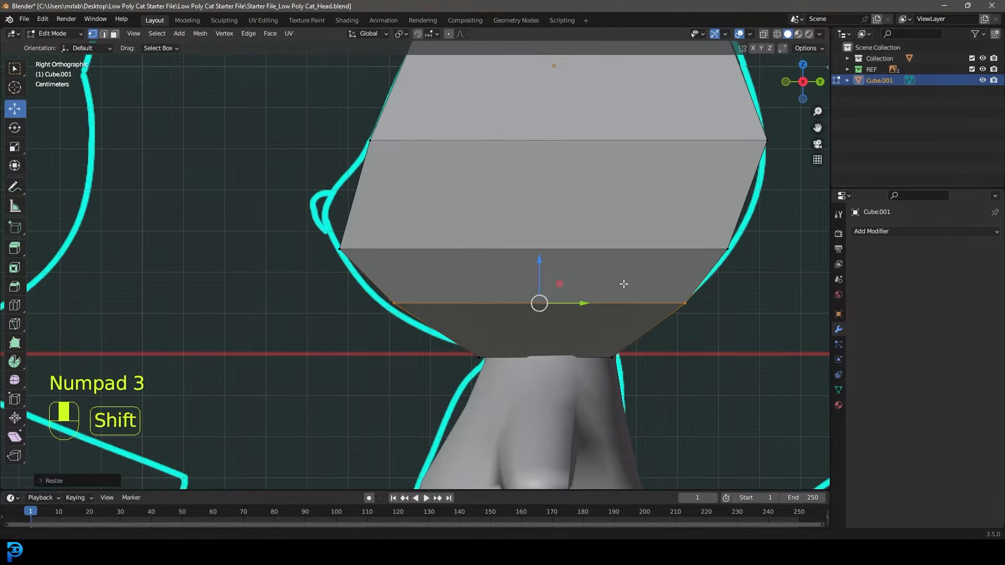
shift+middle_drag(600, 287, 572, 351)
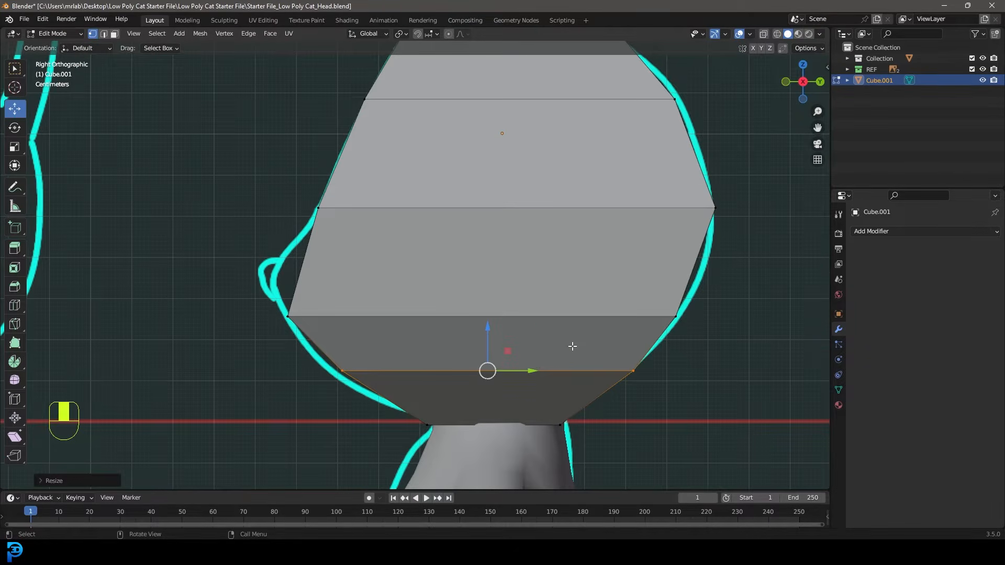
scroll(572, 351, down, 5)
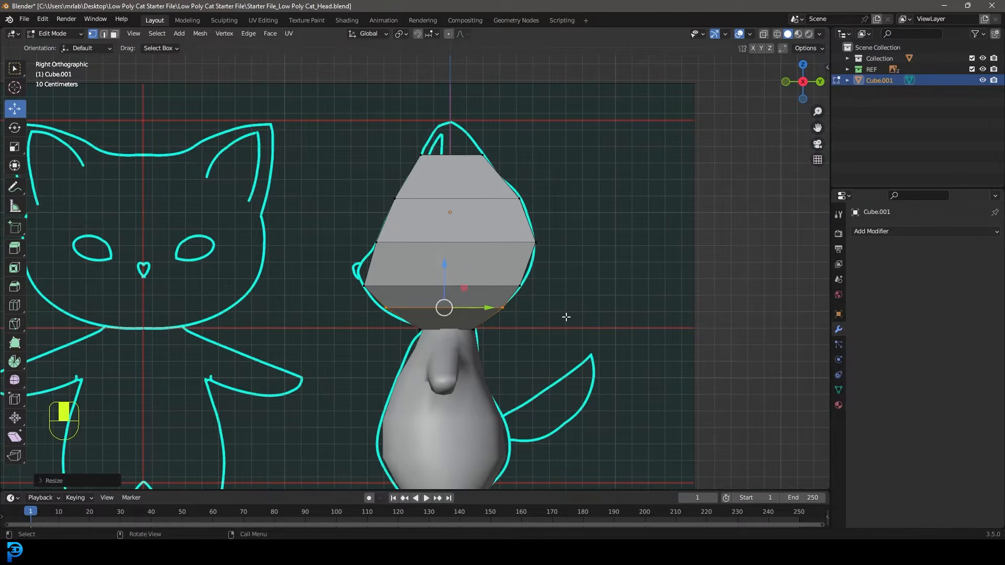
key(KP_1)
scroll(497, 323, up, 2)
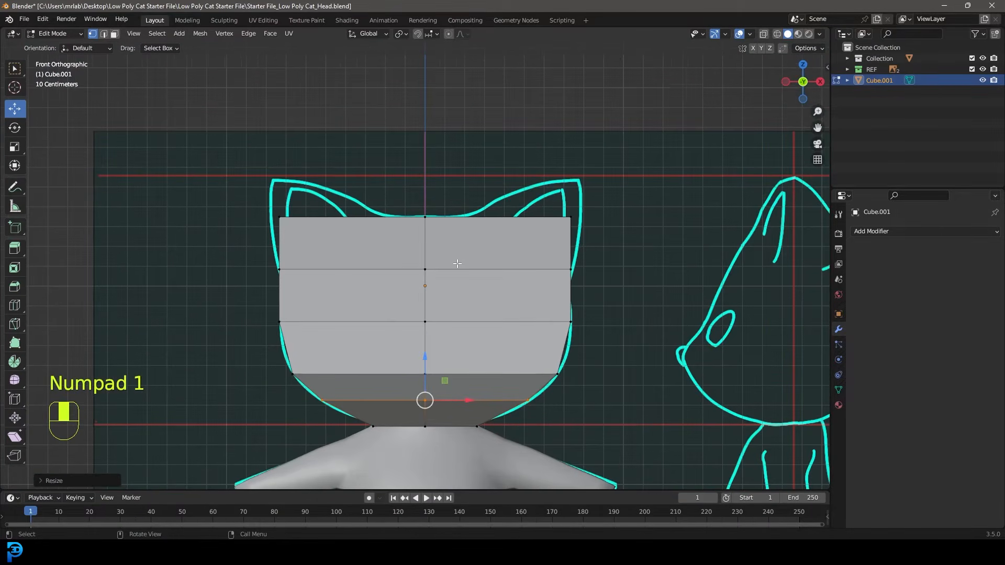
key(z)
click(419, 218)
drag(610, 238, 529, 182)
scroll(662, 208, up, 2)
drag(676, 224, 597, 158)
key(g)
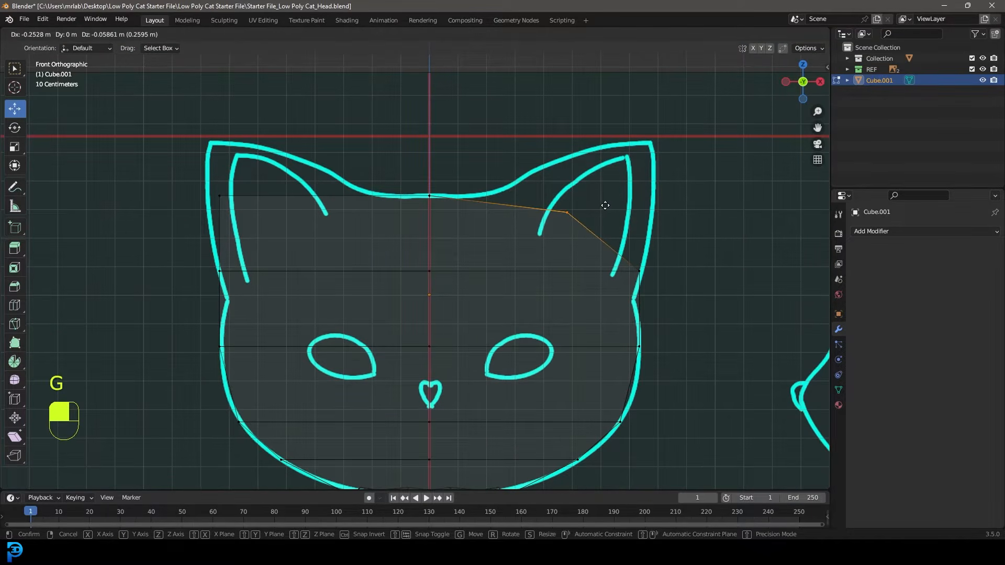
click(604, 206)
Delete all vertices on the -X half of the head, keeping the center line and the reshaped half
scroll(427, 232, down, 5)
key(a)
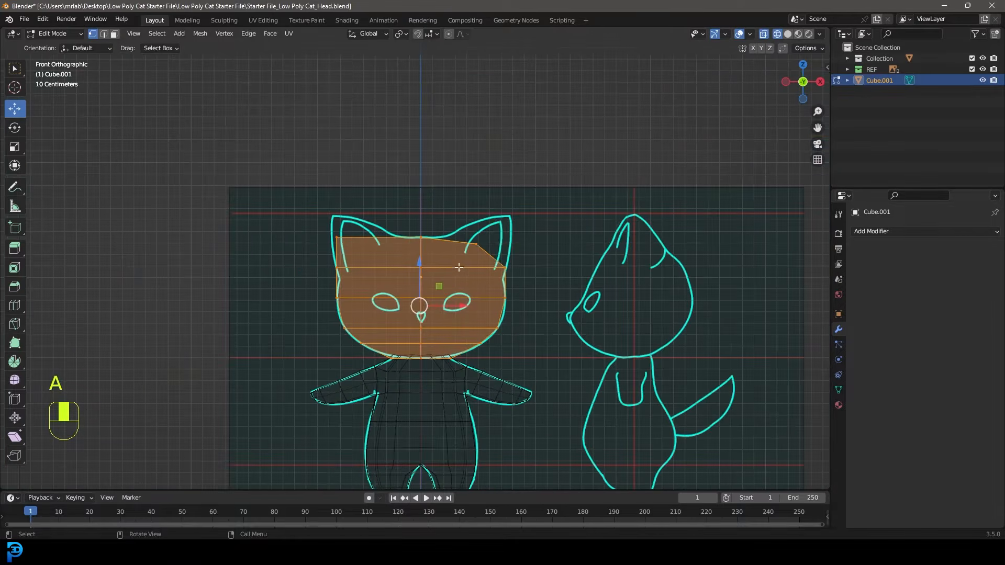
shift+middle_drag(376, 323, 406, 288)
scroll(464, 257, up, 1)
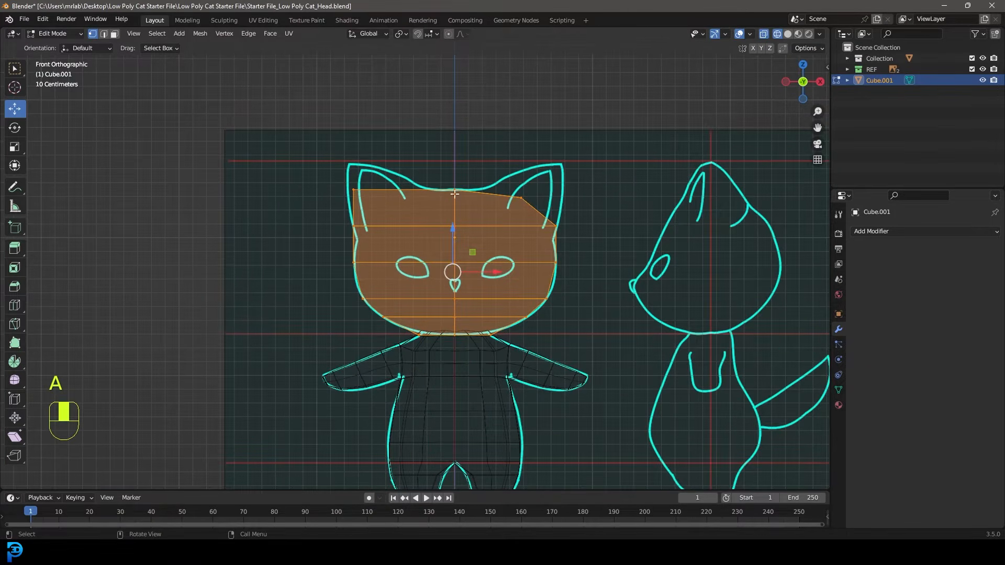
drag(286, 399, 425, 141)
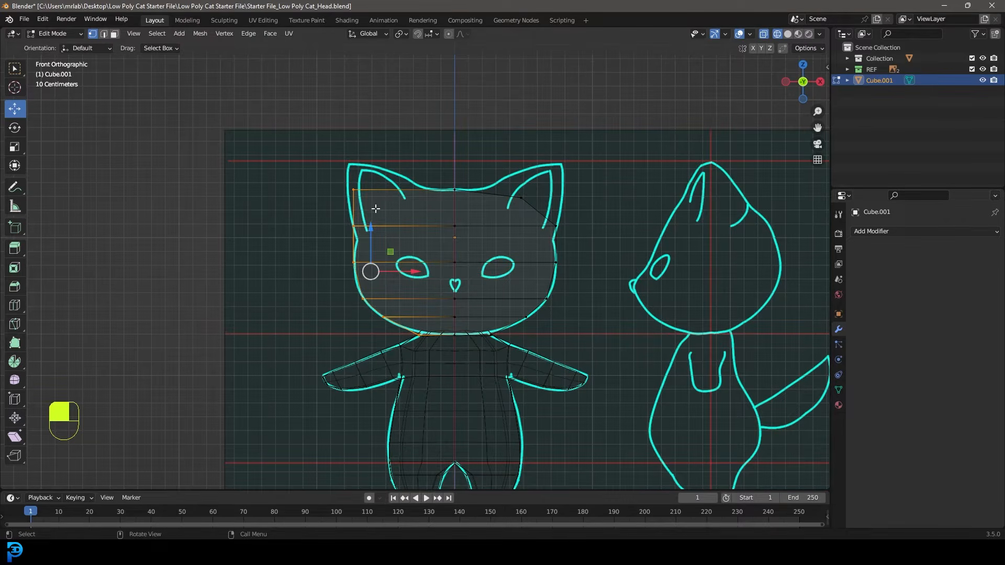
key(x)
key(Delete)
click(522, 163)
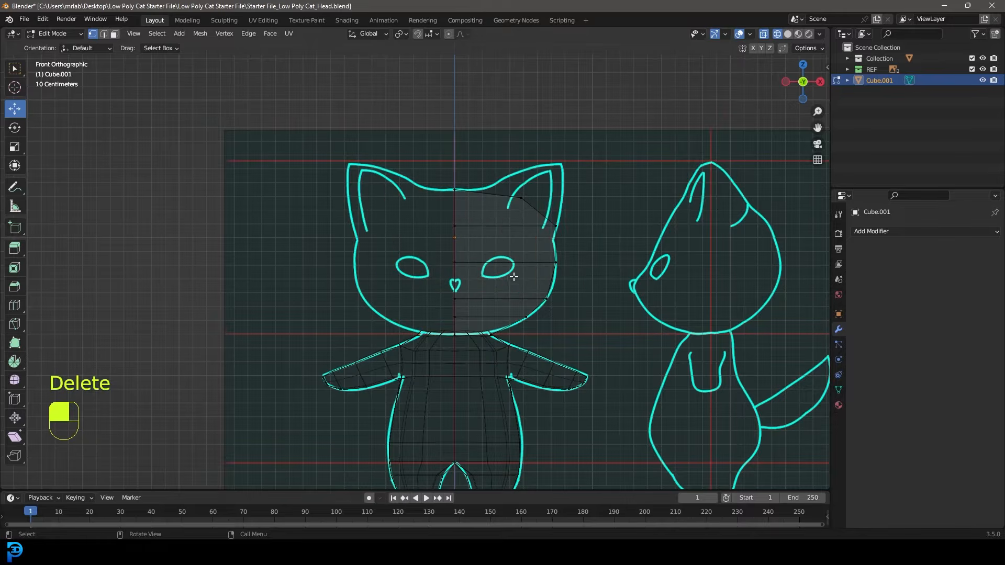
Add a Mirror modifier on the X axis to the remaining half of the head
key(a)
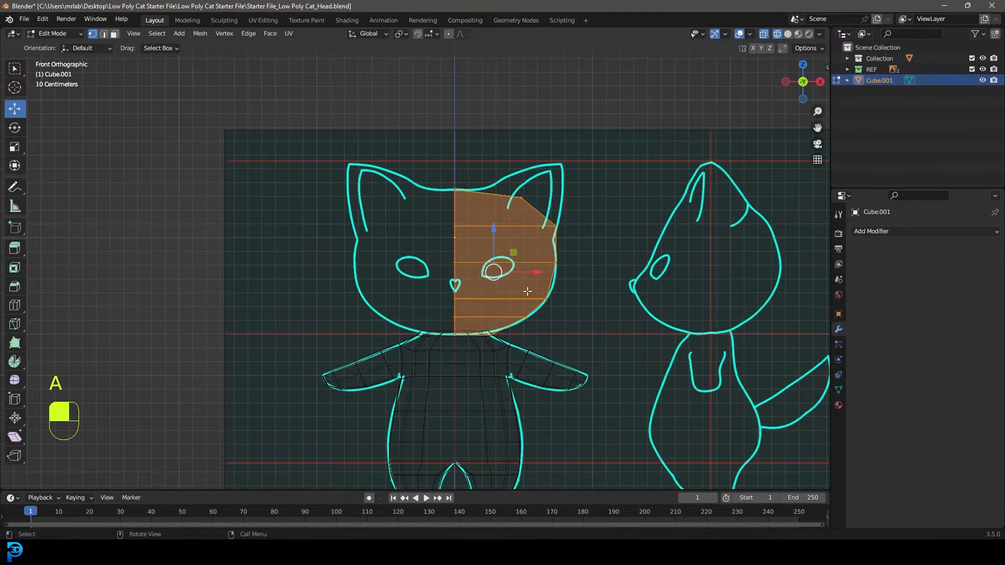
click(868, 233)
click(888, 234)
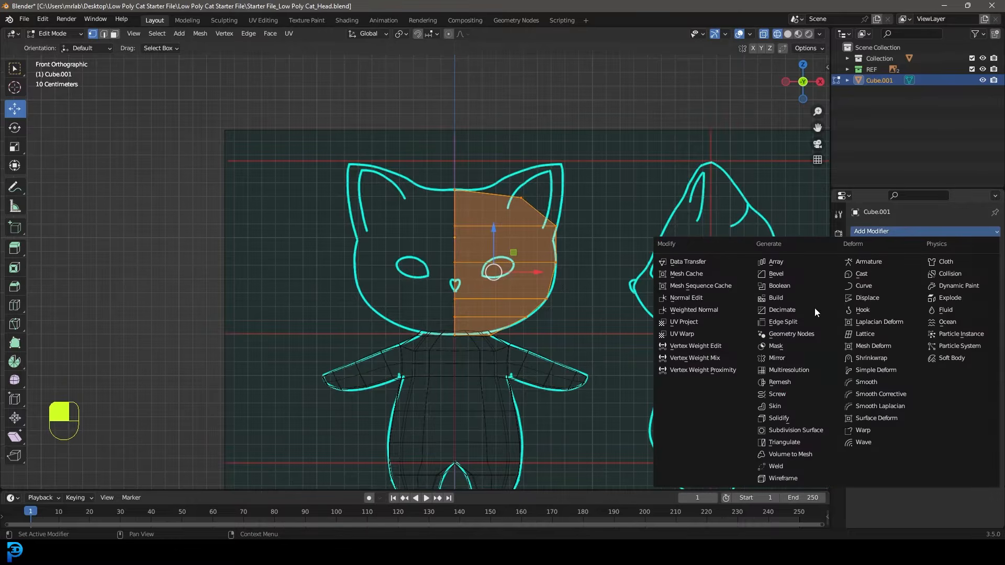
click(777, 358)
scroll(508, 272, up, 1)
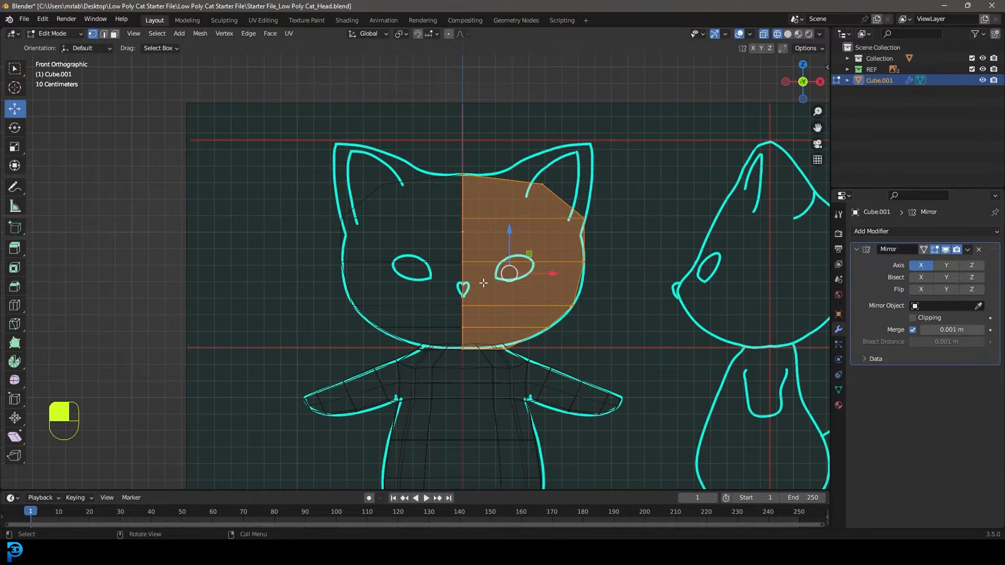
Enable Clipping on the Mirror modifier and return the viewport to solid shading
key(g)
click(524, 268)
key(g)
right_click(541, 256)
key(z)
click(639, 256)
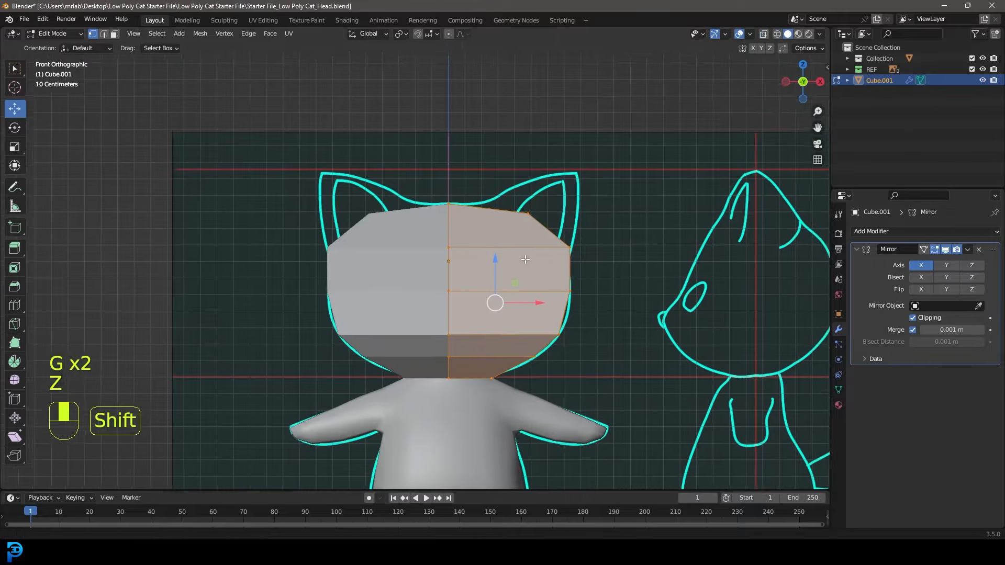
Add a vertical loop cut through the front of the half head, midway between the center line and the side
scroll(526, 206, up, 2)
key(ctrl+r)
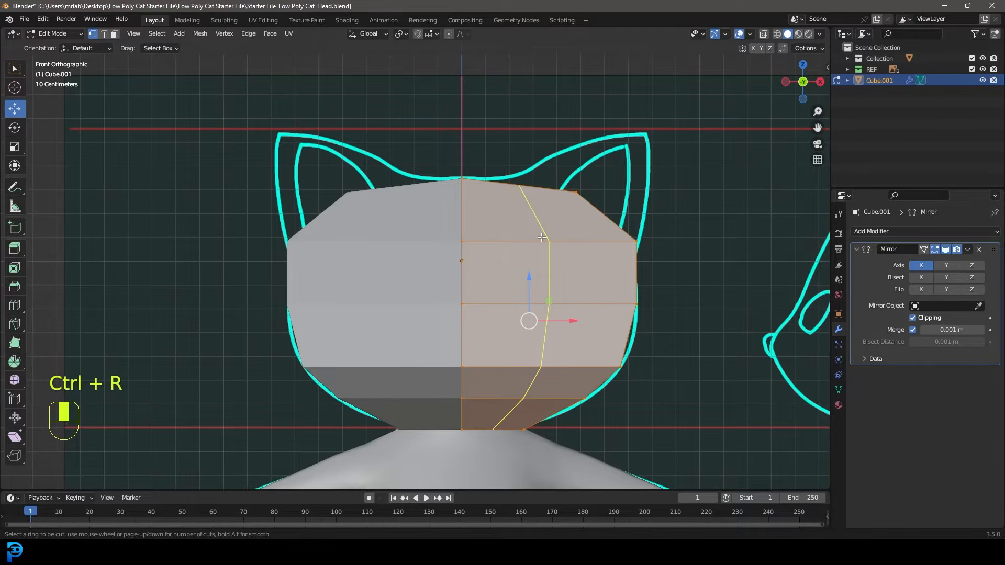
click(541, 237)
Add two evenly spaced vertical loop cuts around the side of the head
middle_drag(542, 237, 445, 270)
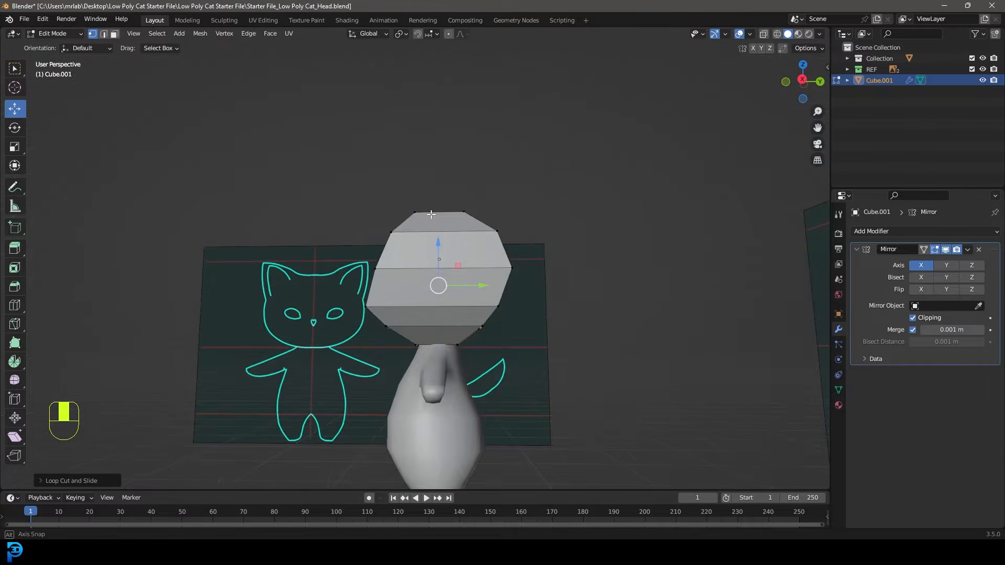
scroll(446, 273, up, 3)
scroll(467, 258, down, 2)
key(ctrl+r)
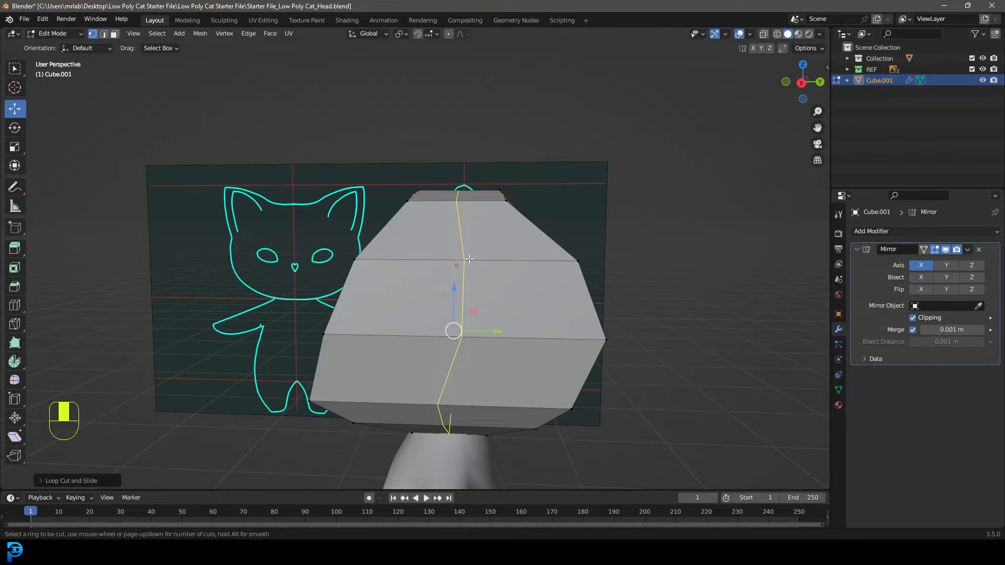
scroll(469, 259, up, 1)
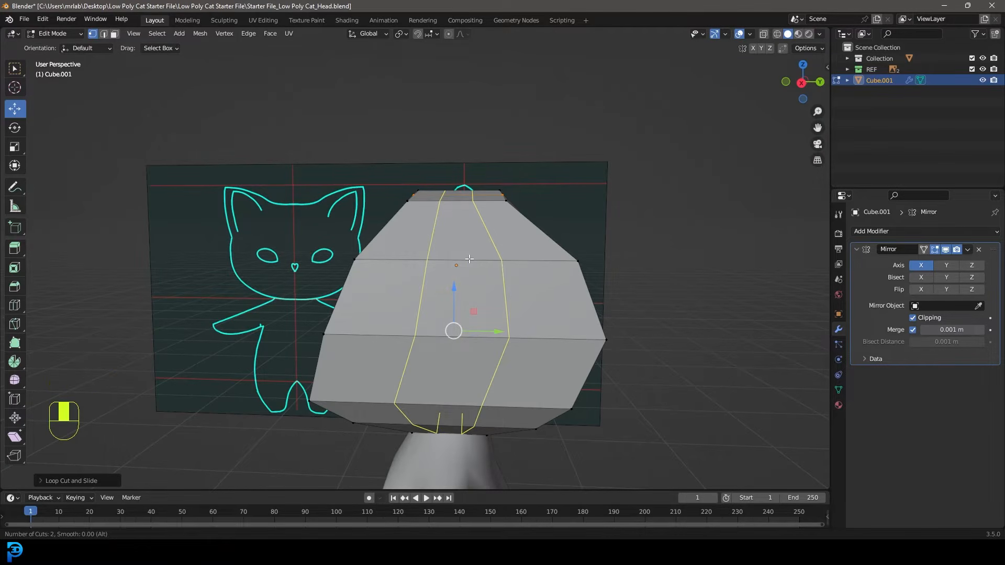
click(469, 259)
Select the vertical edges along the head's front side corner in edge select mode and soften them with the Smooth tool
middle_drag(469, 259, 544, 346)
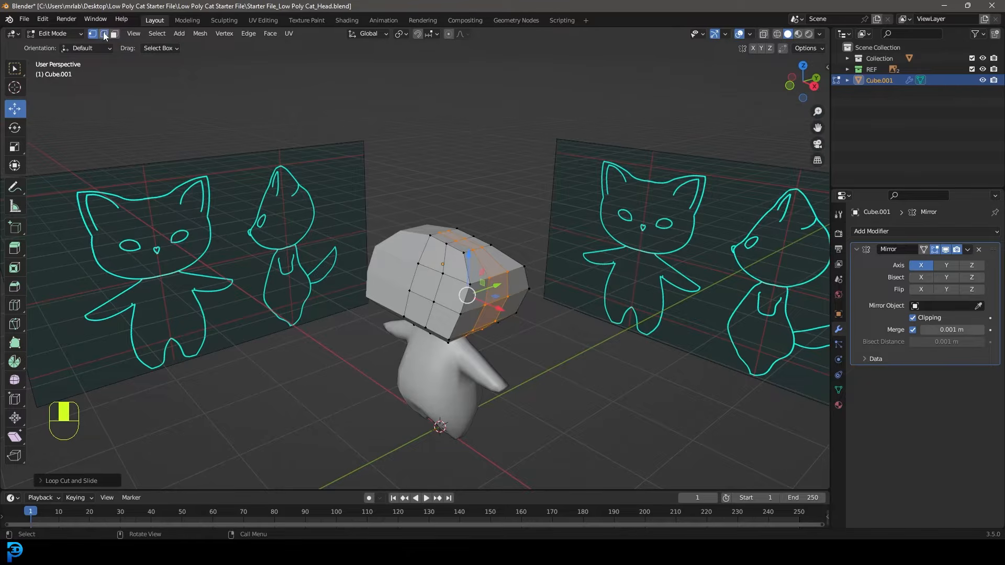
click(104, 34)
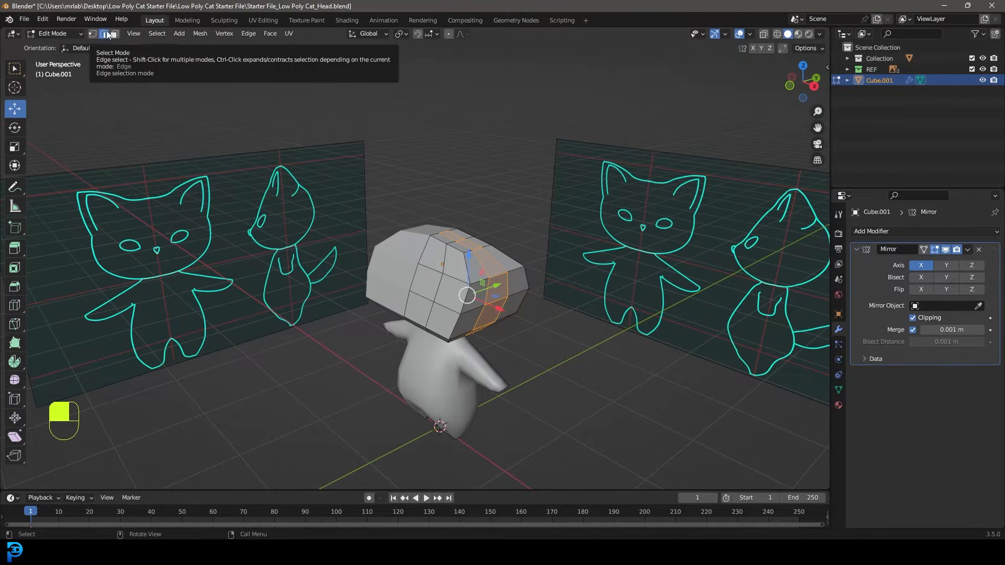
middle_drag(495, 283, 493, 267)
scroll(493, 266, up, 2)
click(487, 245)
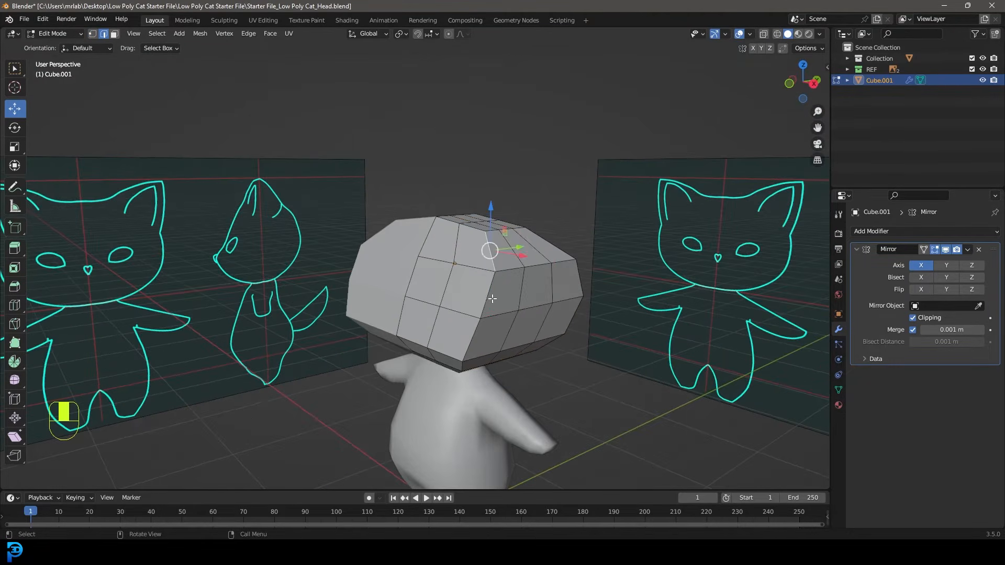
shift+click(491, 288)
shift+click(470, 336)
mouse_move(470, 336)
middle_down()
mouse_move(466, 303)
mouse_move(458, 323)
middle_up()
shift+click(467, 302)
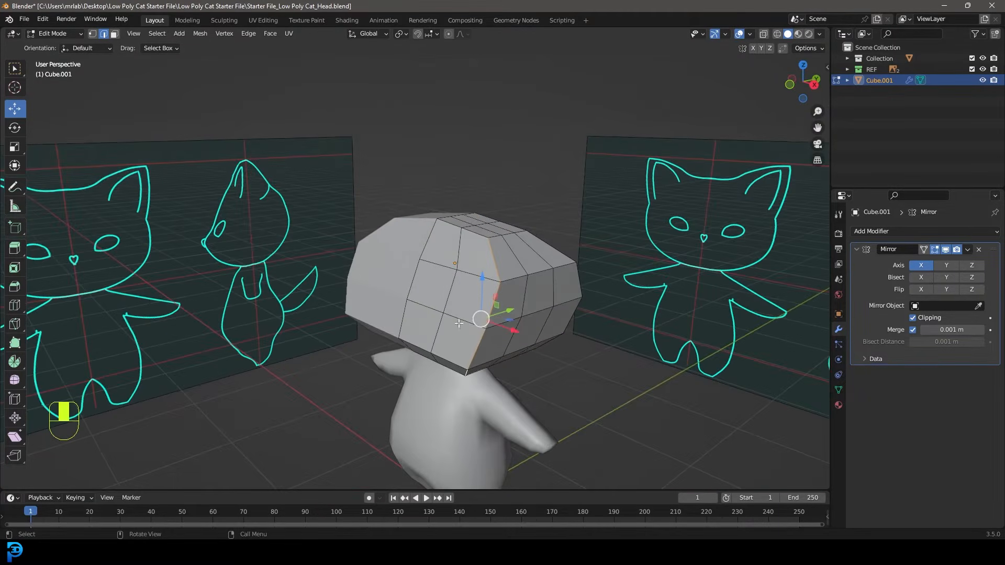
click(17, 380)
drag(483, 335, 666, 342)
middle_drag(559, 298, 432, 254)
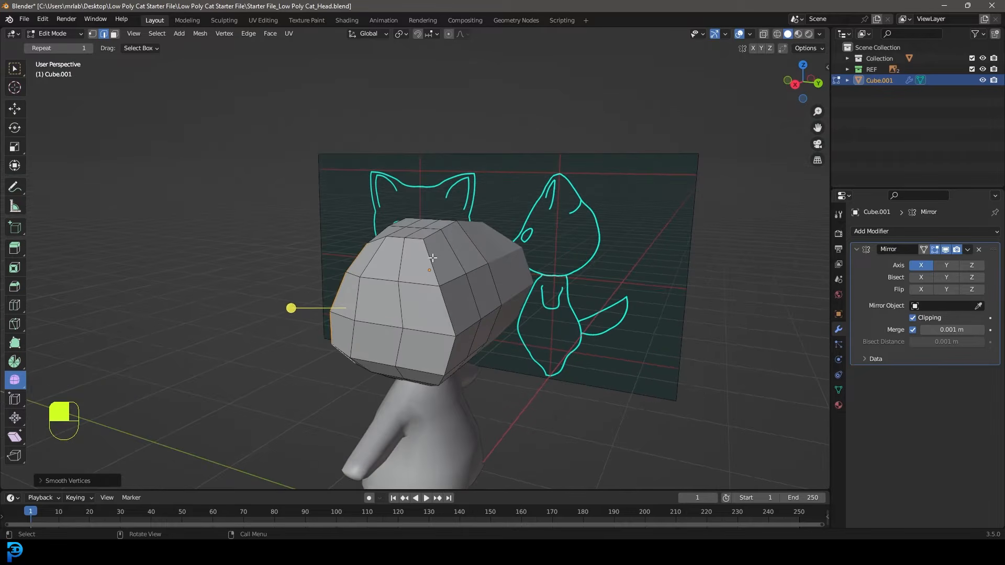
Select the vertical edges along the head's back side corner and soften them with the Smooth tool
click(432, 258)
shift+click(448, 310)
middle_drag(446, 347, 440, 314)
shift+click(427, 306)
middle_drag(467, 225, 503, 270)
drag(542, 359, 762, 369)
middle_drag(630, 335, 608, 309)
Select the entire half head mesh and smooth it slightly as a whole
key(a)
middle_drag(461, 259, 516, 236)
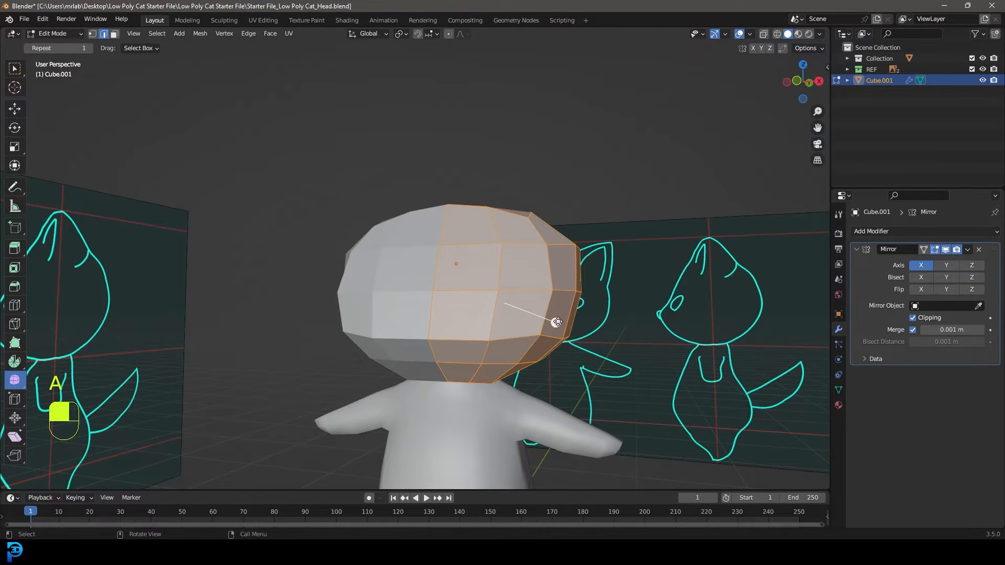
drag(555, 323, 550, 321)
middle_drag(610, 320, 571, 342)
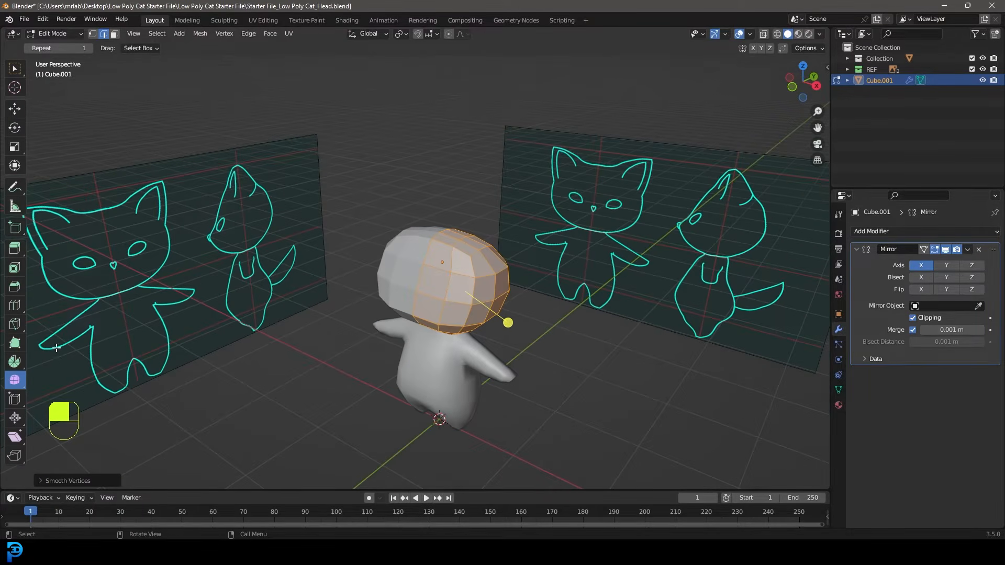
Activate the Move tool and set up vertex select mode with wireframe shading in the right side view
click(16, 109)
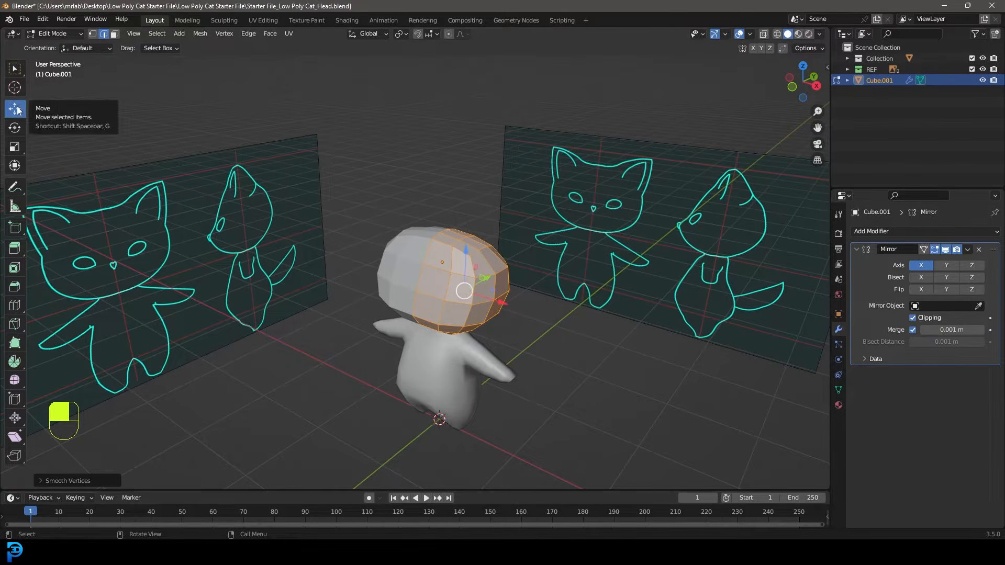
key(KP_1)
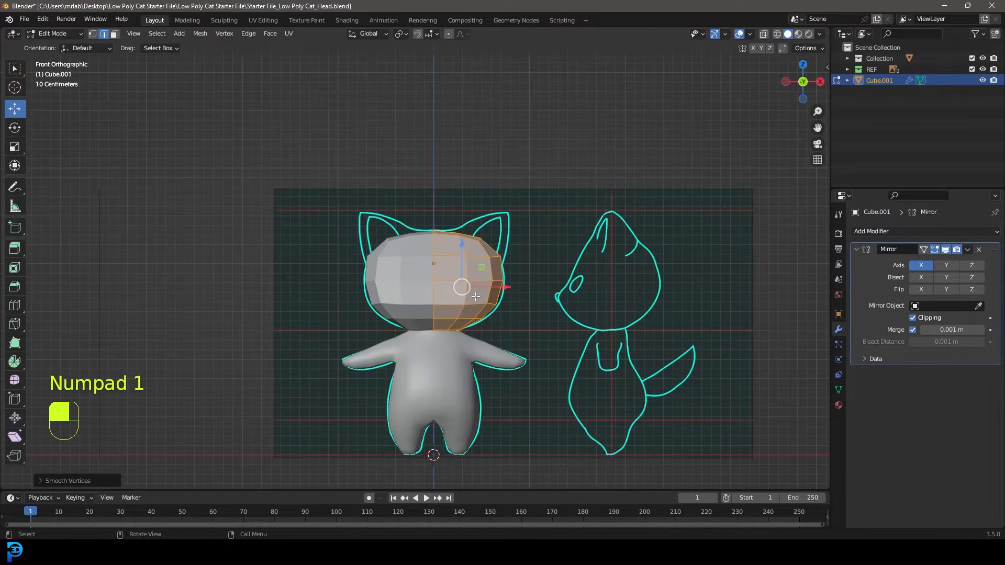
scroll(475, 296, up, 3)
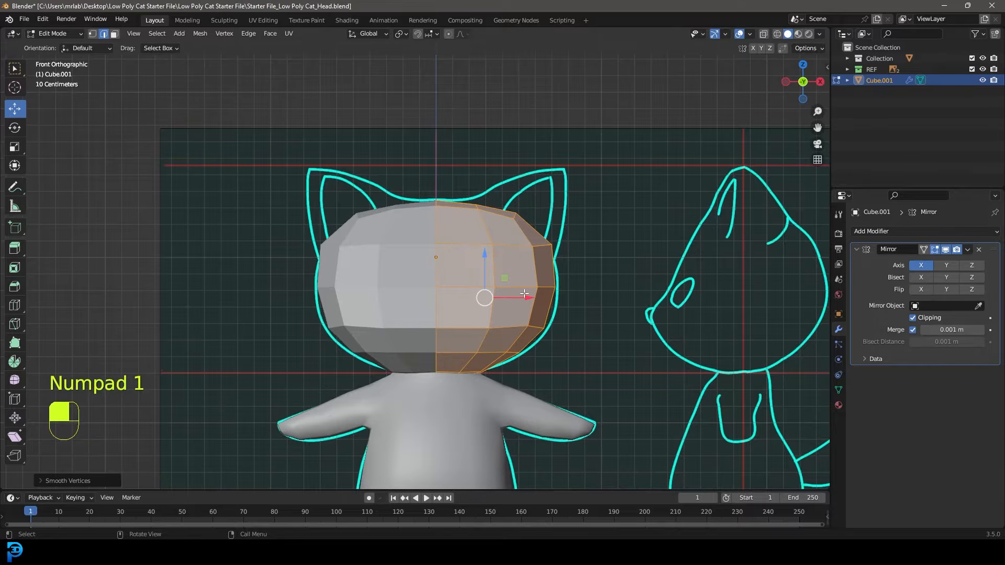
key(KP_3)
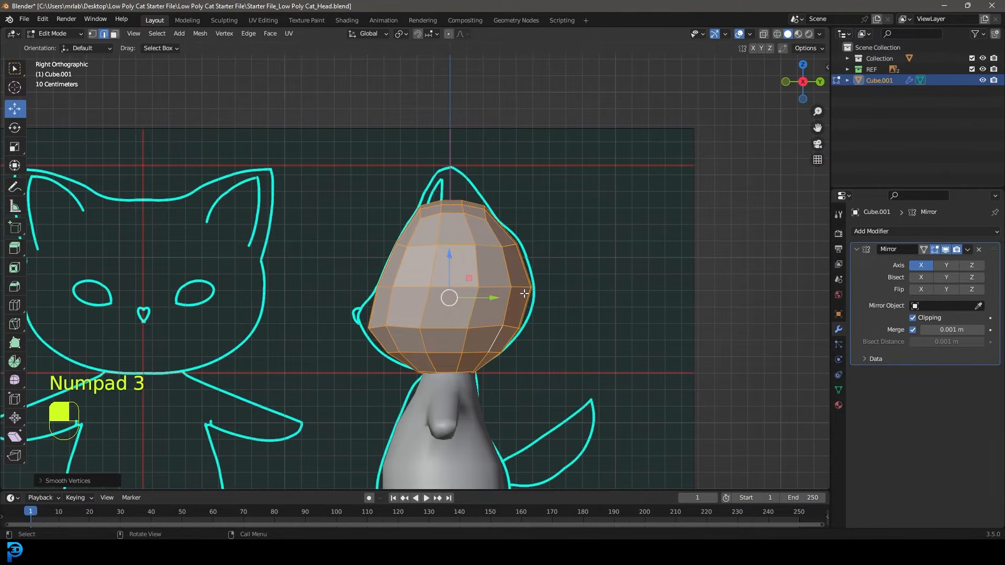
click(92, 34)
key(z)
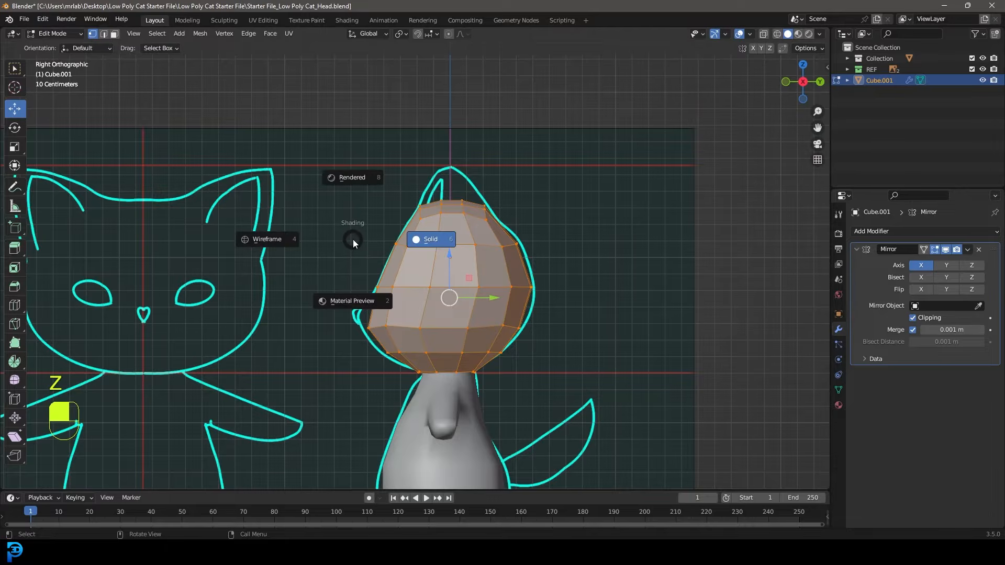
click(278, 240)
scroll(364, 325, up, 2)
shift+middle_drag(364, 325, 423, 292)
scroll(388, 359, up, 1)
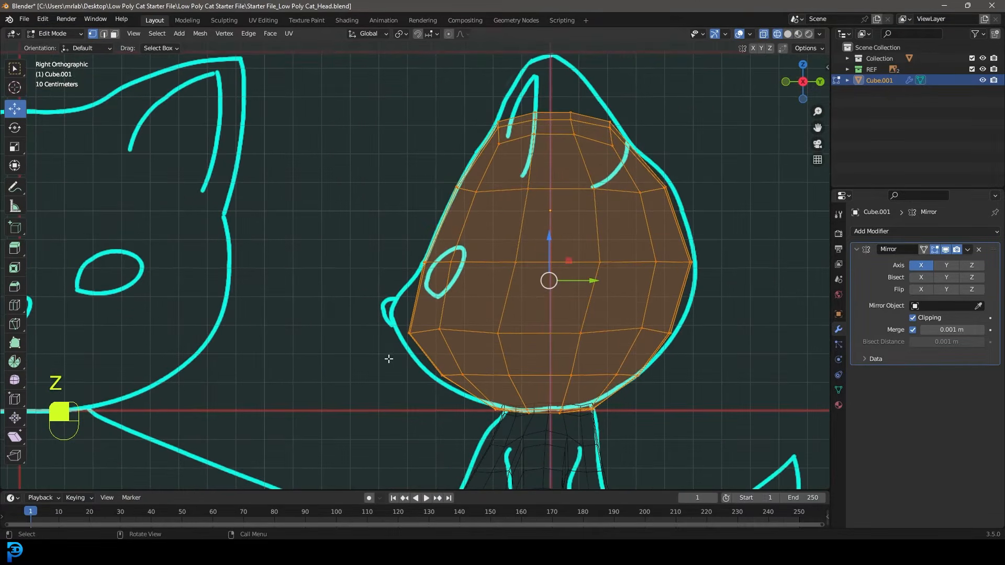
Turn on proportional editing and move the front muzzle vertices onto the side reference outline just below the nose
click(449, 34)
scroll(376, 349, down, 2)
scroll(363, 354, up, 2)
drag(360, 369, 426, 307)
drag(392, 346, 421, 316)
key(g)
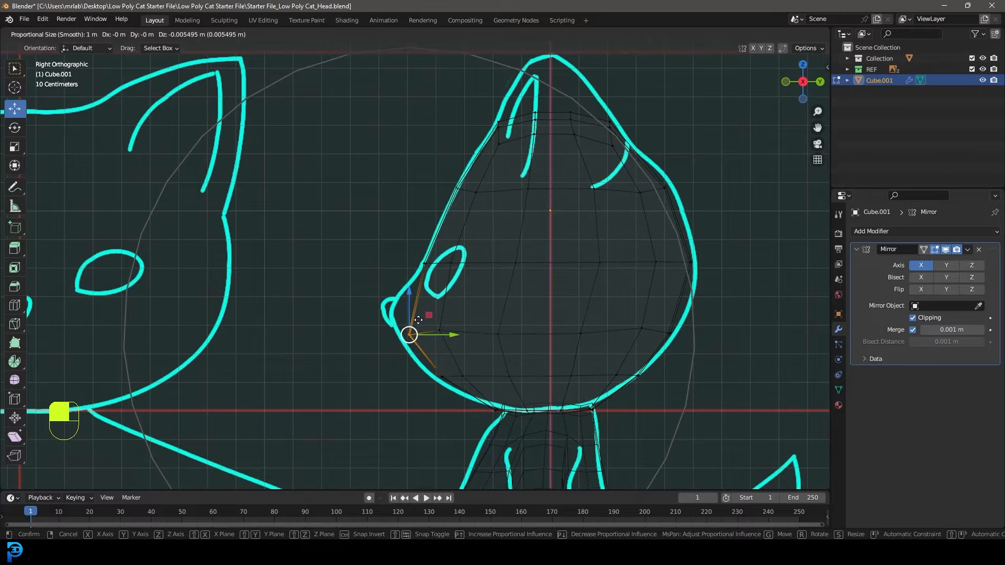
click(417, 320)
scroll(356, 402, up, 1)
drag(358, 400, 417, 330)
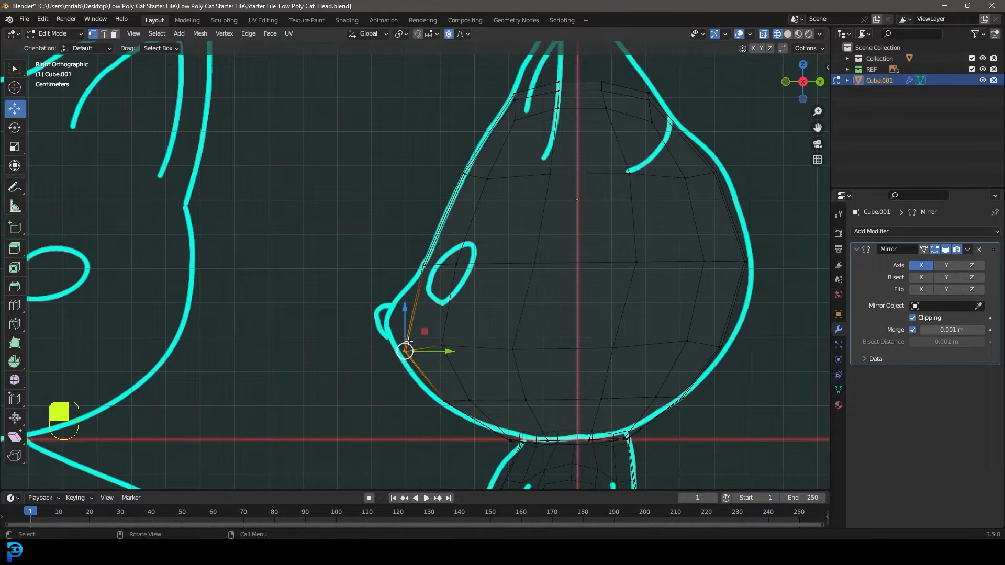
scroll(407, 341, down, 2)
key(g)
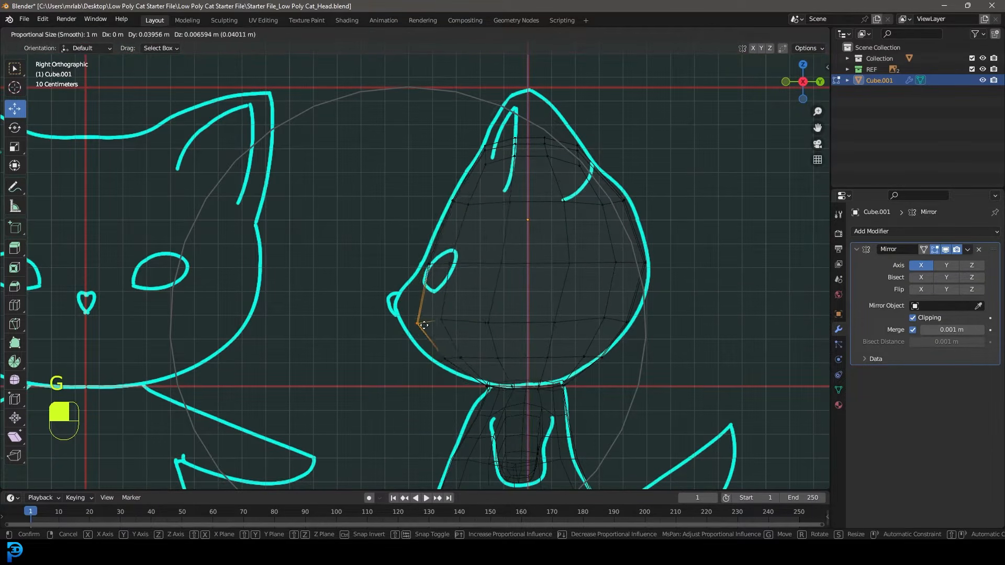
click(405, 322)
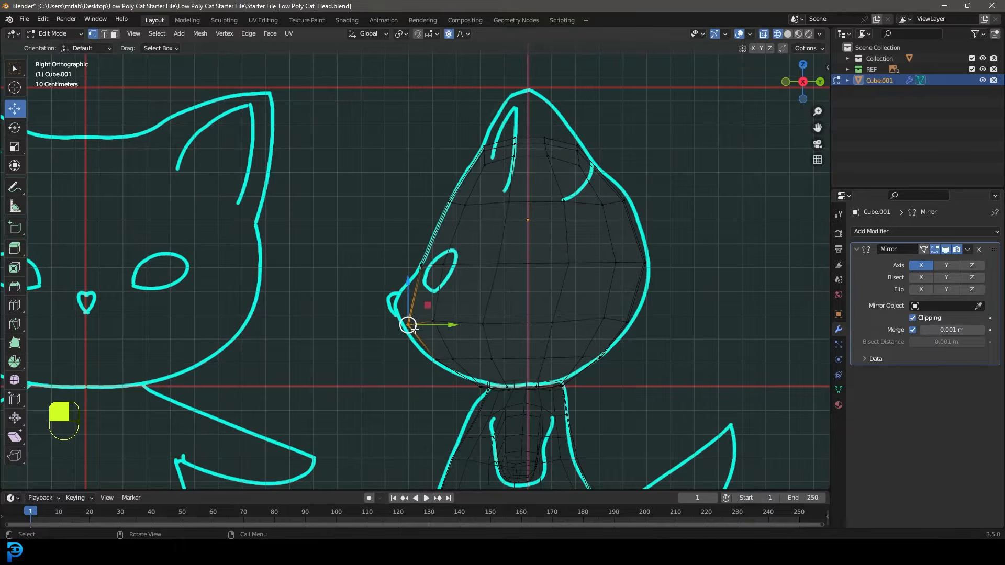
key(shift+z)
scroll(435, 294, up, 2)
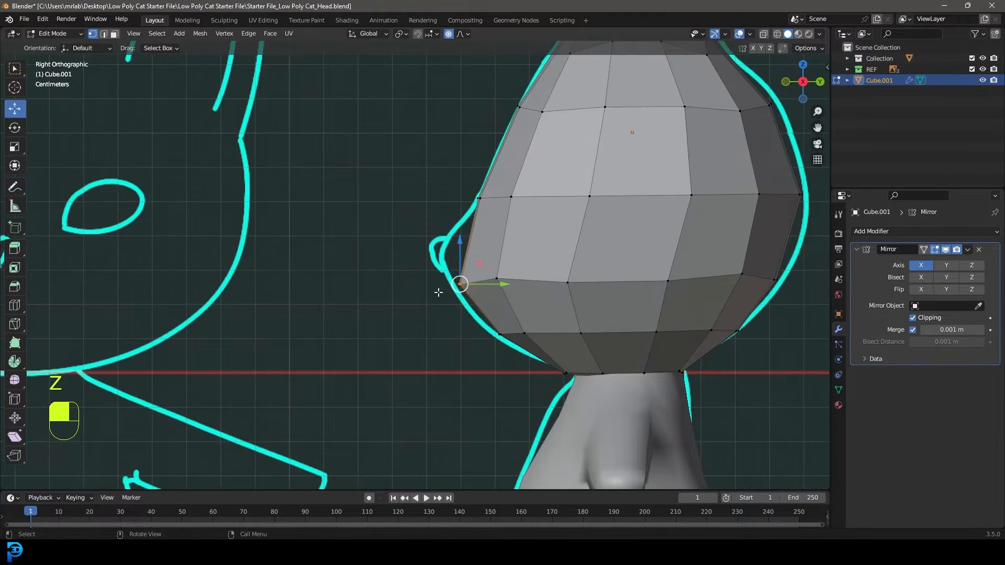
scroll(438, 293, down, 2)
key(g)
scroll(438, 287, up, 20)
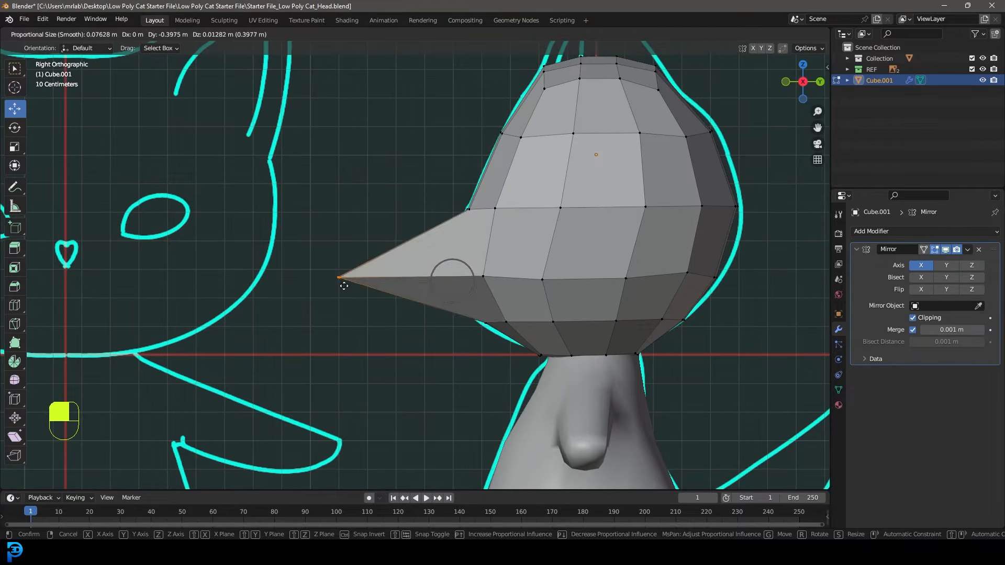
scroll(414, 299, down, 20)
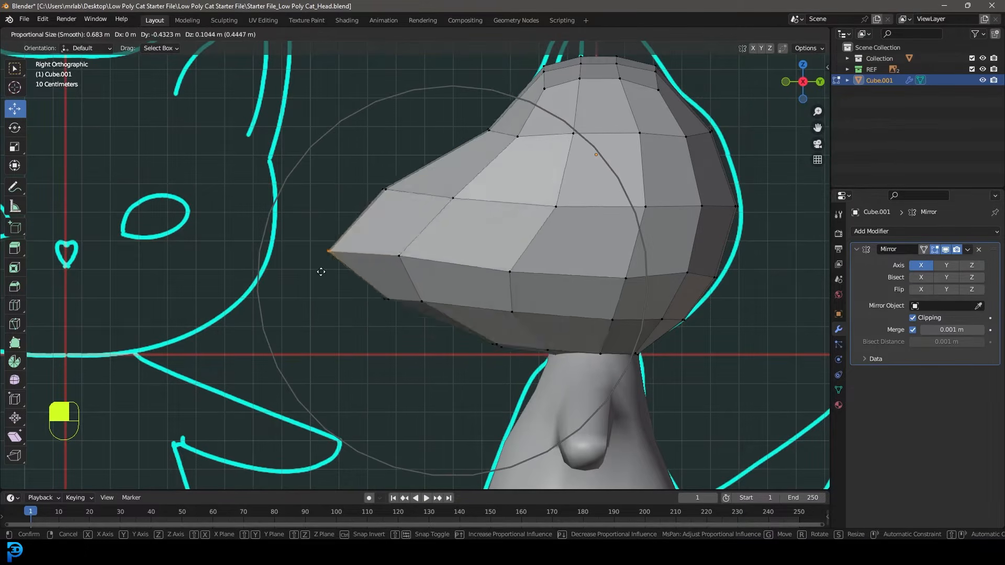
right_click(447, 275)
Move the muzzle vertices slightly forward to the side outline with a proportional size of about 0.47 m
key(g)
scroll(448, 269, up, 9)
scroll(444, 266, down, 1)
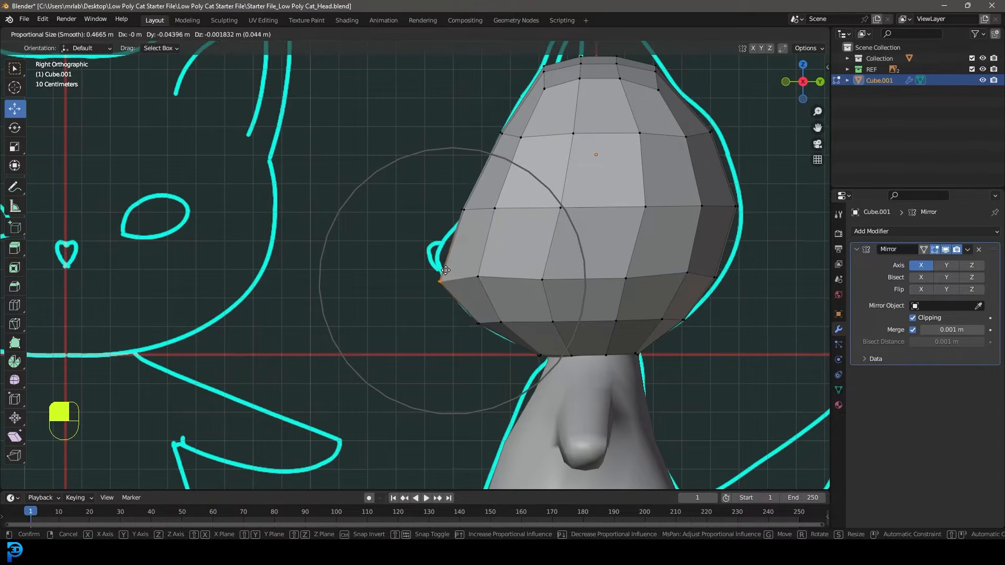
click(445, 271)
In wireframe shading, move the rearmost mid-height vertices of the head onto the back outline of the side reference
scroll(490, 280, down, 2)
shift+middle_drag(655, 265, 576, 287)
scroll(596, 278, up, 1)
key(z)
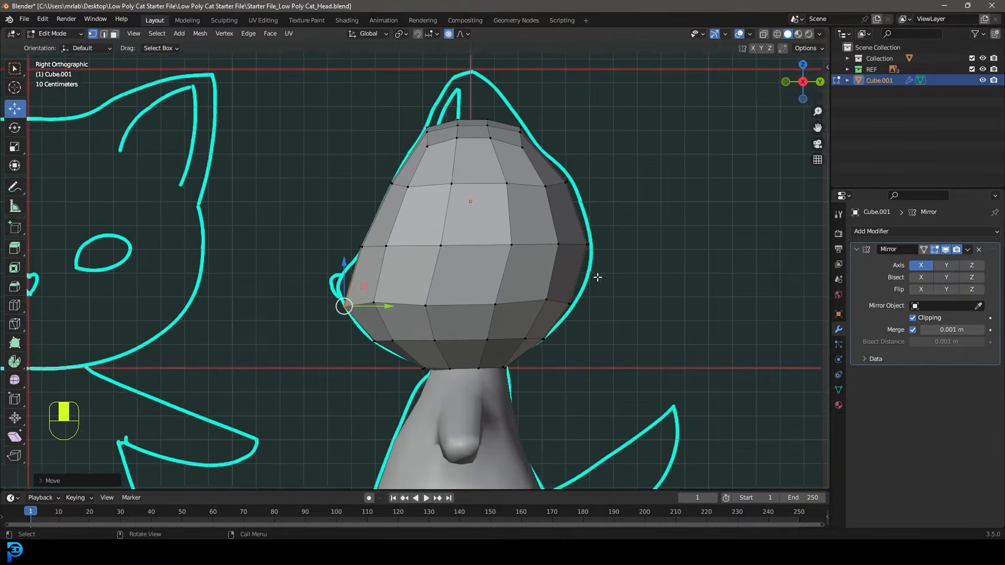
click(507, 272)
drag(611, 288, 575, 222)
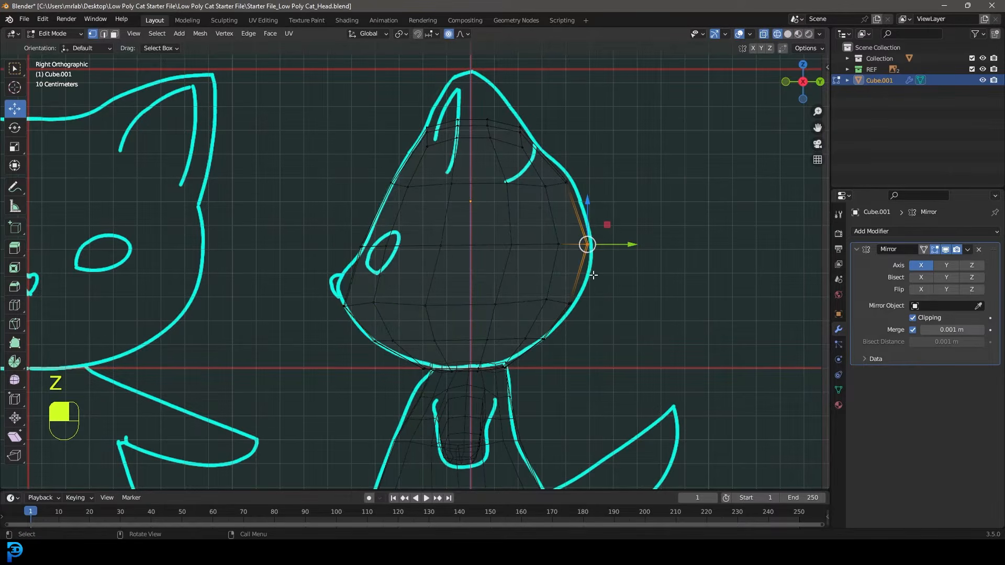
scroll(599, 276, up, 2)
key(g)
click(620, 281)
Move the lower and upper vertices at the back of the head outward onto the side reference outline
click(640, 320)
key(g)
click(660, 321)
click(636, 146)
key(g)
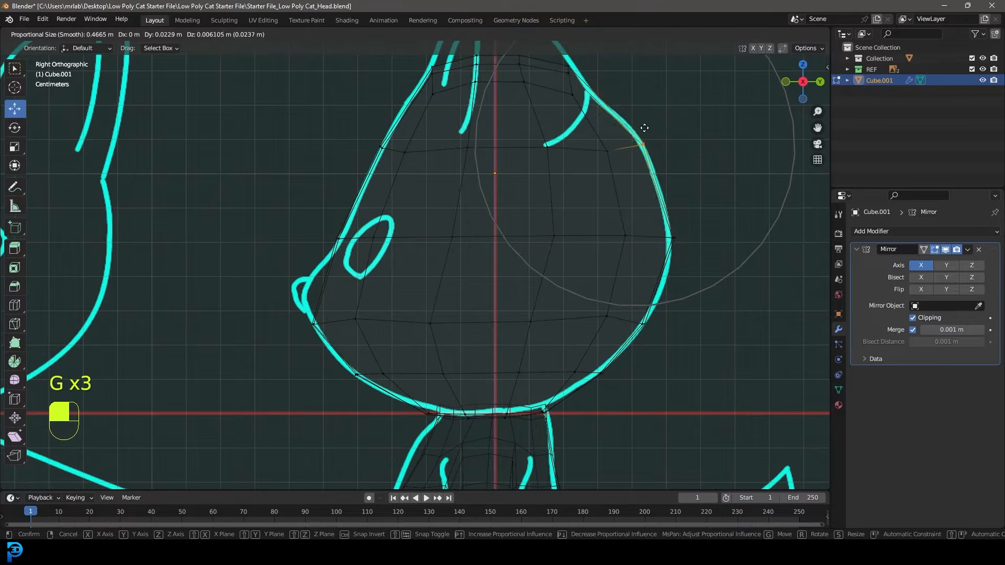
click(642, 141)
Add a horizontal loop cut around the head between the eye-level loop and the muzzle loop, in solid shading
scroll(446, 175, down, 2)
shift+middle_drag(446, 175, 466, 235)
scroll(400, 352, up, 2)
shift+middle_drag(399, 352, 417, 293)
scroll(481, 263, up, 3)
scroll(448, 200, up, 2)
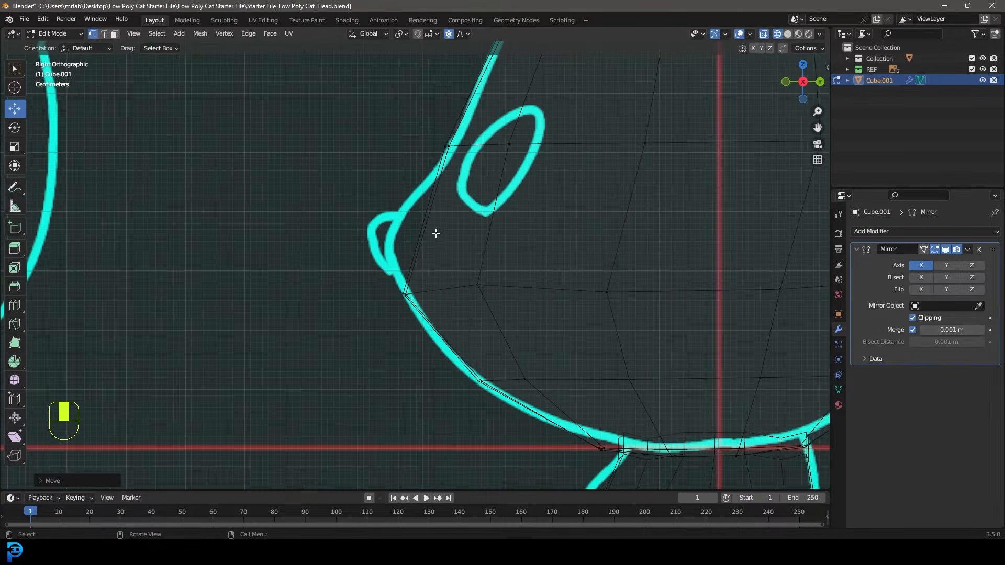
key(z)
click(434, 214)
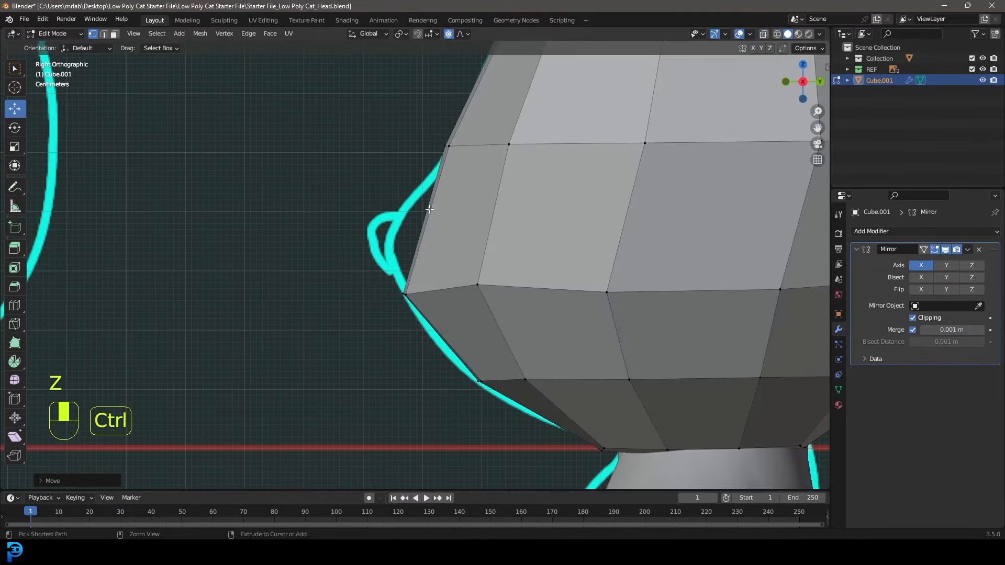
key(ctrl+r)
click(484, 206)
In wireframe shading, pull the new loop's front vertices to the nose outline with a proportional size of about 0.2 m
key(z)
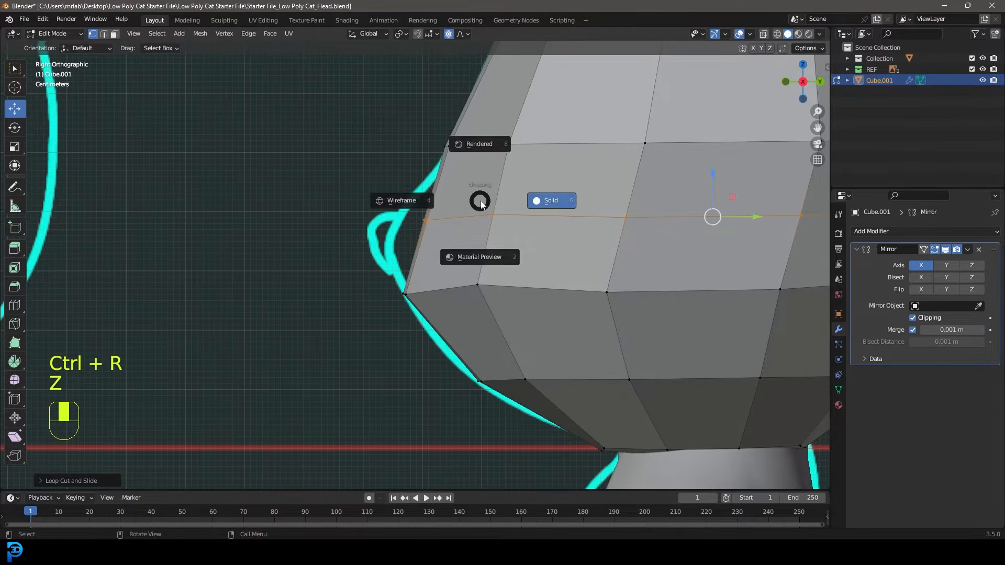
click(404, 199)
drag(395, 238, 452, 189)
key(g)
scroll(456, 220, up, 5)
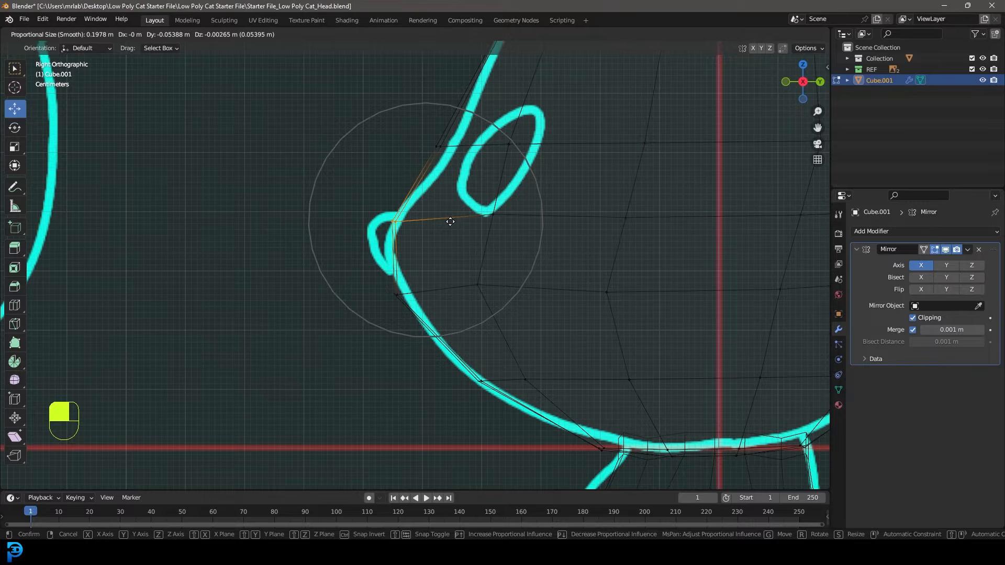
click(450, 221)
Move the new loop's rear vertices out to the back outline with a proportional size of about 0.15 m
scroll(450, 222, down, 8)
key(alt+z)
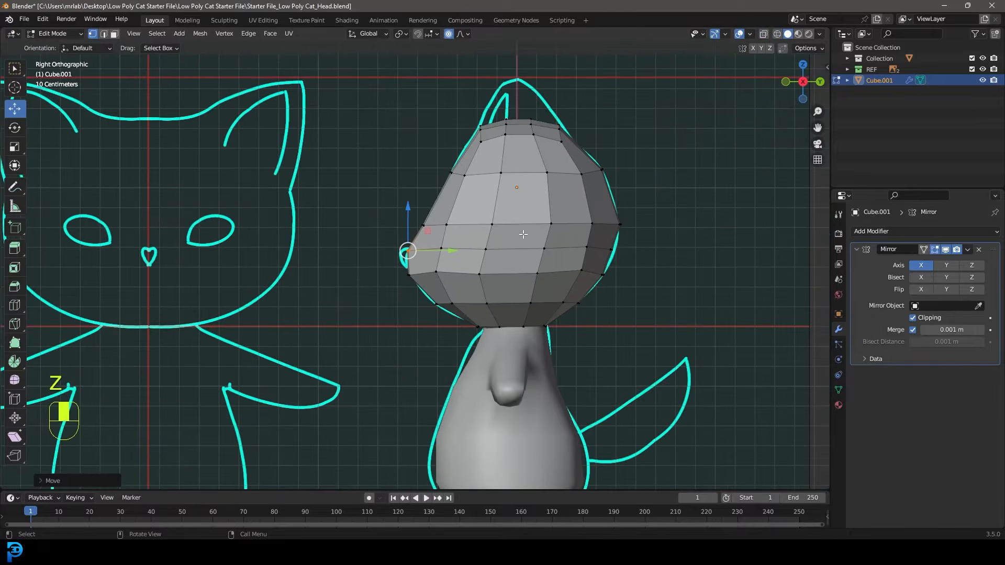
shift+middle_drag(646, 250, 584, 244)
key(z)
scroll(621, 243, up, 2)
drag(632, 251, 593, 229)
key(g)
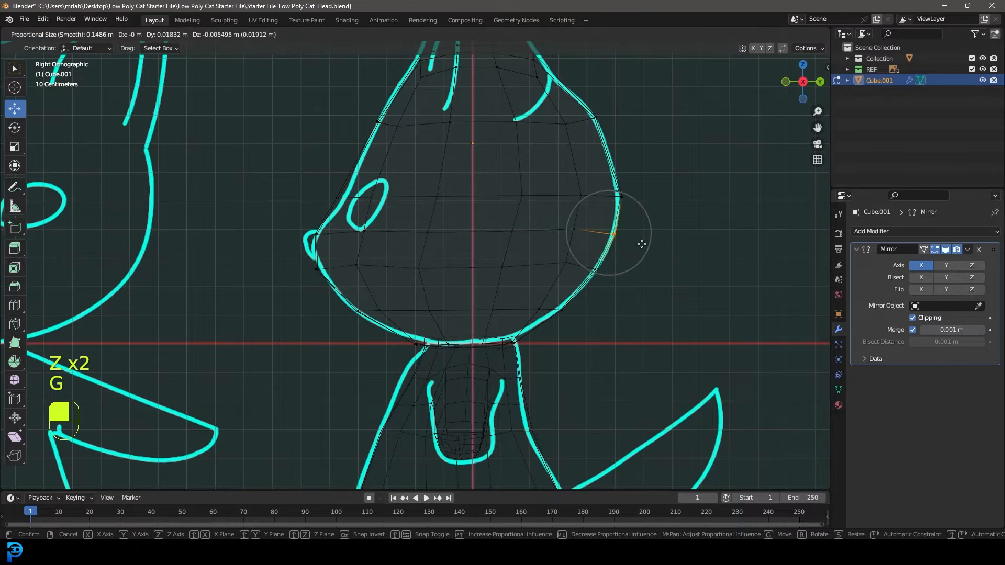
click(642, 244)
In the front wireframe view, move the new loop's outer vertices out to the cheek outline with a proportional size of about 0.32 m
scroll(642, 245, down, 2)
key(z)
scroll(560, 223, down, 3)
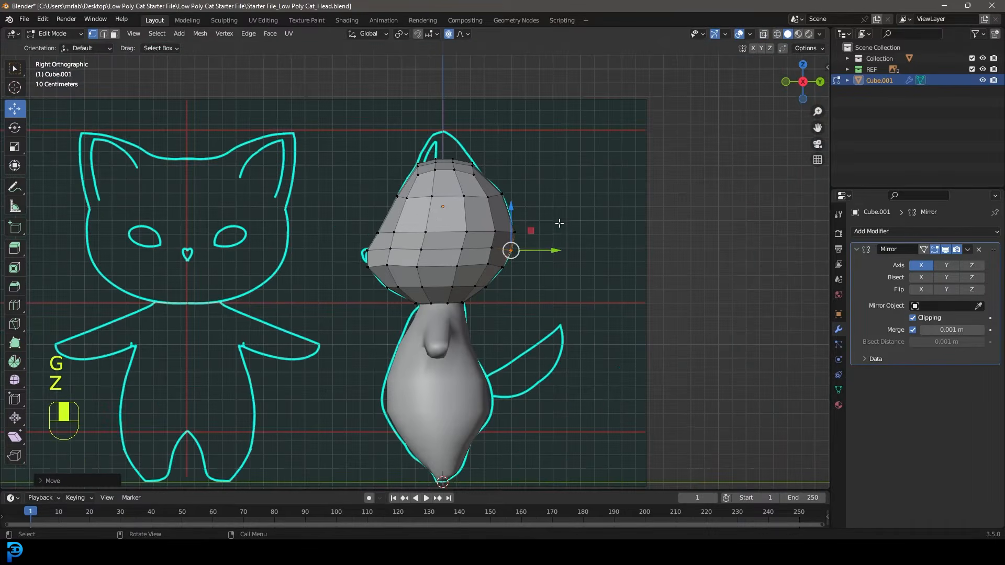
middle_drag(503, 229, 616, 228)
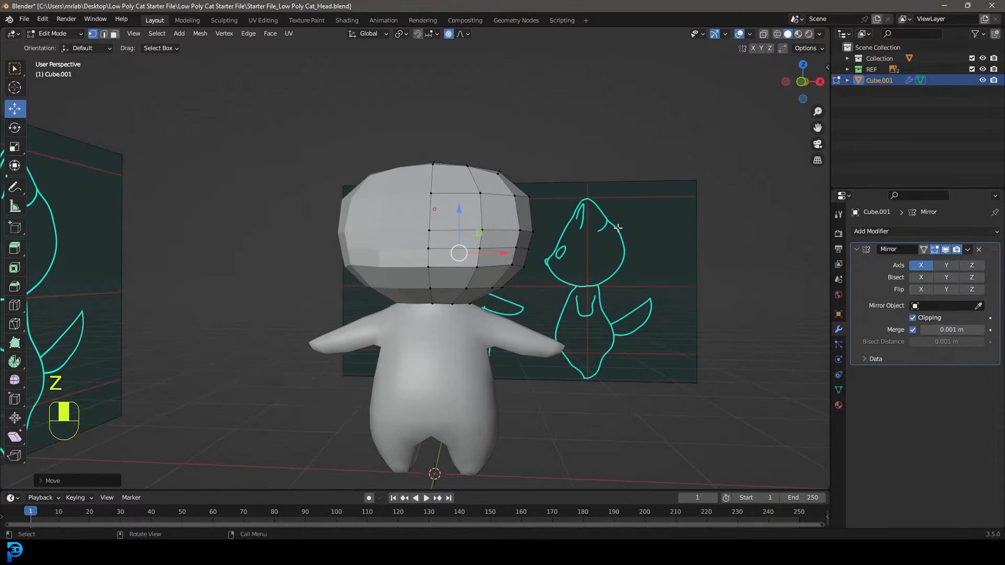
key(KP_1)
scroll(603, 231, up, 5)
key(z)
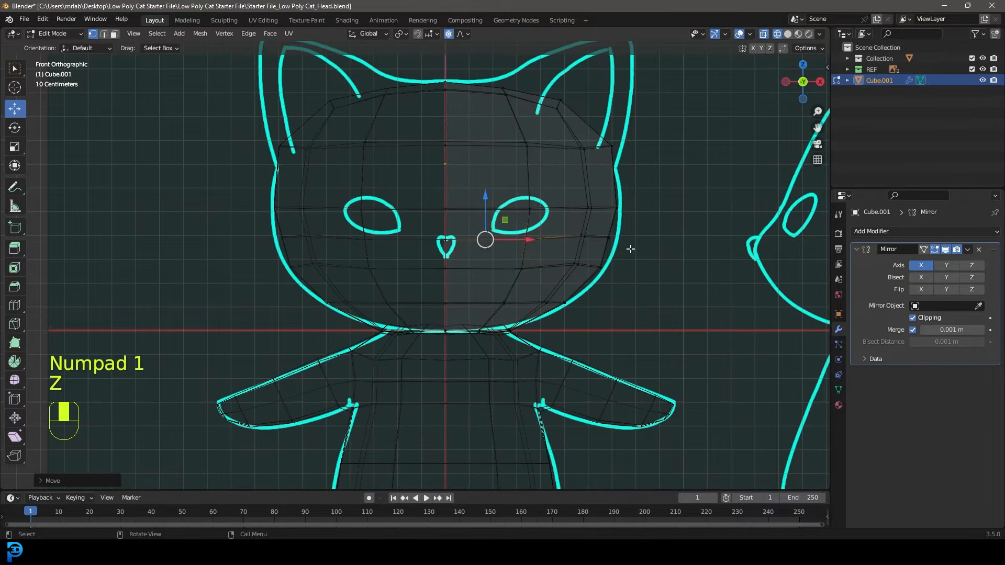
click(608, 237)
scroll(602, 238, up, 1)
key(g)
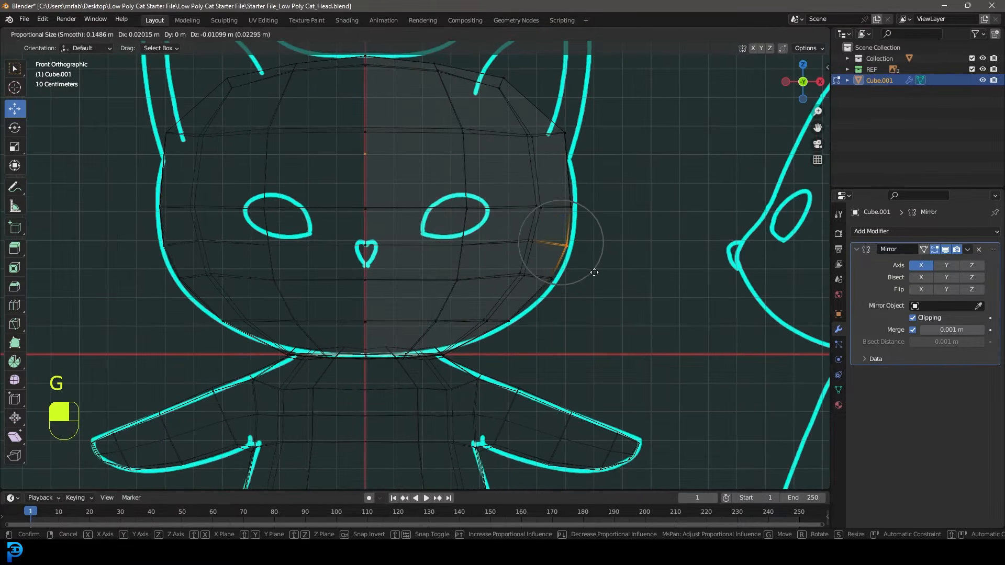
scroll(597, 273, down, 8)
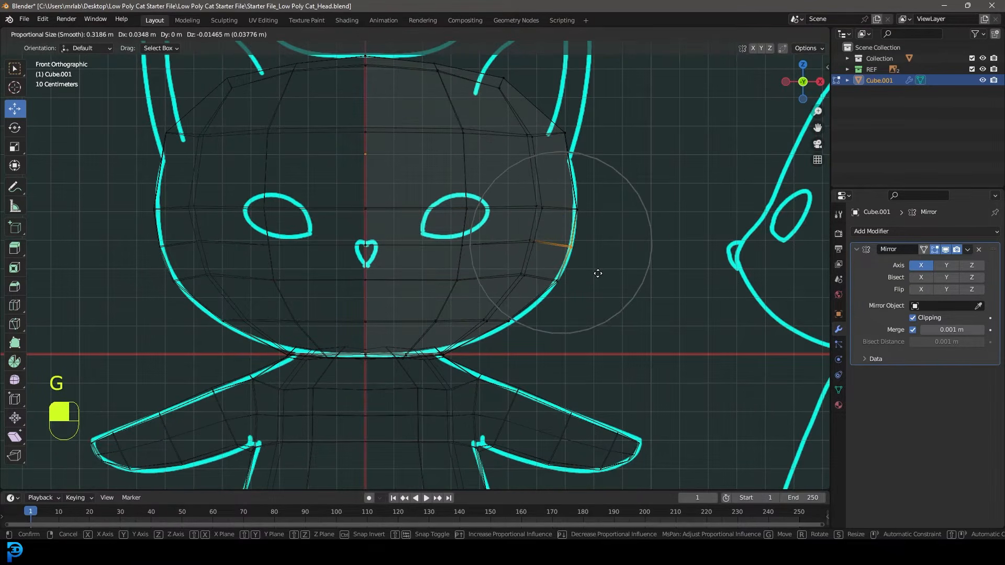
click(527, 320)
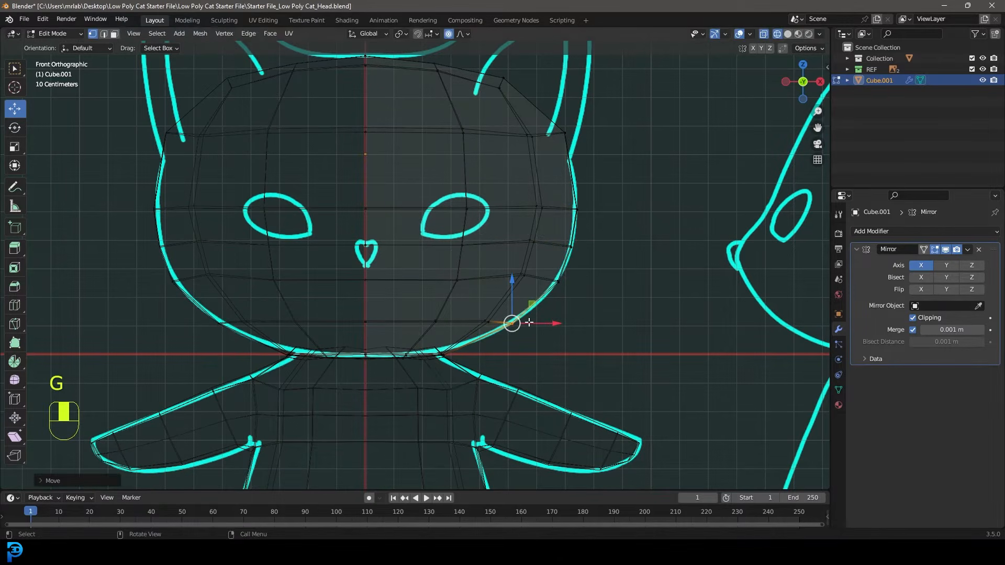
Adjust the upper outer side vertex of the head near the ear base against the front reference
click(564, 133)
key(g)
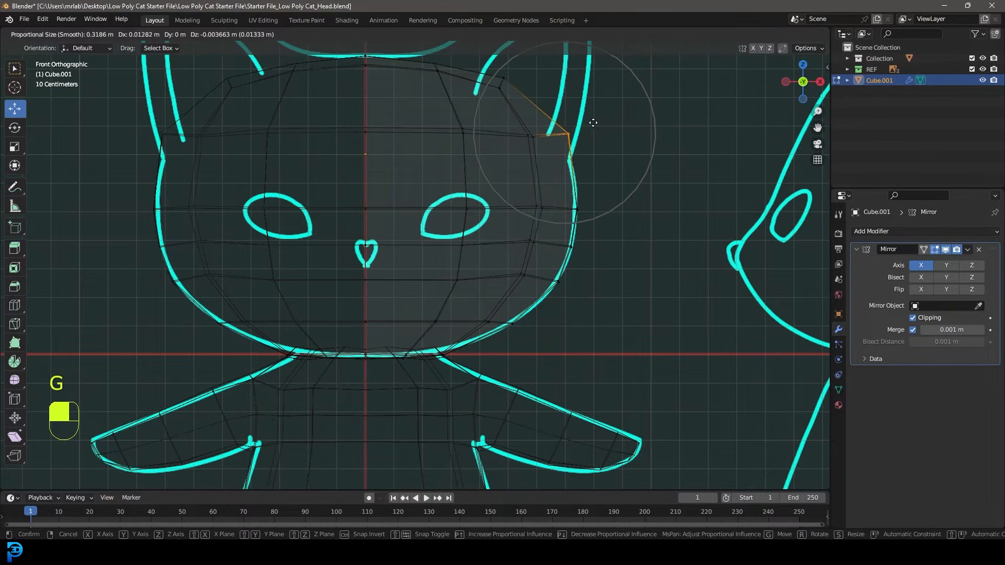
click(567, 131)
Raise the top vertices beside the center line to the base of the ear outline, with a proportional size of about 0.18 m
scroll(567, 131, down, 3)
drag(438, 159, 403, 124)
mouse_move(440, 153)
shift+middle_down()
mouse_move(466, 218)
mouse_move(458, 177)
mouse_move(449, 218)
shift+middle_up()
scroll(466, 218, up, 5)
scroll(459, 177, up, 3)
drag(604, 236, 549, 124)
key(g)
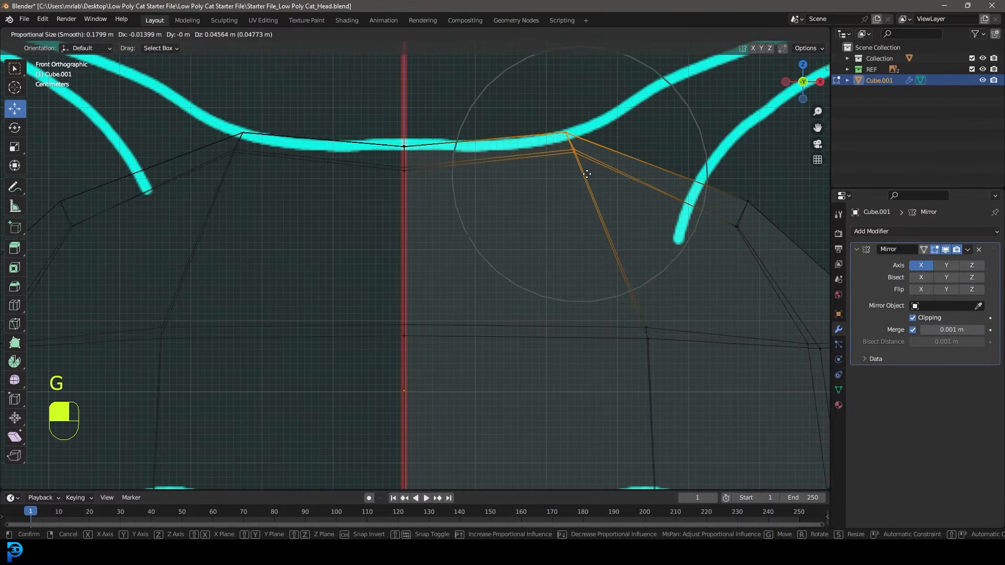
click(588, 174)
Raise the top center vertices to the crown outline, select the vertices across the crown and return to solid shading
drag(453, 218, 384, 129)
click(413, 139)
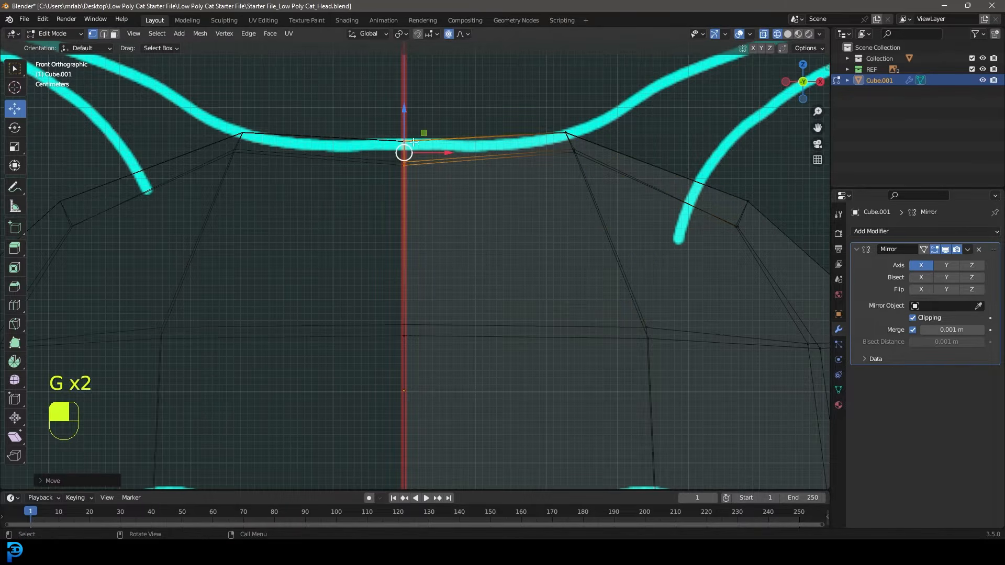
scroll(404, 153, down, 4)
drag(523, 235, 406, 195)
key(z)
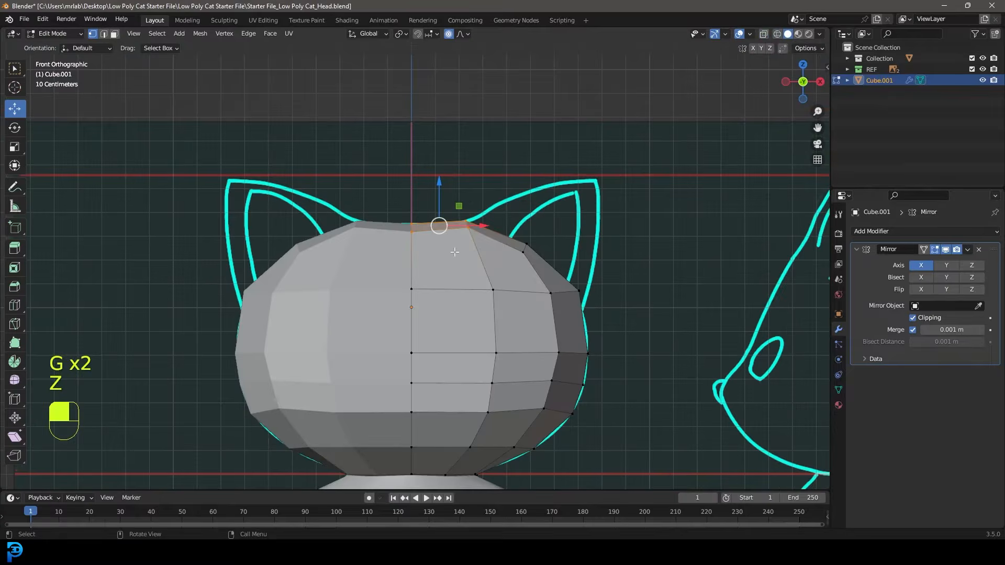
Turn off proportional editing and save the file
scroll(522, 234, down, 3)
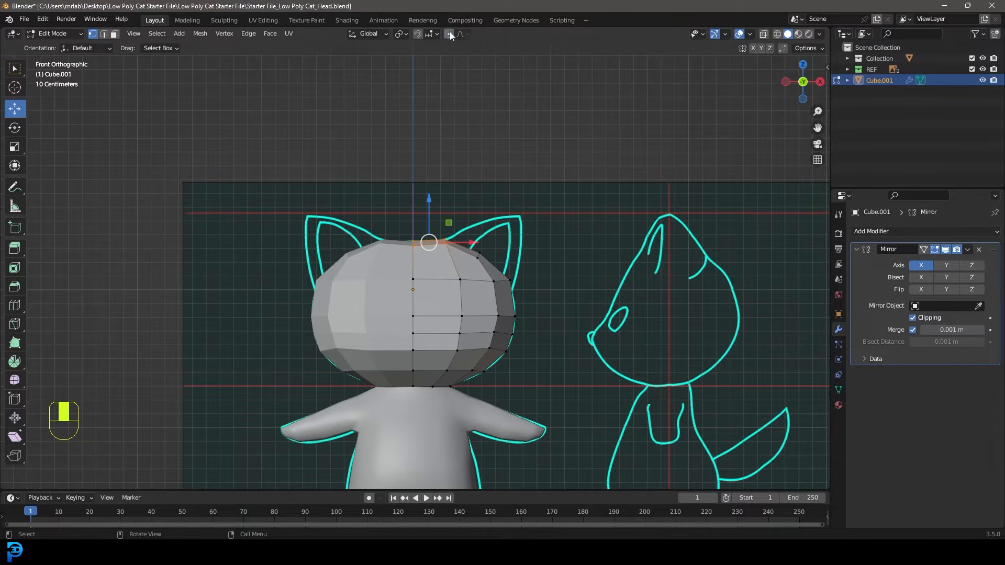
middle_drag(522, 230, 479, 271)
scroll(471, 272, up, 2)
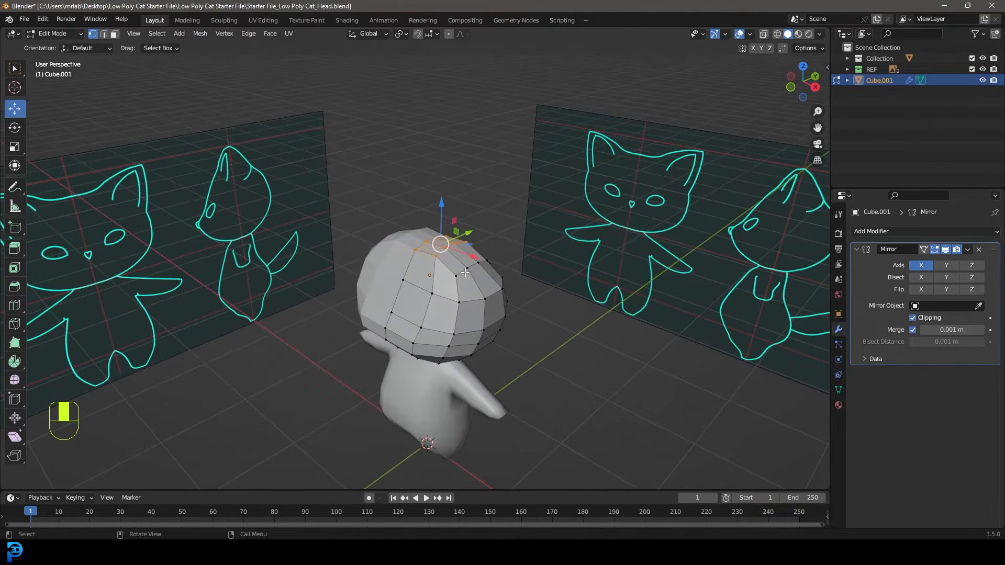
middle_drag(466, 256, 486, 249)
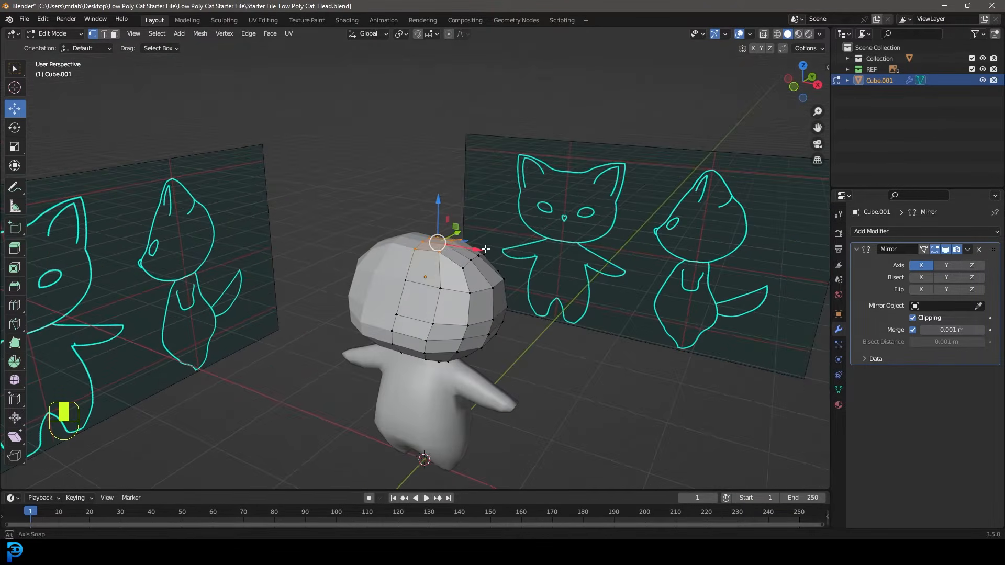
key(ctrl+s)
key(ctrl+s)
key(ctrl+s)
key(ctrl+s)
key(ctrl+s)
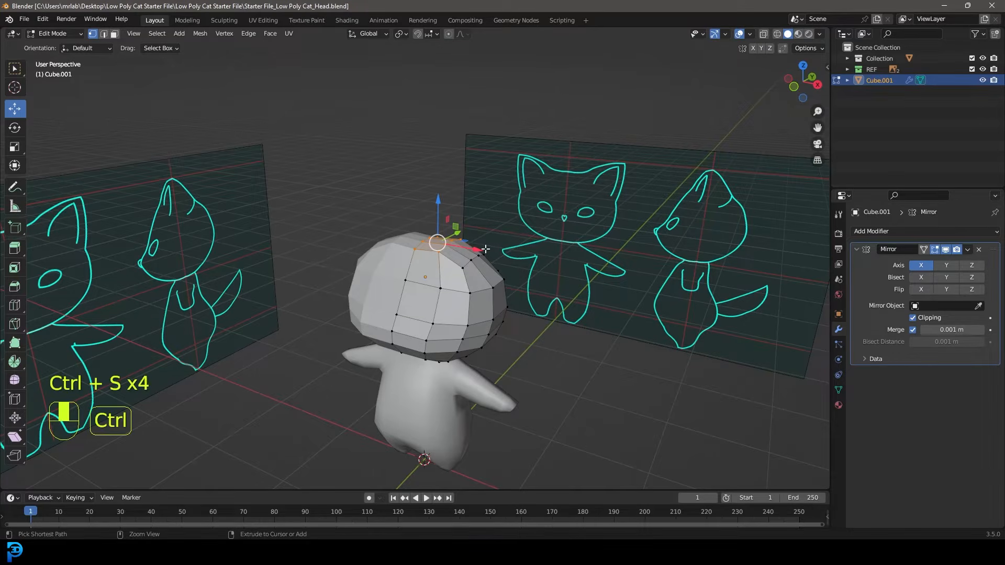
Select the faces at the head's upper outer side in face mode and extrude them about 0.4 m to form the ear
key(KP_1)
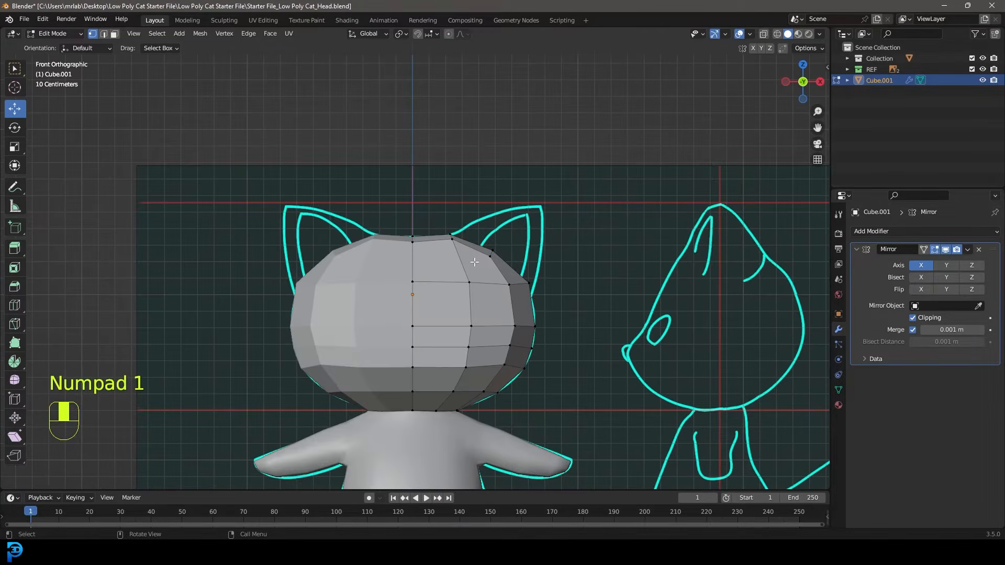
click(116, 35)
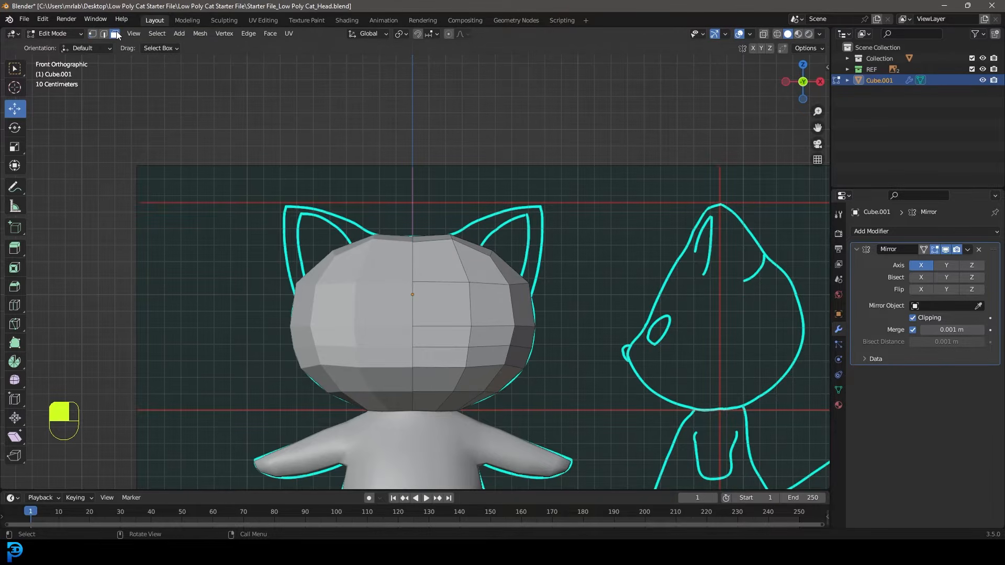
middle_drag(518, 241, 534, 329)
click(488, 281)
scroll(486, 218, up, 1)
click(485, 218)
middle_drag(564, 262, 561, 341)
key(shift)
key(KP_1)
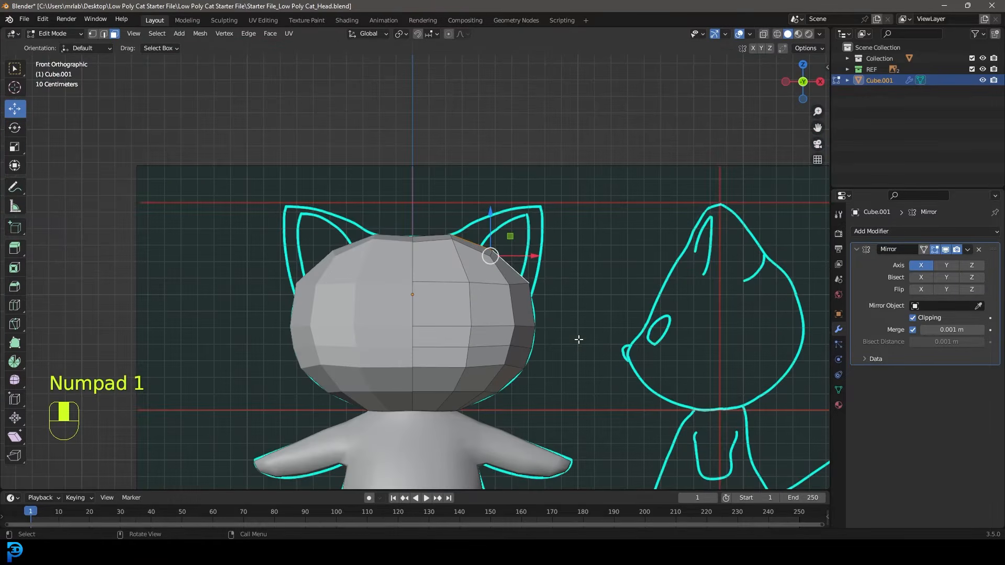
scroll(578, 339, up, 3)
shift+middle_drag(564, 283, 525, 288)
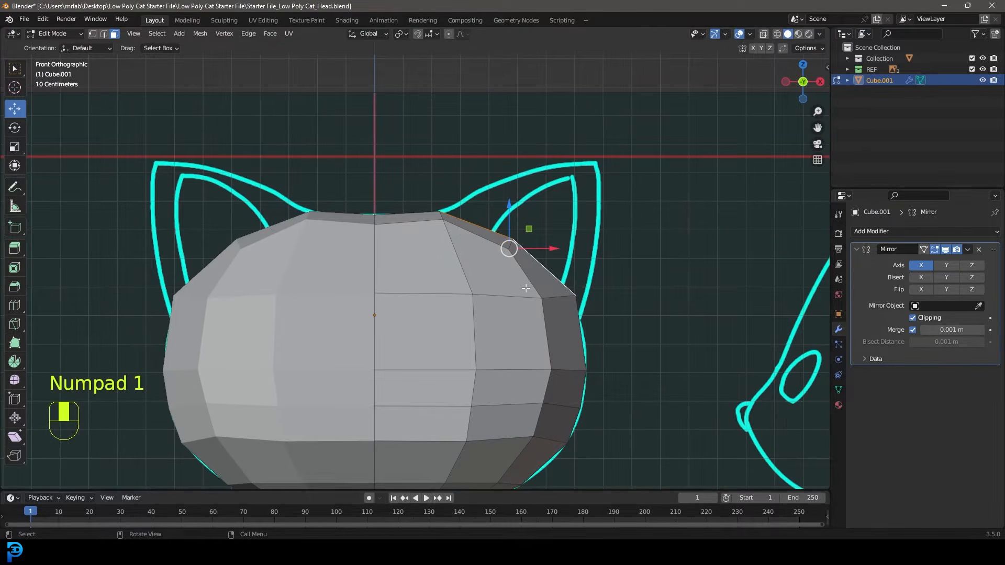
key(e)
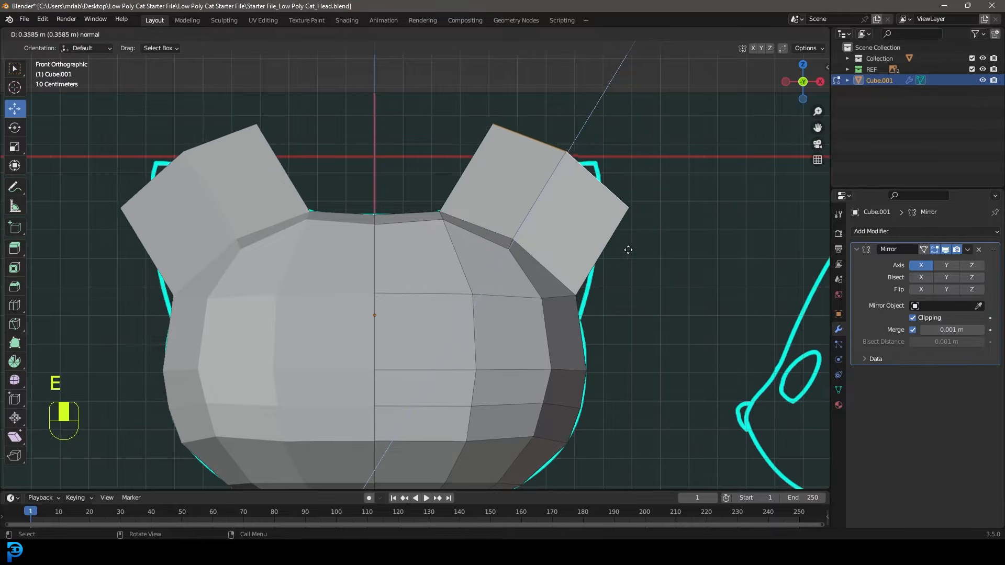
click(631, 241)
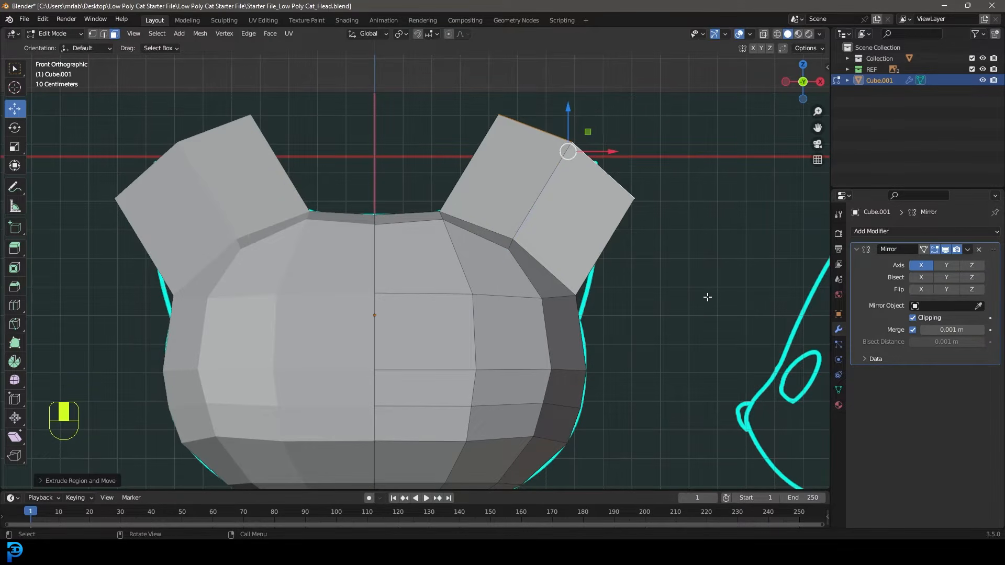
Scale the extruded ear tip down to about one third and move it to the tip of the ear outline in the front view
key(s)
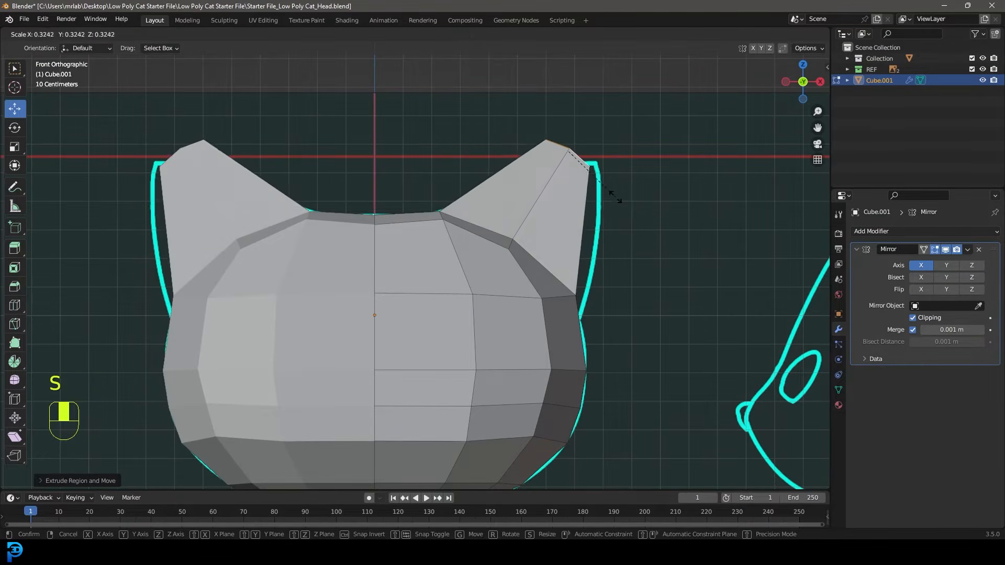
click(618, 199)
key(g)
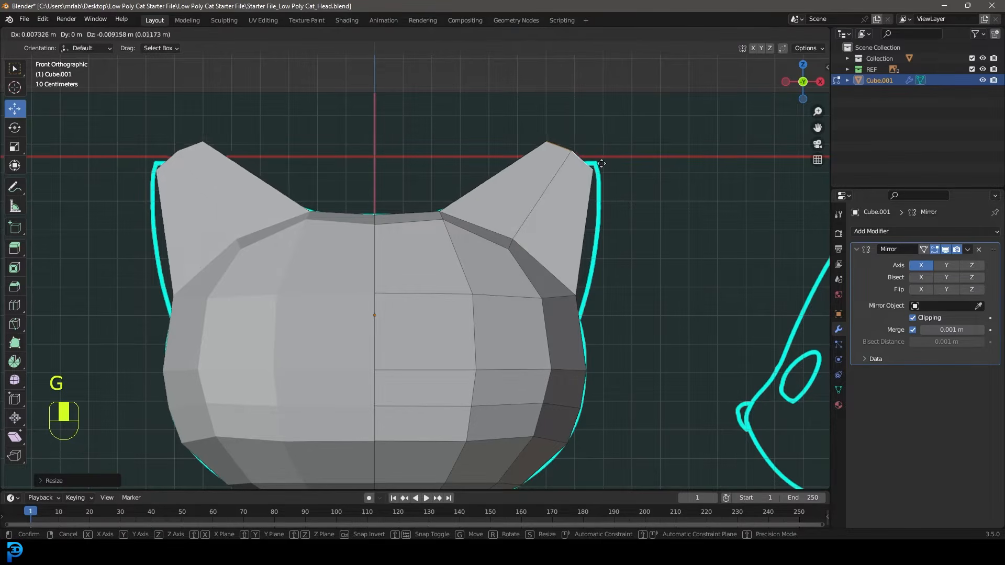
click(609, 189)
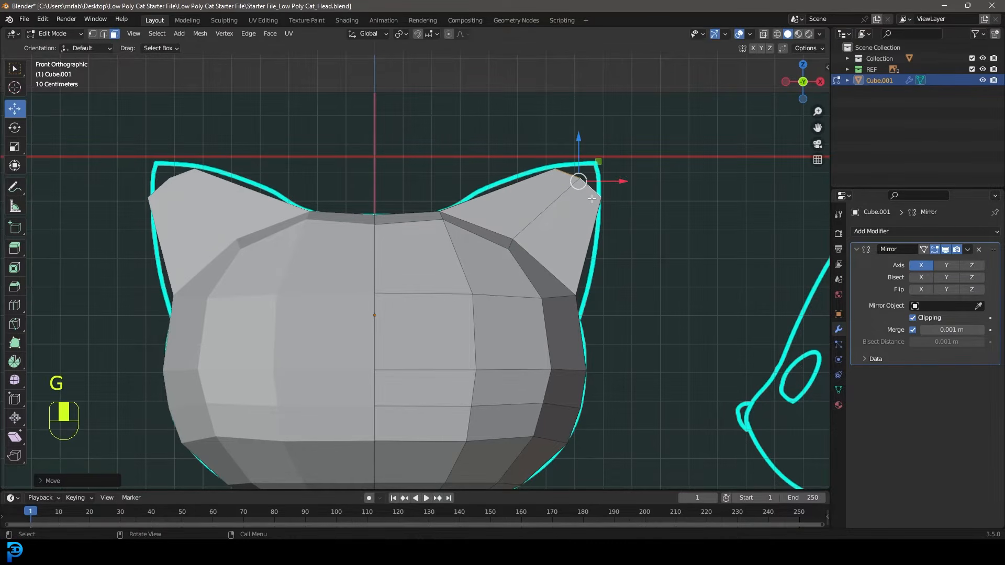
In the right side view, move the ear tip forward along Y toward the front edge of the ear reference
middle_drag(584, 209, 443, 255)
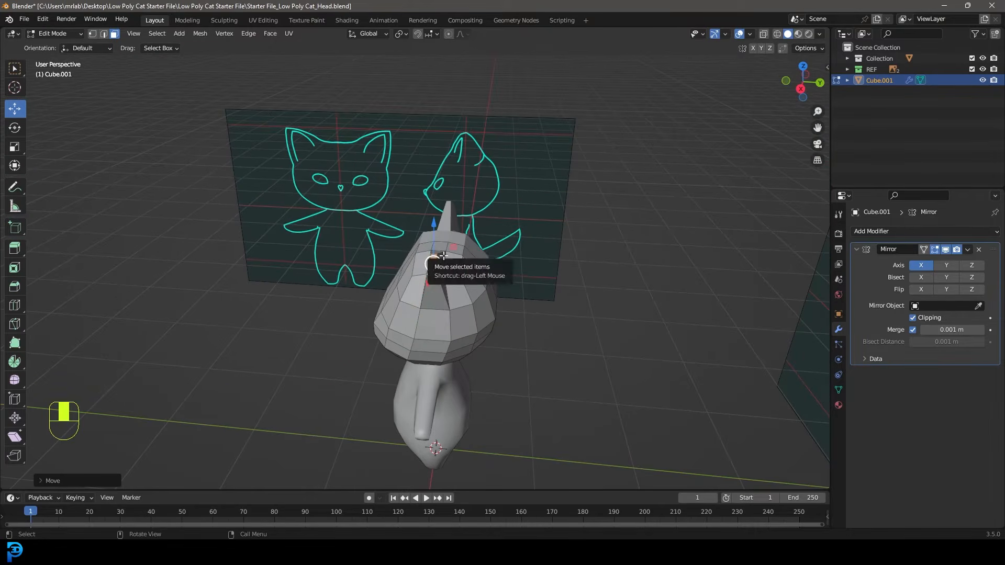
key(KP_3)
scroll(436, 259, up, 4)
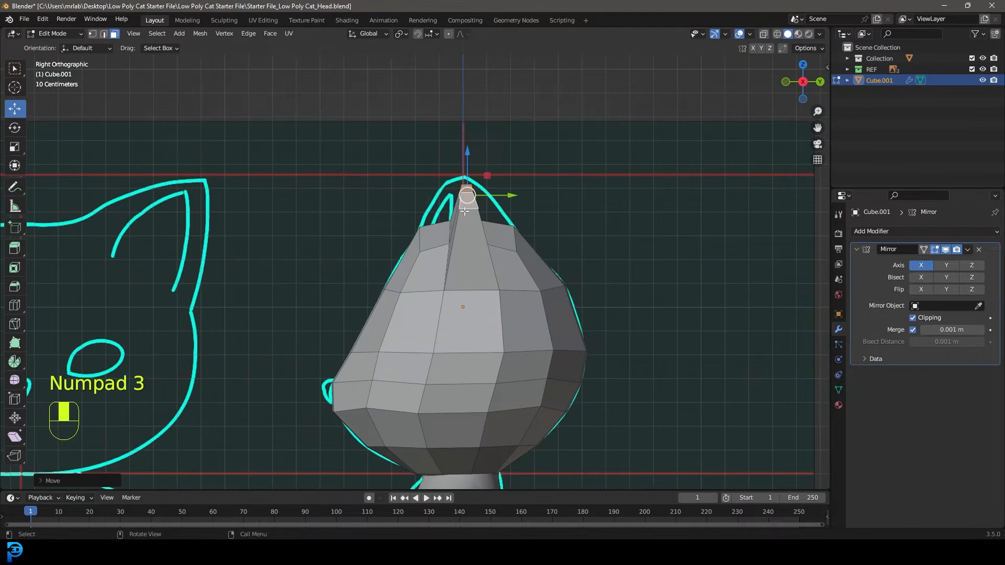
scroll(465, 211, up, 2)
drag(523, 162, 494, 165)
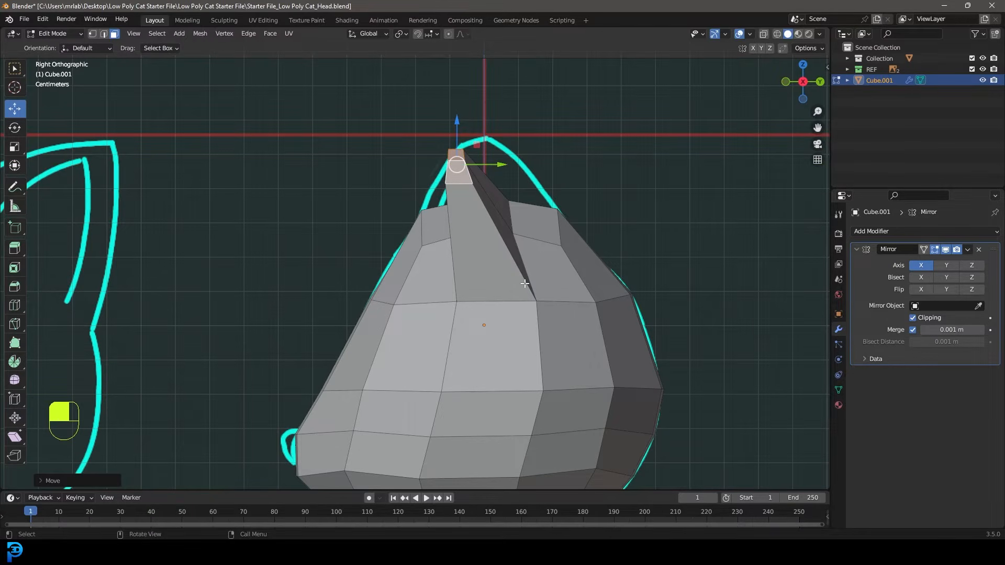
Move the vertex behind the ear base about 0.07 m back and 0.06 m up, and its rear neighbour about 0.05 m back
click(93, 35)
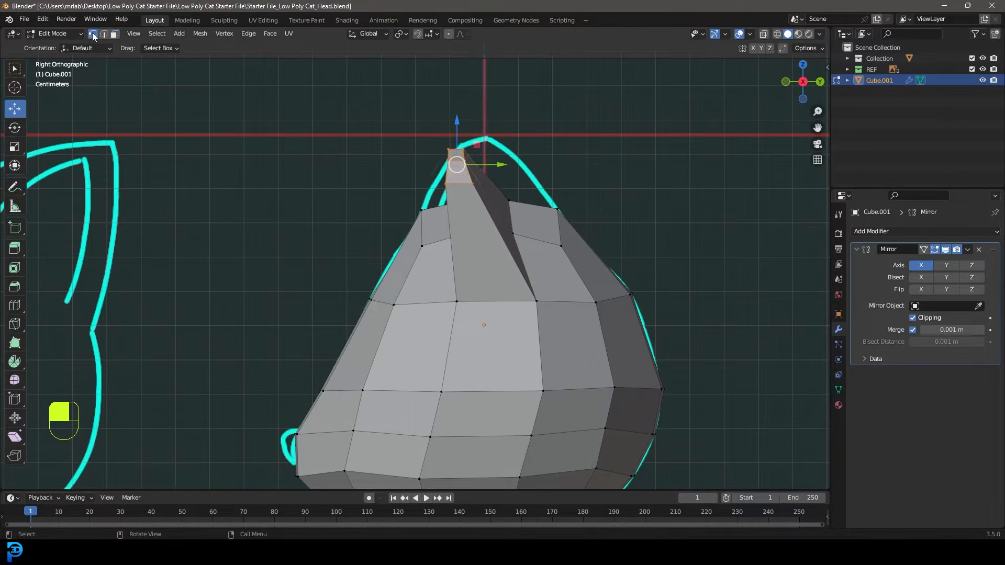
middle_drag(540, 230, 473, 277)
key(KP_3)
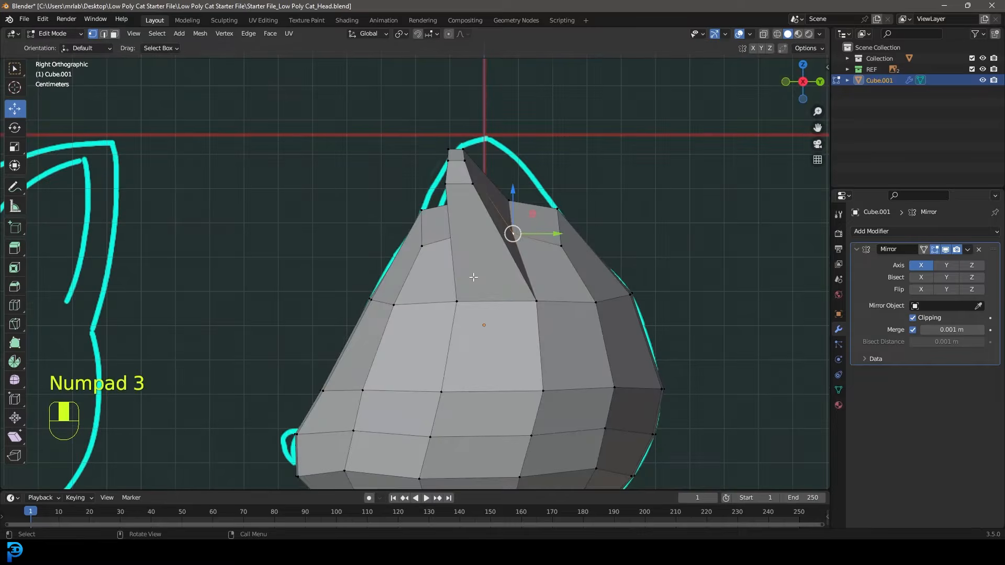
key(g)
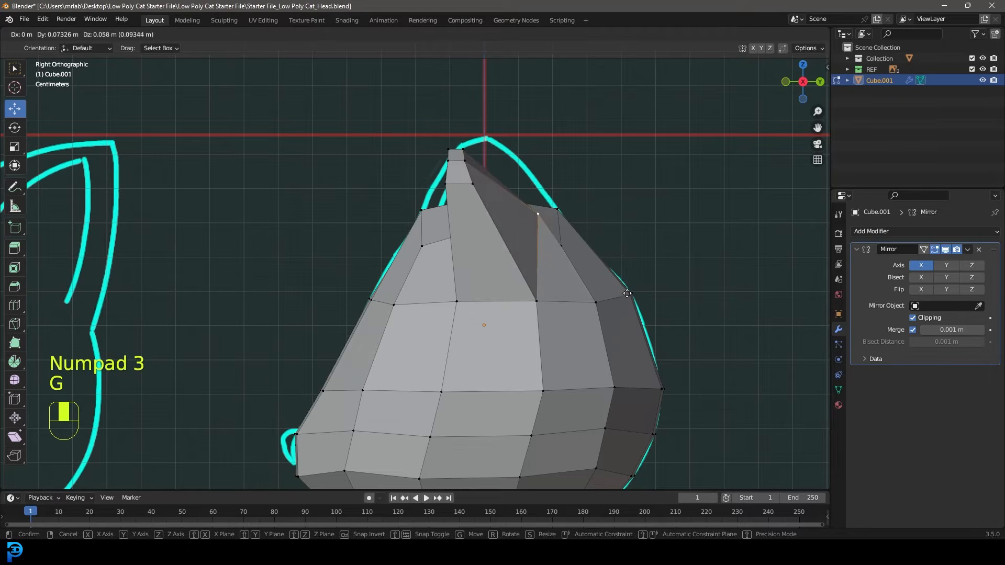
click(627, 292)
key(g)
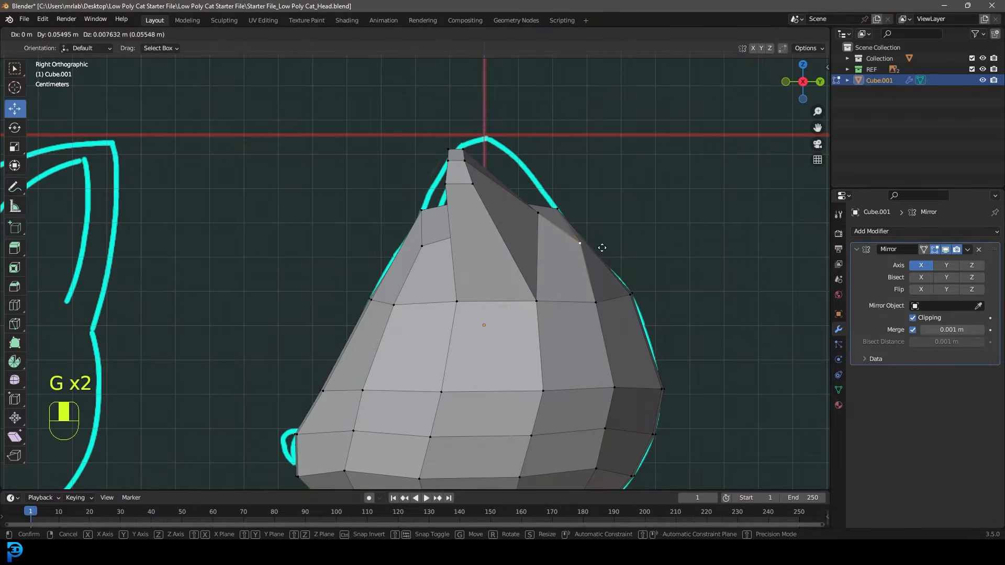
click(602, 247)
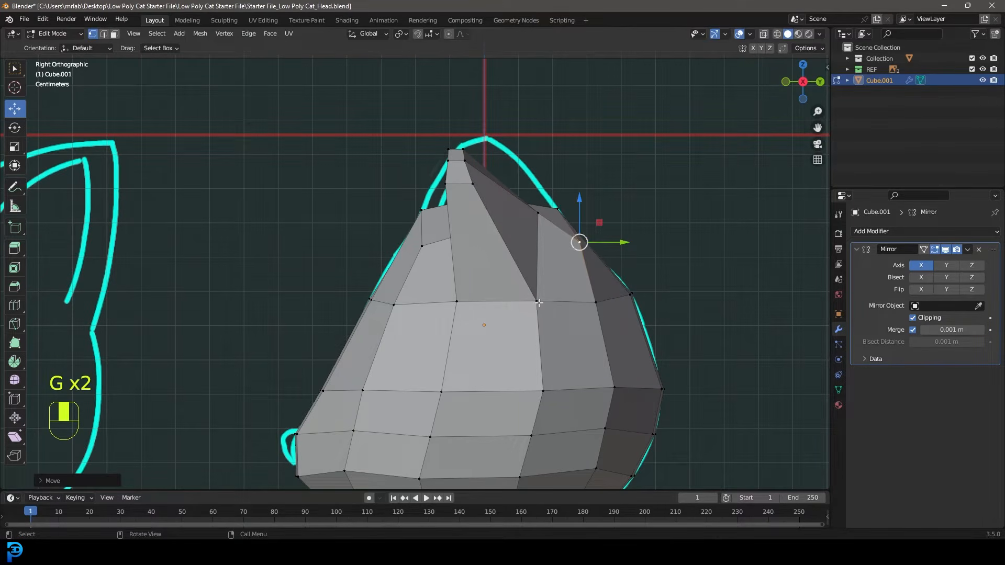
In the side view, move the ear's lower rear base vertex up and back and its lower front base vertex forward to the ear reference lines
click(539, 302)
key(g)
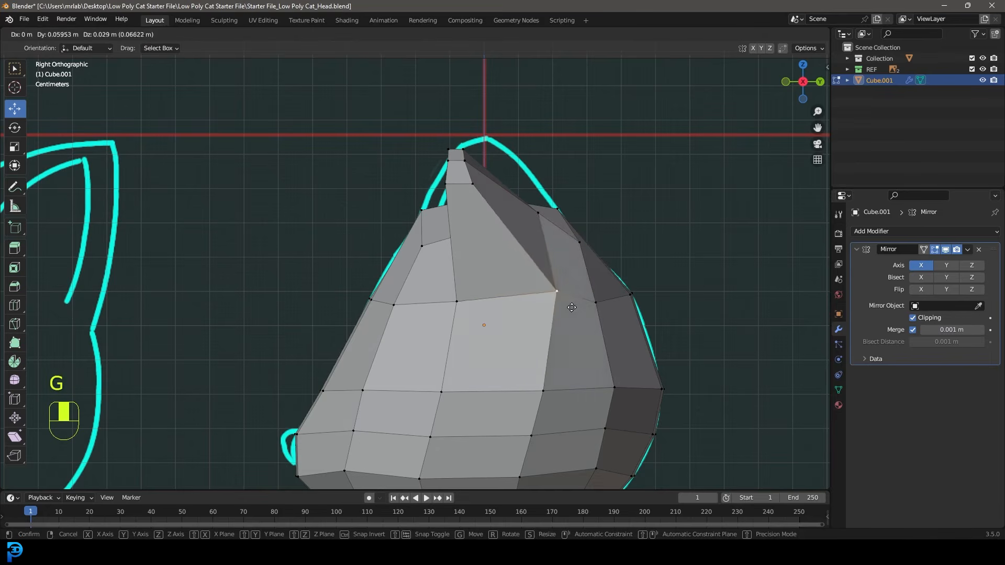
click(572, 307)
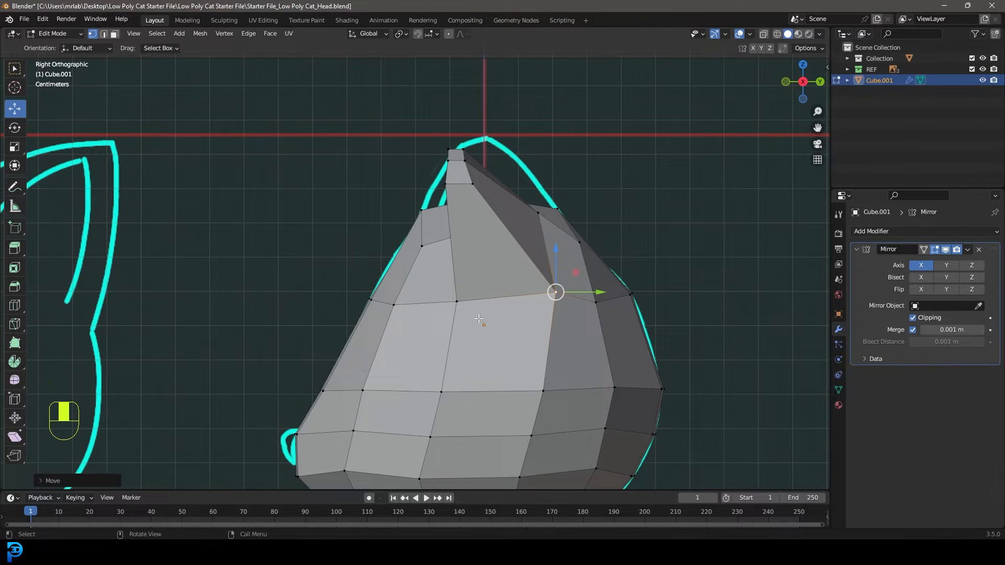
key(z)
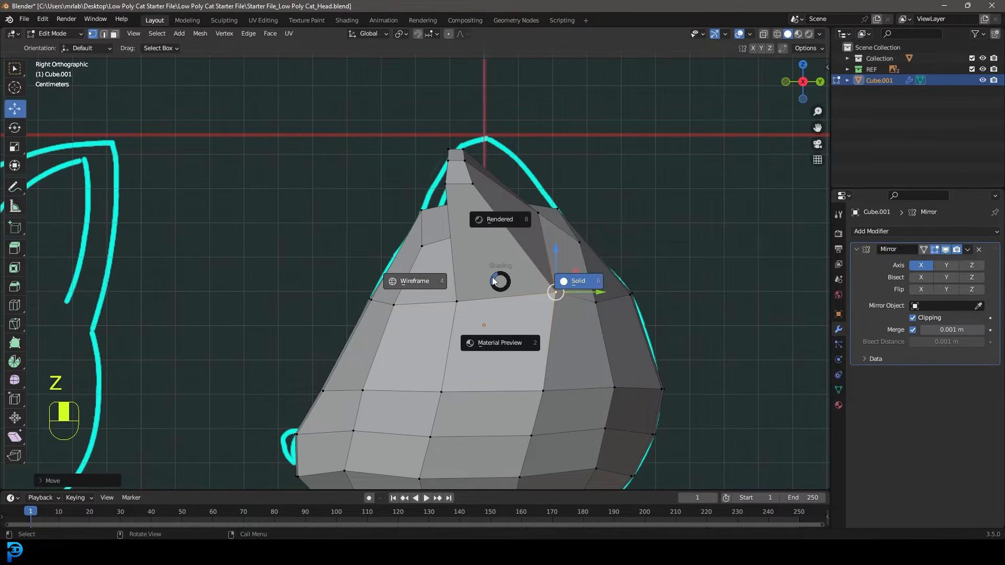
click(409, 281)
scroll(477, 319, up, 3)
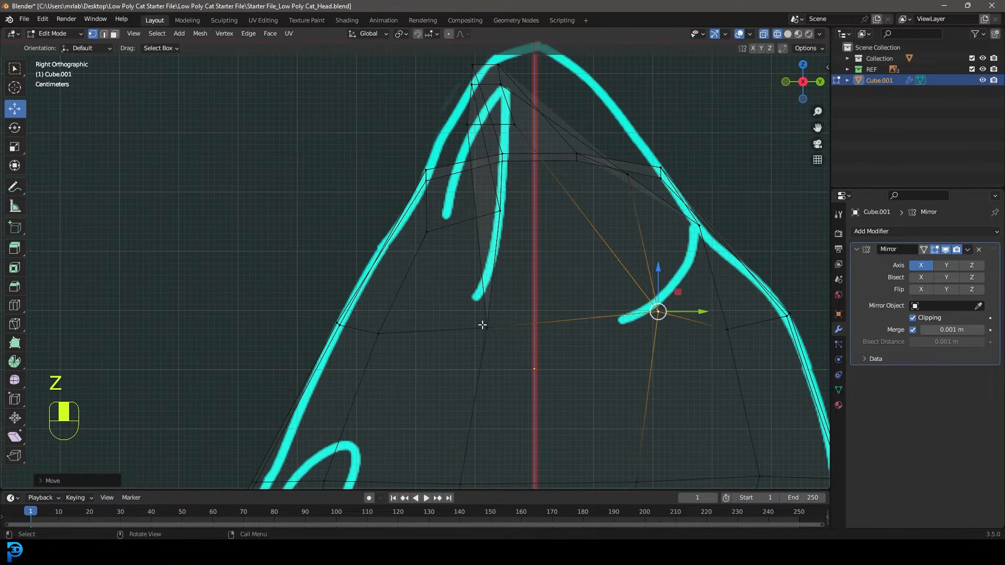
click(492, 330)
key(g)
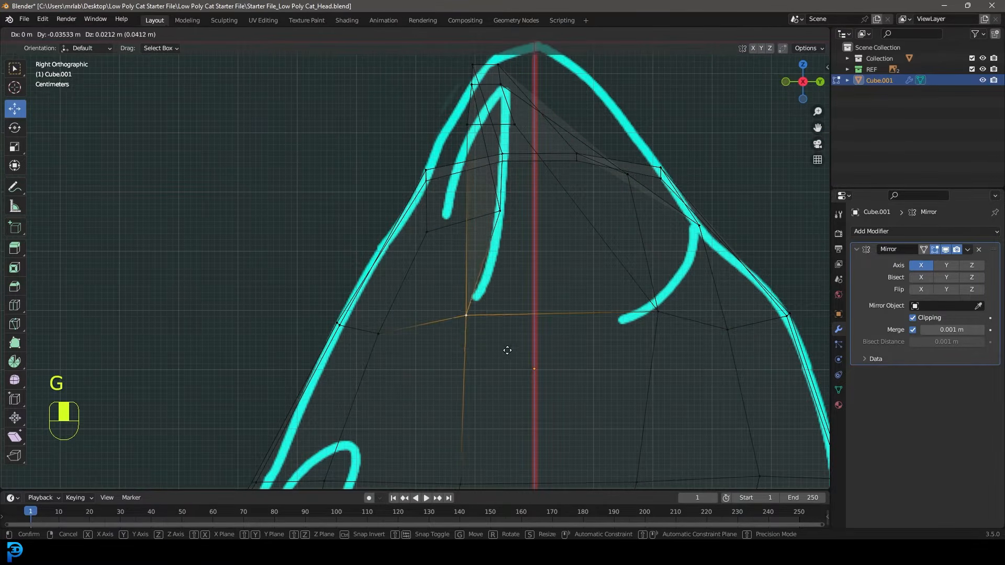
click(512, 364)
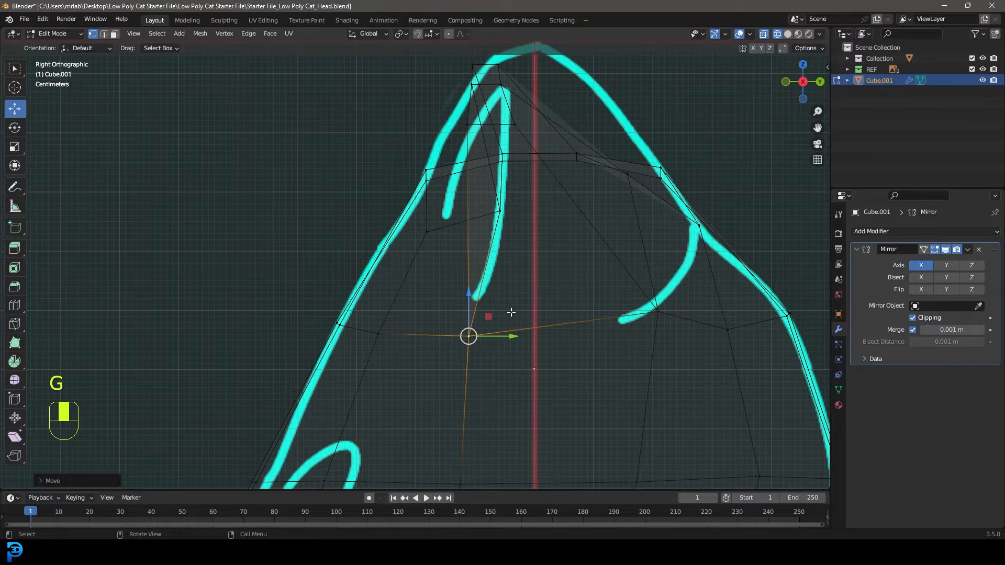
Return to solid shading and adjust the vertex at the rear of the ear base from above
key(z)
click(598, 303)
scroll(603, 301, down, 3)
mouse_move(581, 321)
middle_down()
mouse_move(556, 314)
mouse_move(485, 359)
mouse_move(674, 356)
middle_up()
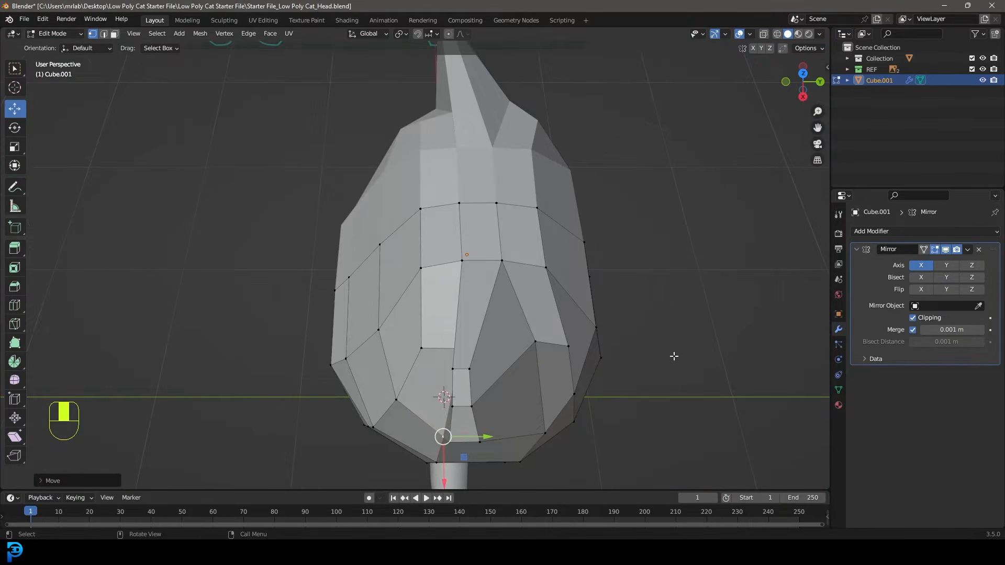
click(534, 338)
key(g)
click(539, 350)
middle_drag(495, 378, 527, 348)
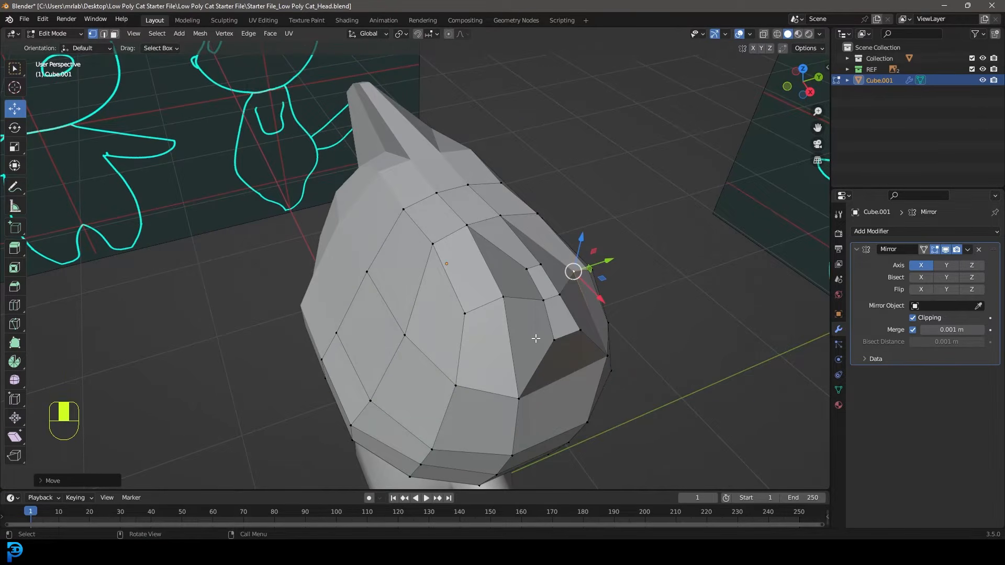
Add a centered loop cut around the ear and scale the new loop up to meet the ear outline in the front view
key(KP_1)
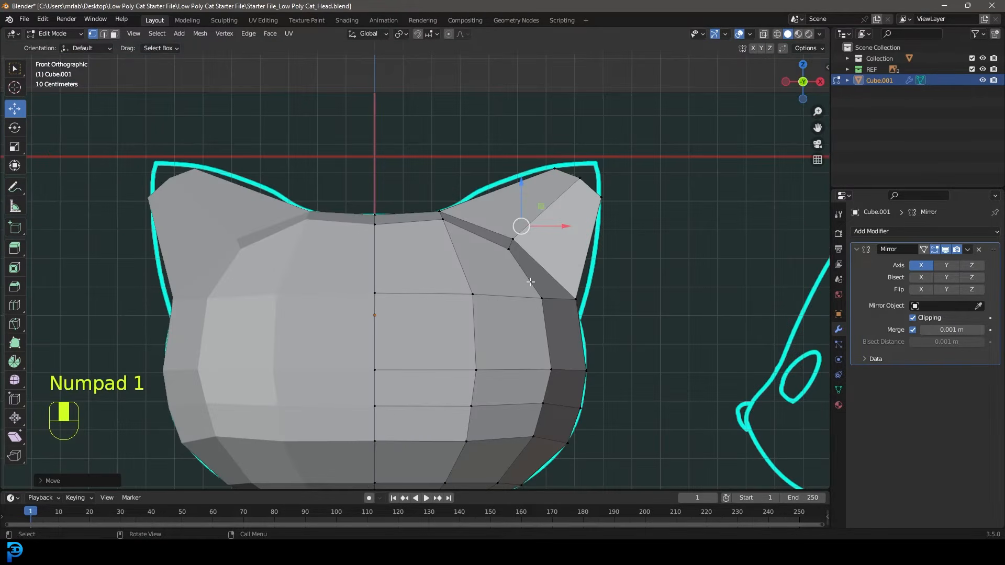
scroll(530, 282, up, 4)
key(ctrl+r)
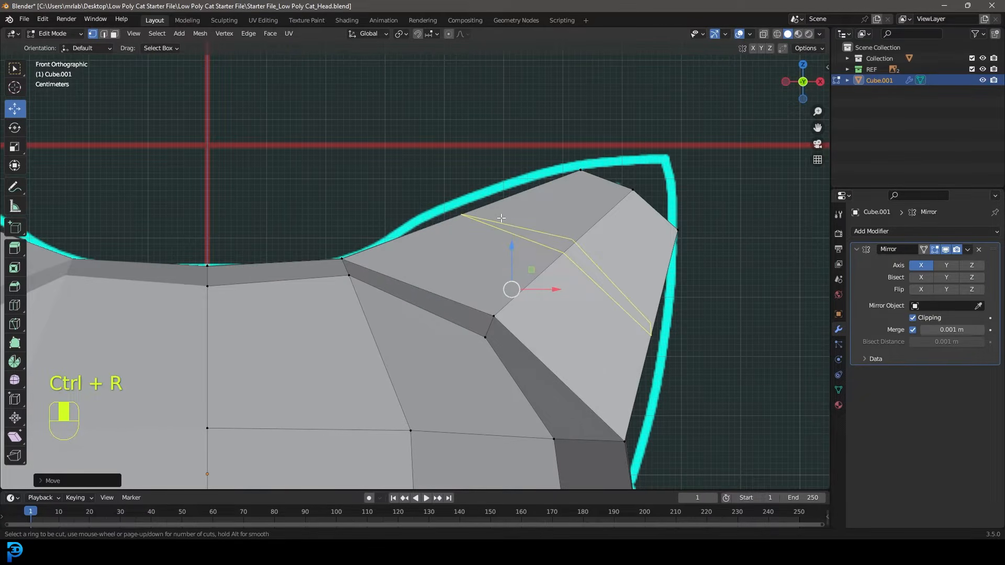
click(501, 218)
click(500, 218)
scroll(625, 355, down, 2)
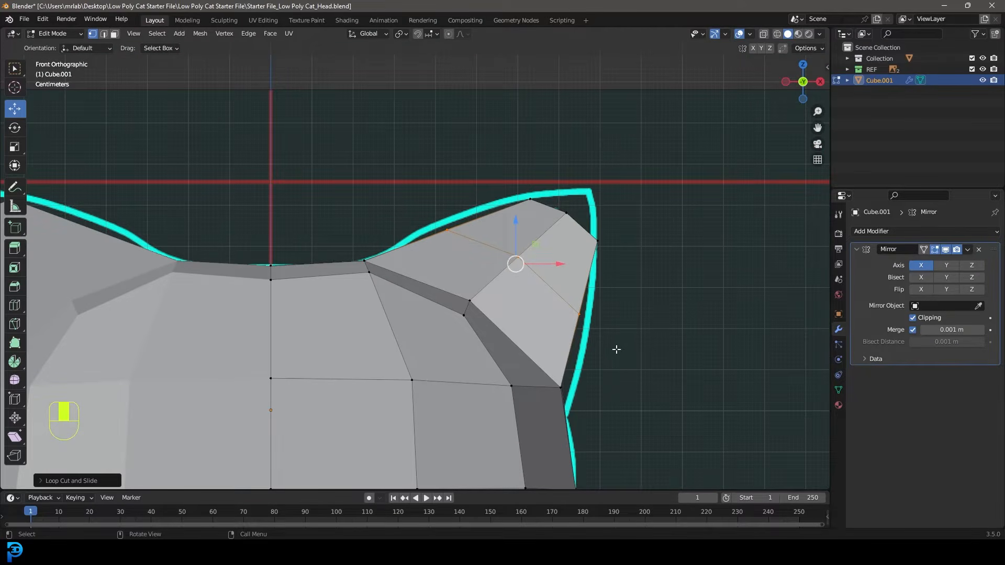
key(s)
click(632, 373)
In wireframe, move the ear's outer base vertices down about 0.08 m to where the ear outline meets the head
shift+middle_drag(594, 362, 565, 306)
key(z)
click(479, 310)
drag(552, 354, 509, 297)
shift+middle_drag(553, 337, 523, 282)
scroll(544, 284, up, 3)
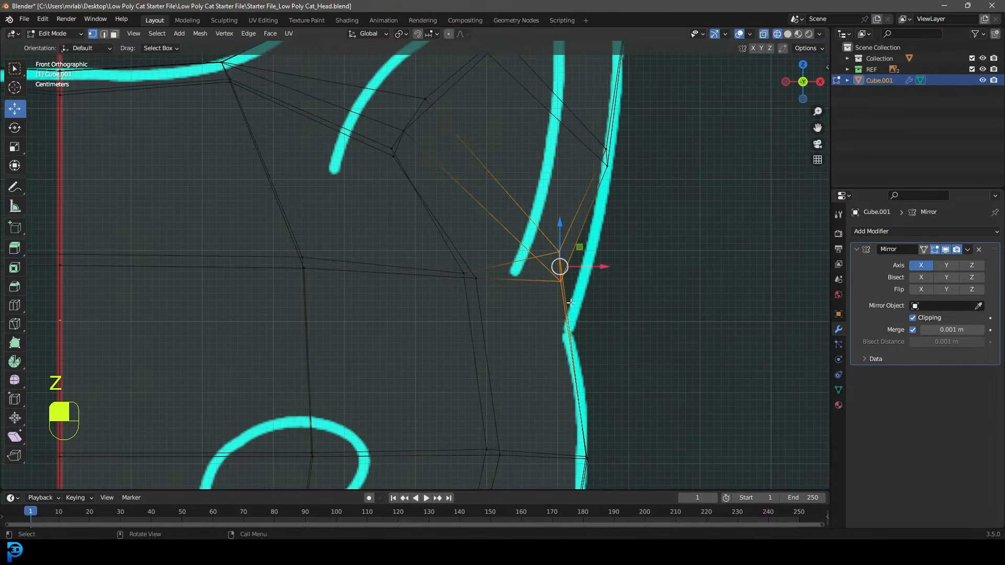
key(g)
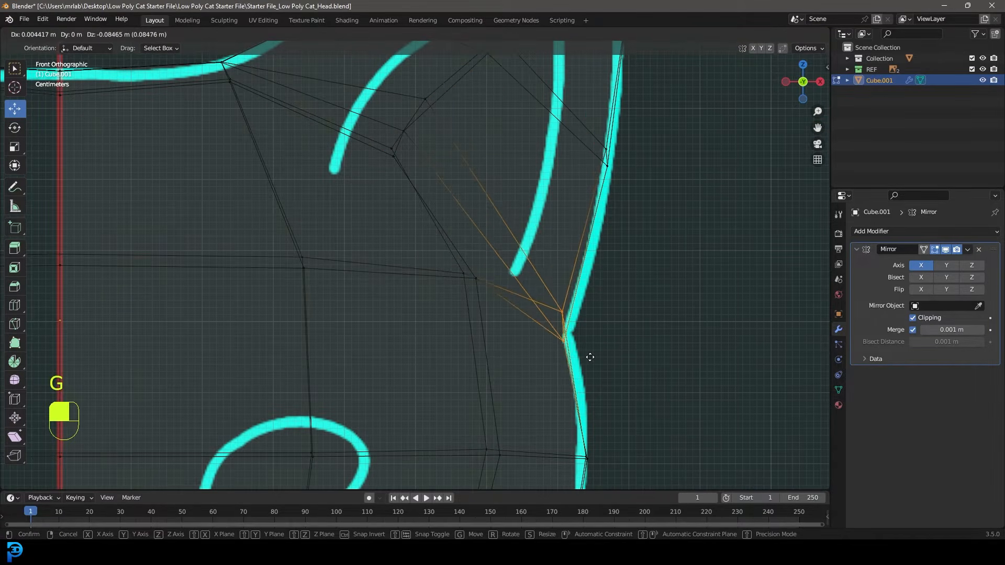
click(593, 358)
In the front wireframe view, move the ear's center vertices slightly down and inward
scroll(478, 296, down, 5)
shift+middle_drag(504, 206, 528, 314)
scroll(537, 345, up, 3)
key(z)
key(z)
click(366, 246)
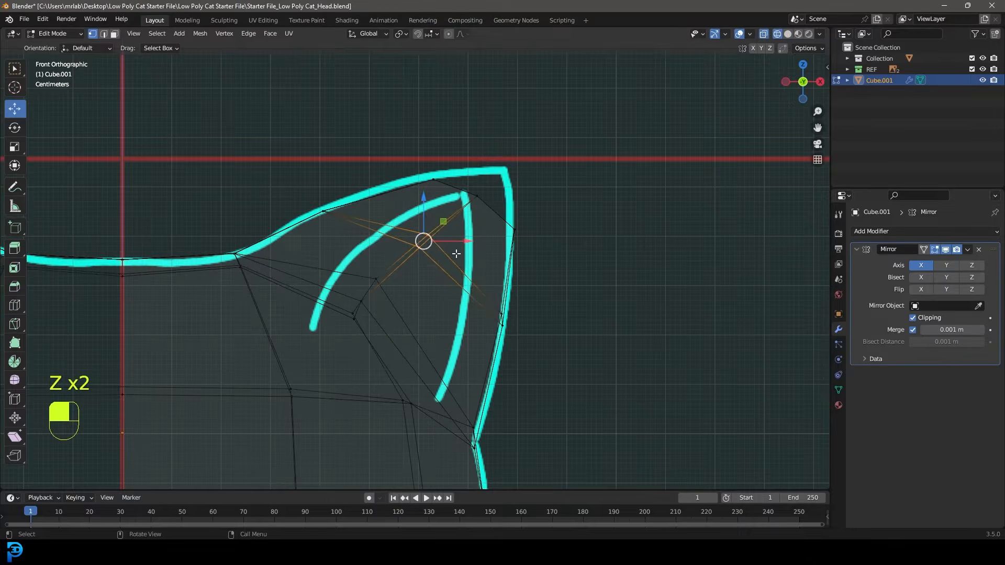
key(g)
click(441, 255)
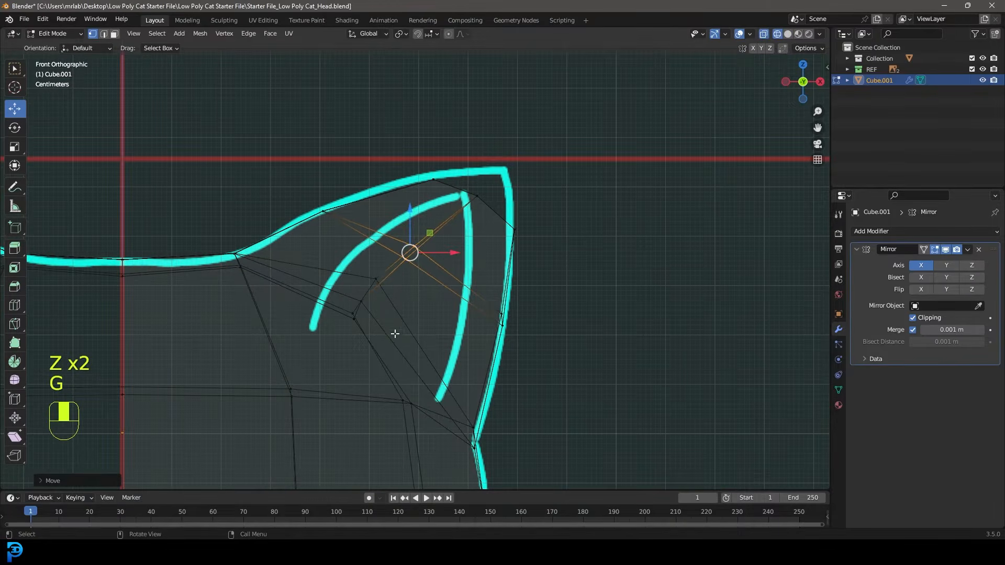
In the front wireframe view, move the vertices midway along the ear's base down and inward toward the base line, and return to solid shading
key(z)
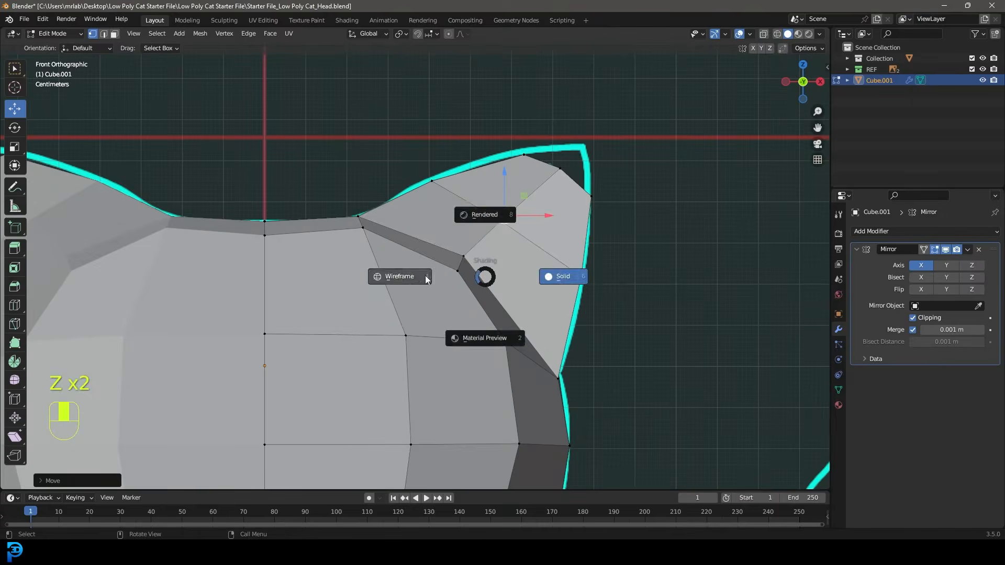
click(426, 279)
drag(496, 295, 437, 224)
middle_drag(437, 223, 401, 263)
key(KP_1)
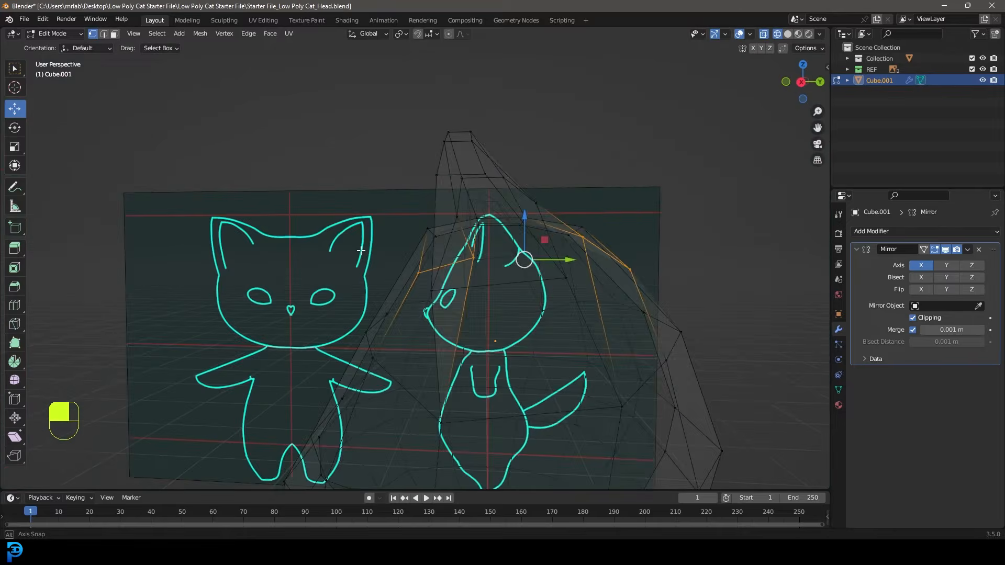
scroll(386, 241, up, 5)
drag(439, 289, 488, 235)
click(489, 231)
drag(441, 283, 484, 233)
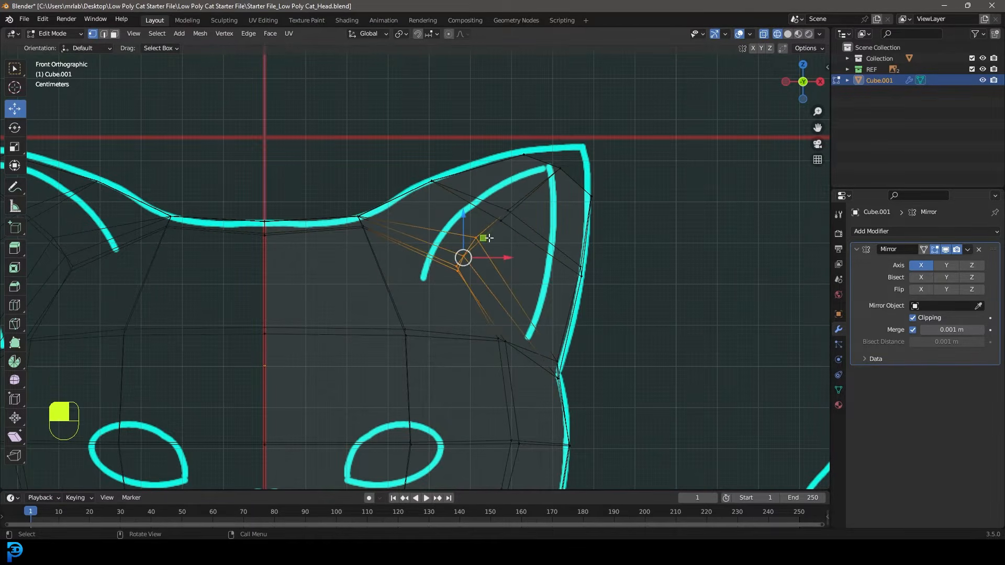
key(g)
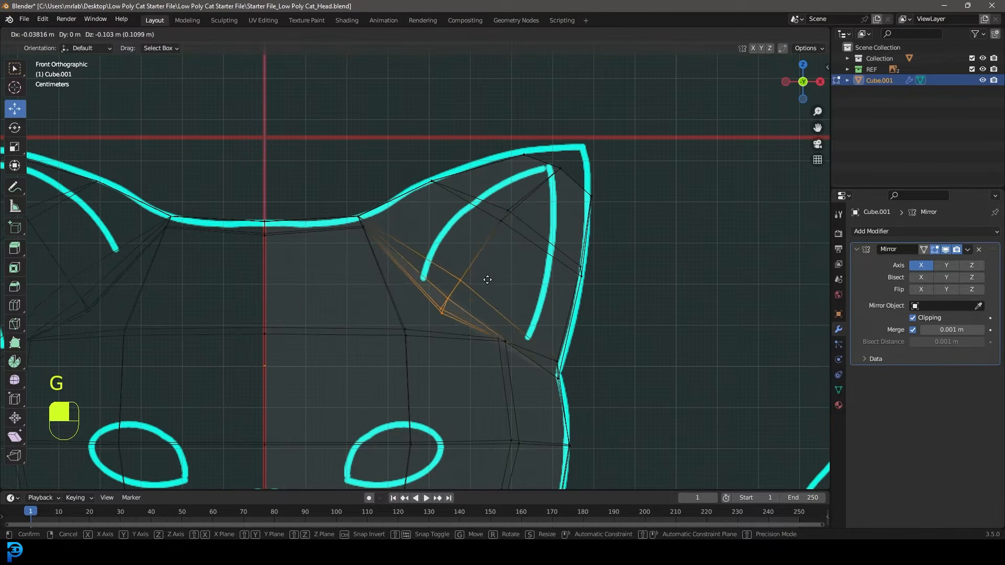
click(494, 264)
key(z)
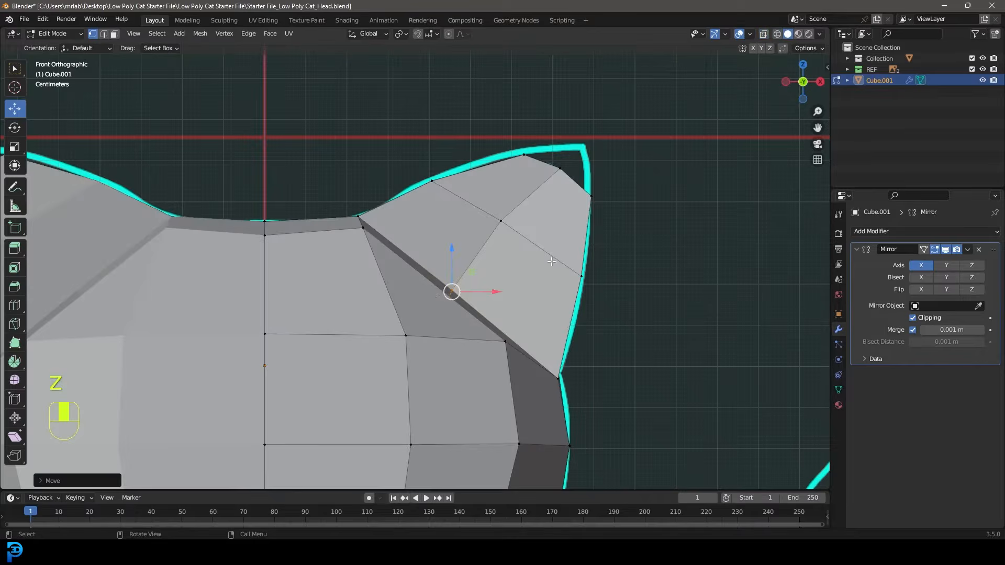
Adjust the position of the selected ear base vertices from a perspective view in solid shading
scroll(456, 282, down, 4)
shift+middle_drag(456, 282, 477, 260)
key(z)
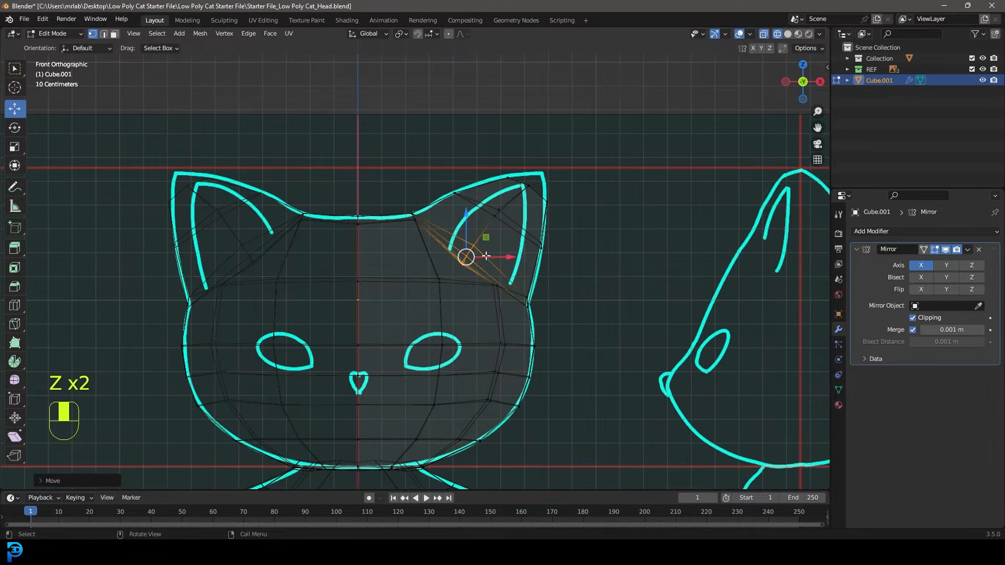
key(z)
mouse_move(487, 254)
middle_down()
mouse_move(452, 270)
mouse_move(500, 261)
mouse_move(545, 271)
mouse_move(500, 305)
middle_up()
key(g)
click(513, 272)
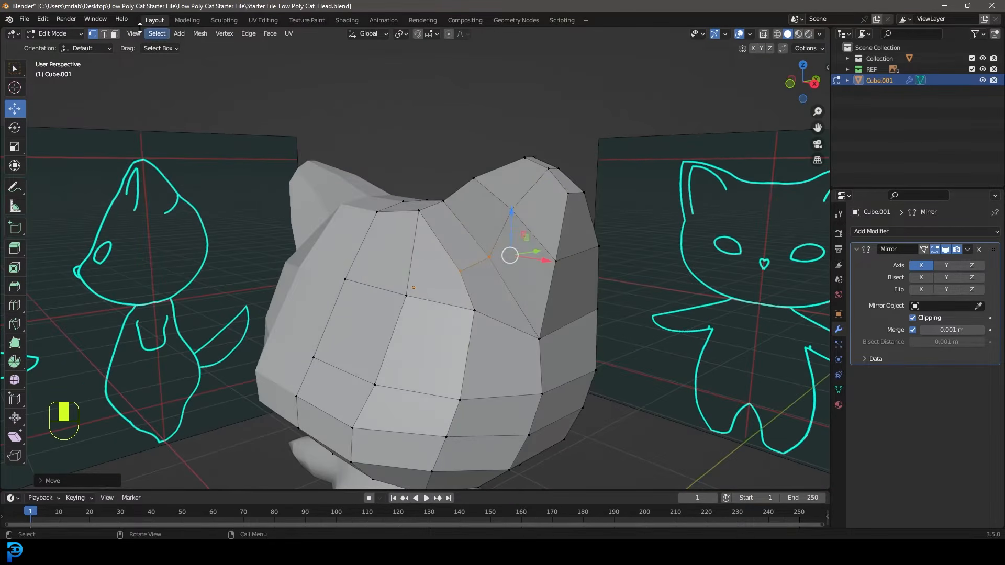
Select the four front faces of the ear and inset them by about 0.059 m
click(115, 33)
key(alt+a)
scroll(548, 303, up, 3)
click(578, 251)
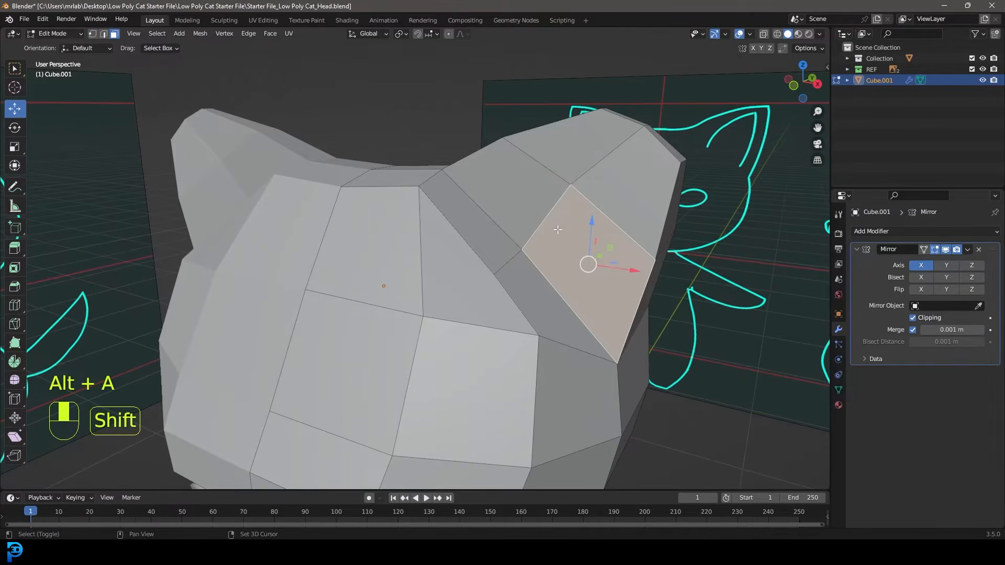
shift+click(524, 201)
shift+click(590, 142)
shift+click(626, 168)
middle_drag(627, 168, 654, 252)
key(i)
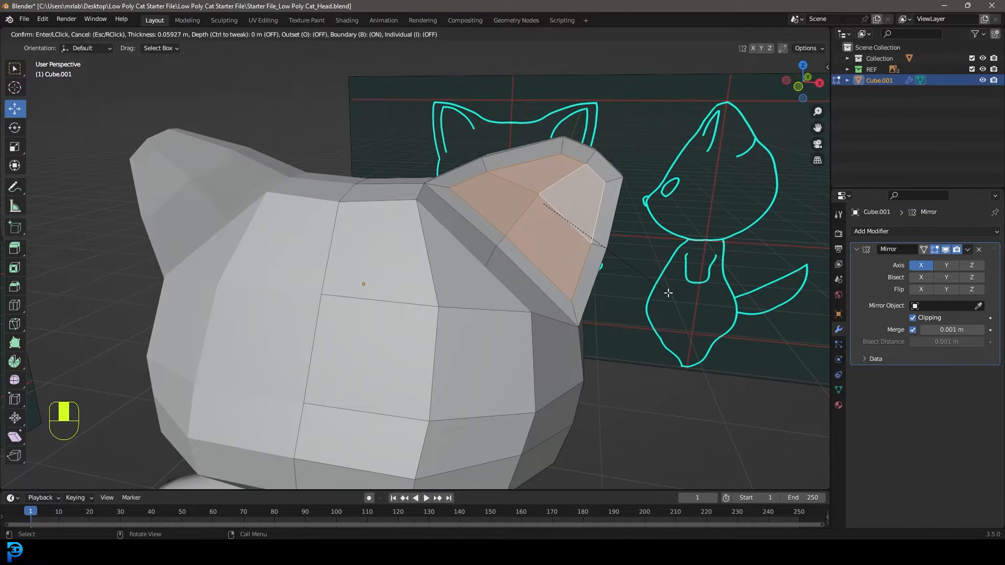
click(668, 293)
In the front wireframe view, move the ear's tip vertices onto the pointed corner of the ear outline
key(KP_1)
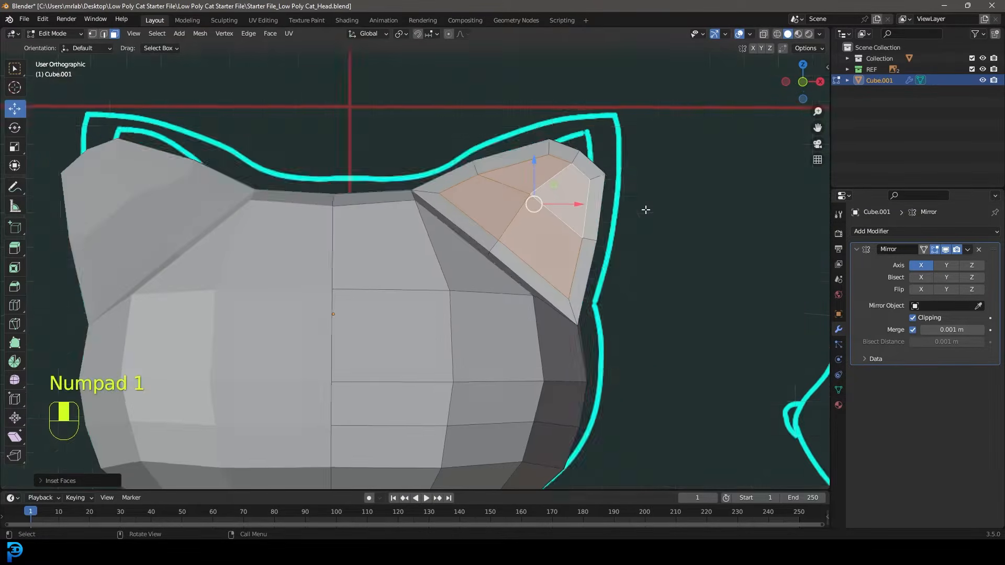
scroll(523, 228, up, 3)
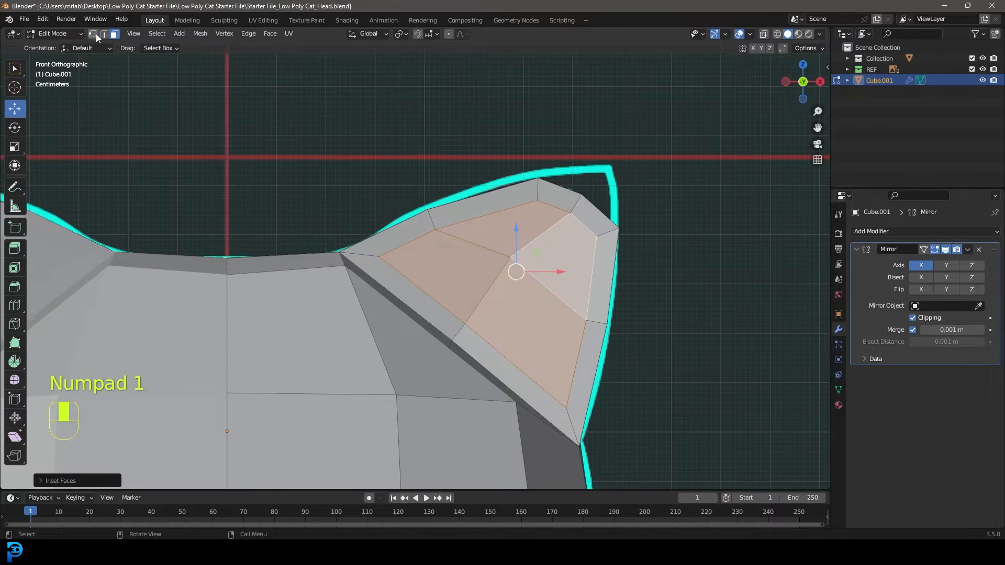
click(94, 34)
key(z)
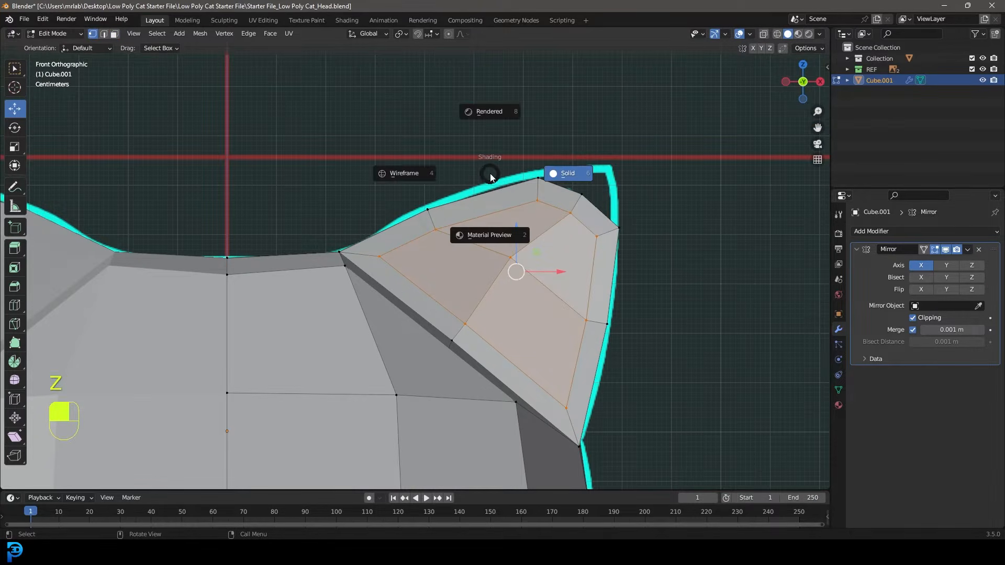
click(394, 174)
shift+middle_drag(590, 235, 479, 270)
scroll(479, 270, up, 2)
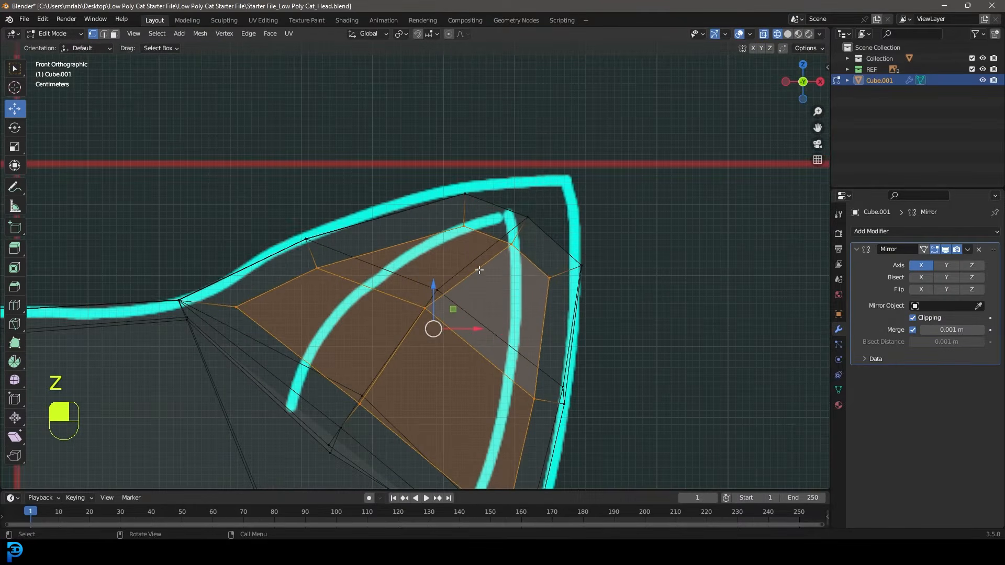
click(535, 207)
key(g)
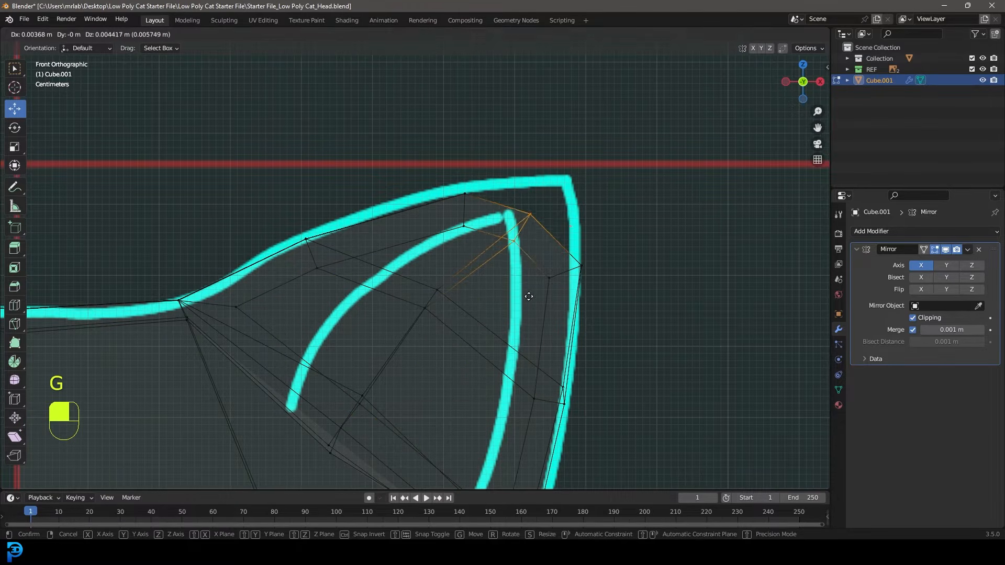
click(563, 262)
Move the vertices on the ear's upper outer side and along its upper edge onto the reference outline
drag(601, 292, 526, 254)
key(g)
click(576, 280)
click(464, 195)
key(g)
click(457, 194)
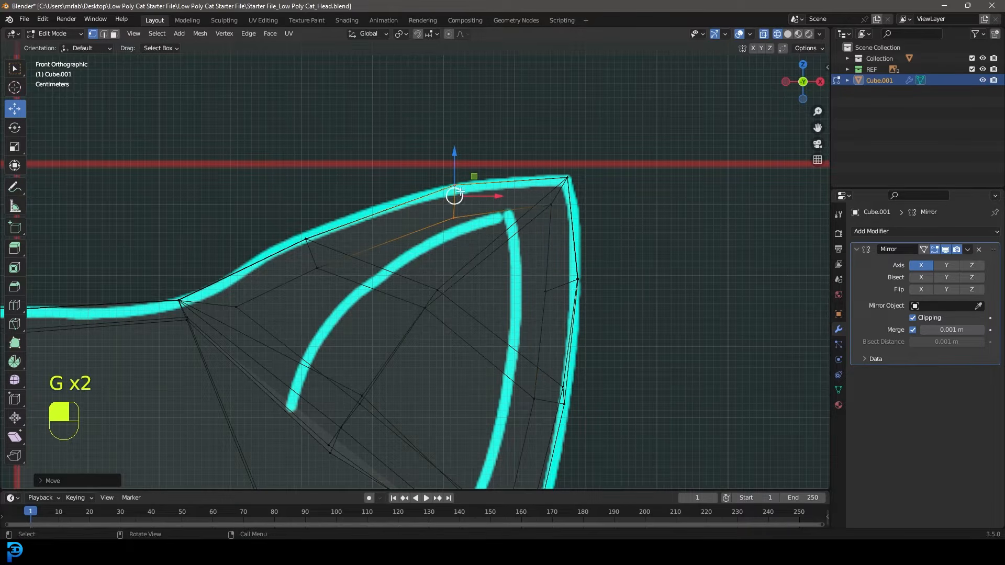
click(310, 231)
key(g)
click(332, 235)
Move the ear's lower outer side vertices onto the outline and reposition the vertices at the ear's center
scroll(240, 288, down, 3)
drag(532, 368, 474, 321)
key(g)
click(497, 349)
click(426, 285)
key(g)
click(442, 315)
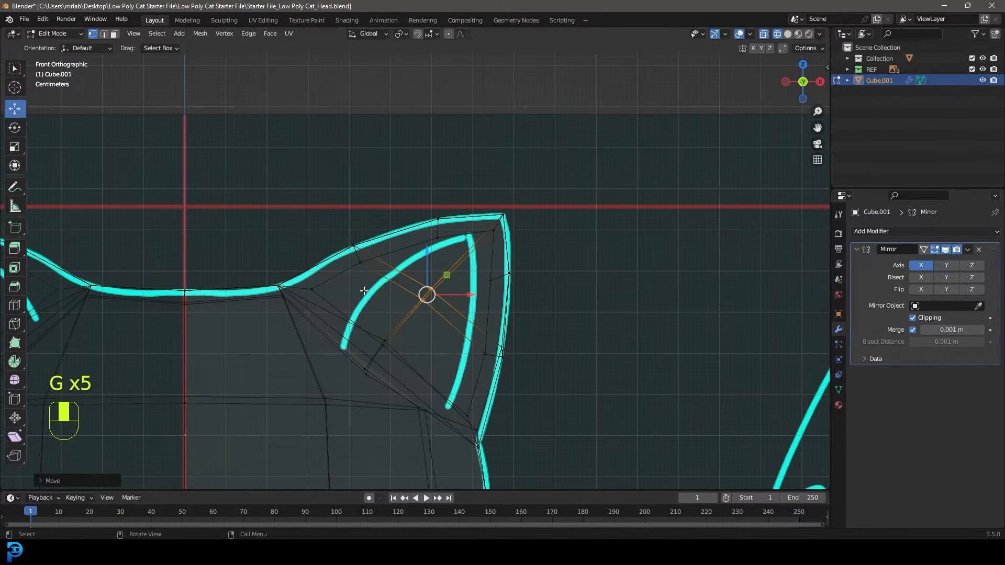
Select the inner corner vertex of the ear inset and move it in wireframe onto the inner ear line
key(z)
click(442, 289)
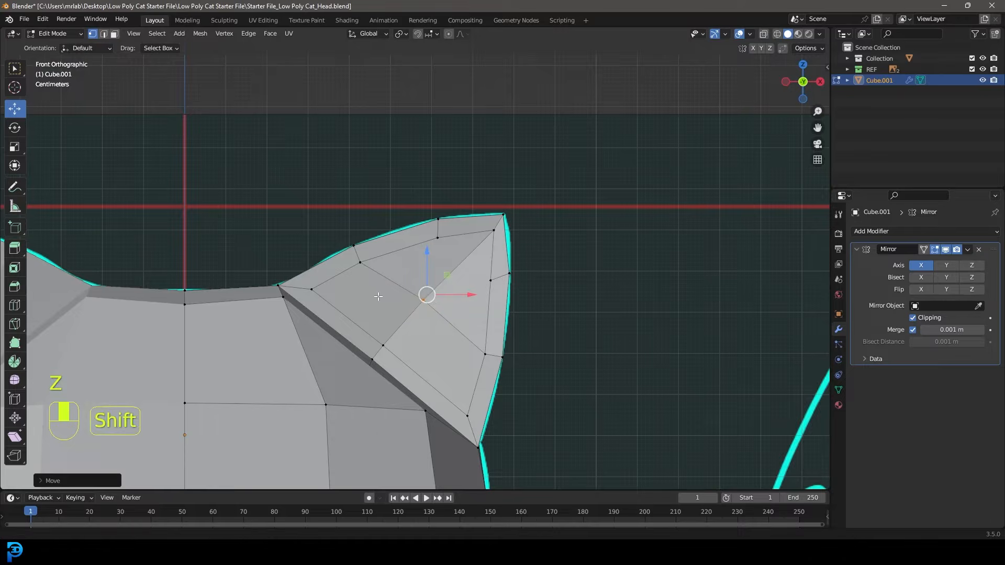
shift+middle_drag(376, 293, 444, 283)
scroll(444, 282, down, 1)
scroll(444, 283, up, 1)
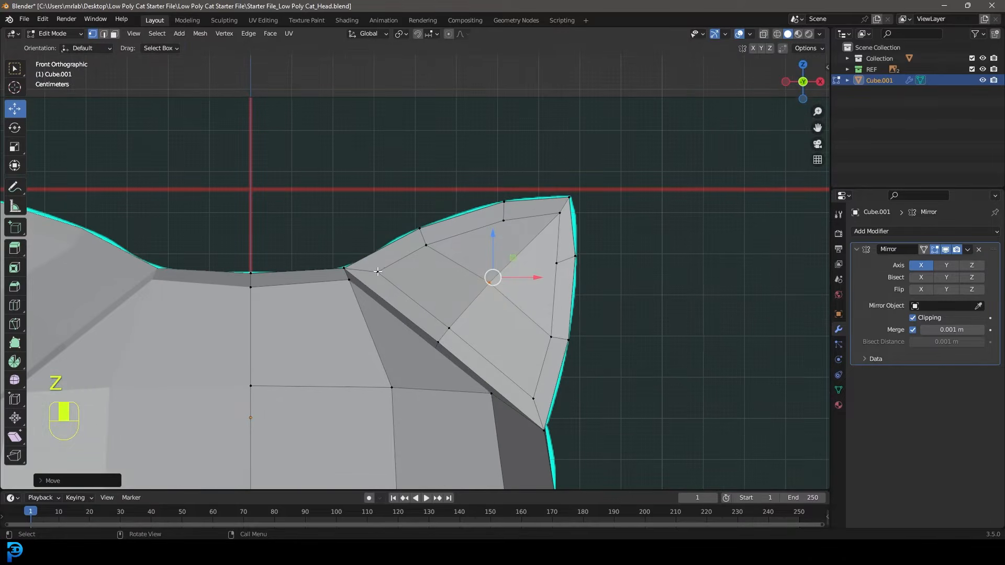
scroll(378, 272, up, 2)
key(z)
click(341, 284)
key(z)
click(448, 275)
key(z)
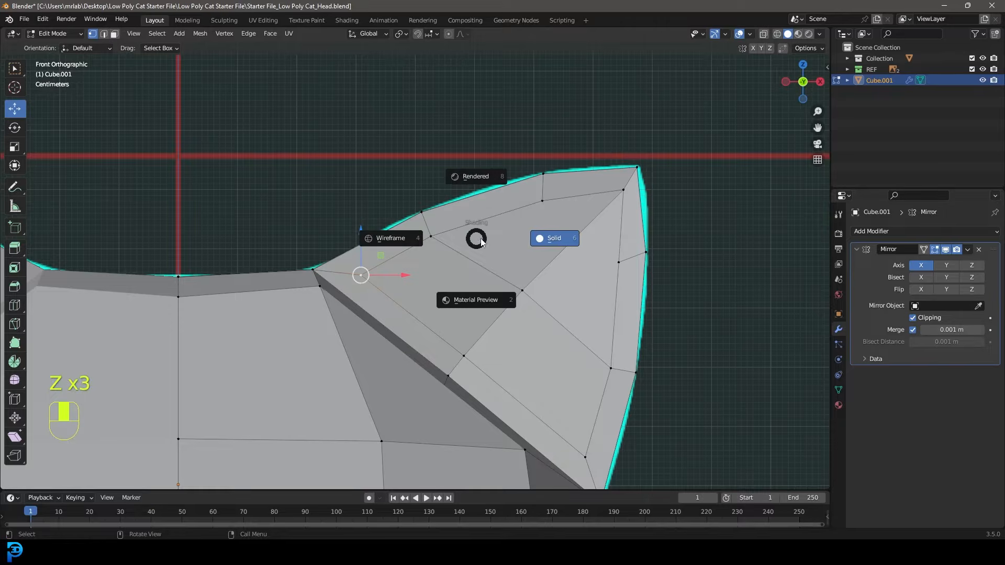
click(395, 238)
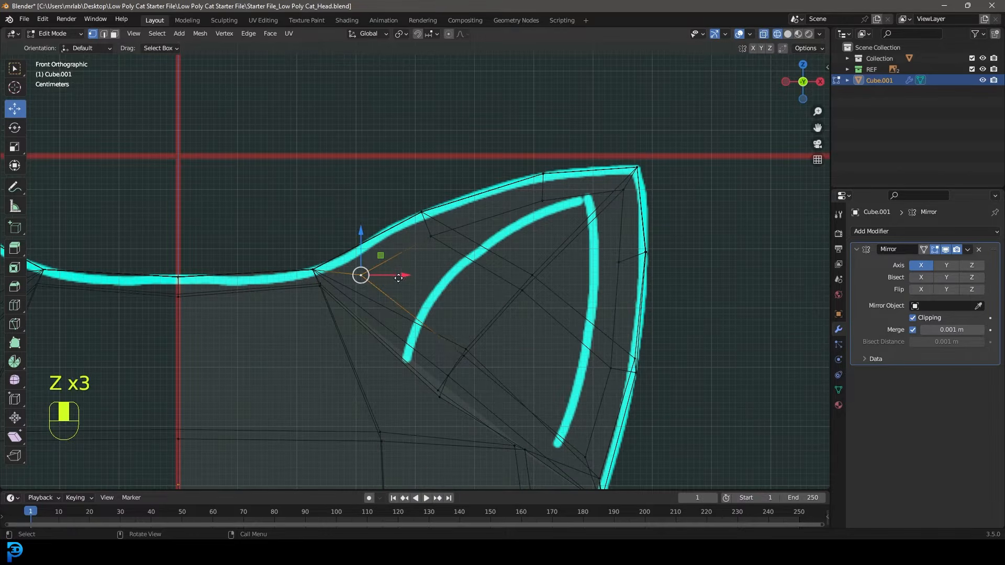
key(g)
Move the inset's upper edge vertices and tip vertex onto the curved inner ear line
click(431, 240)
key(g)
click(452, 264)
key(g)
click(544, 210)
key(g)
click(585, 198)
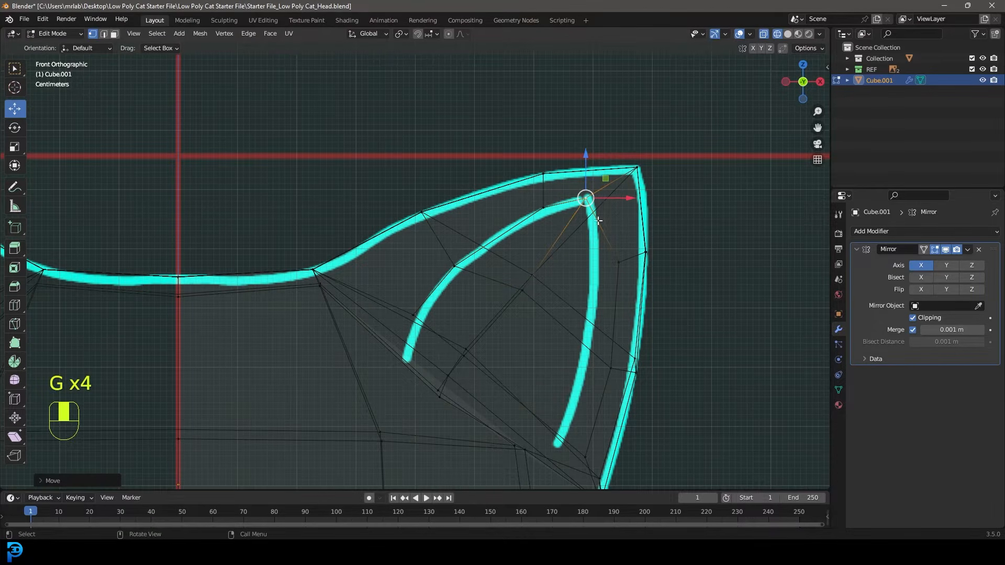
Move the inset's outer side vertices and inner corner vertex onto the inner ear line, and return to solid shading
click(622, 264)
key(g)
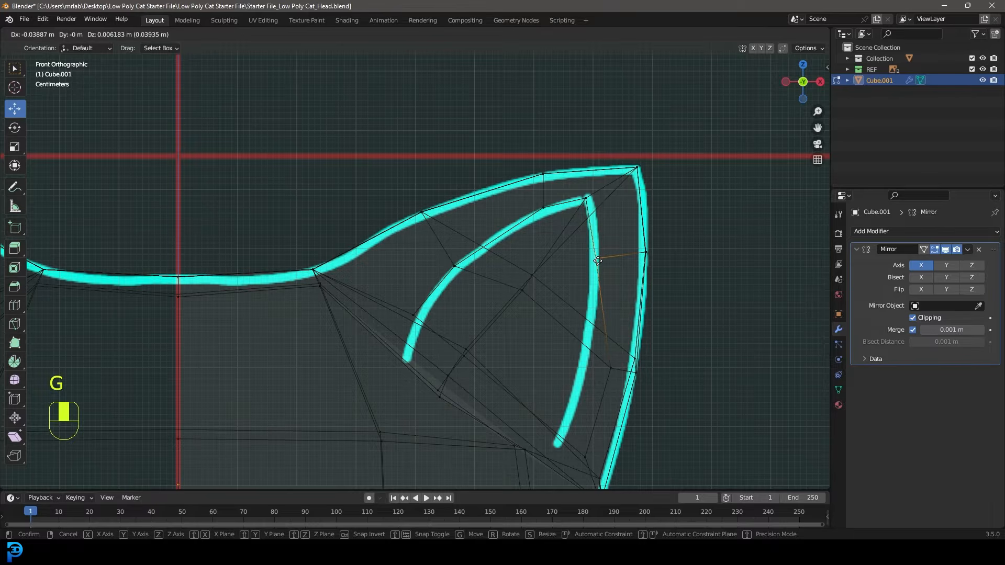
click(599, 262)
click(610, 367)
key(g)
click(587, 456)
key(g)
click(413, 315)
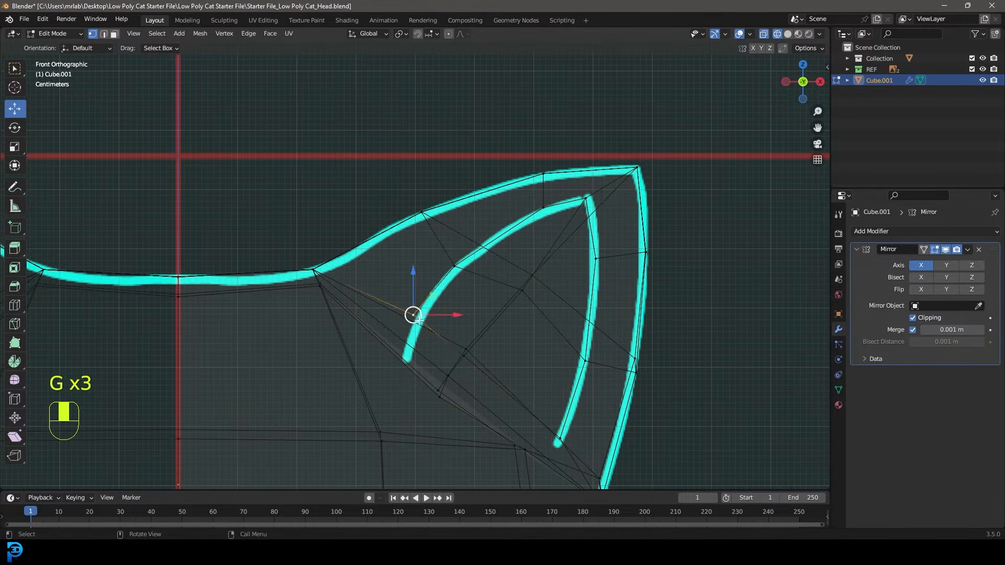
key(g)
click(409, 341)
scroll(472, 298, down, 2)
key(z)
click(513, 297)
Select the four inset ear faces, extrude them into the ear and scale them down to form the inner ear recess
middle_drag(514, 296, 265, 117)
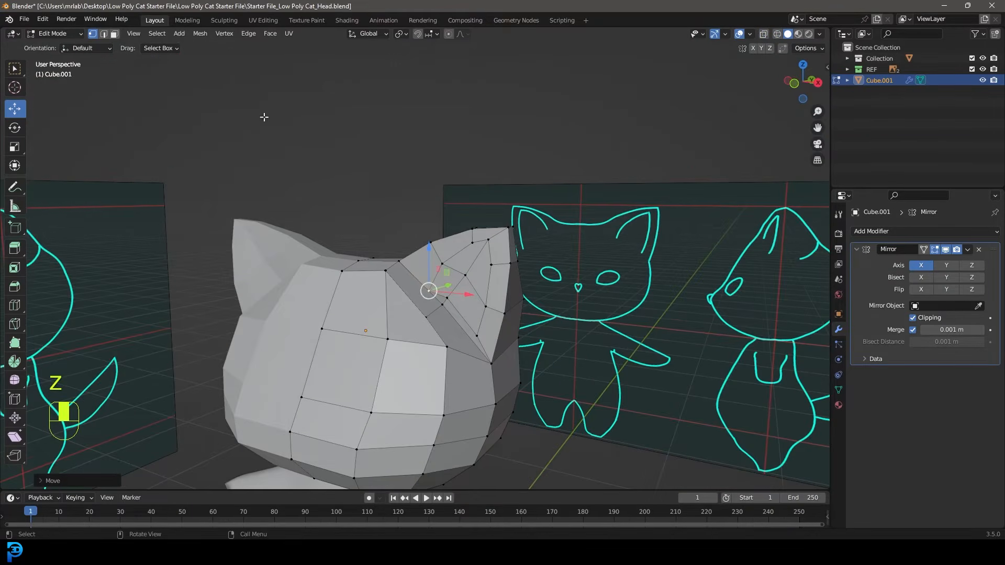
click(114, 34)
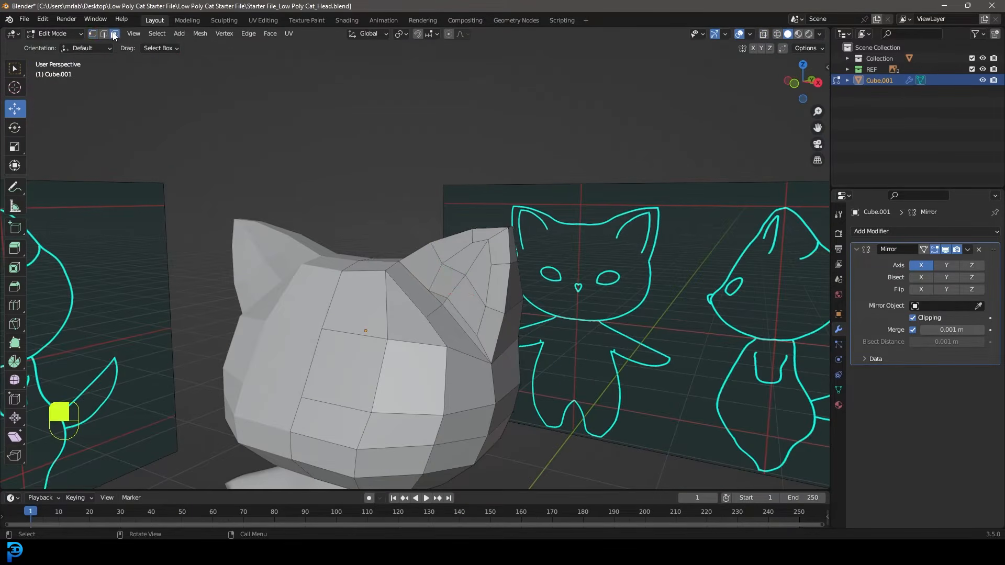
click(469, 296)
scroll(469, 295, up, 1)
shift+click(459, 287)
shift+click(492, 254)
shift+click(511, 274)
mouse_move(527, 277)
middle_down()
mouse_move(497, 308)
mouse_move(623, 267)
mouse_move(624, 312)
mouse_move(406, 327)
mouse_move(440, 302)
mouse_move(377, 293)
mouse_move(459, 258)
middle_up()
key(e)
click(520, 329)
key(s)
click(605, 312)
Add a centered loop cut across the upper forehead and through the ear
scroll(382, 293, up, 4)
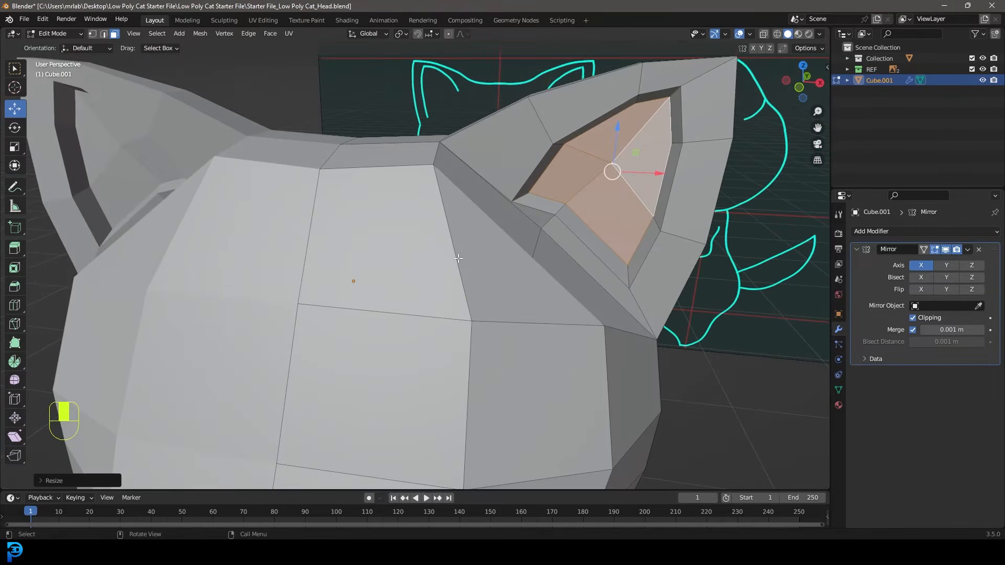
key(ctrl+r)
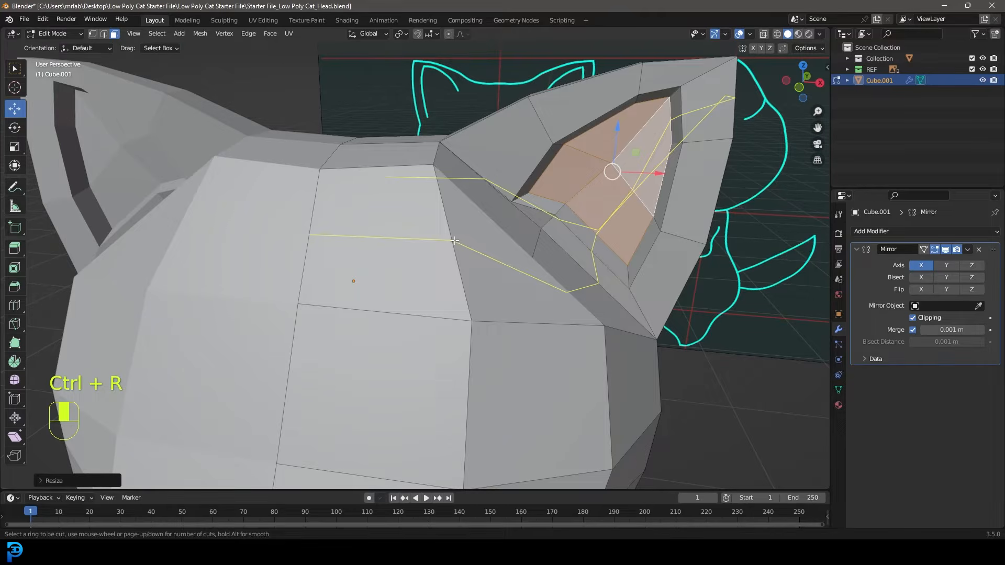
click(455, 241)
right_click(455, 241)
Add another loop cut around the ear
scroll(522, 246, down, 3)
middle_drag(602, 209, 575, 199)
middle_drag(611, 162, 443, 261)
middle_drag(467, 187, 433, 251)
scroll(463, 201, up, 1)
scroll(464, 212, up, 2)
middle_drag(458, 211, 521, 202)
key(ctrl+r)
click(470, 217)
Select the two lower edges on the rear rim of the ear's outer side and slide them forward by about 0.34
middle_drag(508, 397, 356, 303)
shift+middle_drag(466, 367, 494, 385)
scroll(494, 386, up, 2)
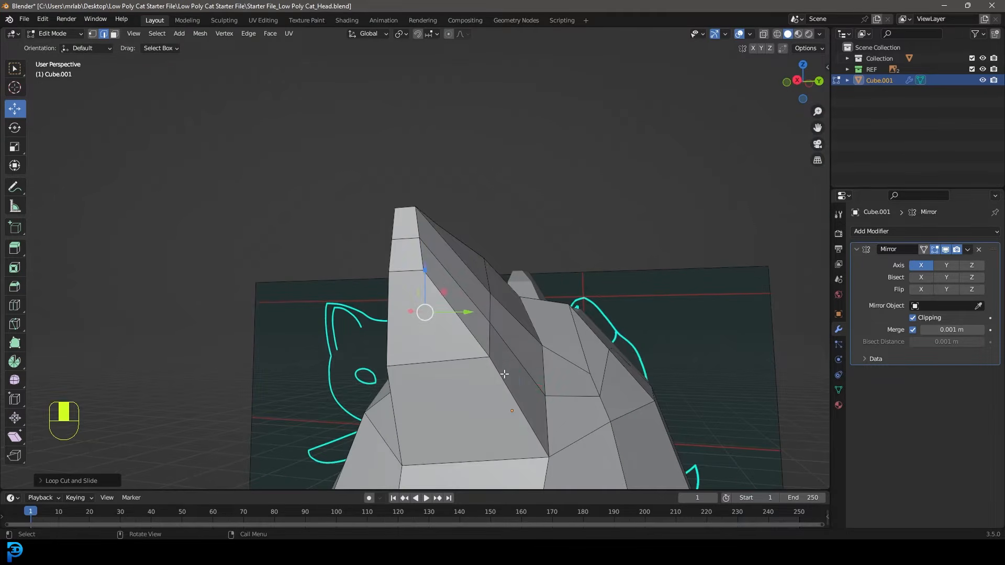
click(505, 377)
shift+click(463, 323)
shift+middle_drag(510, 419, 520, 319)
middle_drag(521, 319, 550, 345)
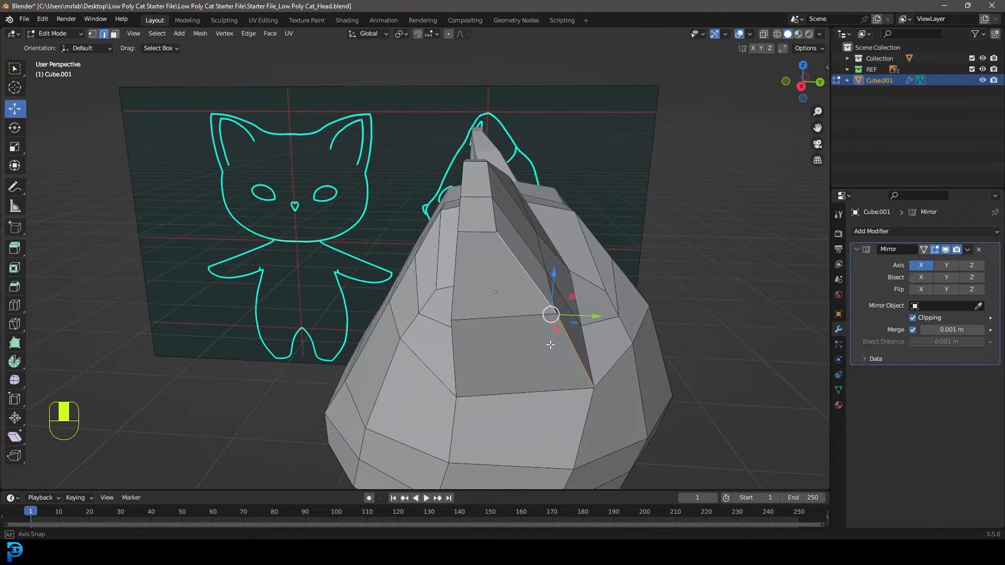
key(g)
key(g)
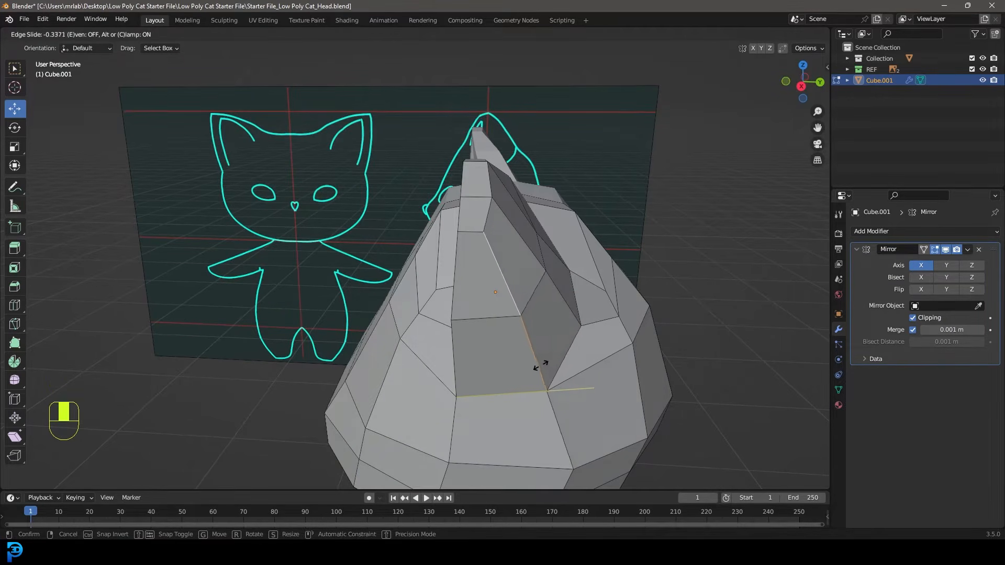
click(537, 365)
In the front wireframe view, clear the selection and circle-select all vertices of the ear
middle_drag(537, 365, 583, 318)
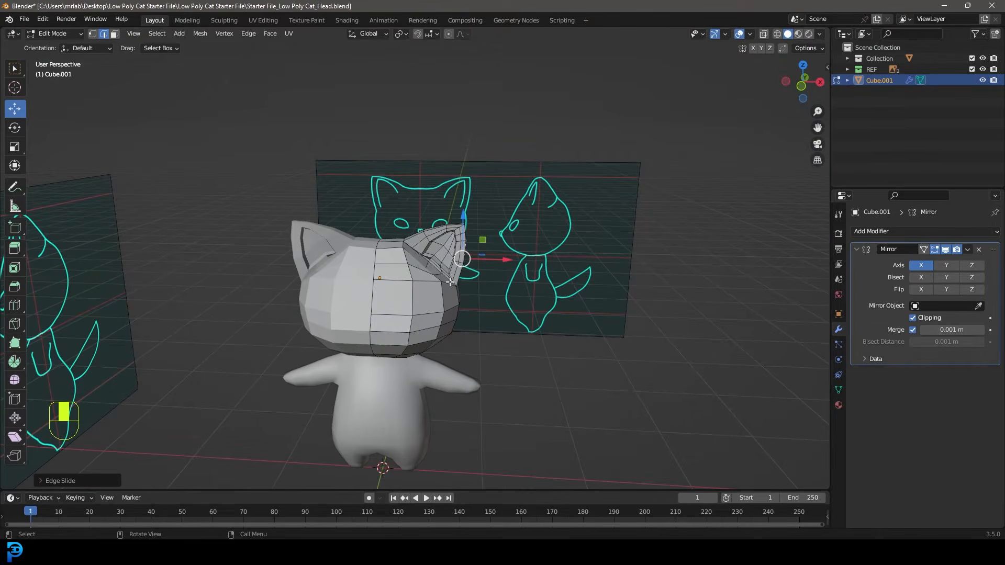
key(KP_1)
key(z)
click(376, 256)
scroll(482, 270, up, 4)
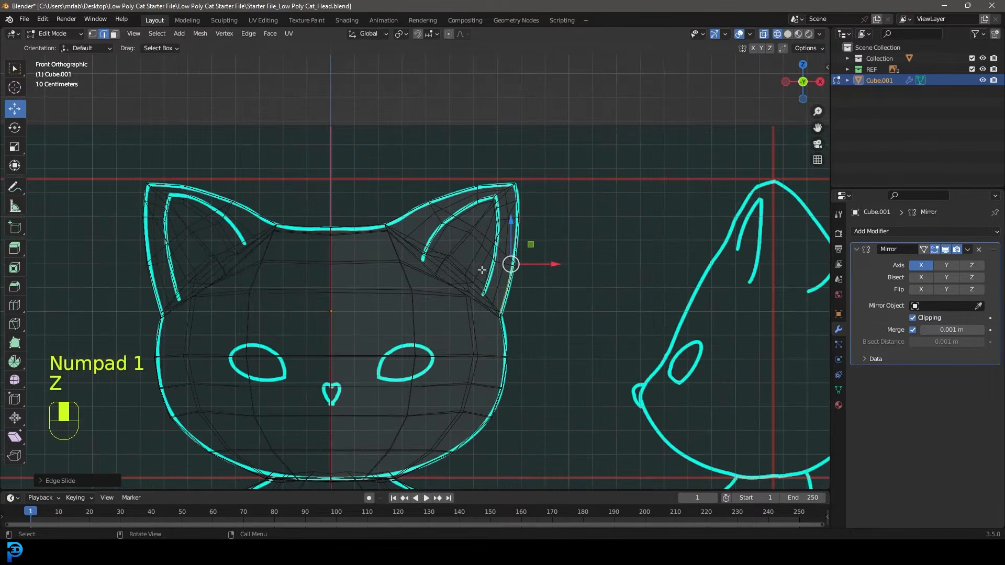
click(92, 34)
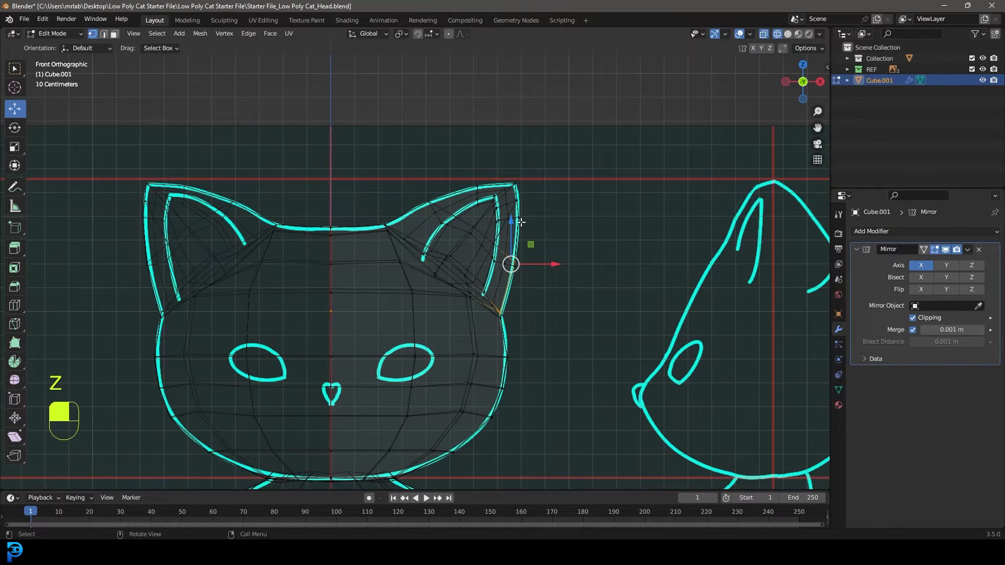
key(alt+a)
key(c)
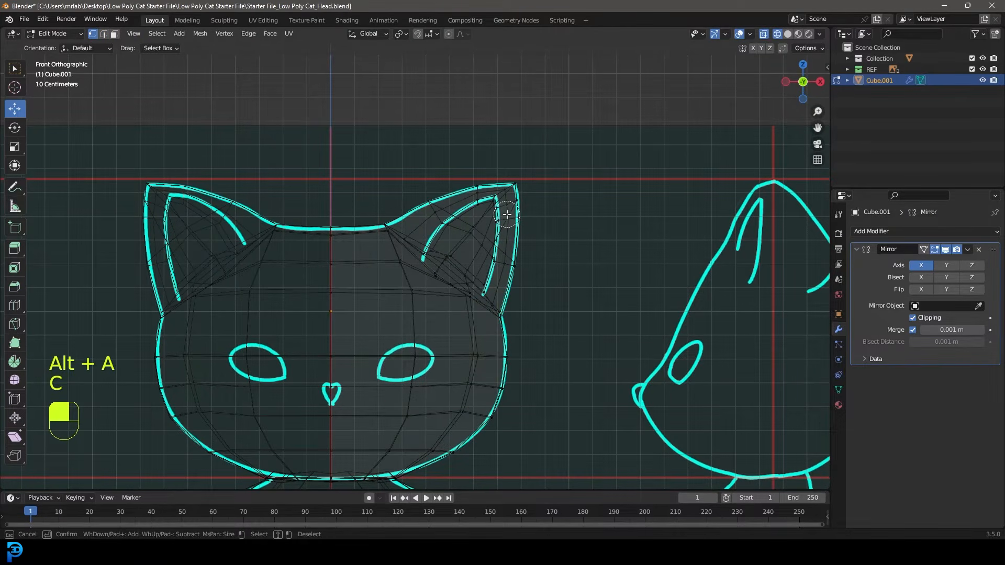
mouse_move(545, 183)
mouse_down()
mouse_move(448, 190)
mouse_move(419, 229)
mouse_move(516, 287)
mouse_move(456, 189)
mouse_up()
right_click(457, 189)
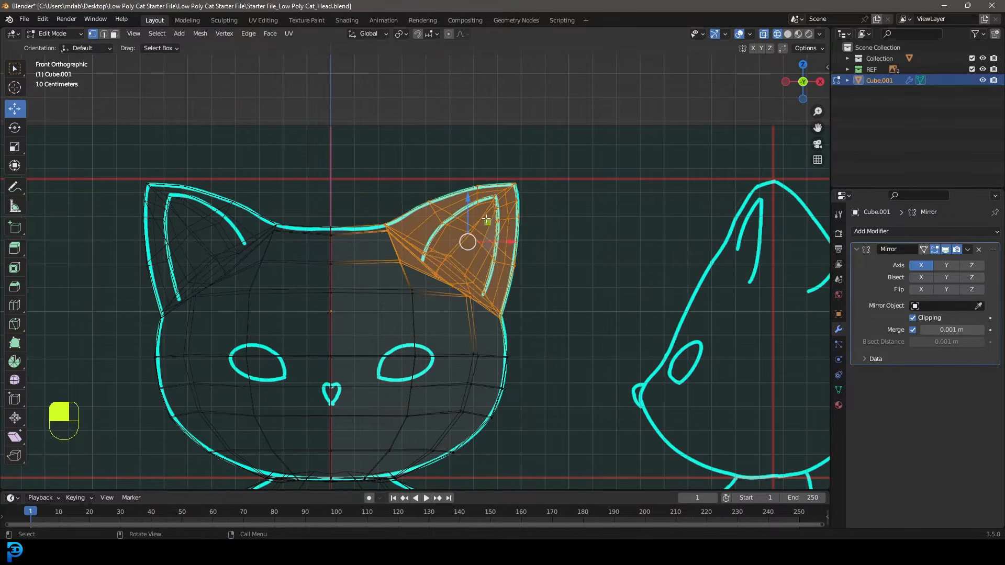
Smooth the selected ear vertices with the Smooth tool in solid shading
key(z)
click(556, 215)
middle_drag(557, 216, 372, 285)
click(14, 380)
scroll(489, 296, up, 2)
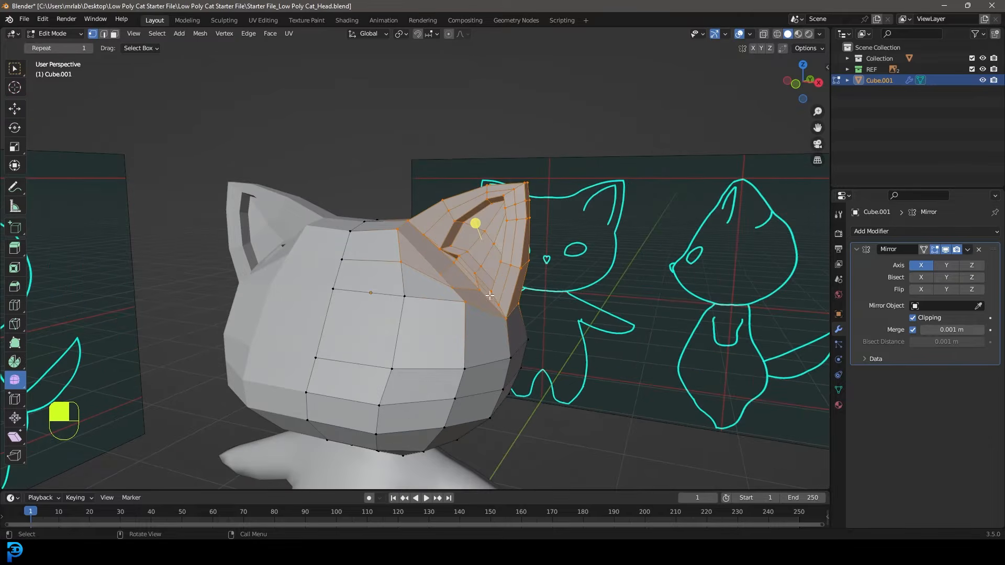
drag(478, 222, 566, 78)
scroll(564, 157, down, 4)
middle_drag(562, 209, 511, 249)
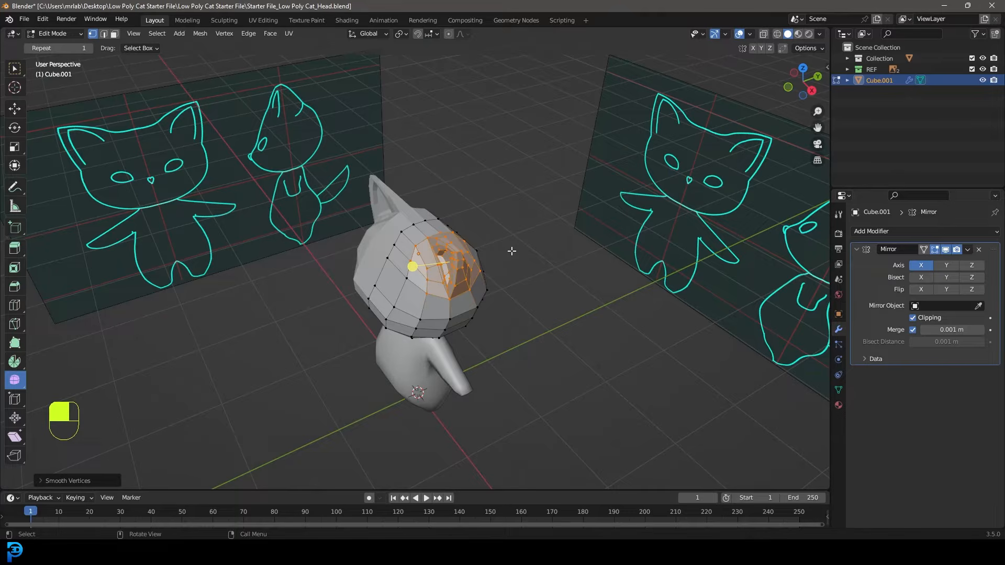
middle_drag(511, 251, 431, 209)
Return to Object Mode and apply Shade Smooth to the head
key(Tab)
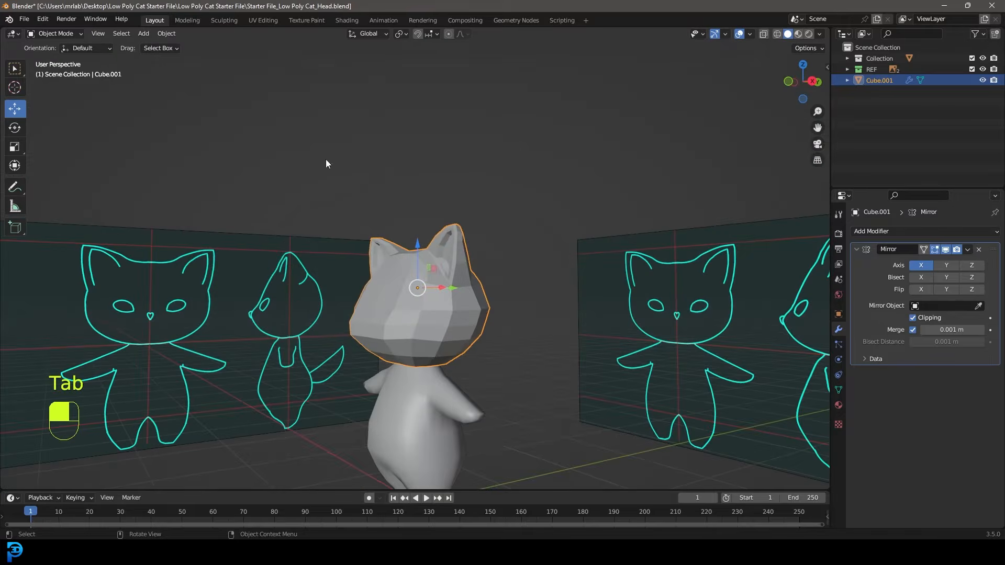
click(66, 33)
click(59, 42)
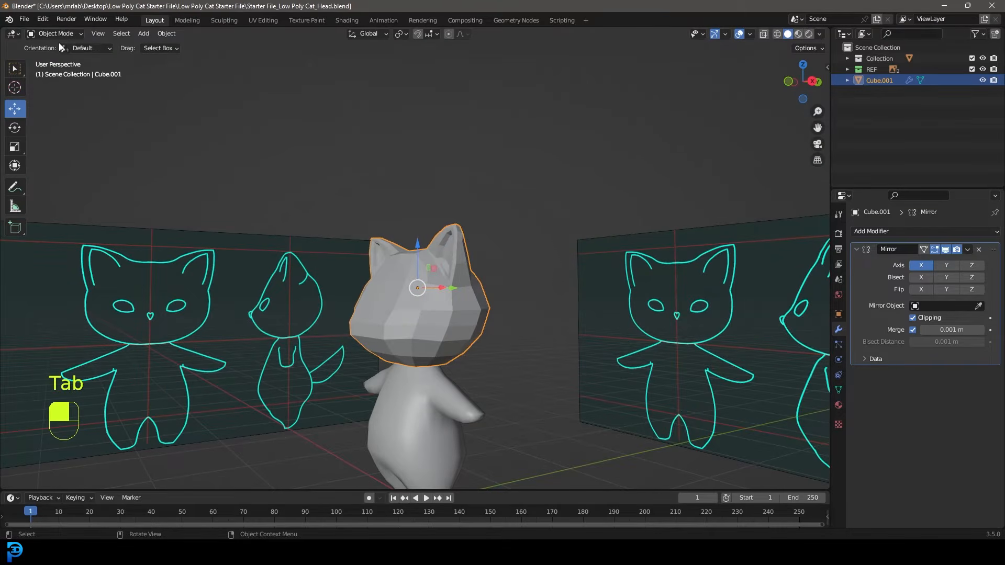
right_click(459, 240)
click(453, 241)
middle_drag(453, 240, 615, 286)
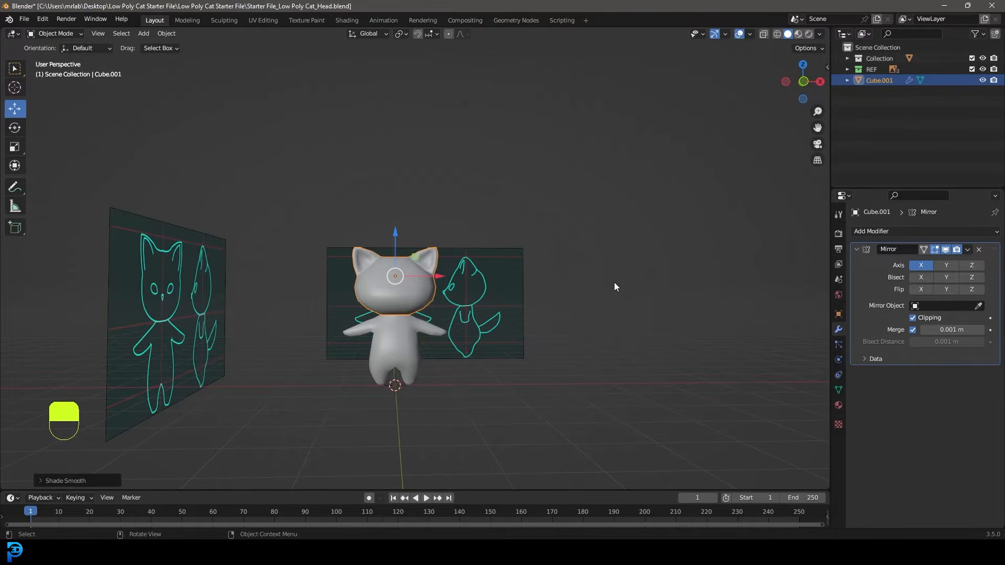
Compare the smoothed head and ear profile with the side reference drawing in wireframe and solid shading
key(KP_3)
scroll(457, 224, up, 6)
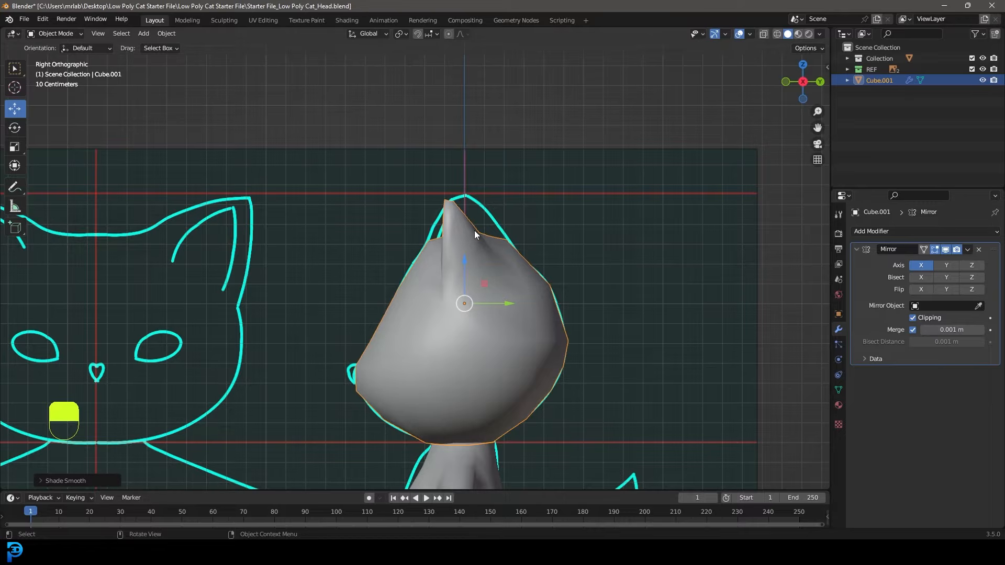
scroll(507, 216, up, 2)
key(z)
click(454, 226)
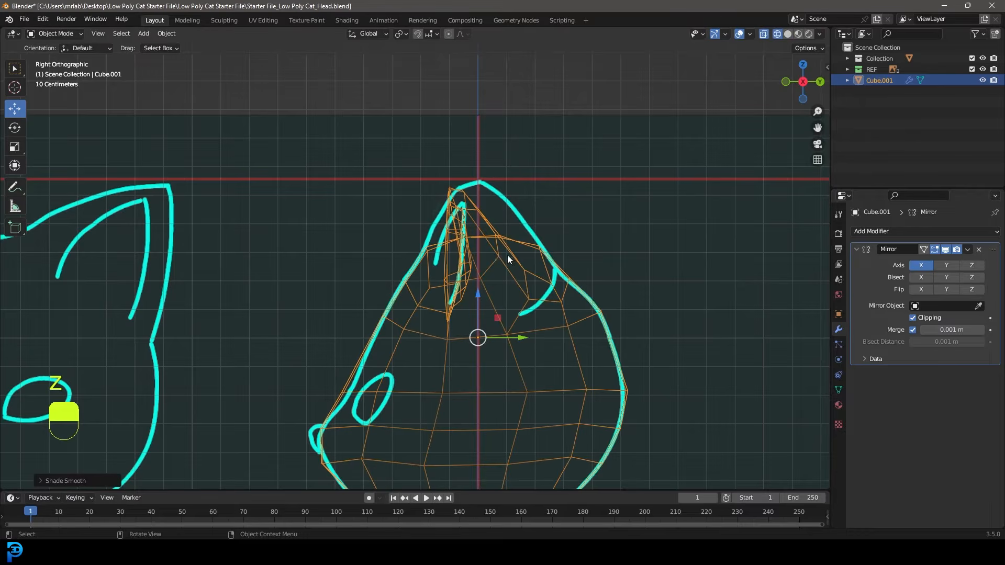
key(z)
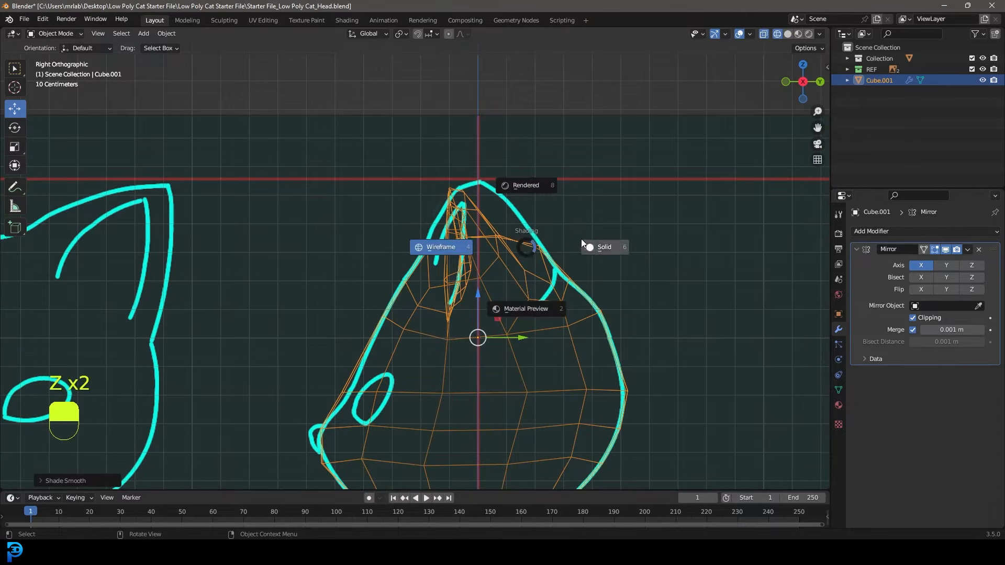
click(580, 238)
scroll(523, 230, down, 3)
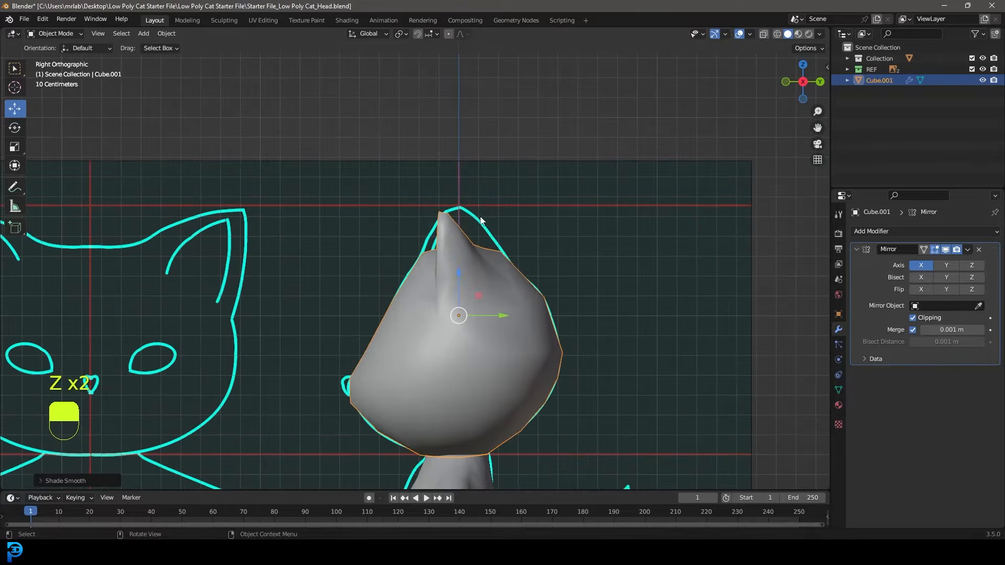
middle_drag(485, 243, 501, 121)
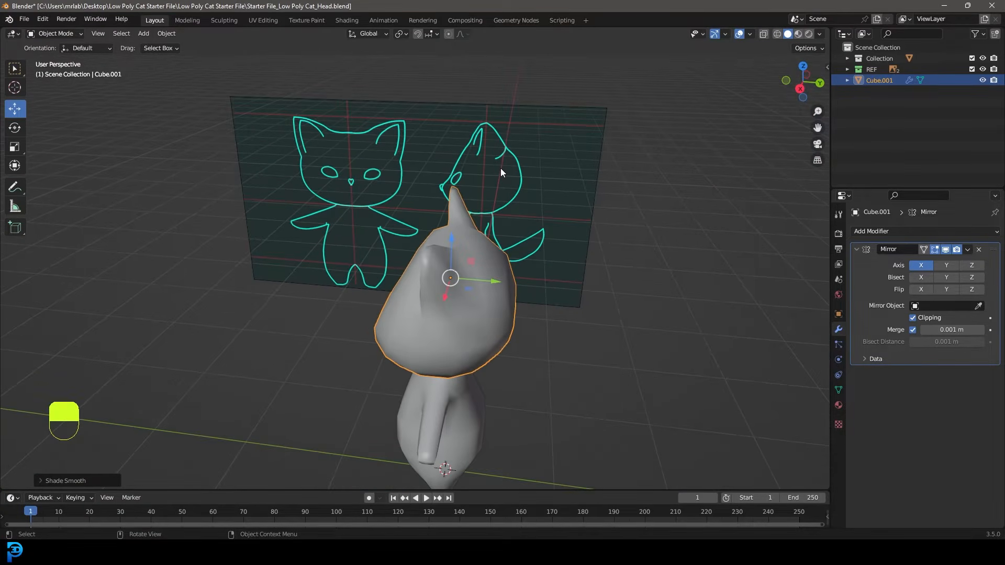
middle_drag(476, 184, 504, 172)
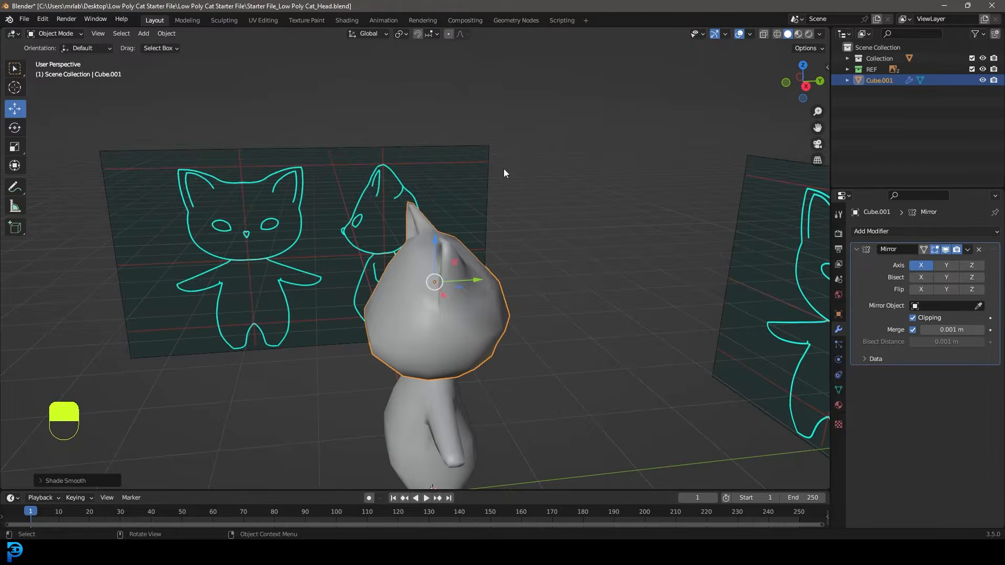
Edit the head from the side and move the ear's upper rear edge vertices back and up with proportional editing enabled
key(KP_3)
scroll(476, 195, up, 3)
key(Tab)
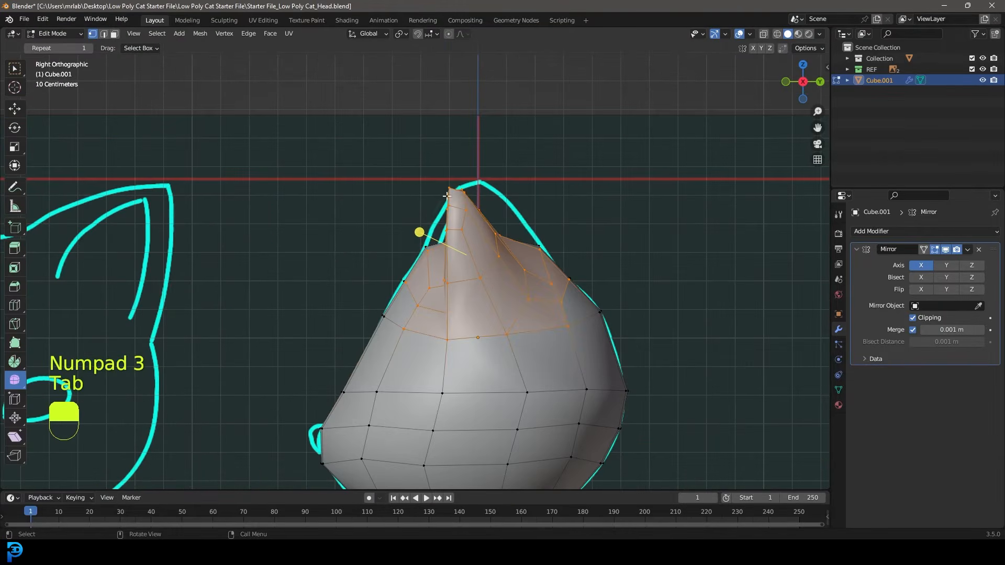
key(z)
click(346, 190)
key(z)
click(592, 293)
click(531, 298)
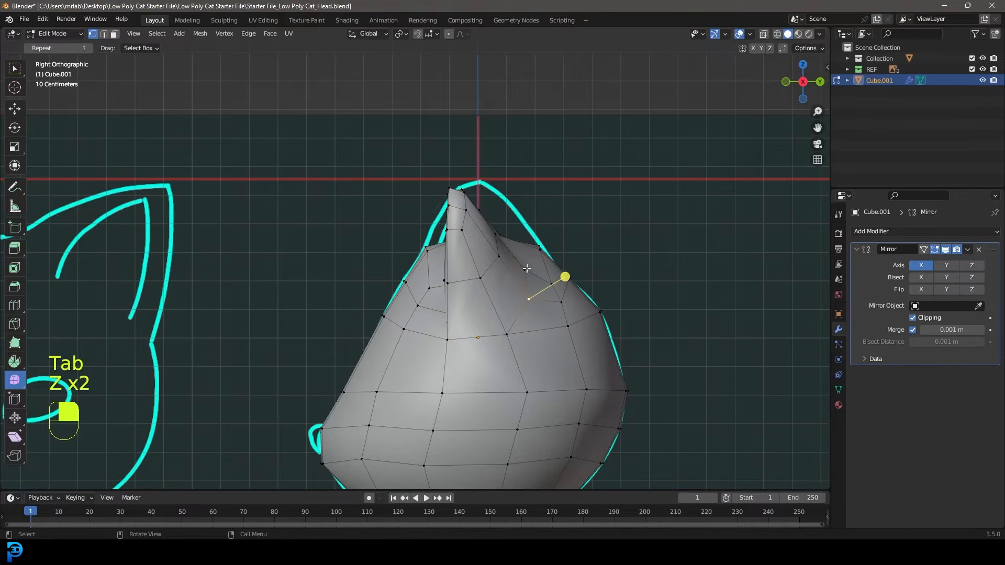
click(496, 236)
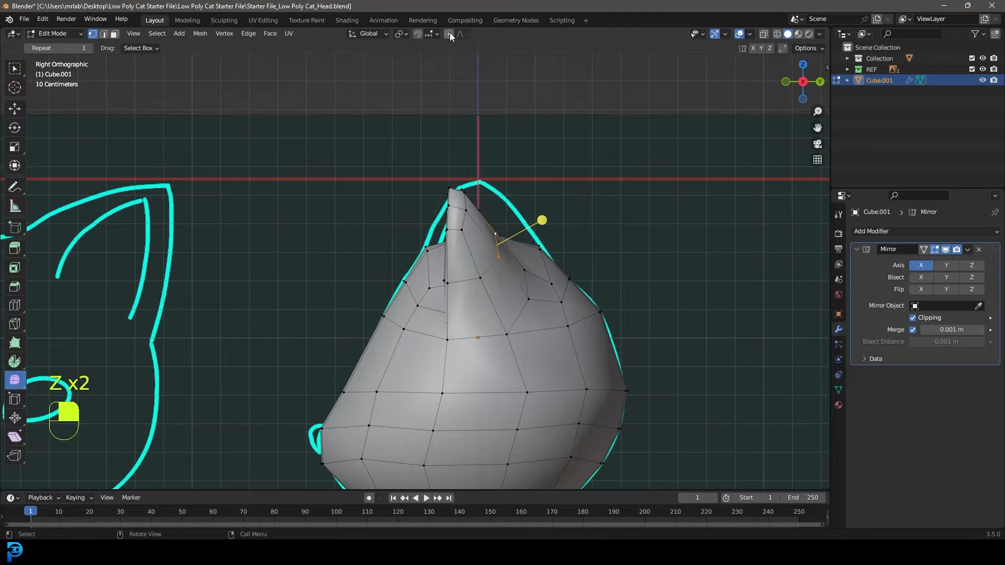
key(g)
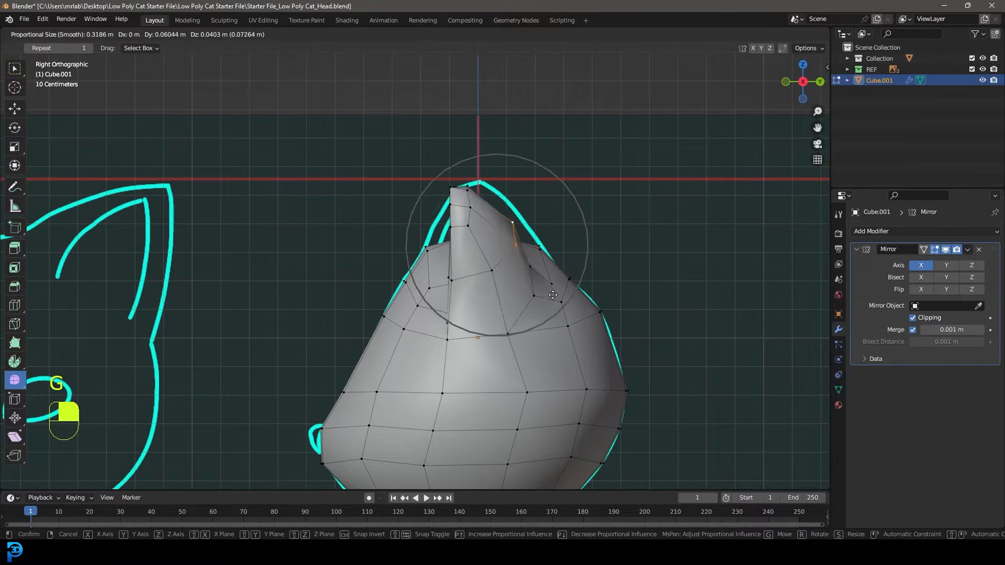
click(546, 296)
Move the ear's lower rear vertex back and up, and its front base vertex forward and up, with proportional editing
key(g)
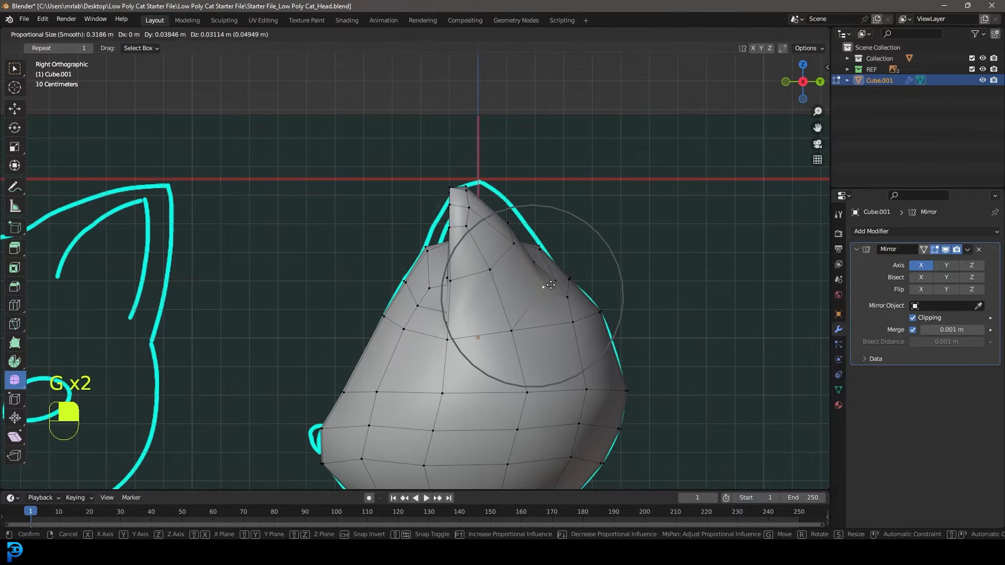
click(547, 284)
click(446, 339)
key(g)
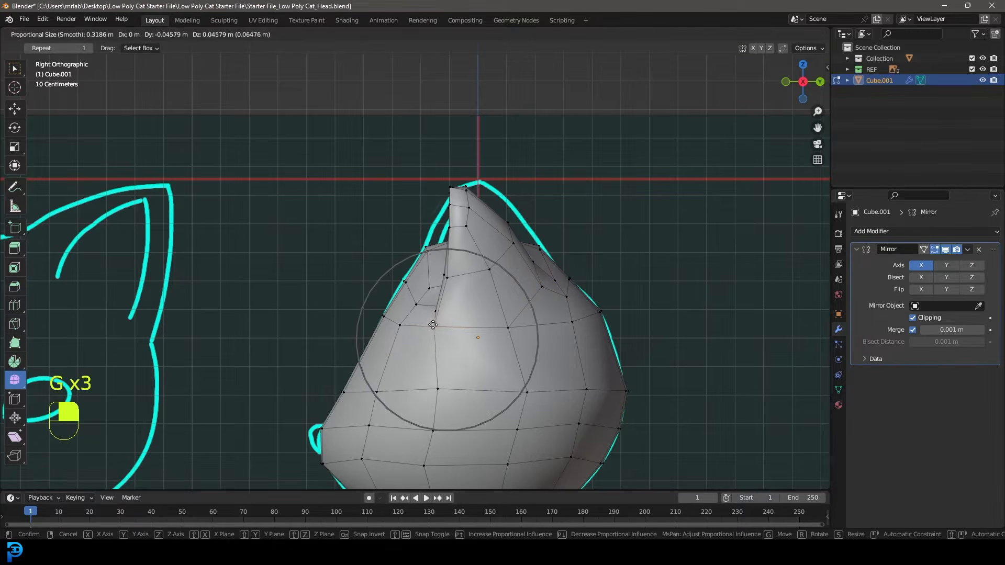
click(433, 327)
scroll(536, 265, down, 4)
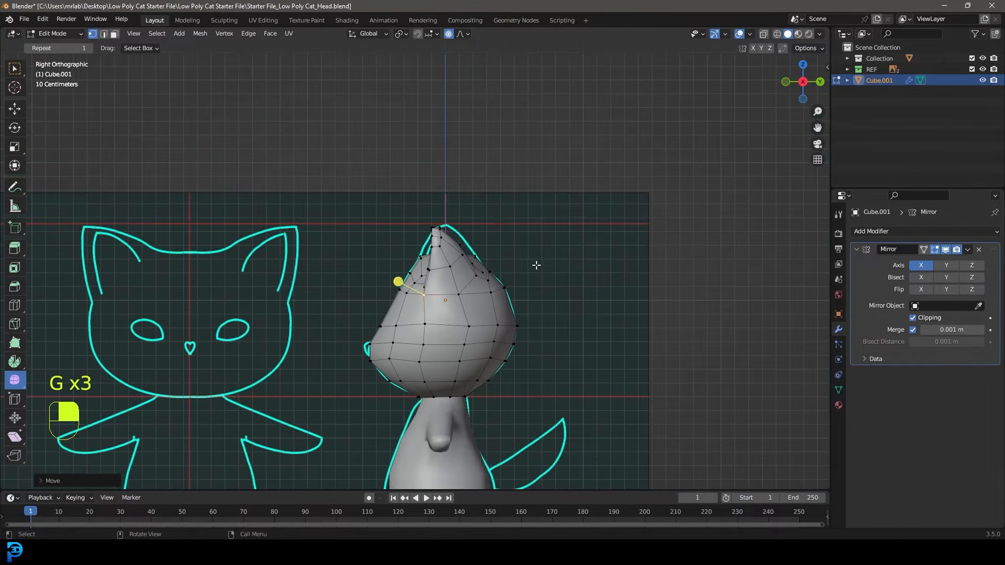
Adjust the vertices on the ear's rear edge towards the side reference outline and return to Object Mode
key(g)
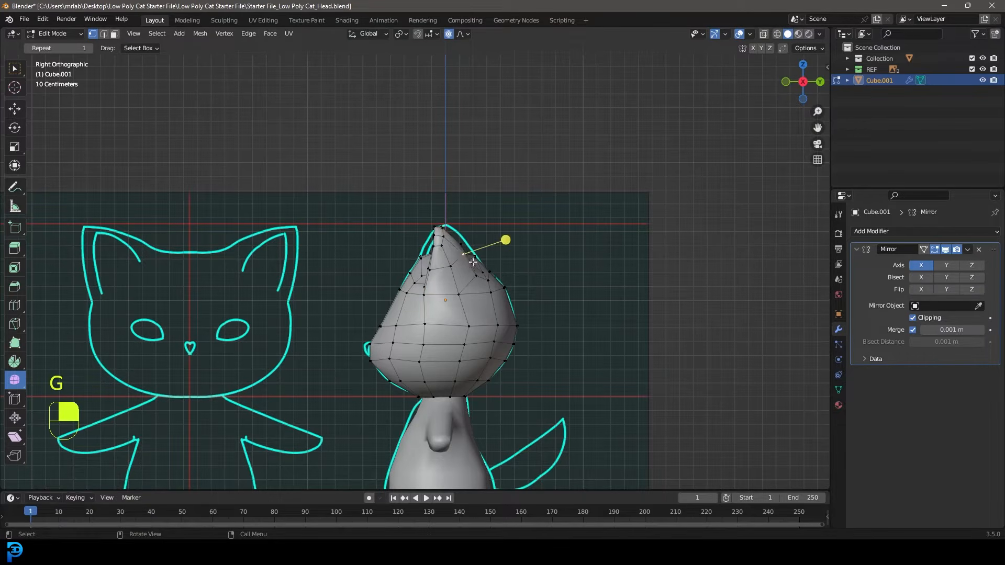
key(g)
key(Tab)
scroll(503, 255, down, 3)
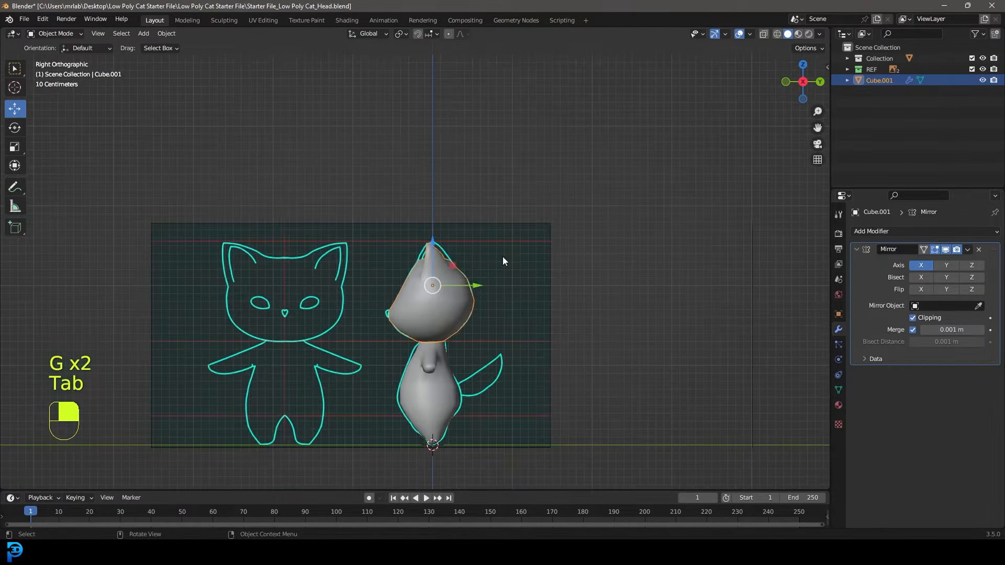
Deselect the head, check it against the front reference drawing and save the file
key(alt+a)
middle_drag(490, 277, 576, 296)
key(KP_1)
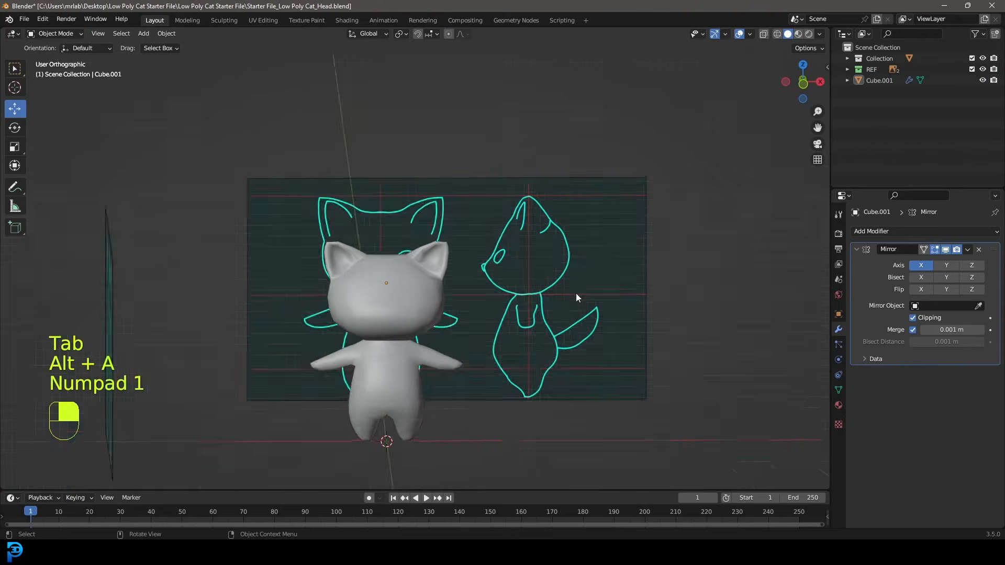
scroll(576, 294, up, 4)
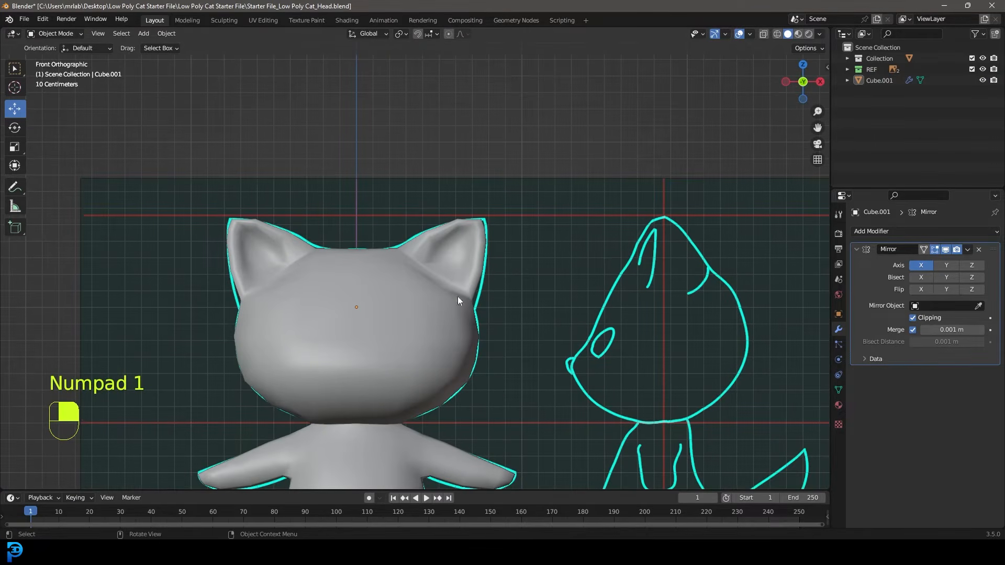
mouse_move(467, 293)
shift+middle_down()
mouse_move(478, 287)
mouse_move(459, 261)
mouse_move(478, 304)
mouse_move(505, 300)
mouse_move(453, 286)
shift+middle_up()
key(ctrl+s)
key(ctrl+s)
key(ctrl+s)
key(ctrl+s)
key(ctrl+s)
key(ctrl+s)
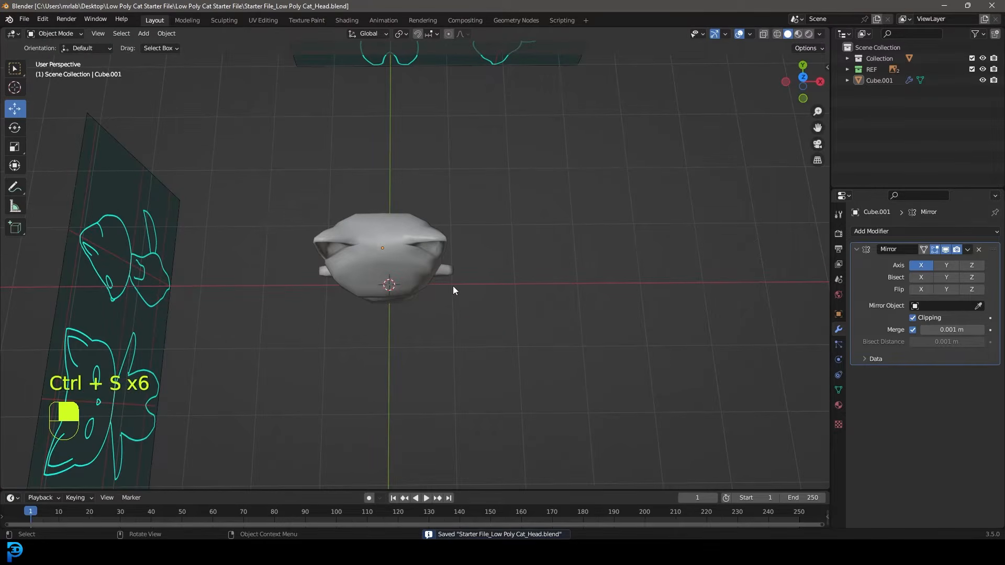
From the top wireframe view, move the face's front corner vertices about 0.03 m inward and 0.06 m back, using proportional editing with a 0.39 m radius
key(KP_7)
scroll(446, 278, up, 4)
shift+middle_drag(390, 279, 505, 287)
click(513, 310)
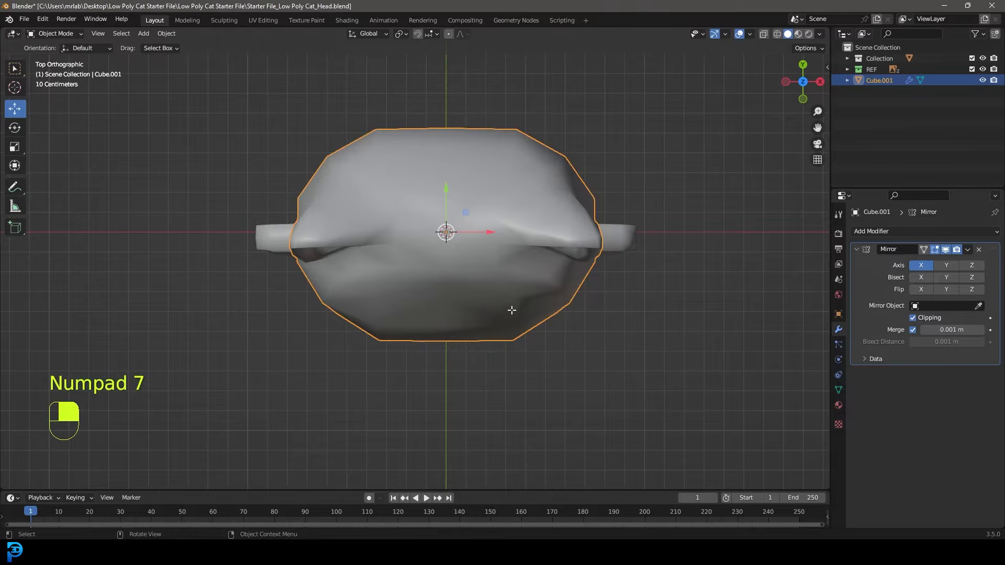
key(Tab)
scroll(505, 316, up, 1)
key(z)
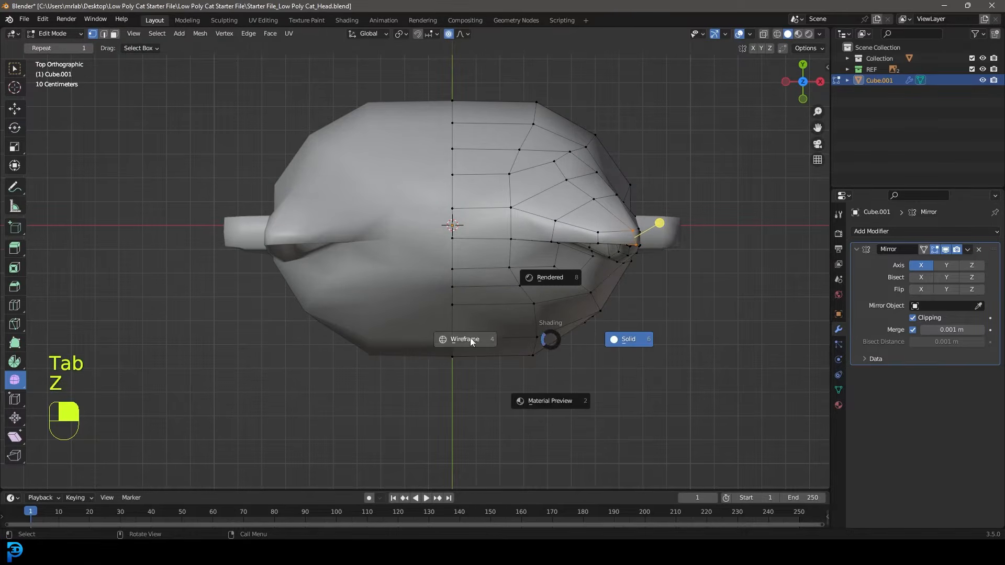
click(467, 337)
drag(569, 394, 524, 348)
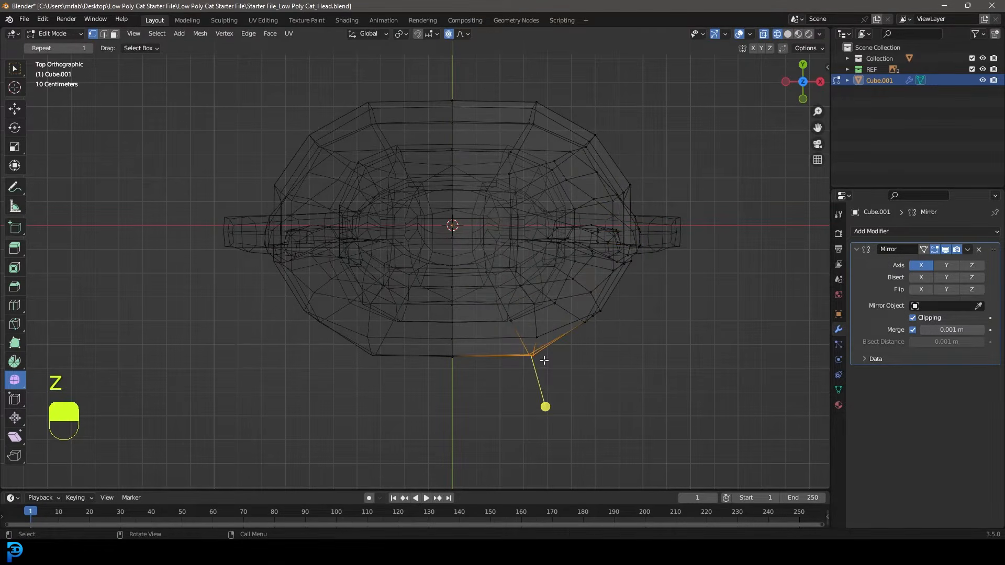
click(14, 109)
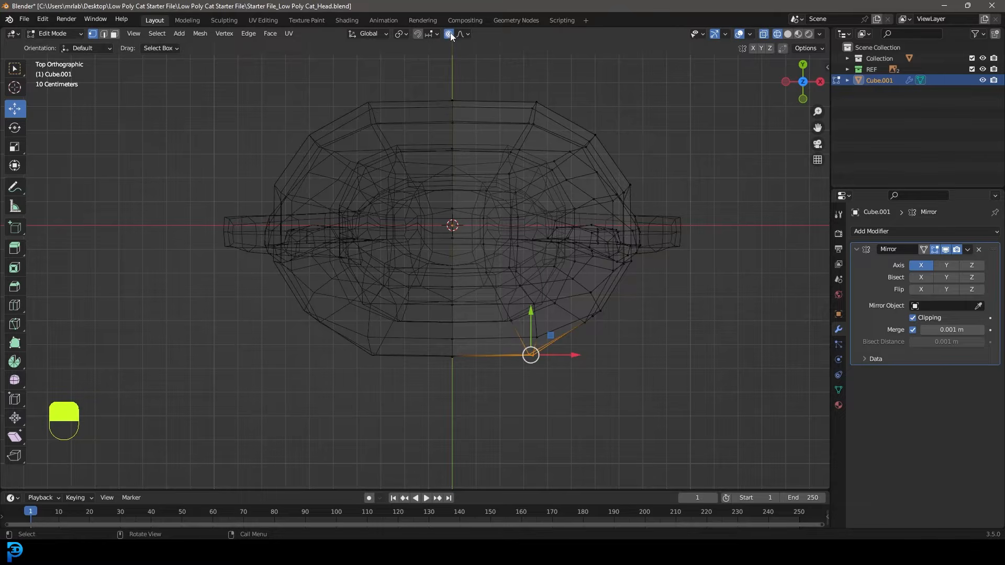
key(g)
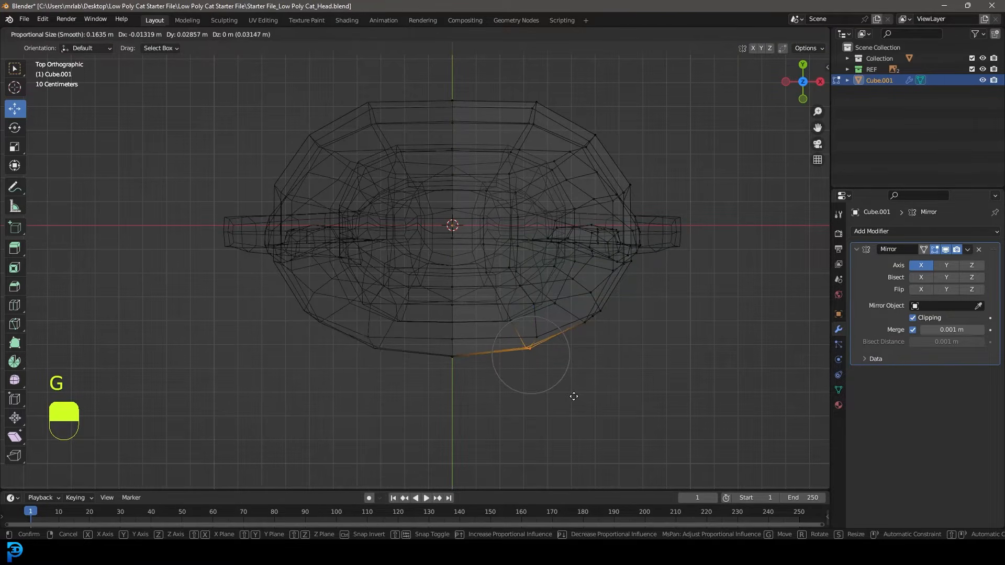
scroll(571, 390, up, 3)
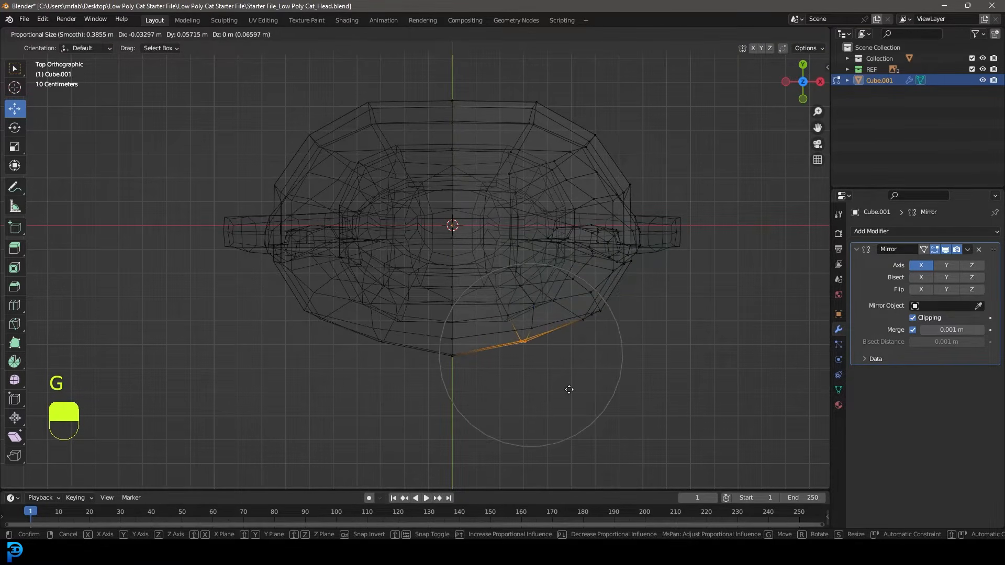
click(569, 386)
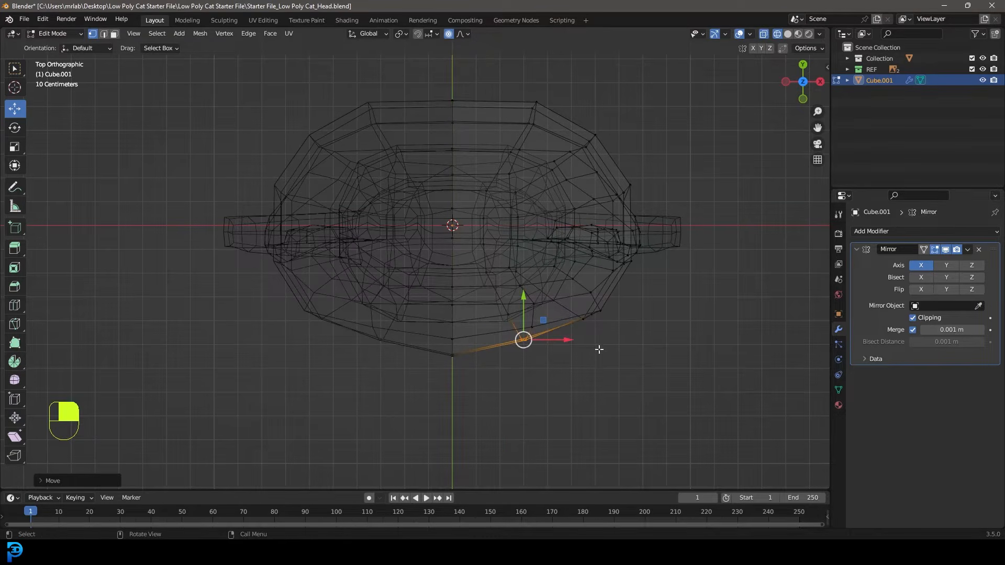
Nudge the face's outer front side vertex slightly inward and back with proportional editing, and return to Object Mode in solid shading
click(601, 313)
key(g)
click(630, 319)
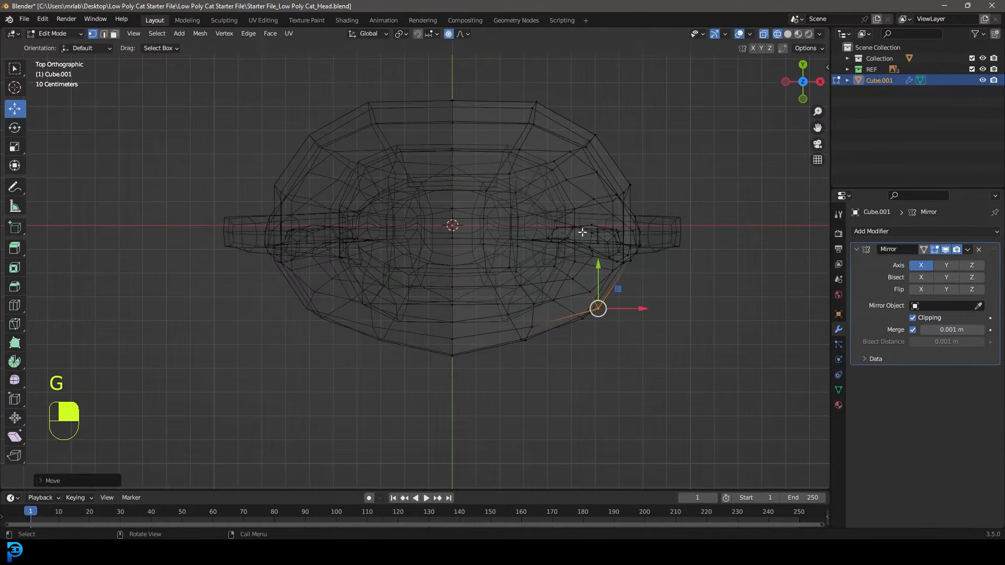
scroll(577, 236, down, 2)
key(Tab)
key(z)
mouse_move(609, 250)
middle_down()
mouse_move(537, 232)
mouse_move(601, 148)
mouse_move(570, 93)
mouse_move(566, 146)
mouse_move(481, 234)
mouse_move(508, 247)
mouse_move(541, 227)
middle_up()
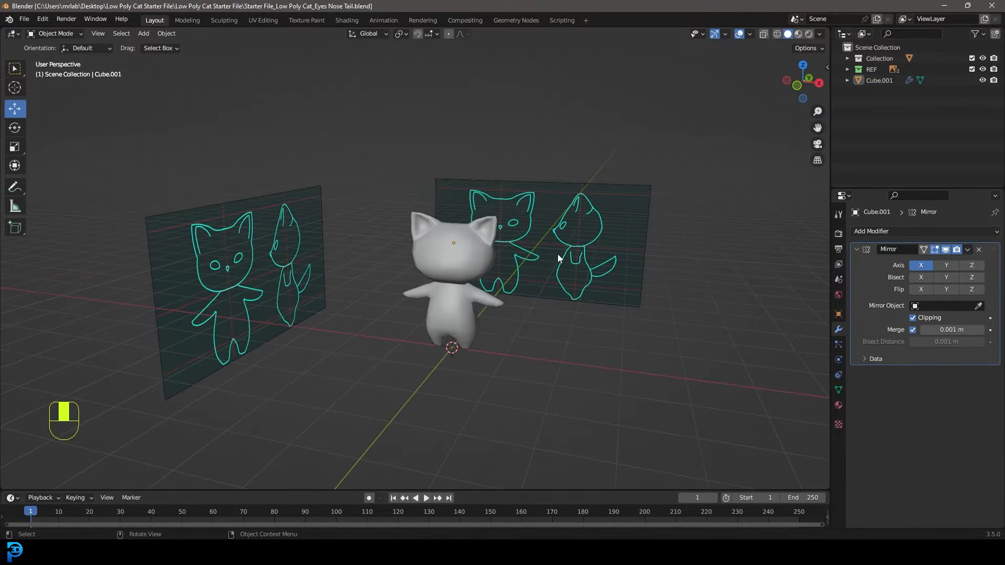
Snap the 3D cursor to the world origin and frame the whole cat in front view
middle_drag(557, 253, 390, 162)
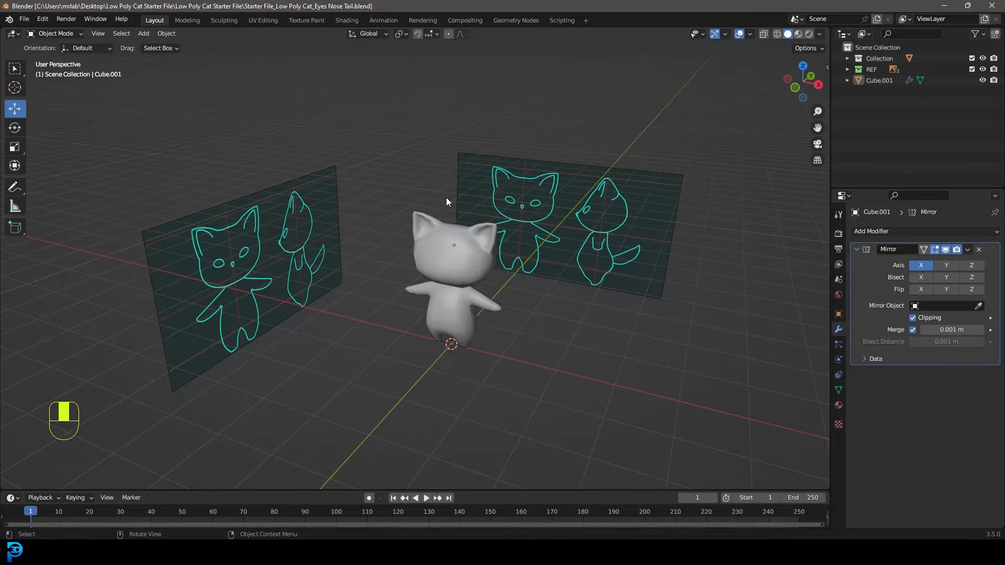
key(KP_1)
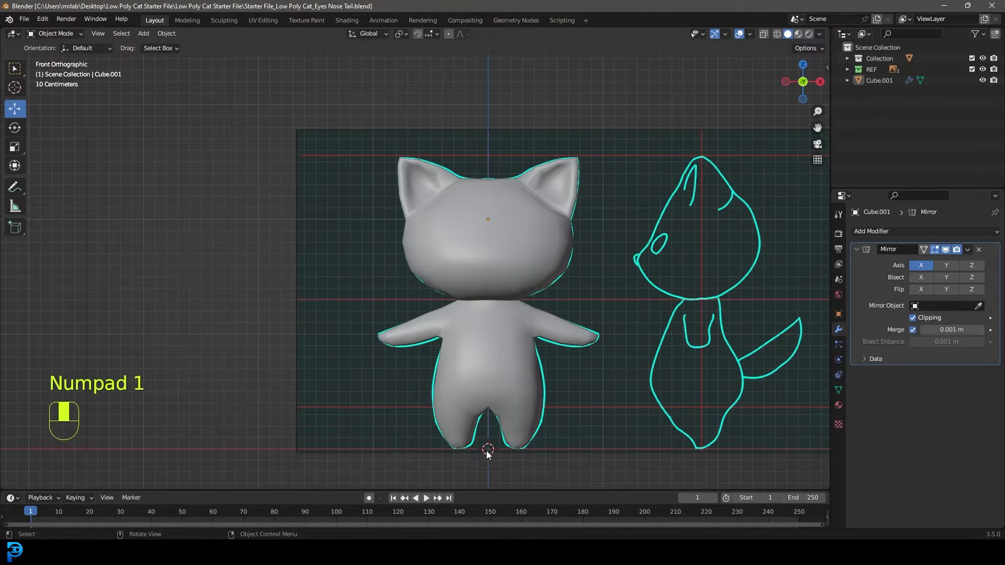
key(shift+s)
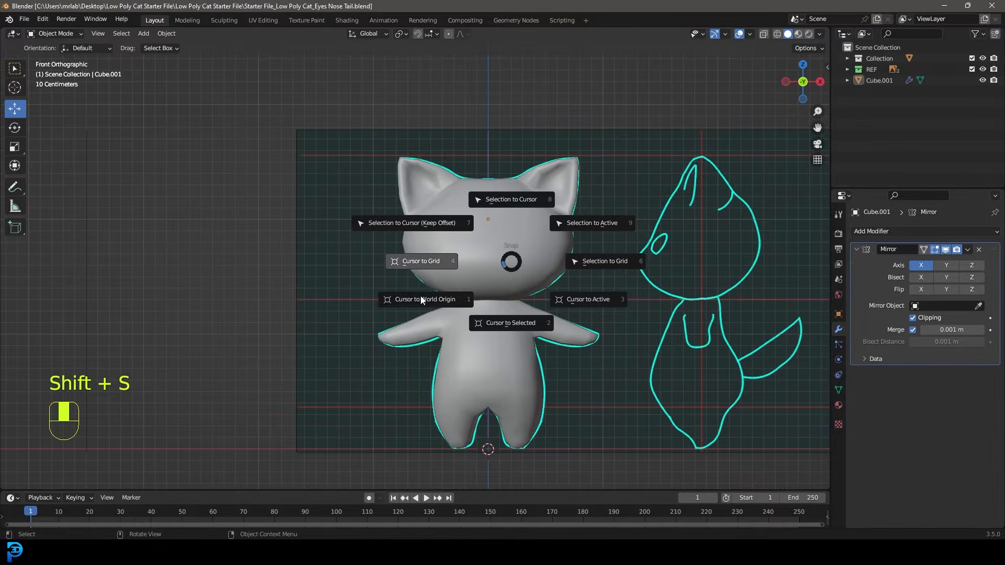
click(453, 313)
scroll(450, 314, down, 3)
shift+middle_drag(439, 326, 474, 237)
scroll(474, 237, up, 1)
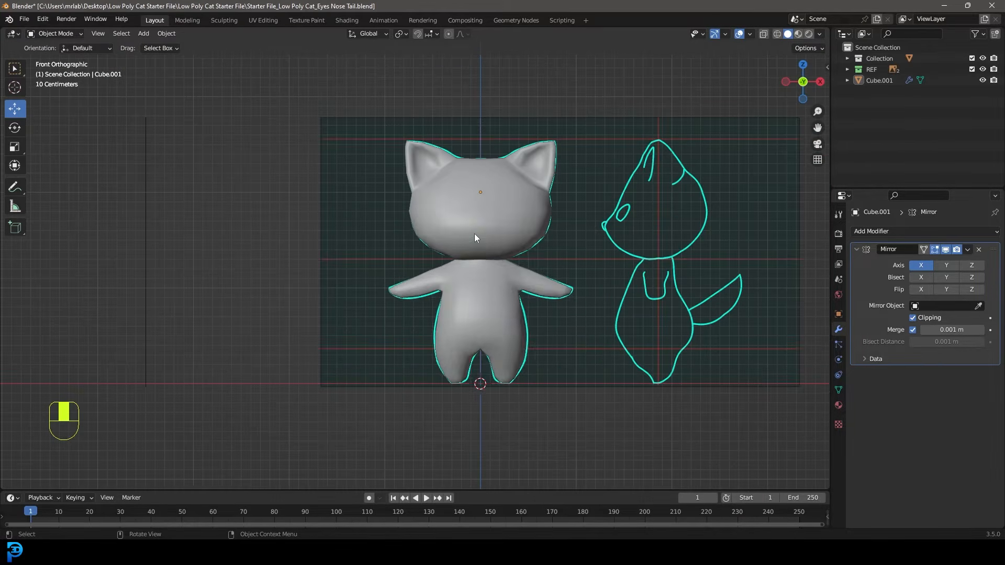
Add a plane at the world origin and raise it along Z to the middle of the cat's head
key(shift+a)
mouse_move(474, 233)
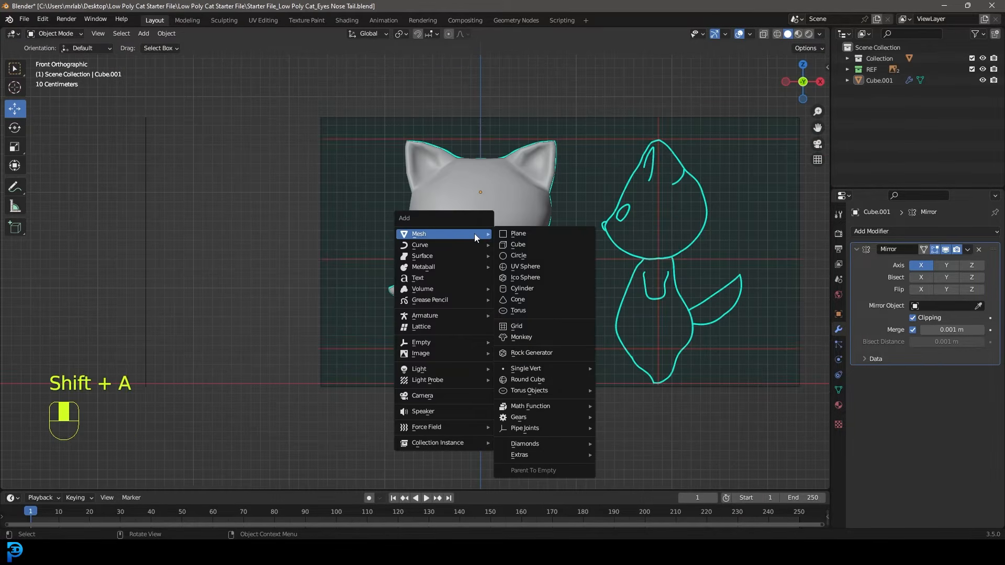
click(519, 233)
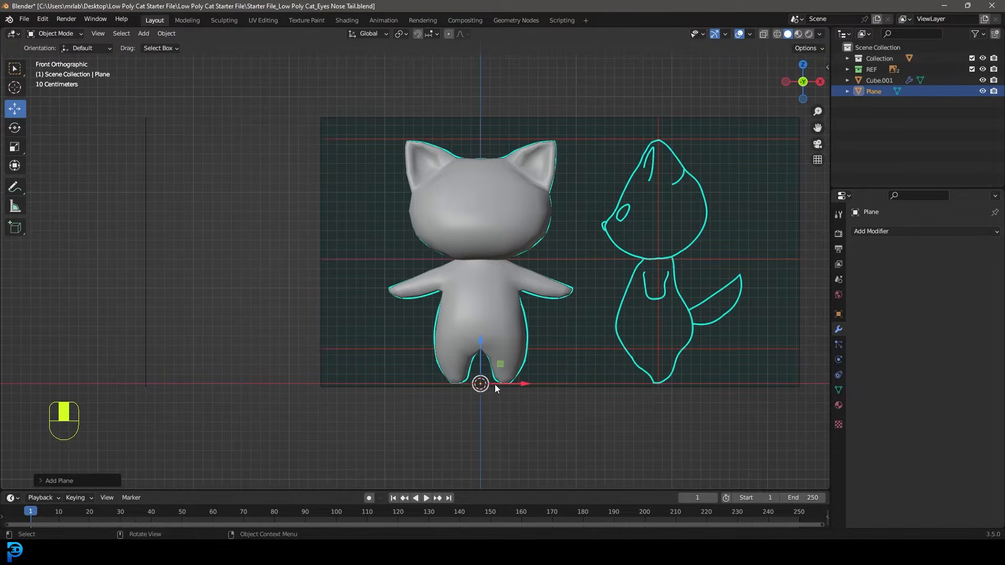
middle_drag(477, 381, 479, 350)
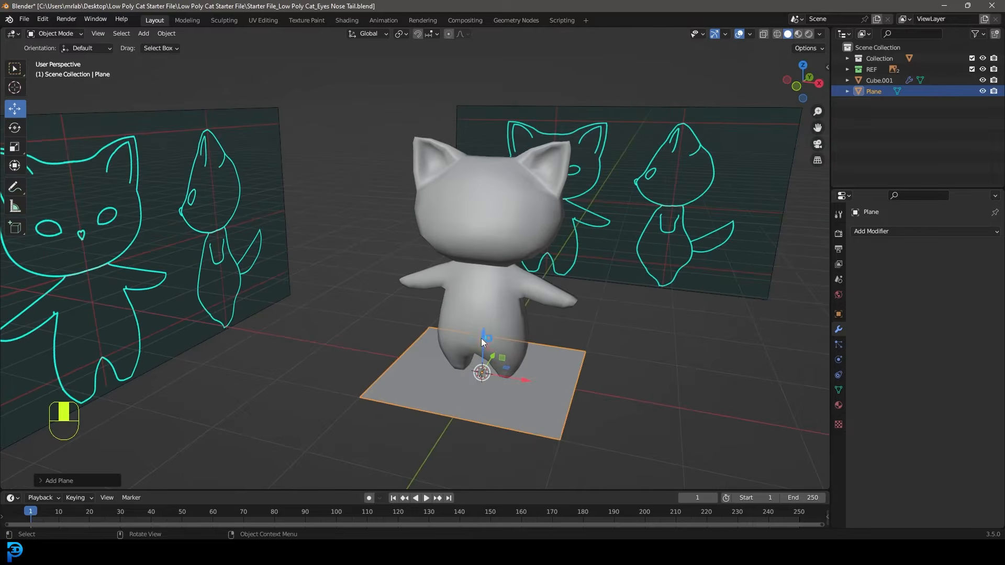
drag(482, 332, 498, 157)
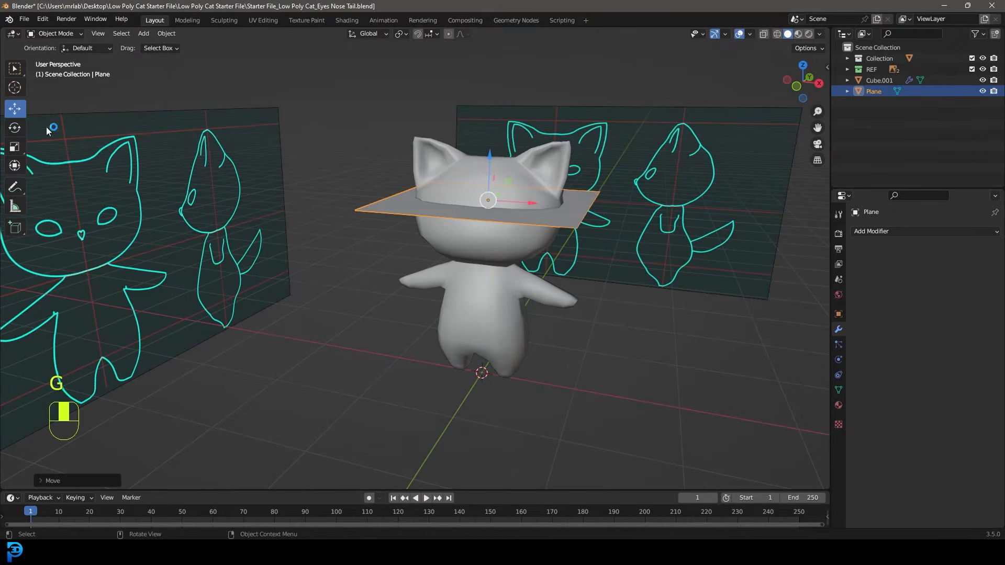
mouse_move(491, 152)
mouse_down()
mouse_move(478, 152)
mouse_move(484, 167)
mouse_move(489, 153)
mouse_move(490, 174)
mouse_move(490, 165)
mouse_up()
middle_drag(555, 359, 507, 325)
key(KP_1)
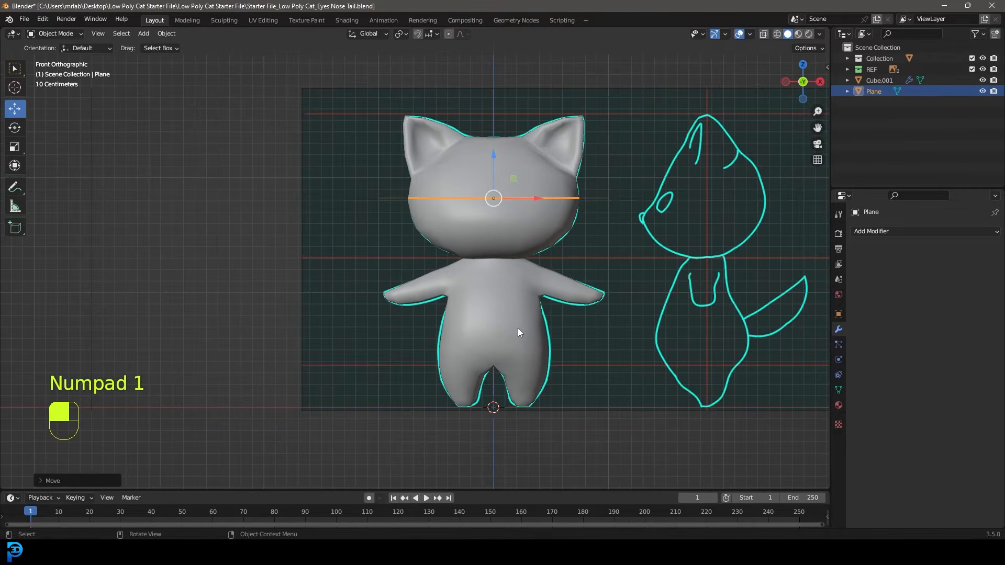
In Edit Mode, select the whole plane and rotate it 90° around the X axis so it stands upright
key(Tab)
click(52, 34)
click(65, 56)
ctrl+middle_drag(343, 220, 330, 341)
key(alt+a)
key(a)
key(a)
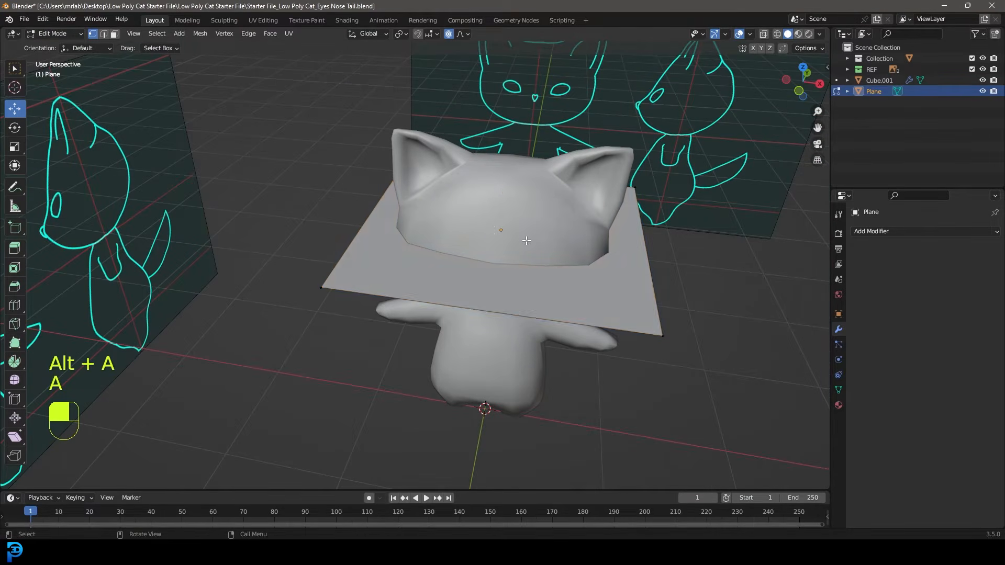
mouse_move(577, 251)
middle_down()
mouse_move(555, 240)
mouse_move(587, 249)
middle_up()
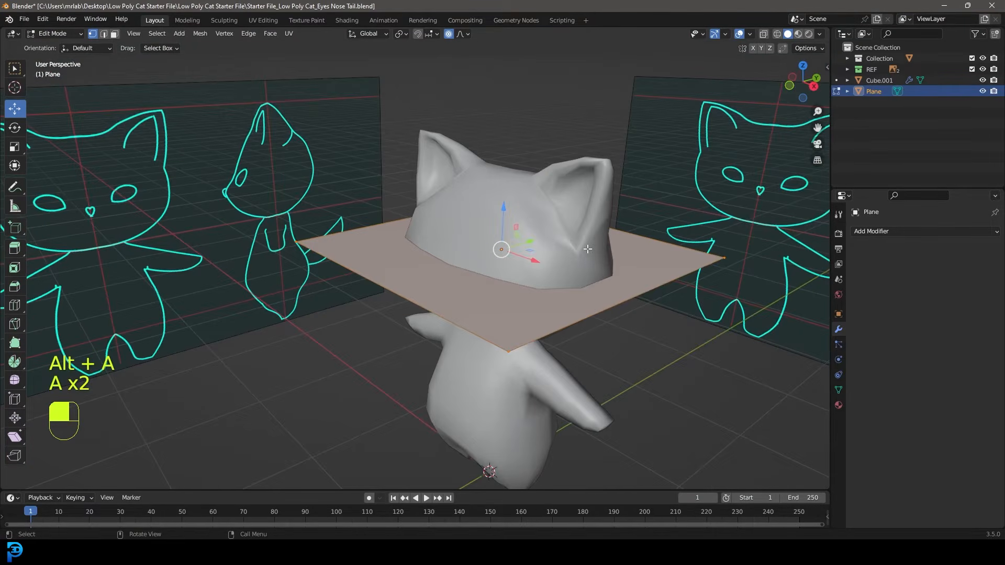
key(r)
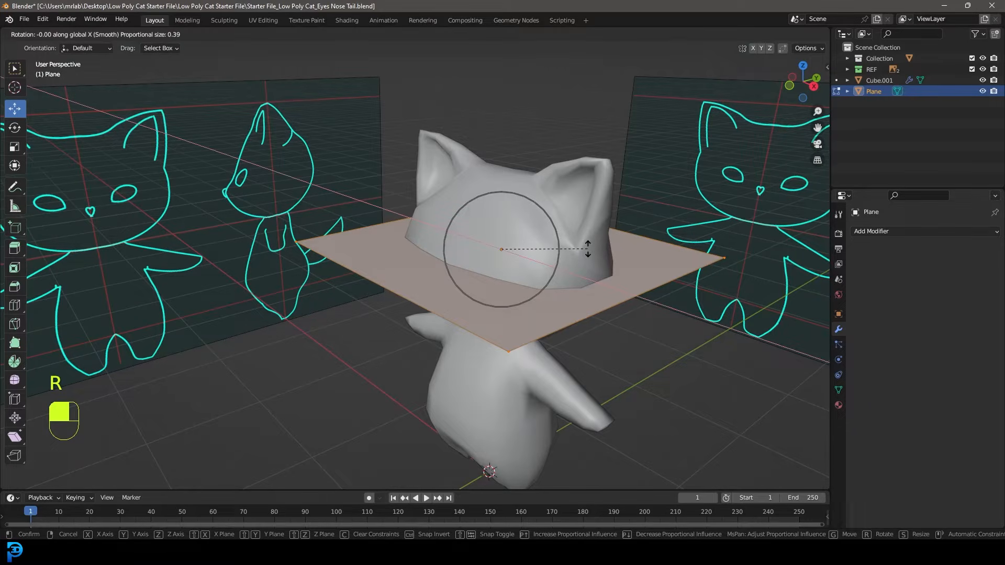
text(90)
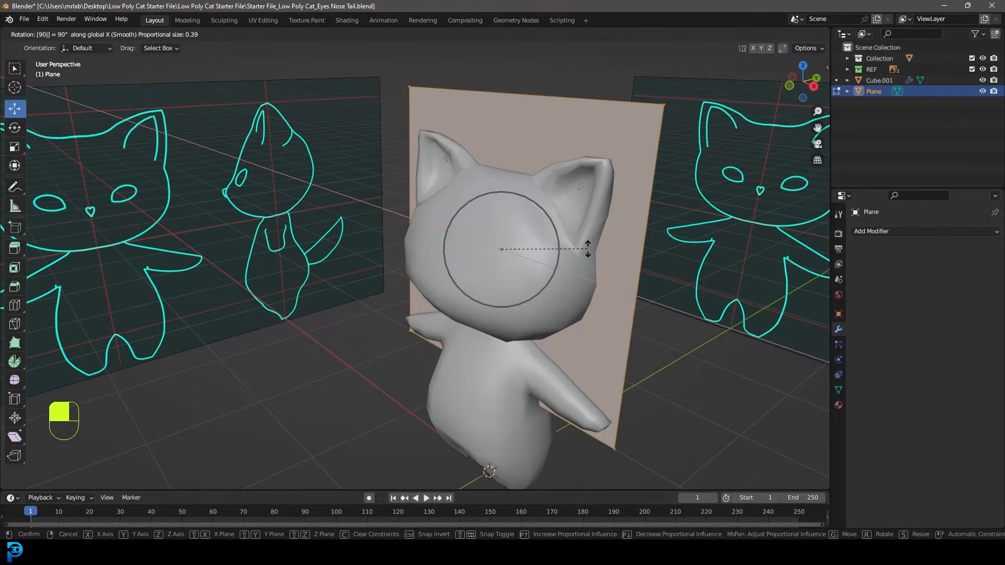
click(588, 249)
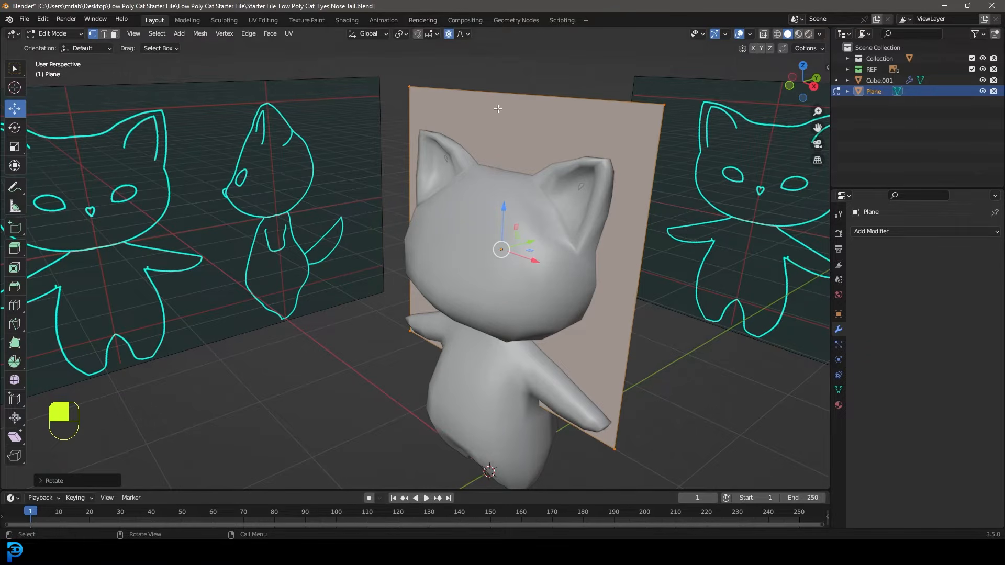
Turn off proportional editing and move the upright plane forward along Y until it sits in front of the cat's face
click(449, 35)
middle_drag(613, 170, 576, 185)
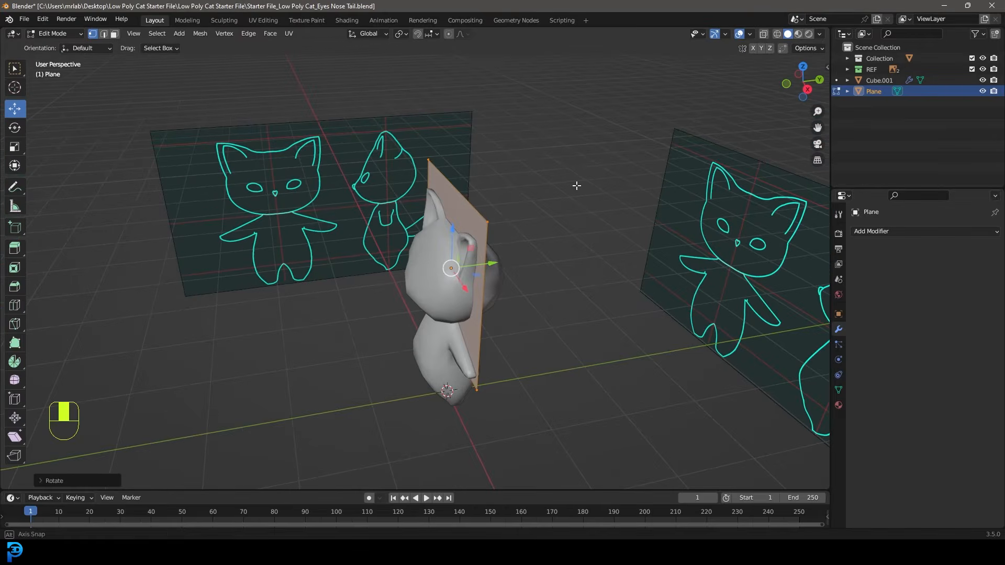
scroll(440, 284, up, 5)
middle_drag(501, 274, 532, 179)
scroll(576, 279, up, 4)
scroll(576, 280, down, 6)
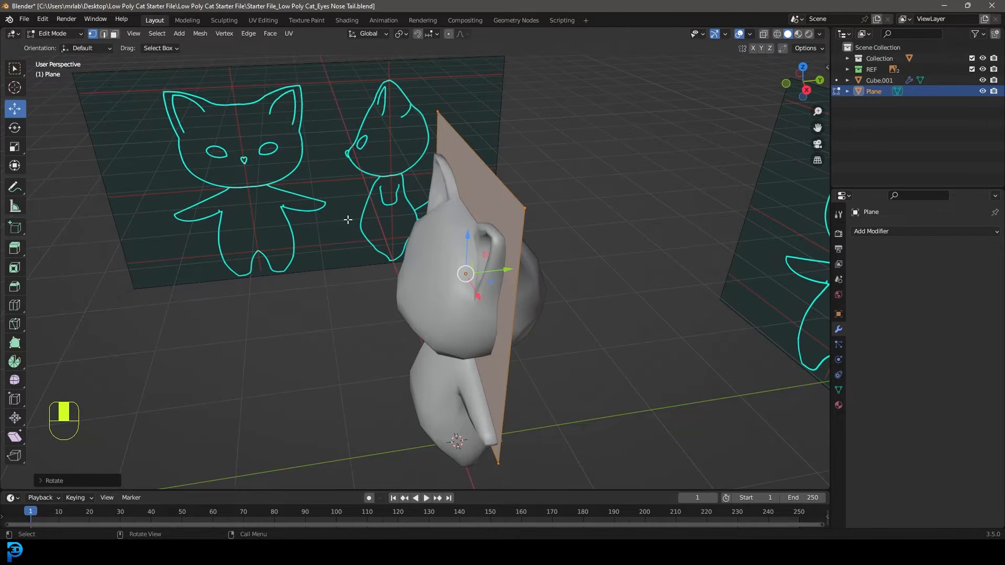
key(a)
key(g)
middle_click(508, 271)
click(466, 246)
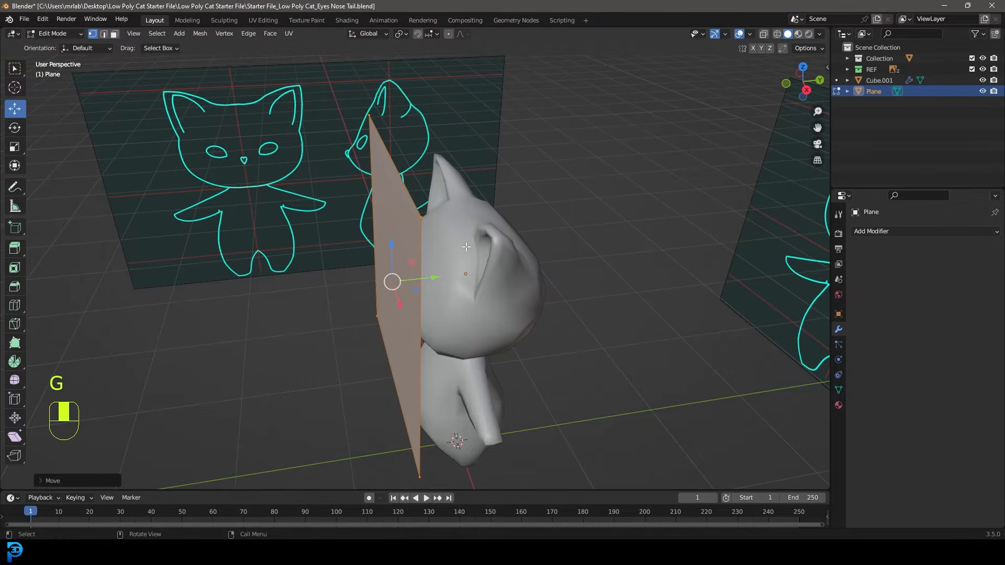
key(KP_1)
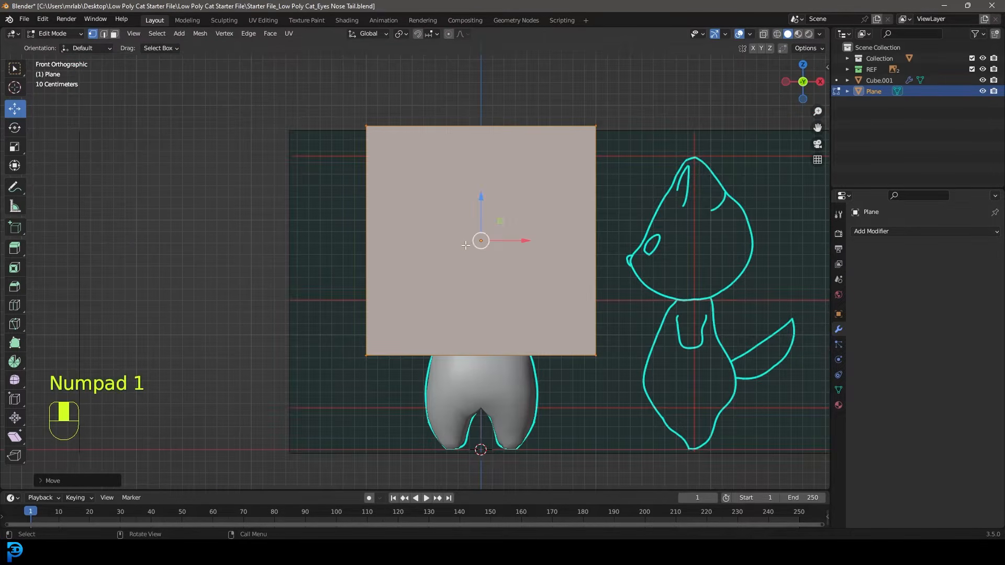
In wireframe front view, scale the plane down to about eye size and move it about 0.28 m along X and -0.03 m along Z
key(z)
click(433, 222)
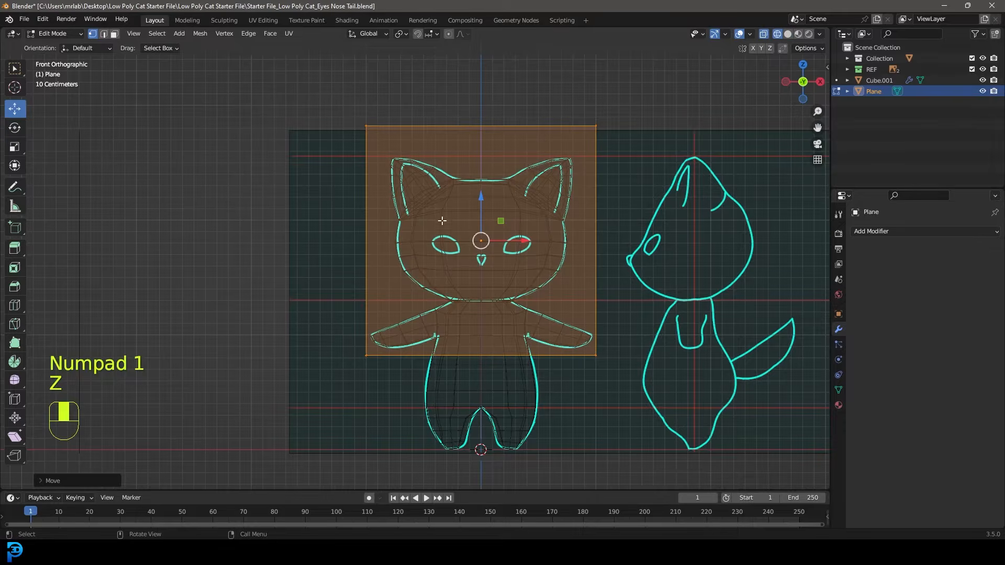
shift+middle_drag(533, 221, 501, 248)
scroll(501, 248, up, 3)
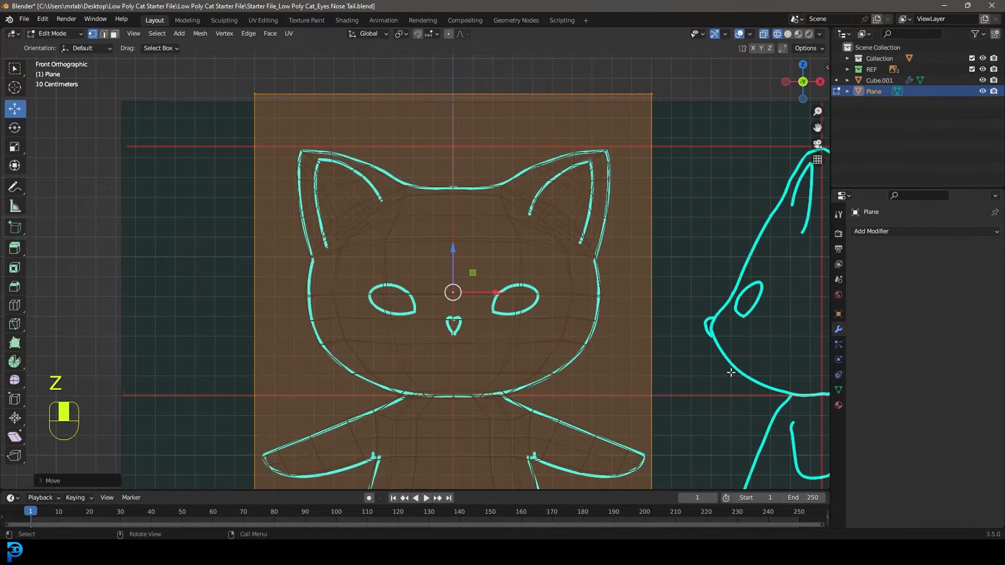
key(s)
click(469, 323)
scroll(470, 323, up, 3)
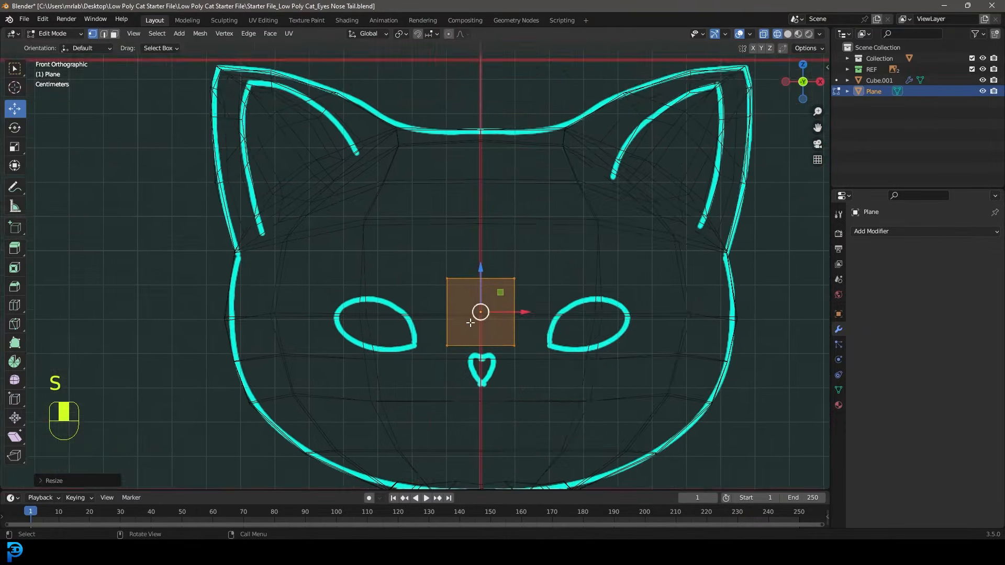
scroll(470, 323, up, 4)
key(g)
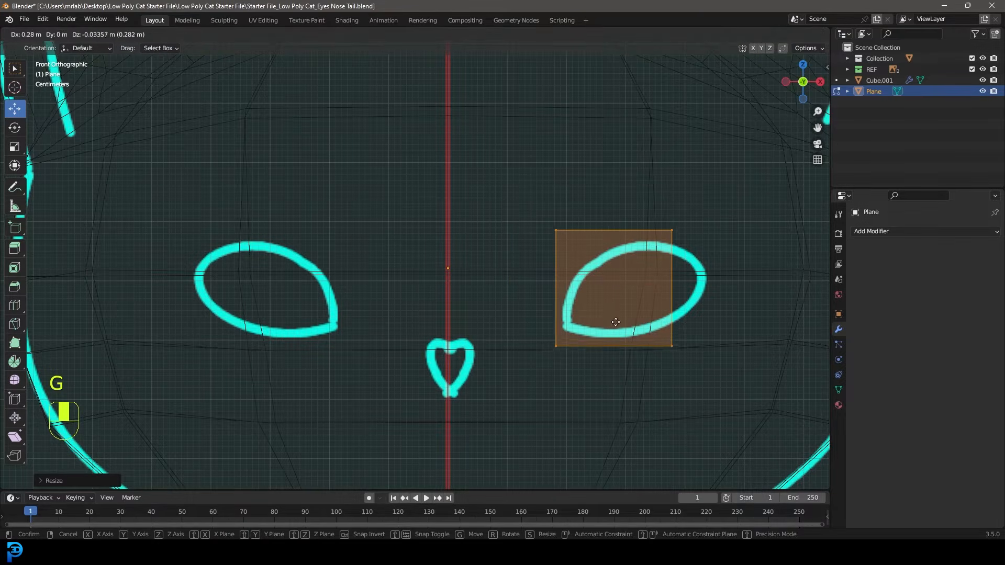
click(616, 320)
Add an X-axis Mirror modifier to the plane for the second eye and adjust the plane's depth in front of the face
scroll(628, 303, down, 4)
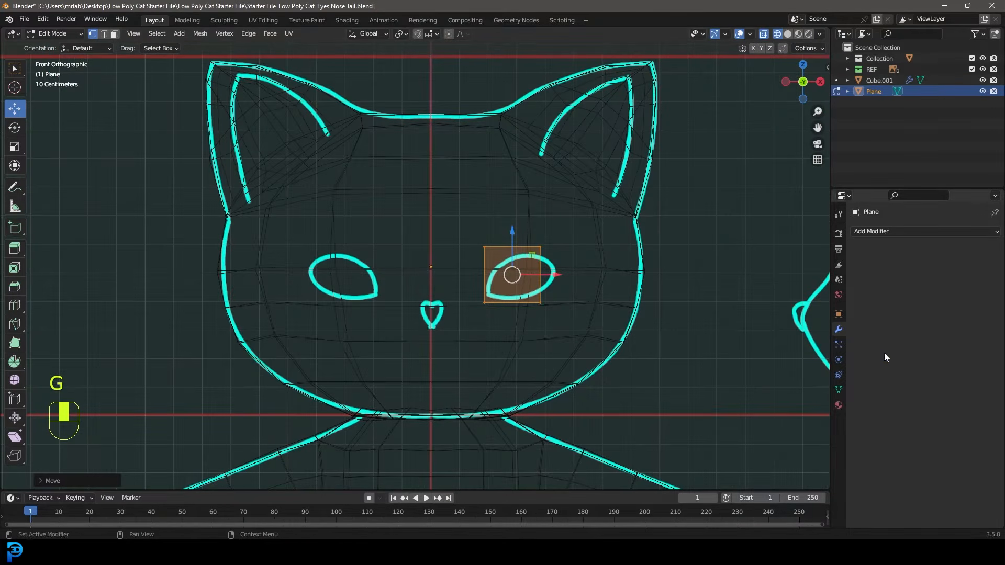
click(872, 231)
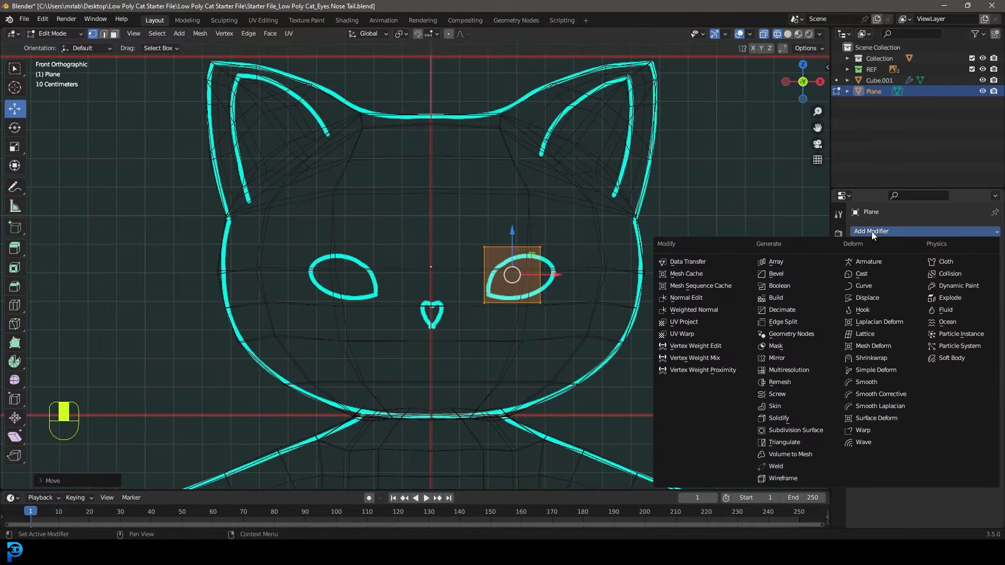
click(790, 359)
key(z)
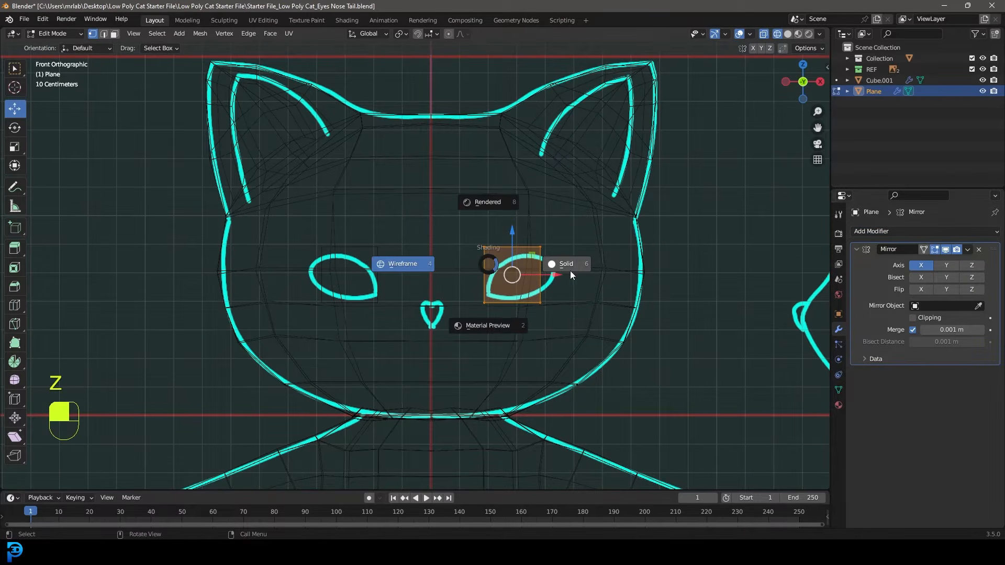
click(572, 266)
mouse_move(634, 263)
middle_down()
mouse_move(518, 296)
mouse_move(367, 240)
mouse_move(397, 259)
mouse_move(477, 244)
middle_up()
key(g)
click(481, 243)
key(KP_1)
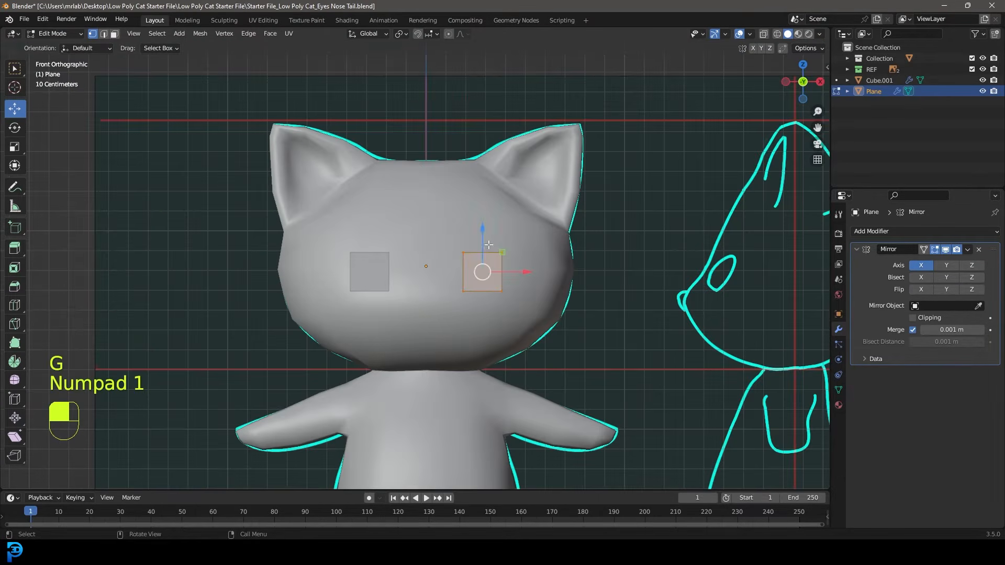
In wireframe front view, move the plane's two inner corner vertices onto the inner corner of the reference eye outline
scroll(486, 244, up, 4)
key(z)
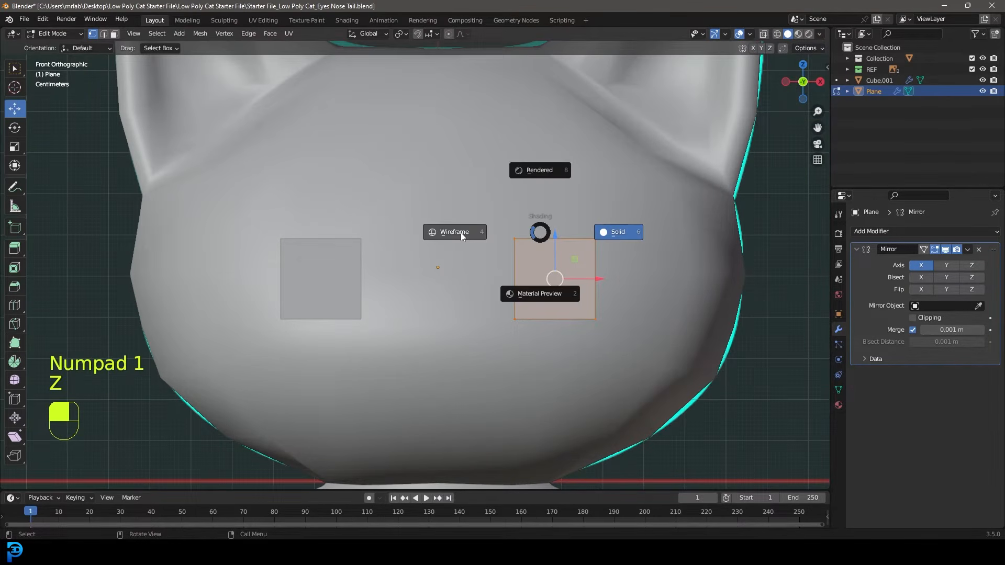
click(461, 233)
shift+middle_drag(599, 282, 583, 278)
scroll(530, 299, up, 3)
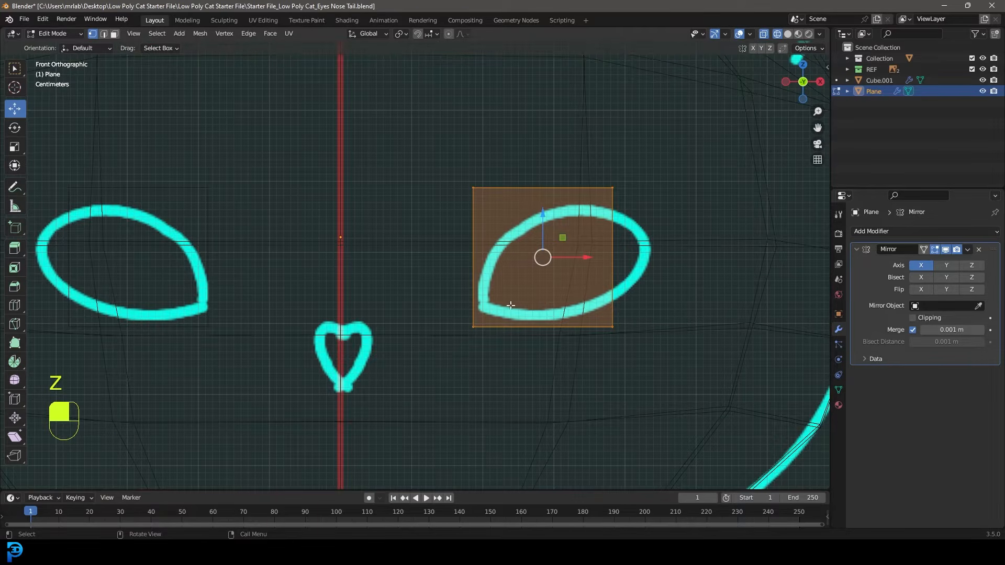
drag(446, 364, 482, 296)
shift+middle_drag(507, 350, 484, 329)
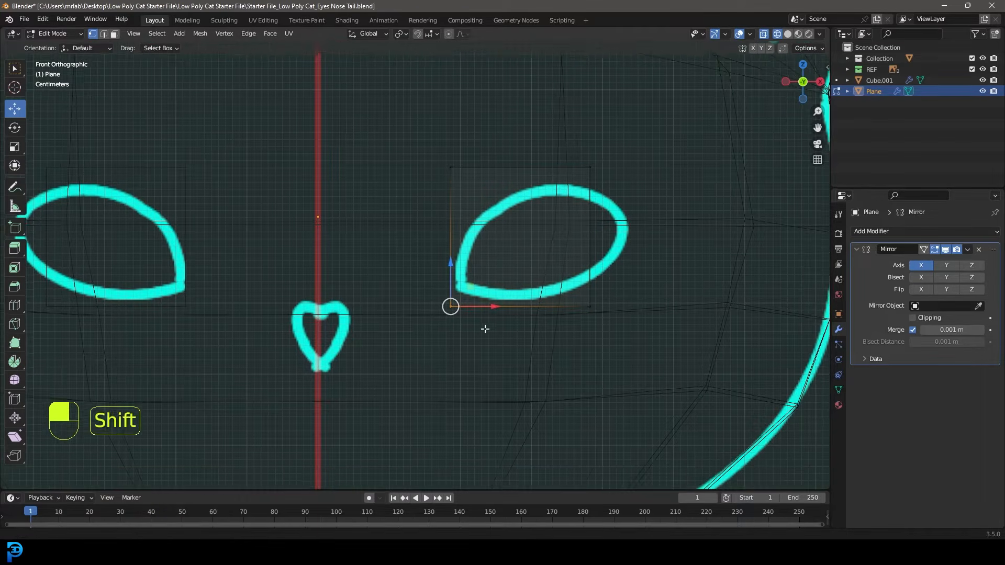
scroll(484, 335, up, 1)
key(g)
click(497, 349)
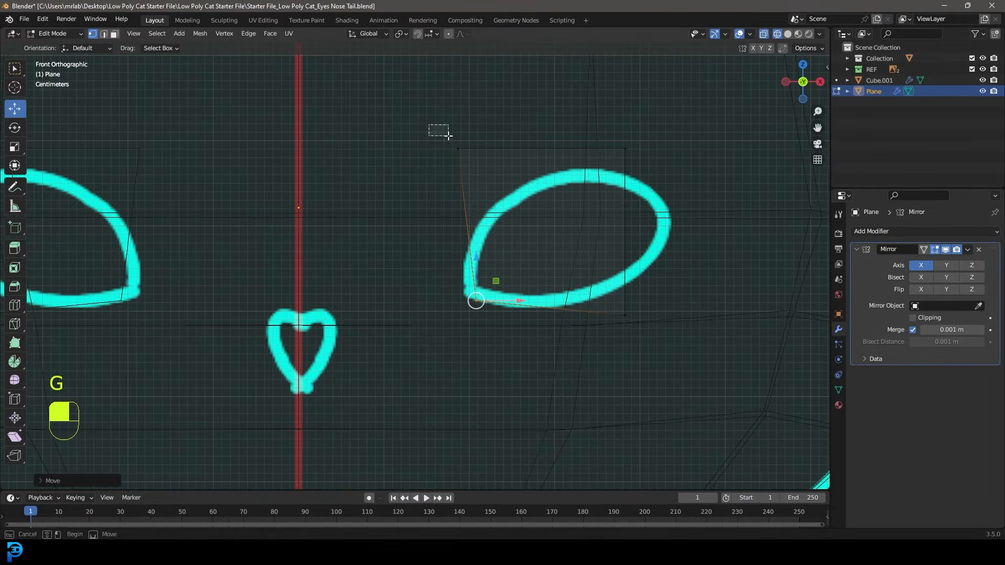
drag(439, 127, 496, 166)
key(g)
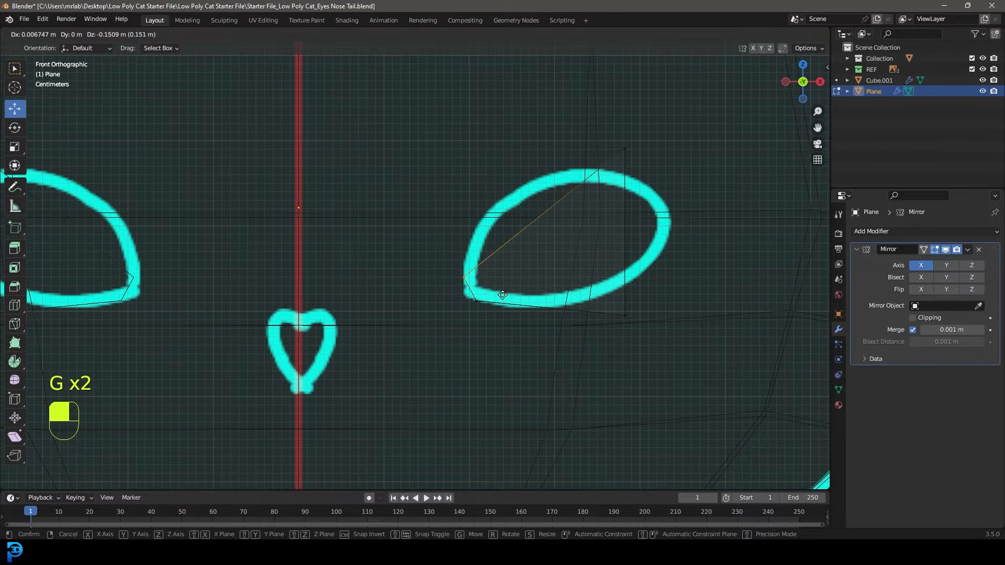
click(636, 185)
Move the plane's two outer corner vertices onto the top and bottom of the reference eye outline and select the whole face
drag(675, 213, 590, 101)
key(g)
click(521, 116)
drag(661, 336, 571, 260)
key(g)
key(g)
click(636, 309)
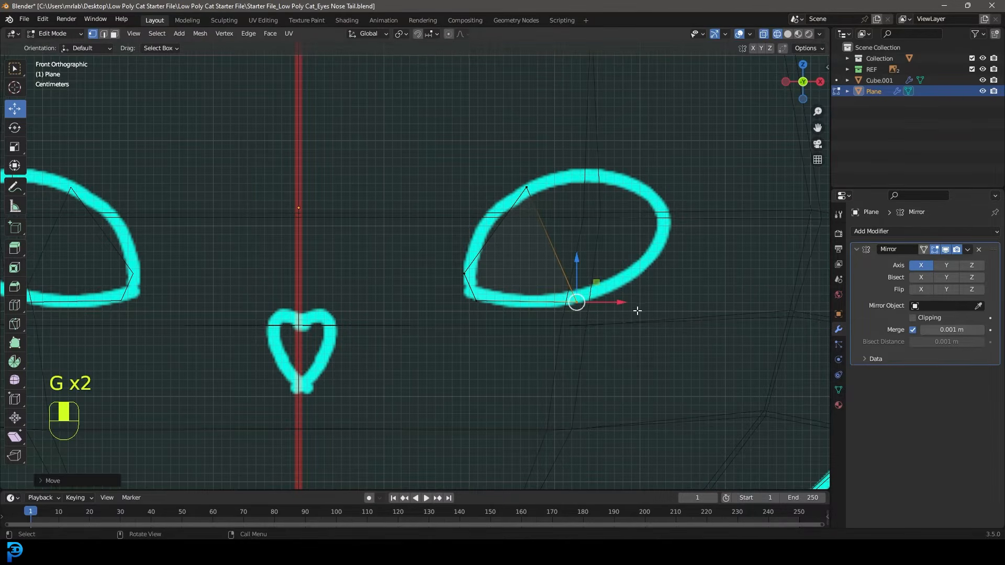
key(a)
drag(649, 406, 393, 166)
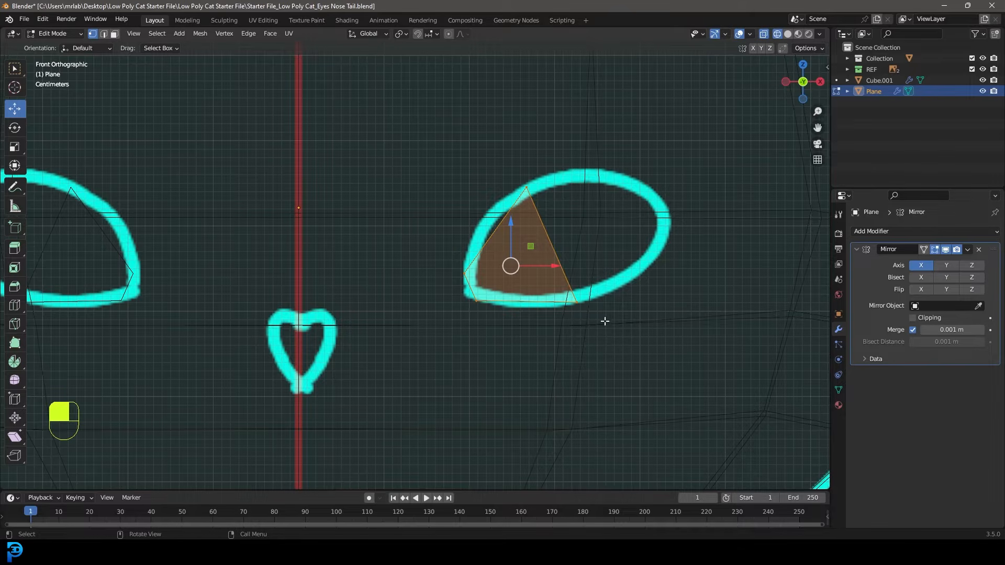
Extrude the eye's outer edge to the far end of the reference eye outline and scale it down to fit
click(576, 302)
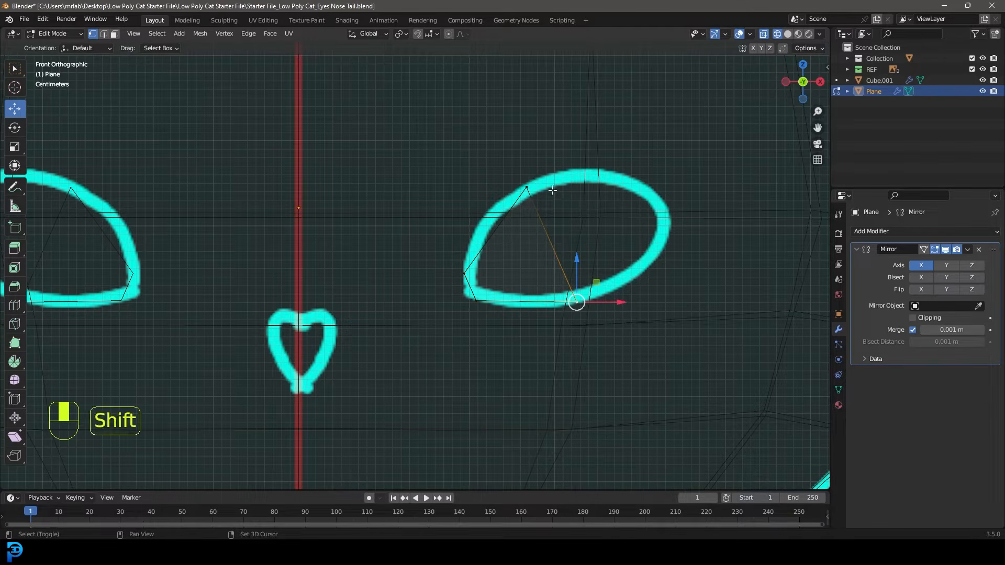
scroll(597, 263, up, 2)
key(e)
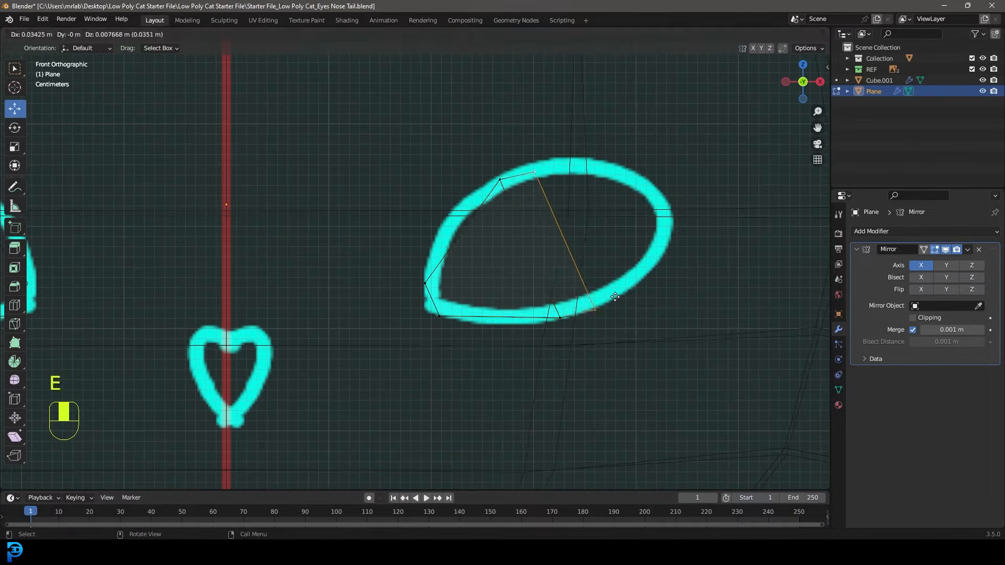
click(705, 258)
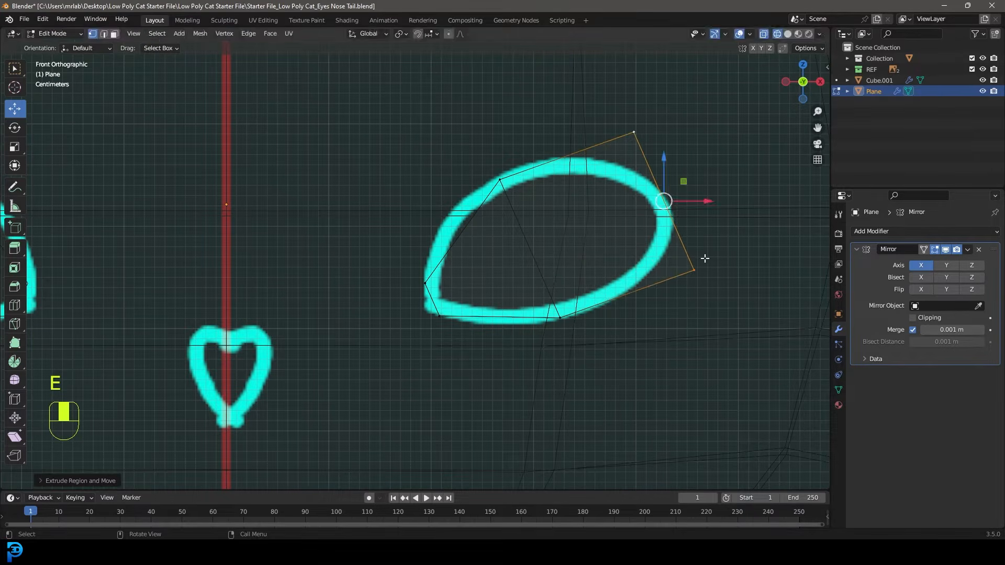
key(s)
click(667, 214)
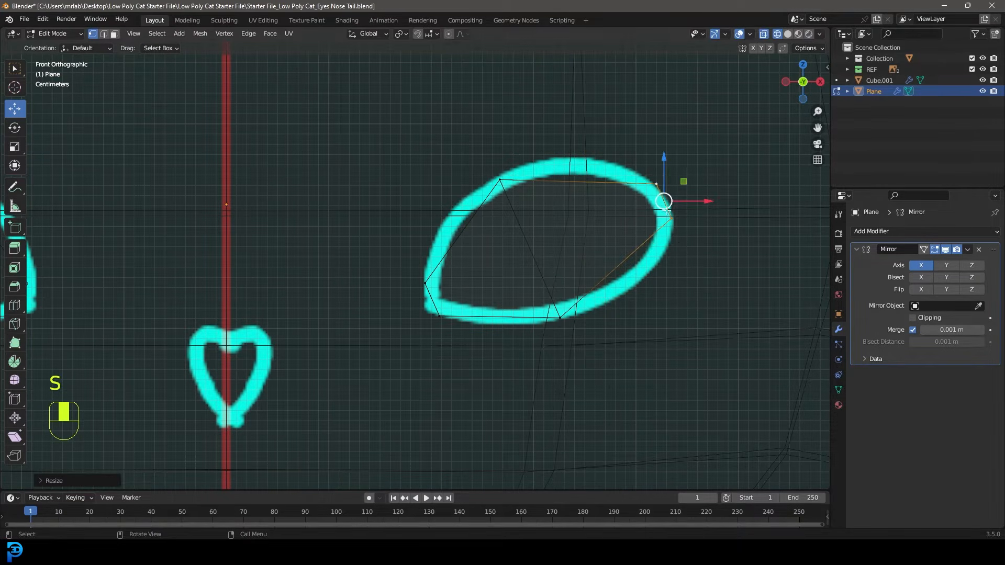
Add a loop cut across the newly extruded section and scale it up to meet the eye outline
key(ctrl+r)
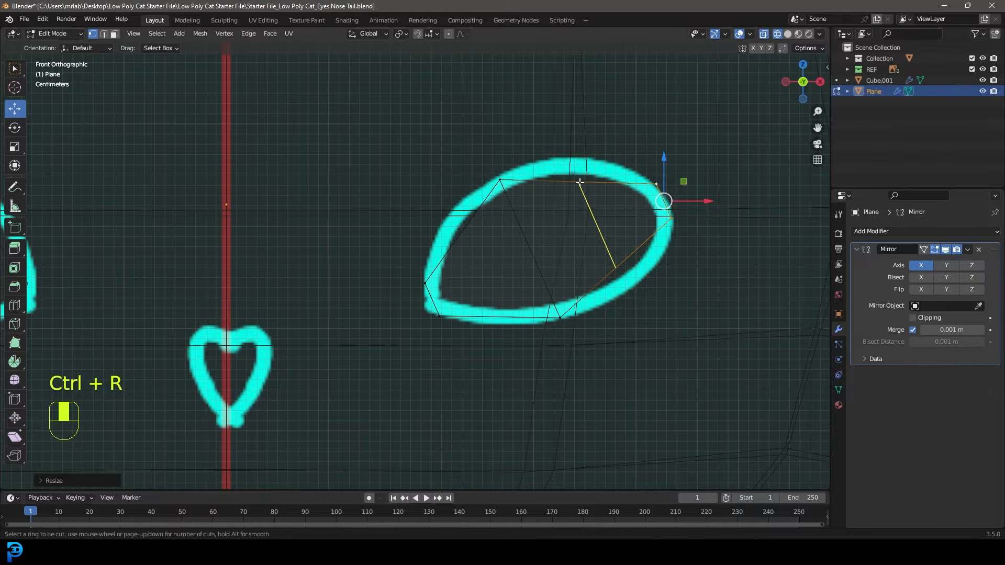
click(589, 204)
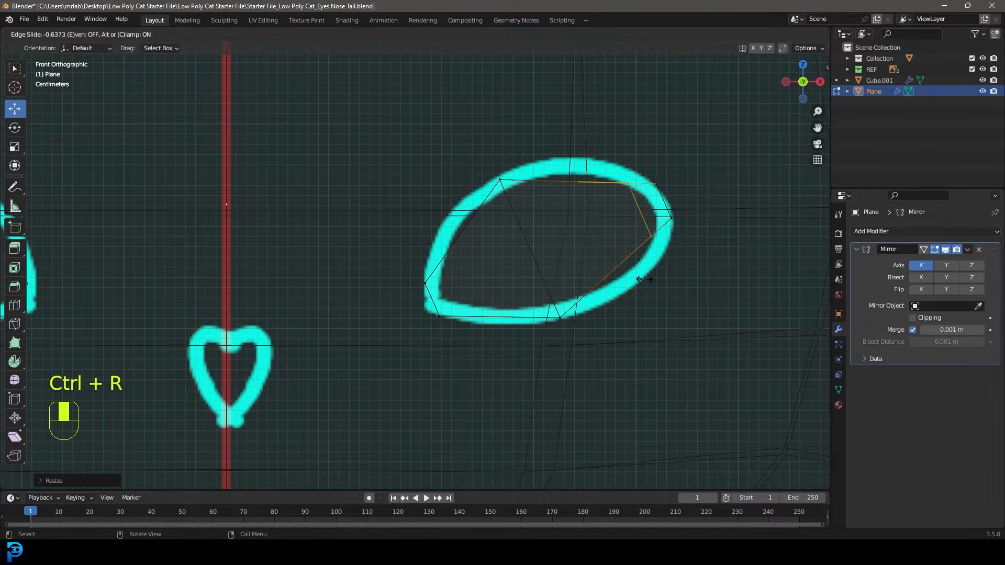
click(600, 306)
key(s)
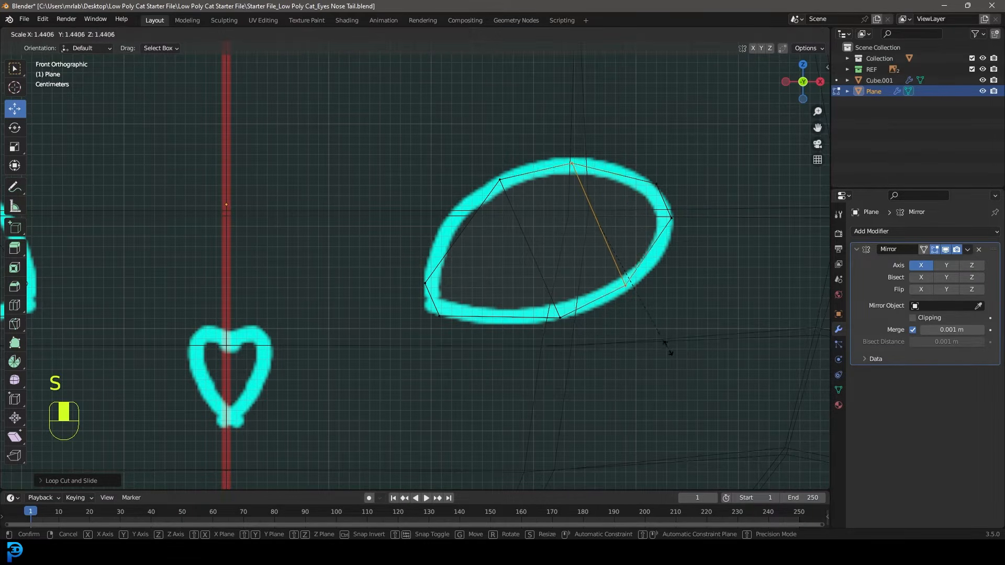
click(671, 354)
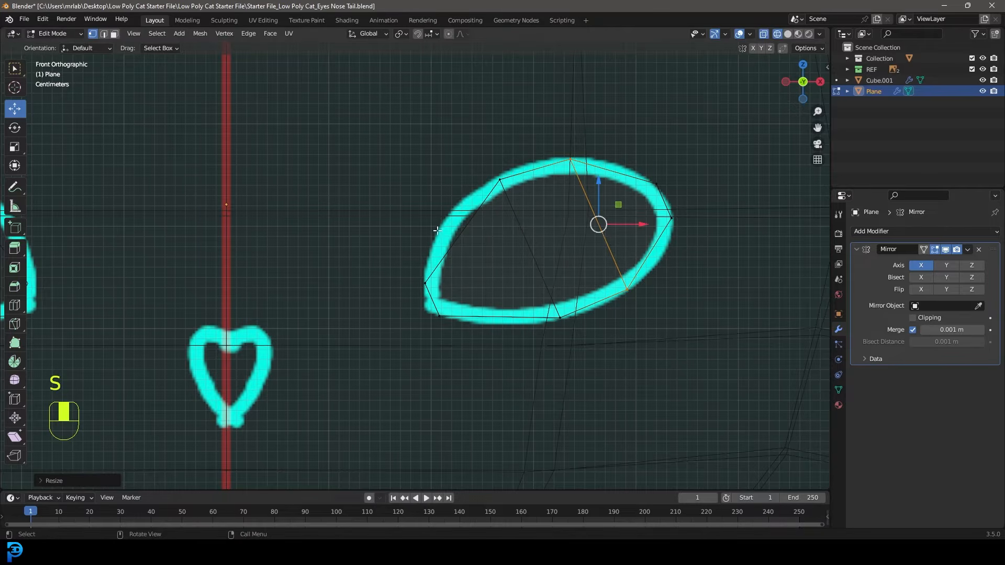
Add a loop cut across the inner section of the eye and scale it up toward the outline
scroll(536, 269, up, 3)
key(ctrl+r)
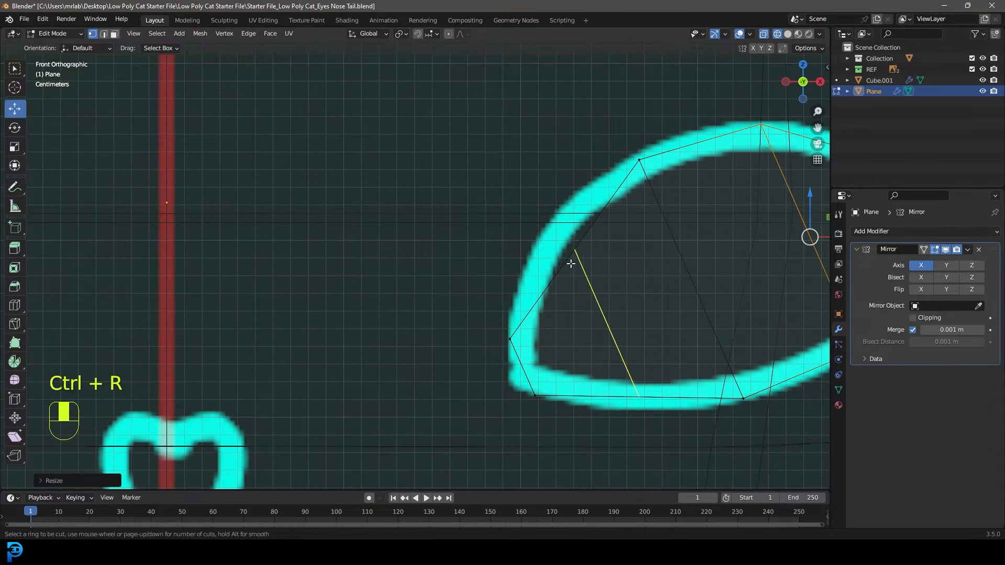
click(578, 258)
click(618, 264)
key(s)
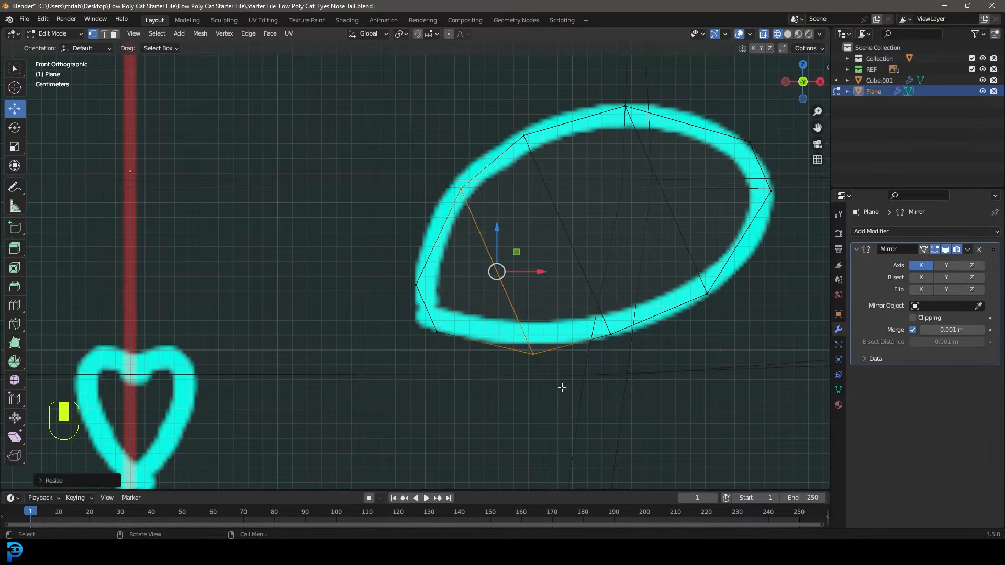
Move the inner loop cut's bottom and top vertices onto the reference eye outline
drag(566, 391, 525, 344)
key(g)
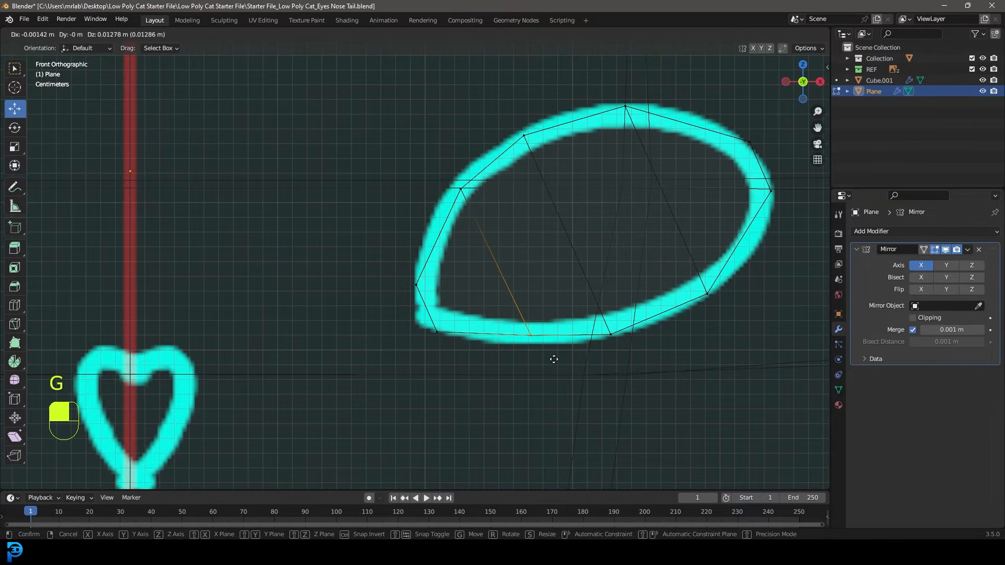
click(547, 366)
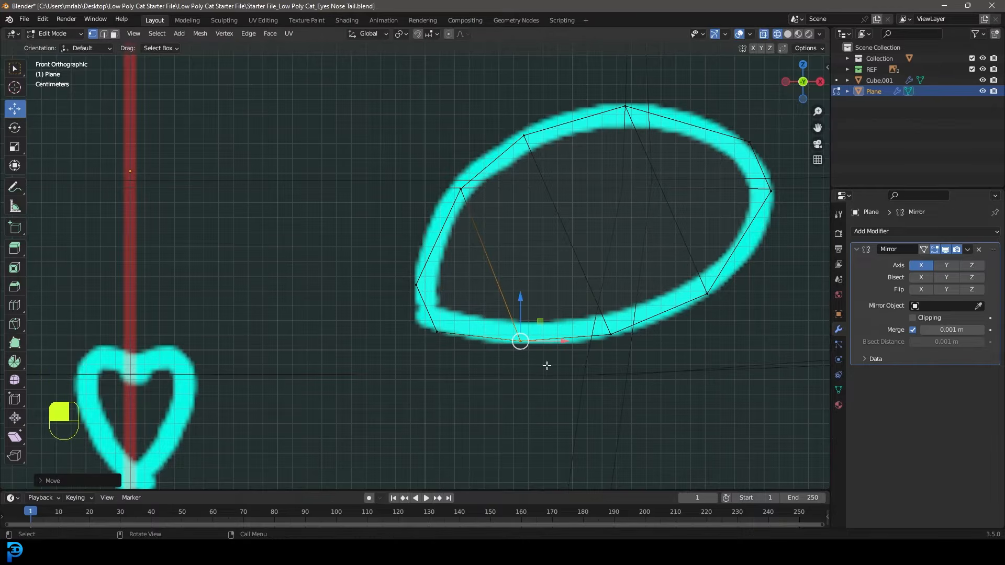
click(458, 185)
key(g)
click(482, 208)
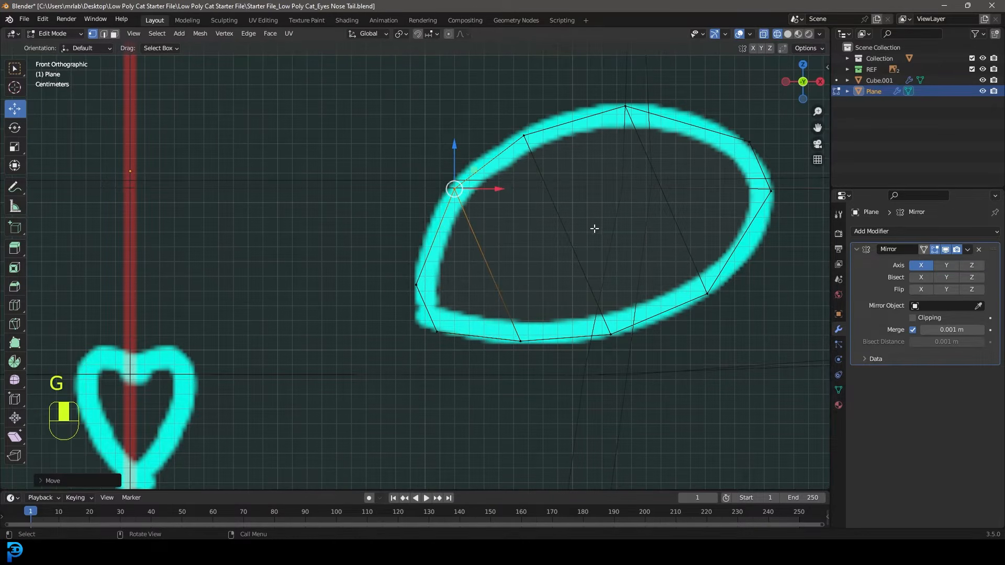
Move the vertex at the eye's inner corner and the outermost vertex onto the reference outline
click(433, 293)
key(g)
key(g)
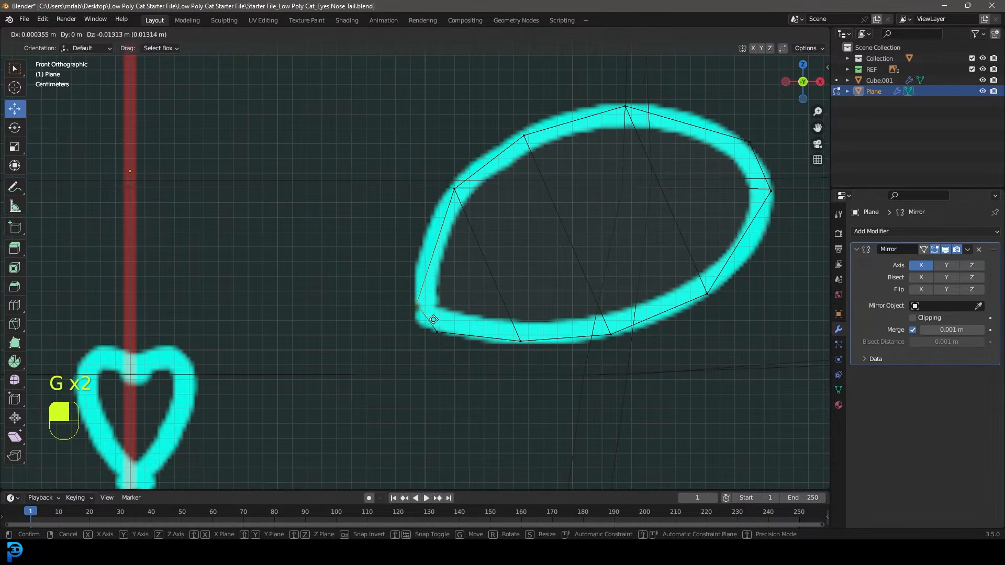
click(439, 323)
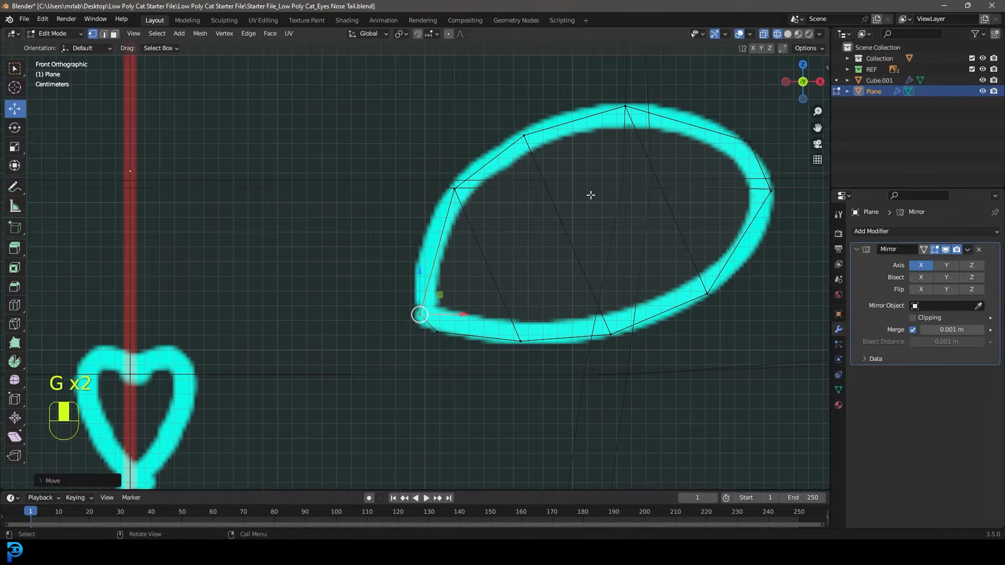
key(a)
scroll(596, 204, down, 2)
click(672, 207)
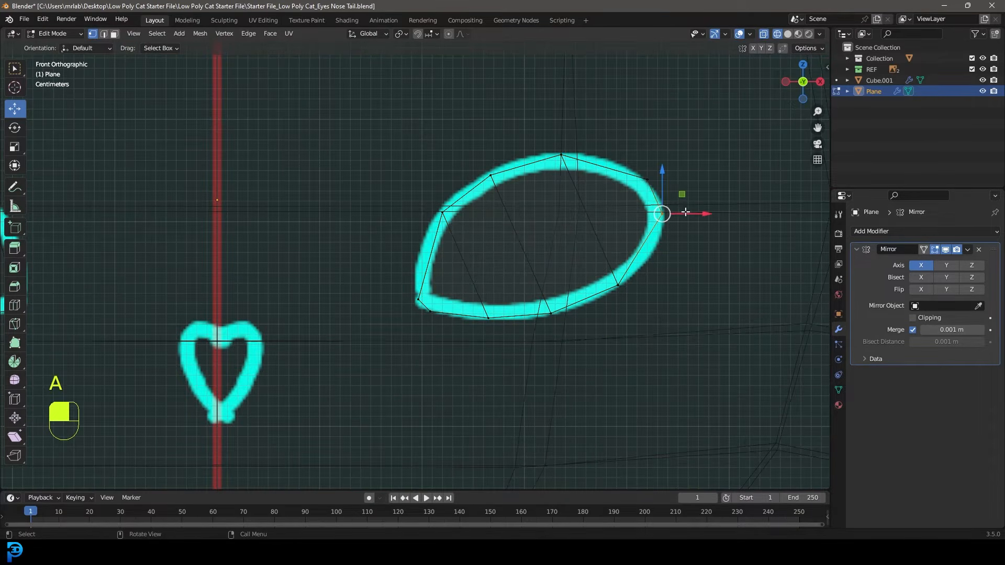
key(g)
click(682, 204)
Add a centred loop cut across the outermost section of the eye mesh
shift+middle_drag(671, 230, 573, 256)
scroll(581, 261, up, 3)
key(ctrl+r)
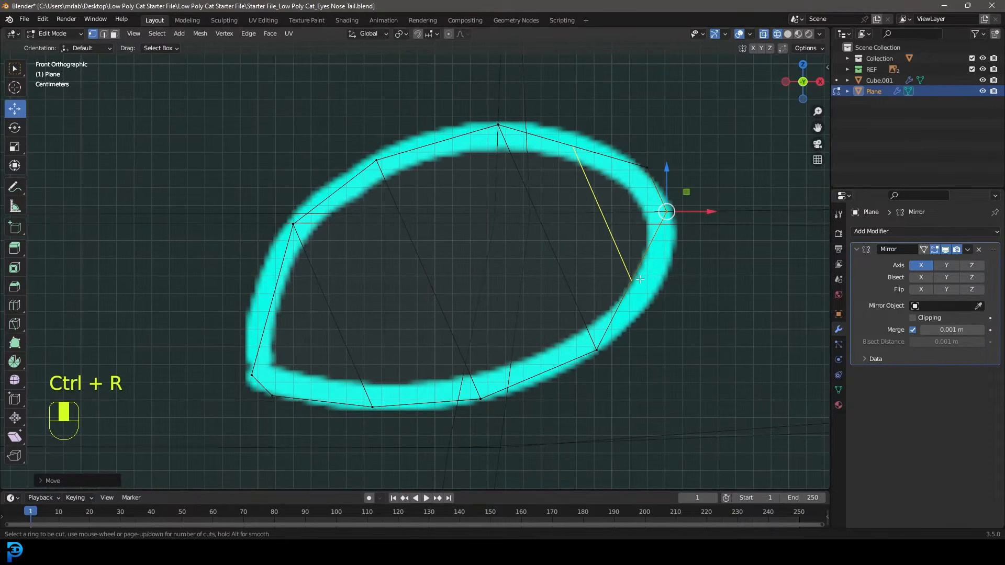
click(639, 279)
click(640, 279)
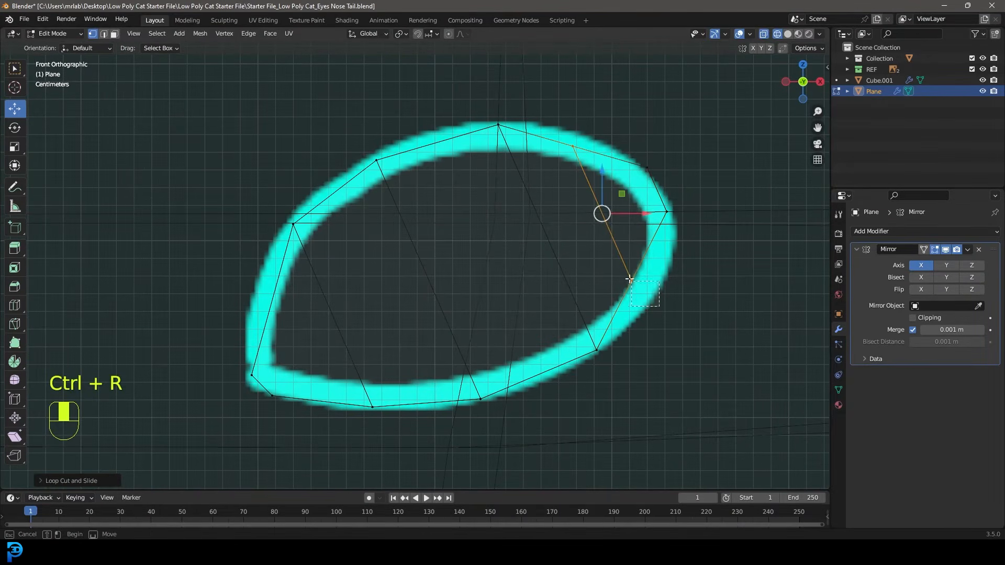
Move the outermost loop cut's bottom and top vertices onto the reference eye outline
key(g)
right_click(661, 302)
key(g)
click(650, 298)
click(573, 145)
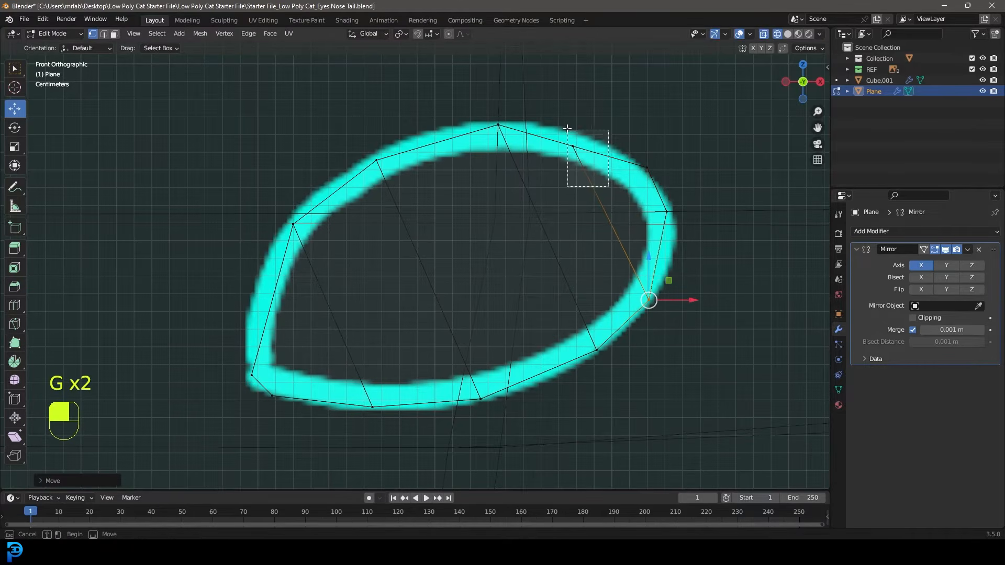
key(g)
click(581, 143)
In front view, add a centred lengthwise loop cut from the inner to the outer corner of the eye
scroll(513, 230, down, 5)
key(a)
middle_drag(514, 233, 497, 288)
key(KP_1)
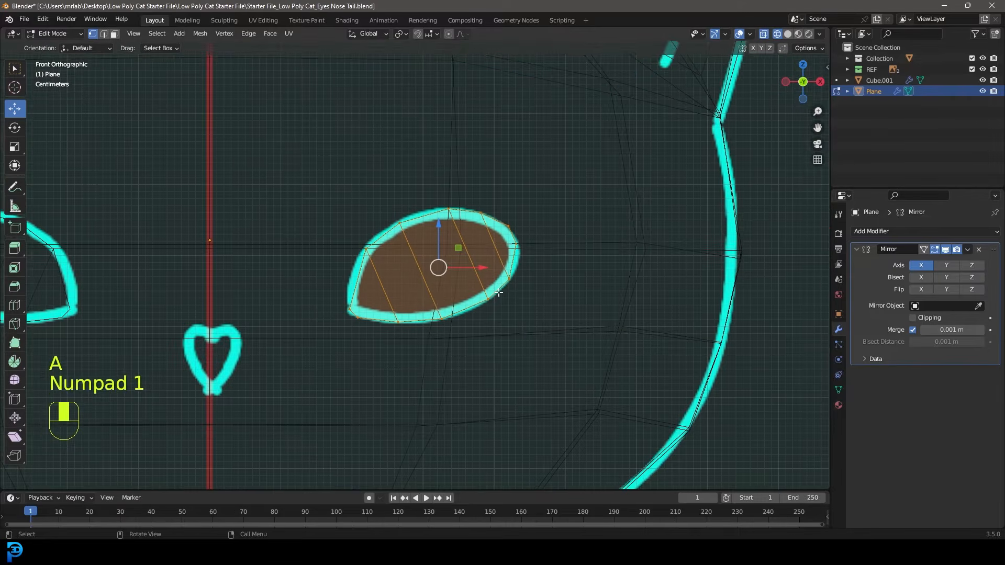
shift+middle_drag(448, 311, 515, 281)
scroll(510, 270, up, 4)
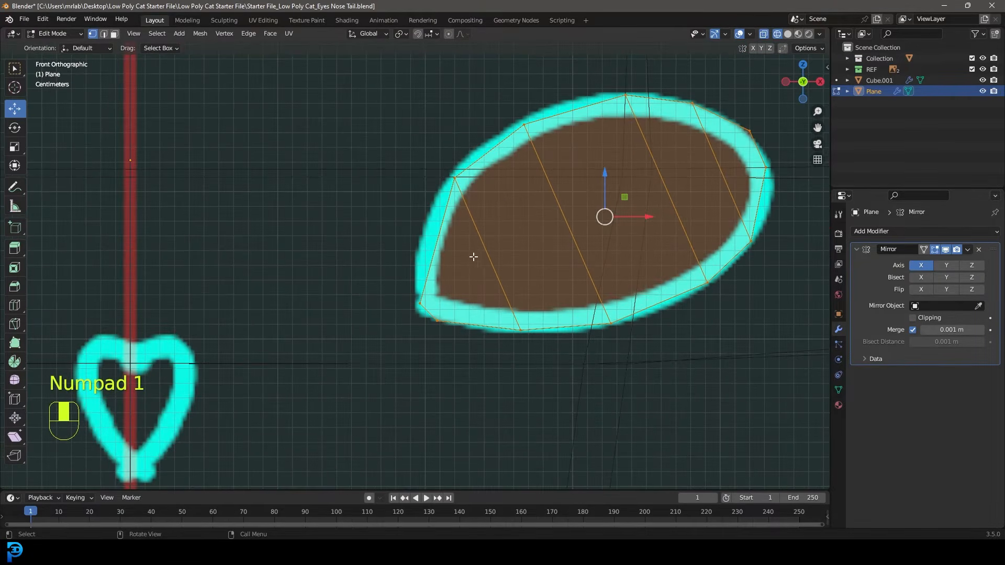
key(ctrl+r)
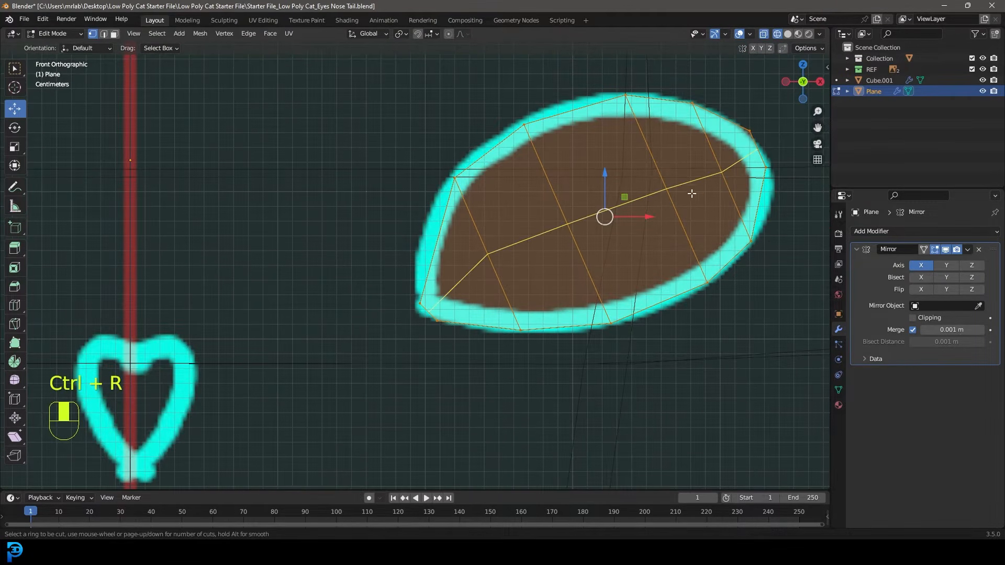
click(570, 224)
right_click(569, 224)
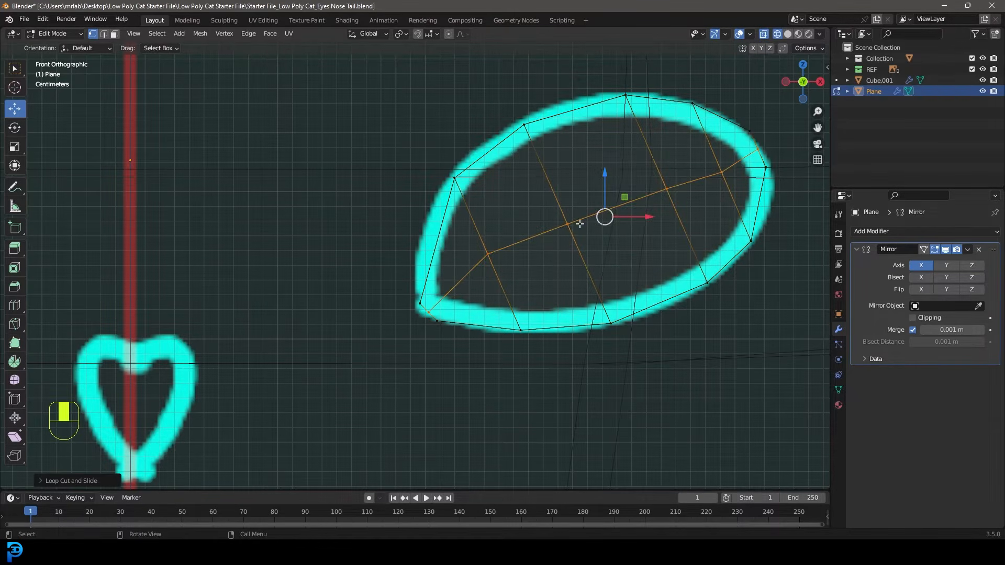
Select the whole eye mesh and even out its outline with the Smooth tool
scroll(587, 228, down, 2)
scroll(576, 262, up, 1)
key(a)
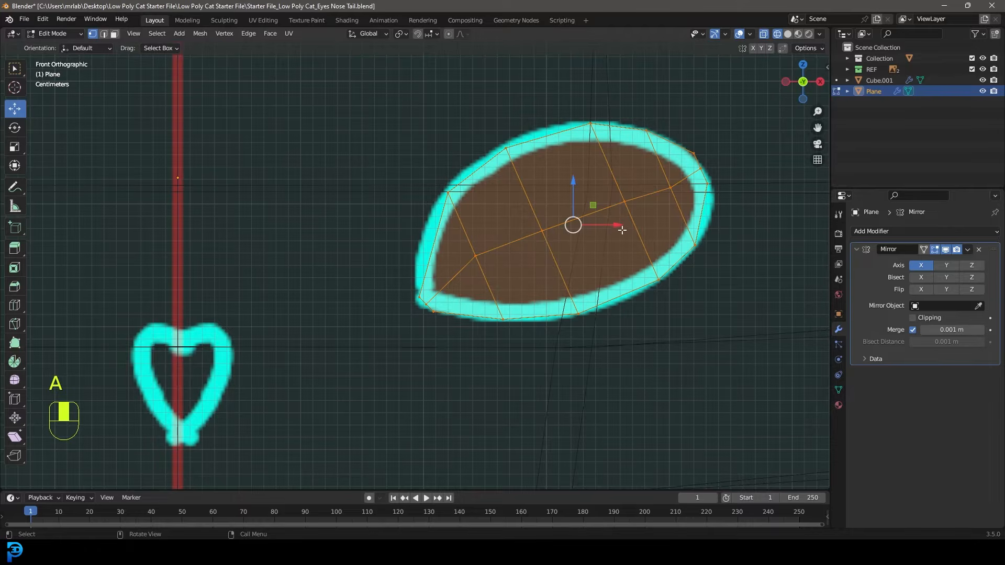
click(16, 380)
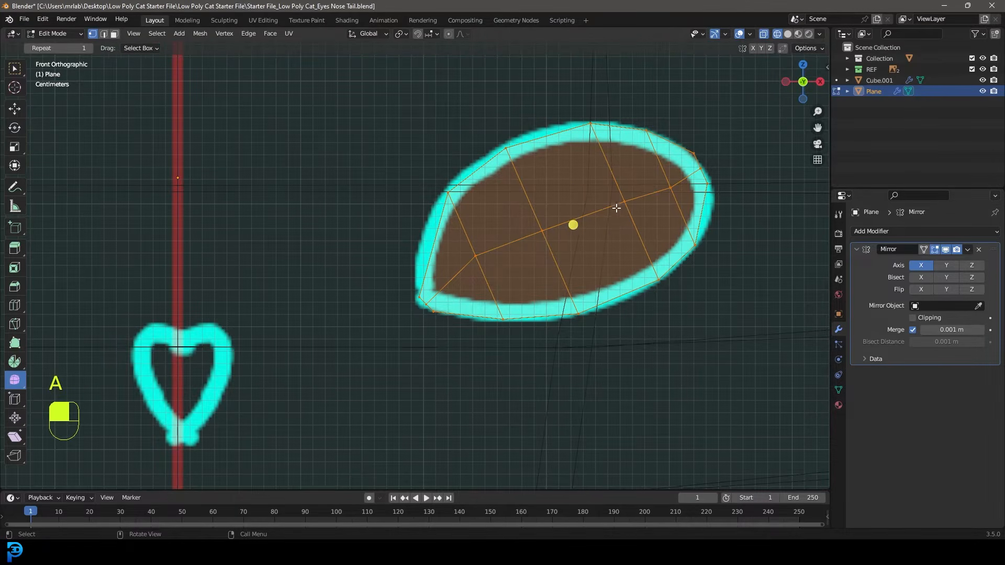
drag(574, 225, 598, 224)
middle_drag(581, 235, 502, 328)
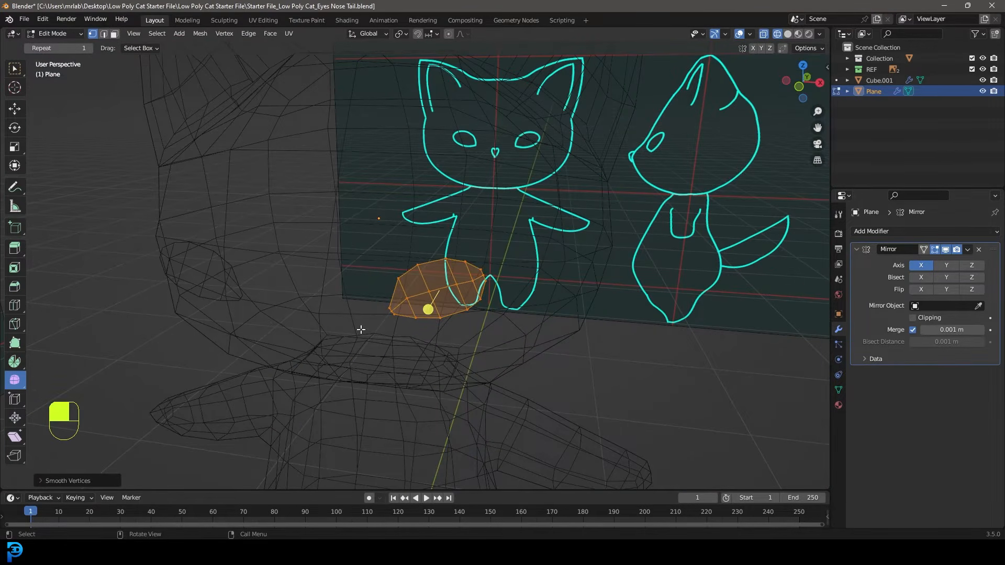
click(18, 110)
Extrude the flat eye mesh along the Y axis by about 0.05 m toward the head to give it thickness
middle_drag(636, 222, 523, 261)
shift+middle_drag(453, 293, 532, 258)
middle_drag(446, 260, 481, 336)
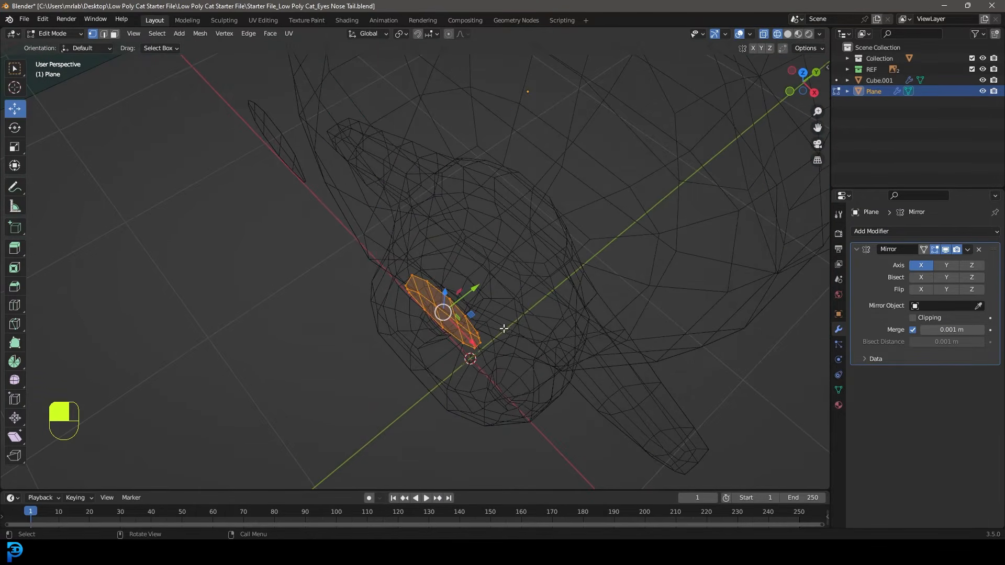
key(e)
key(y)
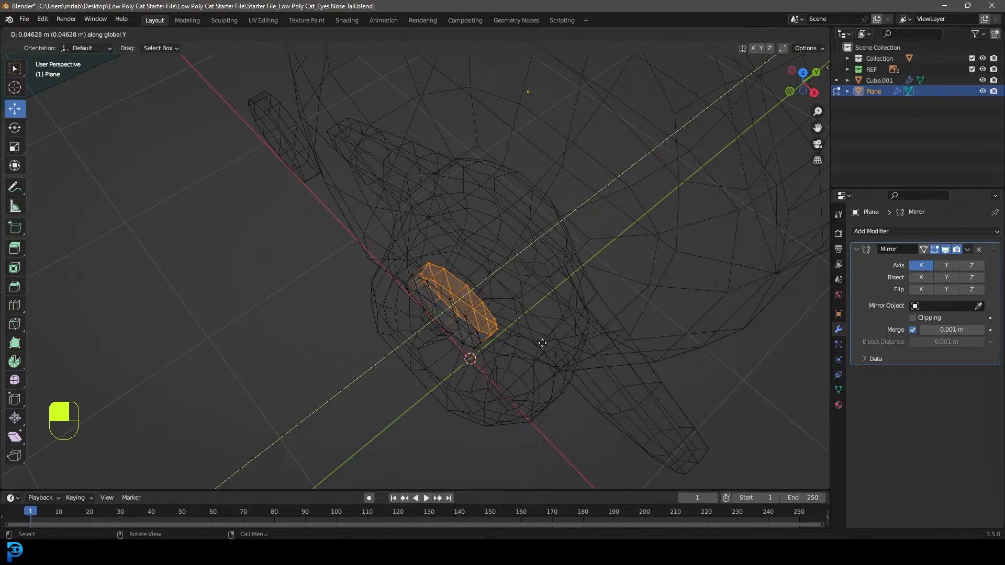
click(544, 341)
In solid shading, add a loop cut around the middle of the eye's extruded rim
key(z)
mouse_move(544, 341)
middle_down()
mouse_move(494, 297)
mouse_move(547, 341)
mouse_move(476, 319)
middle_up()
scroll(547, 341, up, 4)
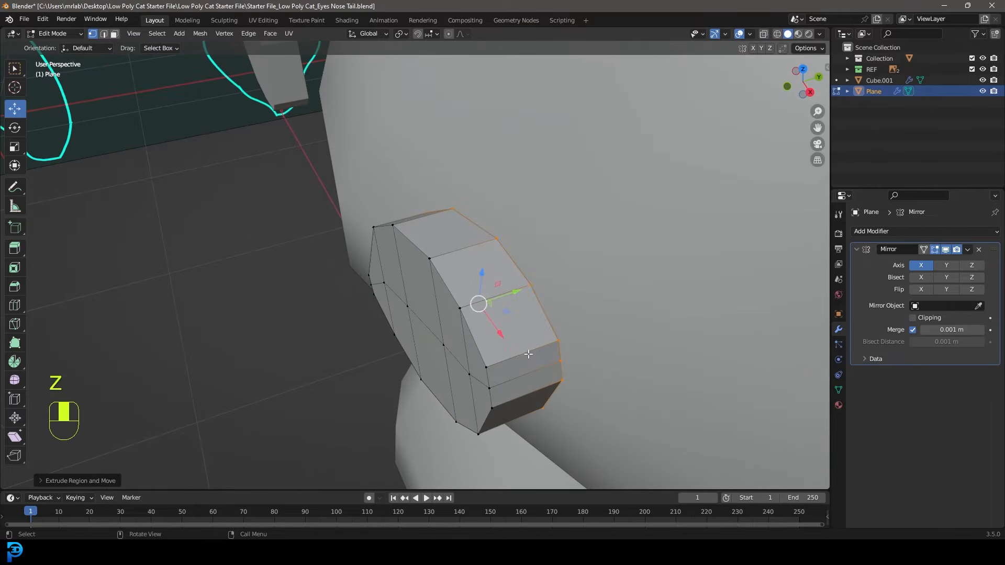
key(ctrl+r)
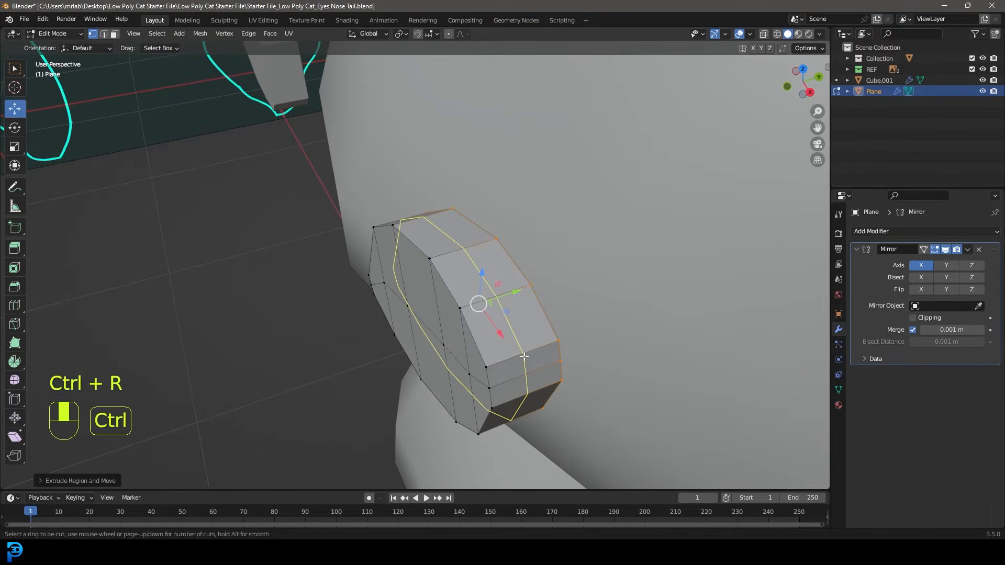
click(493, 296)
click(493, 297)
scroll(515, 296, down, 4)
middle_drag(515, 295, 449, 237)
scroll(584, 312, up, 4)
Select the entire thickened eye and round its shape with the Smooth tool
key(a)
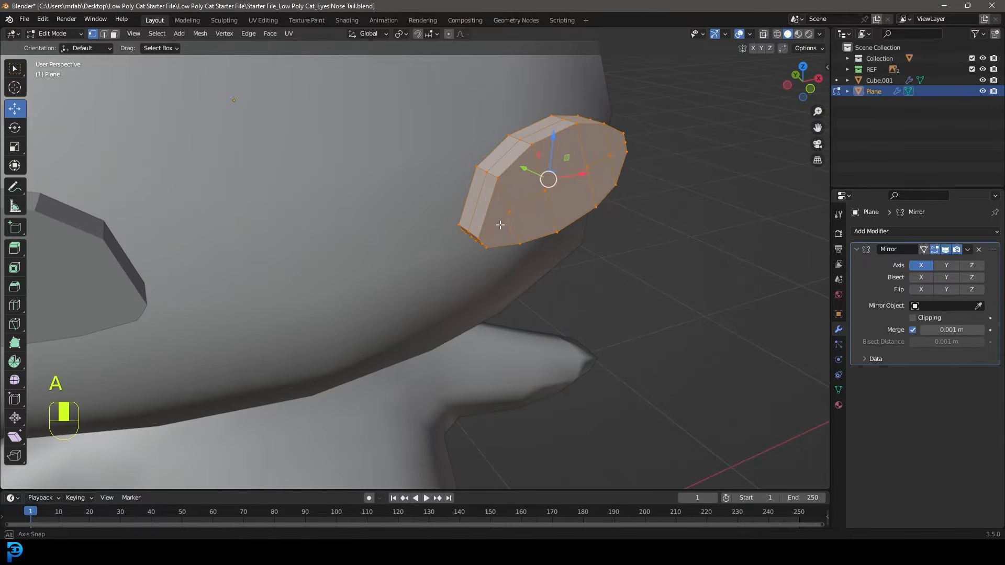
click(15, 381)
drag(508, 167, 620, 187)
scroll(586, 184, down, 4)
middle_drag(576, 183, 509, 183)
click(16, 110)
Return to Object Mode and apply Shade Smooth to the eyes
middle_drag(439, 270, 486, 257)
click(45, 38)
click(53, 46)
scroll(501, 203, up, 2)
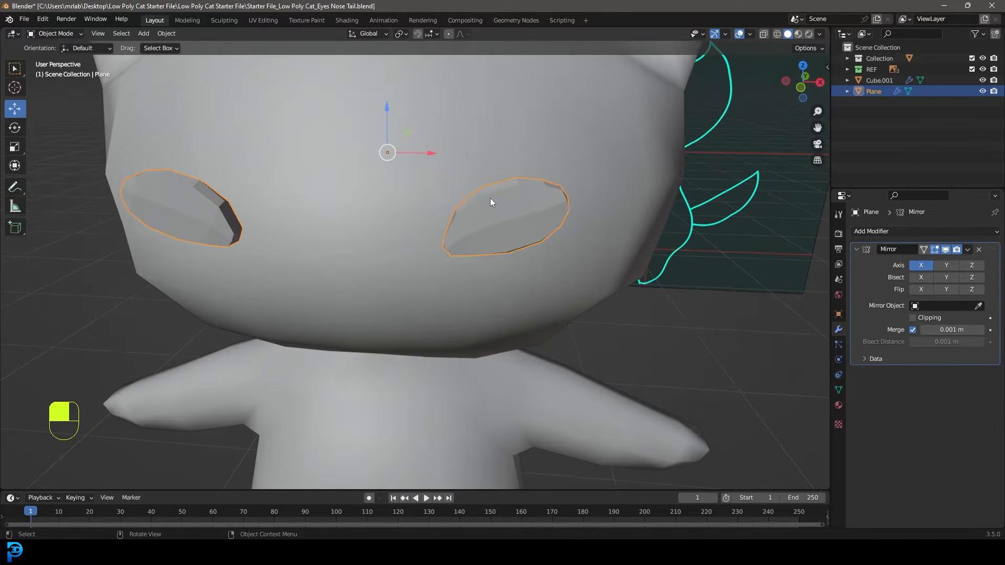
right_click(481, 196)
click(479, 197)
In Edit Mode from the top view, move the eye mesh toward the head and rotate it to follow the face's curve
scroll(515, 220, down, 4)
middle_drag(515, 219, 510, 288)
key(KP_7)
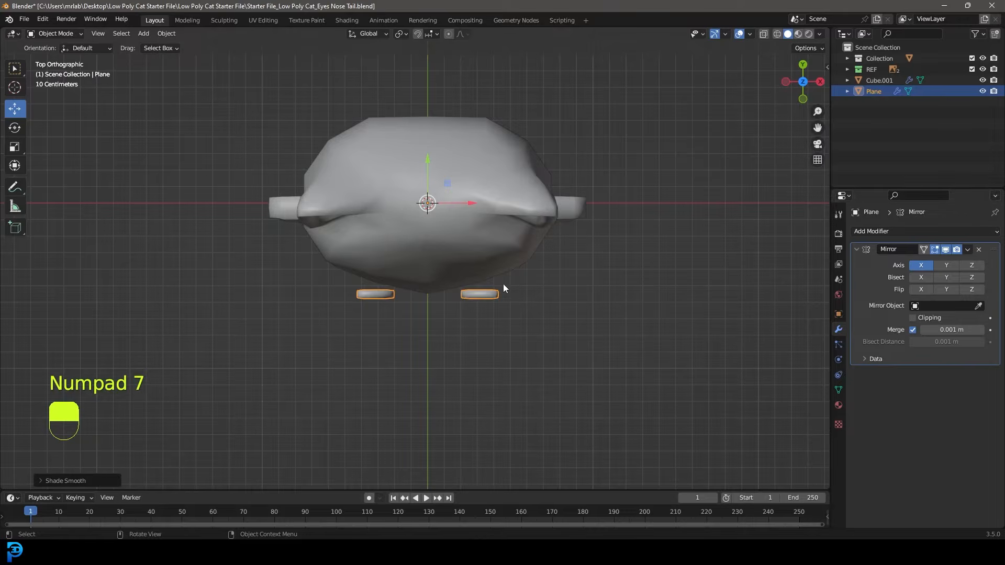
scroll(518, 290, up, 3)
click(52, 33)
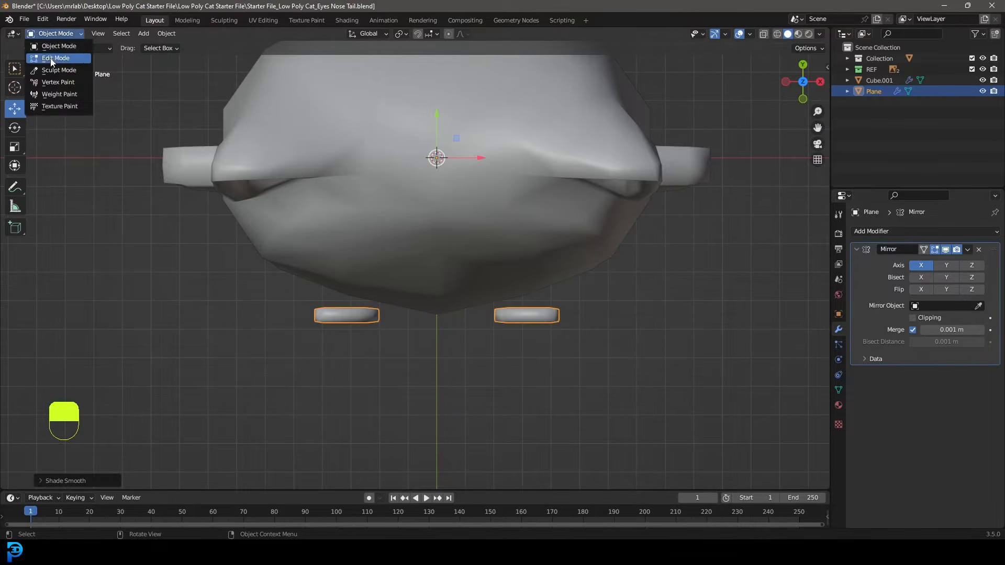
click(54, 56)
scroll(529, 292, up, 2)
drag(509, 281, 512, 246)
key(r)
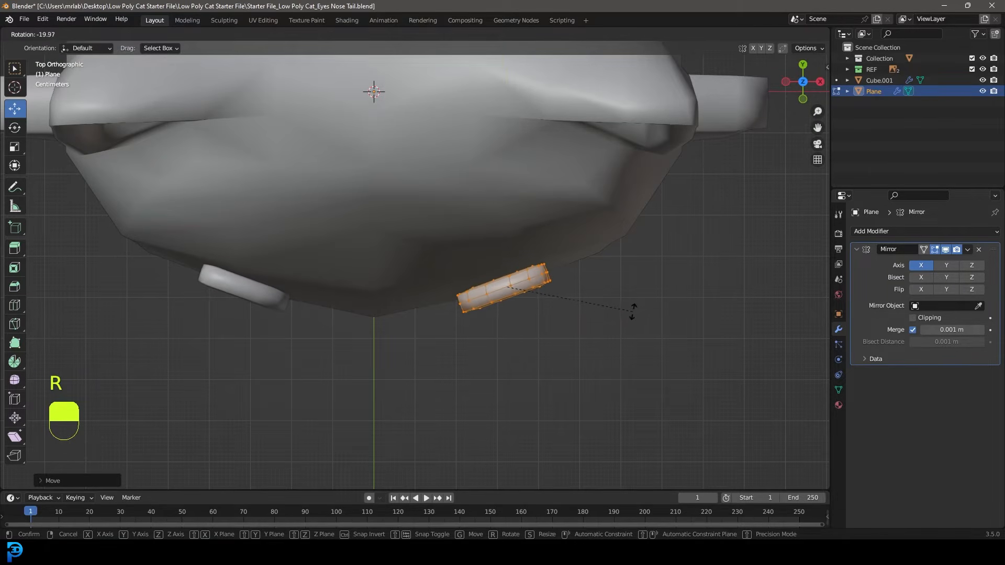
click(635, 319)
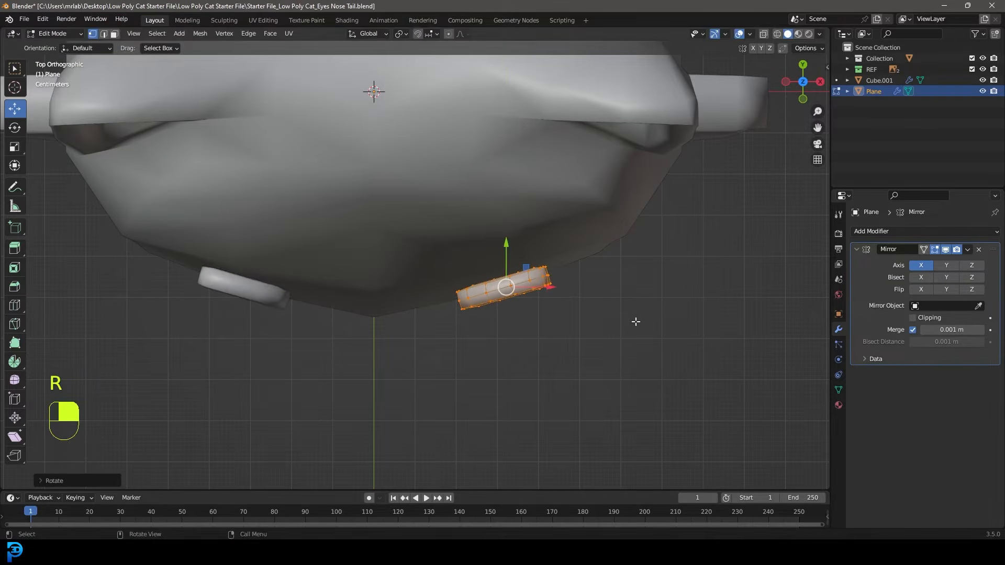
Move the eye mesh about 0.04 m along Y into the face and tilt it from the side to match the face's slope
scroll(620, 329, up, 2)
key(g)
key(y)
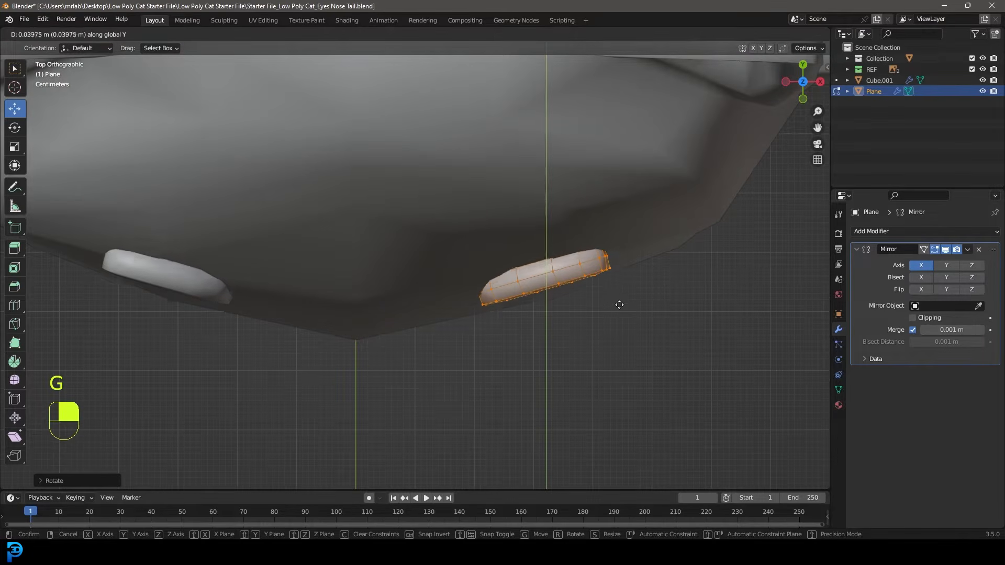
click(622, 314)
middle_drag(622, 315, 447, 233)
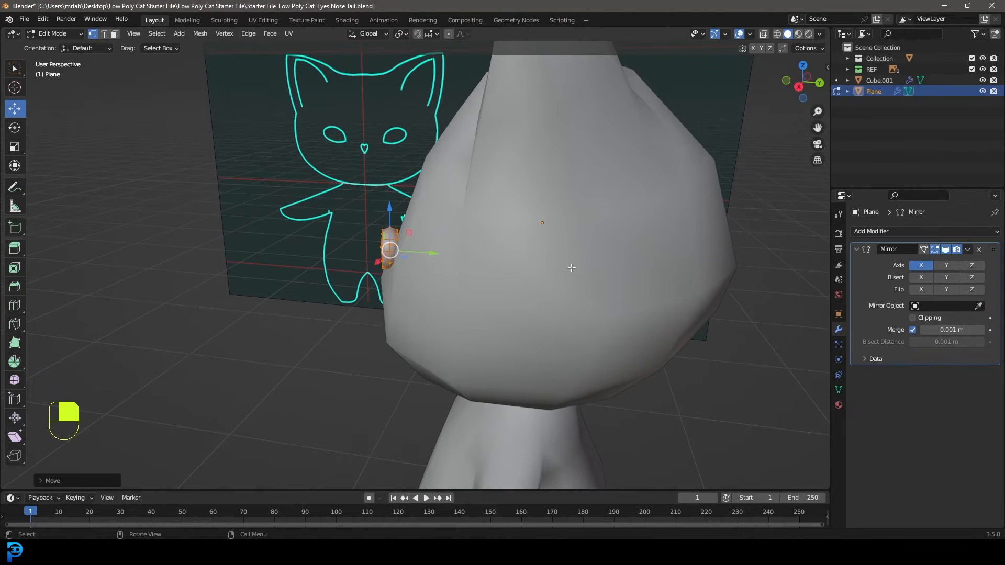
key(r)
click(566, 316)
middle_drag(567, 316, 478, 346)
Using front-view wireframe, scale the eye mesh by about 1.18 to fit the reference outline, then return to solid shading
key(KP_1)
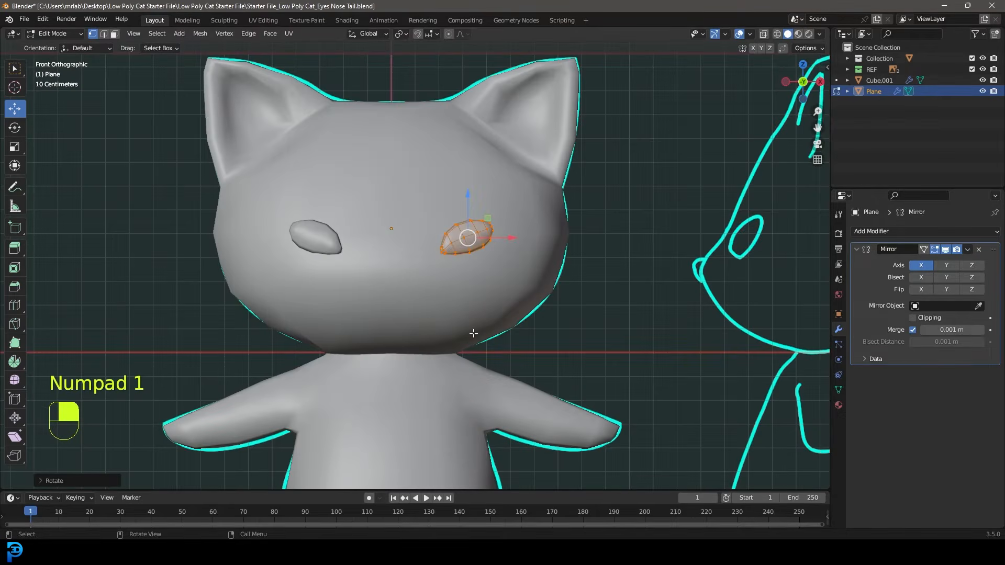
scroll(455, 255, up, 2)
key(4)
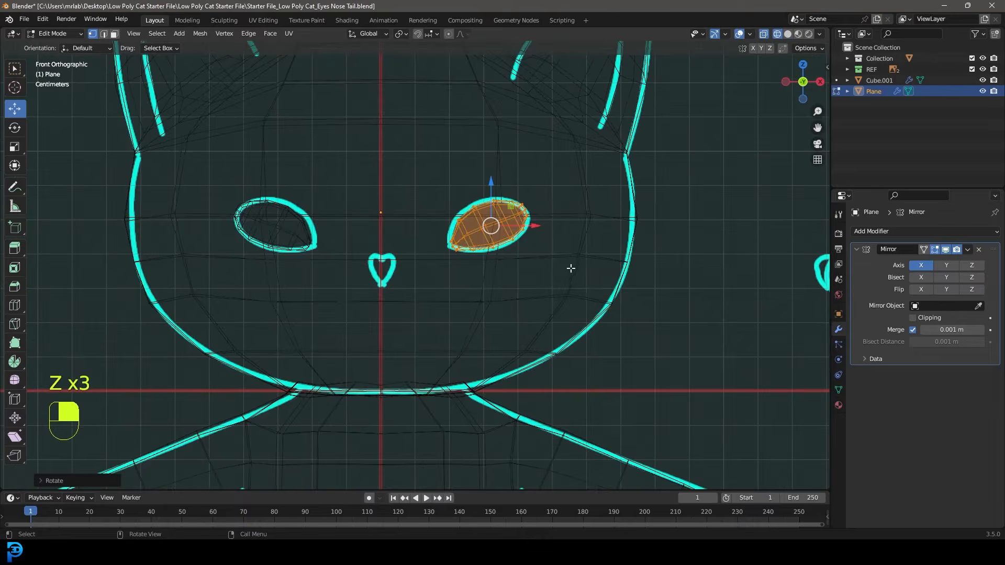
scroll(576, 277, up, 2)
key(s)
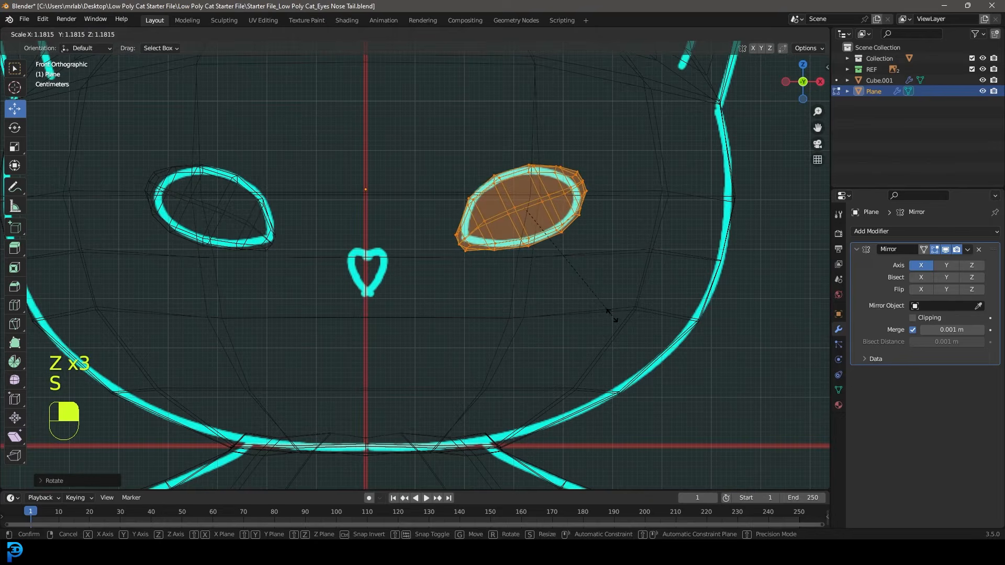
click(612, 317)
key(z)
click(618, 318)
Enable proportional editing and pull the eye's inner corner vertex in against the face
scroll(588, 224, down, 6)
mouse_move(588, 225)
middle_down()
mouse_move(531, 253)
mouse_move(511, 354)
mouse_move(544, 295)
mouse_move(379, 253)
mouse_move(429, 201)
mouse_move(464, 141)
mouse_move(489, 181)
middle_up()
scroll(489, 181, up, 3)
scroll(488, 181, up, 4)
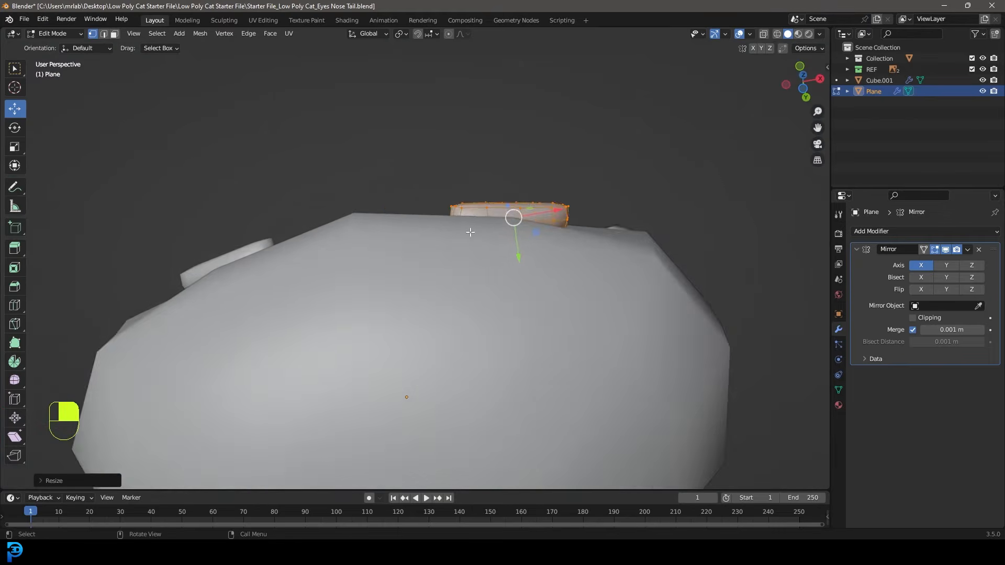
click(449, 34)
middle_drag(449, 79, 393, 288)
click(382, 251)
key(g)
scroll(384, 303, up, 5)
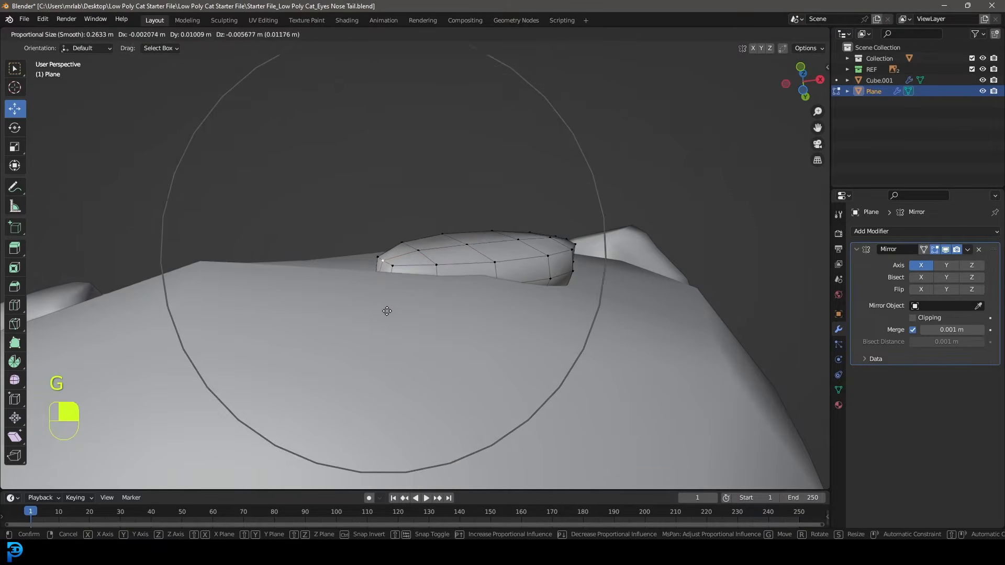
click(384, 315)
Pull the eye's outer end about 0.028 m into the face with a proportional size of about 0.16 m, and return to Object Mode
middle_drag(650, 216, 584, 238)
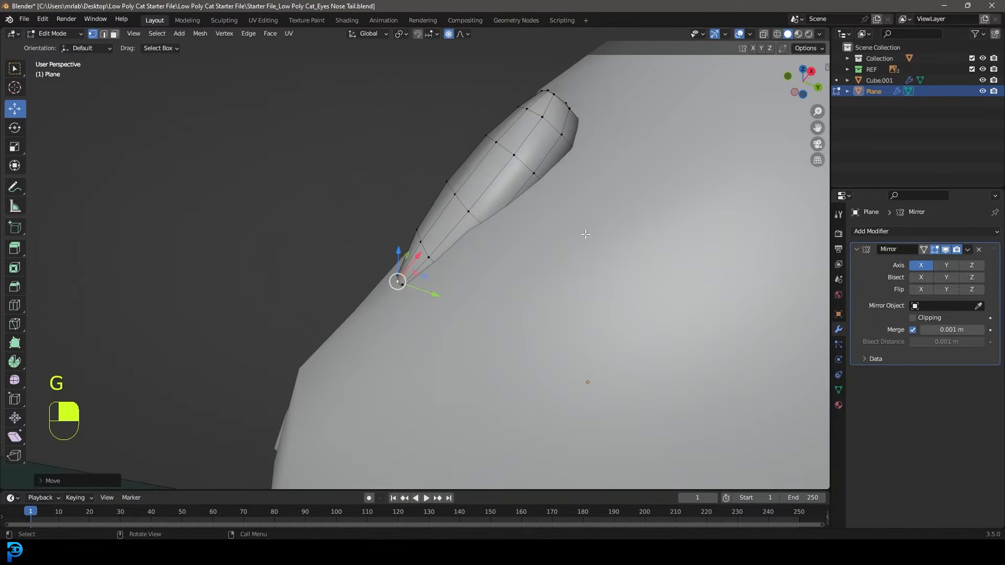
click(571, 100)
key(g)
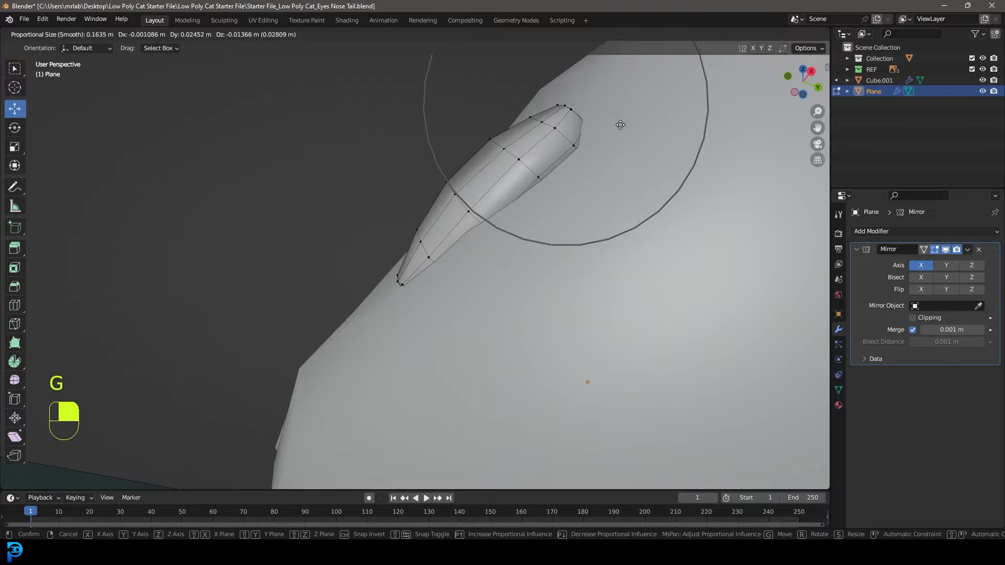
click(620, 125)
scroll(620, 125, down, 4)
middle_drag(460, 142, 570, 197)
key(Tab)
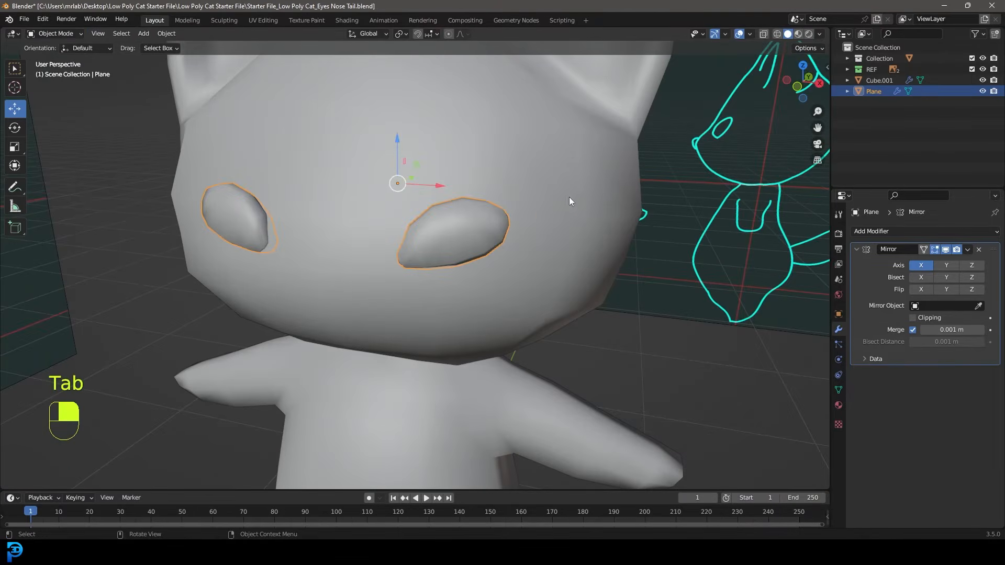
Remove the Mirror modifier from the eyes object, keeping only the original eye
scroll(570, 197, down, 2)
scroll(460, 208, down, 3)
middle_drag(390, 230, 428, 161)
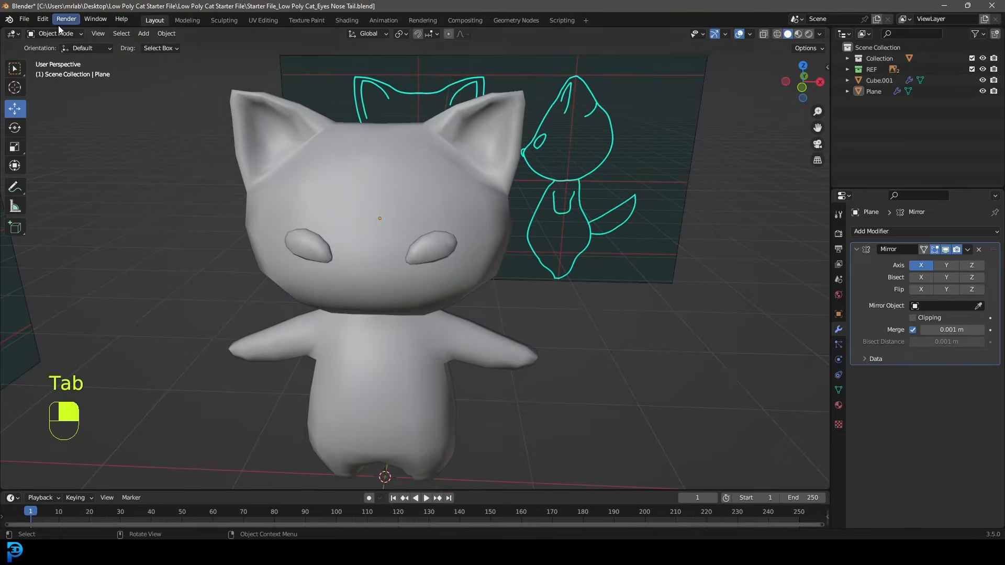
click(430, 250)
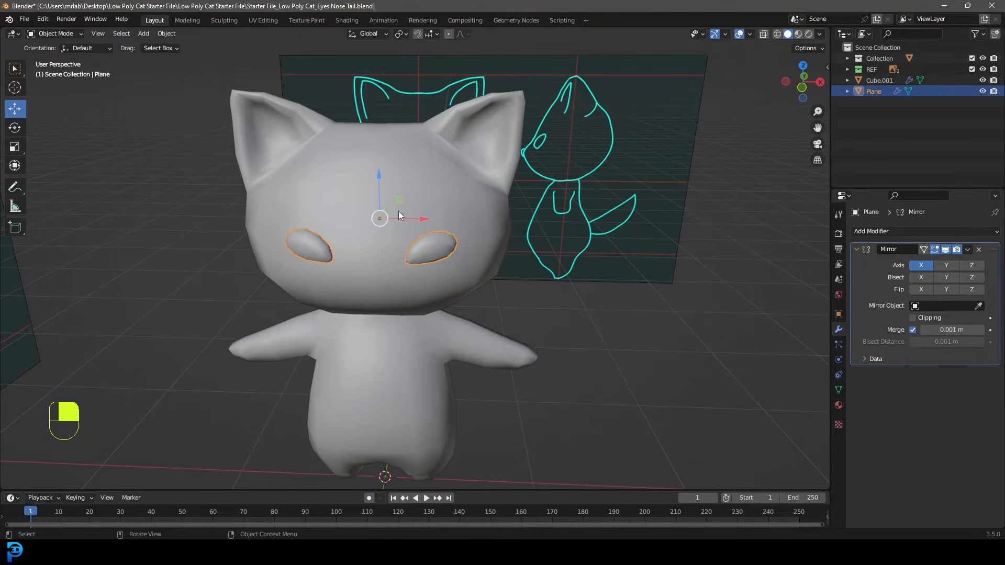
middle_drag(335, 219, 481, 254)
click(978, 250)
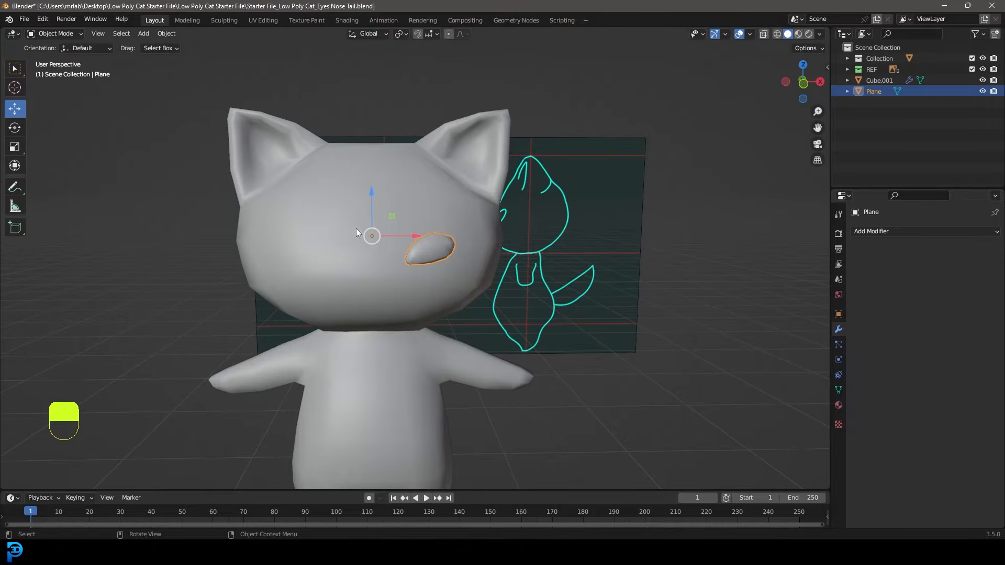
Join the single eye to the head with the head as the active object, so the head's Mirror modifier duplicates it
click(469, 165)
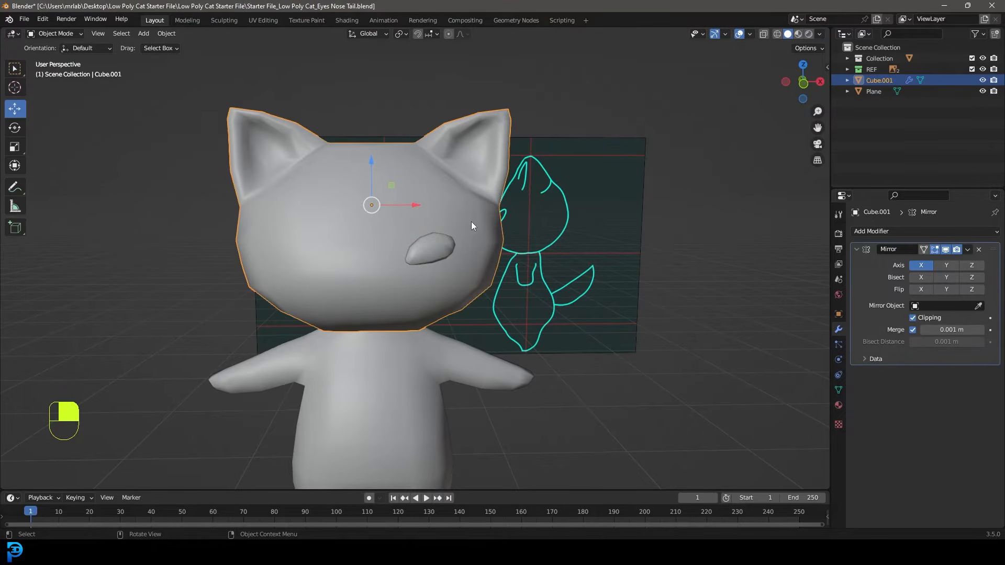
key(Tab)
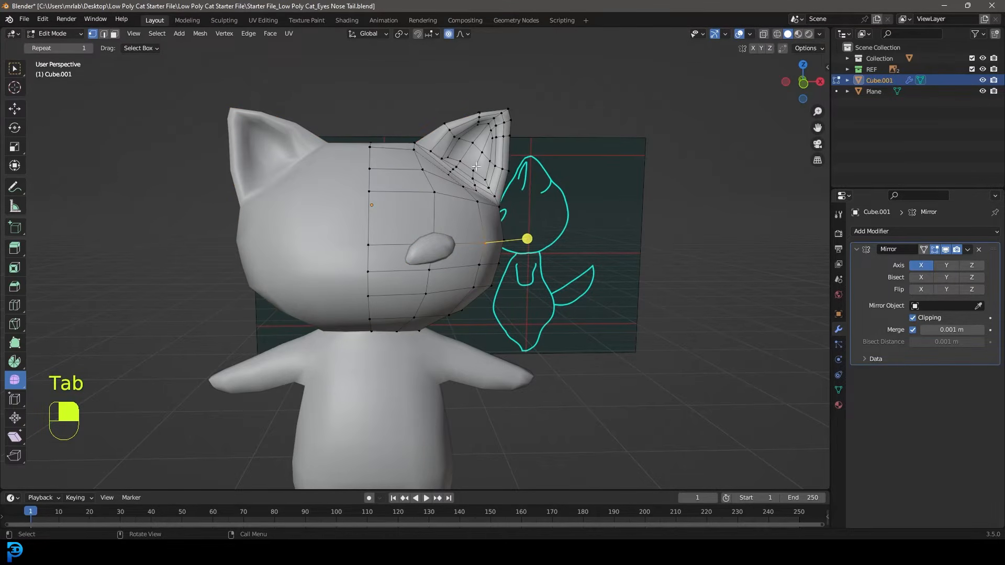
key(Tab)
click(432, 244)
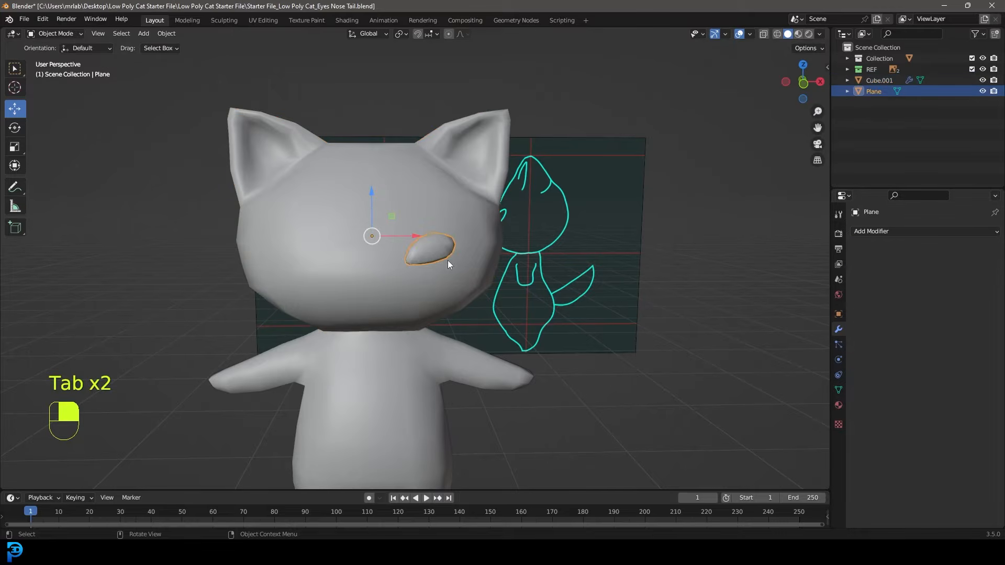
key(g)
right_click(457, 221)
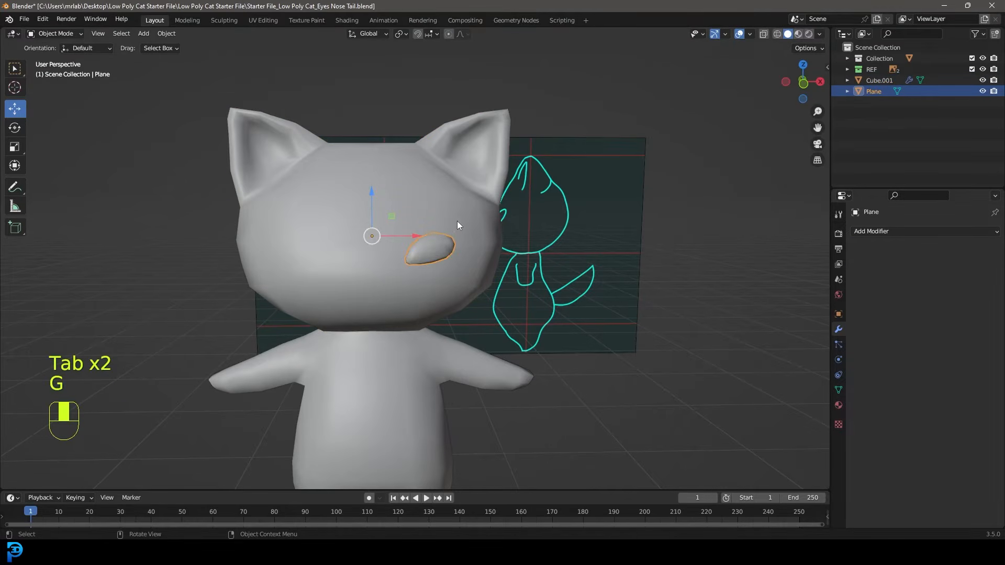
shift+click(482, 115)
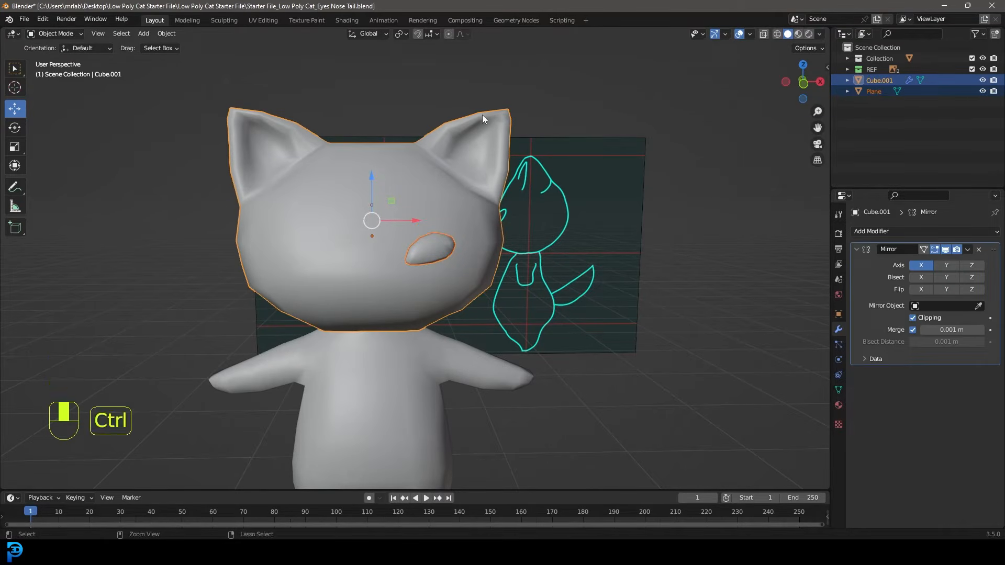
key(ctrl+j)
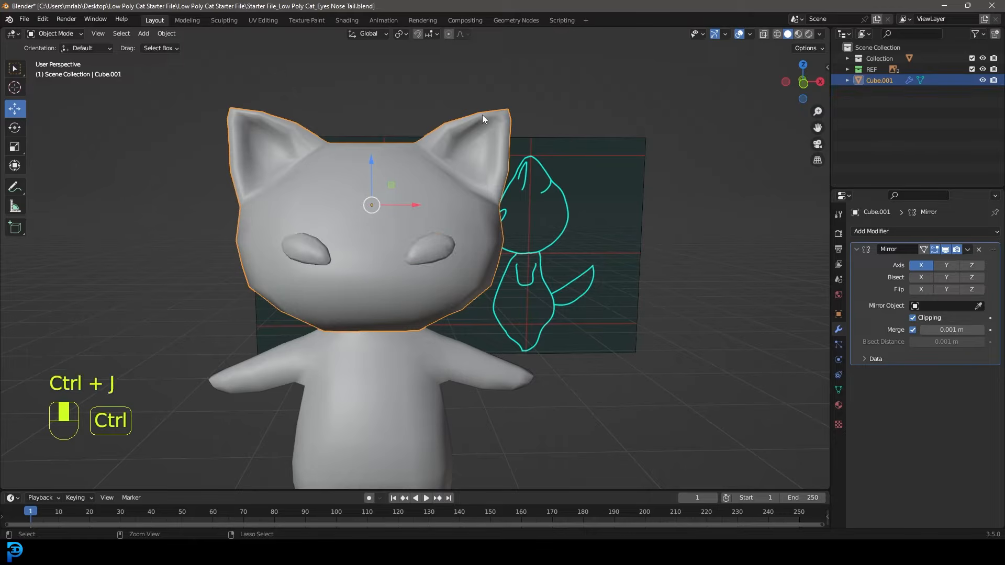
Examine the joined head and eye mesh in Edit Mode and the whole cat in Object Mode from several angles
scroll(446, 178, down, 2)
scroll(444, 198, up, 1)
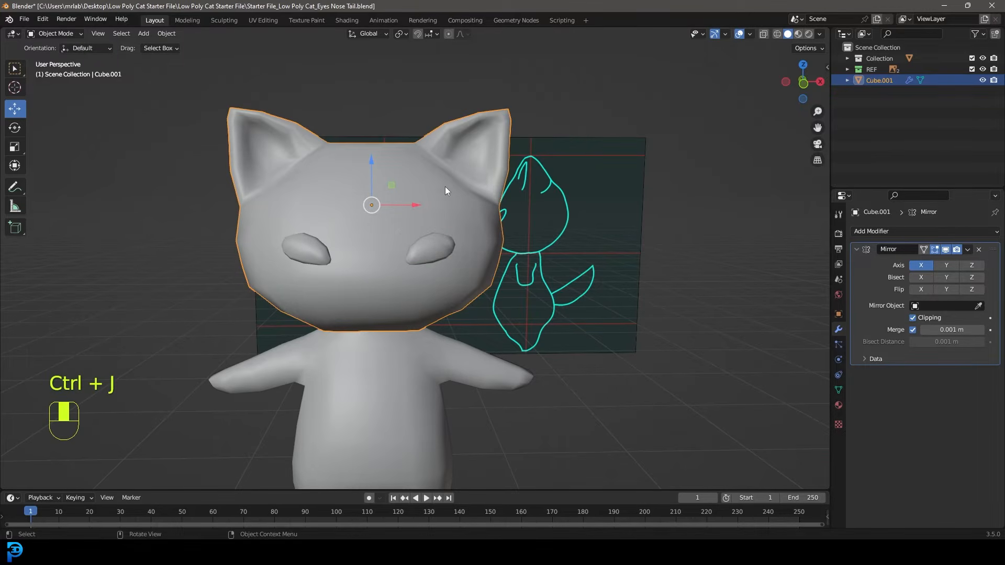
key(Tab)
middle_drag(453, 181, 484, 207)
key(alt+a)
key(a)
middle_drag(345, 272, 505, 230)
middle_drag(427, 228, 442, 215)
shift+middle_drag(555, 227, 432, 235)
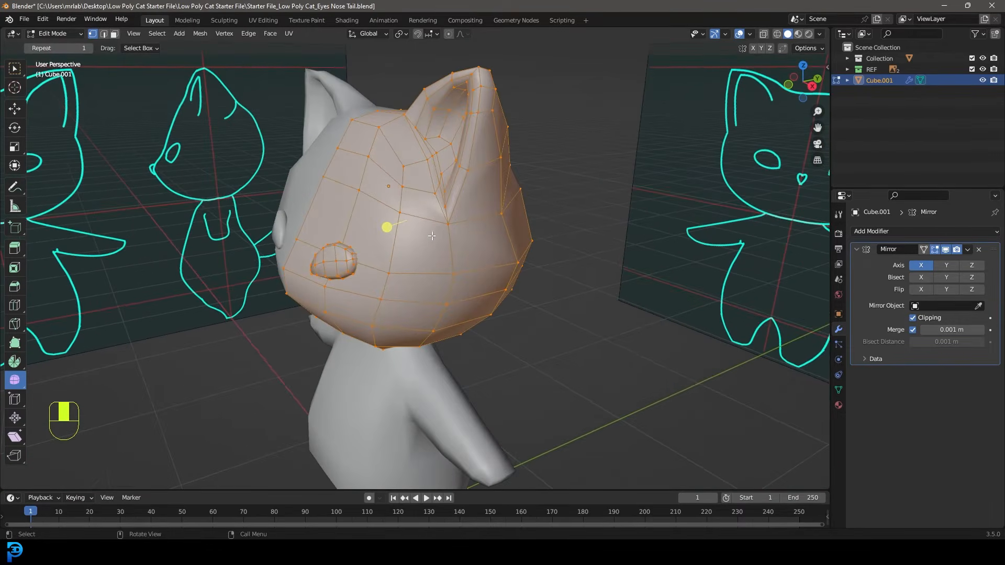
key(Tab)
scroll(331, 250, down, 3)
middle_drag(331, 250, 407, 234)
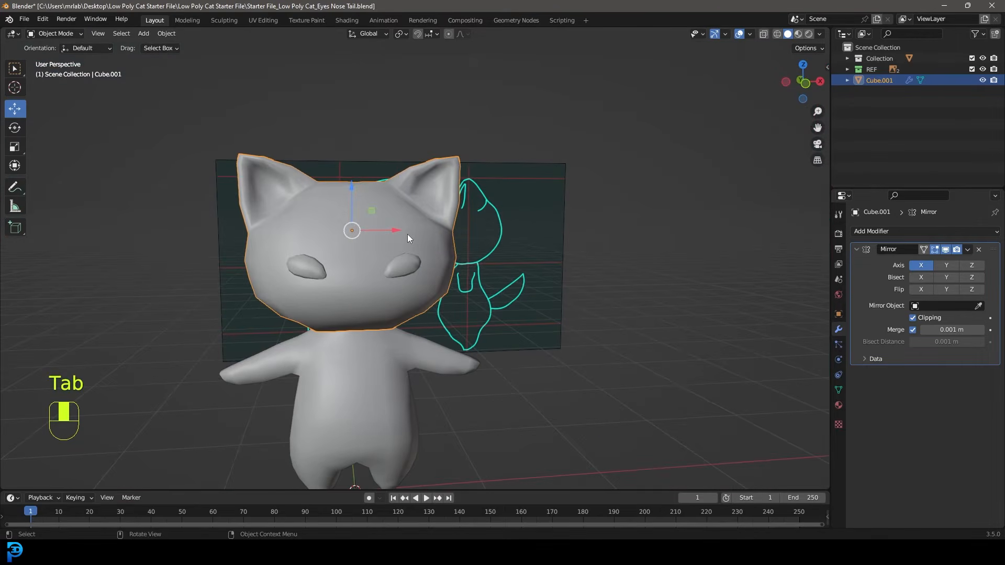
scroll(408, 234, down, 2)
middle_drag(366, 261, 434, 294)
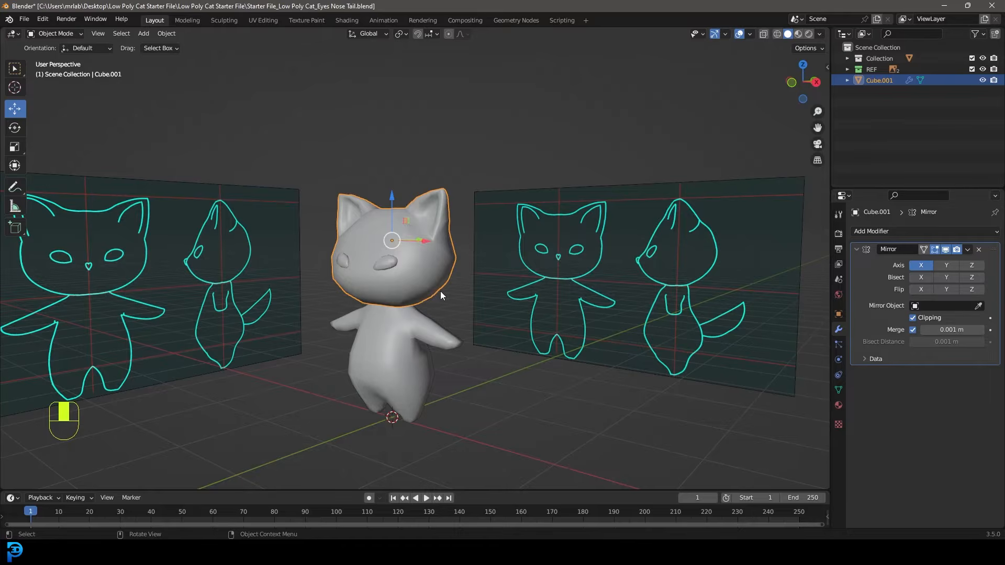
In front view, add a cube for the nose and move it about 1.76 m up along Z to head height
key(KP_1)
shift+middle_drag(413, 297, 482, 283)
scroll(482, 283, up, 3)
key(shift+a)
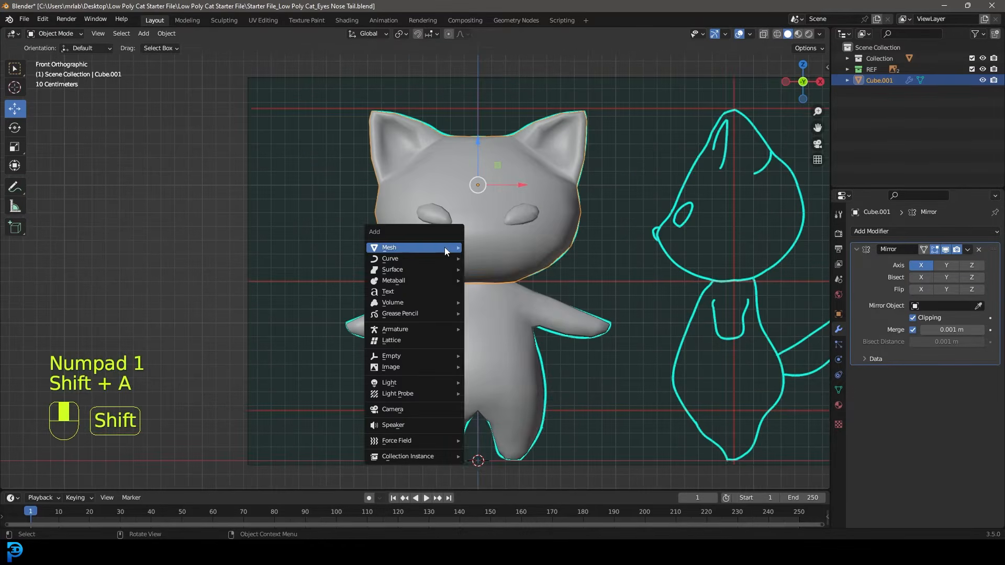
mouse_move(444, 247)
click(520, 256)
scroll(513, 282, down, 5)
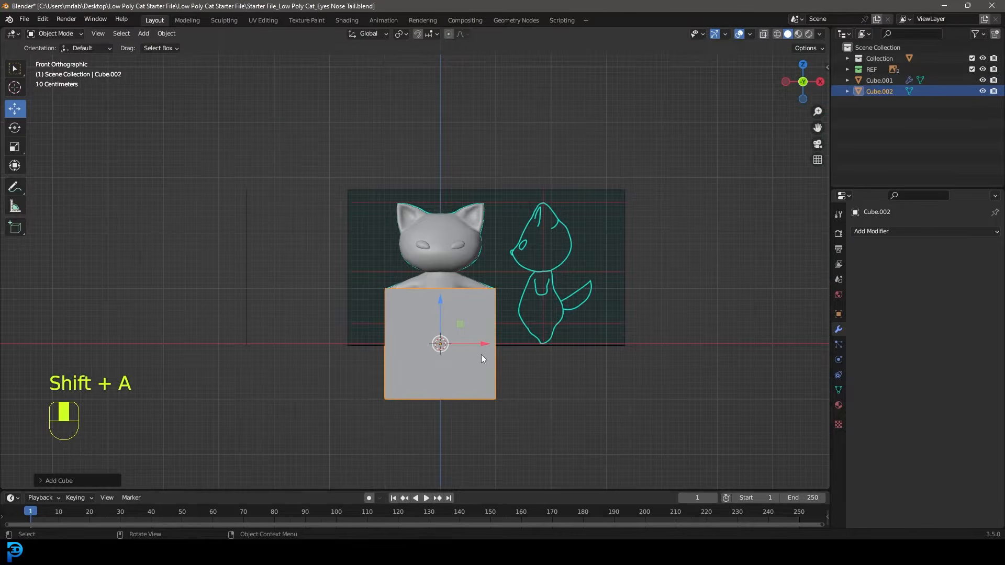
scroll(478, 353, up, 2)
key(g)
key(z)
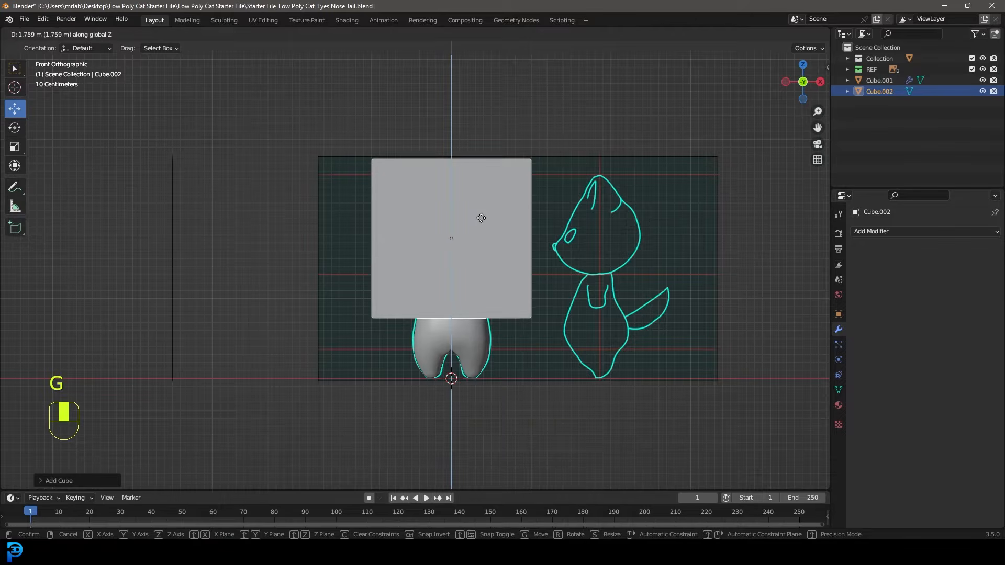
click(480, 218)
Scale the new cube down to nose size and move it along negative Y to the front of the face
middle_drag(617, 236, 518, 264)
scroll(518, 264, up, 3)
key(s)
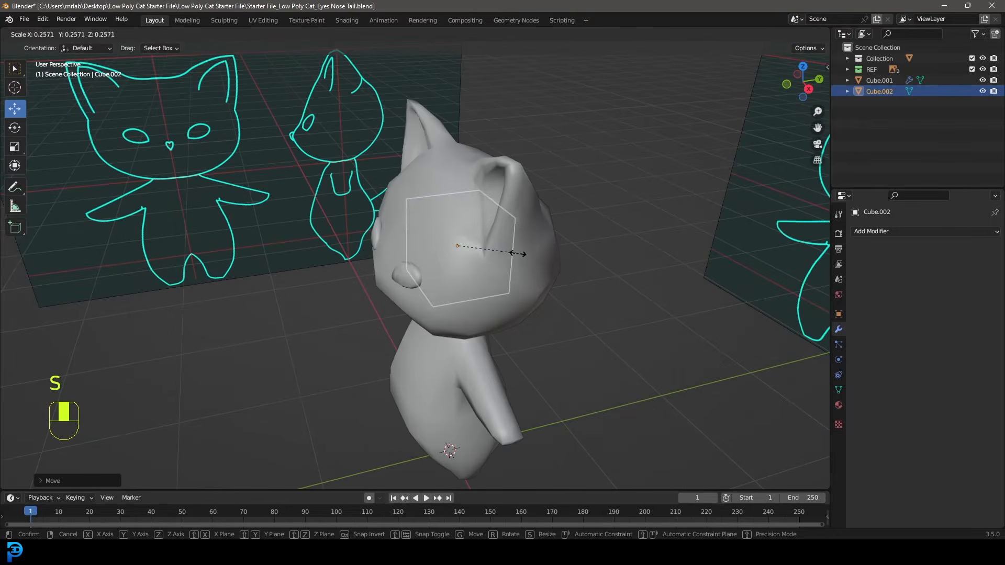
click(466, 244)
key(g)
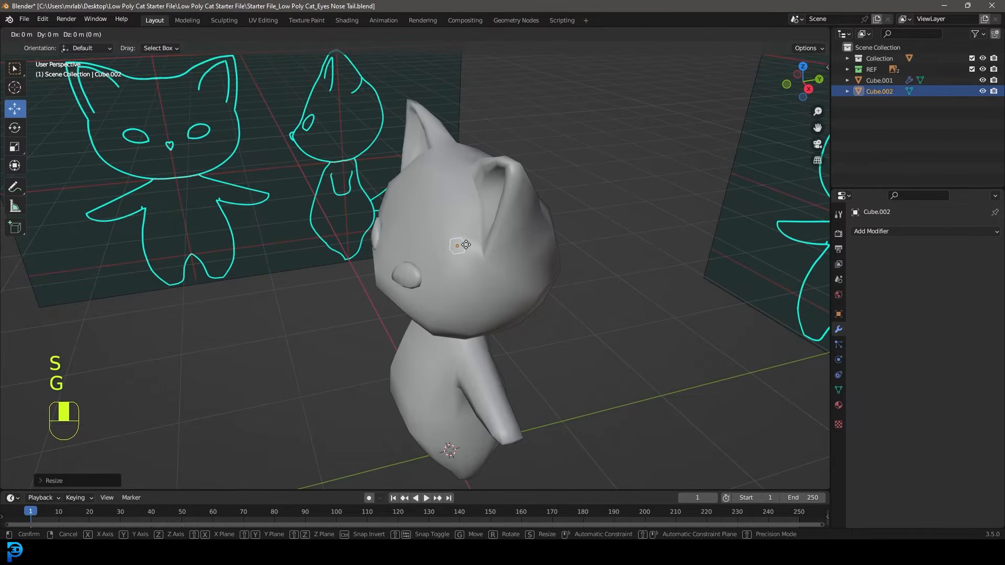
key(y)
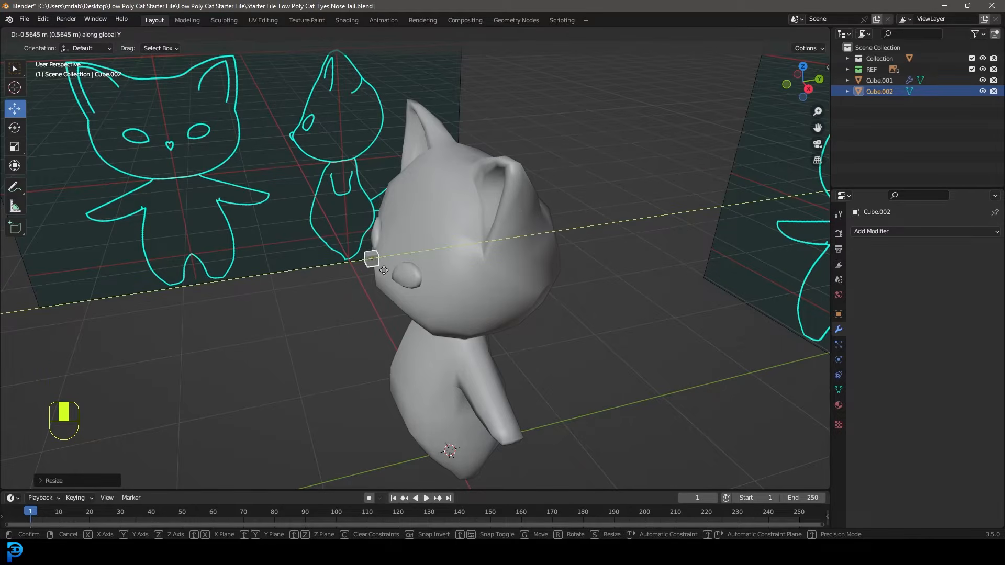
click(388, 273)
In front view, move the nose cube down about 0.07 m along Z onto the heart-shaped nose reference
key(KP_1)
scroll(522, 194, up, 3)
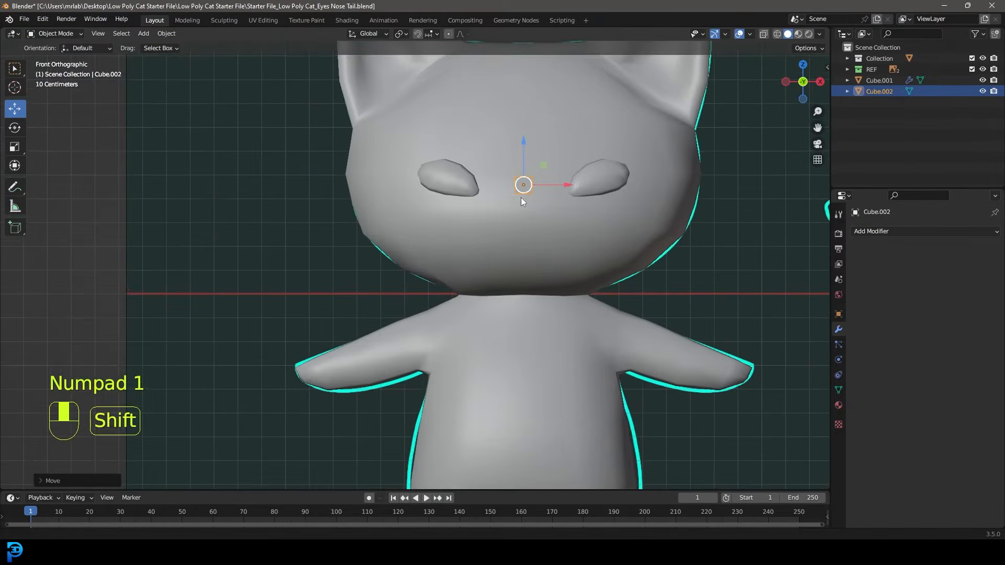
shift+middle_drag(522, 194, 475, 265)
key(z)
click(401, 261)
scroll(504, 257, up, 2)
key(g)
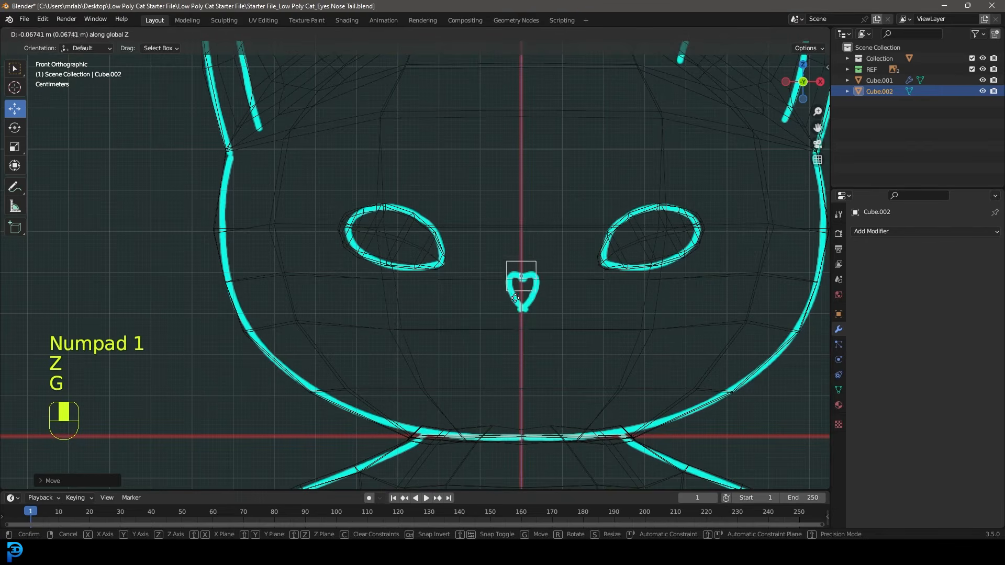
click(519, 302)
key(z)
click(617, 303)
In Edit Mode, narrow the bottom vertices of the nose cube to about 0.43 along X to taper it like the reference
scroll(546, 244, down, 3)
mouse_move(545, 245)
middle_down()
mouse_move(466, 279)
mouse_move(458, 298)
mouse_move(479, 268)
middle_up()
scroll(457, 297, up, 3)
scroll(460, 272, up, 4)
key(Tab)
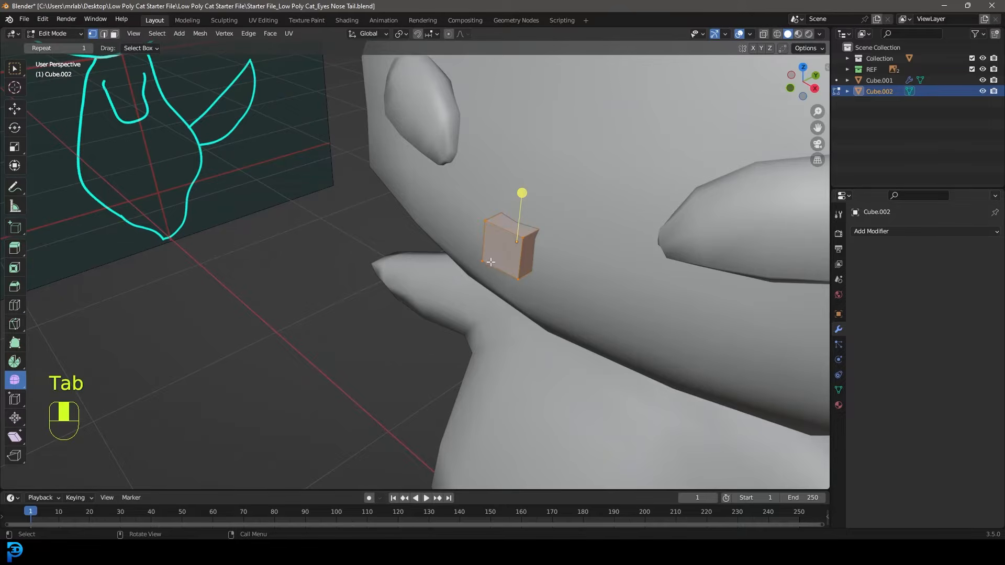
key(KP_1)
shift+middle_drag(618, 190, 539, 294)
scroll(541, 289, up, 2)
key(z)
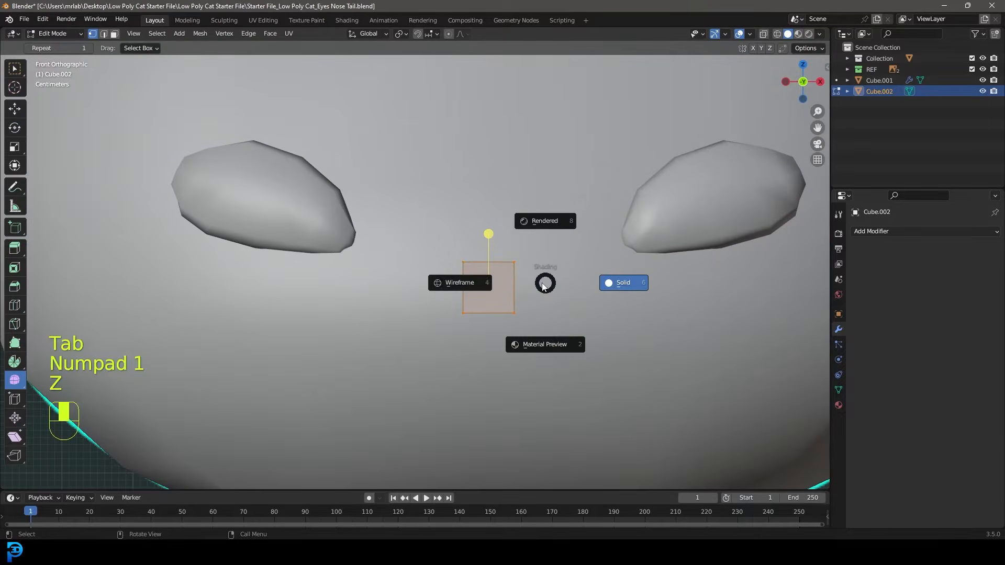
click(486, 282)
drag(543, 338, 416, 304)
scroll(575, 356, up, 3)
drag(662, 380, 376, 327)
key(s)
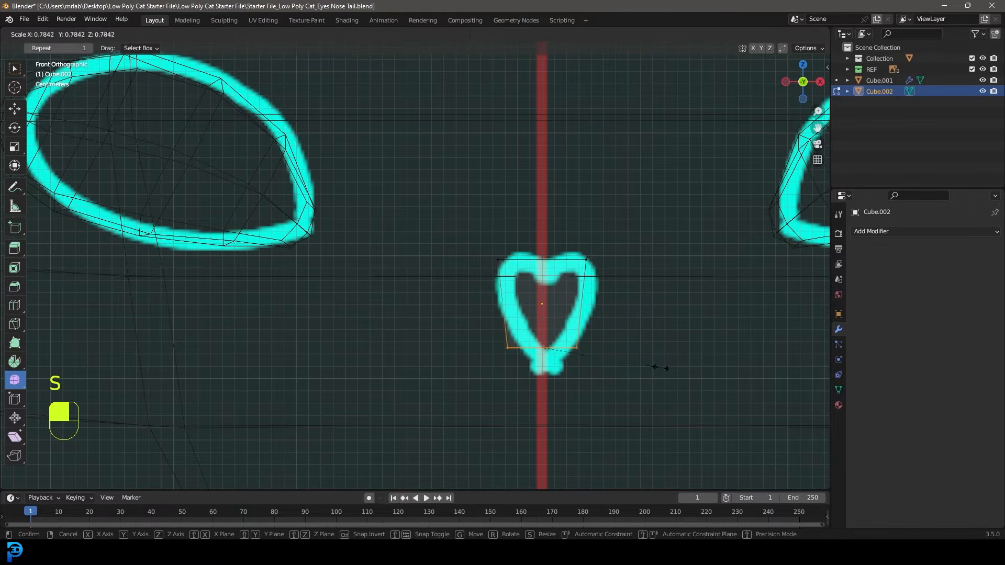
right_click(625, 359)
key(s)
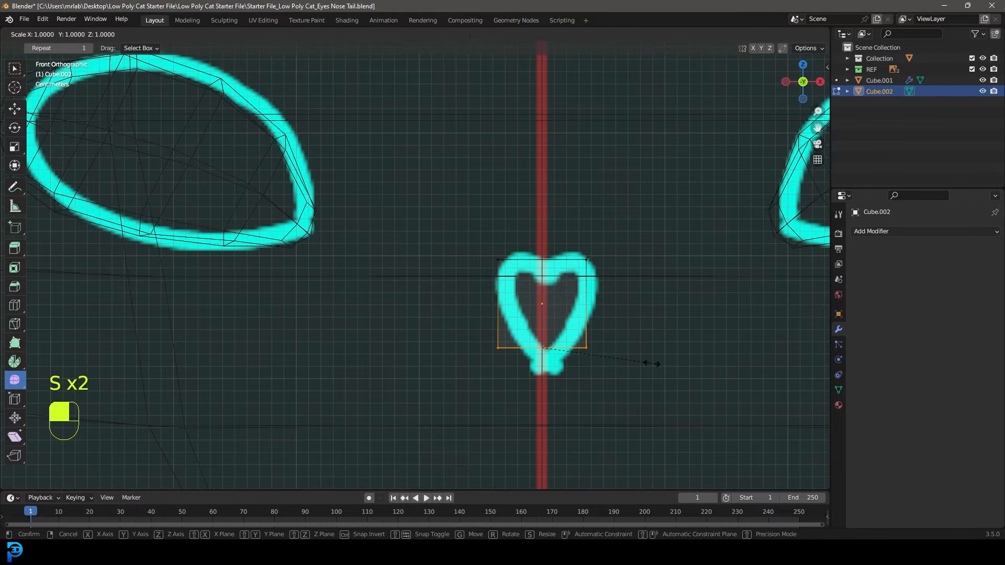
key(x)
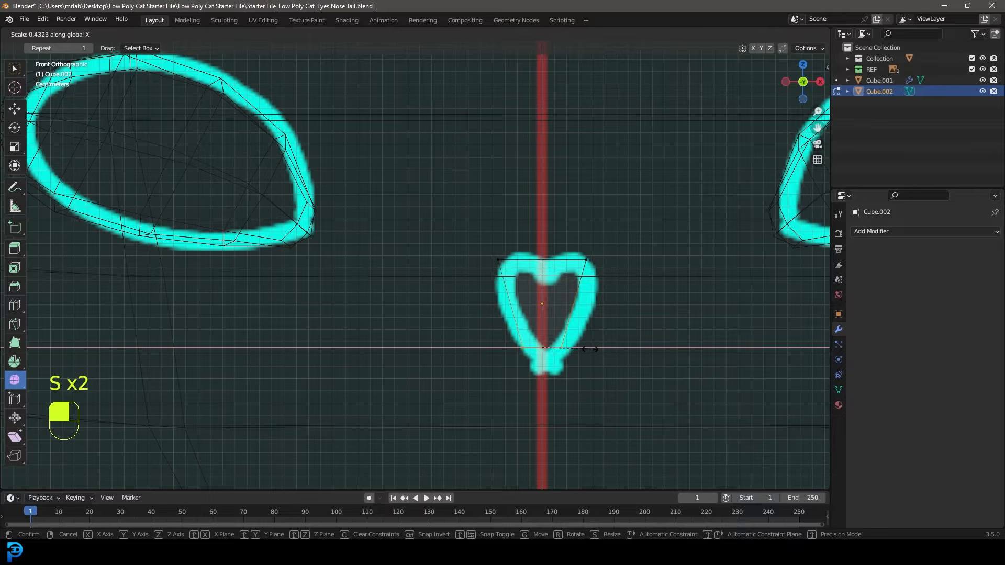
click(589, 349)
key(z)
click(660, 348)
Subdivide the whole nose mesh once and soften its shape slightly with the Smooth tool
scroll(576, 309, down, 3)
mouse_move(509, 277)
middle_down()
mouse_move(454, 282)
mouse_move(443, 326)
middle_up()
key(a)
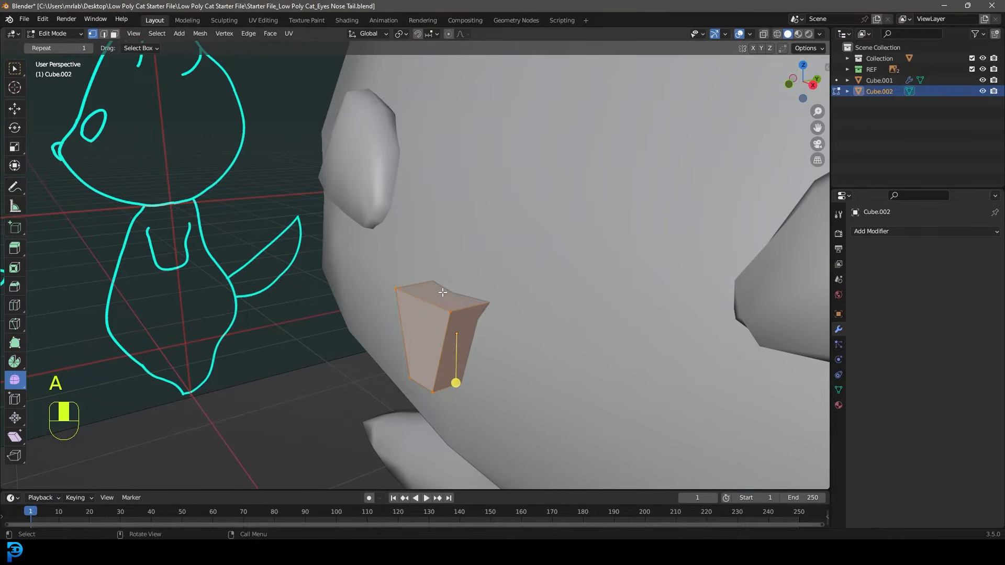
right_click(383, 292)
click(375, 289)
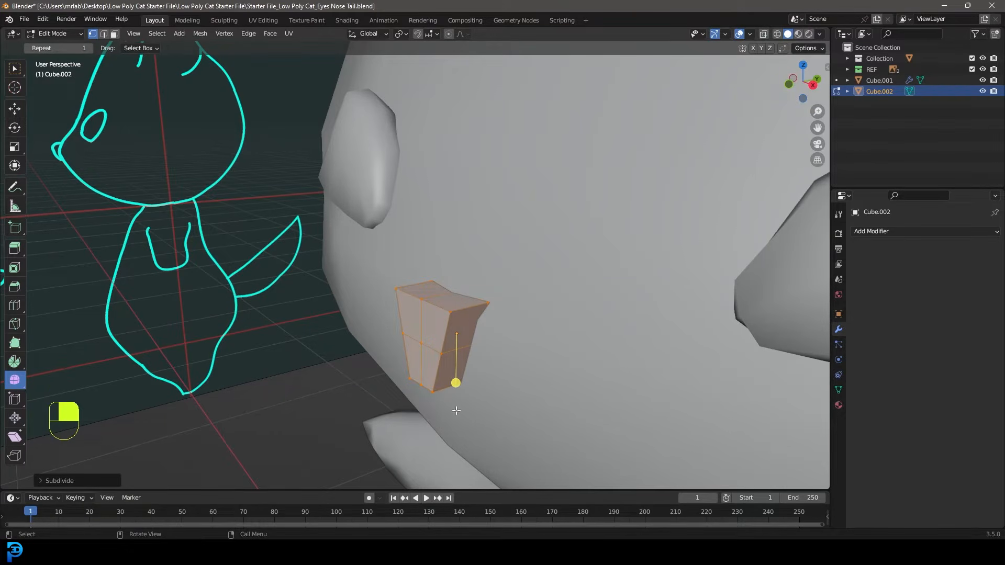
drag(464, 386, 470, 367)
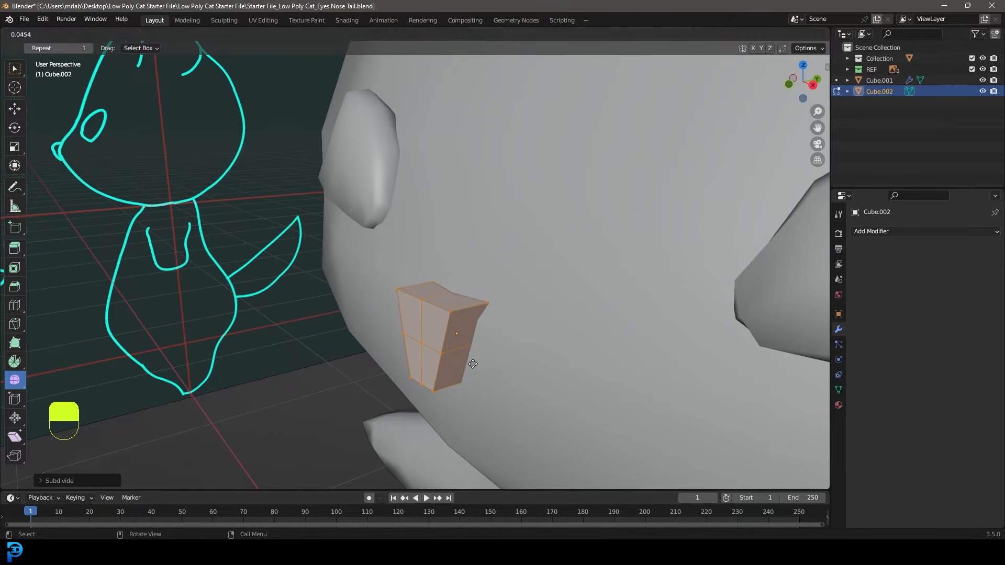
drag(569, 309, 570, 310)
Scale the whole nose mesh up slightly
middle_drag(569, 309, 526, 329)
middle_drag(550, 290, 507, 321)
key(s)
click(559, 351)
Subdivide the nose mesh a second time and smooth its vertices more strongly to round off the corners
scroll(536, 321, down, 5)
scroll(494, 284, up, 4)
right_click(453, 278)
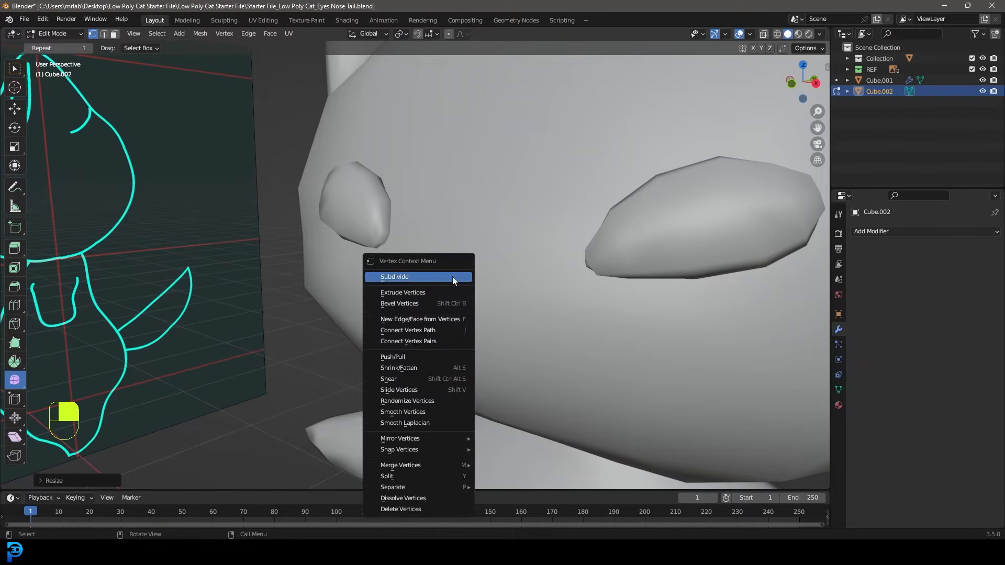
click(401, 277)
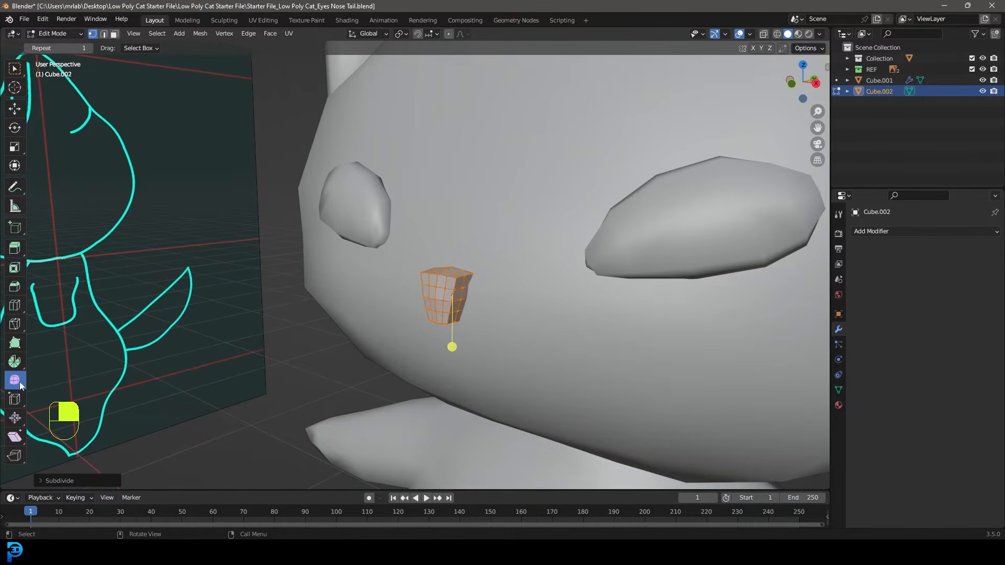
drag(452, 346, 486, 366)
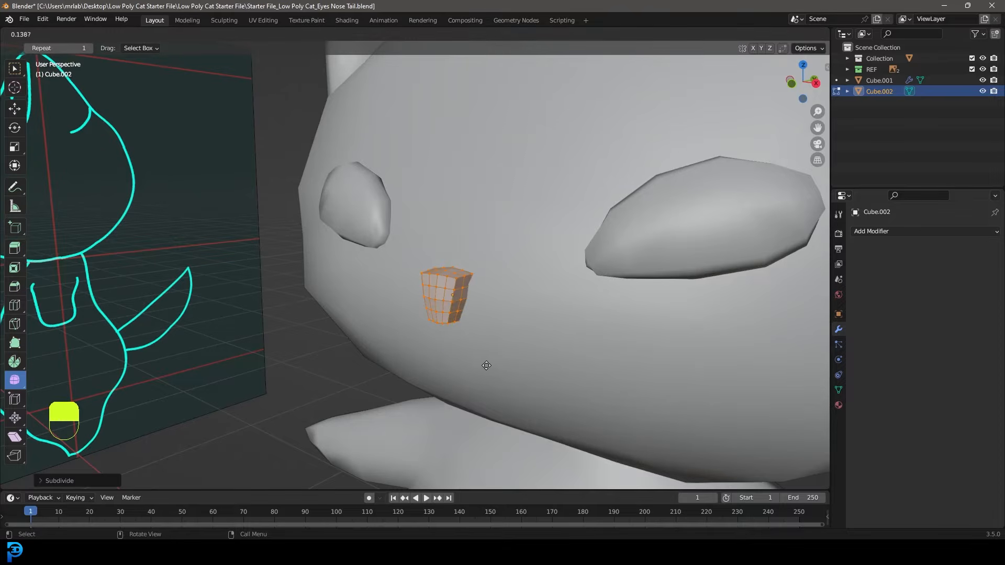
drag(690, 462, 690, 462)
In front view, widen the nose's top vertices to about 1.5 along X with proportional editing, and return to Object Mode
scroll(523, 284, down, 1)
middle_drag(523, 284, 569, 282)
scroll(531, 276, up, 2)
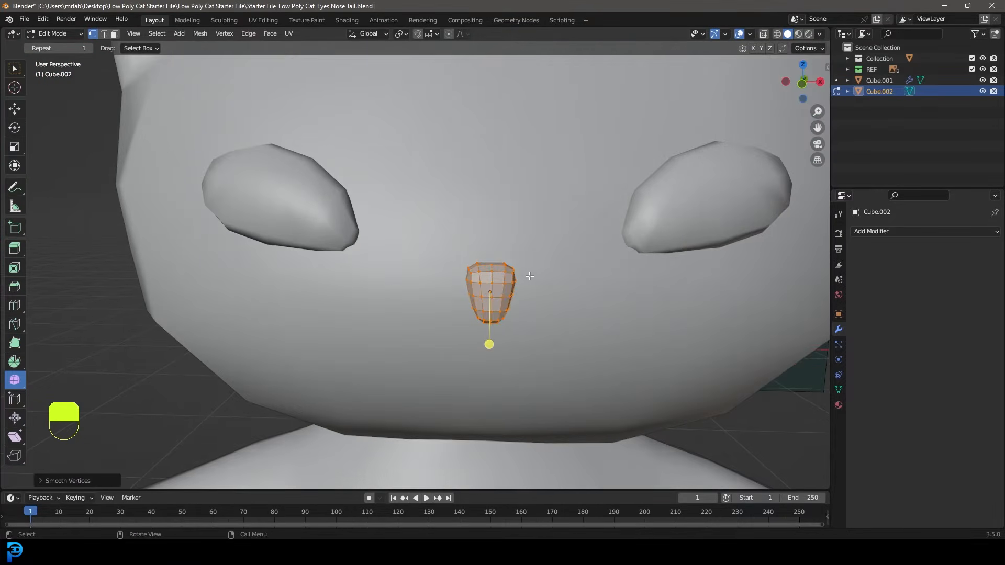
key(KP_1)
key(z)
click(437, 275)
drag(414, 205, 569, 273)
scroll(570, 273, up, 2)
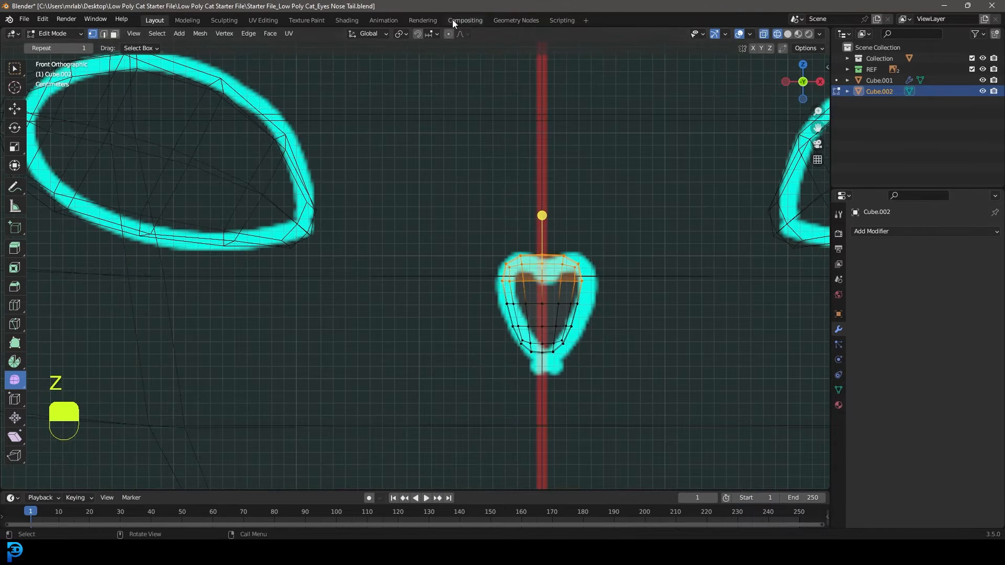
shift+middle_drag(635, 246, 580, 262)
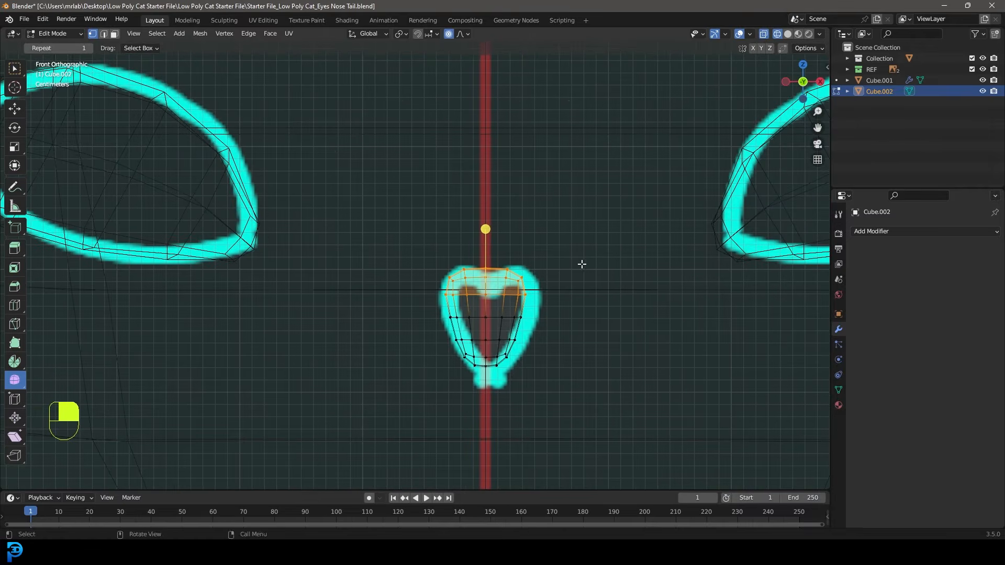
key(s)
key(x)
scroll(607, 270, up, 11)
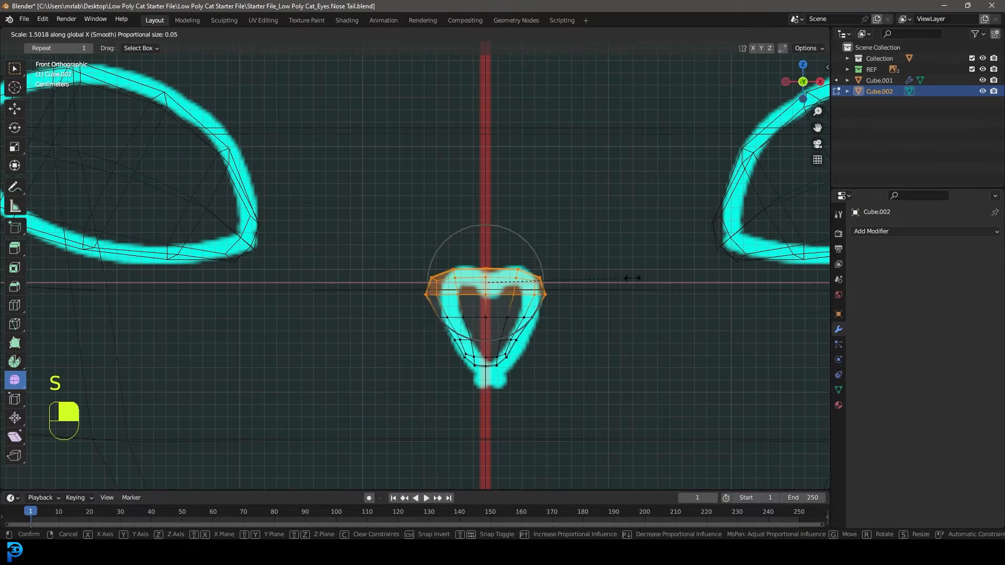
click(633, 281)
key(Tab)
key(z)
click(670, 290)
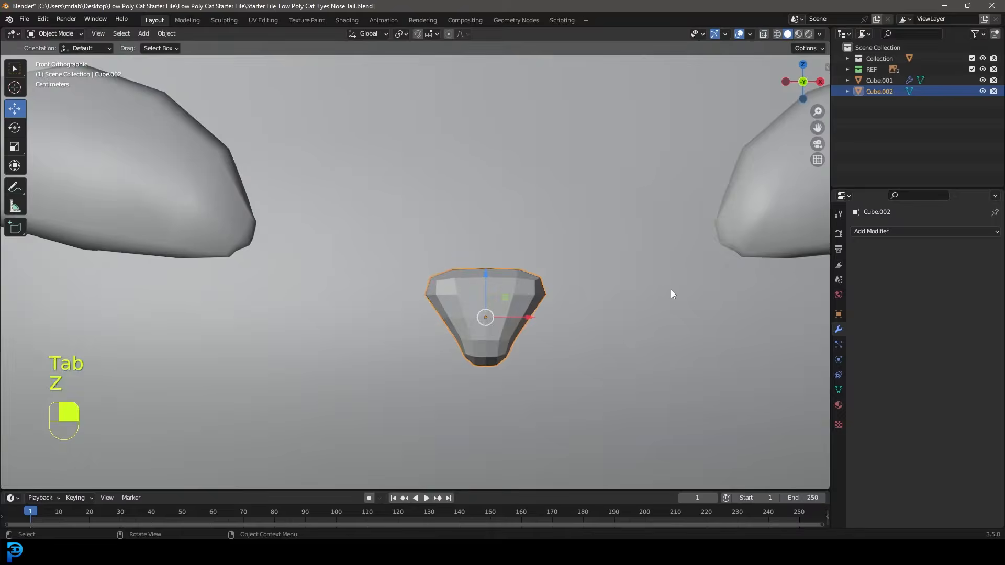
Apply Shade Smooth to the nose object in Object Mode
scroll(602, 288, down, 4)
mouse_move(537, 266)
middle_down()
mouse_move(526, 250)
mouse_move(80, 68)
middle_up()
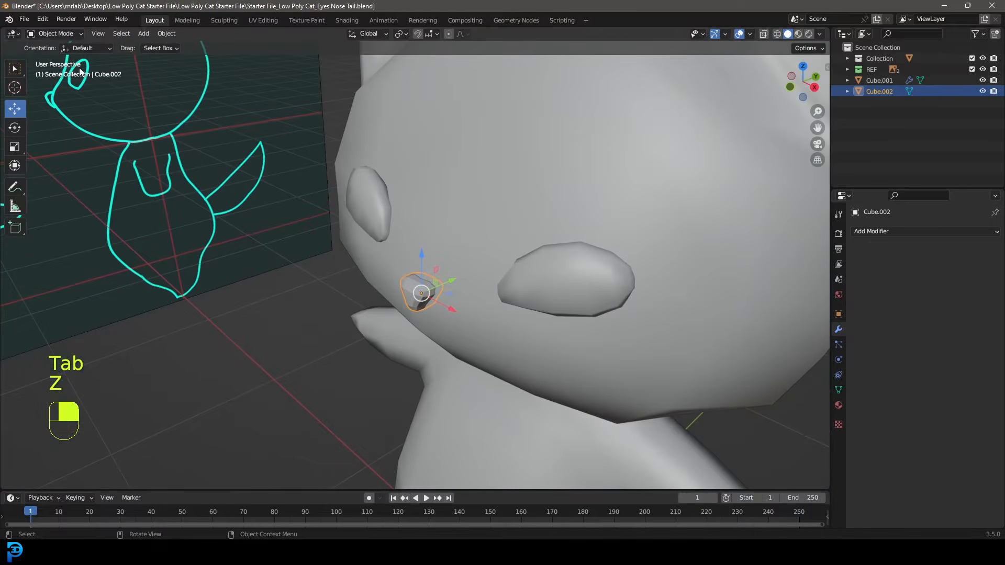
click(51, 33)
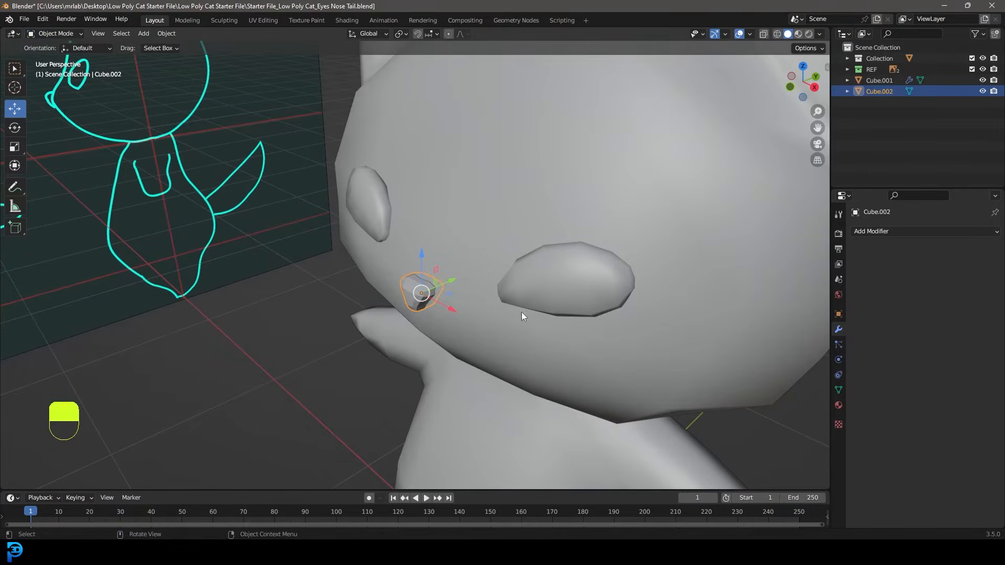
middle_drag(534, 328, 508, 285)
right_click(422, 281)
click(421, 282)
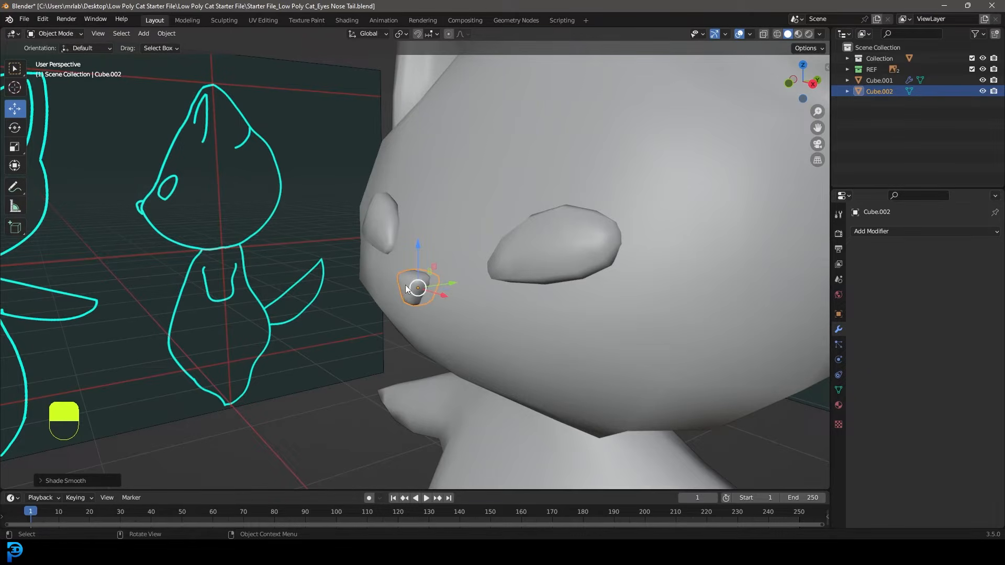
In right side view, delete the nose's rear vertices that lie inside the head
key(Tab)
key(KP_3)
key(z)
click(320, 287)
scroll(545, 402, up, 4)
drag(575, 445, 369, 185)
scroll(398, 199, down, 2)
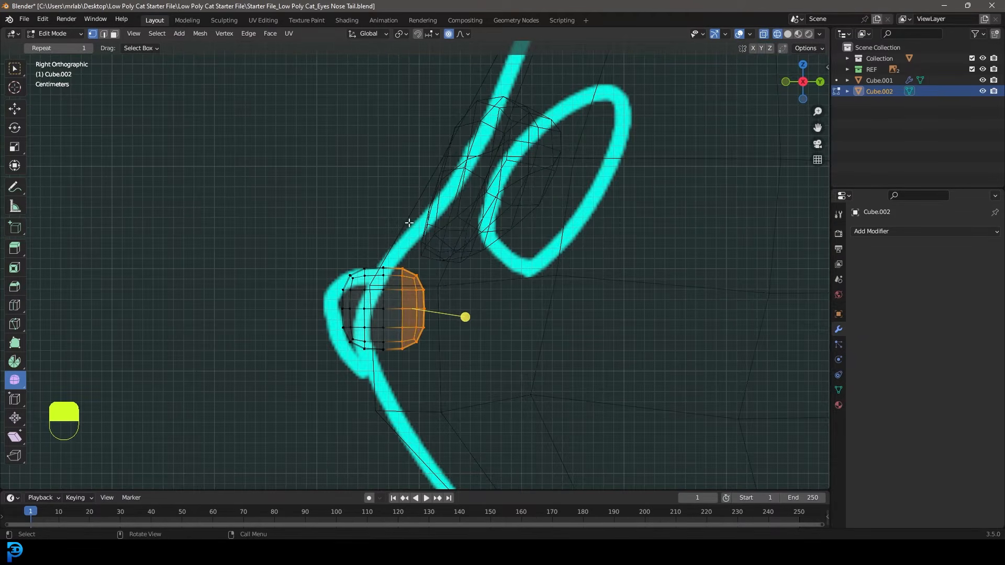
key(Delete)
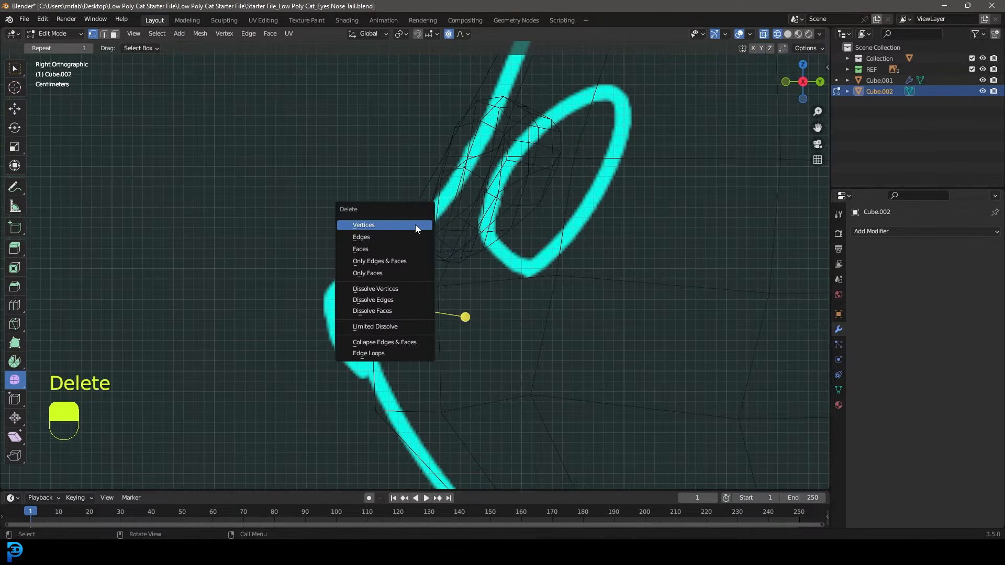
click(384, 229)
In side view, shift the nose's bottom vertices down and back and its top vertices slightly back with proportional editing
shift+middle_drag(392, 285, 418, 259)
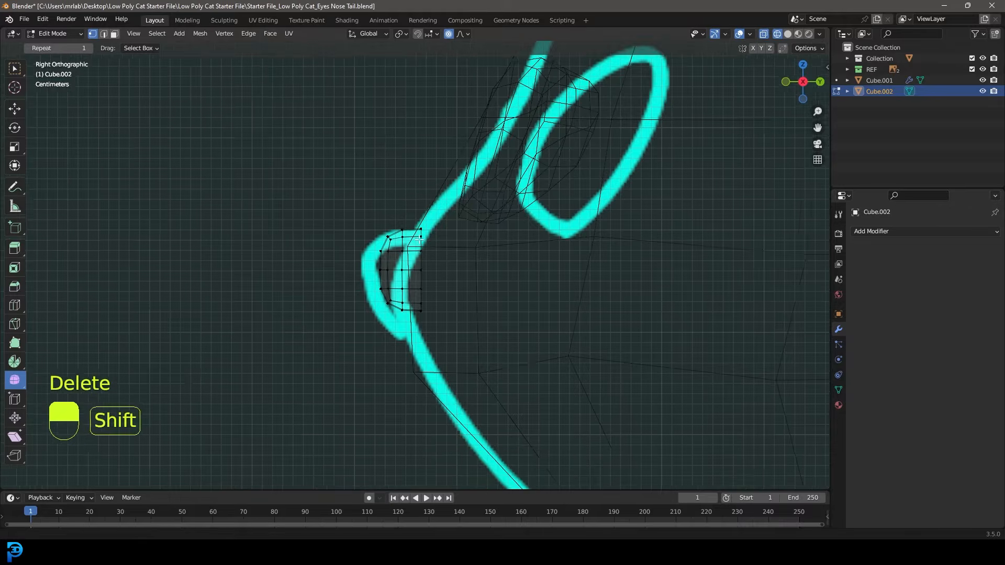
scroll(419, 259, up, 2)
drag(473, 361, 390, 318)
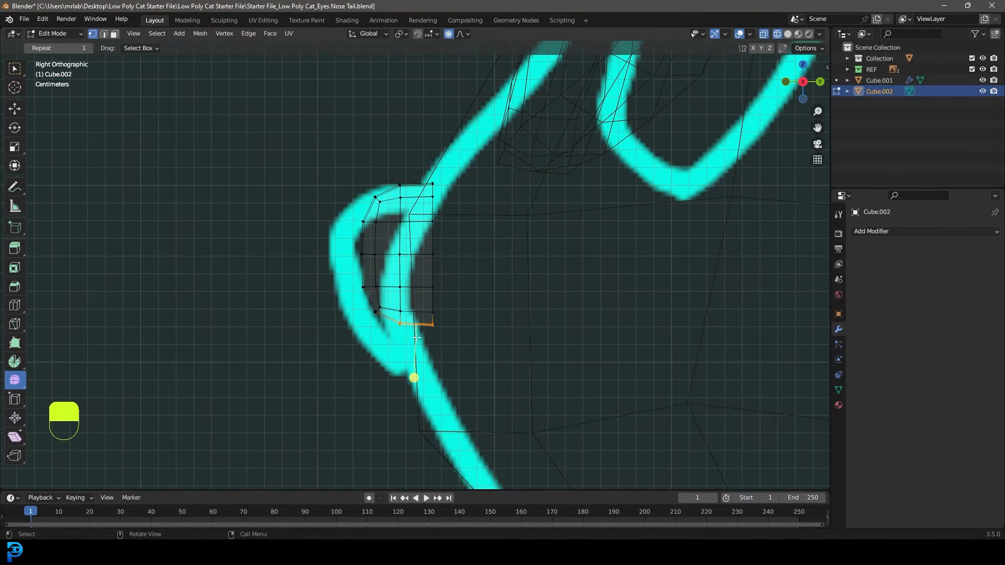
drag(471, 354, 414, 316)
key(g)
scroll(438, 344, down, 7)
click(443, 346)
drag(444, 191, 387, 155)
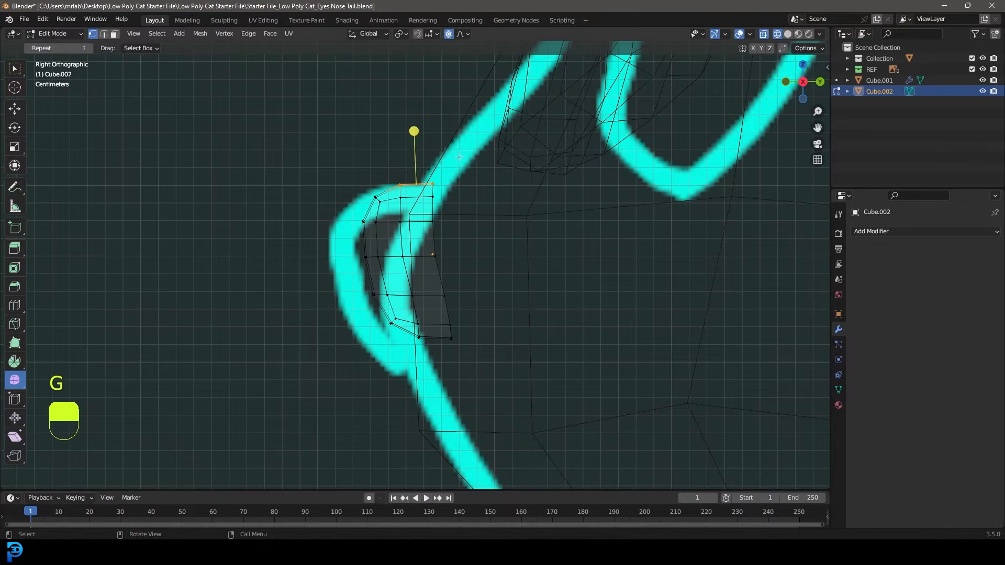
key(g)
click(465, 156)
Pull the nose's middle front vertices forward about 0.013 m and adjust the lower ones to follow the side-view outline
drag(397, 227, 321, 271)
key(g)
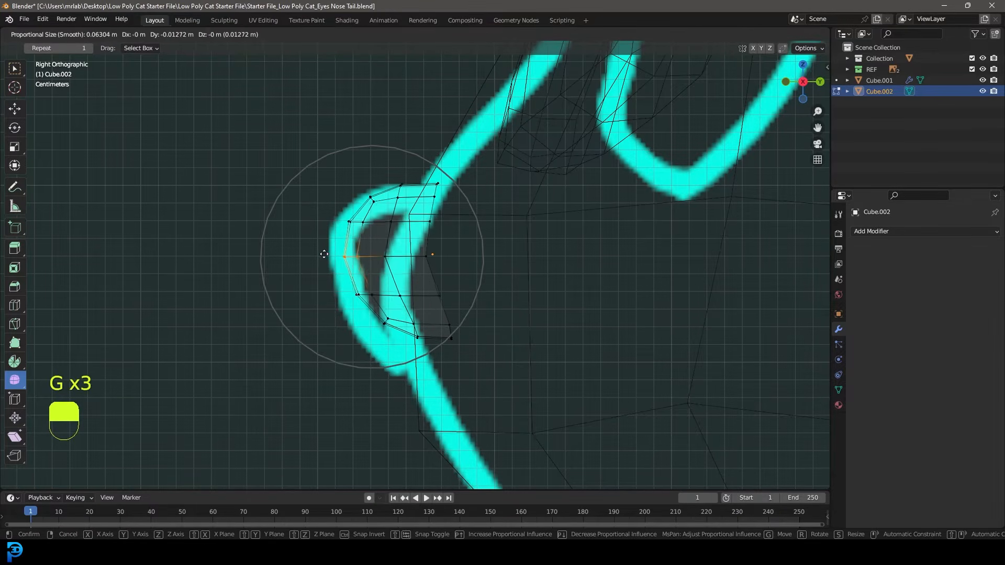
click(320, 254)
drag(366, 309, 398, 333)
key(g)
scroll(409, 361, down, 1)
click(410, 361)
drag(451, 359, 439, 338)
key(g)
click(451, 357)
Examine the nose on the cat's face in solid shading from below, the side and farther away
key(Tab)
key(z)
click(544, 240)
key(alt+a)
middle_drag(490, 289, 530, 232)
scroll(483, 269, down, 4)
scroll(530, 231, up, 4)
key(Tab)
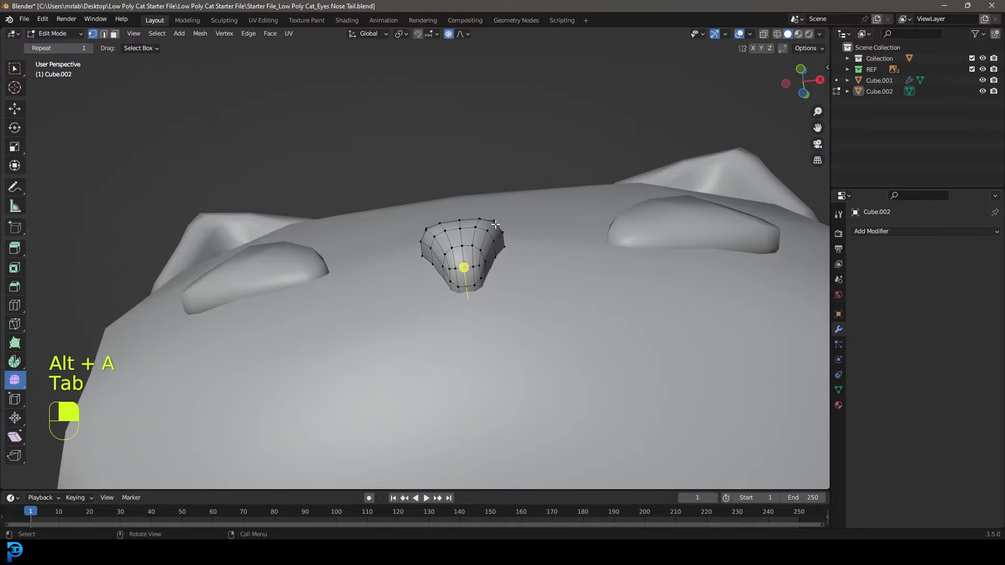
key(Tab)
key(alt+a)
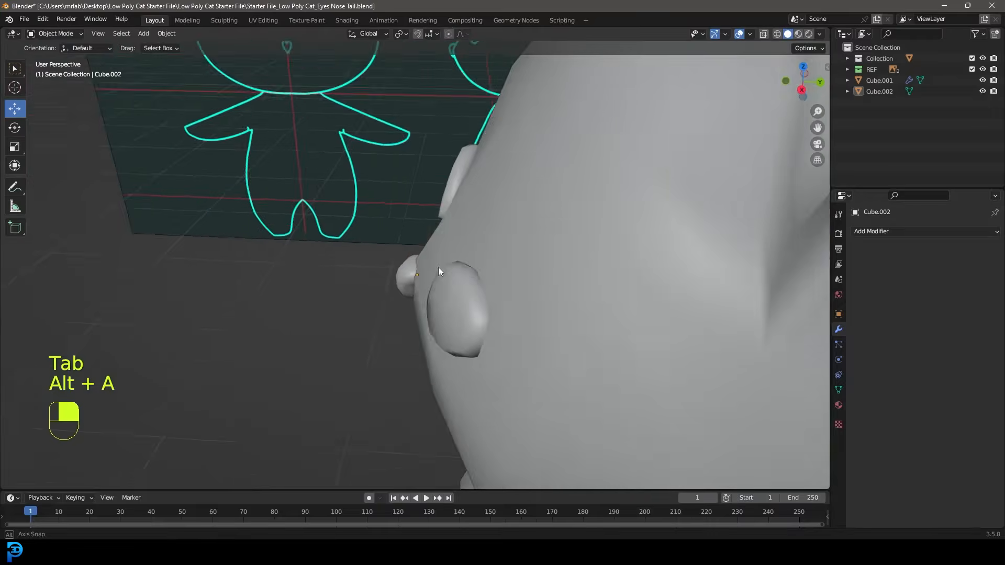
middle_drag(438, 267, 493, 258)
scroll(589, 245, down, 7)
scroll(467, 244, up, 3)
click(467, 244)
key(alt+a)
scroll(469, 246, down, 4)
In right side view, add a cube for the tail and scale it down to about 0.12
key(KP_3)
scroll(481, 261, up, 5)
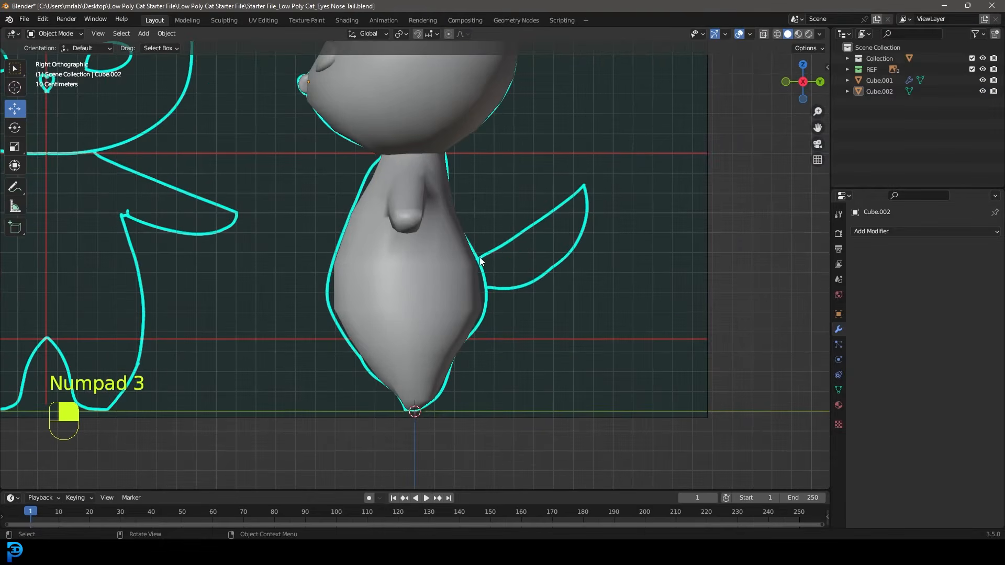
key(shift+a)
mouse_move(522, 243)
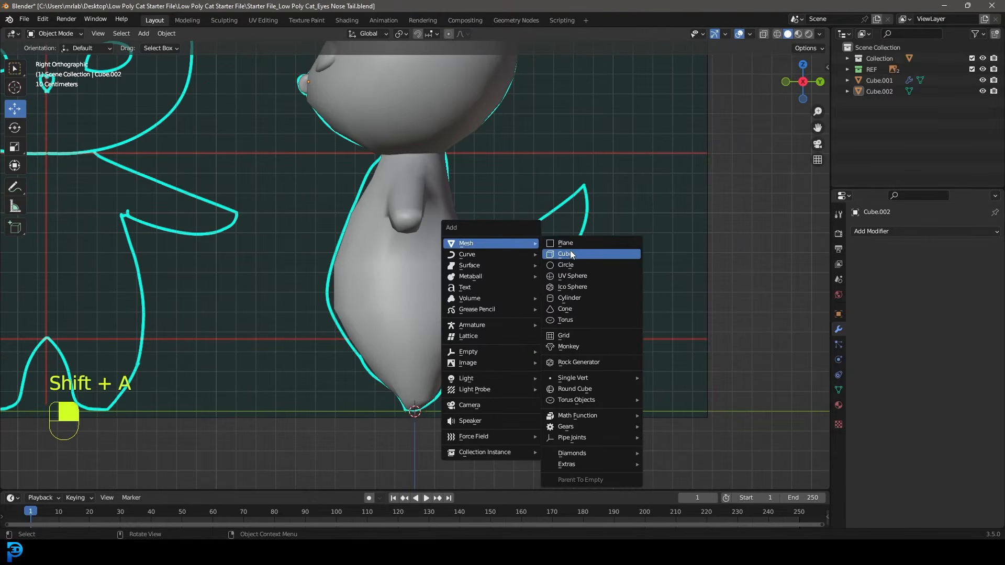
click(571, 254)
scroll(701, 297, down, 2)
shift+middle_drag(670, 312, 679, 276)
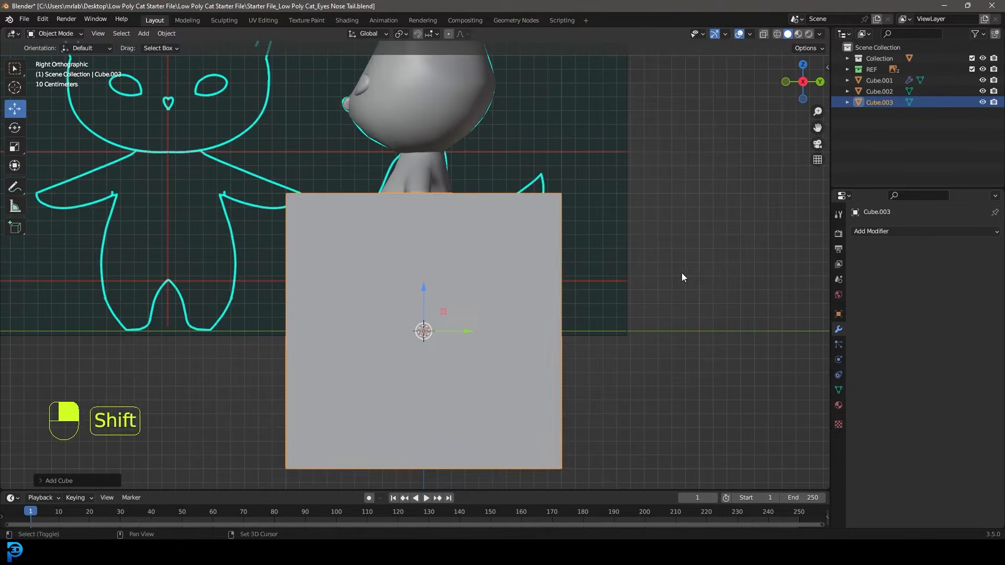
key(s)
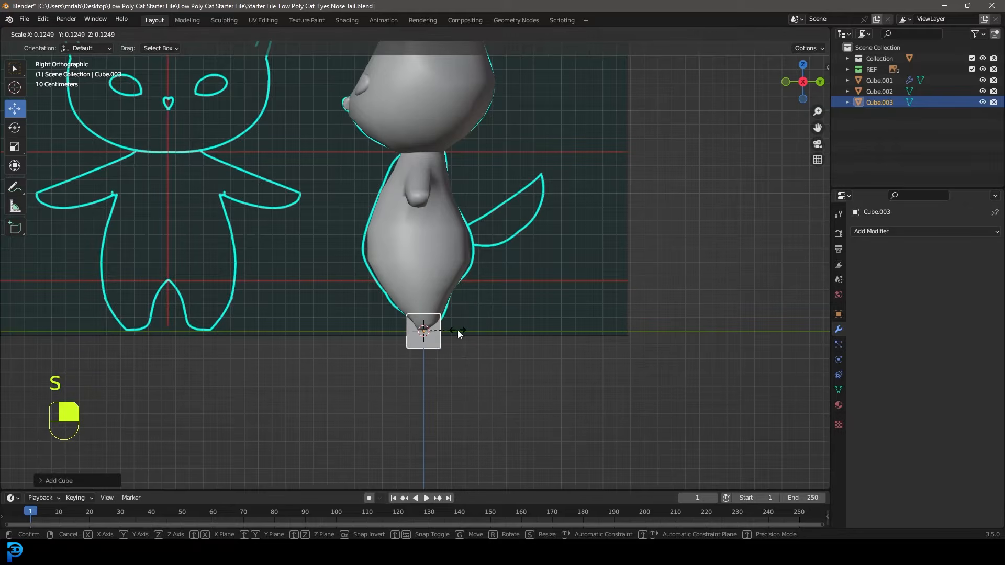
click(457, 330)
Move the tail cube about 0.35 m along Y and 0.68 m up along Z to the base of the tail
scroll(451, 367, up, 3)
key(g)
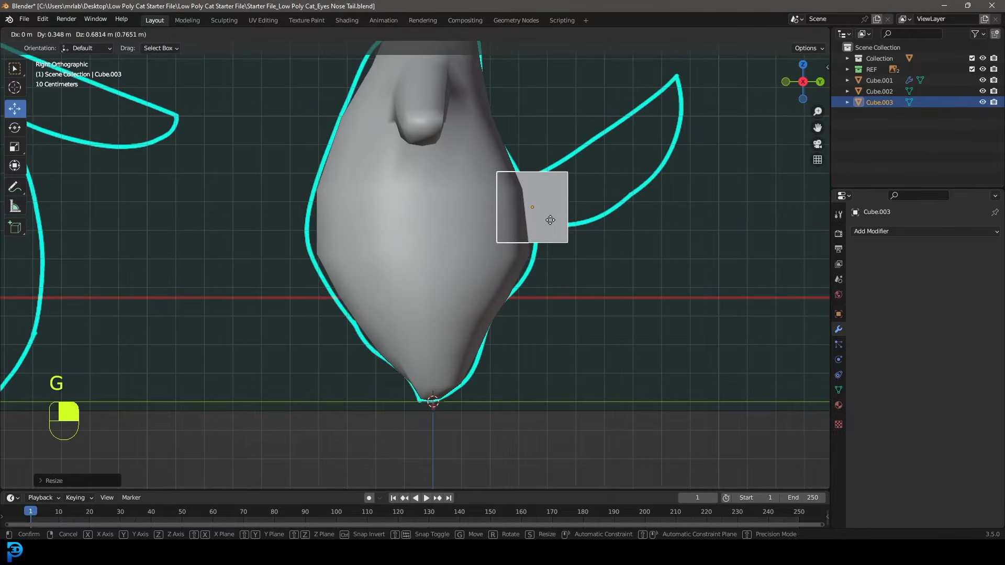
click(549, 219)
scroll(576, 256, up, 3)
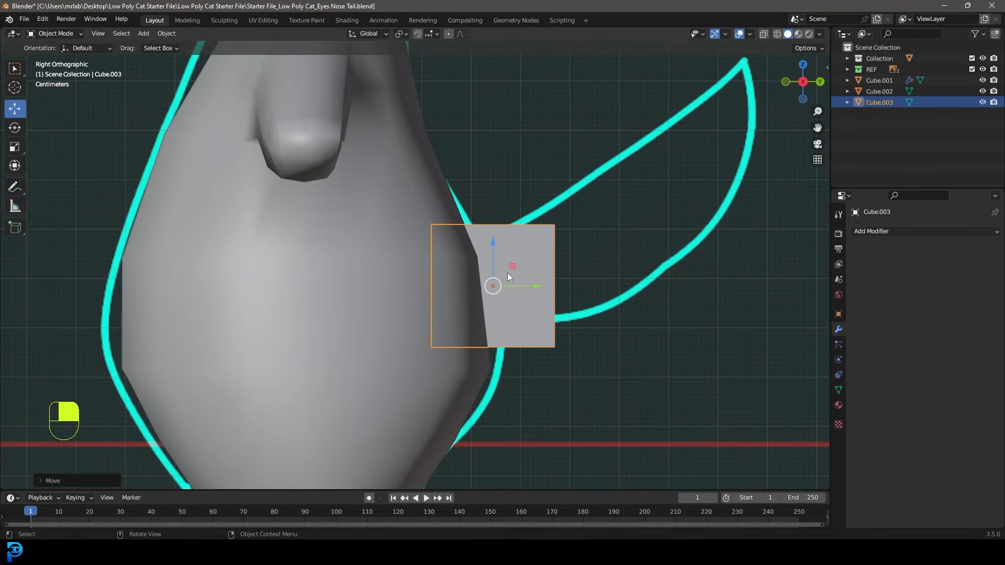
Rotate the whole tail cube counter-clockwise in wireframe so it lines up with the tail's slope in the side reference
key(Tab)
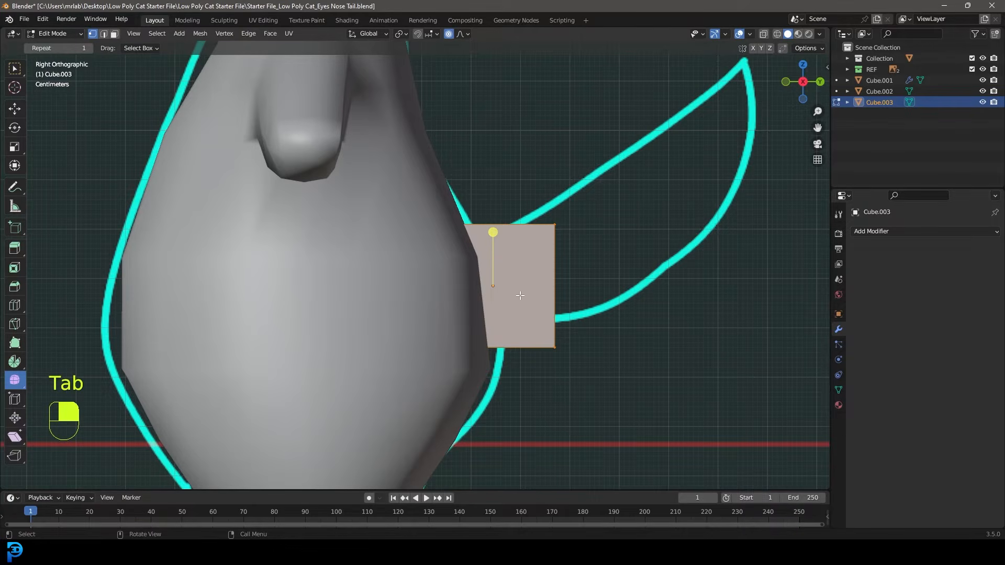
scroll(520, 295, up, 1)
key(z)
click(482, 289)
drag(340, 172, 646, 424)
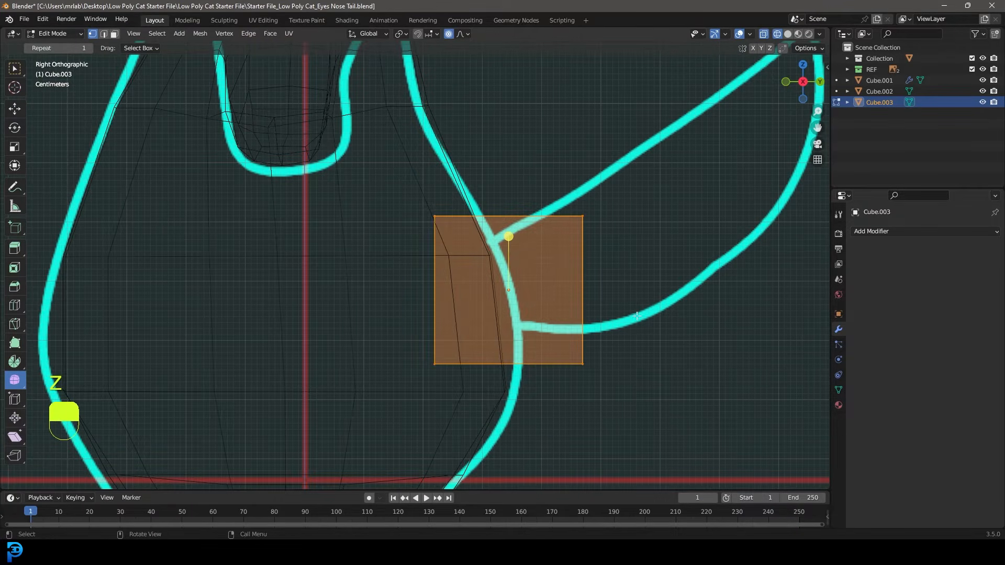
key(r)
click(557, 402)
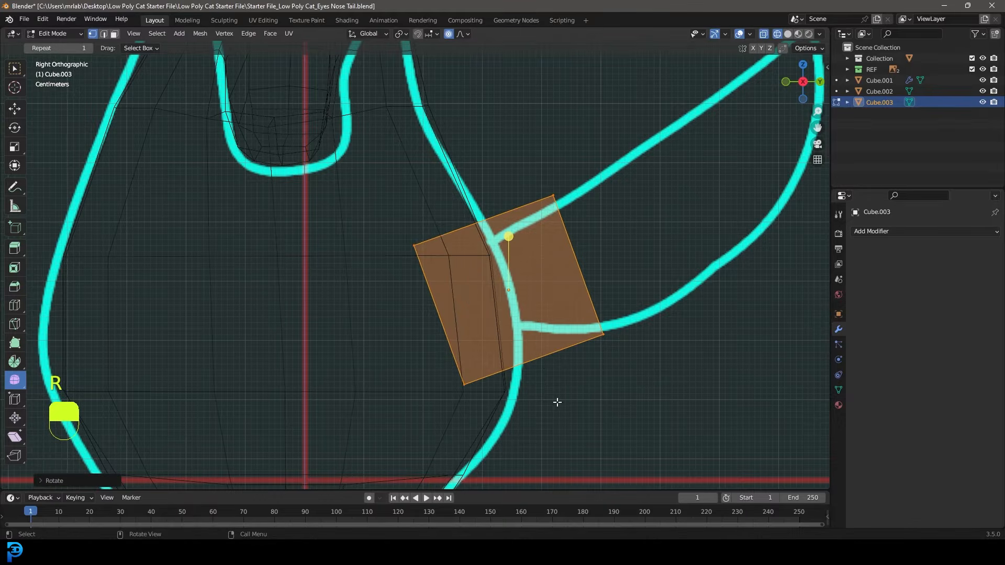
Scale down the cube's body-side face and move it toward the tail to match the narrow base in the side reference
scroll(571, 266, down, 1)
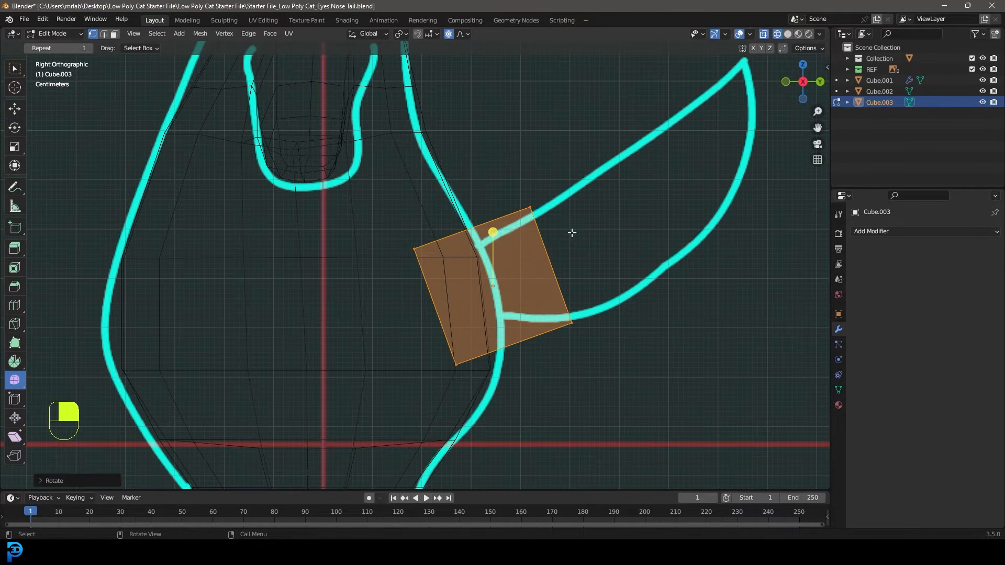
click(115, 34)
middle_drag(424, 295, 470, 296)
key(KP_1)
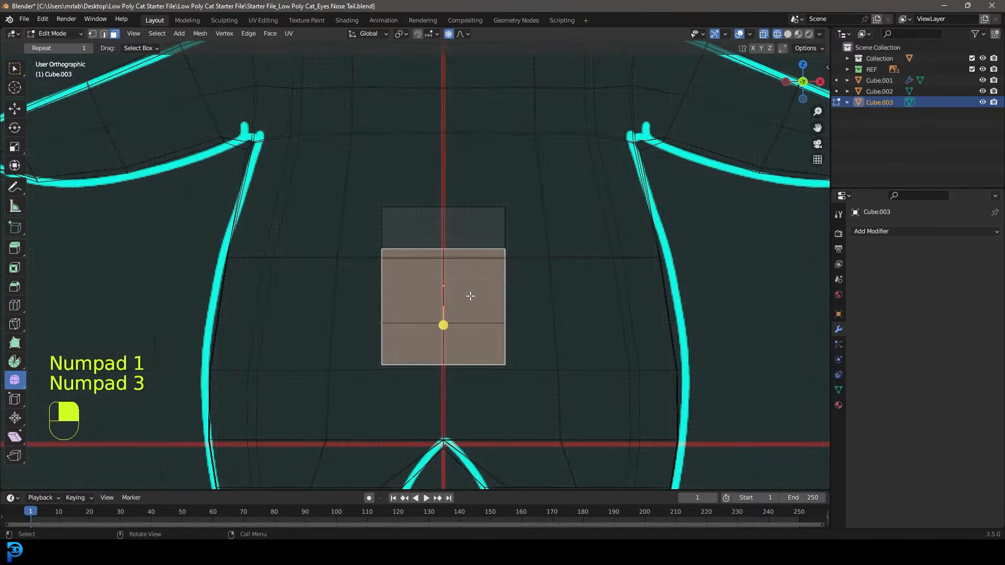
key(KP_3)
key(s)
click(493, 345)
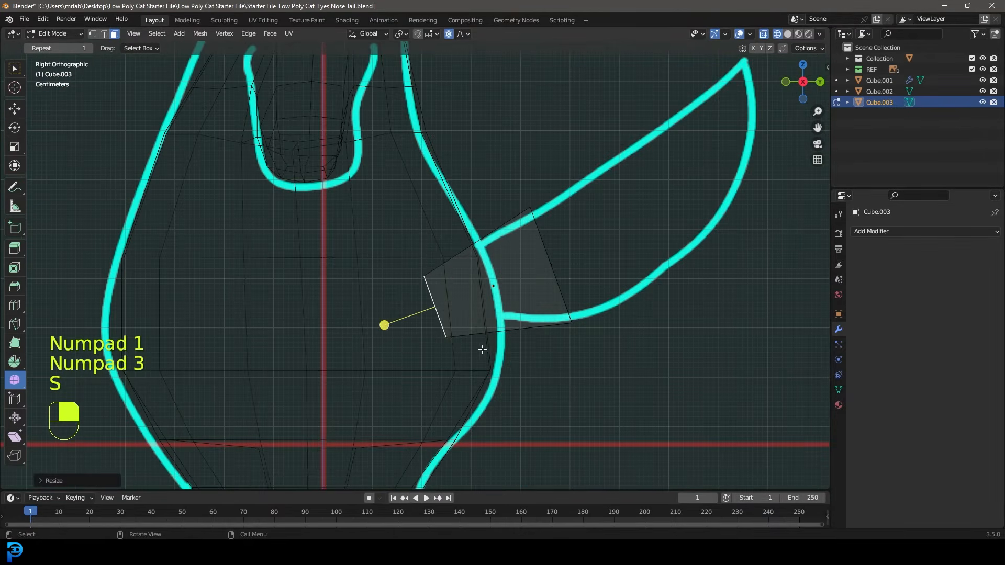
key(g)
click(522, 329)
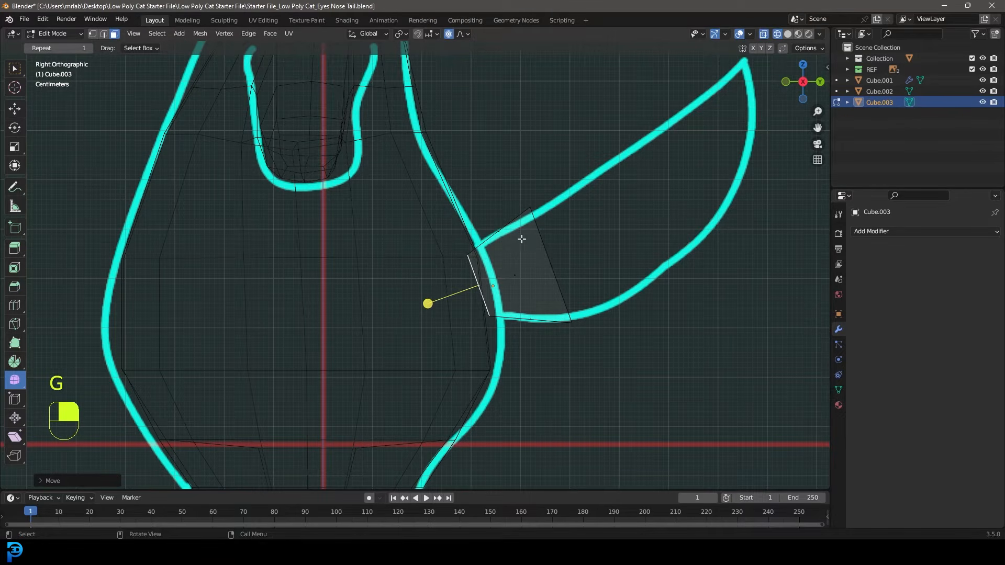
Delete the selected face at the body end of the tail, leaving that end open
key(x)
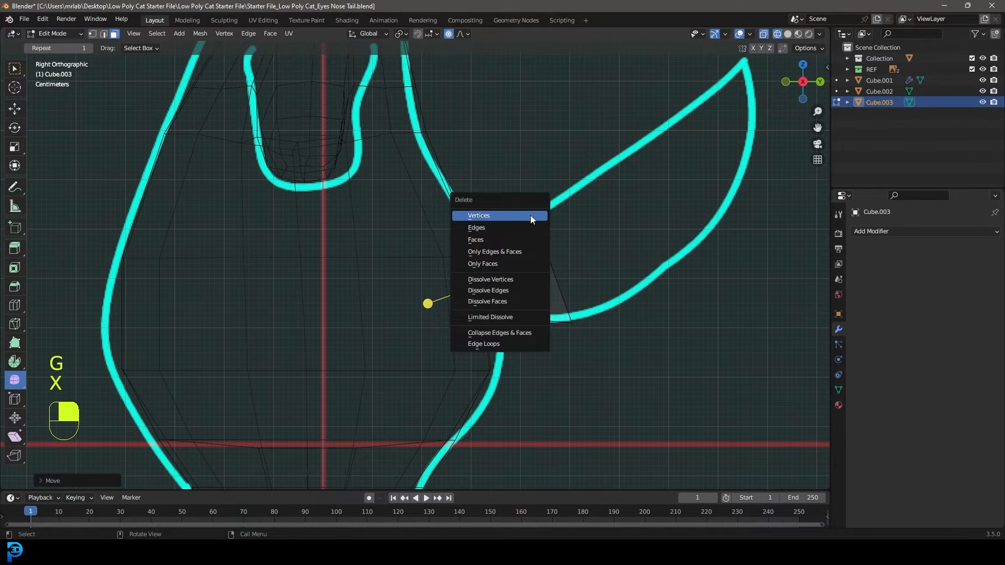
click(489, 239)
middle_drag(488, 252, 455, 278)
Extrude the tail's outer end face in solid shading from the right side view, moving and rotating it to follow the curved outline
click(497, 292)
key(z)
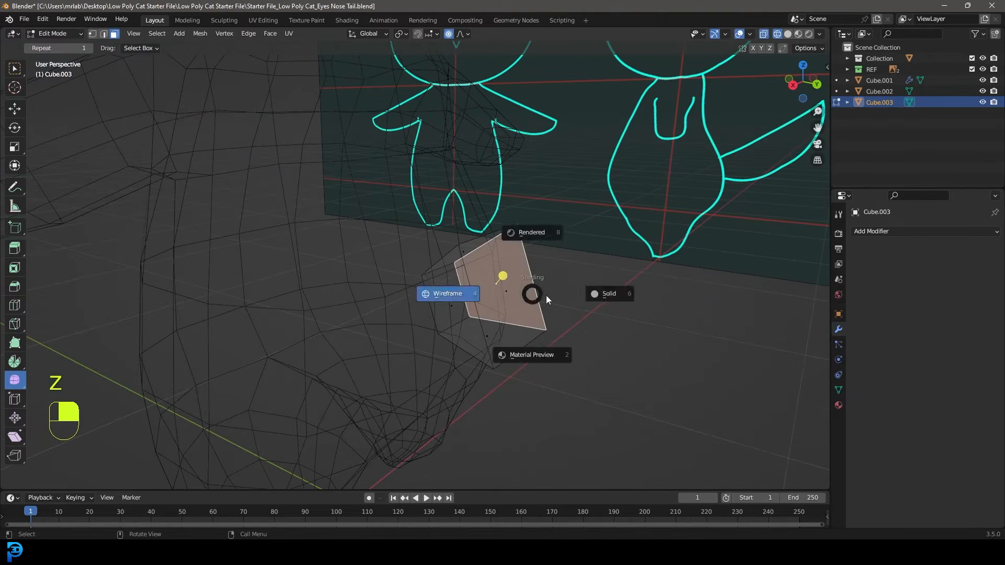
click(561, 293)
click(506, 289)
key(KP_3)
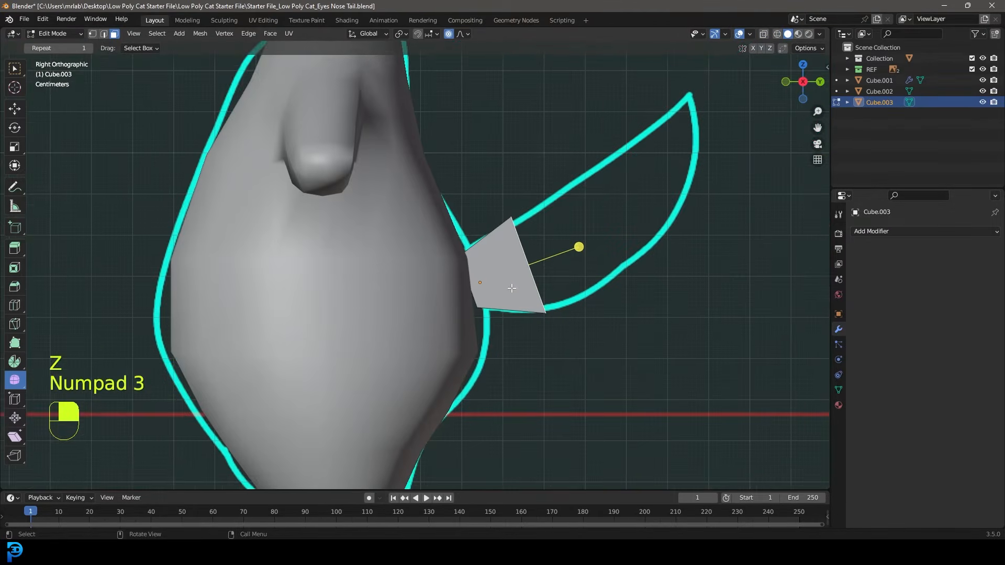
shift+middle_drag(567, 271, 478, 318)
key(e)
click(558, 273)
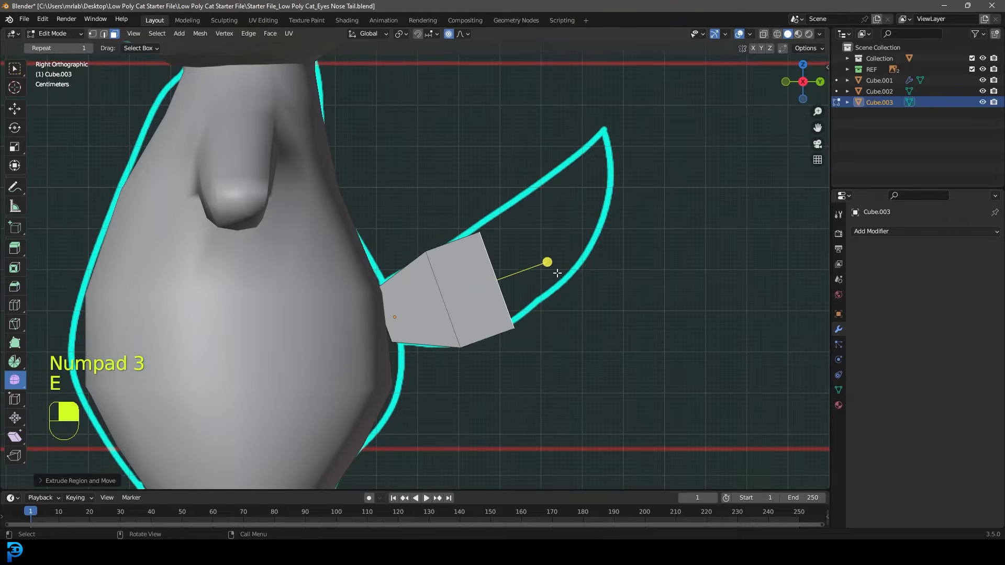
key(g)
click(557, 292)
key(r)
click(539, 240)
shift+middle_drag(539, 240, 494, 314)
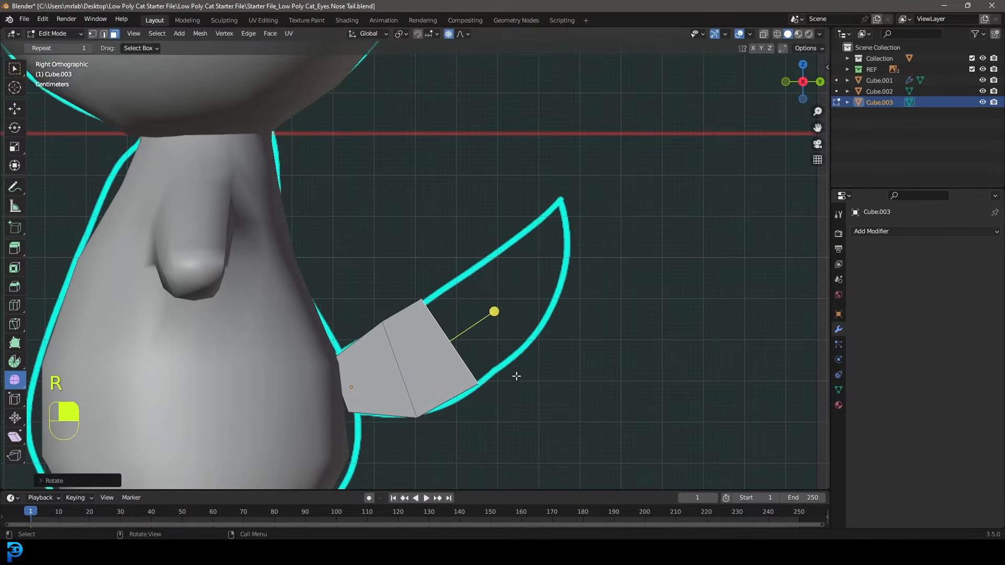
Extrude a second tail segment, scale its end face to about 0.9 and rotate it to follow the curve
key(e)
key(s)
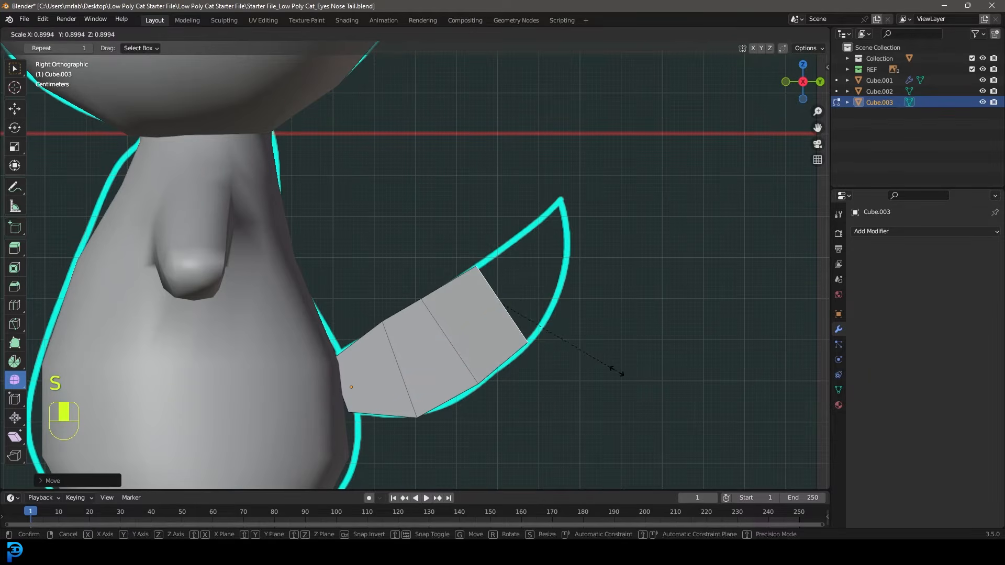
click(612, 368)
key(r)
click(651, 334)
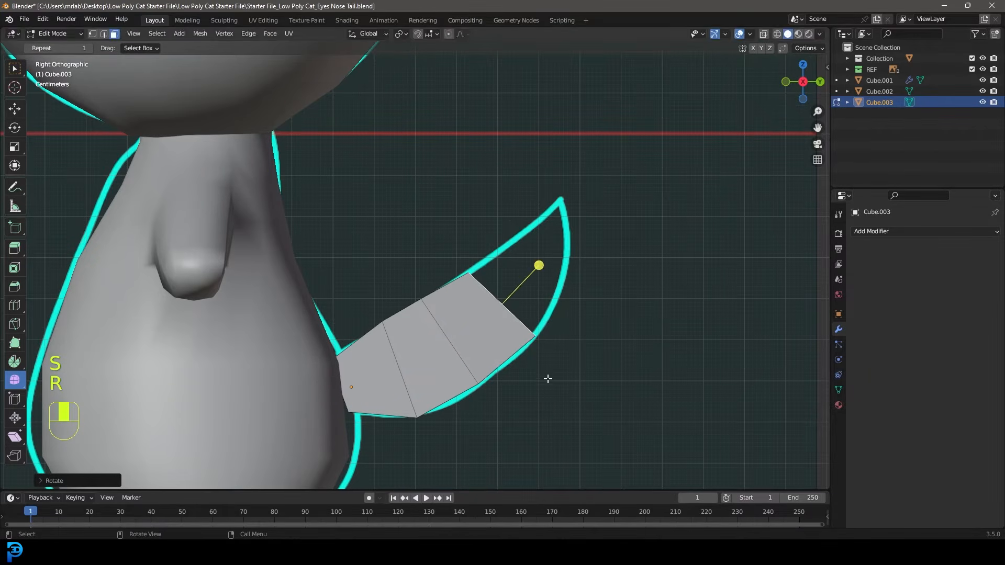
Extrude a third tail segment, shrink and rotate its end face, and shift it about 0.02 m along negative Y onto the outline
key(e)
click(581, 316)
key(s)
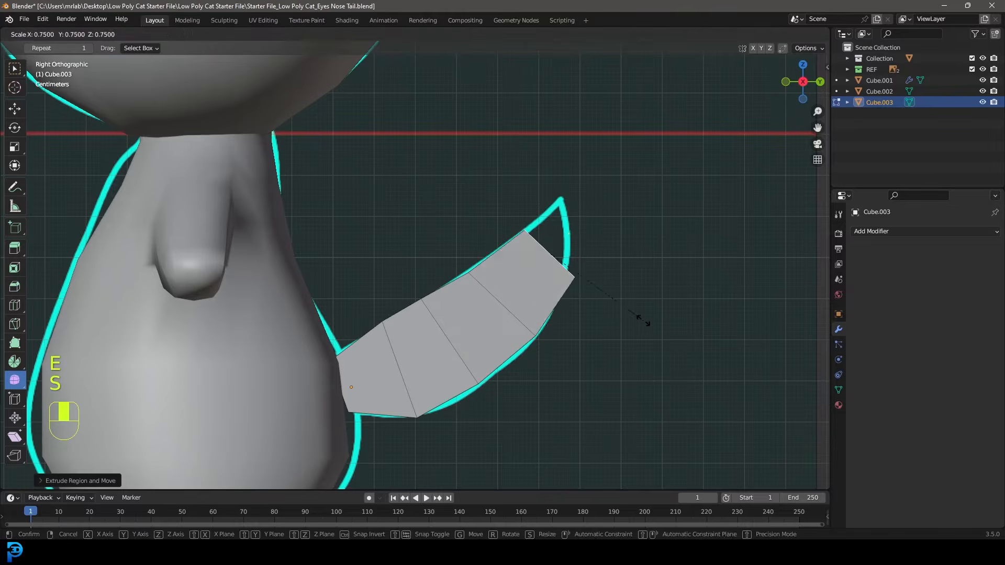
click(630, 309)
key(r)
click(646, 298)
key(g)
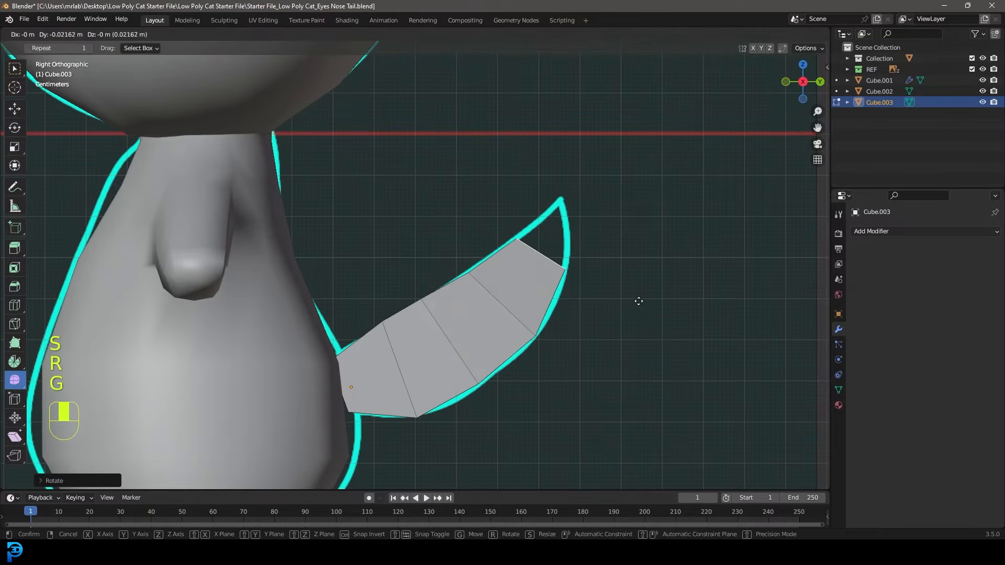
Extrude a fourth tail segment about 0.09 m, then scale down, rotate and move its end face to fit below the tip
key(e)
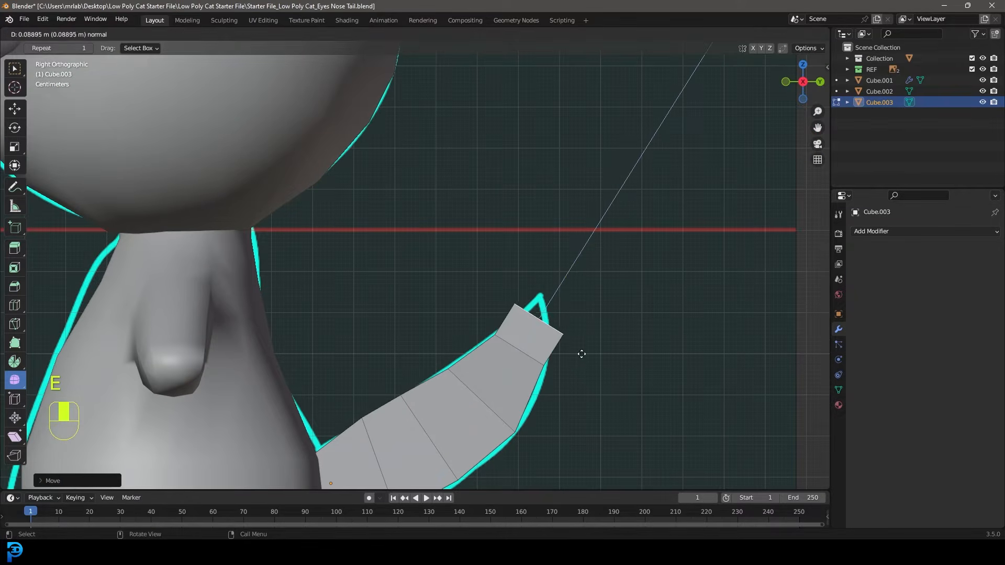
click(583, 352)
key(s)
click(579, 325)
key(r)
click(617, 325)
key(g)
shift+middle_drag(617, 325, 576, 355)
click(607, 357)
Extrude a short final segment at the tail's end and scale its face down to form a pointed tip
scroll(576, 355, up, 2)
key(e)
click(693, 365)
key(s)
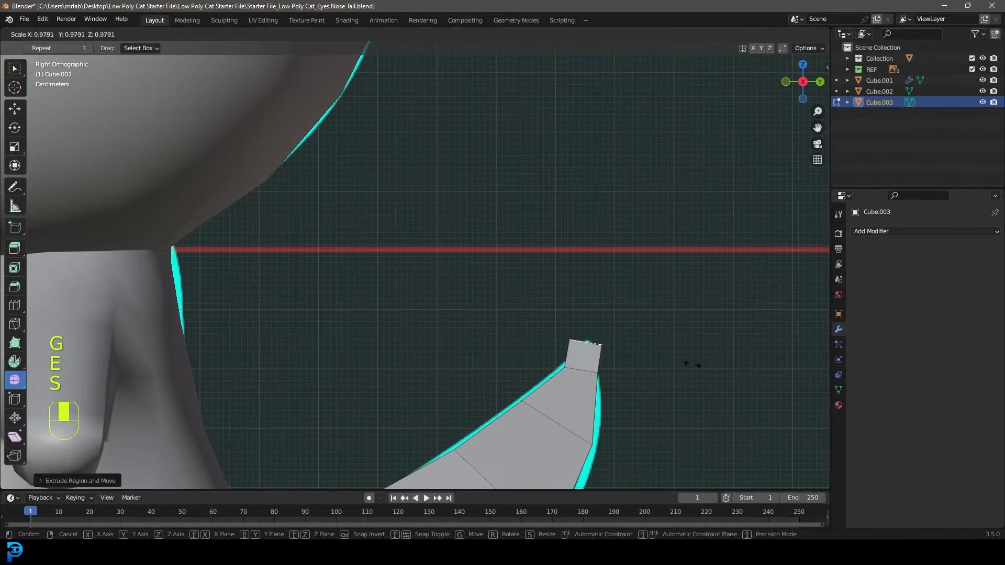
click(604, 335)
Add two centred lengthwise loop cuts to the tail, one along its sides and one along its upper and lower faces
scroll(598, 339, down, 3)
shift+middle_drag(458, 383, 551, 340)
scroll(515, 293, down, 1)
key(ctrl+r)
click(533, 353)
click(533, 353)
middle_drag(607, 358, 408, 211)
key(ctrl+r)
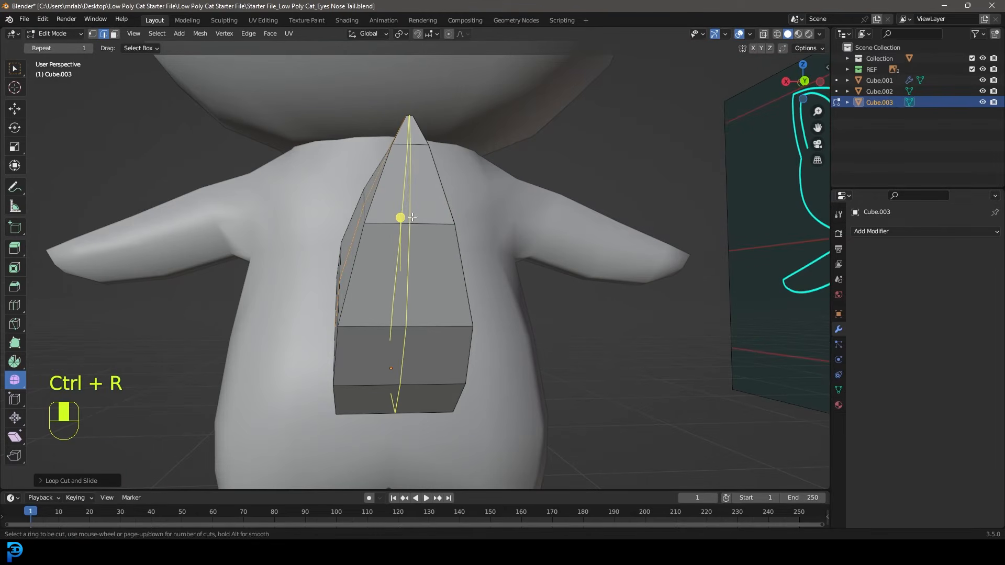
middle_drag(412, 222, 532, 302)
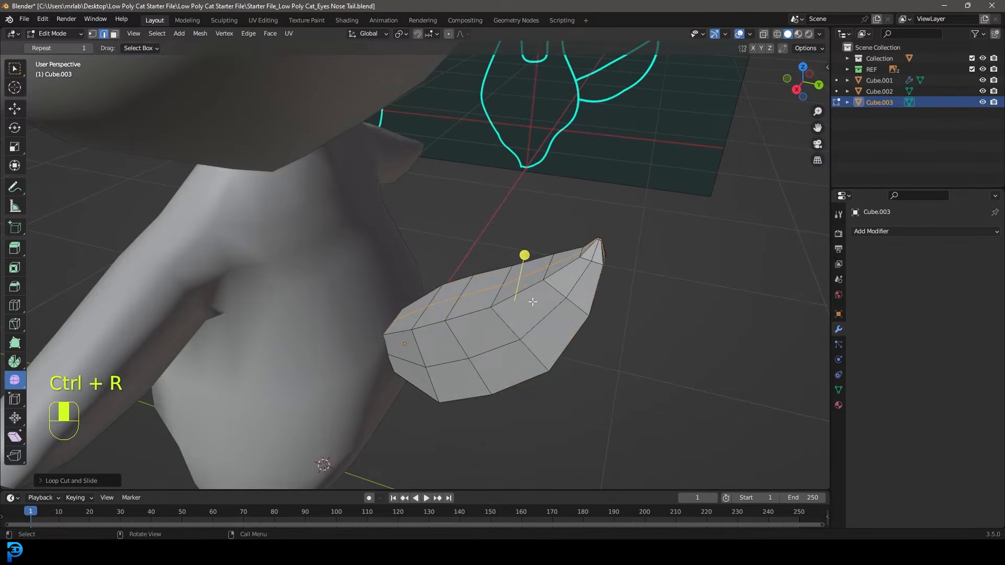
Select the entire tail mesh and round it off with the Smooth tool
key(a)
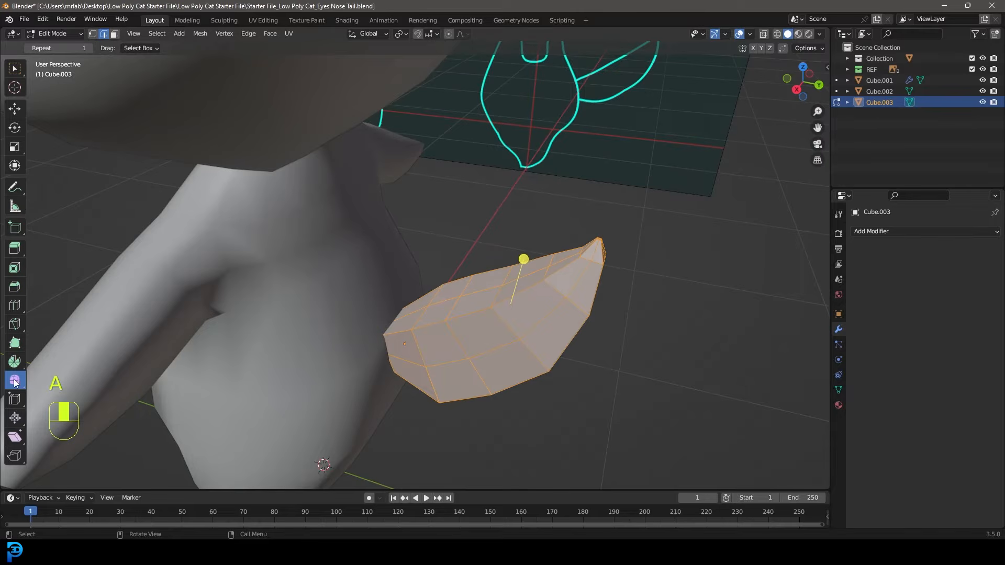
drag(524, 259, 451, 271)
middle_drag(451, 272, 416, 323)
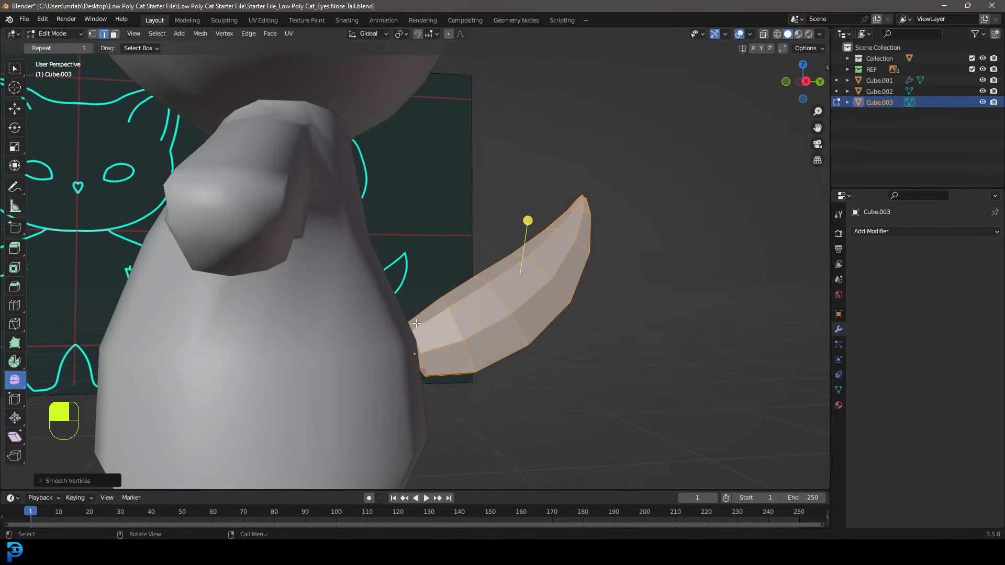
In wireframe side view, select the tail's base vertices and move them about 0.08 m along negative Y into the body
key(alt+a)
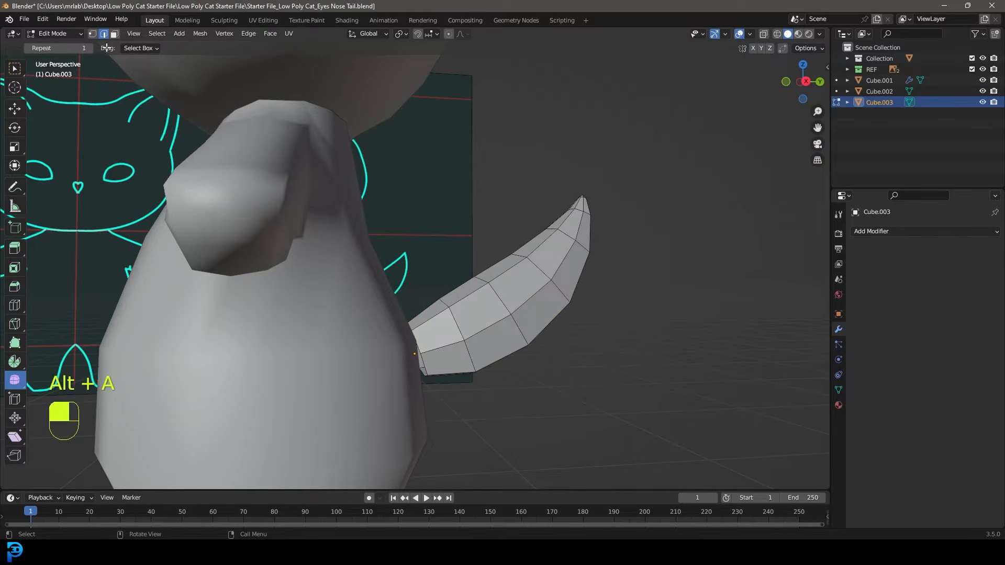
key(KP_3)
key(z)
click(262, 227)
drag(394, 417, 428, 304)
scroll(424, 348, up, 1)
key(g)
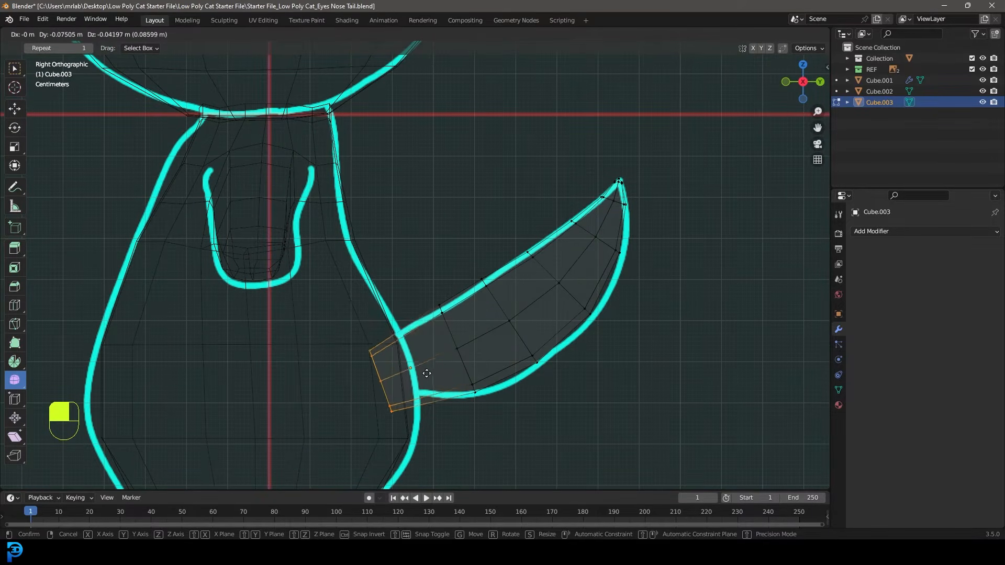
click(426, 364)
Switch to editing the cat's body in solid shading and add a centred horizontal loop cut level with the tail's base
scroll(430, 387, down, 4)
shift+middle_drag(420, 382, 433, 366)
scroll(450, 361, up, 2)
key(Tab)
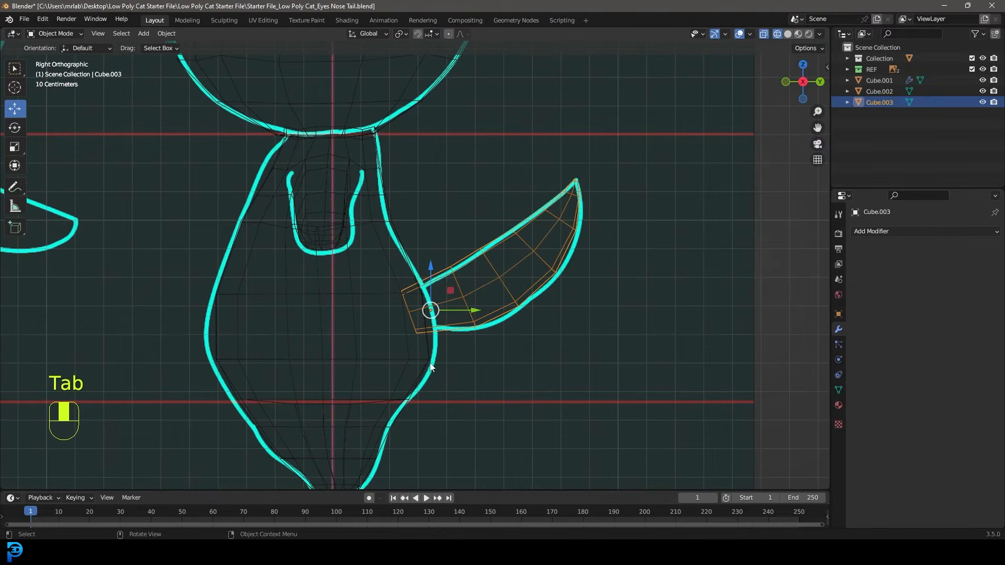
click(432, 367)
key(z)
click(473, 359)
key(Tab)
scroll(453, 346, up, 2)
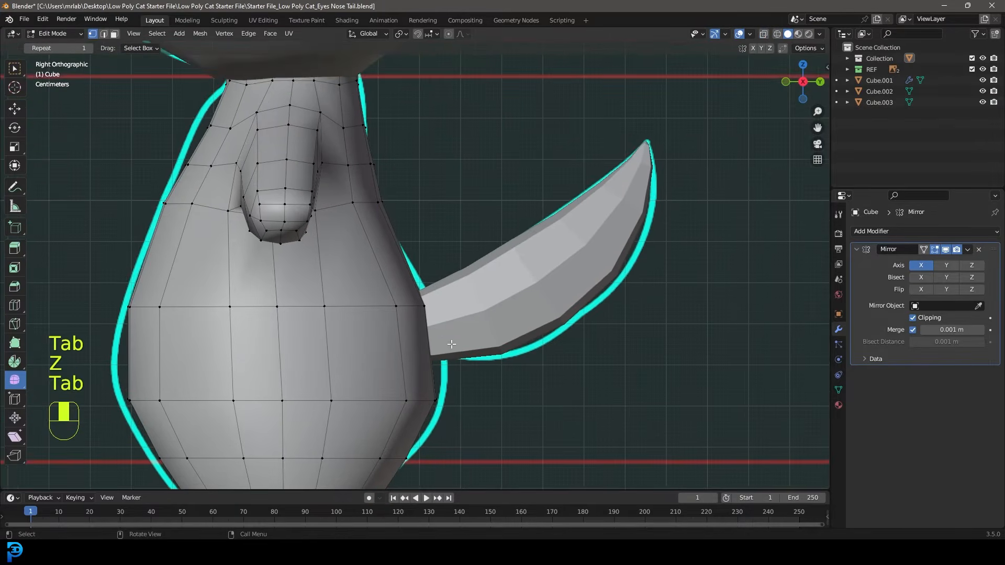
shift+middle_drag(406, 343, 437, 307)
key(ctrl+r)
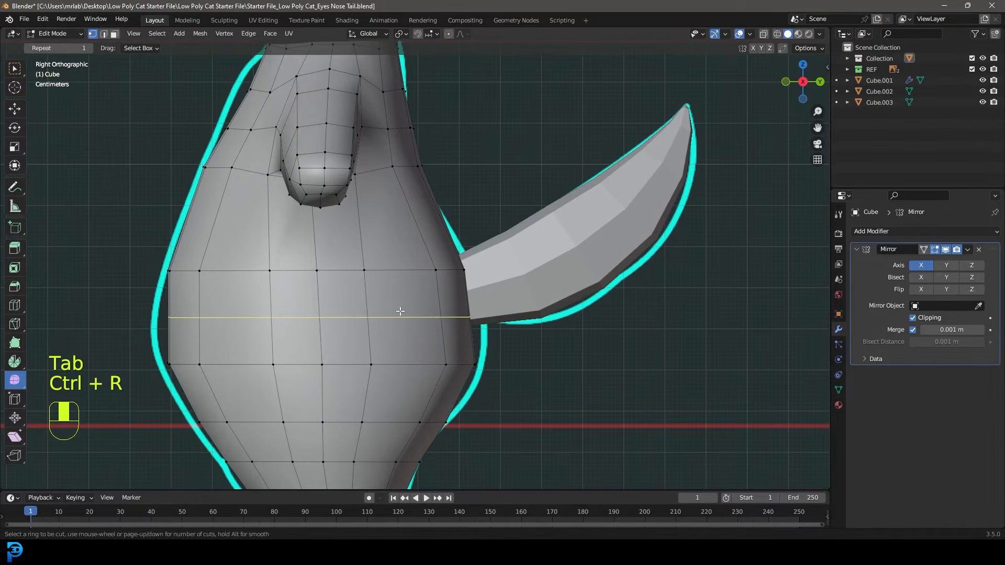
click(376, 314)
click(377, 314)
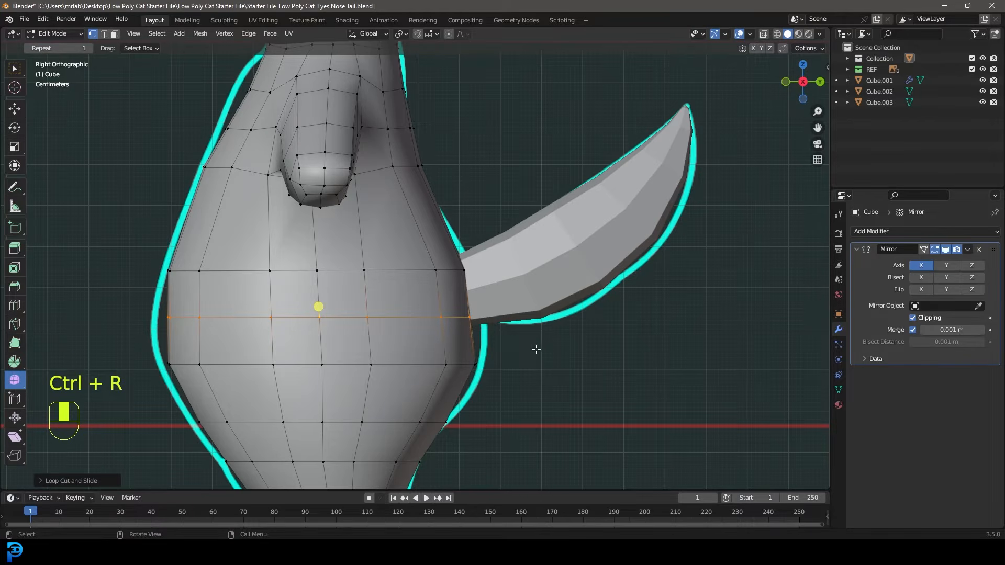
In wireframe, move the new loop's back and front vertices outward about 0.03 m each to match the body outline
key(z)
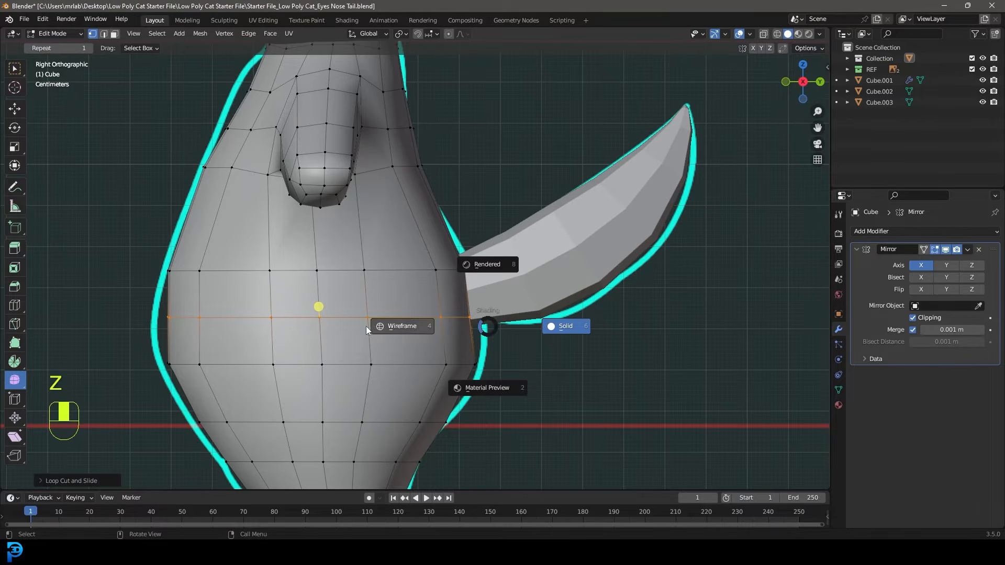
click(411, 330)
drag(497, 329, 476, 313)
key(g)
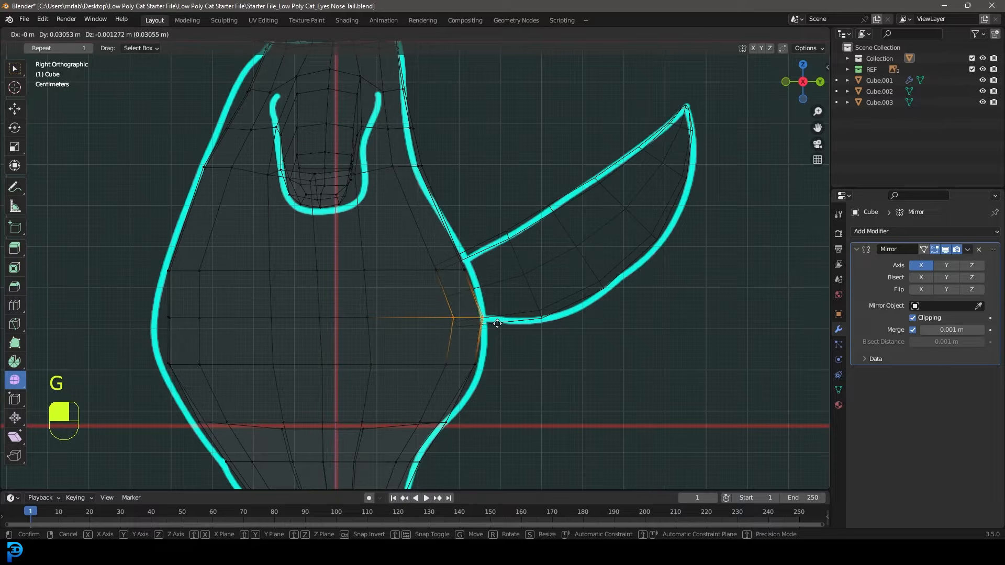
key(g)
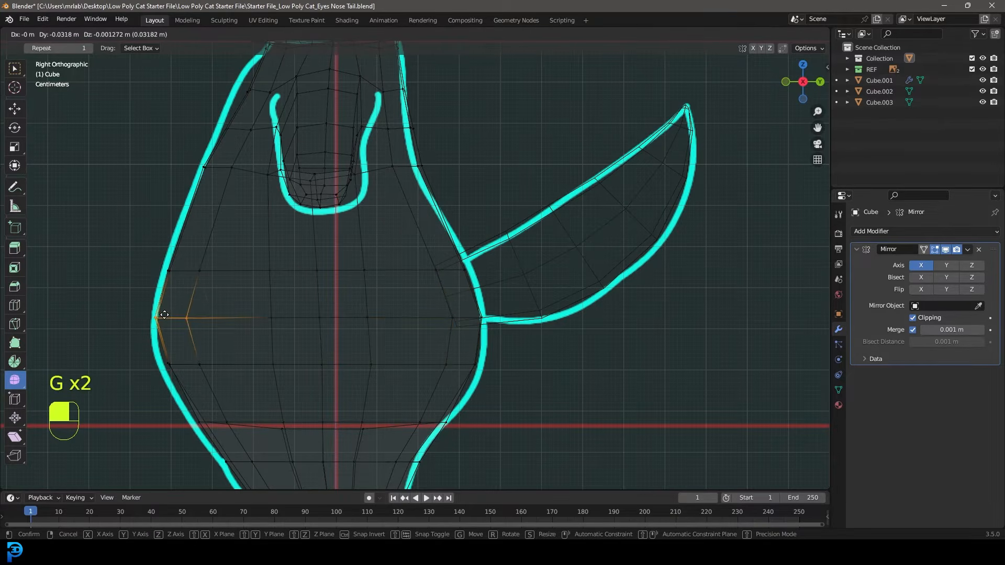
click(164, 316)
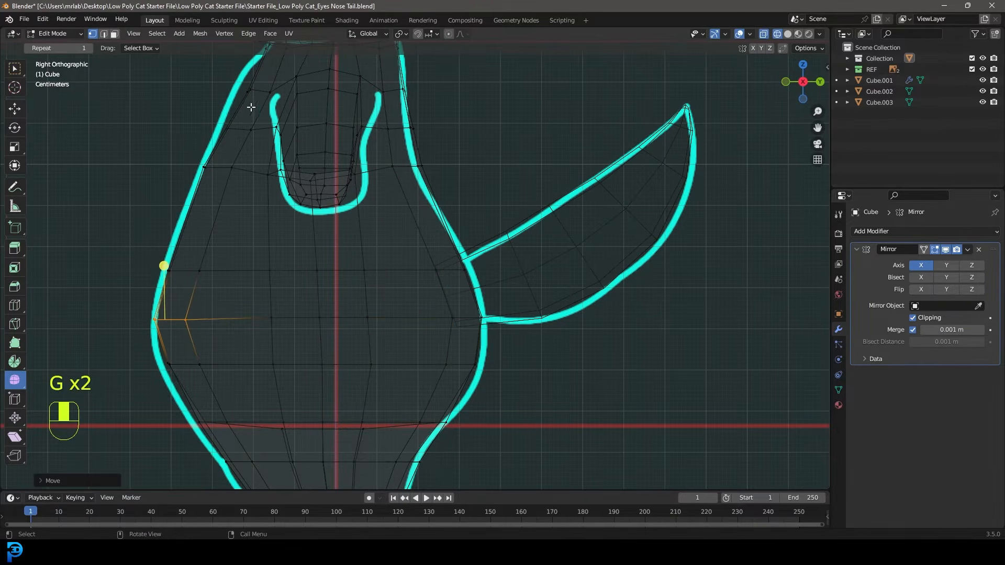
With proportional editing at a size of about 0.32 m, move the body's lower front vertex outward onto the side reference outline
click(185, 411)
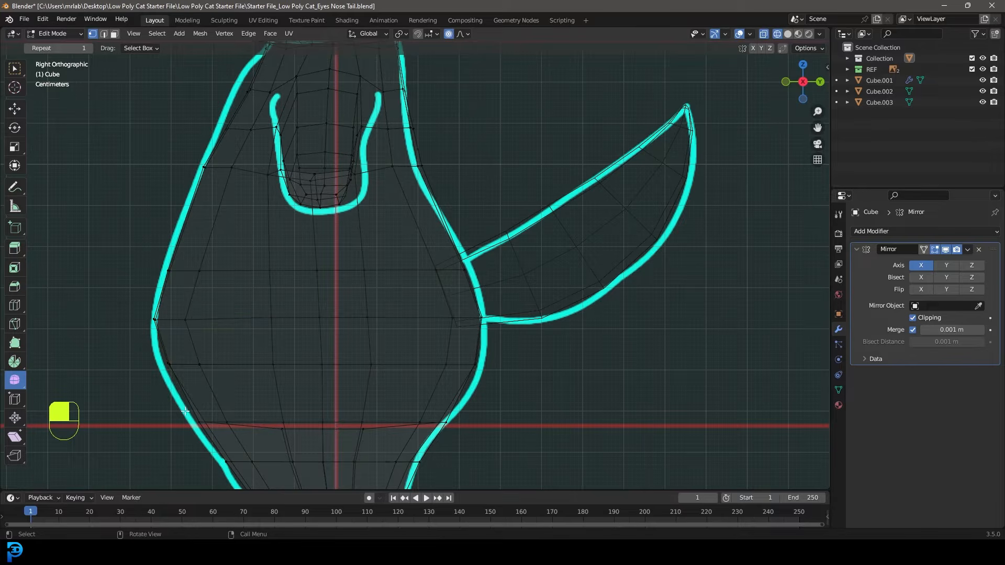
click(194, 424)
key(g)
scroll(209, 435, down, 10)
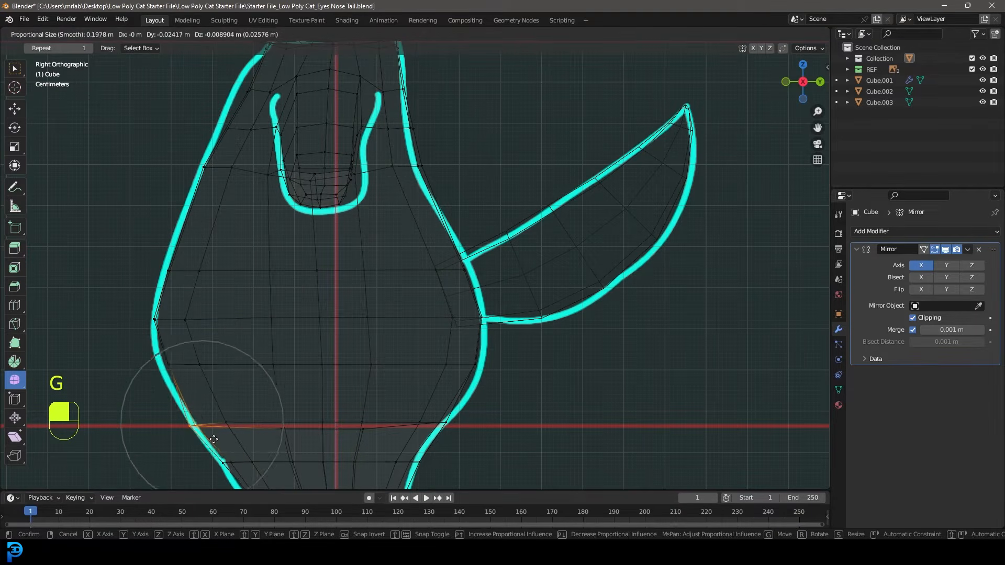
scroll(212, 437, down, 3)
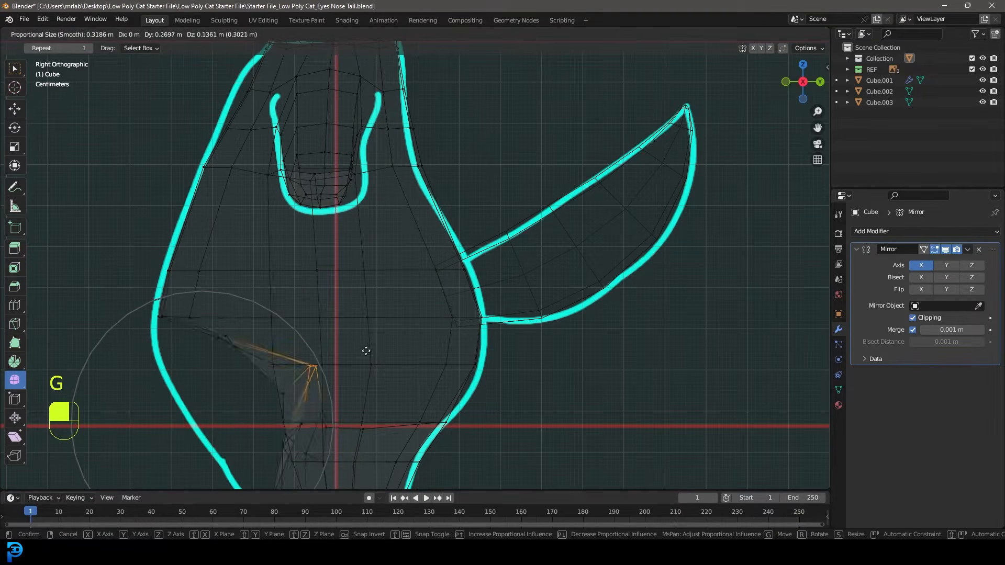
click(216, 442)
Switch to solid shading and move the back vertex just below the tail's base outward to the reference outline with proportional editing
scroll(216, 441, down, 4)
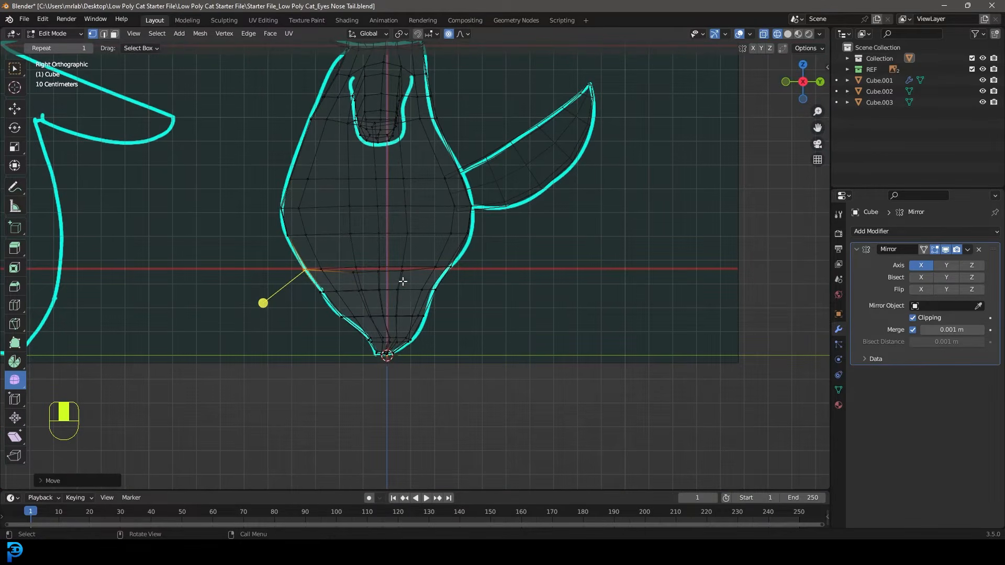
shift+middle_drag(482, 234, 469, 267)
key(z)
click(550, 268)
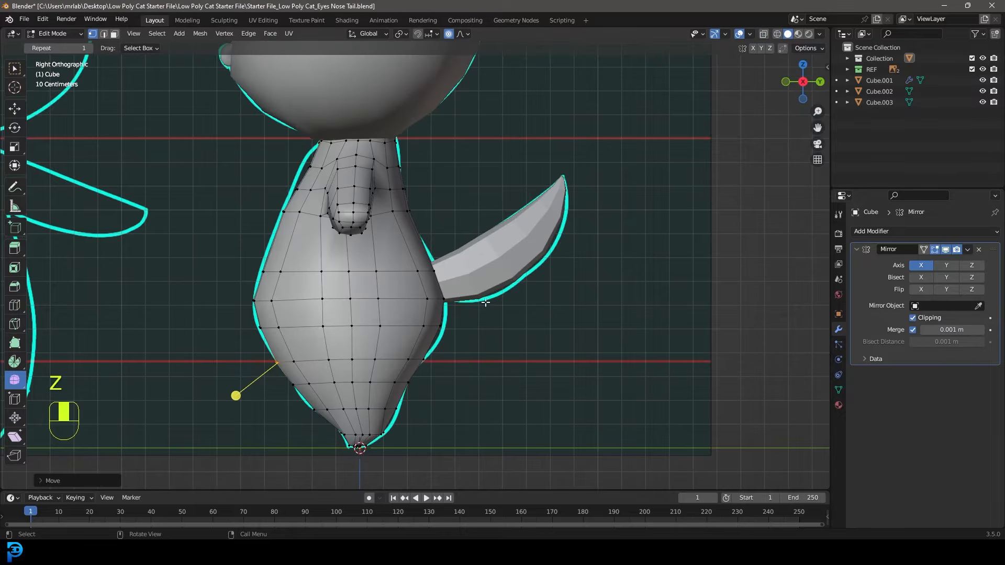
key(z)
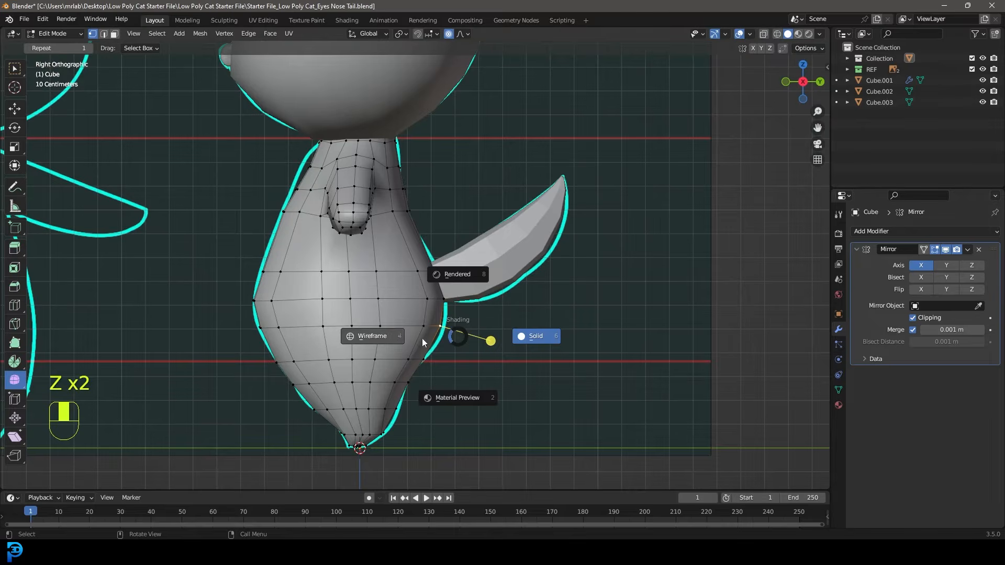
key(g)
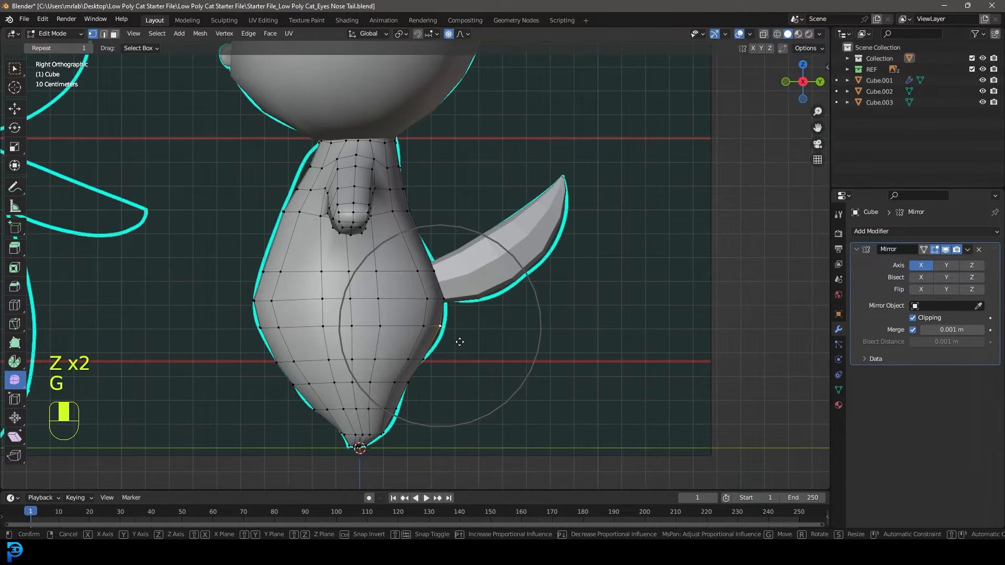
click(464, 341)
Move the upper chest vertex below the neck about 0.04 m outward with proportional editing, and finish editing the body mesh
click(309, 168)
key(g)
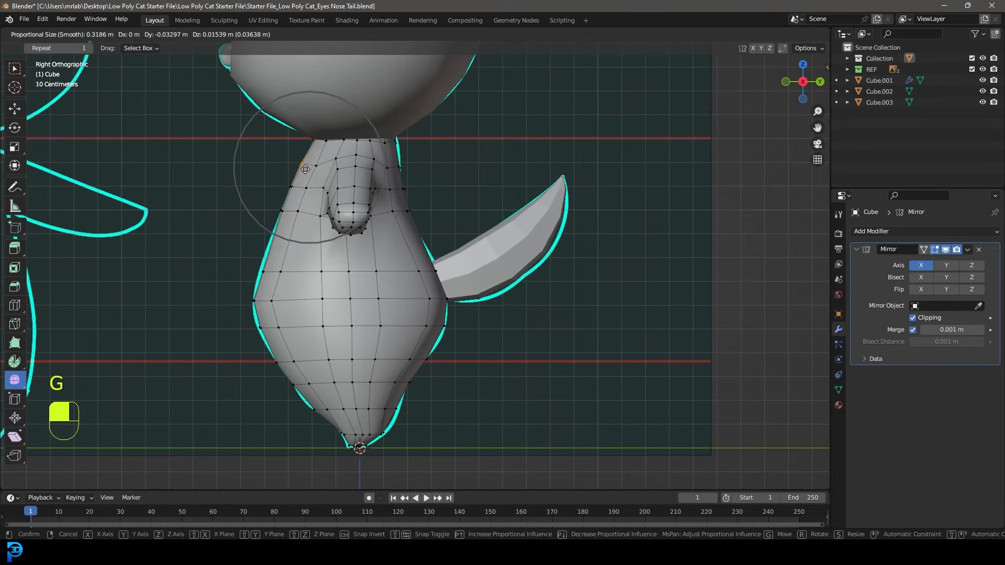
click(305, 169)
key(Tab)
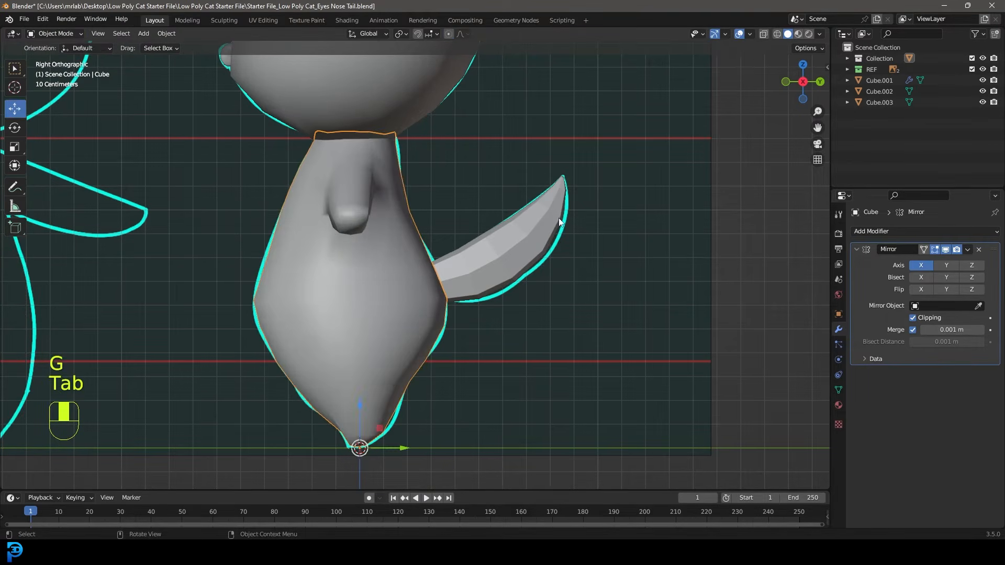
Select the tail object, apply smooth shading to it, and deselect everything
scroll(480, 229, down, 3)
middle_drag(622, 230, 488, 277)
scroll(487, 278, up, 2)
click(494, 266)
middle_drag(398, 264, 627, 257)
right_click(497, 227)
click(497, 227)
scroll(524, 233, down, 4)
key(alt+a)
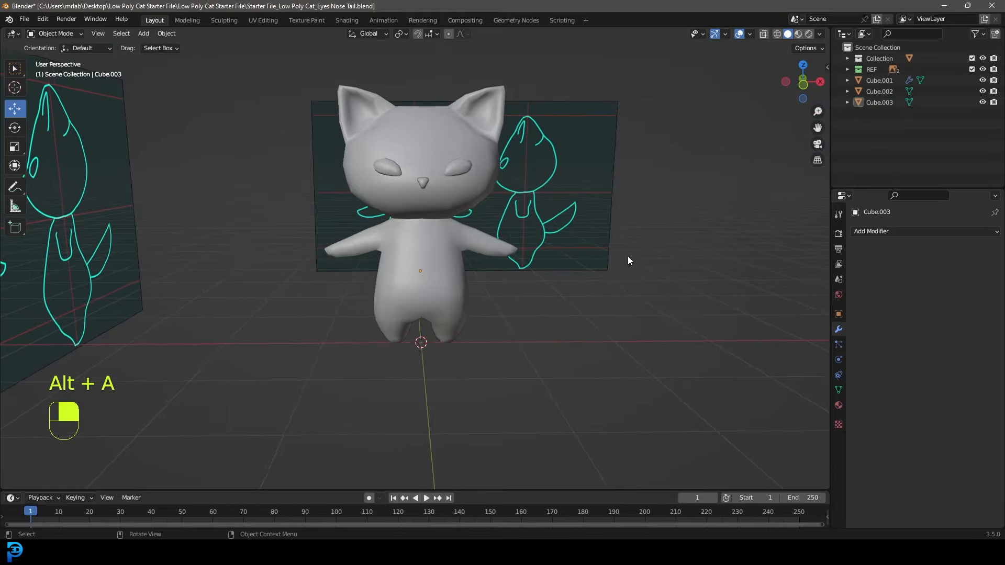
Save the cat model file from the front view
key(KP_1)
key(ctrl+s)
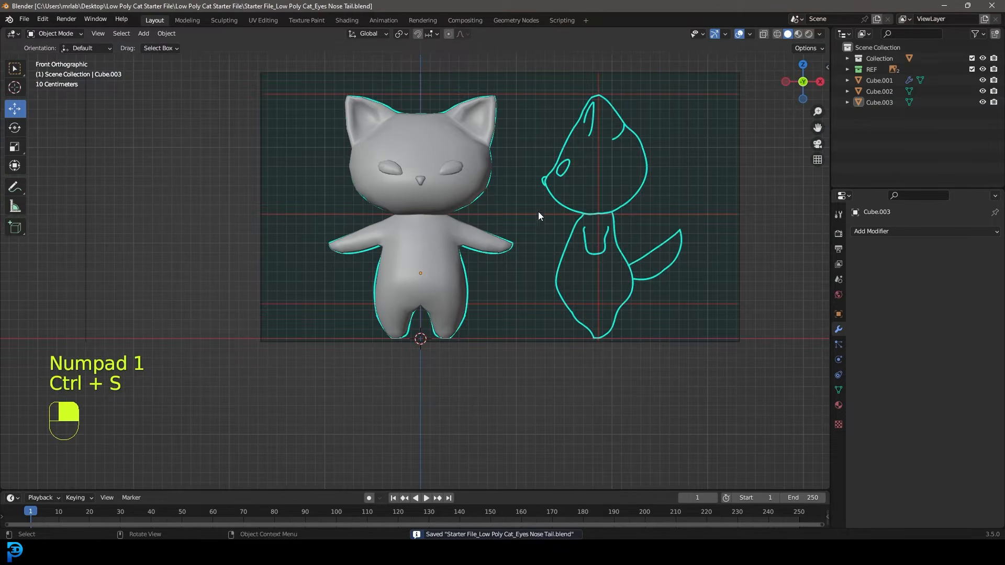
shift+middle_drag(516, 176, 533, 255)
key(ctrl+s)
key(ctrl+s)
key(ctrl+s)
middle_drag(551, 249, 523, 247)
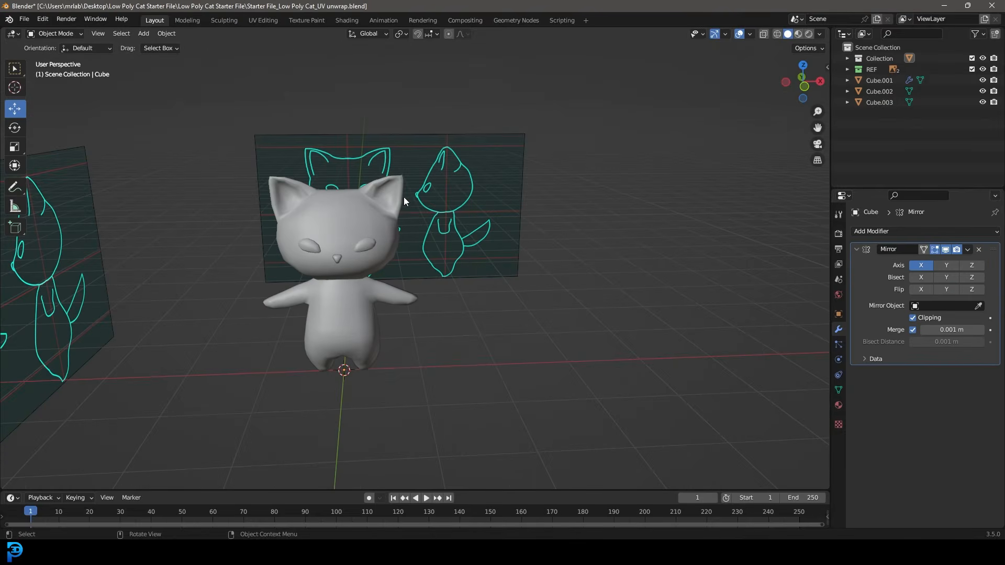
Select the cat's head and body together and inspect both half-meshes in Edit Mode
middle_drag(410, 212, 373, 210)
scroll(374, 208, up, 3)
middle_drag(253, 129, 286, 134)
click(297, 138)
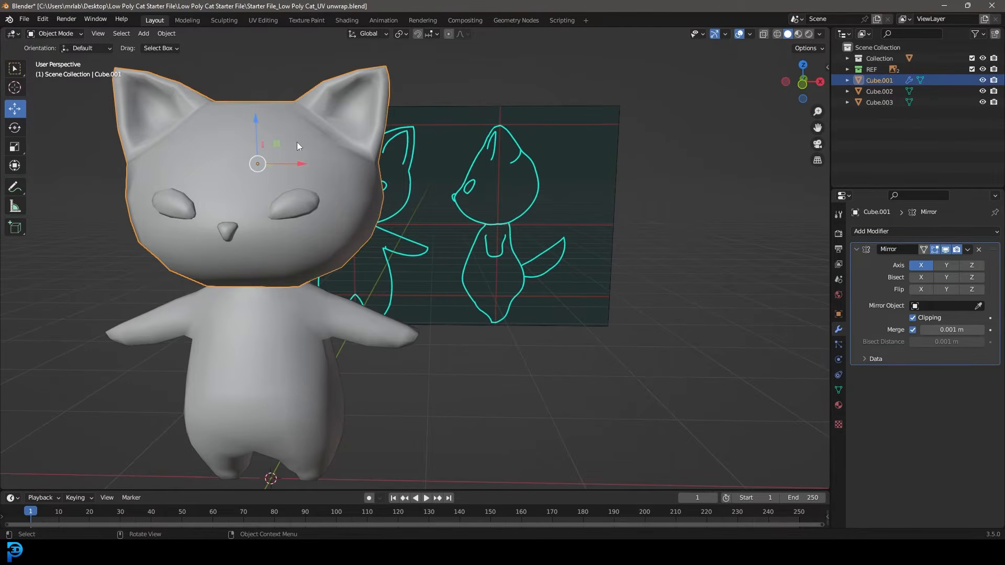
scroll(310, 199, down, 1)
click(318, 317)
key(Tab)
middle_drag(328, 237, 286, 126)
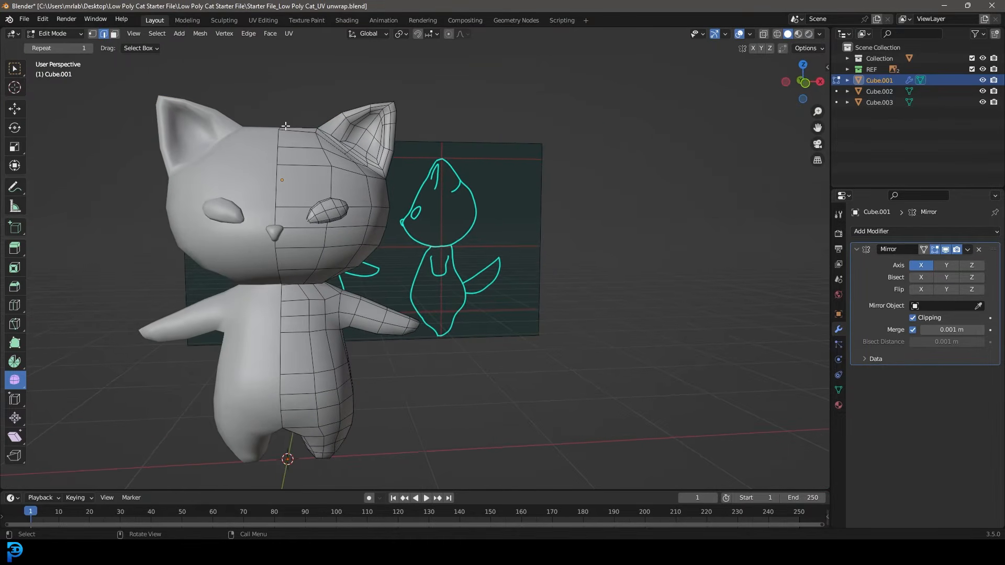
key(Tab)
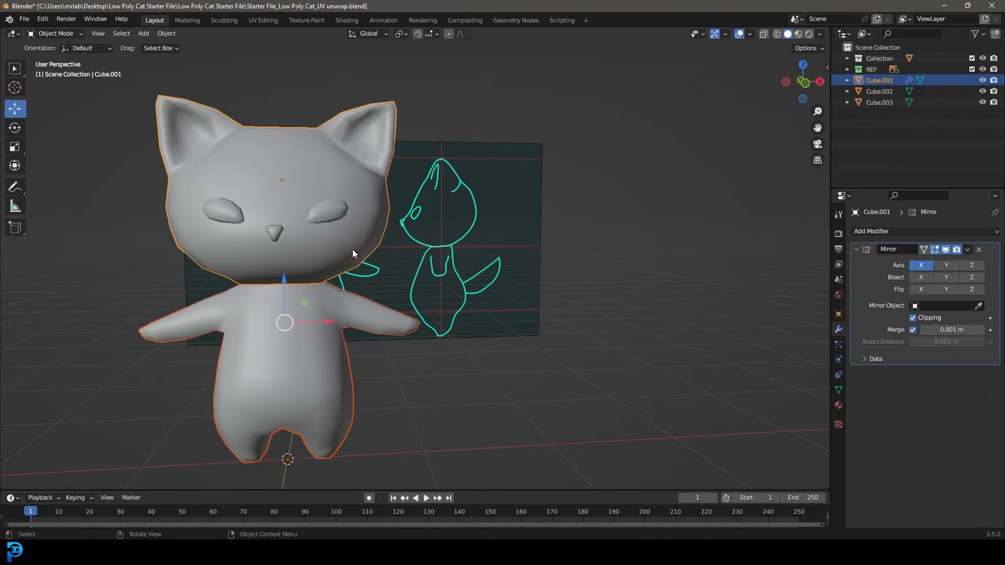
Join the head to the body as one object, with the body as the active object
middle_drag(352, 249, 351, 197)
click(337, 171)
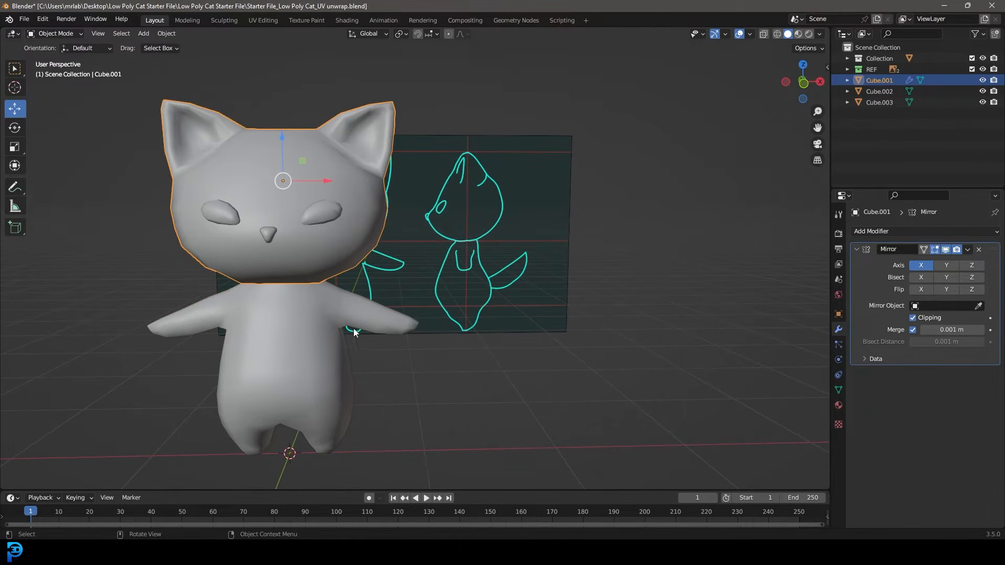
click(339, 306)
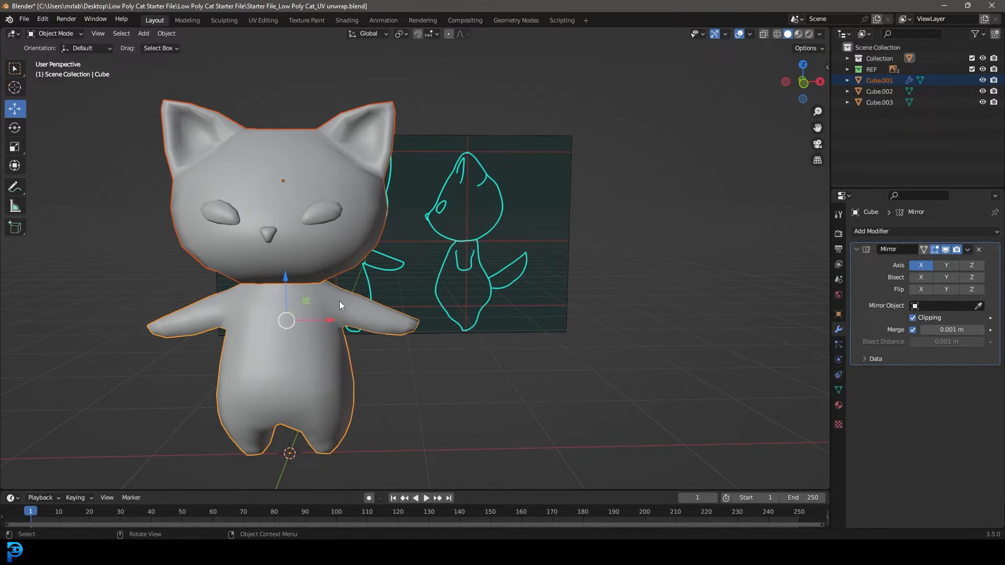
key(ctrl+j)
key(g)
right_click(363, 246)
key(Tab)
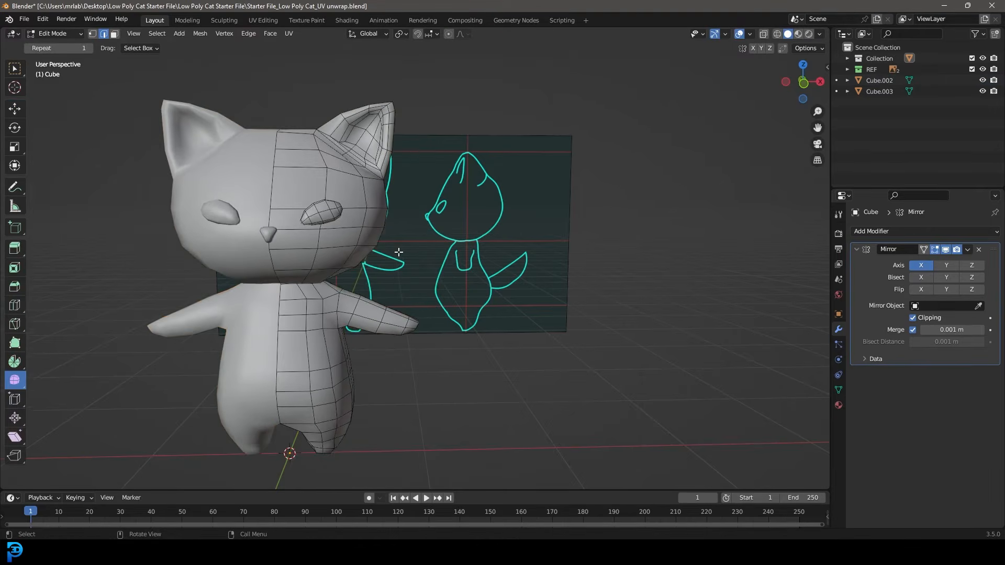
middle_drag(363, 246, 422, 249)
key(Tab)
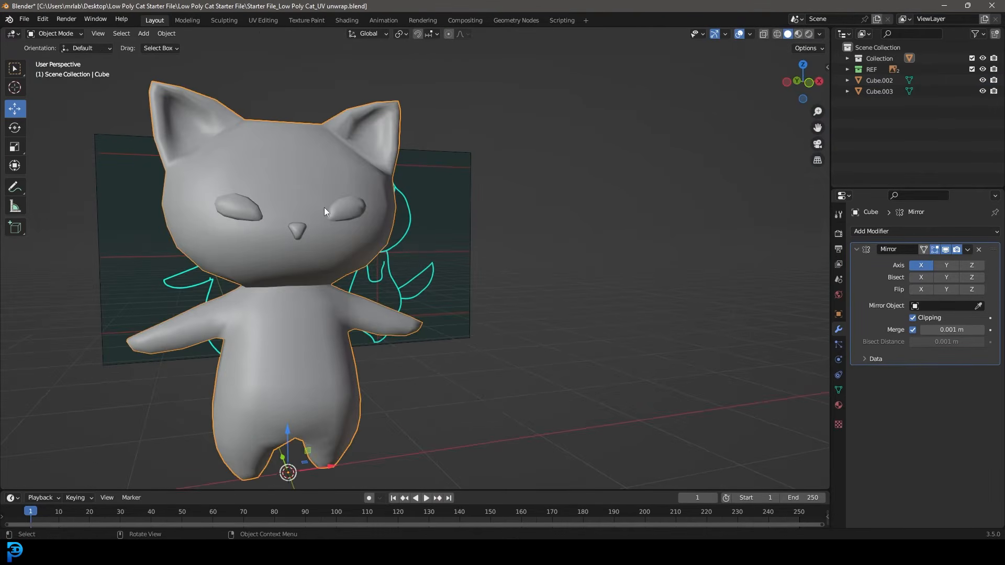
Put the nose object into Edit Mode with vertex selection, in front view with wireframe shading
click(270, 247)
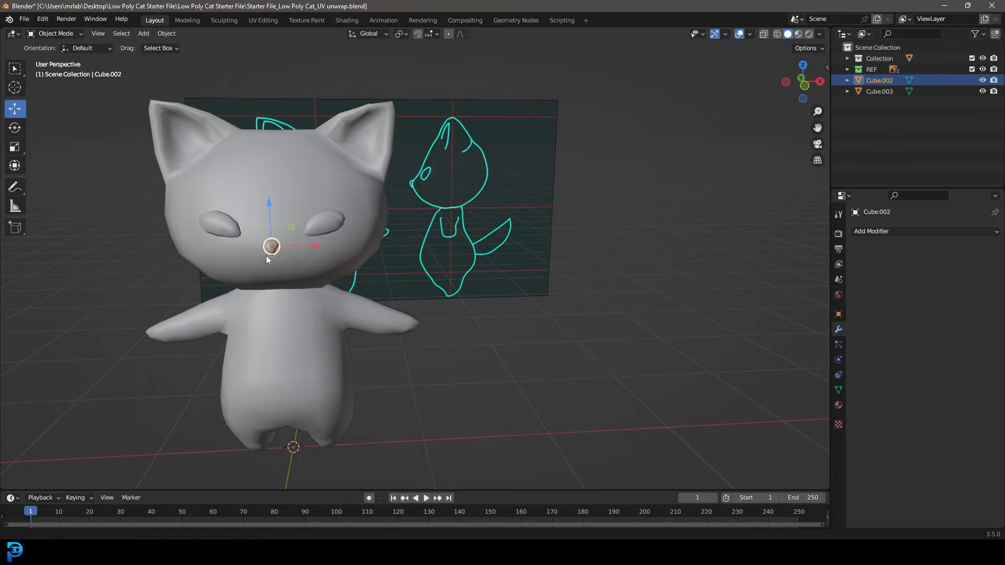
scroll(266, 256, up, 5)
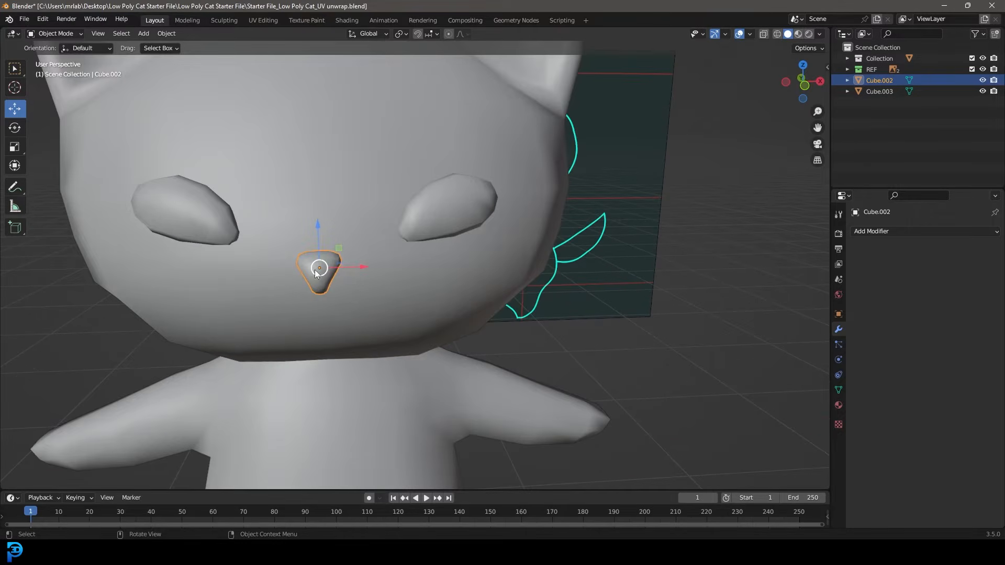
click(50, 36)
click(52, 56)
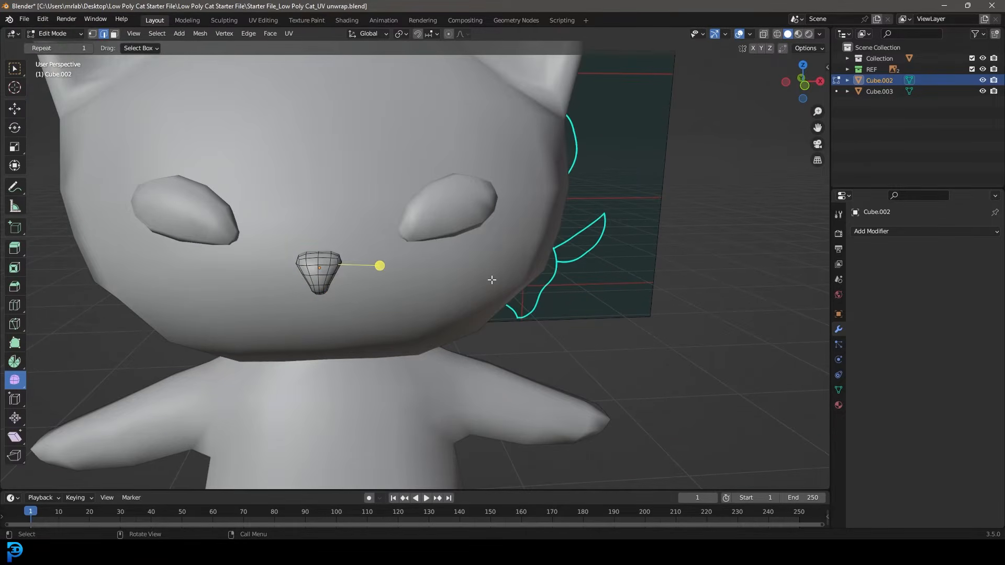
key(KP_1)
click(92, 33)
scroll(366, 215, up, 4)
key(z)
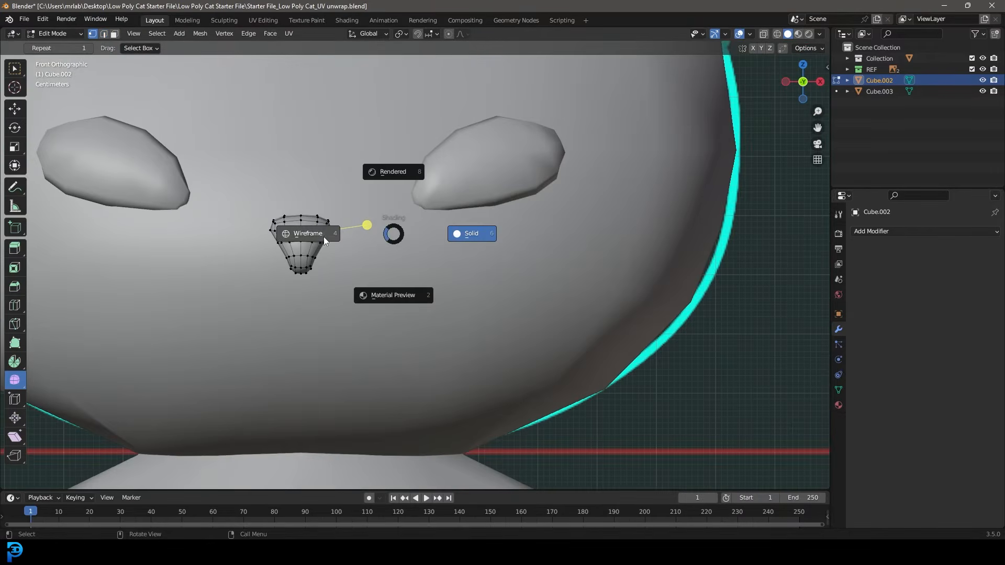
click(308, 233)
Delete the nose's vertices left of the centre line and return to solid shading
drag(246, 345, 294, 154)
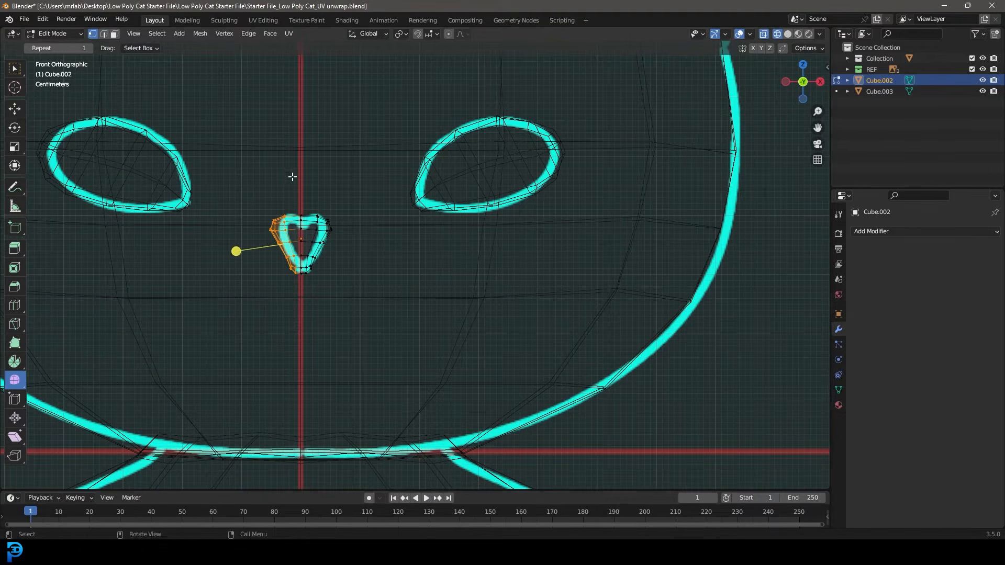
shift+middle_drag(294, 155, 462, 219)
scroll(464, 269, up, 4)
shift+middle_drag(564, 345, 482, 277)
key(x)
click(461, 274)
key(z)
click(570, 274)
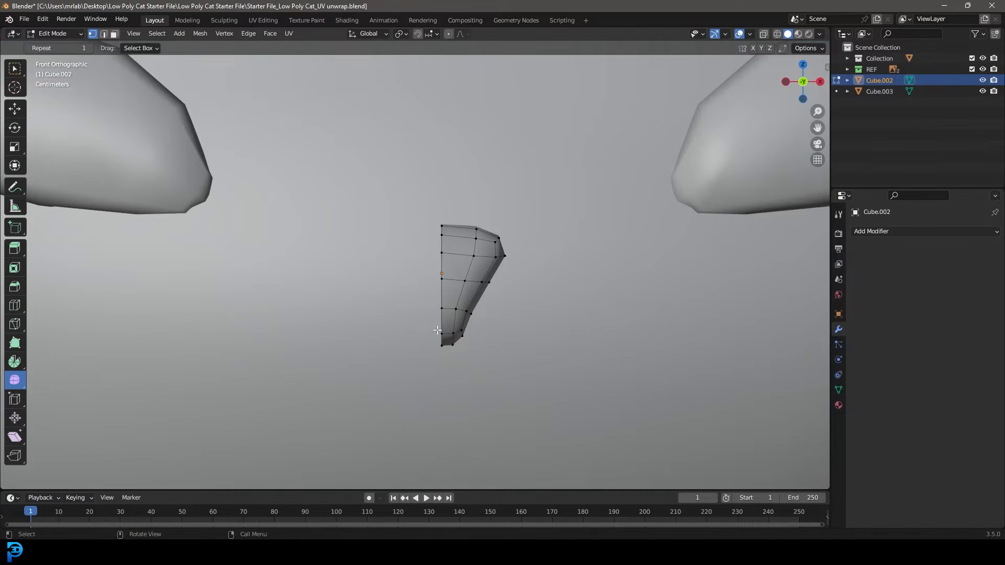
Add a Mirror modifier on the X axis to the nose, enable Clipping, and return to Object Mode
click(874, 231)
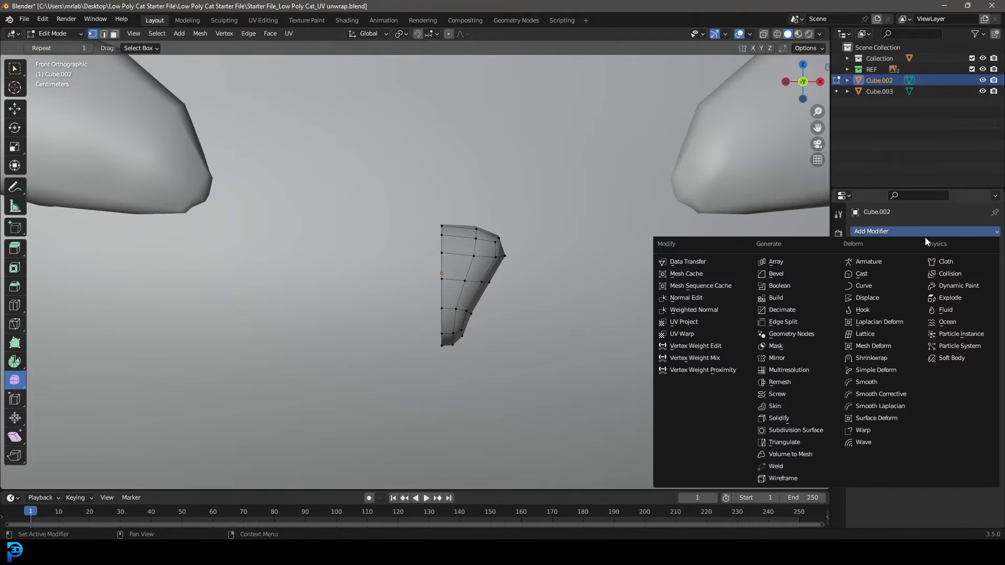
click(808, 356)
click(913, 318)
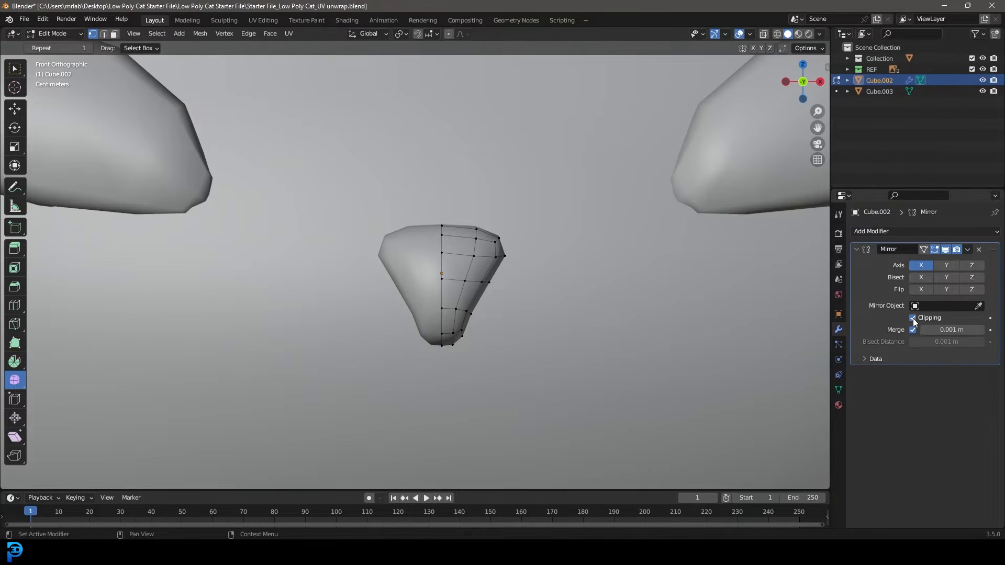
scroll(469, 255, down, 5)
key(Tab)
scroll(469, 255, down, 3)
shift+middle_drag(460, 310, 456, 268)
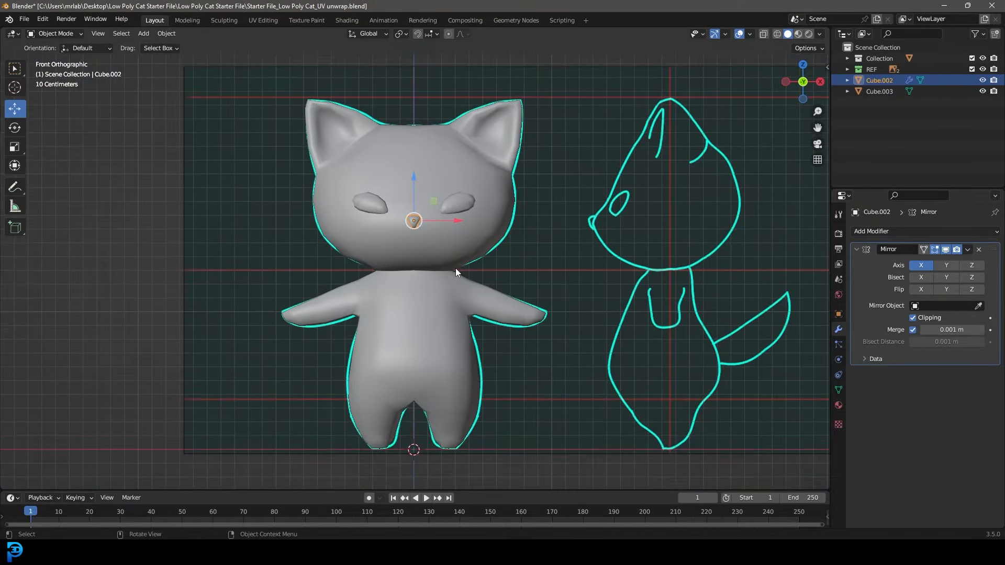
Join the nose to the cat's head and body object, keeping the cat as the active object
scroll(455, 268, up, 2)
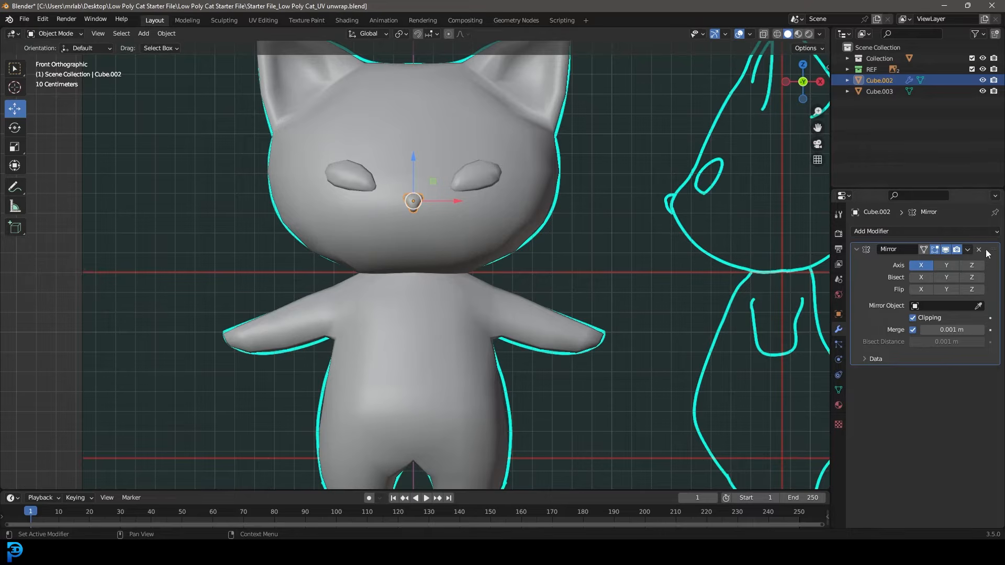
shift+middle_drag(495, 175, 492, 267)
scroll(498, 274, up, 3)
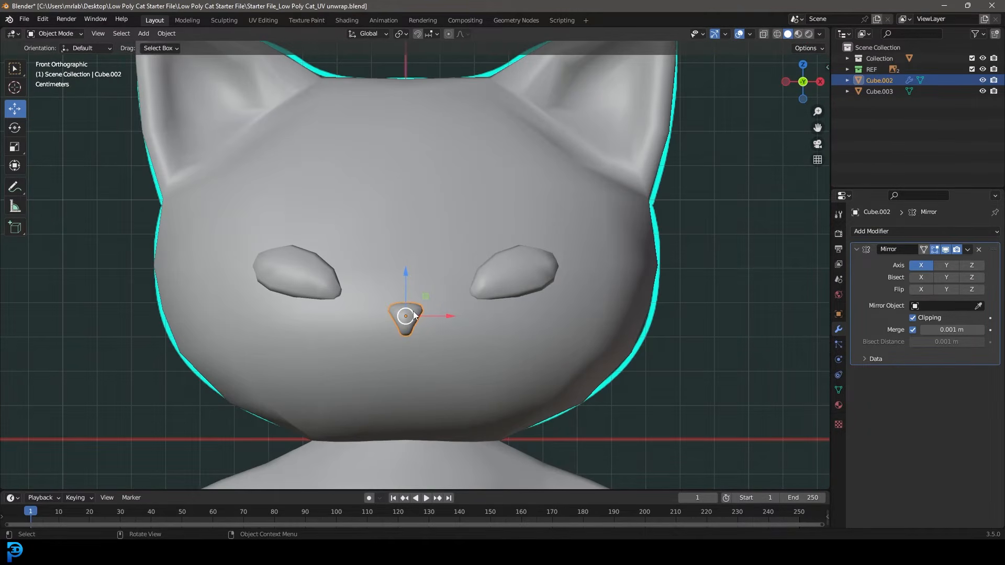
shift+click(554, 189)
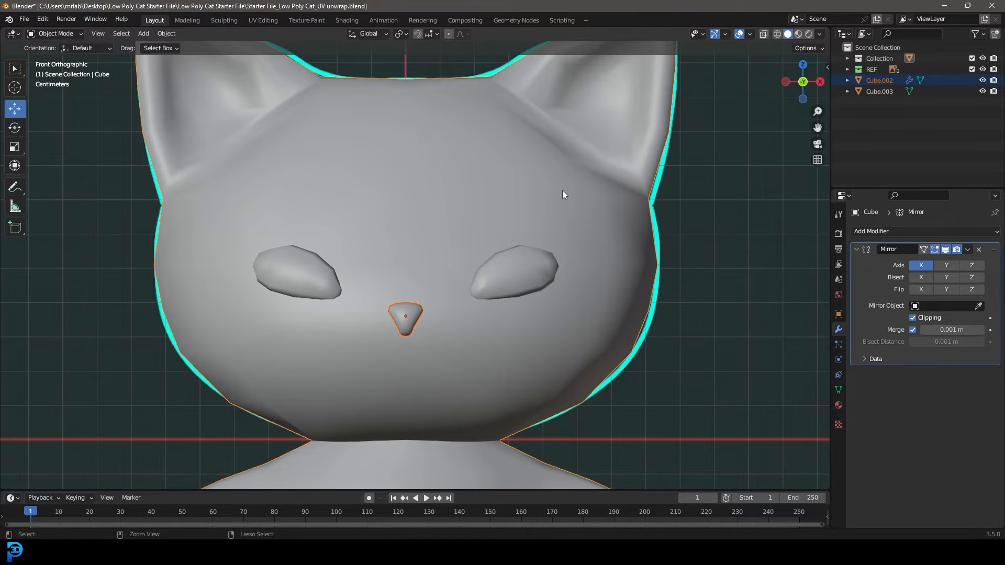
key(ctrl+j)
key(Tab)
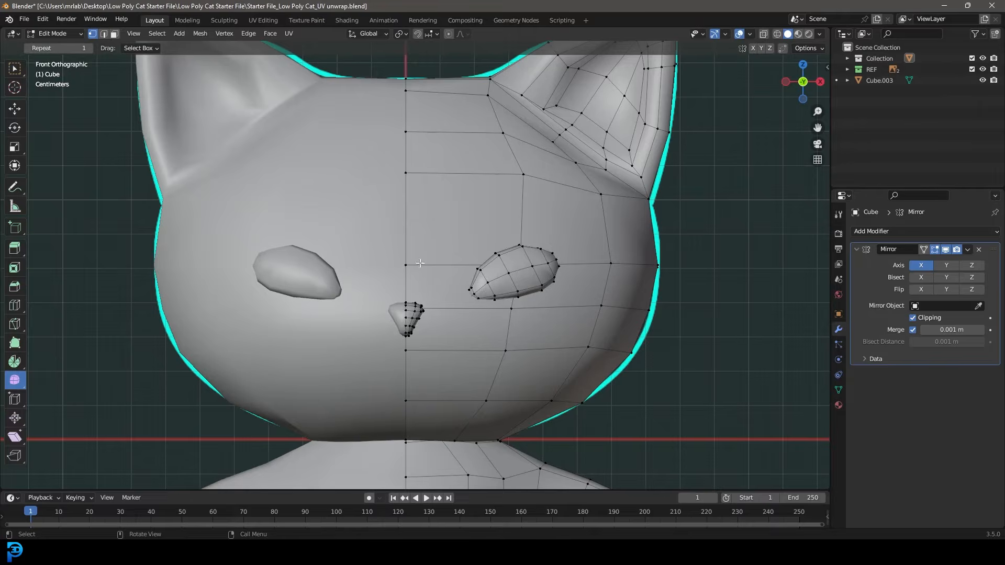
scroll(409, 358, down, 3)
key(Tab)
scroll(422, 325, down, 2)
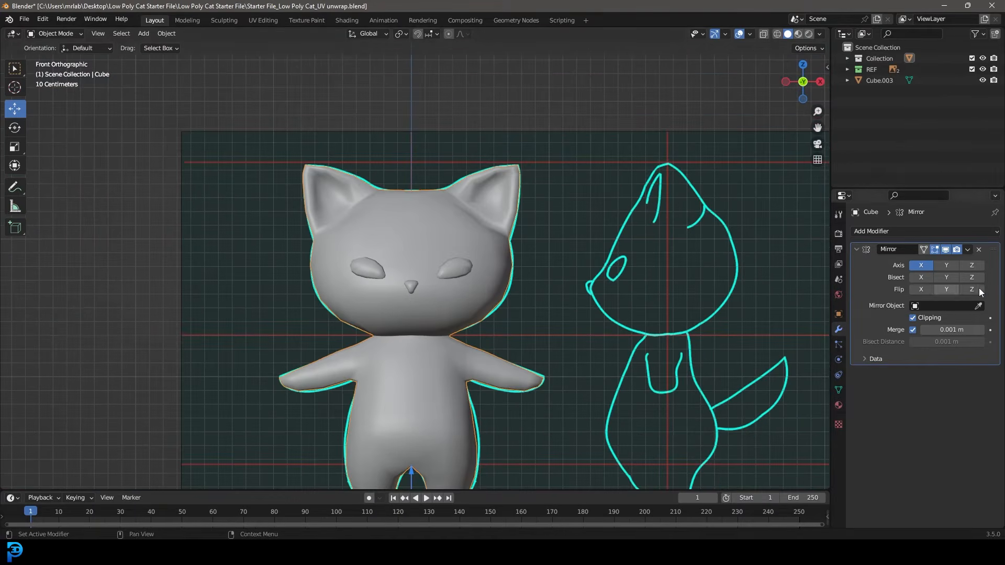
Put the tail object into Edit Mode in front view with wireframe shading
middle_drag(548, 292, 409, 236)
scroll(440, 308, up, 4)
click(493, 332)
mouse_move(431, 309)
middle_down()
mouse_move(417, 358)
mouse_move(436, 294)
middle_up()
key(Tab)
key(KP_1)
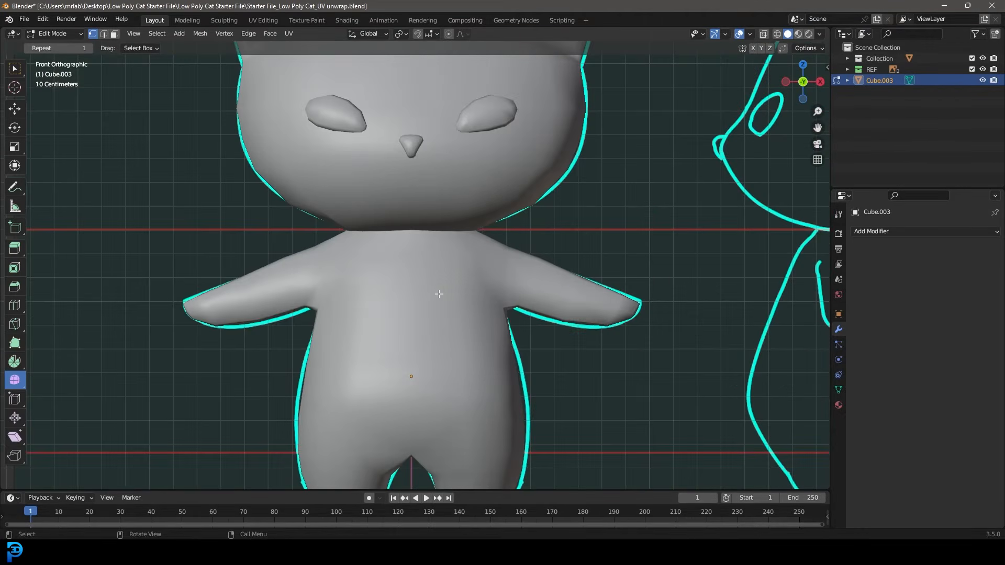
key(z)
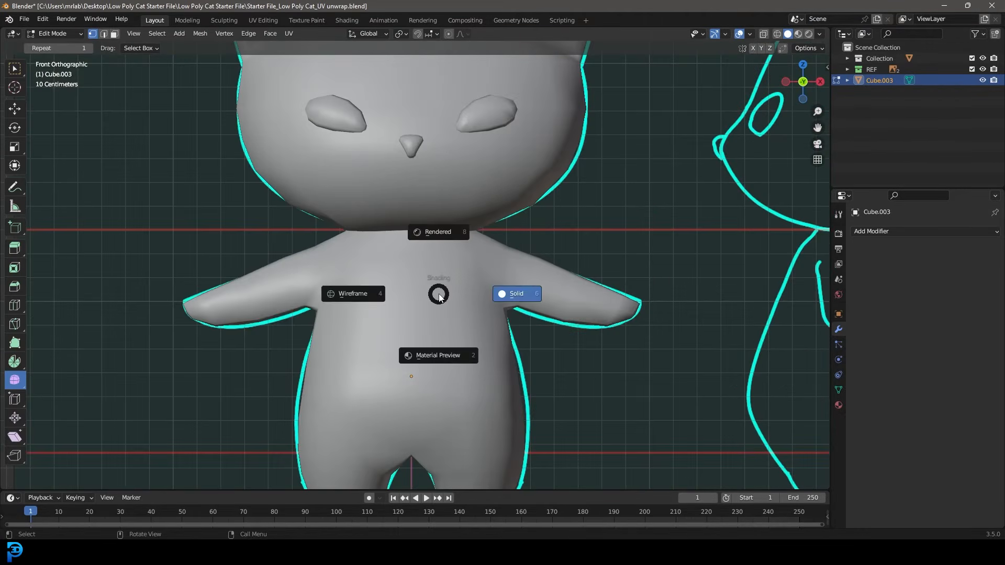
click(353, 294)
Delete the tail's vertices left of the centre line and select all of the remaining half
scroll(448, 370, up, 2)
drag(334, 442, 410, 131)
scroll(424, 303, up, 3)
shift+middle_drag(452, 349, 465, 255)
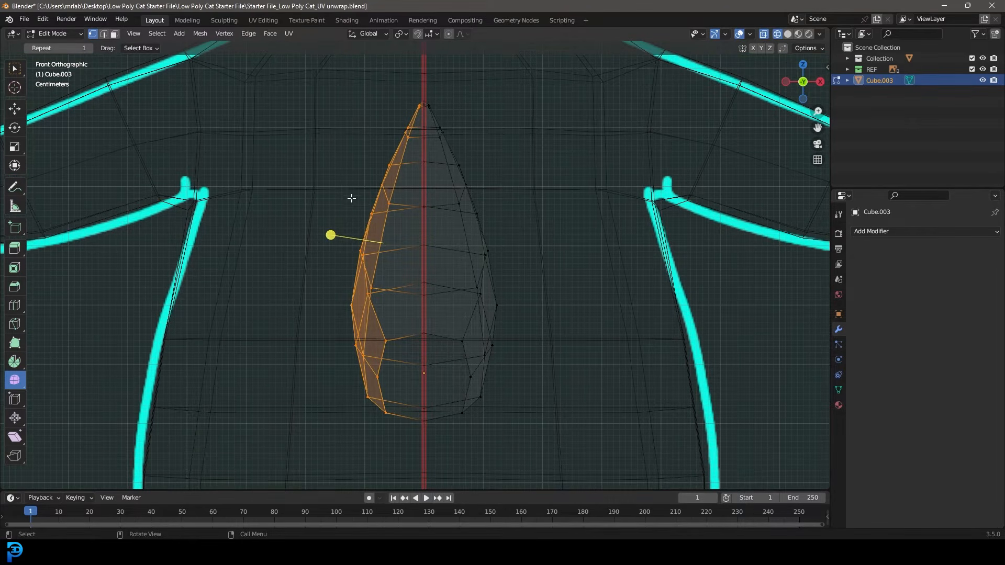
key(x)
click(316, 193)
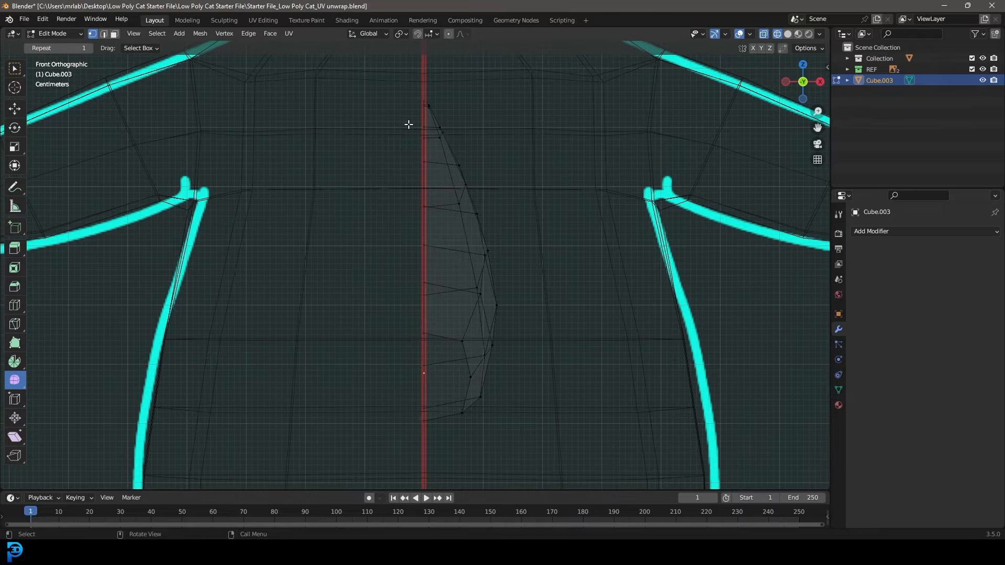
key(a)
scroll(542, 385, down, 4)
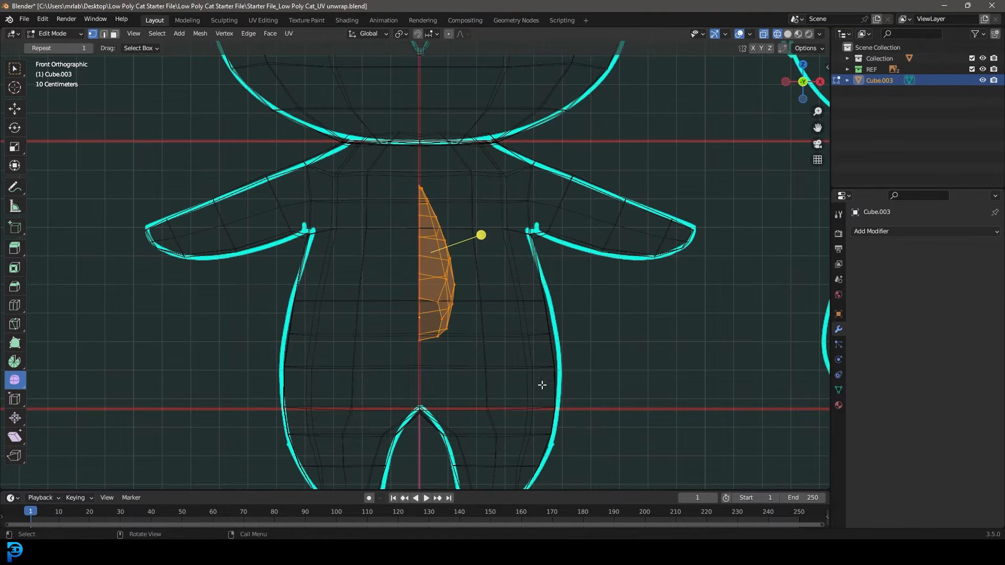
Leave Edit Mode on the tail and switch the viewport back to solid shading
mouse_move(528, 251)
middle_down()
mouse_move(467, 271)
mouse_move(453, 287)
middle_up()
key(Tab)
scroll(470, 271, down, 4)
key(z)
click(523, 288)
mouse_move(522, 288)
middle_down()
mouse_move(437, 287)
mouse_move(432, 295)
mouse_move(423, 281)
middle_up()
Join the tail to the cat's body object so the body's Mirror modifier applies to it, and enter Edit Mode
shift+click(361, 246)
key(Tab)
key(Tab)
middle_drag(286, 283, 362, 302)
click(453, 280)
middle_drag(453, 280, 423, 215)
shift+click(350, 212)
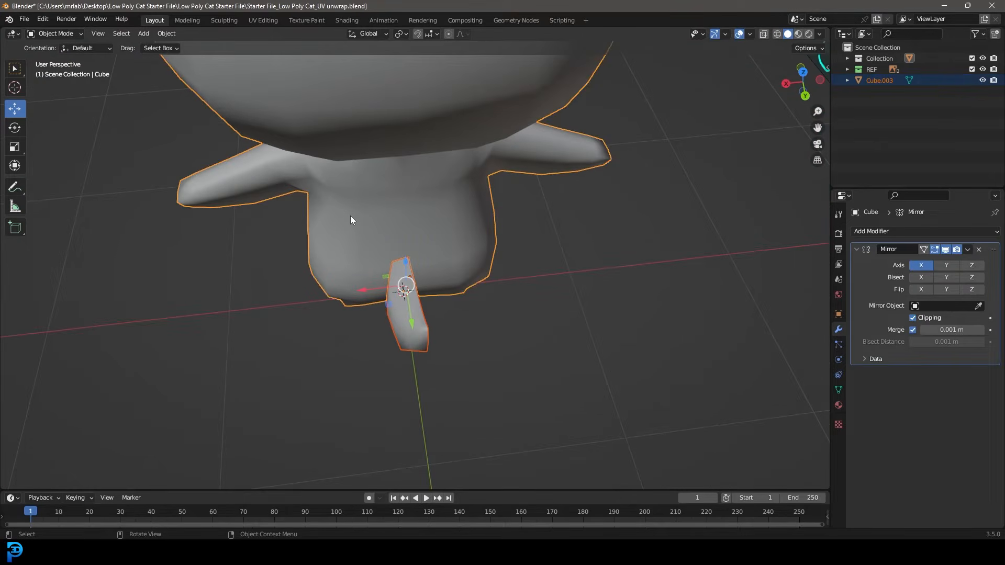
key(ctrl+j)
key(Tab)
middle_drag(466, 241, 542, 320)
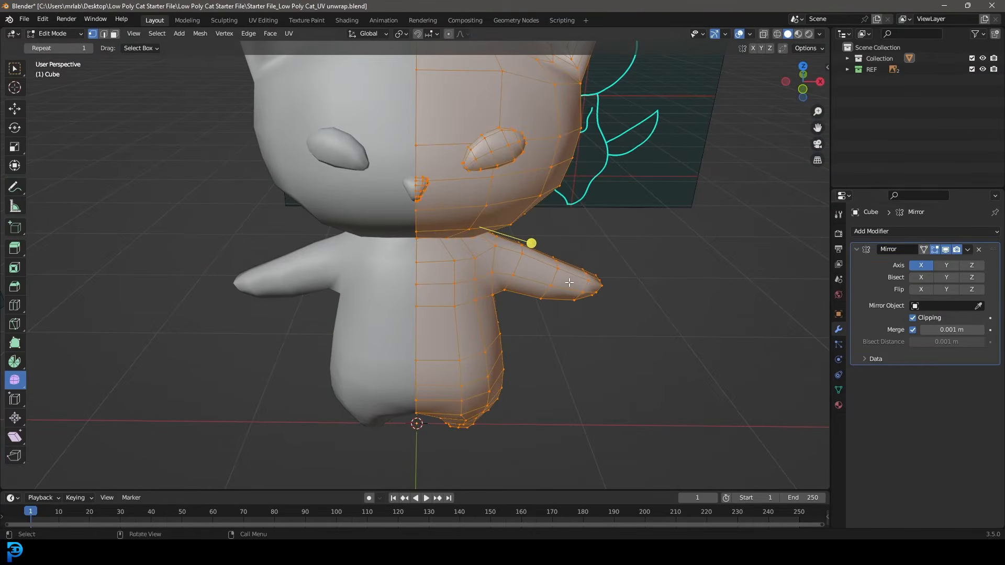
Temporarily turn off the Mirror modifier's viewport display to examine the inside of the half-mesh
click(945, 249)
middle_drag(588, 218, 456, 220)
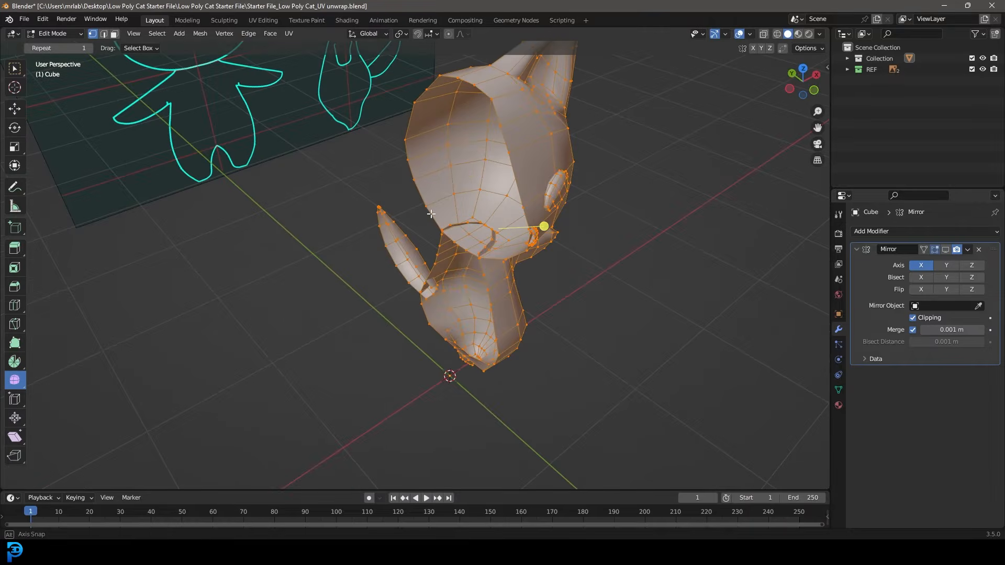
click(947, 248)
Recalculate the normals of the whole joined cat mesh and return to Object Mode
middle_drag(523, 251, 602, 282)
key(shift+n)
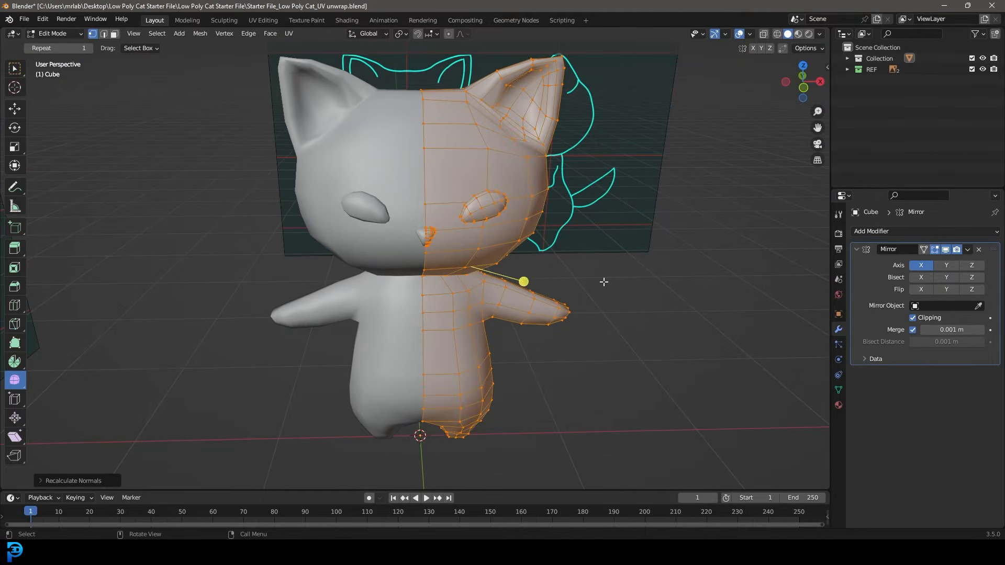
key(Tab)
scroll(508, 302, down, 2)
middle_drag(508, 302, 492, 287)
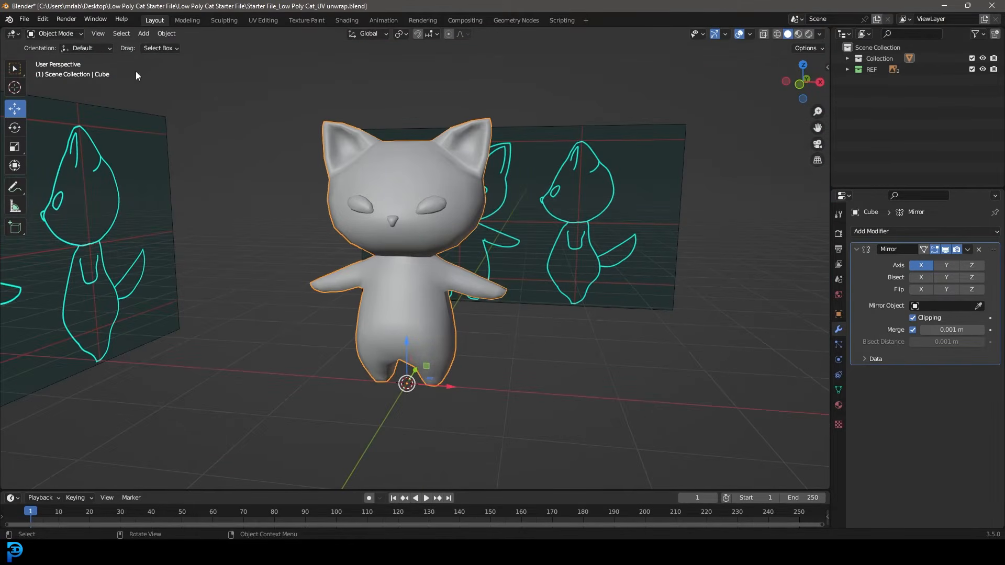
Switch to the UV Editing workspace with the joined cat mesh in Edit Mode
click(264, 20)
scroll(649, 293, up, 6)
middle_drag(649, 293, 660, 308)
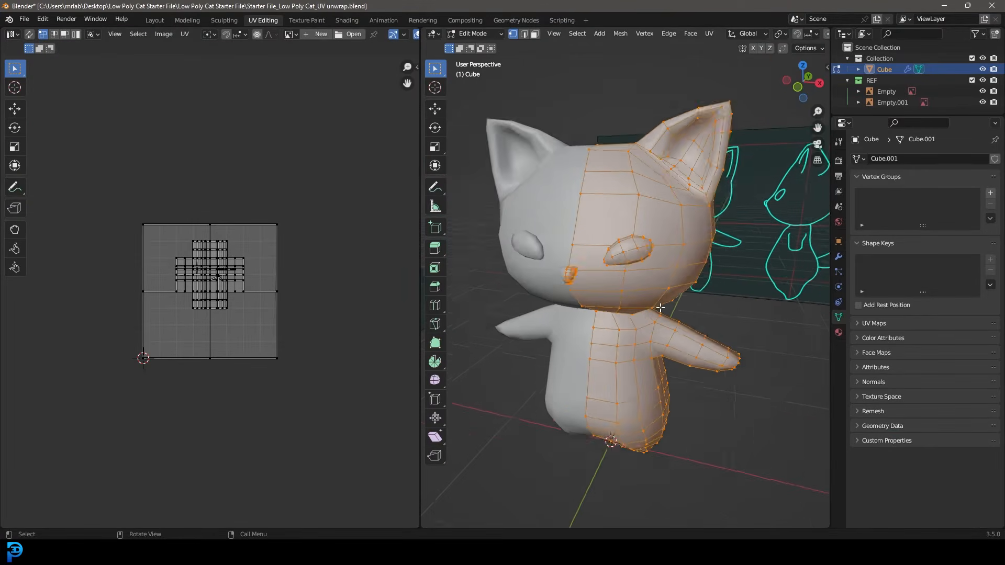
scroll(661, 308, up, 2)
click(476, 34)
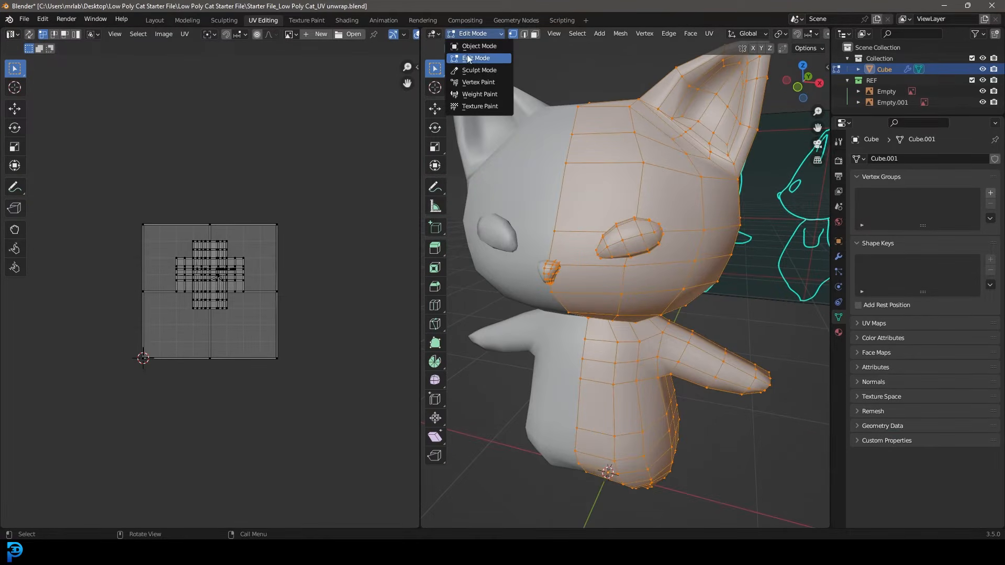
click(468, 58)
Check the UV mapping methods offered for the fully selected cat mesh
scroll(611, 278, down, 5)
scroll(638, 240, up, 5)
middle_drag(704, 242, 688, 261)
key(u)
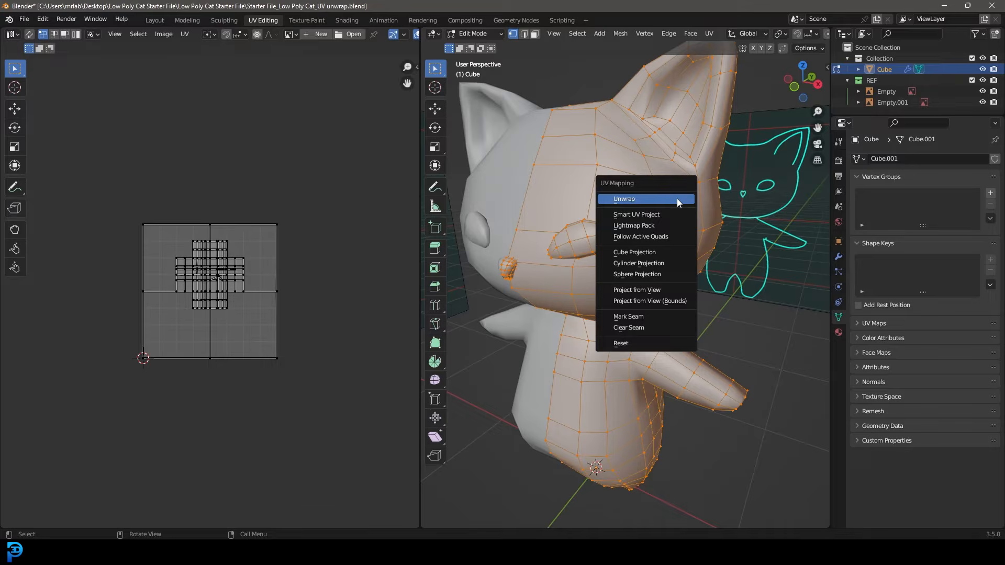
click(667, 199)
mouse_move(649, 327)
middle_down()
mouse_move(649, 297)
mouse_move(653, 308)
middle_up()
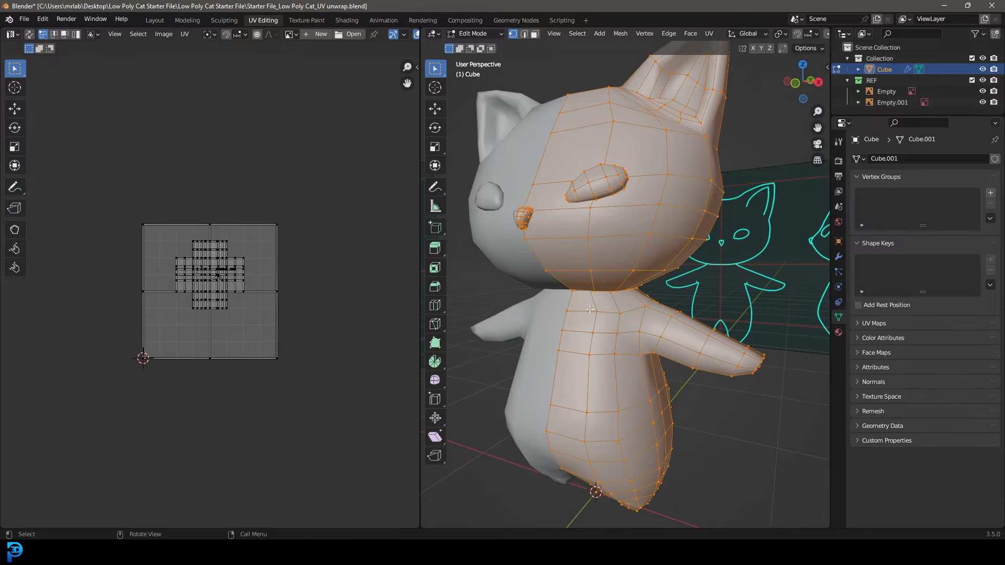
Switch to edge selection and deselect the whole cat mesh
click(524, 34)
scroll(628, 324, up, 2)
middle_drag(675, 355, 654, 314)
key(alt+a)
scroll(646, 366, down, 7)
scroll(608, 278, up, 5)
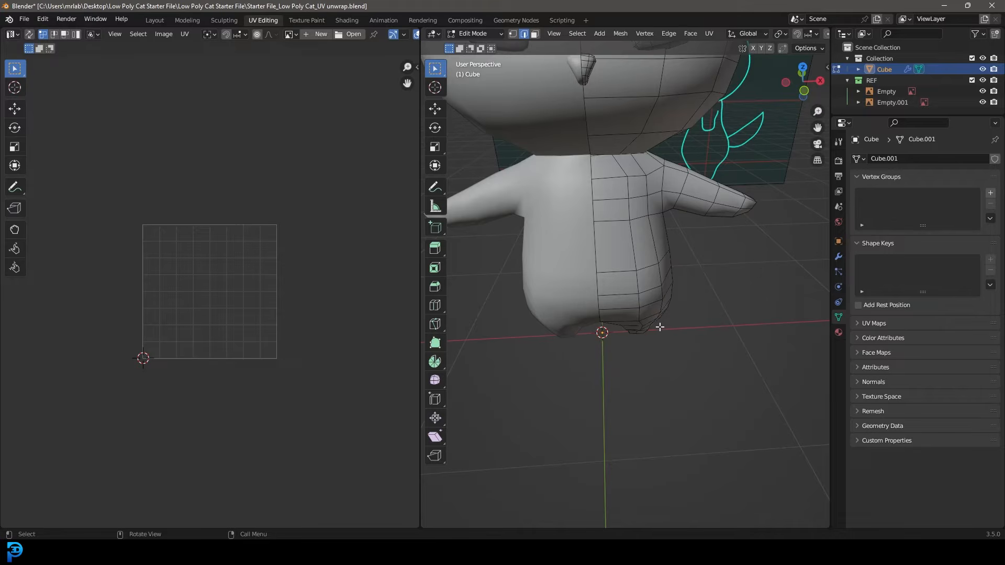
middle_drag(536, 210, 639, 257)
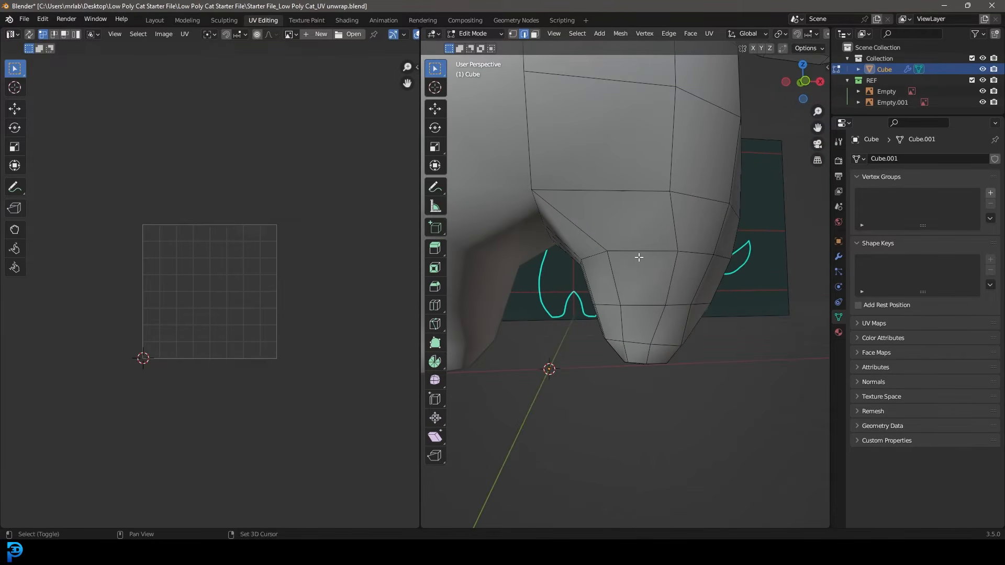
Select the edge loop around the top of the leg and try marking it as a seam
alt+click(639, 252)
mouse_move(673, 253)
middle_down()
mouse_move(580, 240)
mouse_move(466, 242)
mouse_move(439, 258)
mouse_move(657, 256)
middle_up()
key(z)
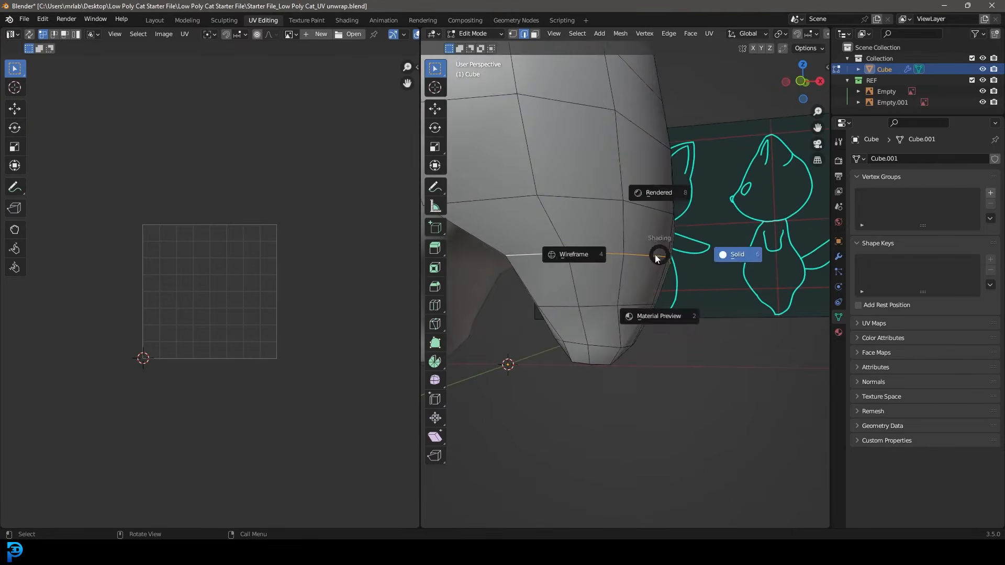
click(571, 254)
mouse_move(511, 260)
middle_down()
mouse_move(569, 274)
mouse_move(650, 222)
middle_up()
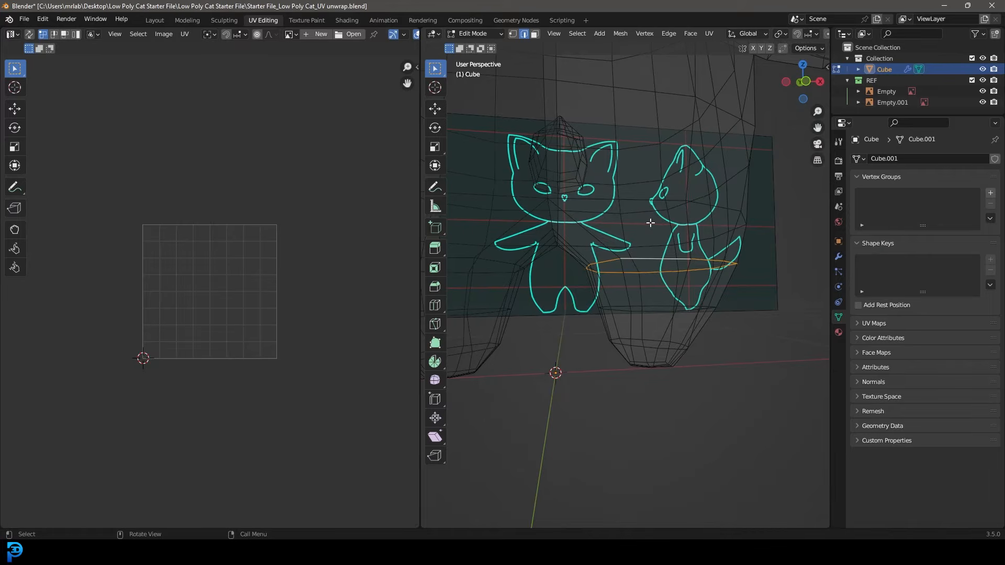
key(ctrl+e)
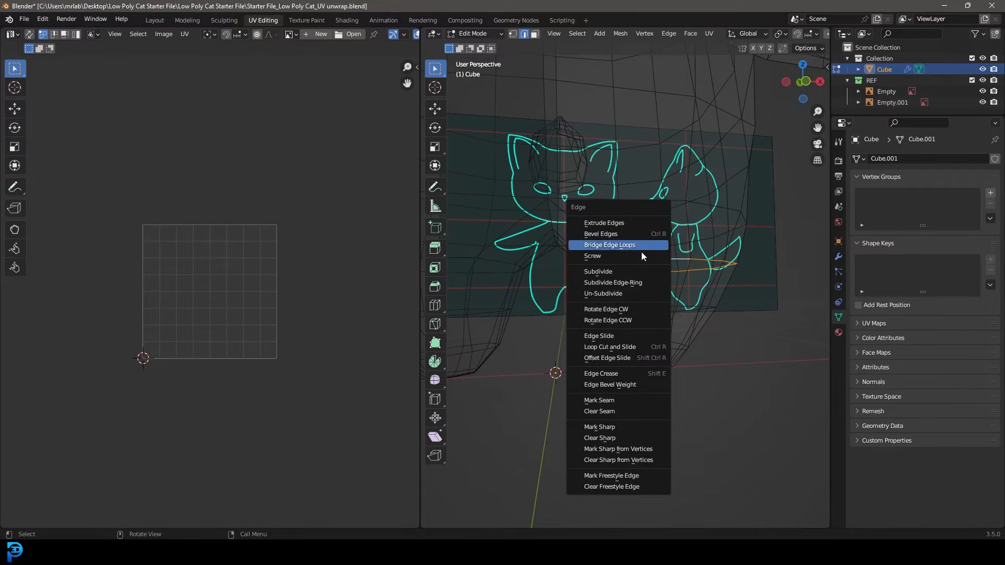
click(622, 403)
mouse_move(622, 403)
middle_down()
mouse_move(673, 282)
mouse_move(601, 294)
mouse_move(579, 278)
middle_up()
key(shift+z)
Leave the outer-side edges out of the leg loop selection and mark the remaining edges as a seam
scroll(579, 278, up, 5)
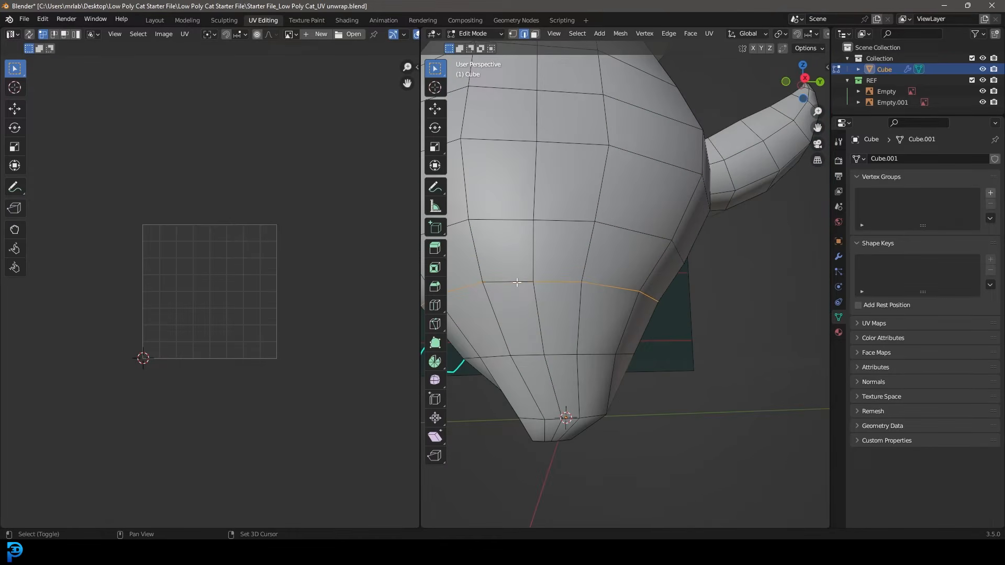
scroll(571, 281, down, 5)
middle_drag(571, 281, 656, 315)
scroll(656, 316, up, 3)
key(ctrl+e)
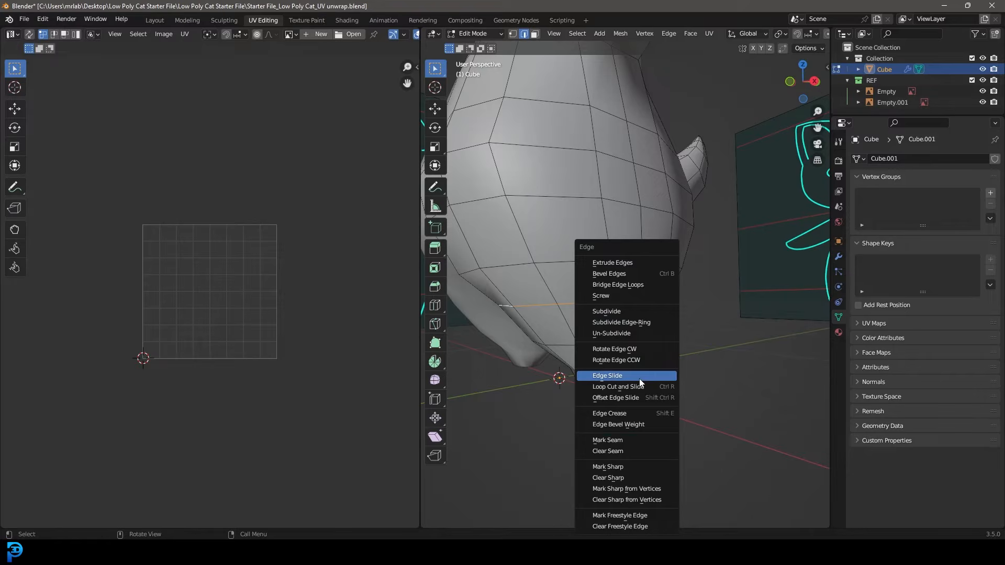
click(624, 440)
Mark a seam around the base of the arm, leaving its top edges open, and along the arm's underside
middle_drag(624, 442, 563, 178)
middle_drag(556, 226, 584, 259)
middle_drag(582, 165, 708, 230)
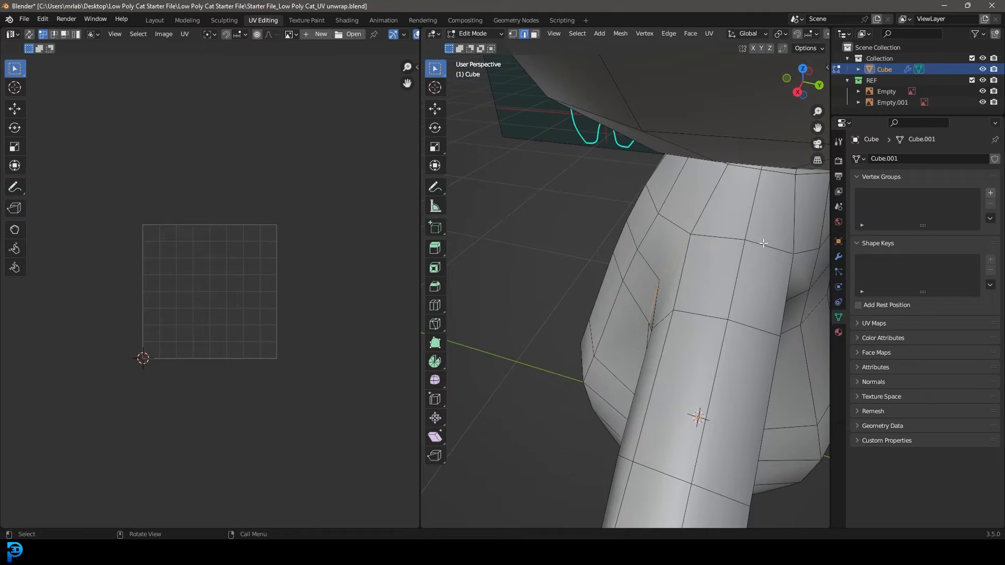
middle_drag(753, 267, 746, 149)
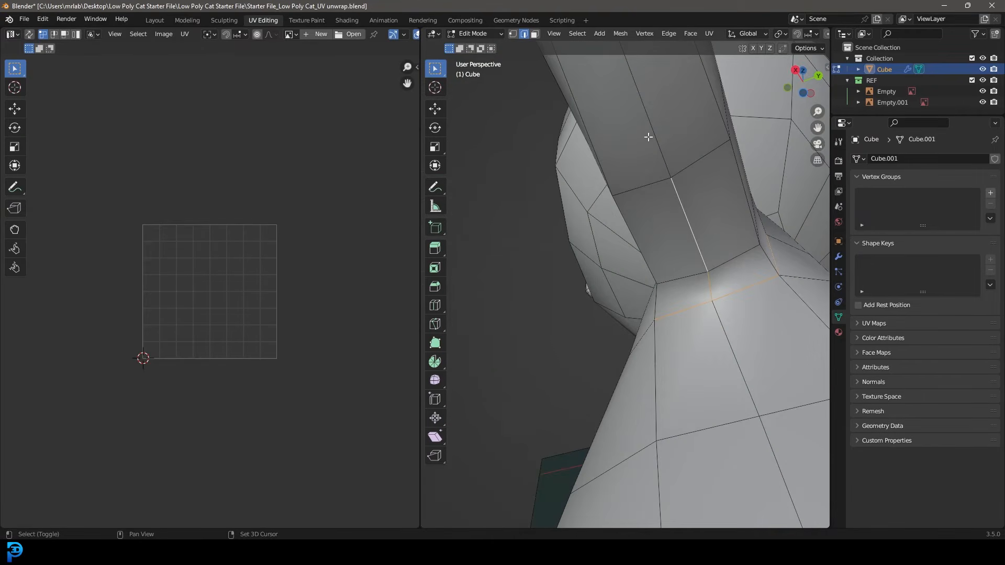
middle_drag(649, 137, 758, 356)
middle_drag(696, 336, 619, 283)
middle_drag(589, 220, 596, 325)
middle_drag(610, 287, 679, 256)
key(ctrl+e)
click(617, 252)
middle_drag(553, 267, 541, 295)
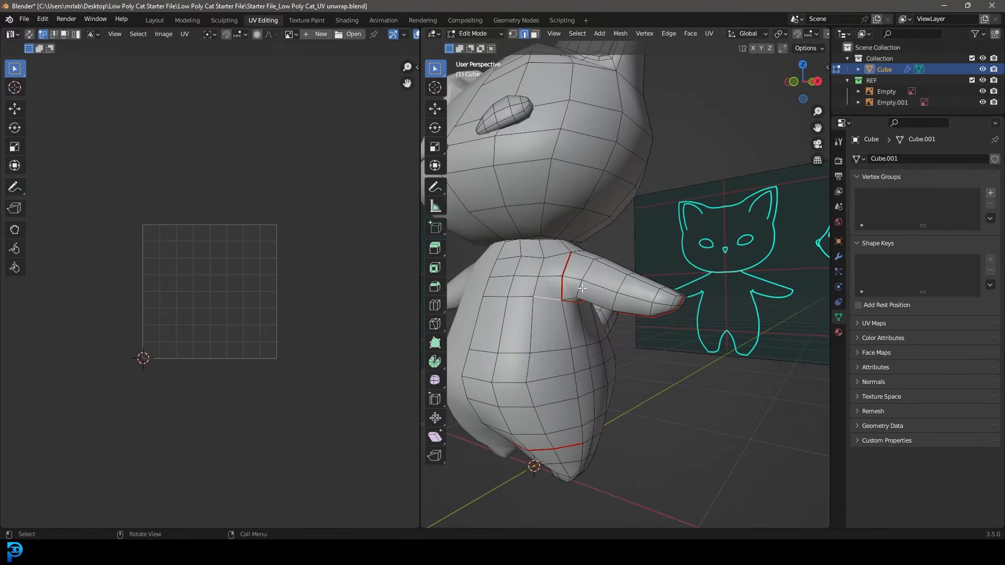
Select all geometry linked to the body and unwrap it
key(ctrl+l)
key(g)
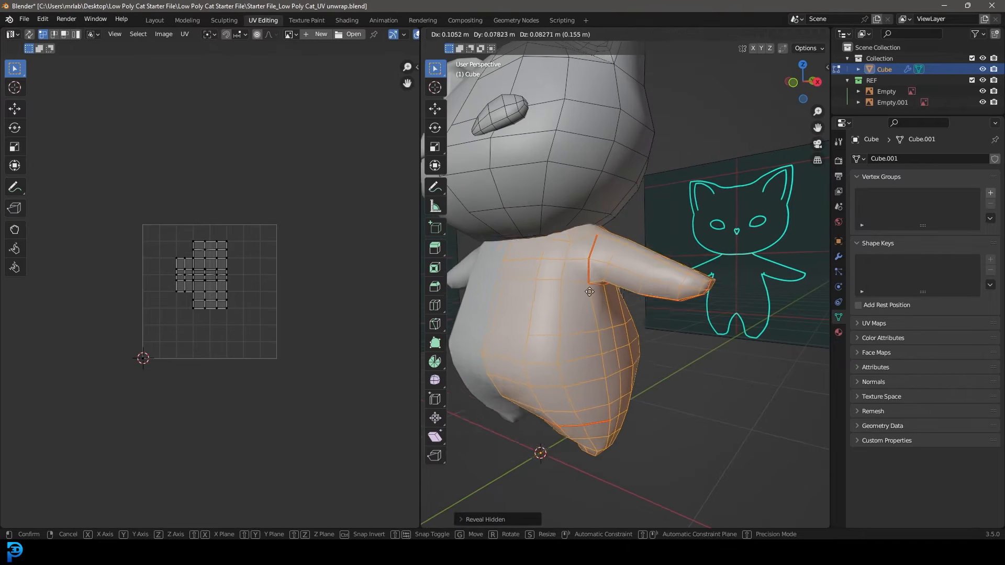
right_click(606, 294)
key(u)
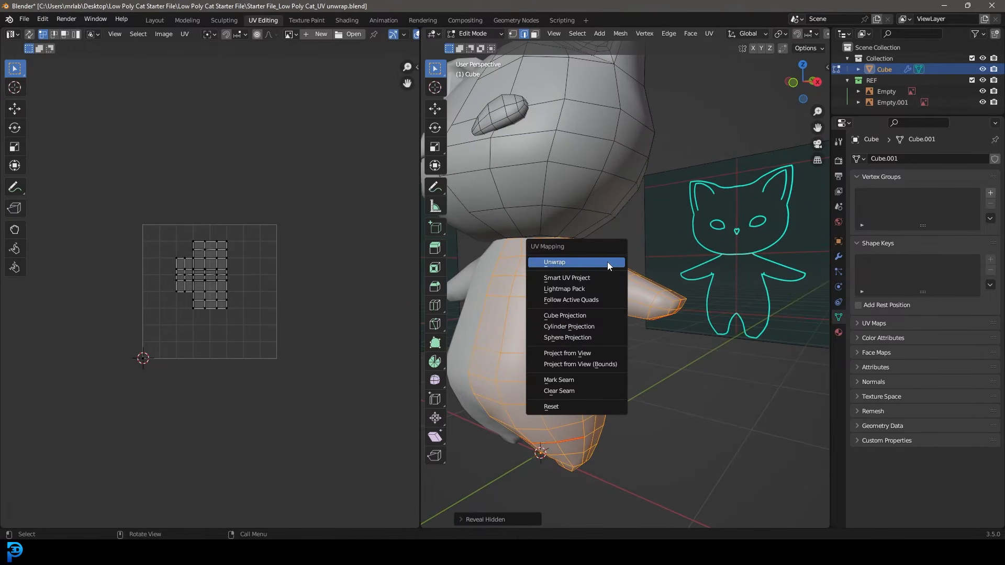
click(555, 263)
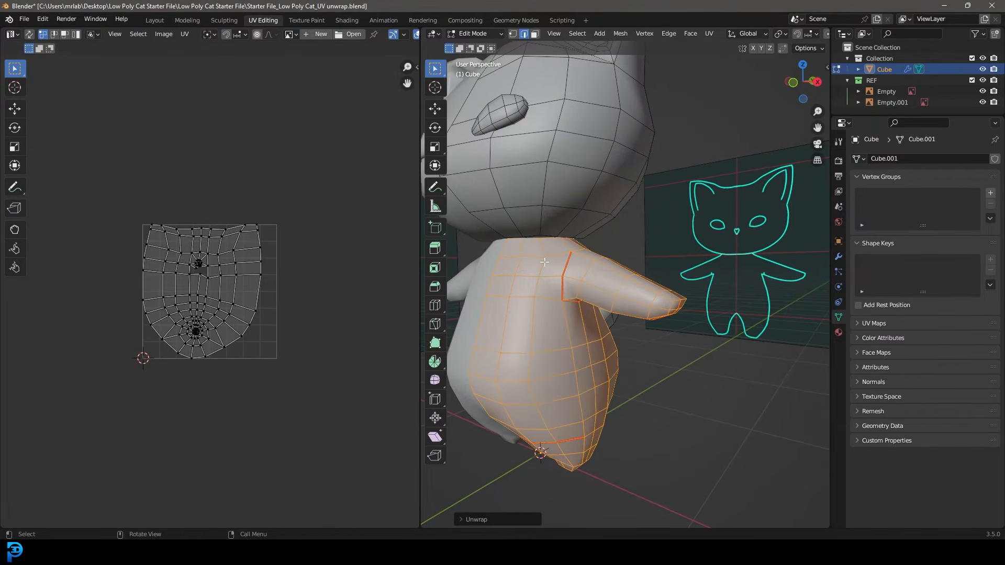
middle_drag(203, 263, 234, 263)
scroll(234, 264, up, 10)
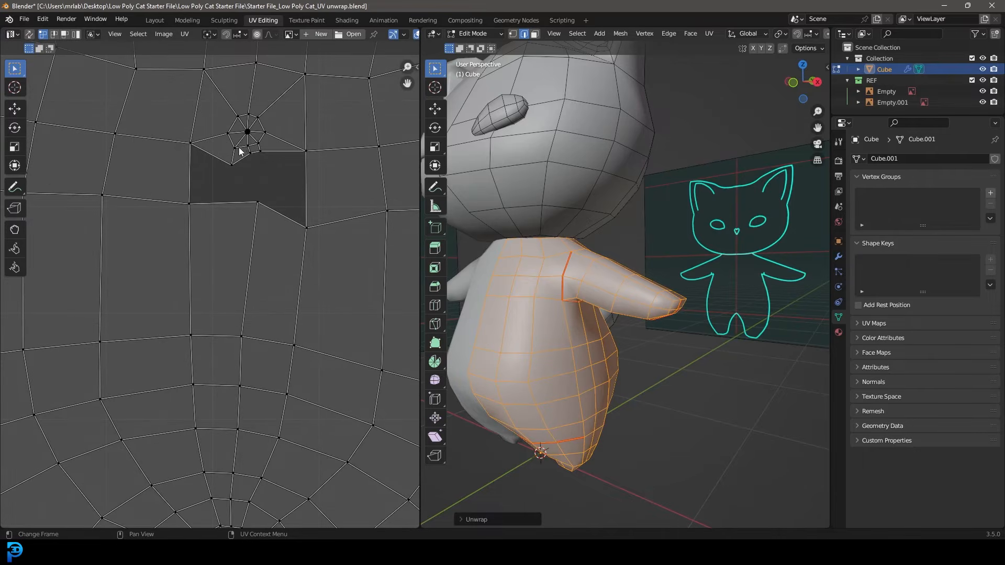
middle_drag(262, 142, 246, 300)
scroll(246, 299, up, 3)
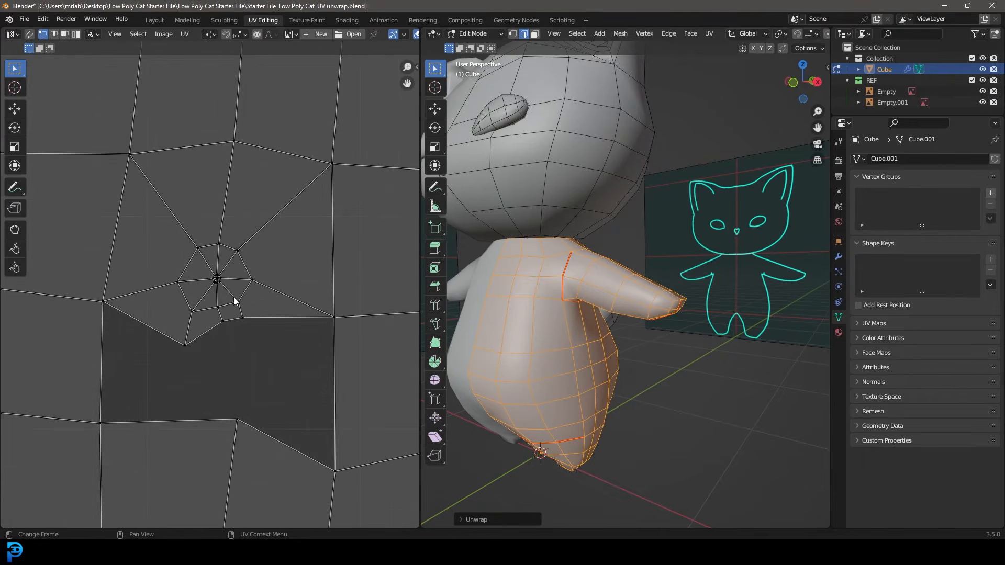
scroll(209, 297, down, 3)
scroll(215, 304, down, 3)
Deselect everything and mark a seam along the top of the arm toward the hand
middle_drag(528, 301, 459, 111)
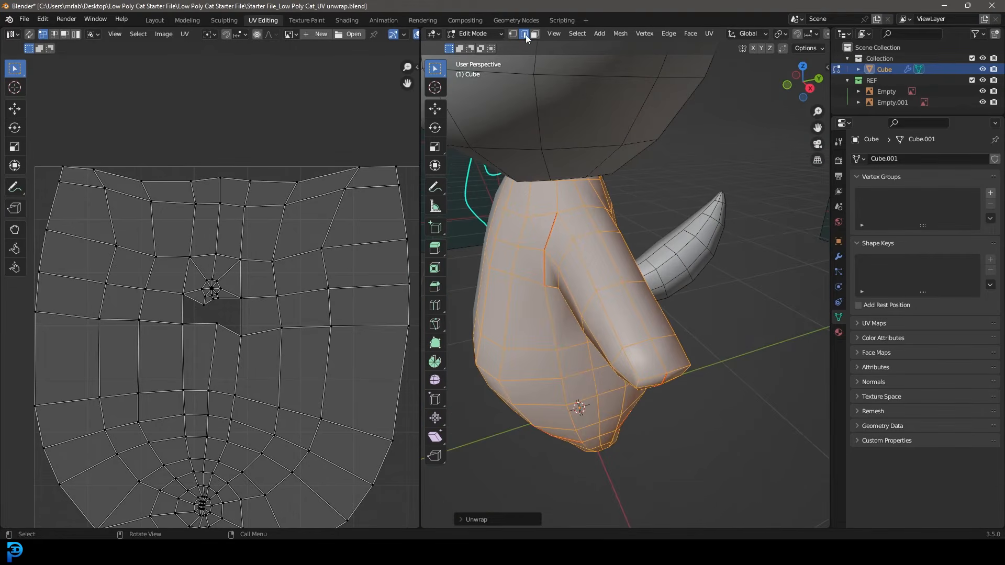
middle_drag(650, 213, 618, 209)
key(alt+a)
middle_drag(624, 319, 566, 372)
middle_drag(590, 287, 675, 361)
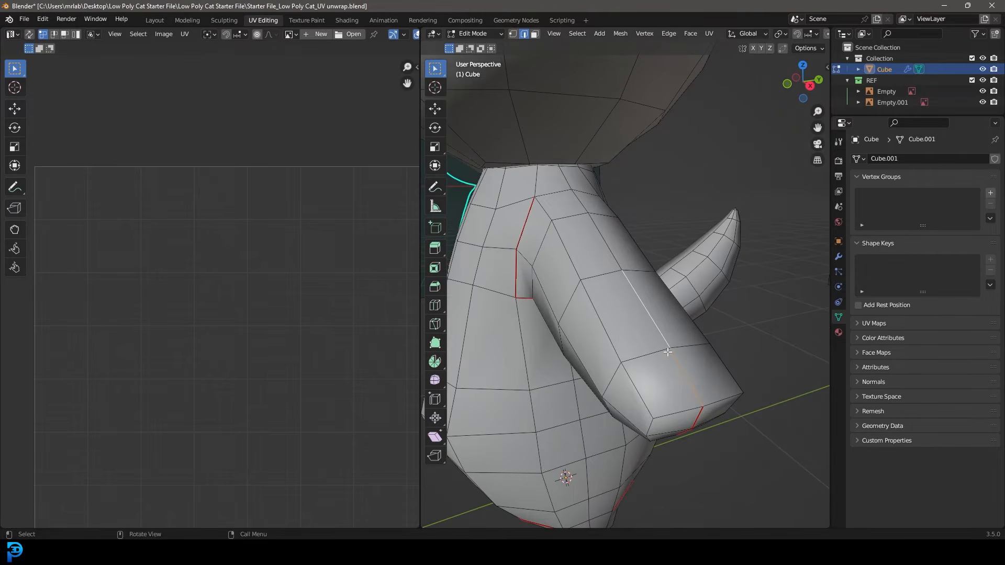
key(ctrl+e)
click(651, 313)
Mark the open edges across the top of the shoulder as a seam, closing the loop around the arm's base
middle_drag(711, 321, 531, 277)
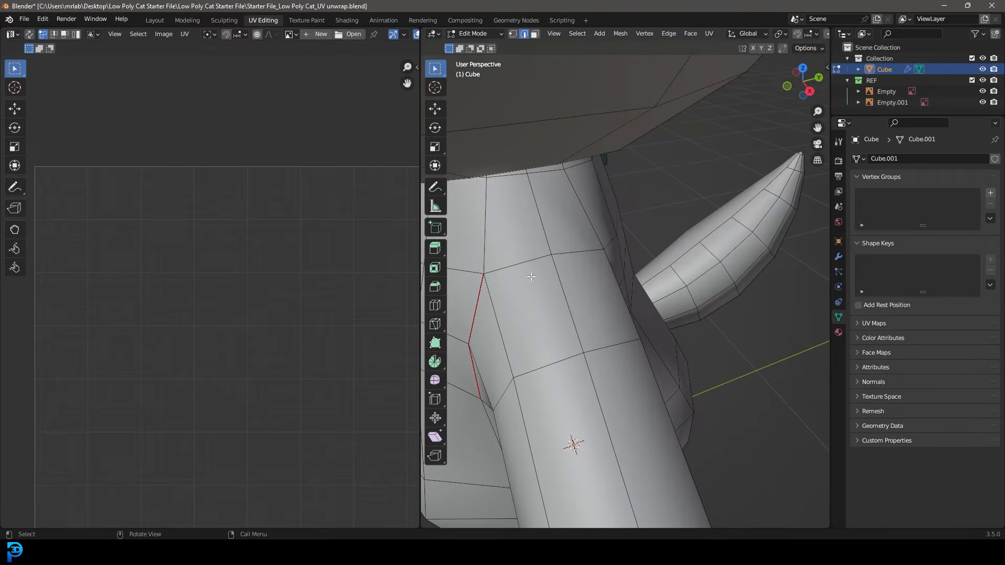
middle_drag(607, 264, 547, 251)
key(ctrl+e)
click(649, 225)
middle_drag(649, 225, 786, 286)
scroll(787, 286, down, 4)
middle_drag(594, 296, 636, 298)
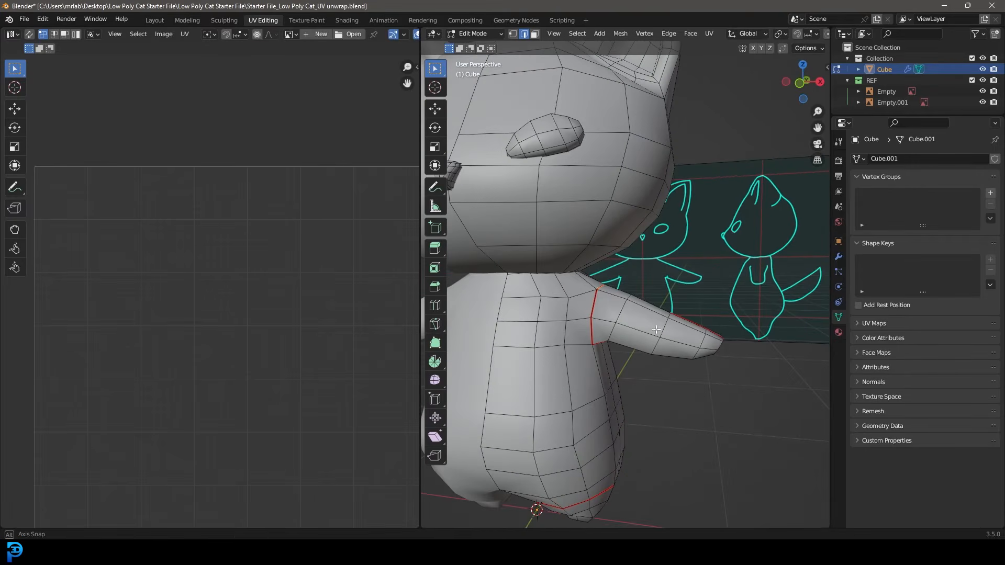
Select the linked body geometry again and unwrap it with the closed shoulder seam
scroll(636, 334, down, 4)
key(l)
key(ctrl+l)
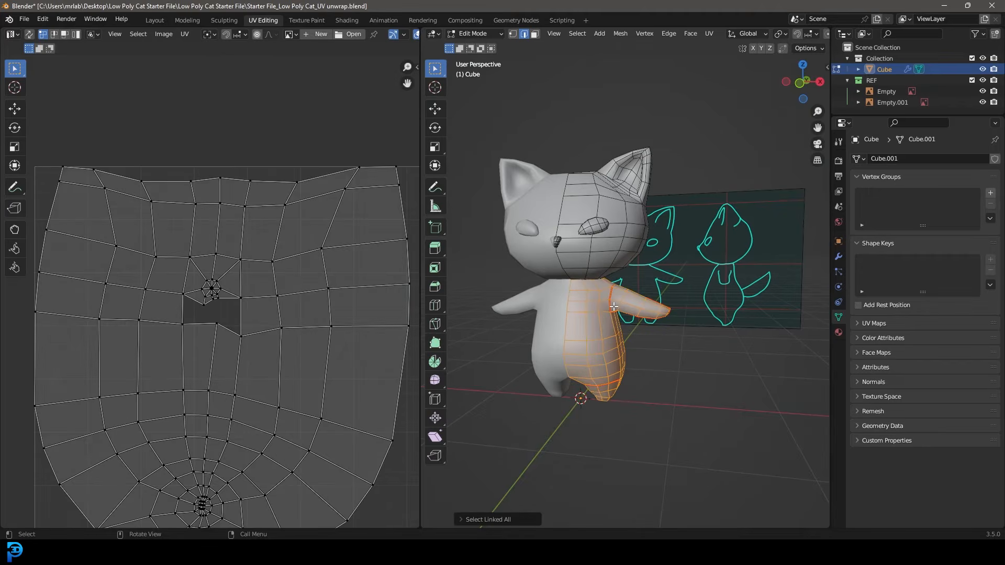
key(alt+a)
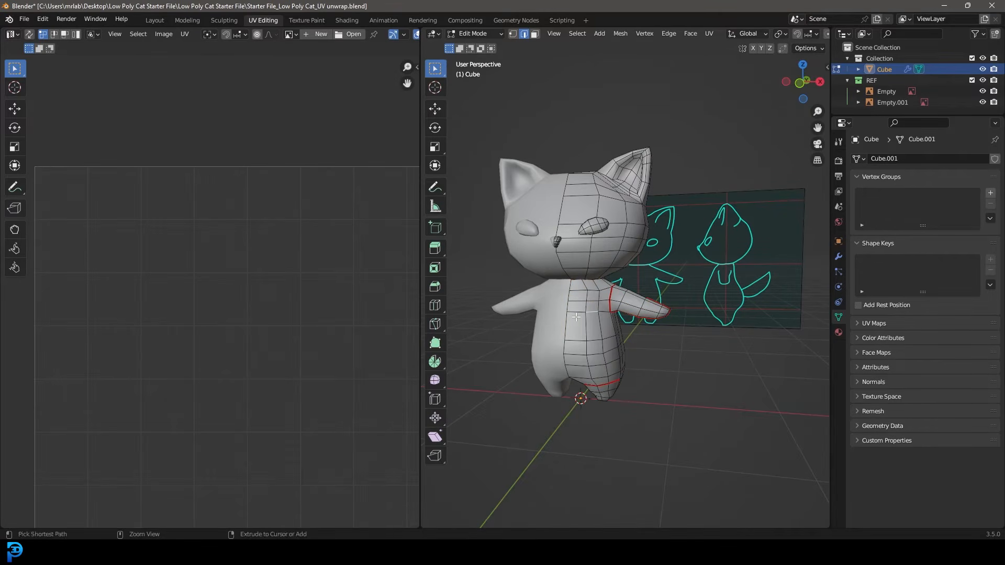
key(l)
key(ctrl+l)
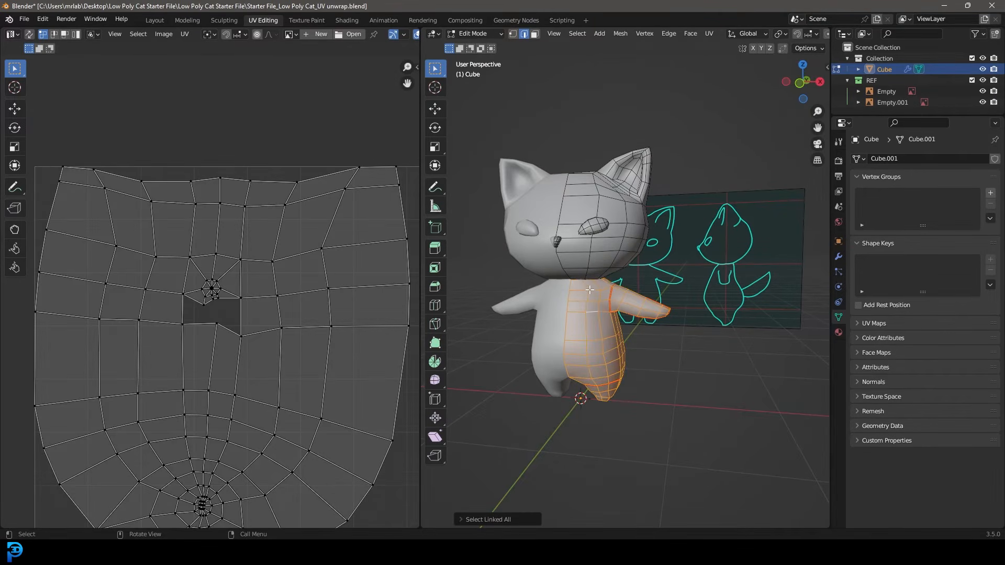
key(u)
click(545, 285)
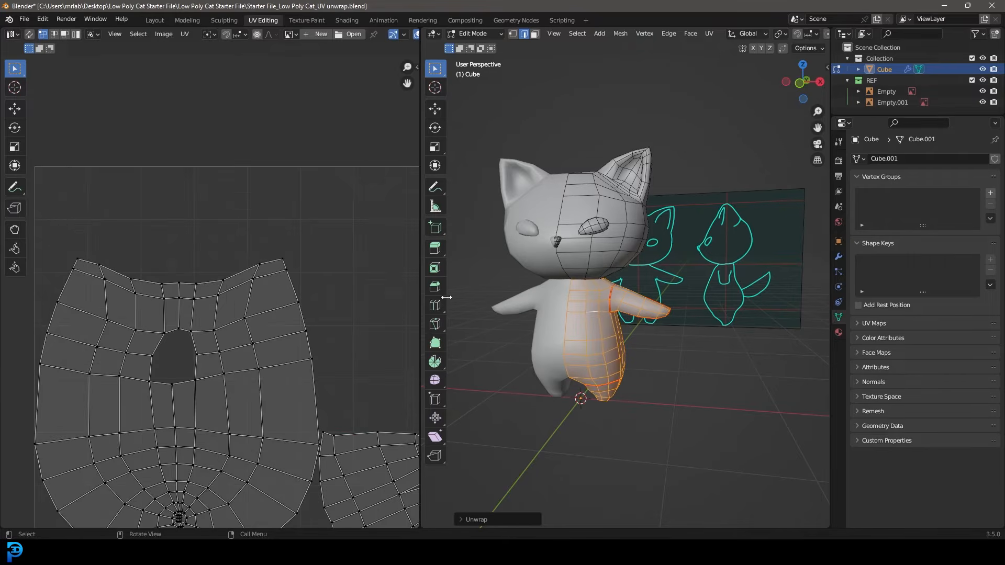
Examine the leg area of the body's UV island against the corresponding faces on the model
scroll(290, 365, down, 3)
scroll(289, 365, up, 6)
scroll(139, 355, down, 3)
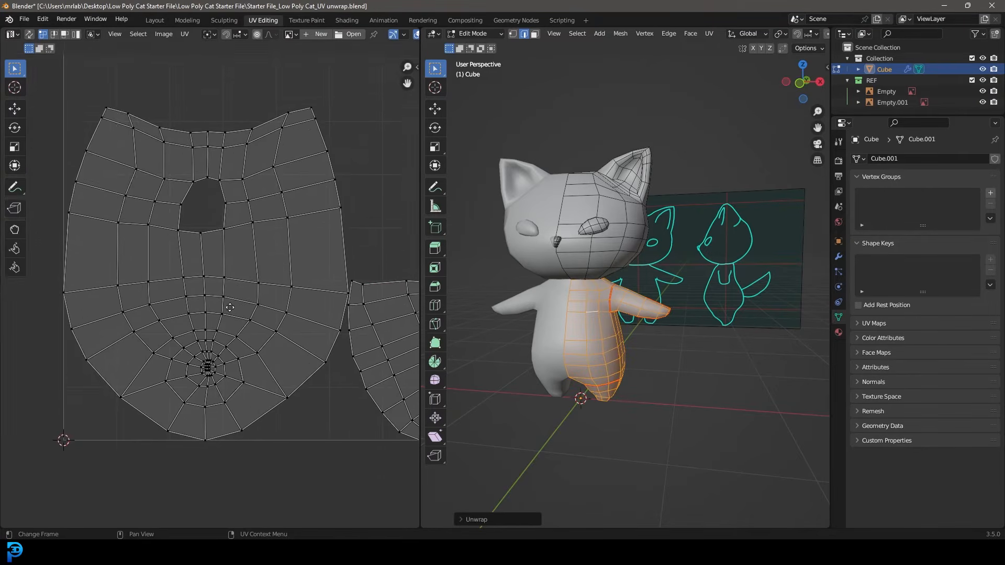
scroll(224, 433, up, 5)
scroll(218, 432, down, 4)
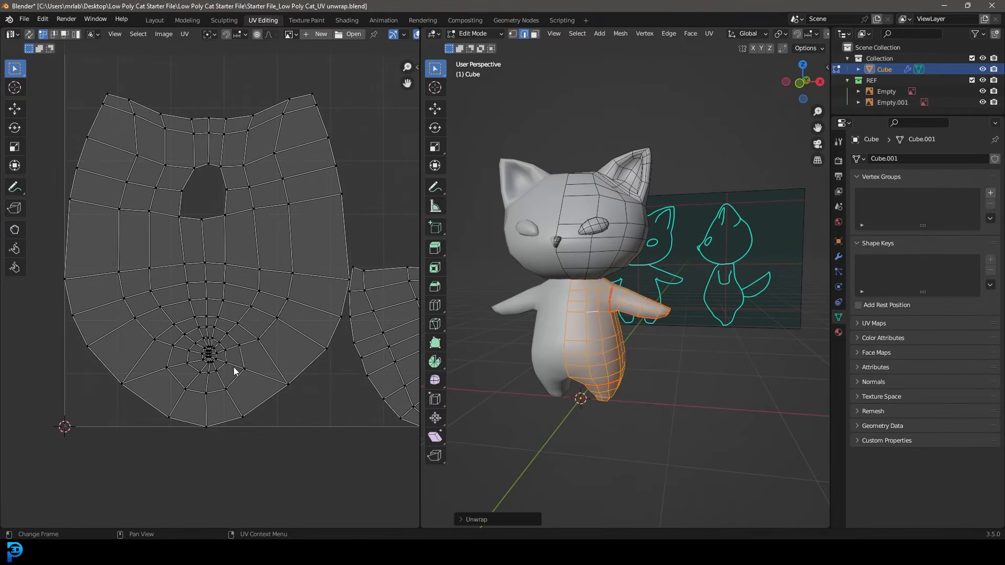
middle_drag(196, 359, 110, 310)
scroll(248, 309, up, 6)
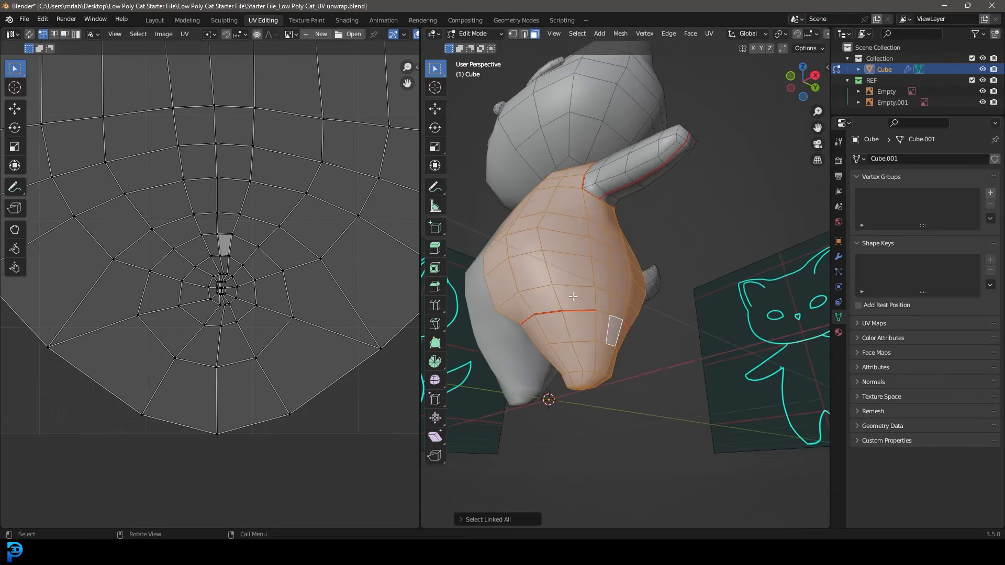
scroll(212, 290, down, 4)
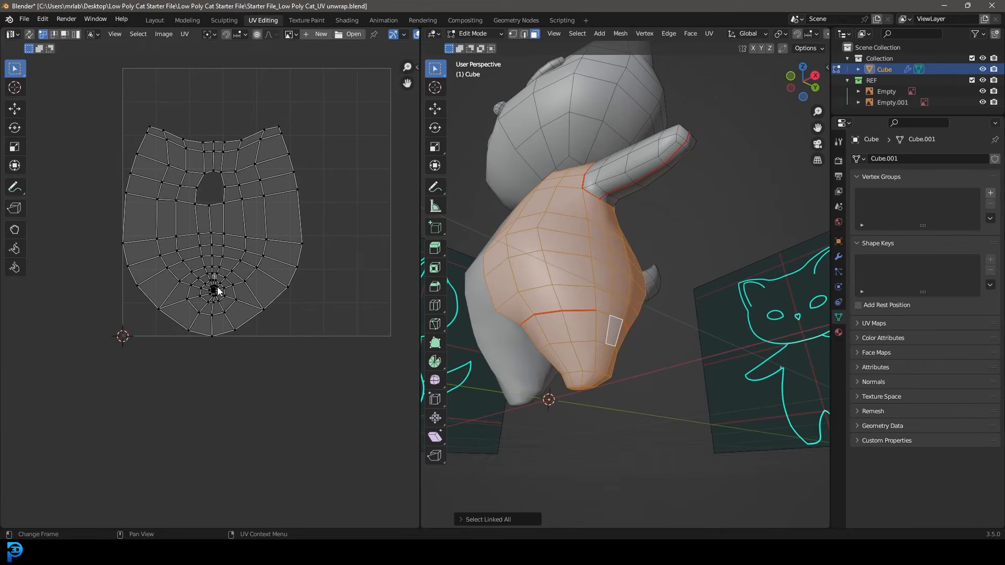
scroll(218, 291, up, 3)
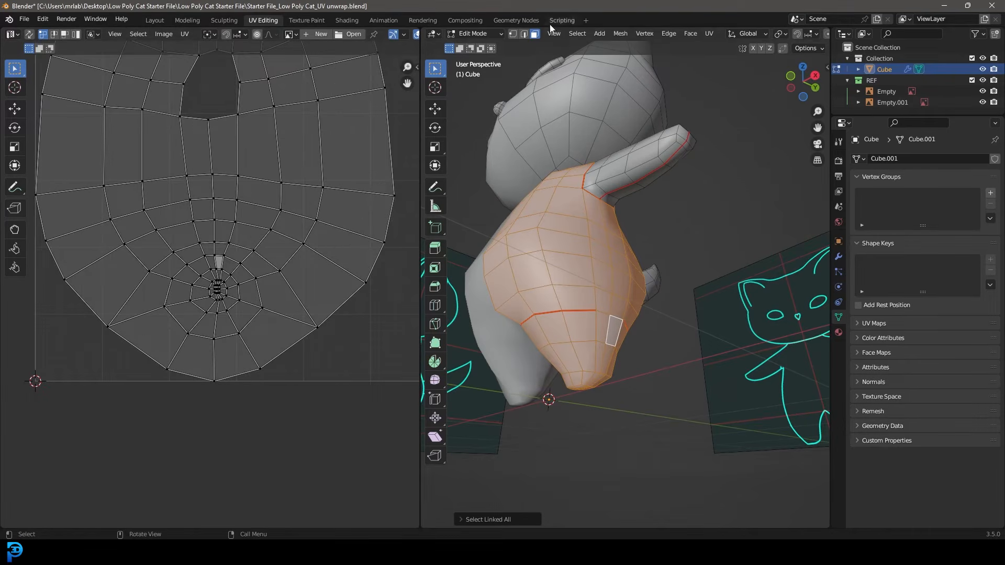
Switch to edge selection and mark the two unmarked edges across the outer top of the leg as a seam, closing its loop
click(524, 34)
middle_drag(680, 272, 641, 283)
scroll(648, 256, up, 4)
click(529, 288)
shift+click(567, 289)
scroll(596, 283, down, 4)
scroll(640, 279, up, 4)
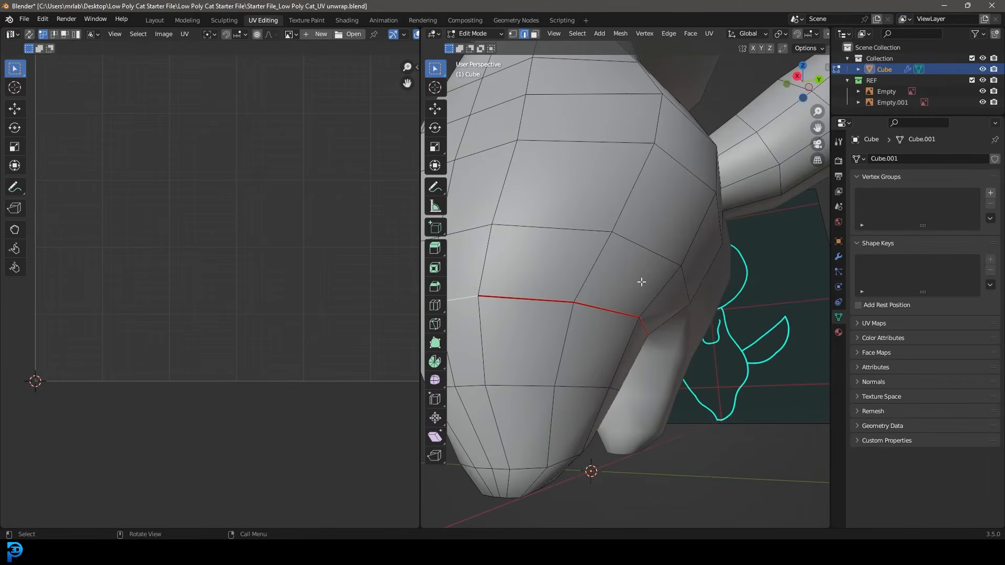
middle_drag(513, 304, 554, 307)
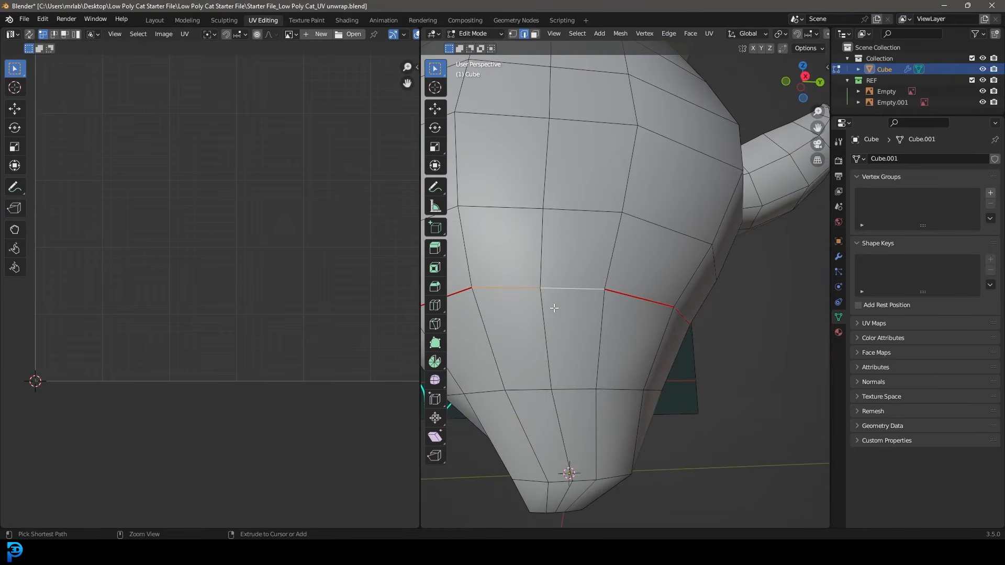
key(ctrl+e)
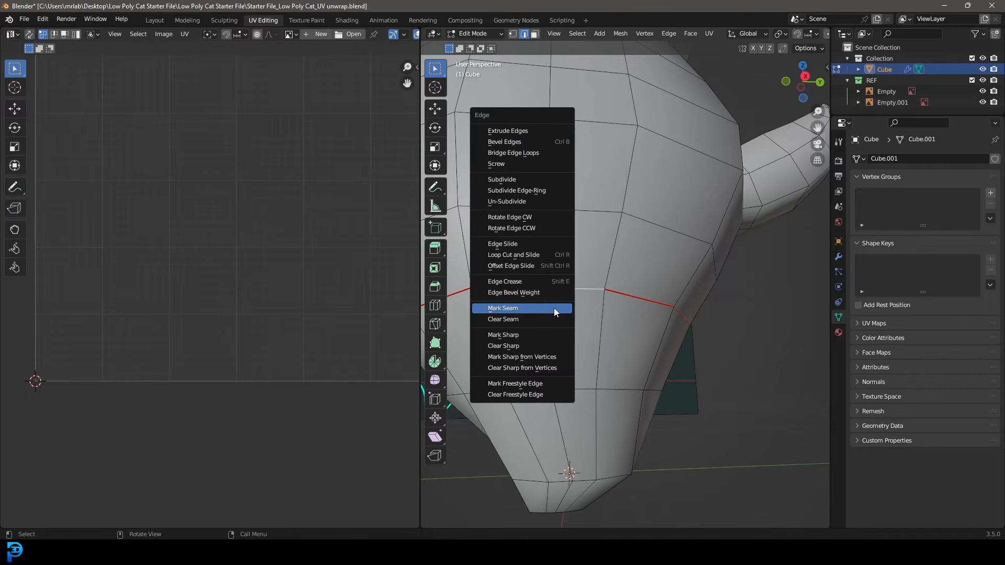
click(502, 308)
Select the linked body geometry and unwrap it with the closed leg seam
middle_drag(514, 314, 640, 324)
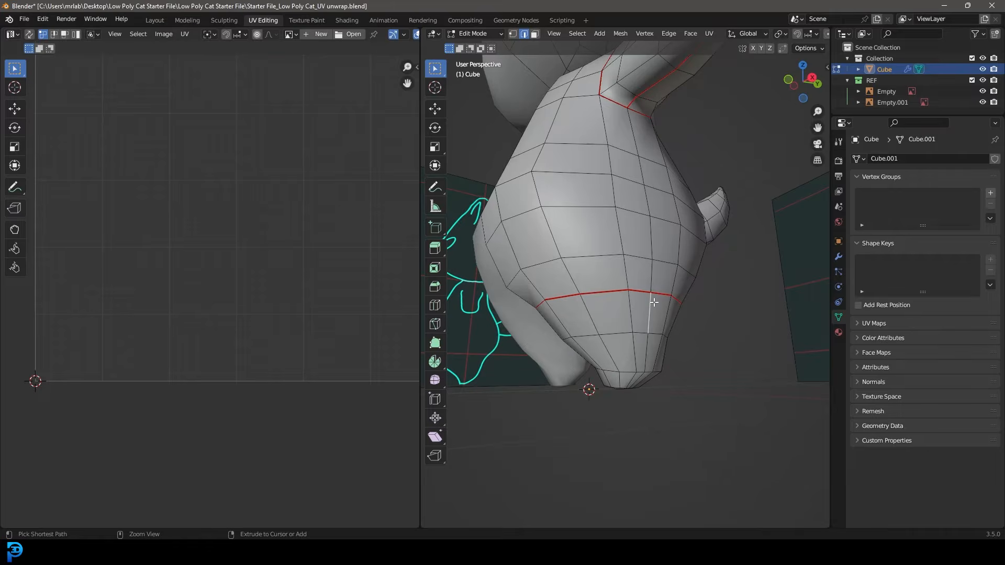
key(ctrl+l)
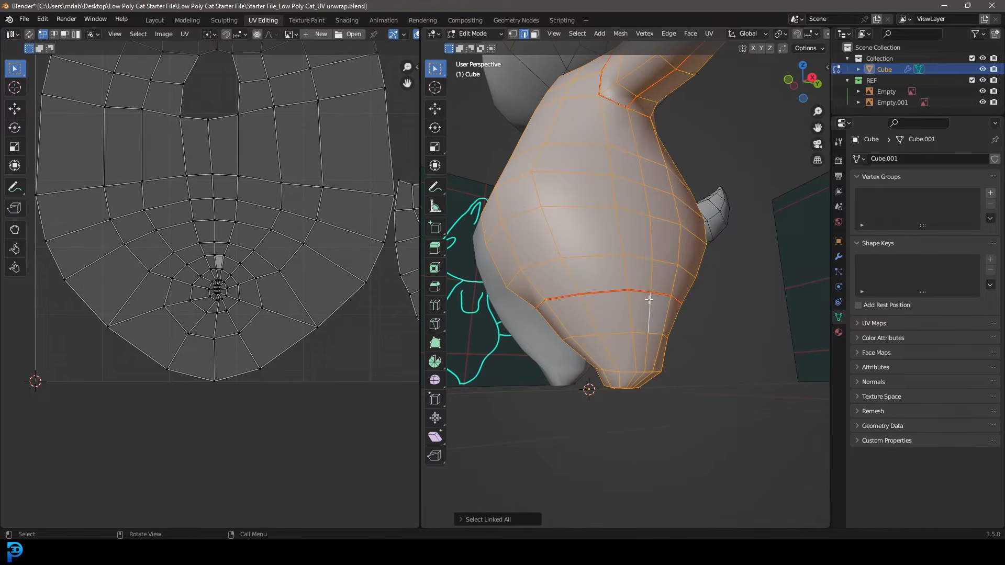
key(u)
click(652, 246)
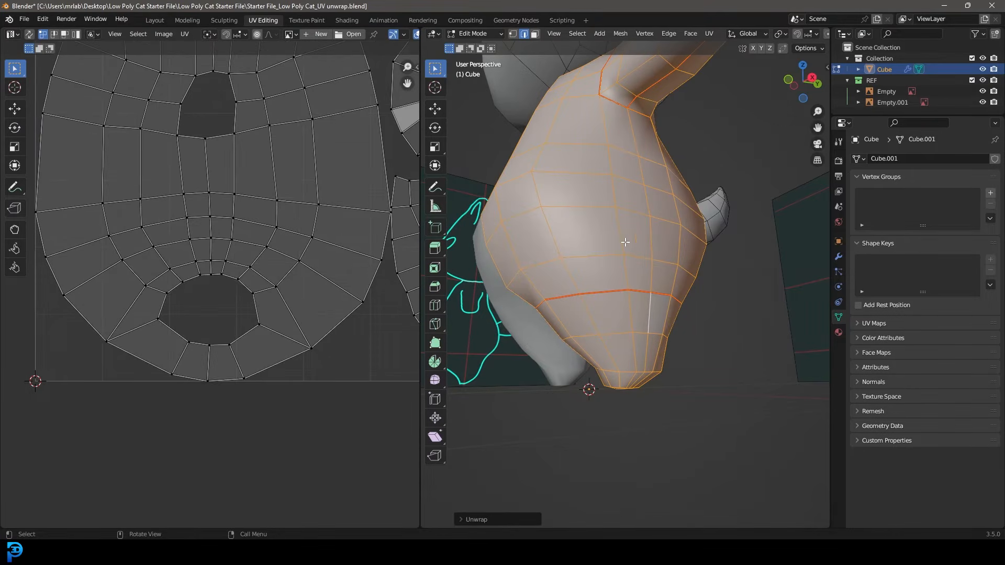
scroll(332, 246, down, 3)
scroll(290, 217, up, 4)
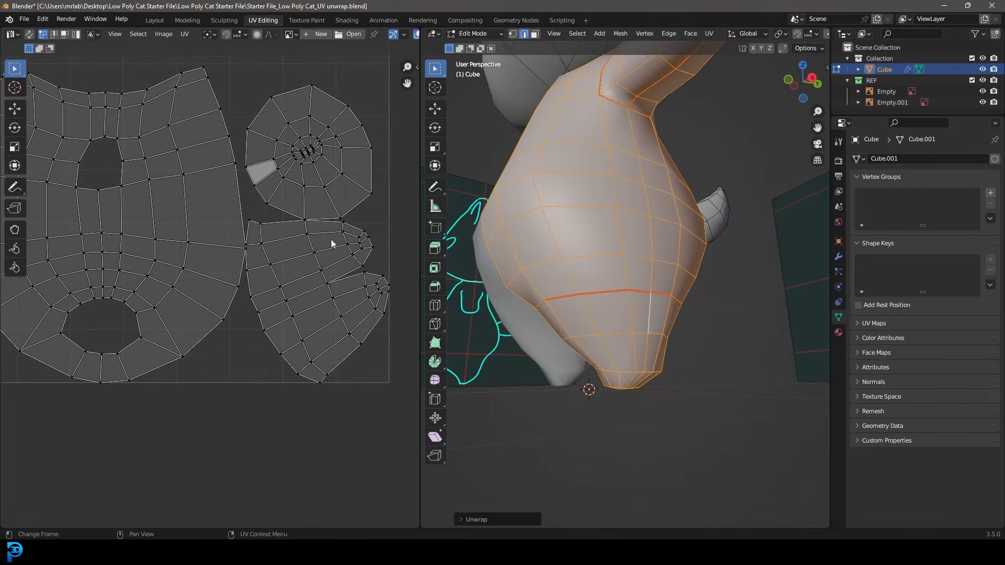
scroll(319, 252, down, 3)
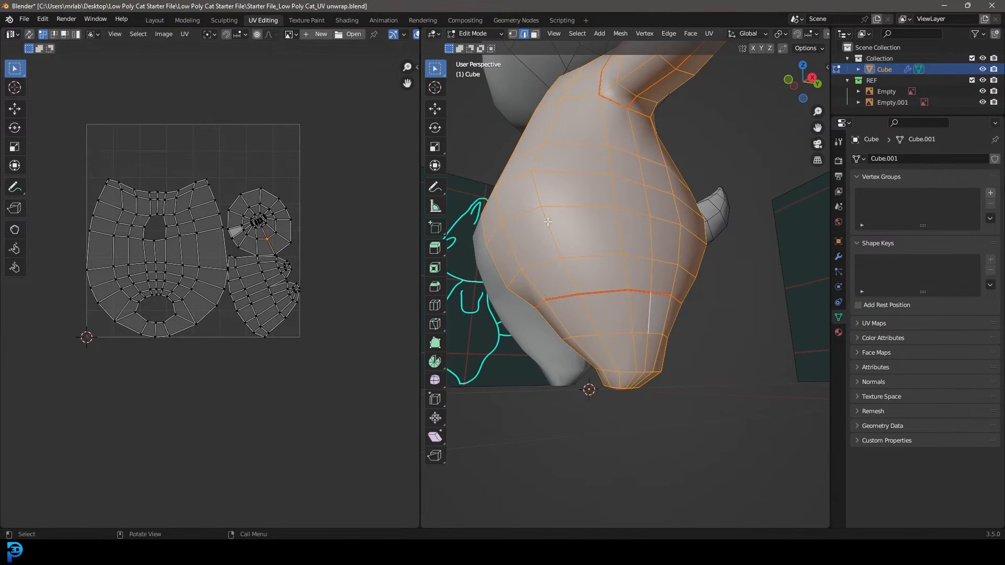
scroll(548, 222, up, 2)
Deselect everything and select the edges along the front of the ear's base
middle_drag(682, 227, 638, 265)
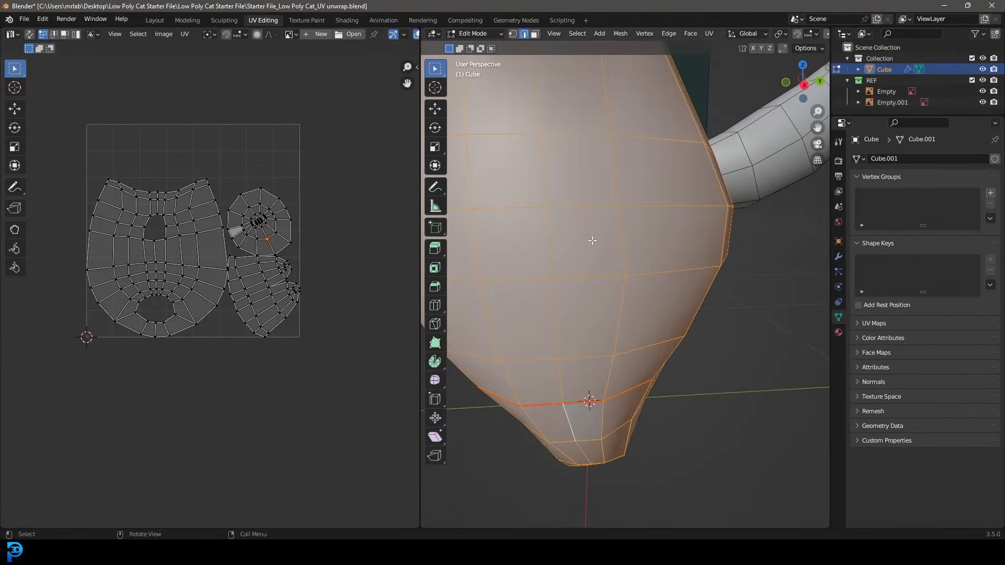
scroll(583, 188, down, 5)
middle_drag(583, 188, 528, 272)
scroll(545, 251, up, 2)
key(alt+a)
middle_drag(576, 240, 562, 267)
scroll(561, 267, up, 4)
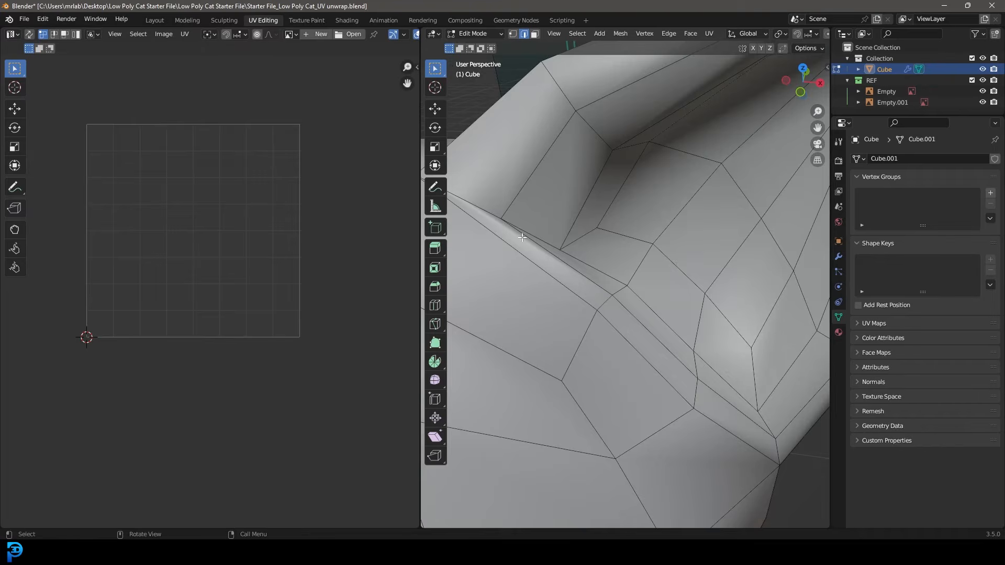
middle_drag(521, 236, 586, 265)
shift+click(608, 276)
middle_drag(743, 351, 615, 304)
scroll(678, 361, down, 8)
middle_drag(678, 361, 632, 335)
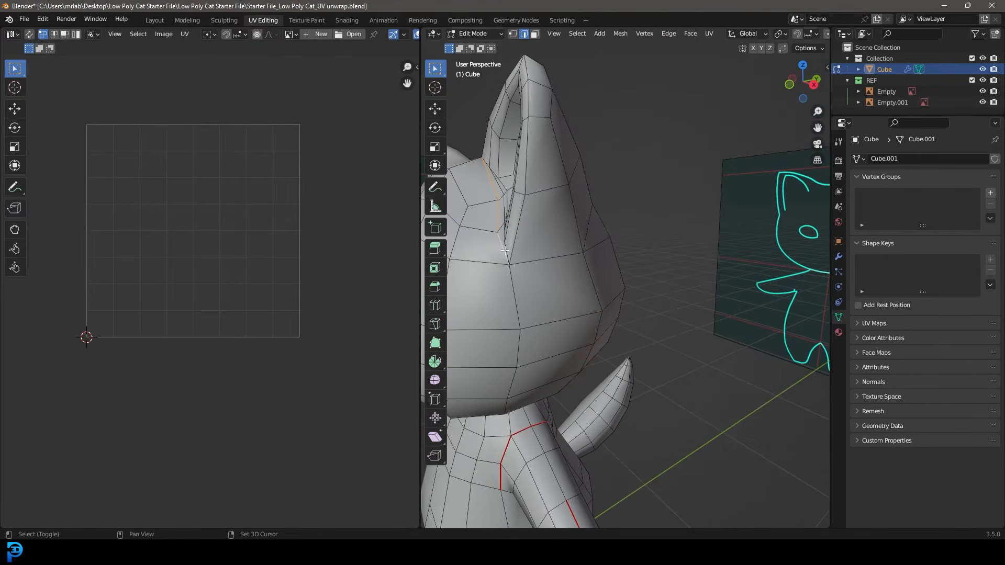
Extend the ear-base edge selection around the side of the ear
middle_drag(547, 258, 625, 285)
shift+click(626, 283)
shift+click(617, 198)
middle_drag(617, 198, 584, 240)
shift+click(584, 257)
scroll(584, 257, down, 3)
scroll(584, 239, up, 3)
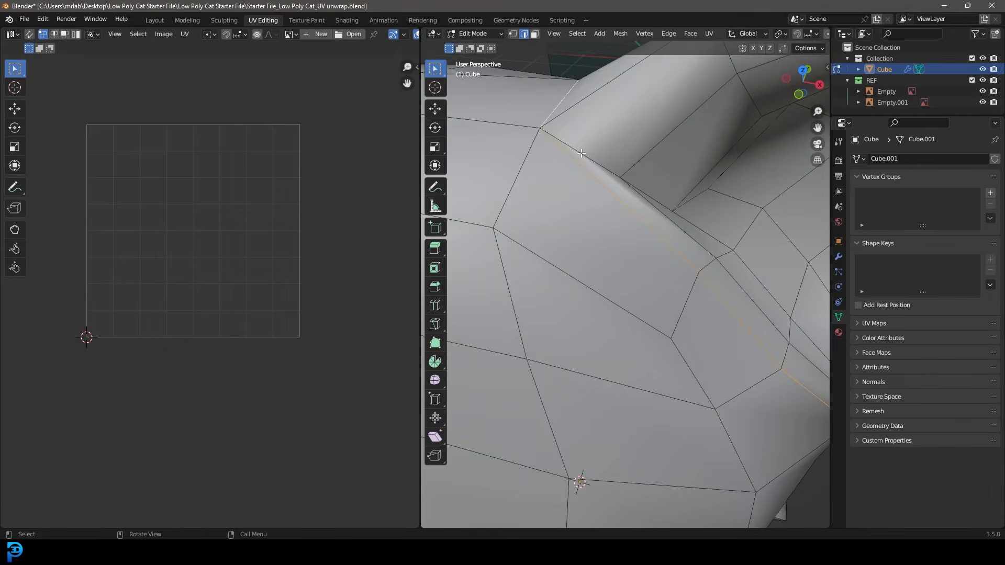
Complete the edge loop around the back of the ear's base and mark it as a seam
key(z)
scroll(576, 193, down, 6)
mouse_move(688, 292)
middle_down()
mouse_move(634, 268)
mouse_move(686, 312)
mouse_move(691, 287)
middle_up()
key(shift+z)
scroll(644, 274, up, 5)
scroll(601, 292, up, 2)
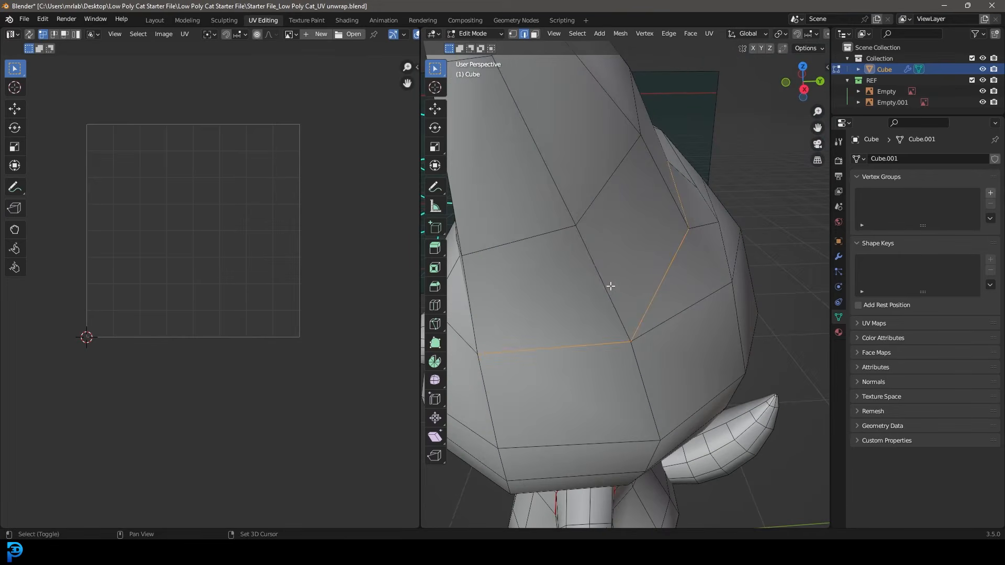
shift+click(612, 284)
scroll(610, 285, down, 4)
middle_drag(610, 284, 658, 252)
shift+click(636, 287)
key(ctrl+e)
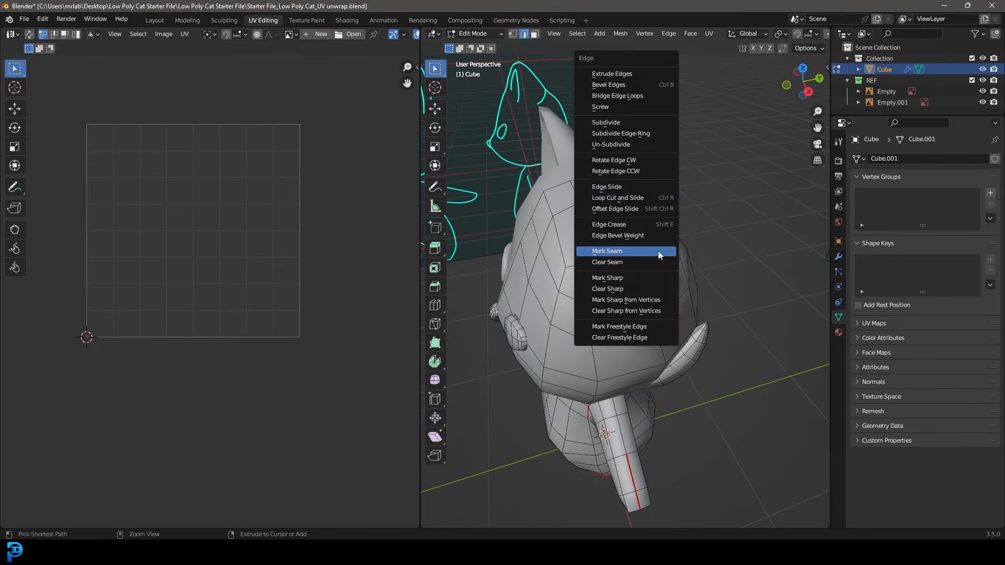
click(631, 253)
mouse_move(631, 252)
middle_down()
mouse_move(619, 275)
mouse_move(632, 263)
middle_up()
Select the linked head geometry and unwrap it into separate head and ear islands
click(625, 244)
key(ctrl+l)
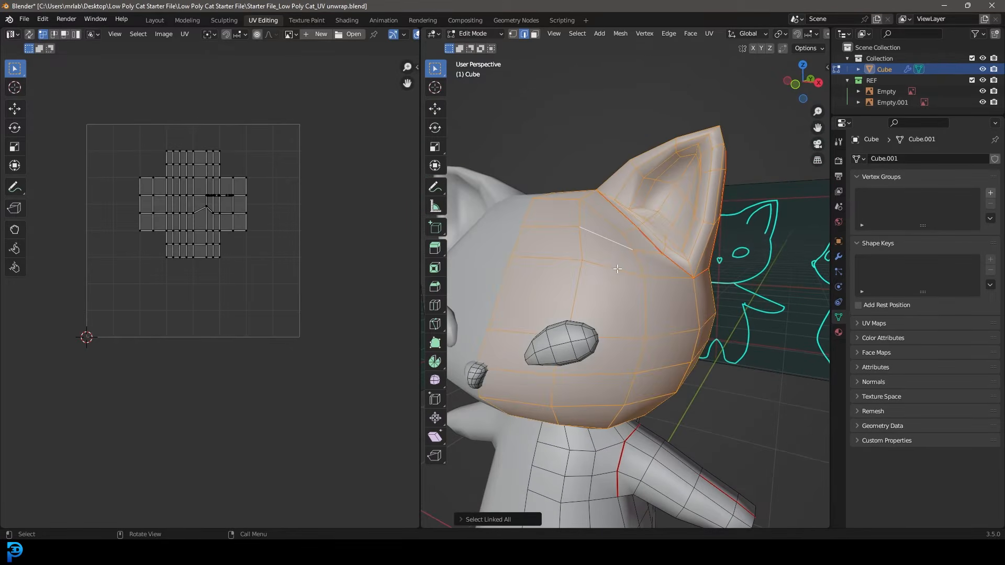
key(u)
click(636, 218)
scroll(315, 303, up, 3)
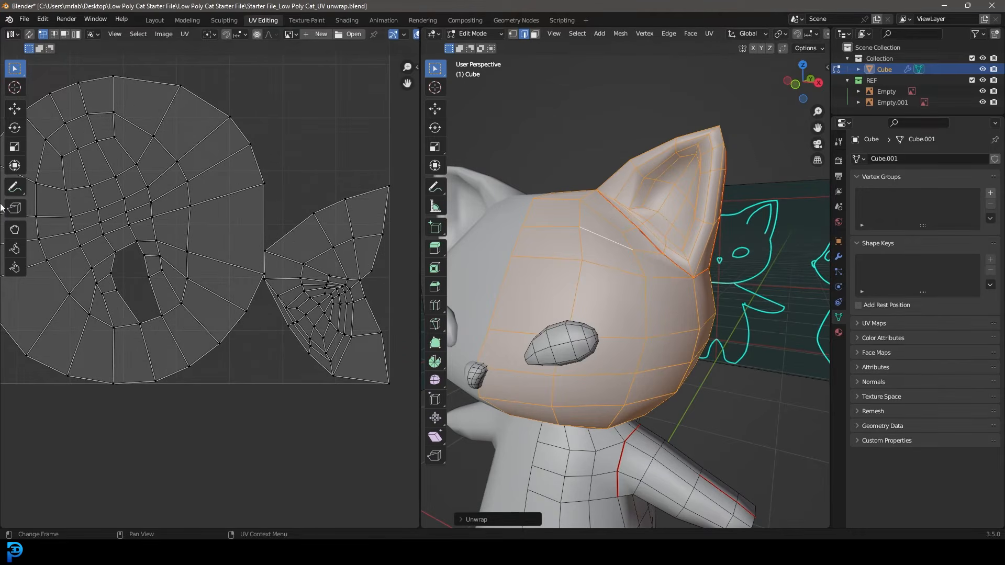
middle_drag(371, 287, 312, 282)
scroll(299, 289, up, 1)
scroll(643, 311, down, 3)
Deselect the head and select the edge loop around the eye's rim, using wireframe shading to see it
middle_drag(643, 311, 665, 254)
scroll(613, 301, up, 3)
shift+middle_drag(608, 237, 627, 312)
scroll(615, 278, up, 3)
key(alt+a)
middle_drag(620, 261, 617, 270)
shift+middle_drag(618, 270, 644, 314)
scroll(636, 262, up, 2)
middle_drag(661, 359, 648, 338)
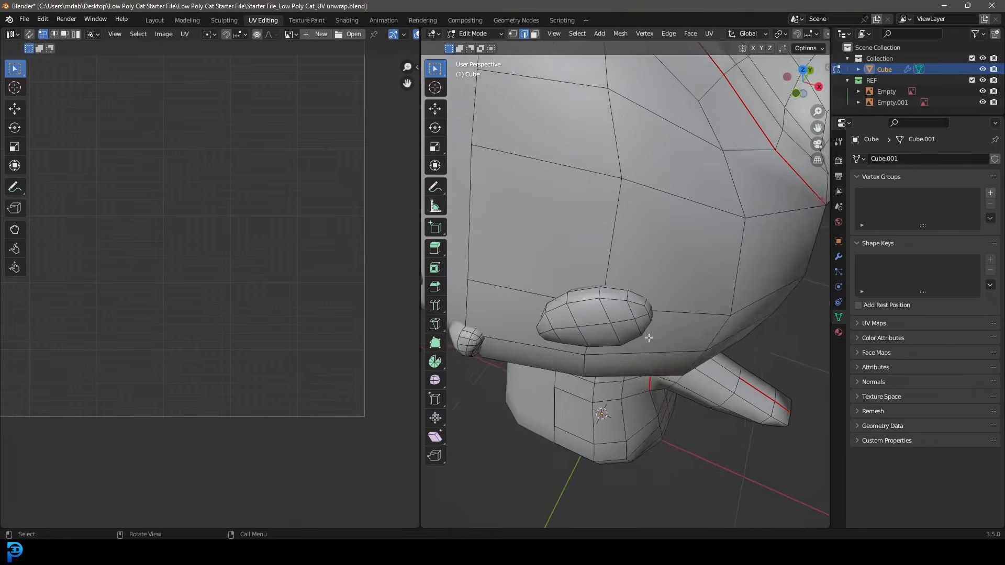
scroll(649, 339, up, 2)
middle_drag(580, 340, 595, 341)
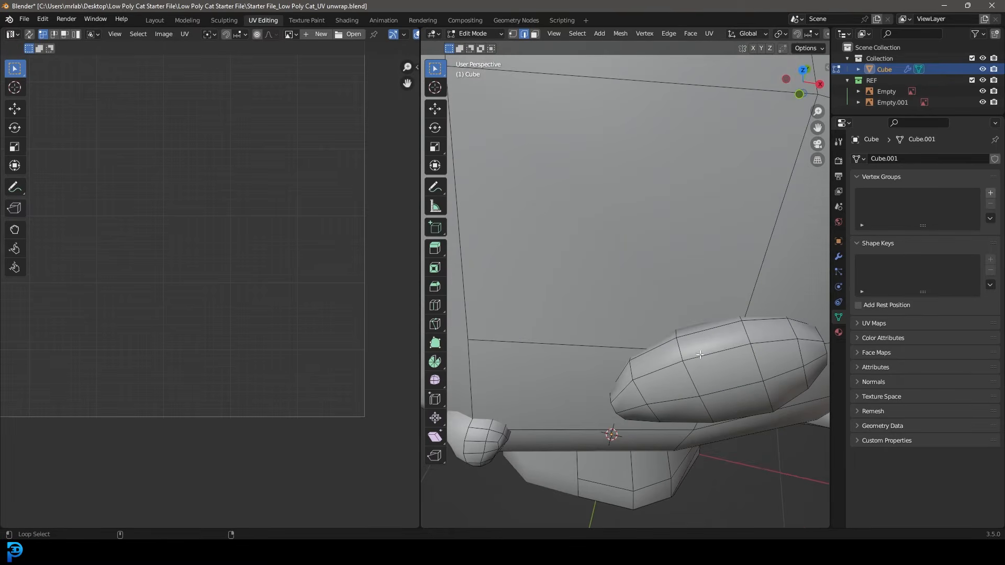
key(z)
click(630, 328)
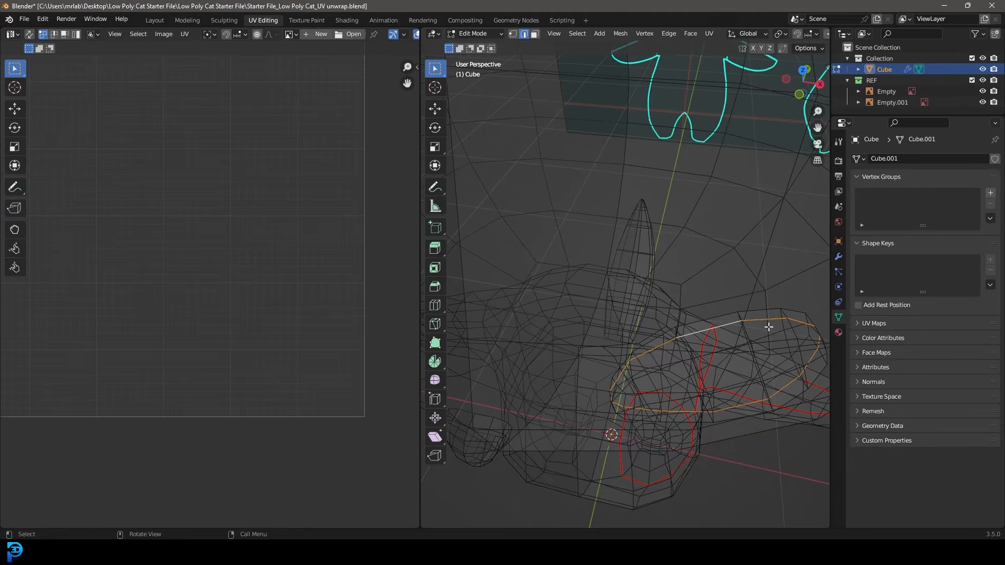
Mark the eye's edge loop as a seam and return to solid shading
middle_drag(589, 412, 454, 239)
middle_drag(552, 146, 599, 193)
key(ctrl+e)
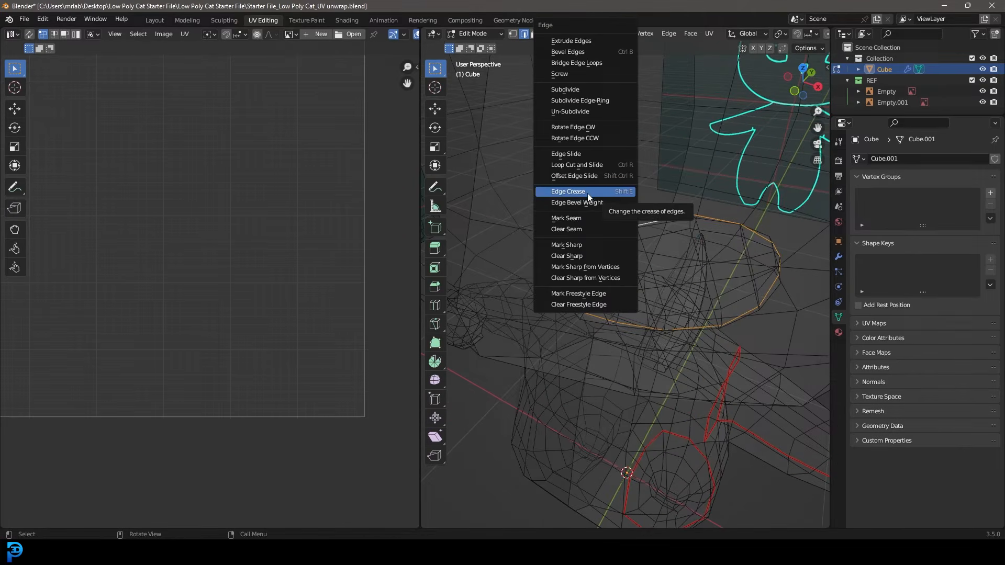
click(570, 217)
scroll(701, 227, down, 5)
key(z)
click(725, 237)
Select the whole mesh and unwrap all parts together
mouse_move(643, 265)
middle_down()
mouse_move(655, 246)
mouse_move(613, 248)
mouse_move(668, 265)
mouse_move(619, 268)
mouse_move(658, 268)
middle_up()
scroll(604, 236, up, 4)
scroll(539, 167, down, 8)
key(a)
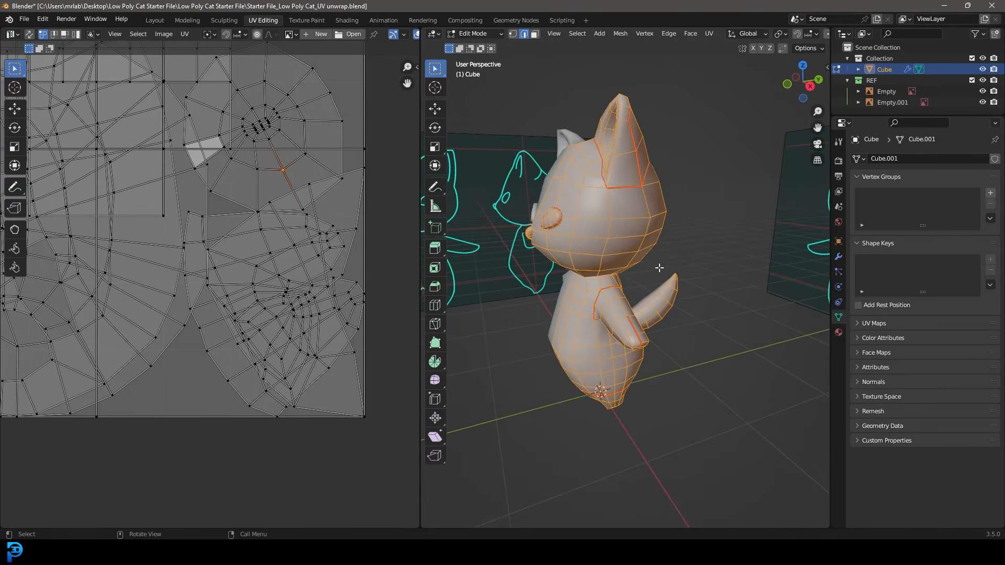
key(u)
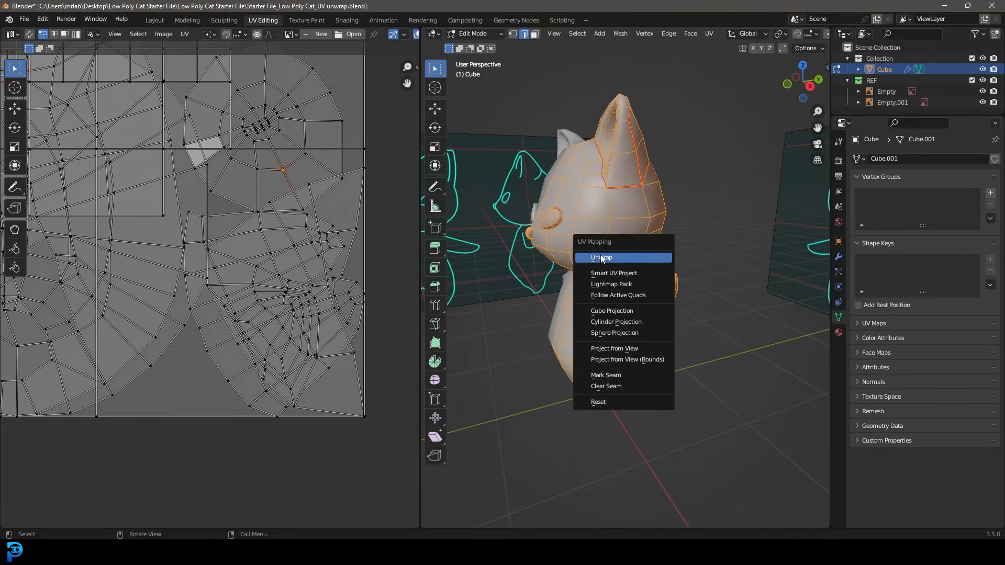
click(601, 259)
Select the two linked eye islands in the UV layout and move them aside, clear of the nose island
scroll(340, 221, down, 5)
middle_drag(96, 183, 173, 248)
scroll(204, 215, up, 4)
scroll(205, 215, down, 6)
scroll(313, 197, up, 4)
drag(370, 254, 326, 174)
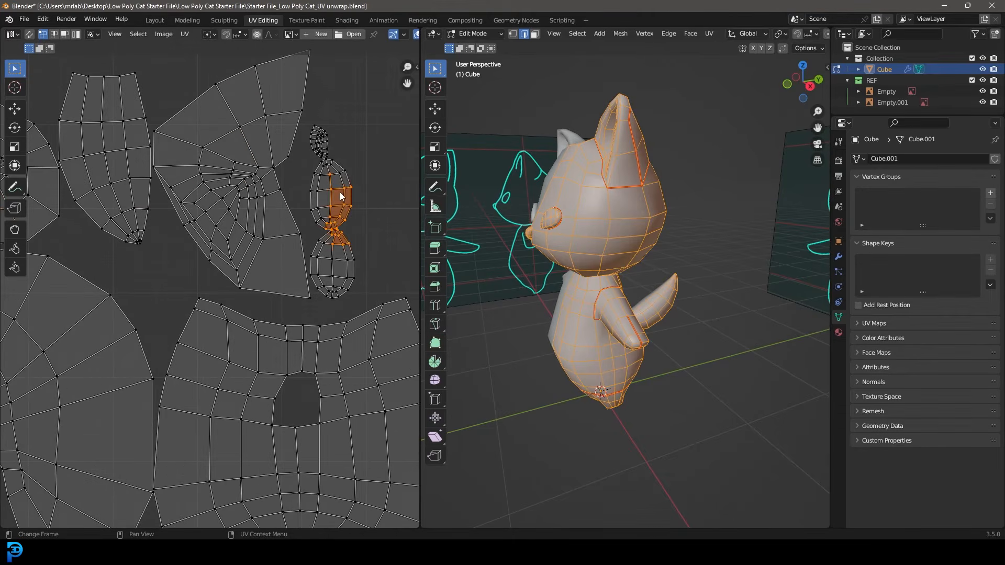
key(ctrl+l)
scroll(291, 246, up, 3)
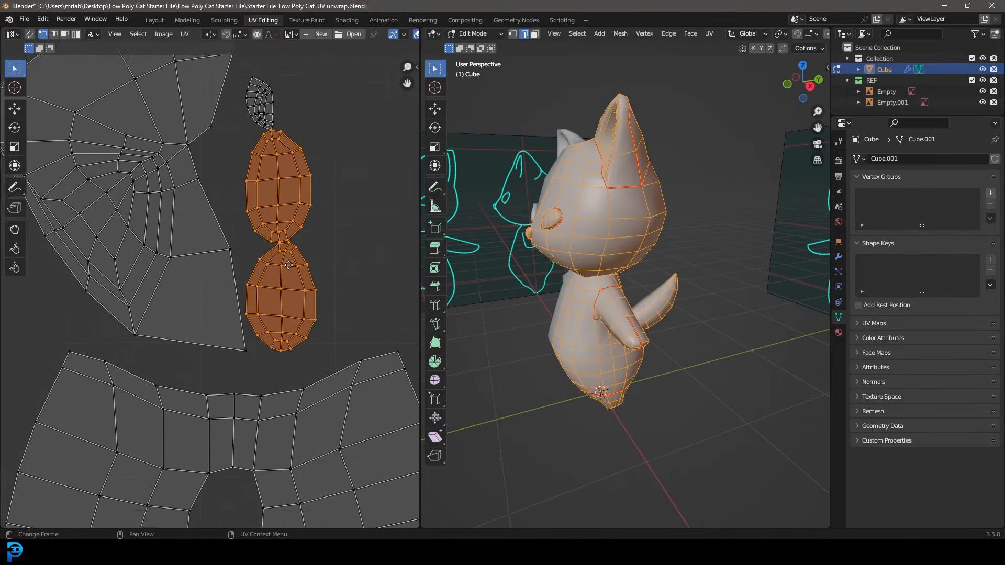
middle_drag(312, 253, 218, 308)
key(g)
click(361, 202)
Select the linked arm island and move it up into the empty upper corner of the UV square
scroll(214, 289, down, 5)
middle_drag(161, 279, 325, 308)
scroll(165, 273, up, 4)
click(260, 273)
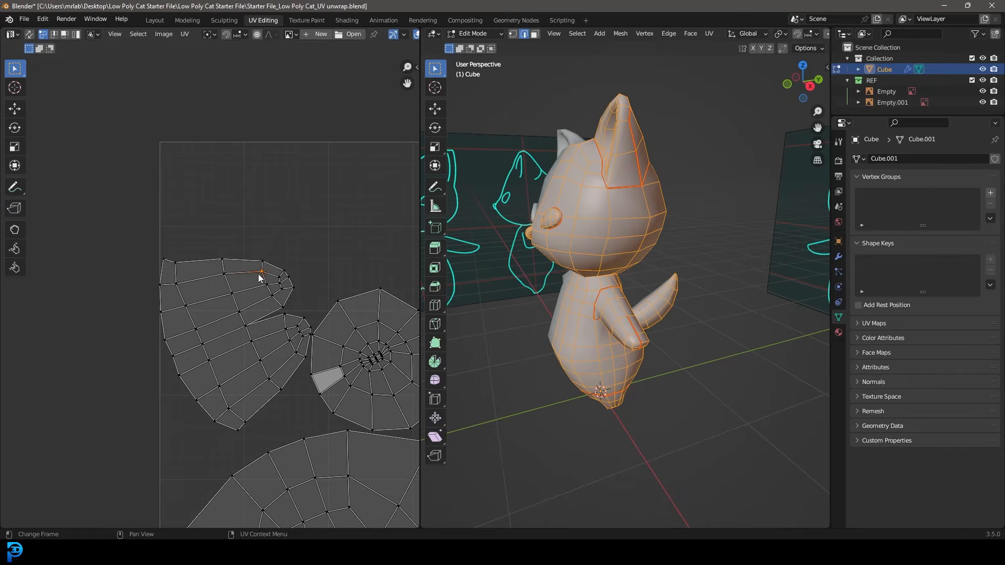
key(ctrl+l)
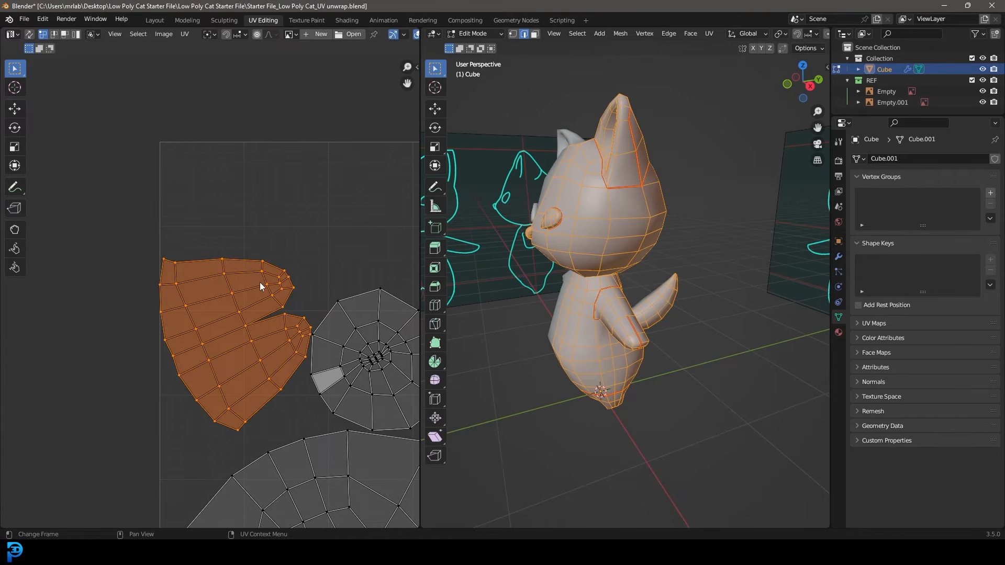
key(g)
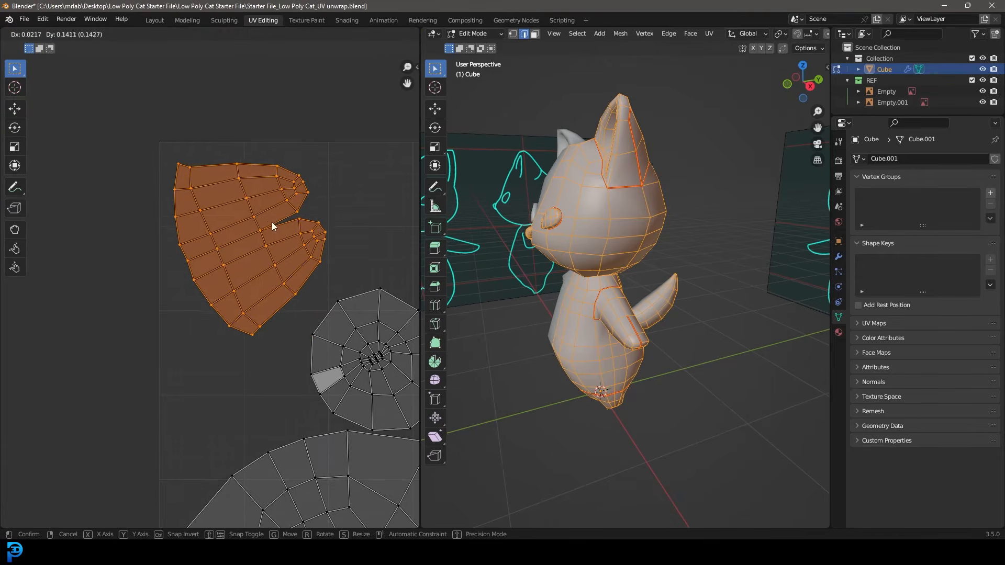
click(272, 222)
scroll(272, 221, down, 3)
Select the linked body island and scale it down slightly to leave a margin around it
scroll(293, 319, up, 6)
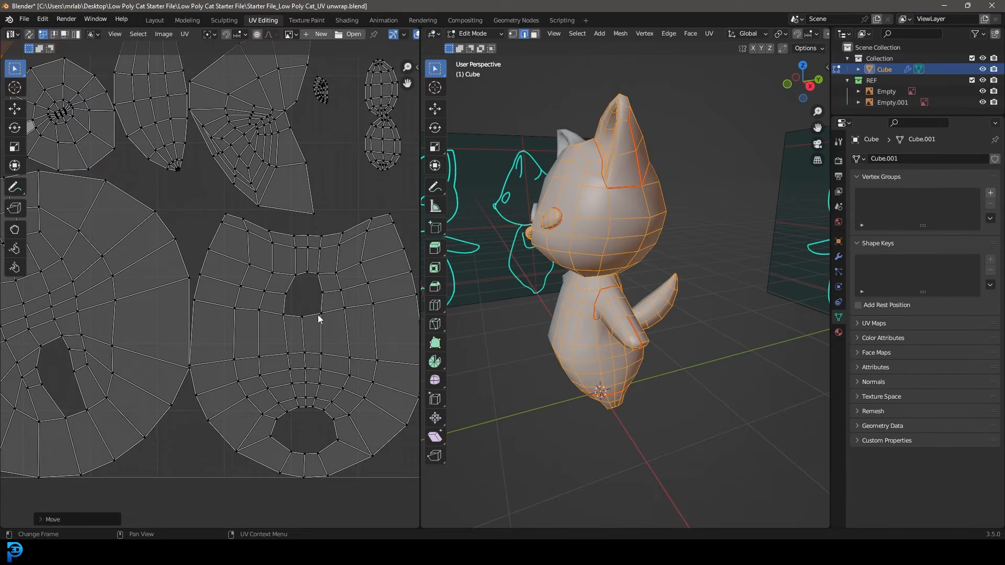
click(308, 316)
middle_drag(329, 337, 263, 316)
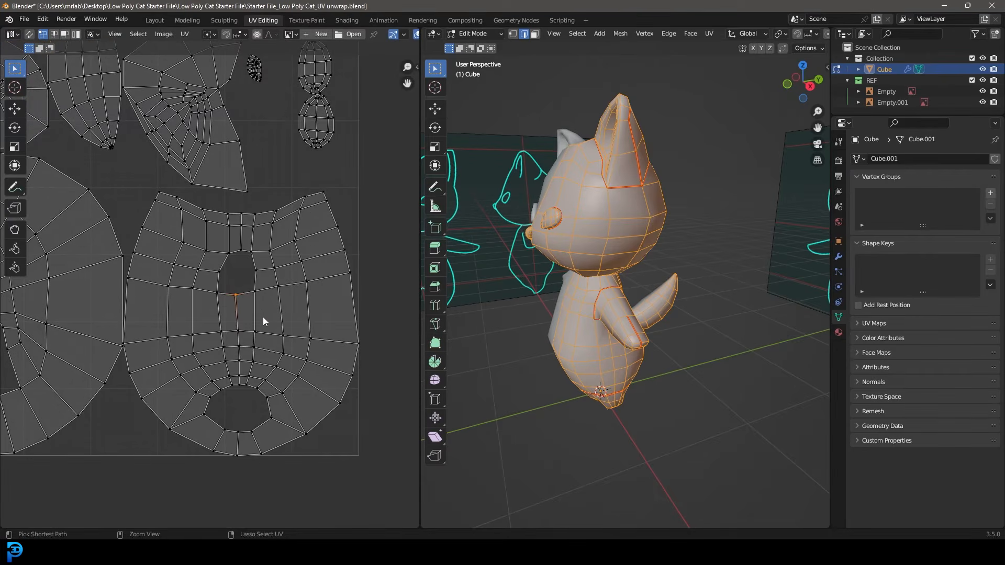
key(ctrl+l)
ctrl+scroll(277, 356, right, 3)
key(s)
click(303, 390)
Select the linked tail island and move it up, away from the leg and ear islands
scroll(251, 262, down, 2)
middle_drag(112, 149, 234, 190)
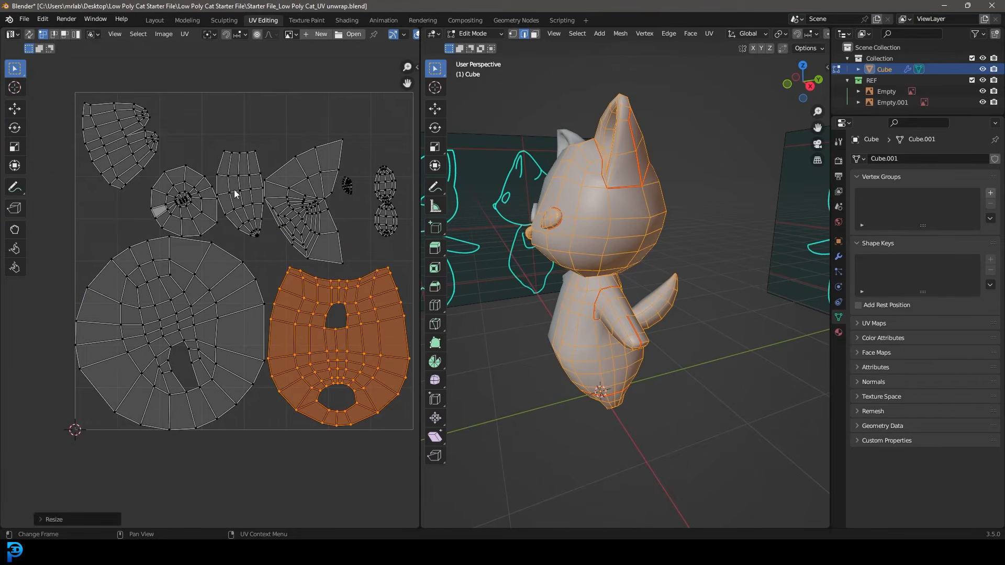
click(227, 161)
key(ctrl+l)
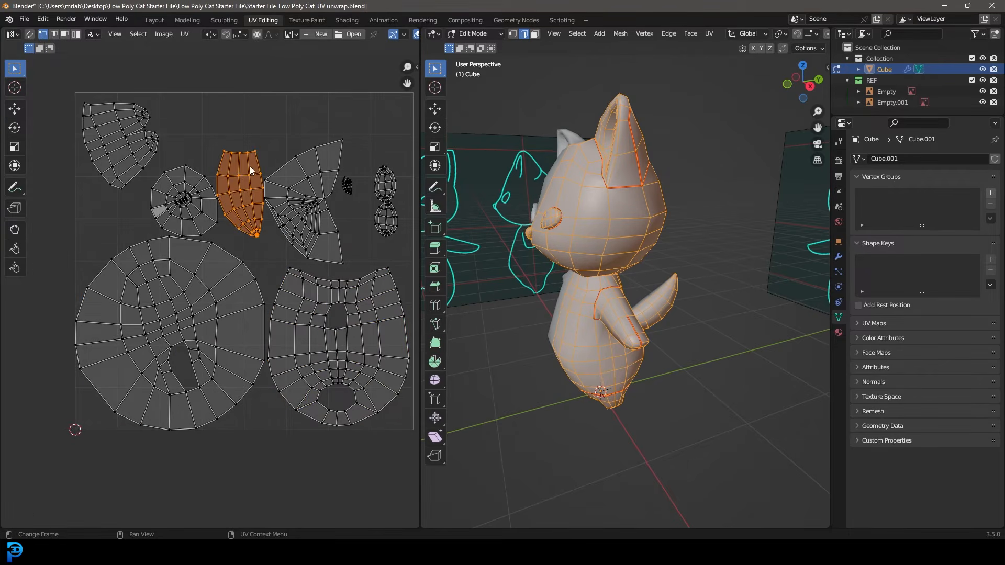
scroll(250, 165, up, 4)
middle_drag(309, 219, 265, 319)
key(g)
click(243, 195)
Select the linked leg island and shift it into the gap between the arm, tail and head islands
middle_drag(180, 300, 300, 322)
click(249, 310)
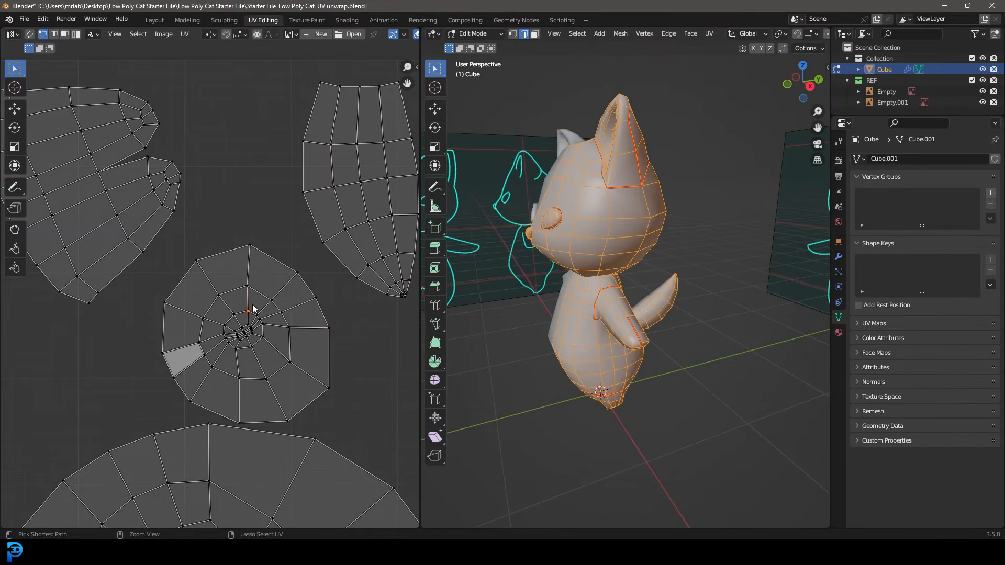
key(ctrl+l)
key(g)
click(271, 341)
Select the linked nose island and move it up into the free space above the eye islands
scroll(338, 374, down, 3)
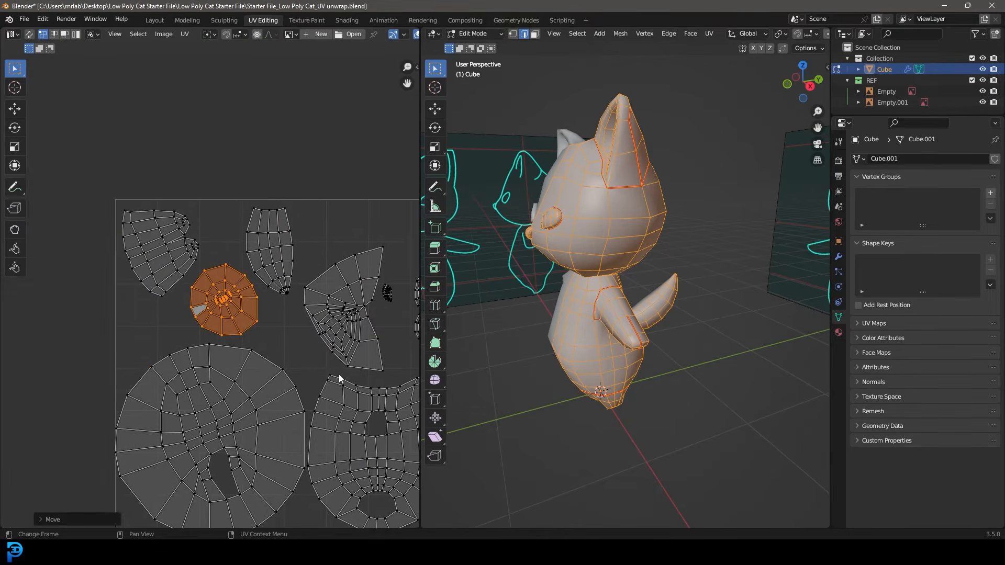
scroll(241, 349, up, 2)
scroll(337, 260, up, 1)
click(340, 258)
key(ctrl+l)
middle_drag(340, 258, 258, 319)
key(g)
click(280, 296)
key(Home)
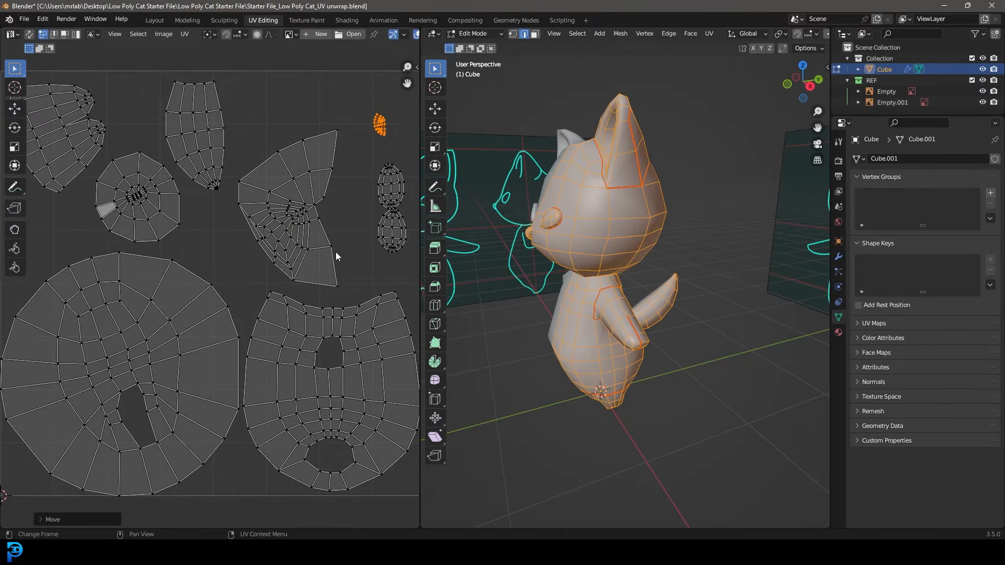
Examine the spacing between the rearranged UV islands
middle_drag(331, 226, 243, 255)
scroll(243, 258, up, 4)
scroll(294, 255, up, 2)
middle_drag(378, 205, 414, 266)
scroll(306, 237, down, 5)
scroll(238, 267, down, 1)
scroll(383, 272, up, 1)
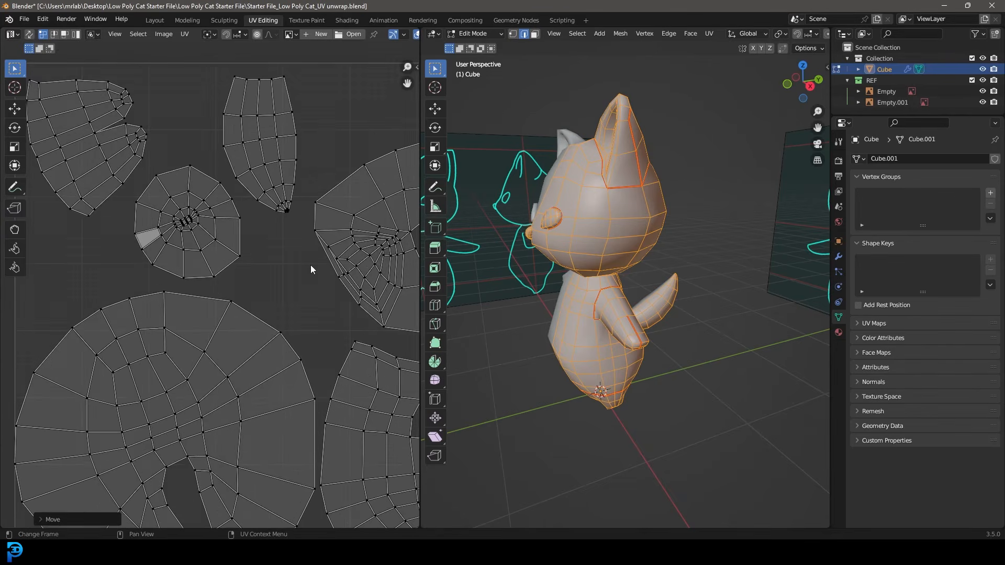
Check the complete UV layout against the cat model and save the file
key(Home)
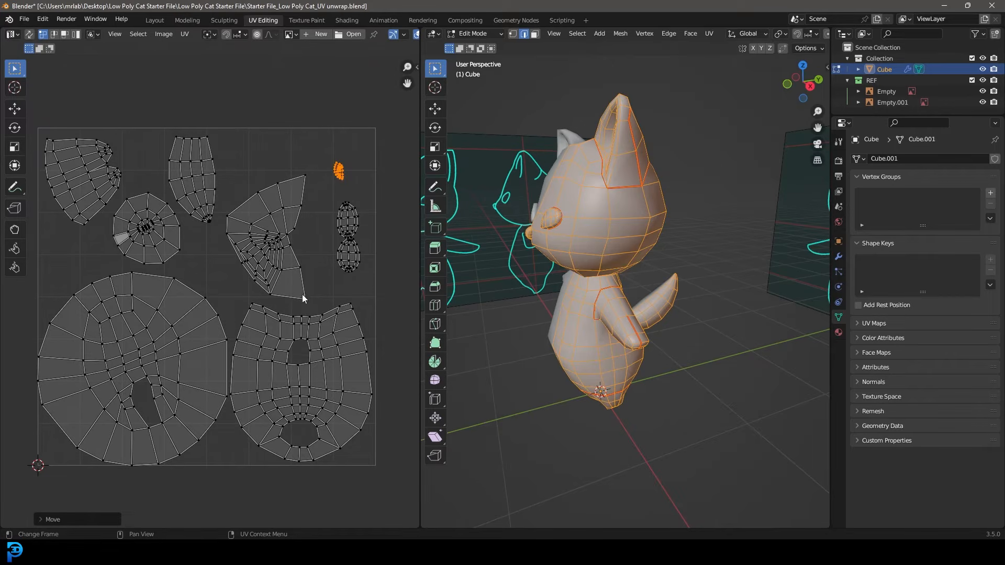
middle_drag(586, 157, 664, 138)
scroll(664, 139, up, 5)
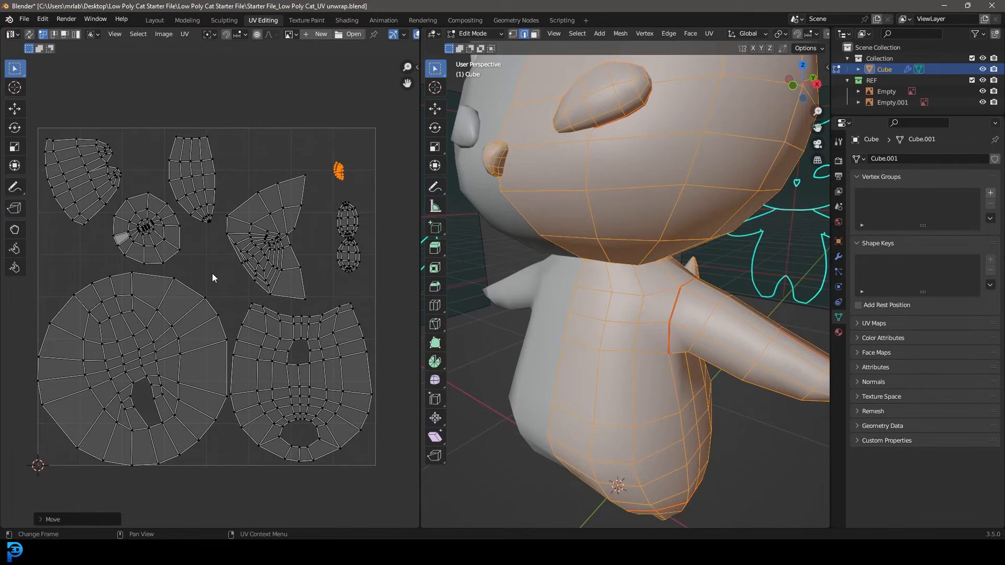
middle_drag(557, 188, 571, 193)
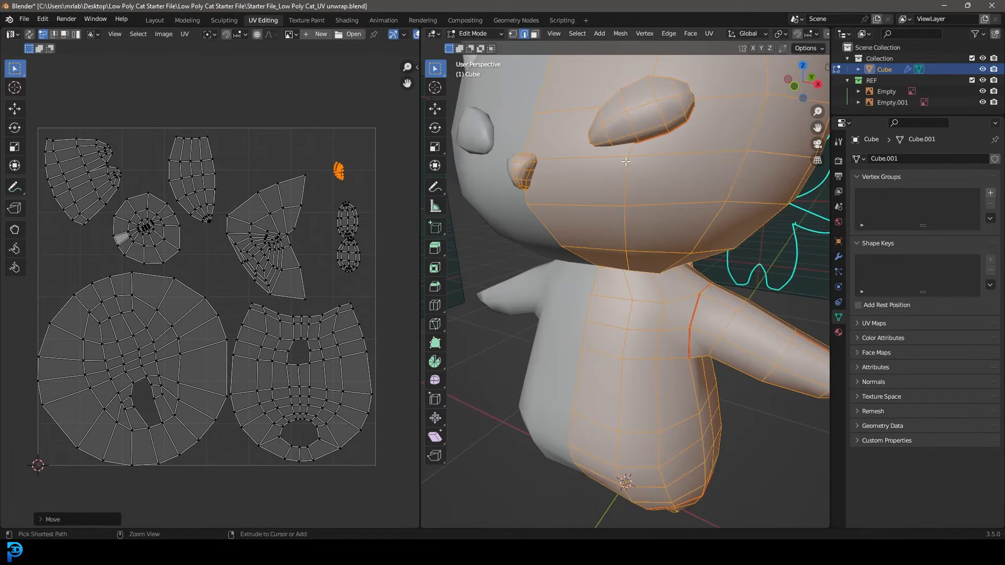
key(ctrl+s)
scroll(633, 178, down, 4)
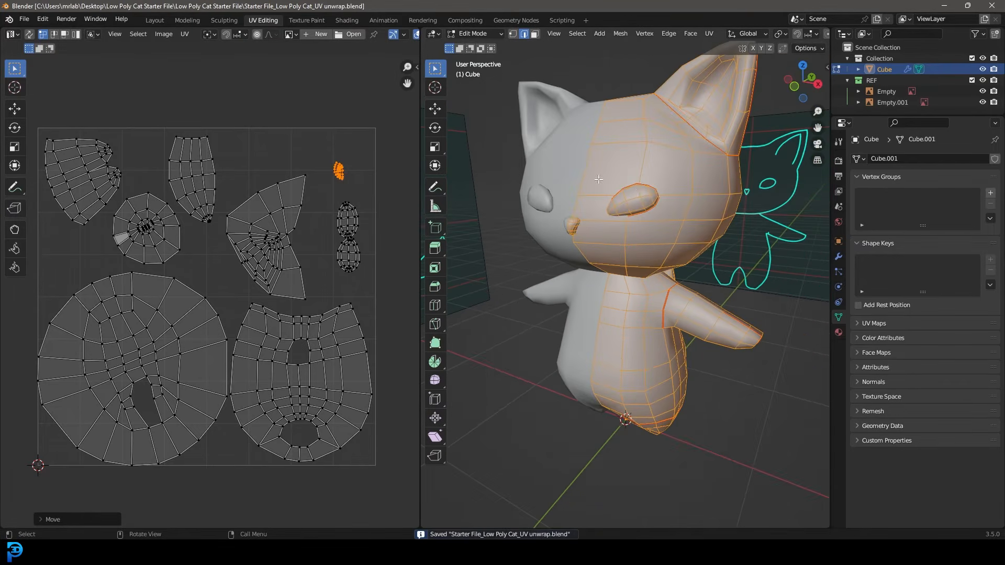
Start a new image for the UV layout, with generated type UV Grid and the name cat TEX
click(317, 34)
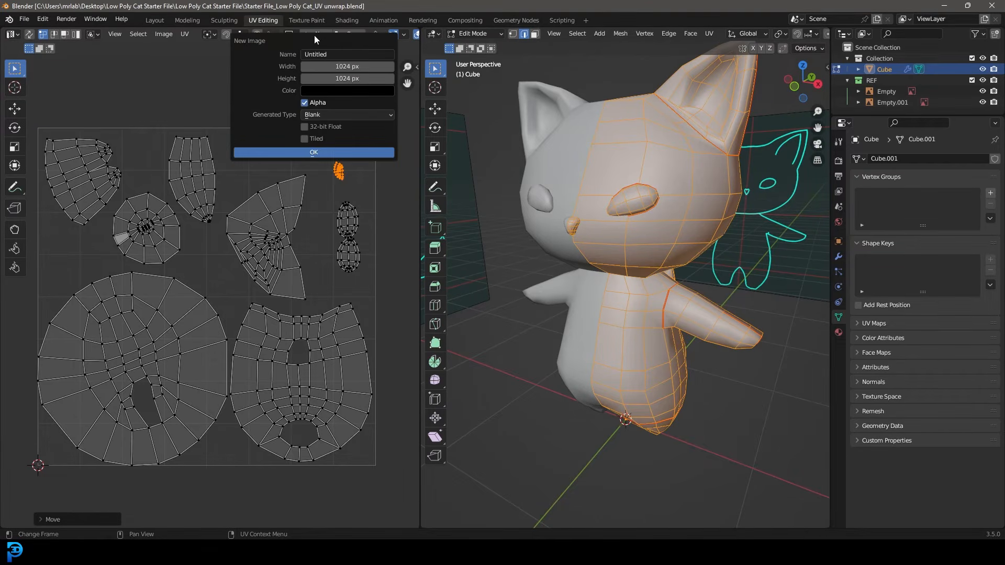
click(313, 115)
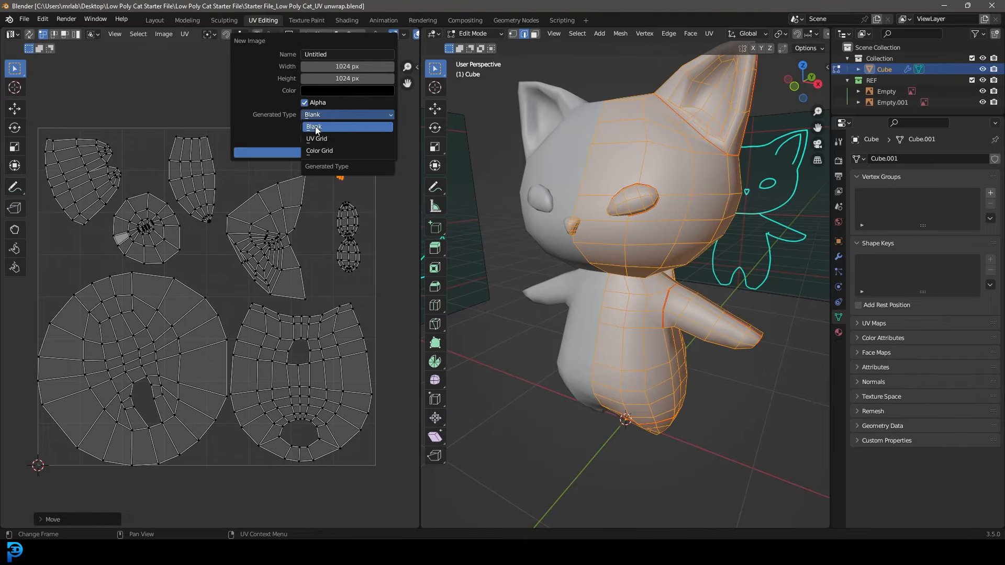
click(345, 138)
click(315, 56)
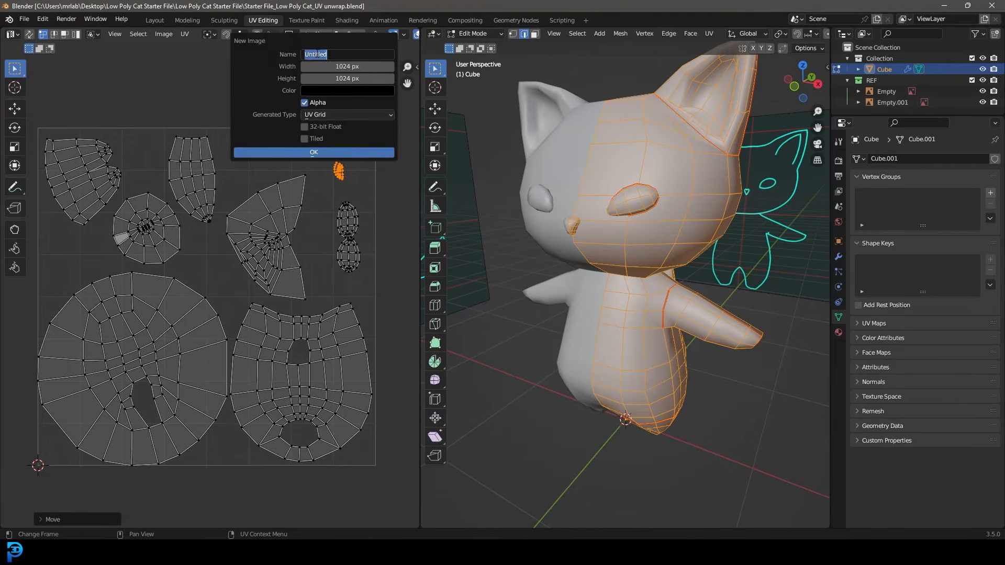
text(cat TEX)
key(Return)
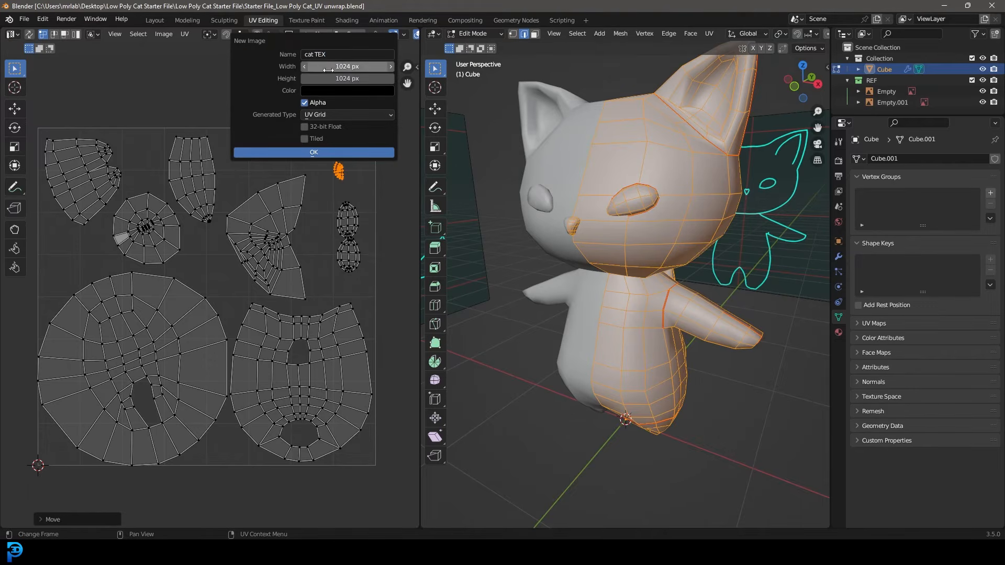
Set the new image's width and height to 2048 px and create it
click(348, 66)
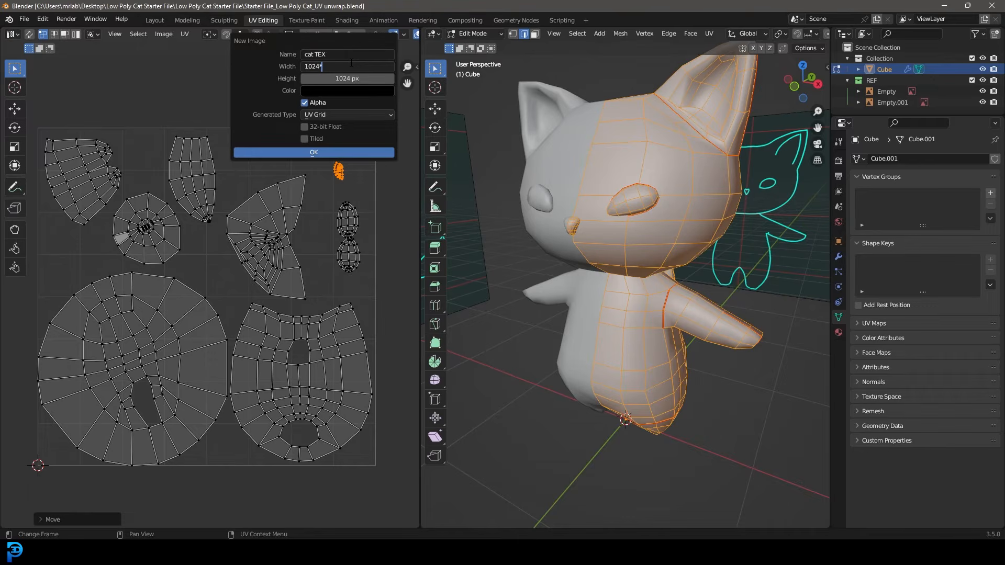
key(Return)
click(353, 79)
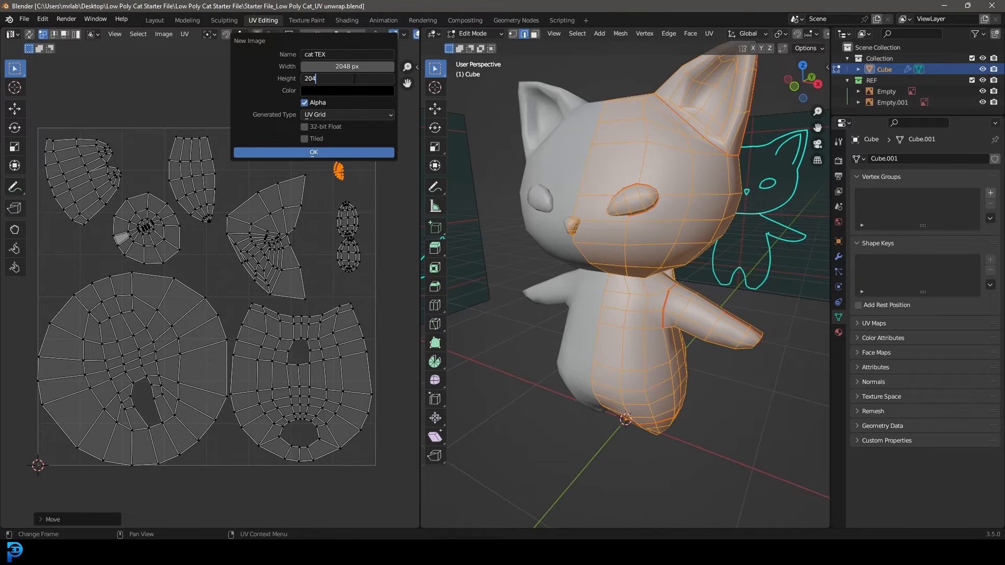
text(2048)
key(Return)
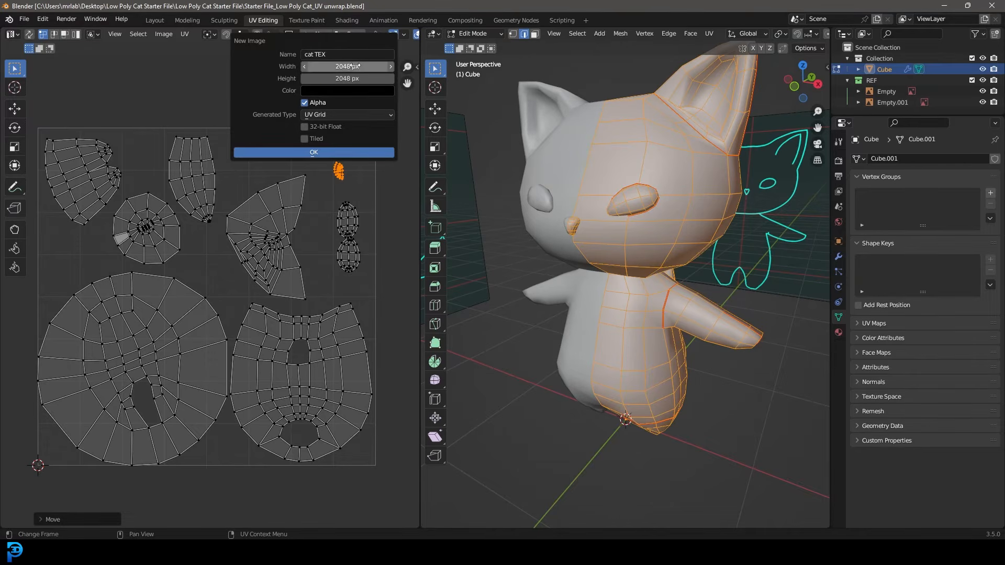
click(314, 153)
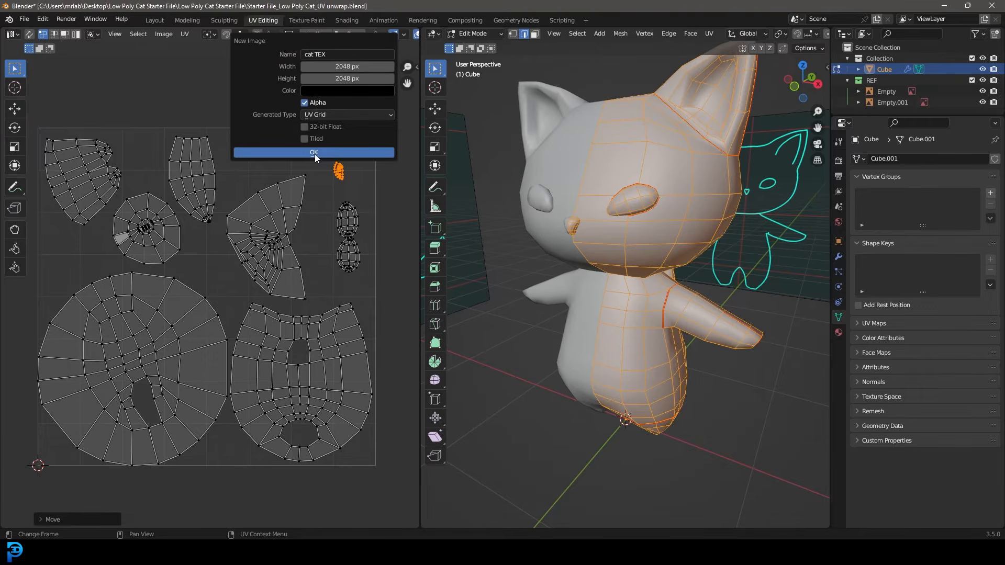
scroll(317, 164, down, 7)
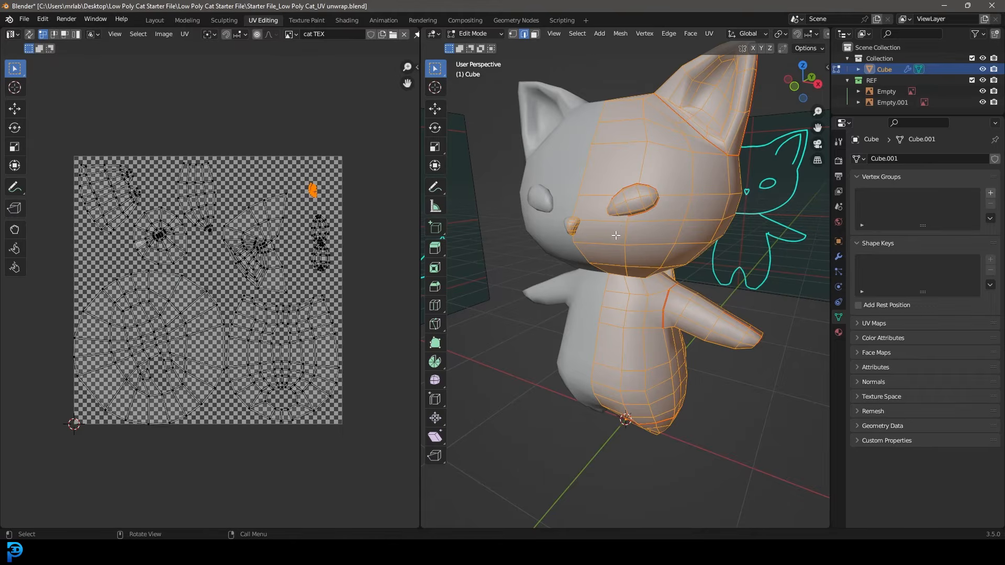
Switch to the Shading workspace and create a new material named Cat for the cat mesh
click(346, 20)
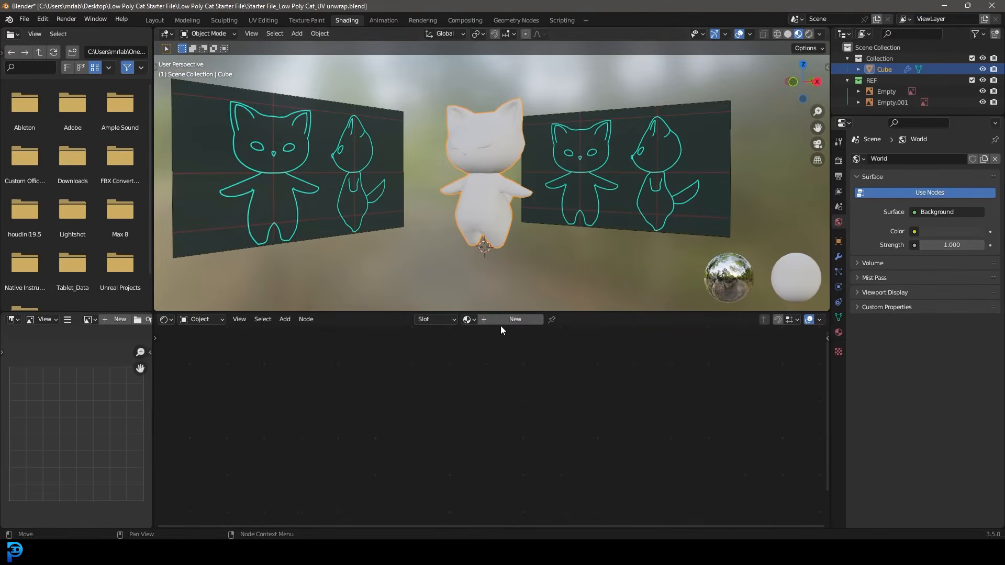
click(516, 320)
double_click(515, 320)
text(Ca)
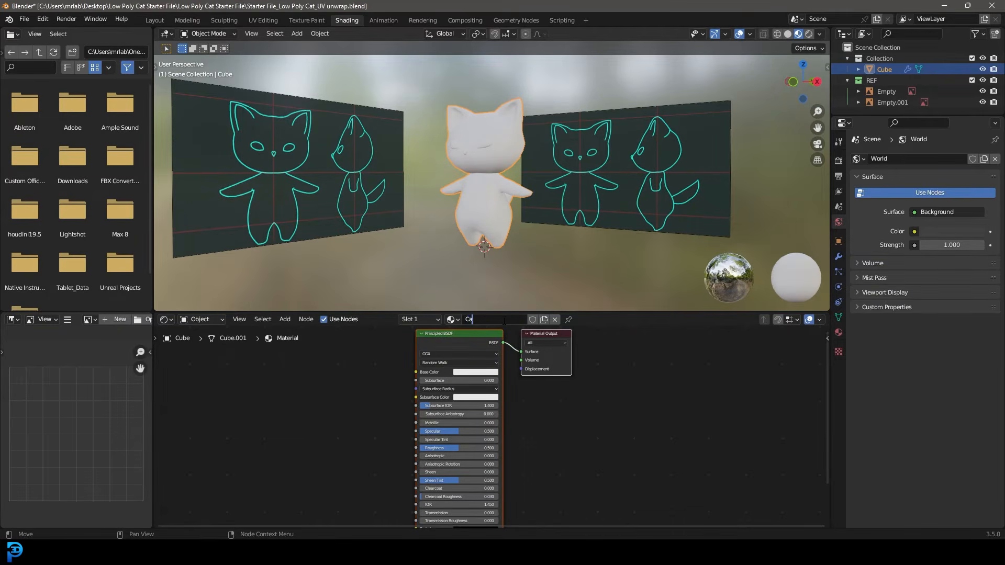
text(t)
key(Return)
scroll(484, 388, up, 2)
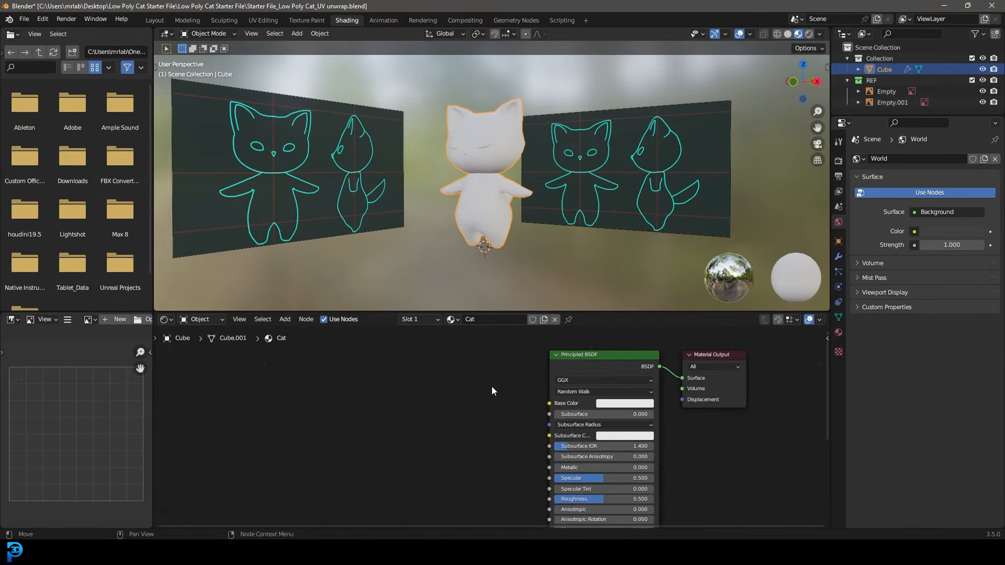
Add an Image Texture node feeding the Principled BSDF's Base Color and assign the cat TEX image to it
key(g)
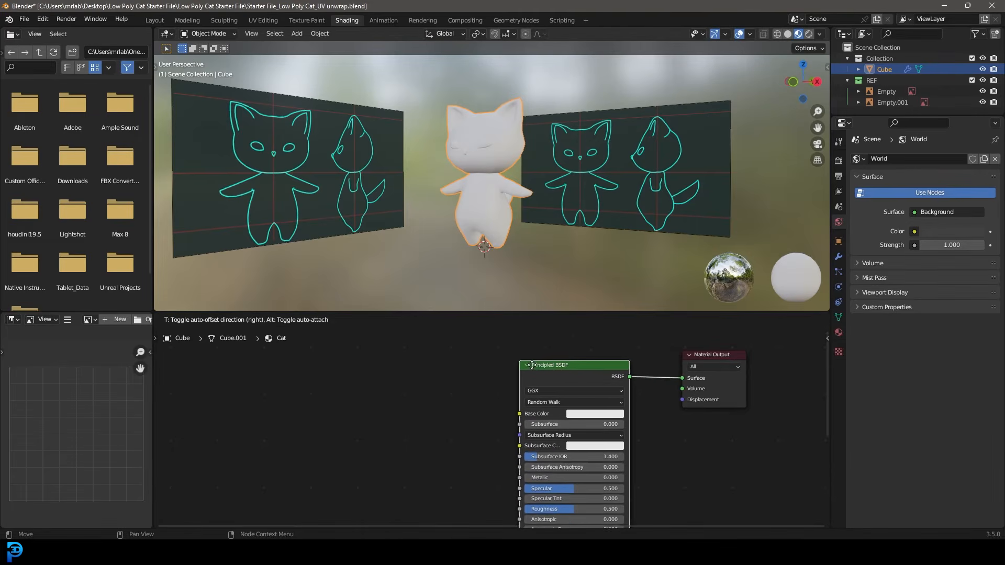
click(507, 386)
middle_drag(440, 411, 469, 395)
scroll(468, 395, up, 1)
drag(564, 388, 340, 390)
text(imag)
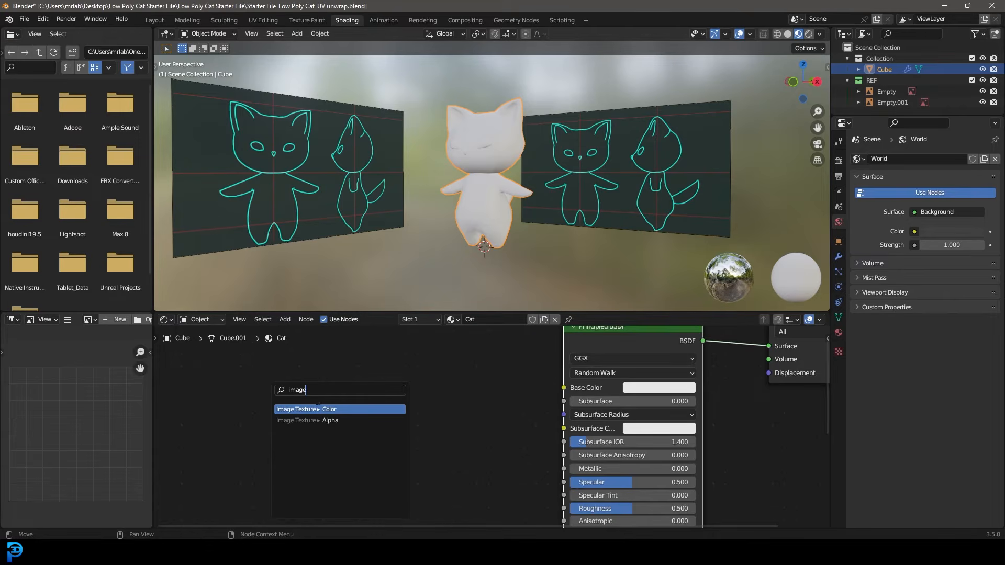
text(e)
click(305, 409)
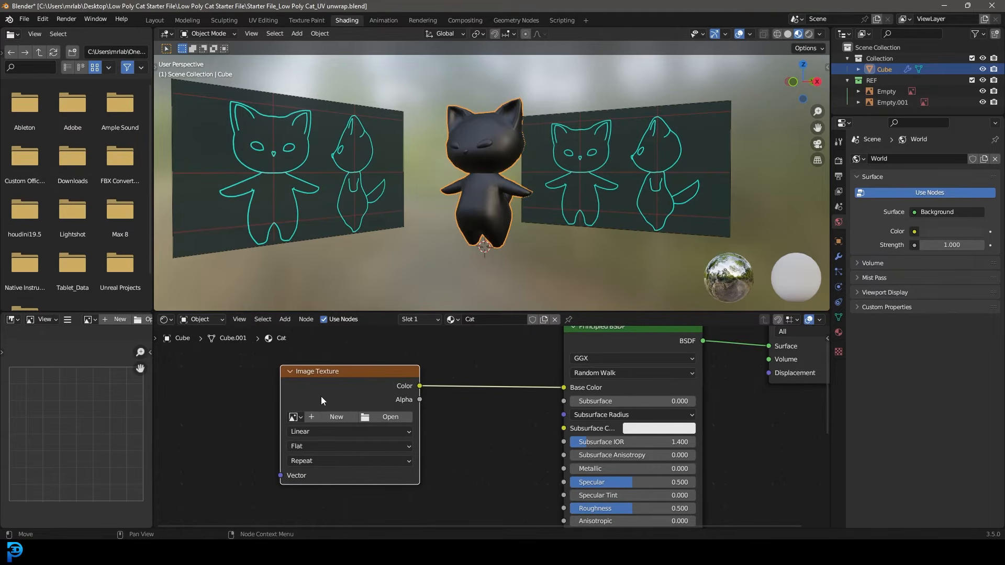
click(294, 418)
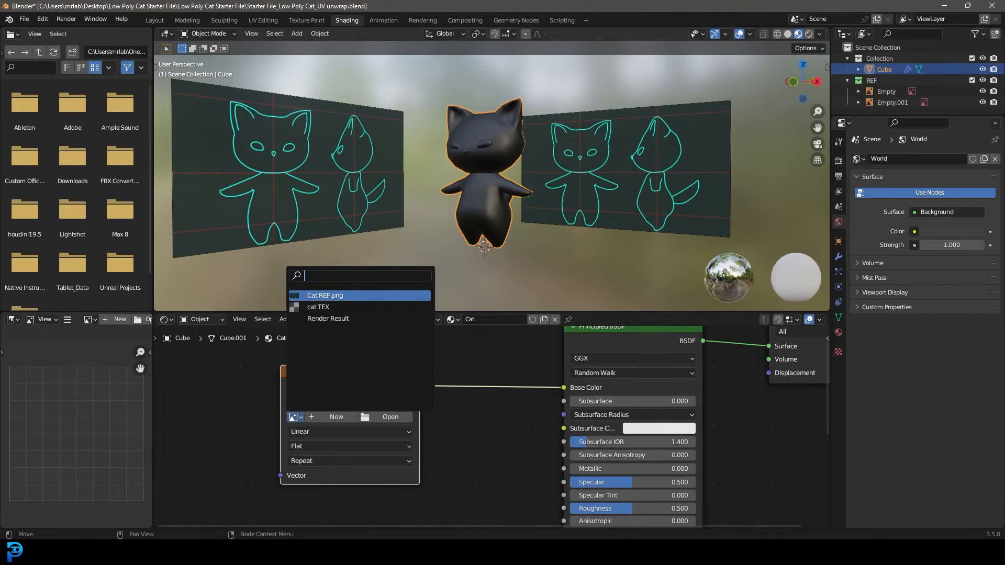
click(319, 307)
Examine the checker pattern on the cat's head, body and legs for stretching and size differences
middle_drag(519, 81, 494, 136)
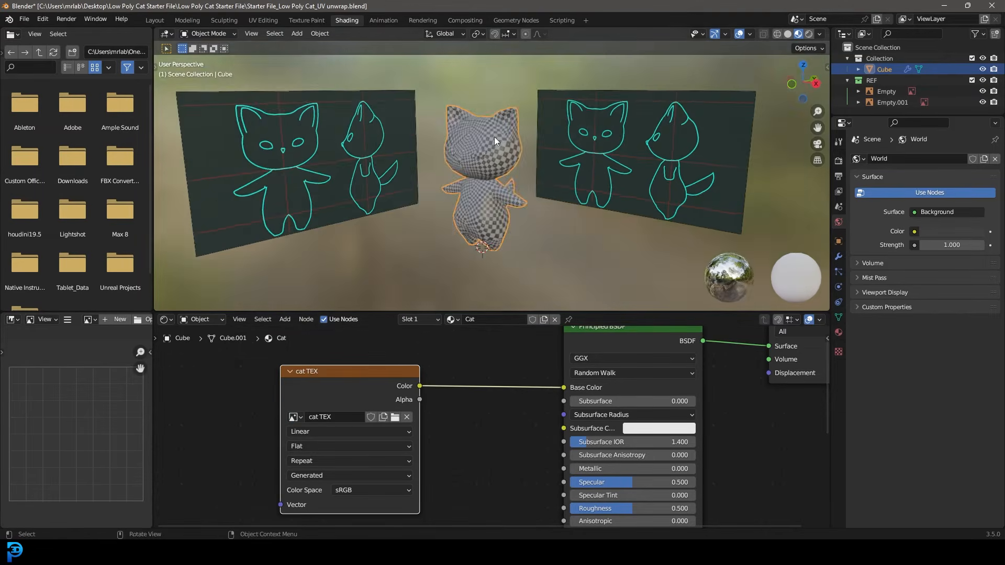
scroll(494, 136, up, 3)
key(z)
click(523, 203)
mouse_move(547, 182)
middle_down()
mouse_move(467, 101)
mouse_move(522, 132)
mouse_move(625, 140)
mouse_move(632, 196)
mouse_move(618, 108)
middle_up()
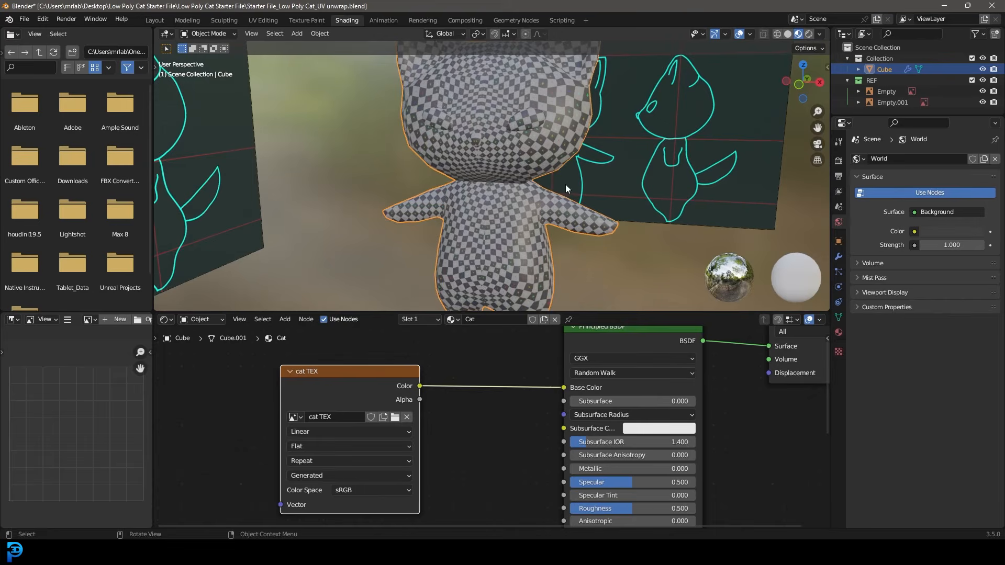
middle_drag(557, 234, 488, 226)
scroll(489, 259, up, 3)
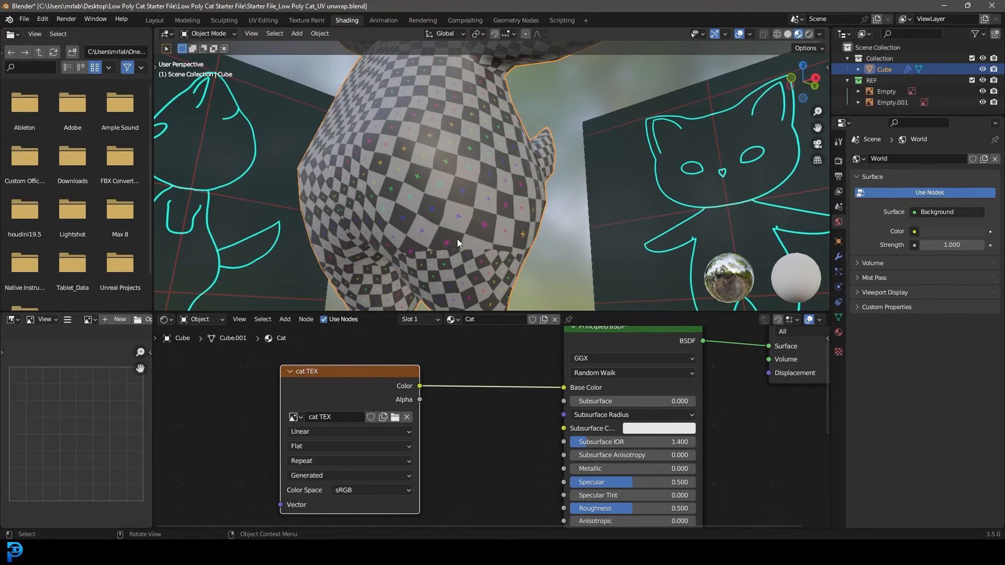
Return to the UV Editing workspace, display the checker texture on the model and select the whole half-mesh
click(266, 21)
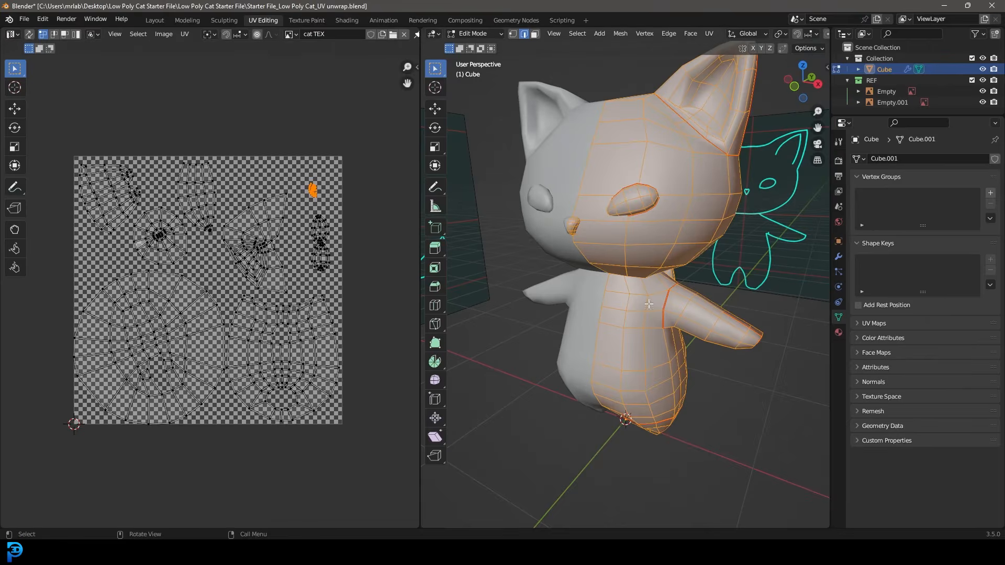
key(z)
click(634, 355)
scroll(258, 247, up, 2)
key(a)
middle_drag(617, 330, 654, 334)
scroll(621, 344, up, 3)
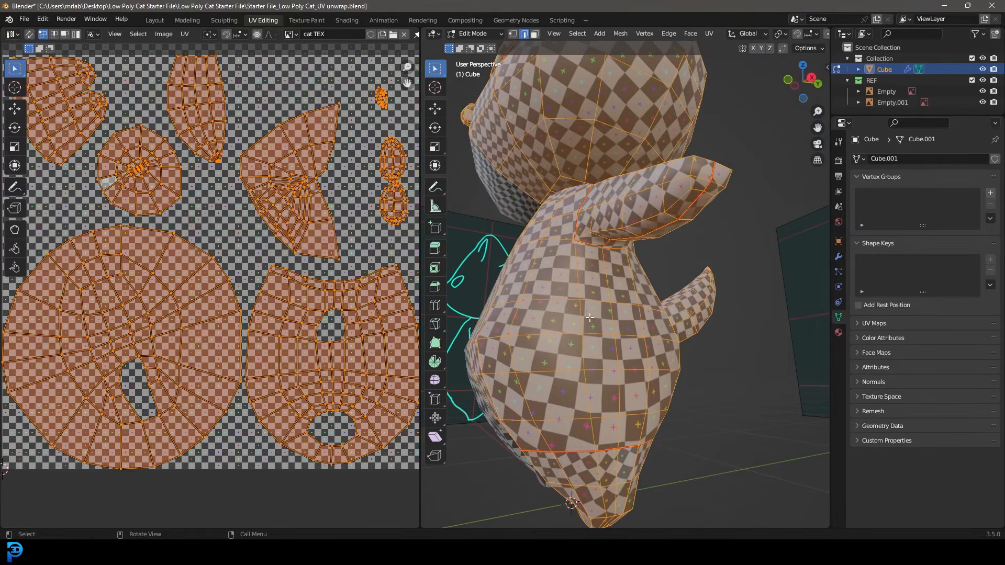
Inspect the checker pattern across the leg seam, body and arm, and save the file
middle_drag(581, 425, 544, 414)
scroll(520, 401, up, 3)
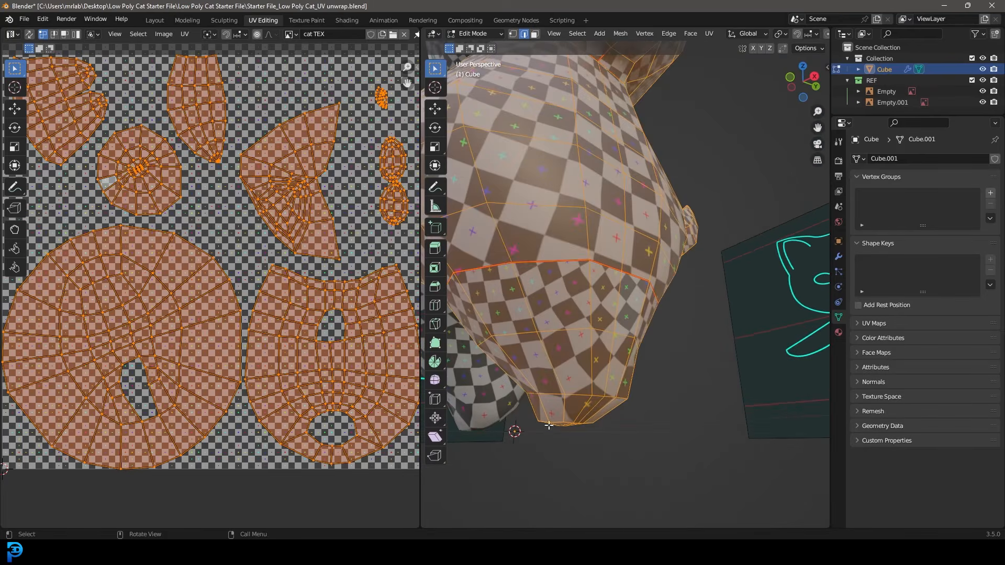
scroll(588, 315, down, 3)
shift+middle_drag(588, 314, 608, 375)
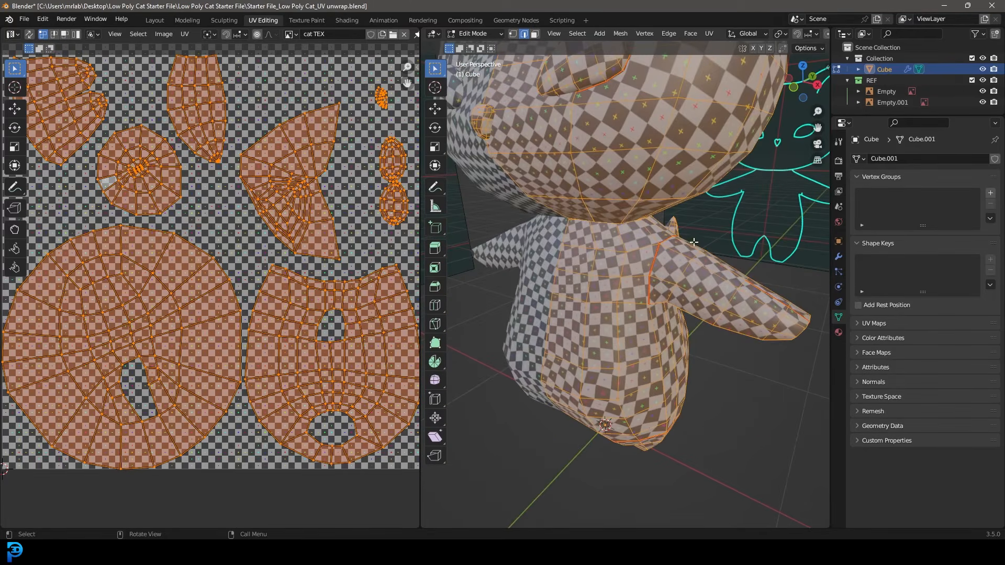
scroll(694, 244, down, 5)
middle_drag(693, 244, 623, 238)
key(ctrl+s)
scroll(627, 222, up, 2)
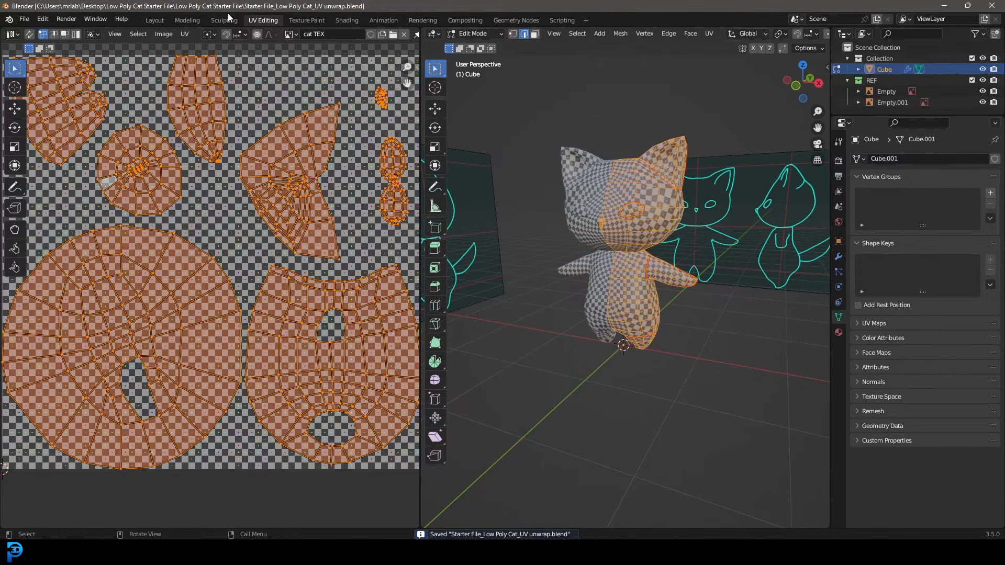
Switch to the Texture Paint workspace and save the texture image as cat TEX.png in the project folder
click(306, 21)
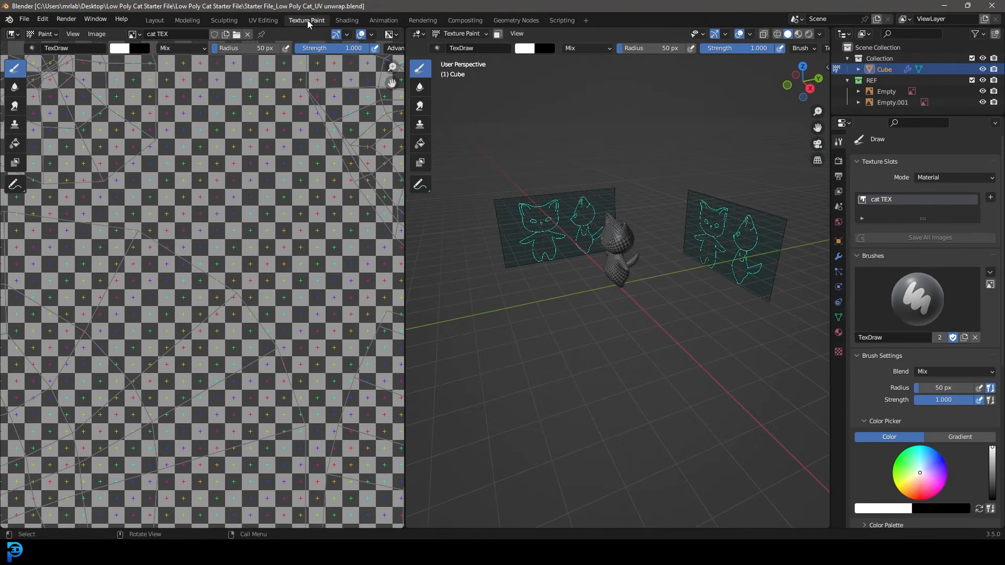
scroll(141, 165, down, 6)
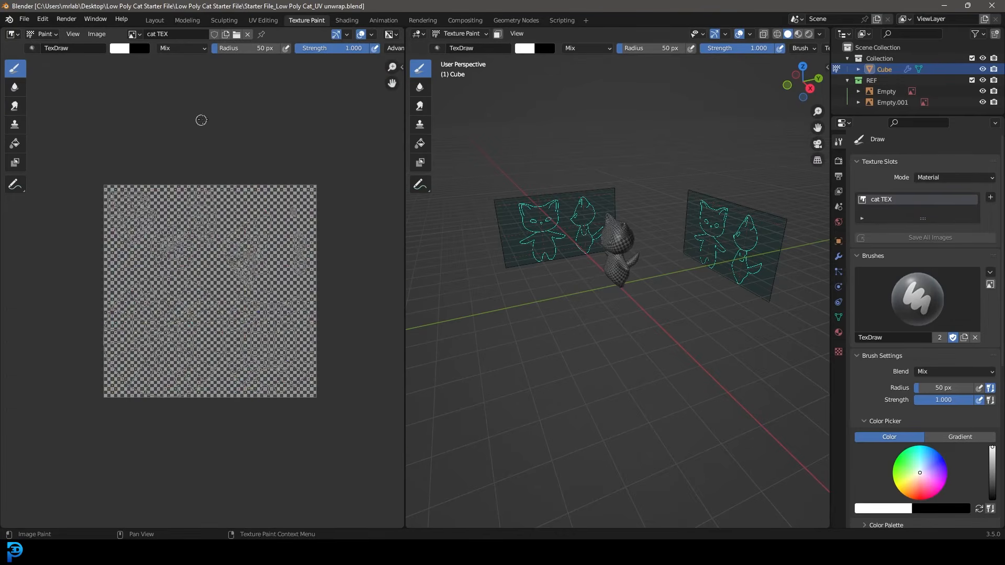
scroll(201, 120, up, 2)
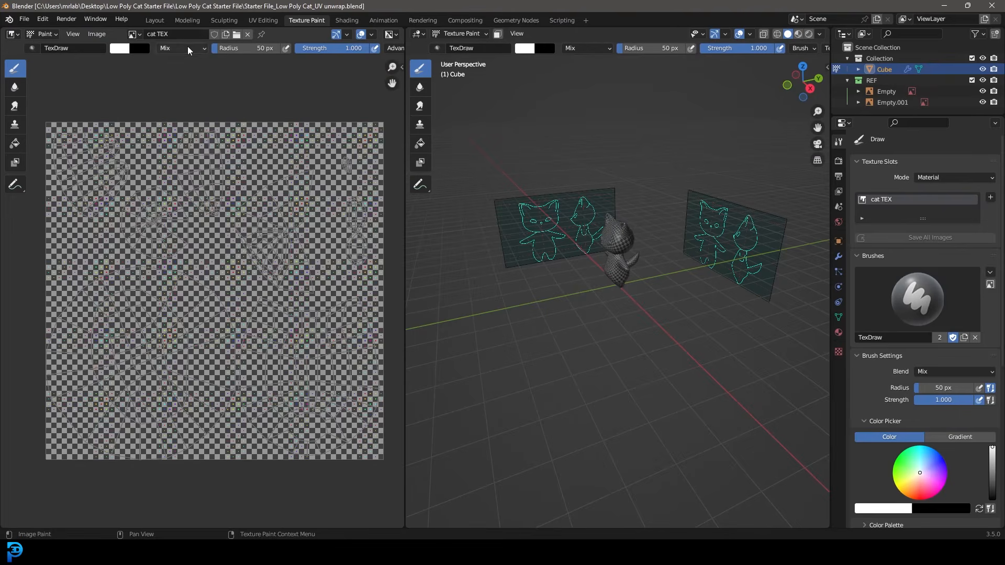
click(96, 34)
click(113, 133)
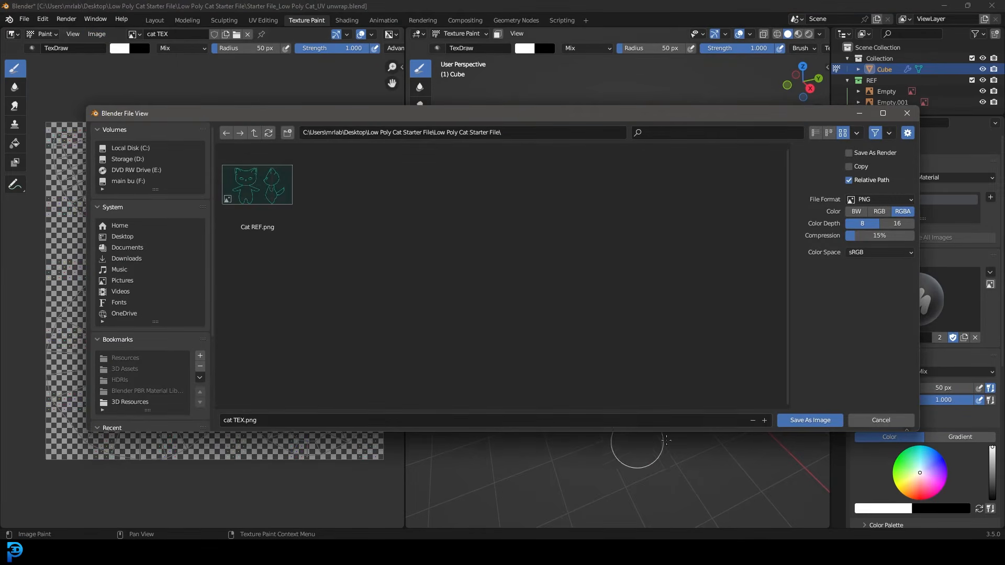
click(806, 420)
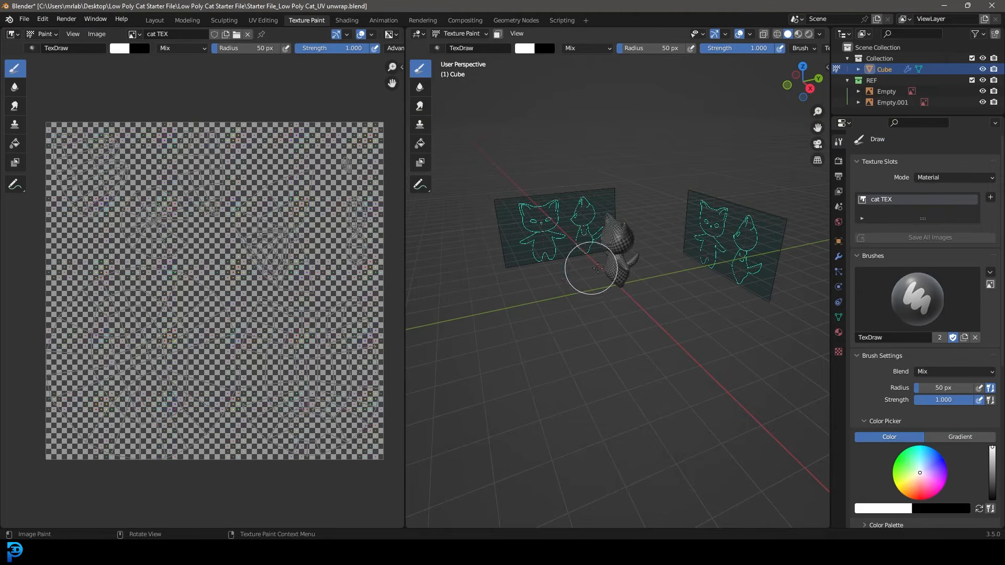
Save the project as Starter File_Low Poly Cat_Texture painting.blend and frame the cat from the front for painting
middle_drag(610, 296, 635, 336)
key(ctrl+s)
scroll(618, 282, up, 5)
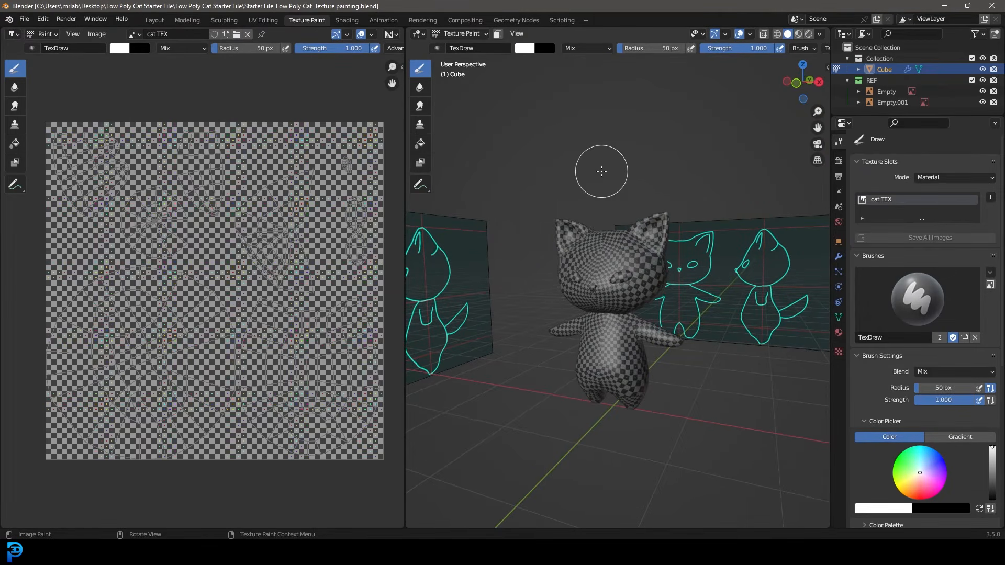
middle_drag(601, 171, 636, 204)
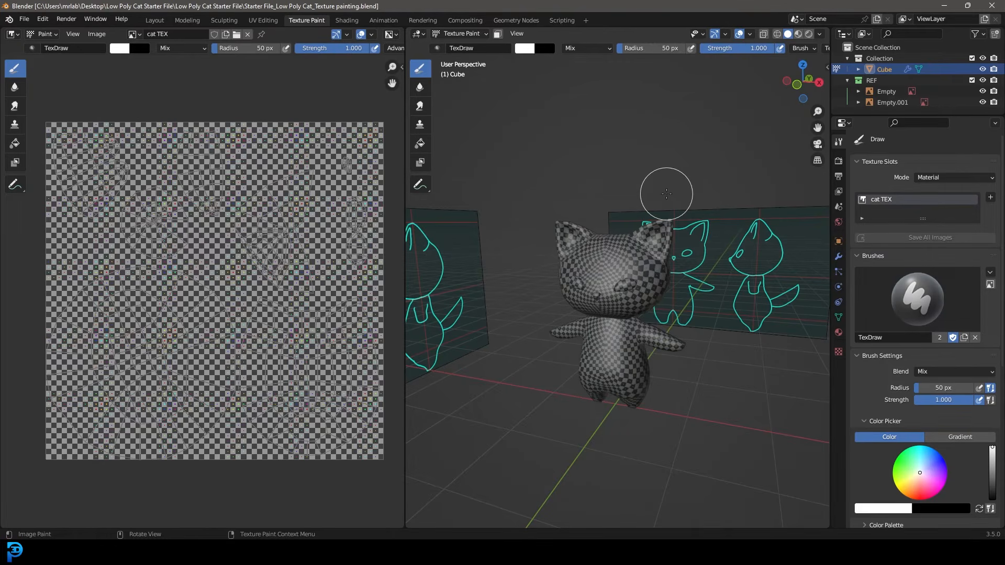
Compare the cat in Material Preview and Solid shading, then check the viewport shading options and view the cat in Solid shading
key(z)
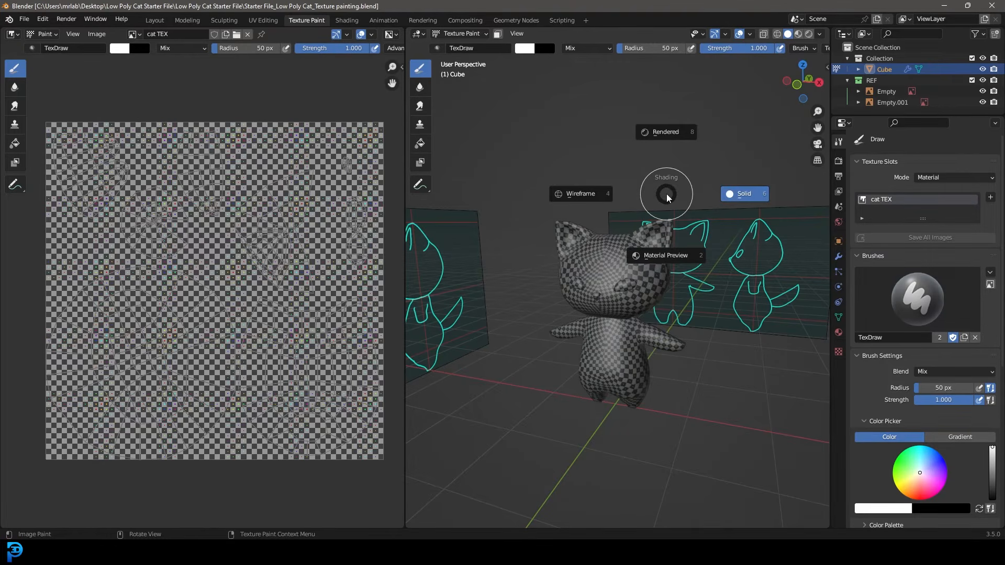
click(679, 259)
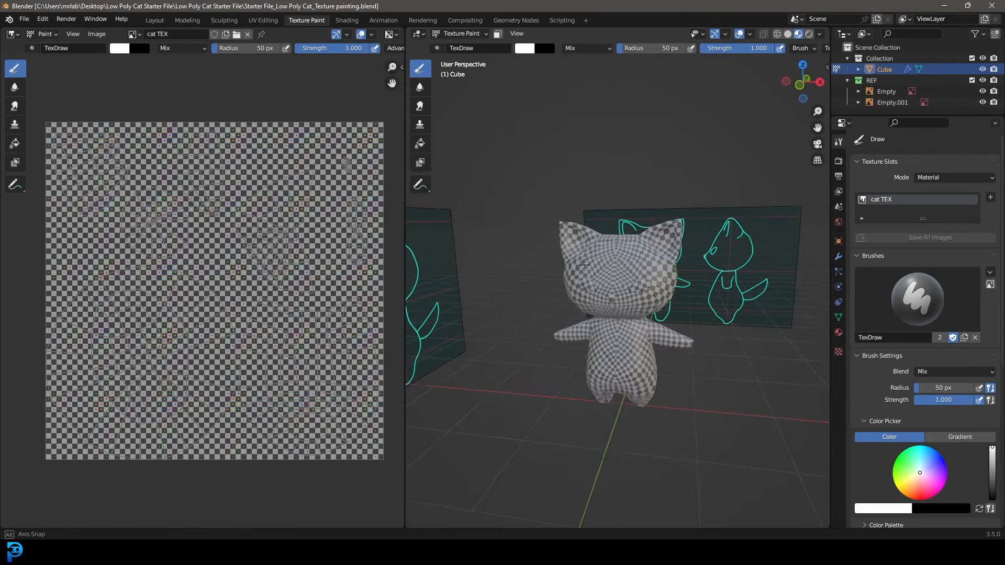
scroll(602, 267, up, 2)
key(z)
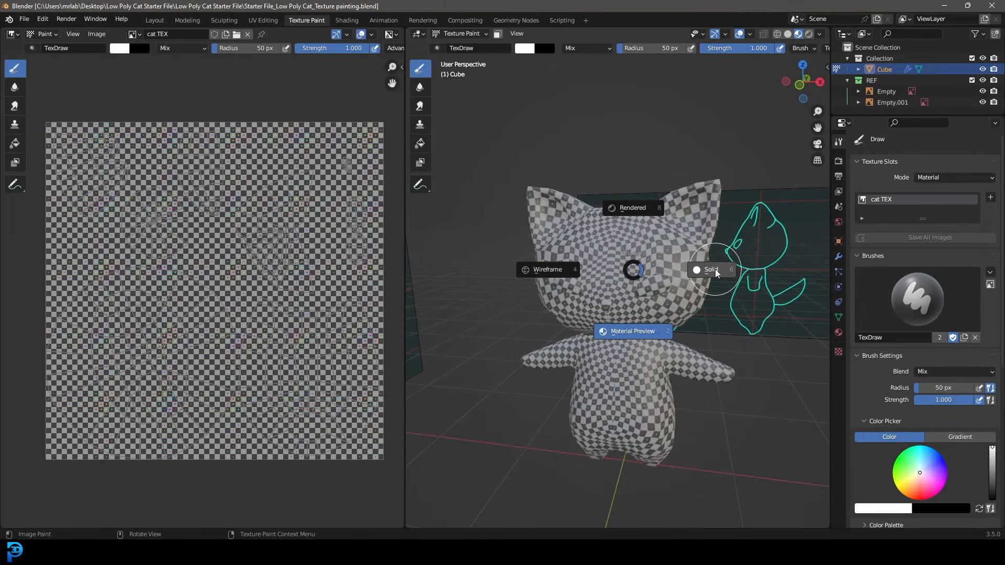
click(715, 271)
middle_drag(680, 235, 675, 209)
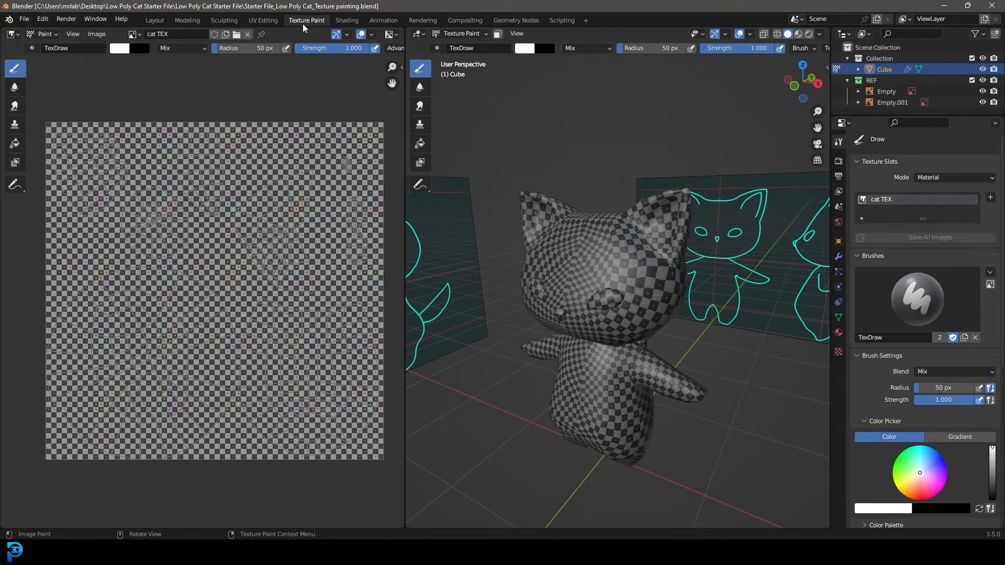
click(819, 35)
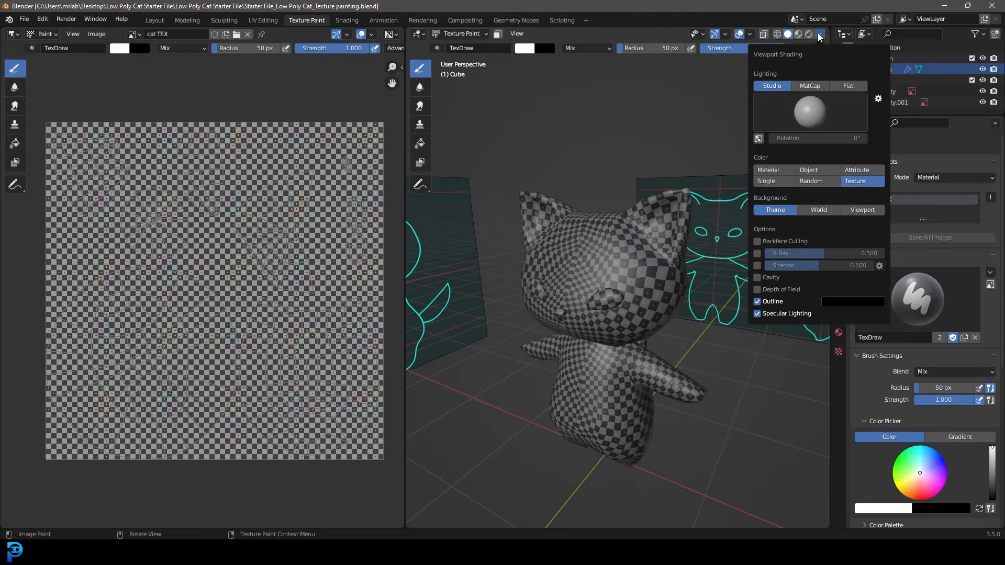
middle_drag(562, 275, 602, 220)
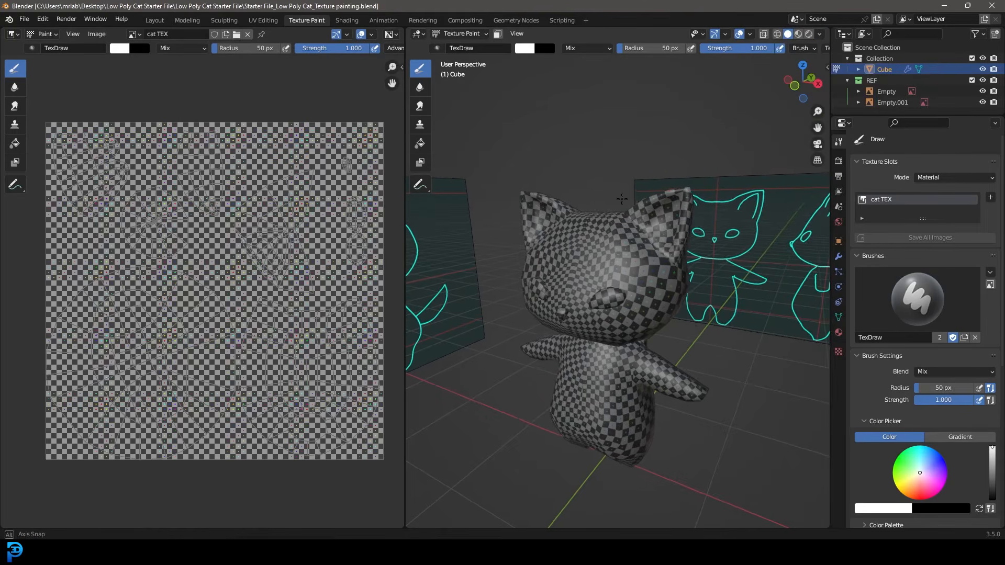
middle_drag(579, 374, 587, 346)
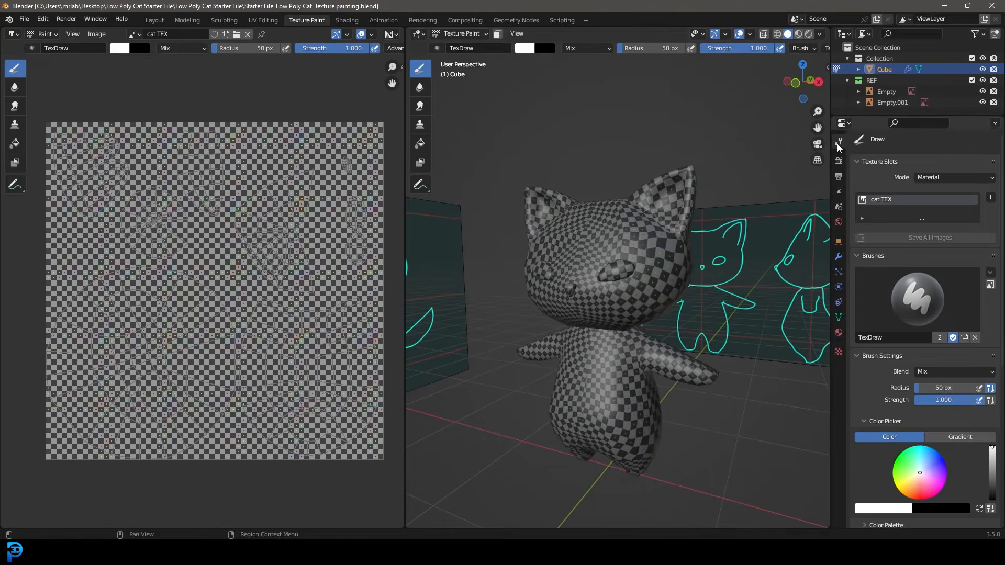
Test the TexDraw brush by painting white strokes over and around both of the cat's eyes on the model
scroll(961, 360, down, 5)
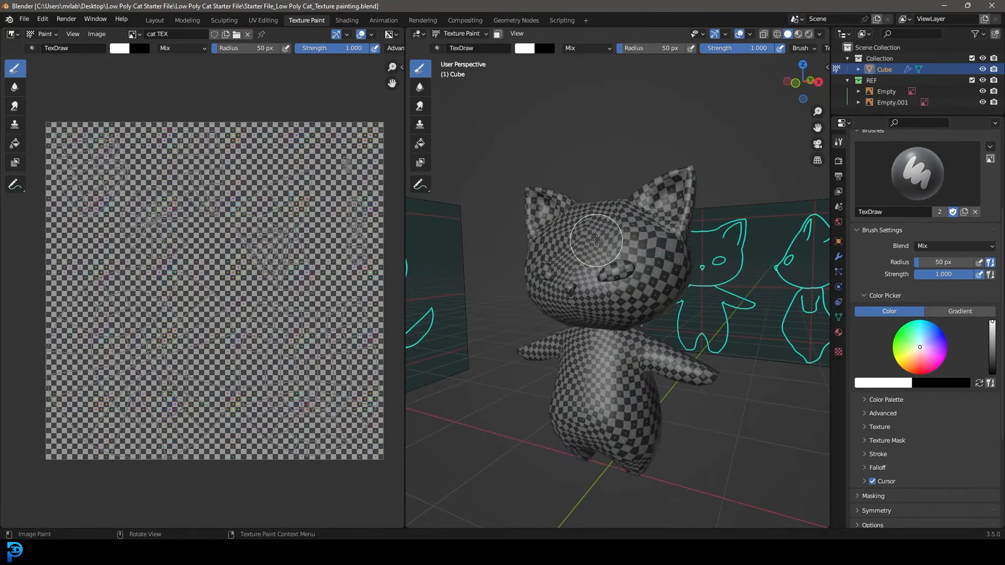
scroll(588, 252, up, 4)
mouse_move(638, 216)
mouse_down()
mouse_move(583, 235)
mouse_move(599, 224)
mouse_up()
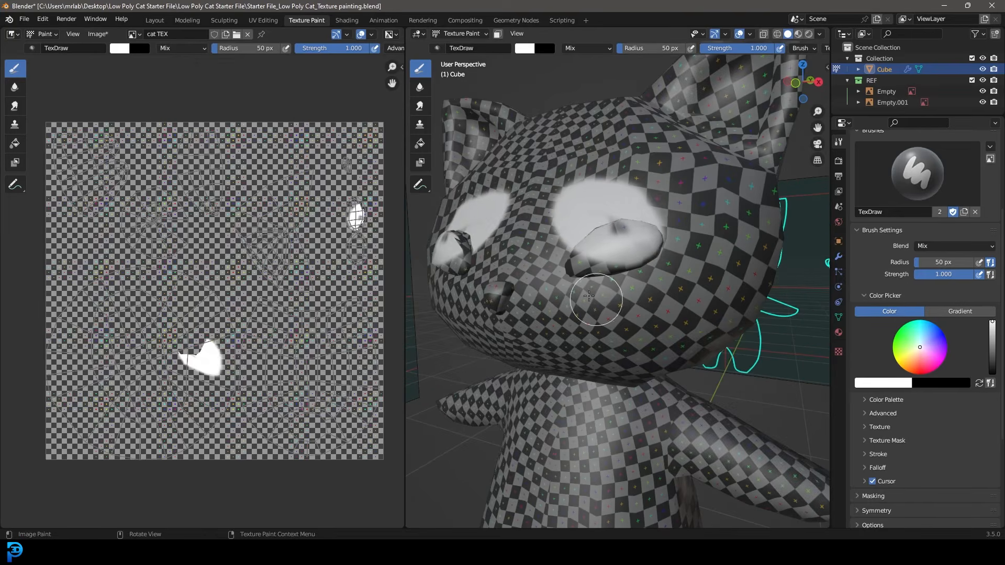
middle_drag(582, 283, 590, 283)
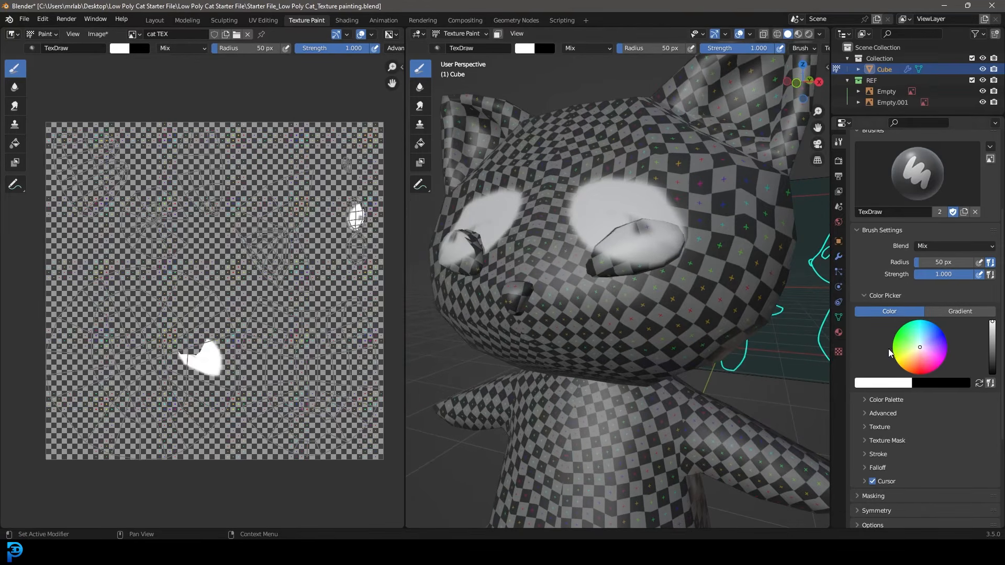
Set the brush colour to a warm orange-yellow and enlarge the brush radius to 106 px
click(906, 362)
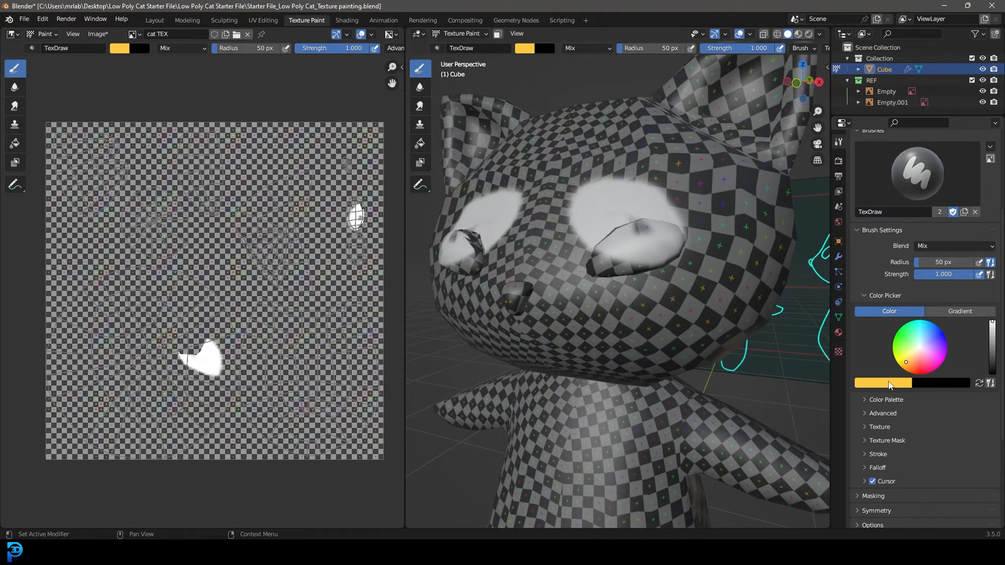
middle_drag(520, 200, 639, 252)
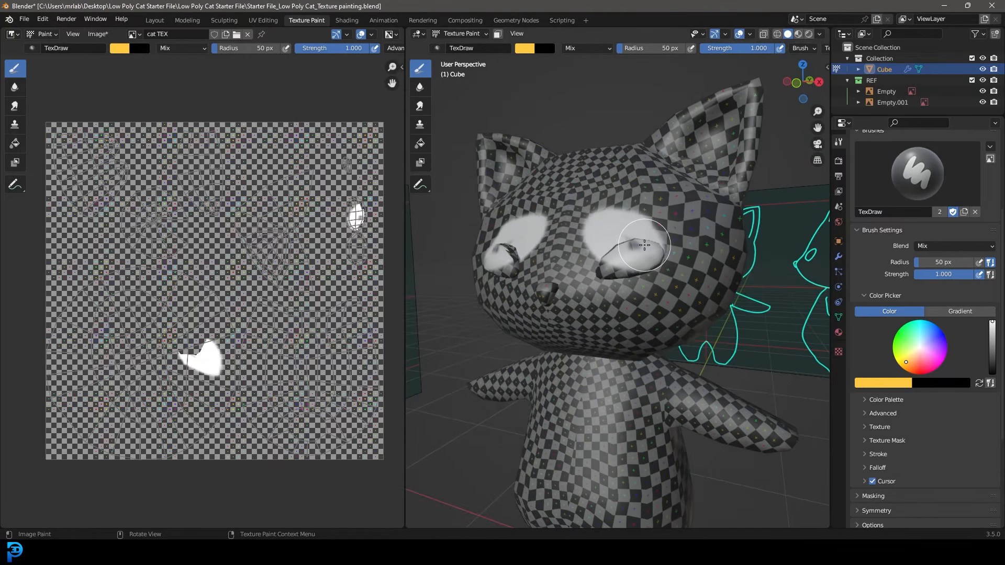
mouse_move(525, 218)
middle_down()
mouse_move(653, 278)
mouse_move(649, 257)
middle_up()
key(f)
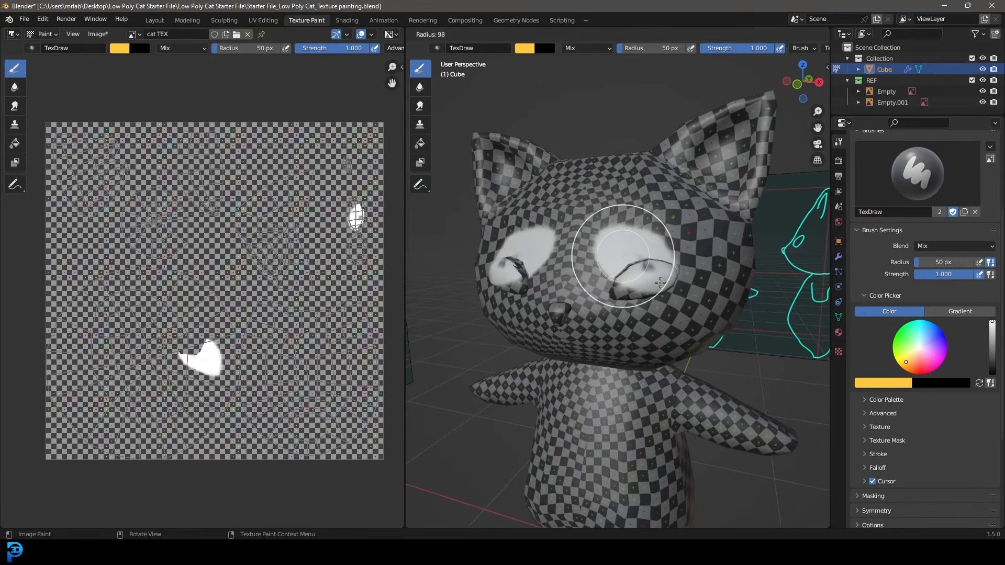
click(662, 284)
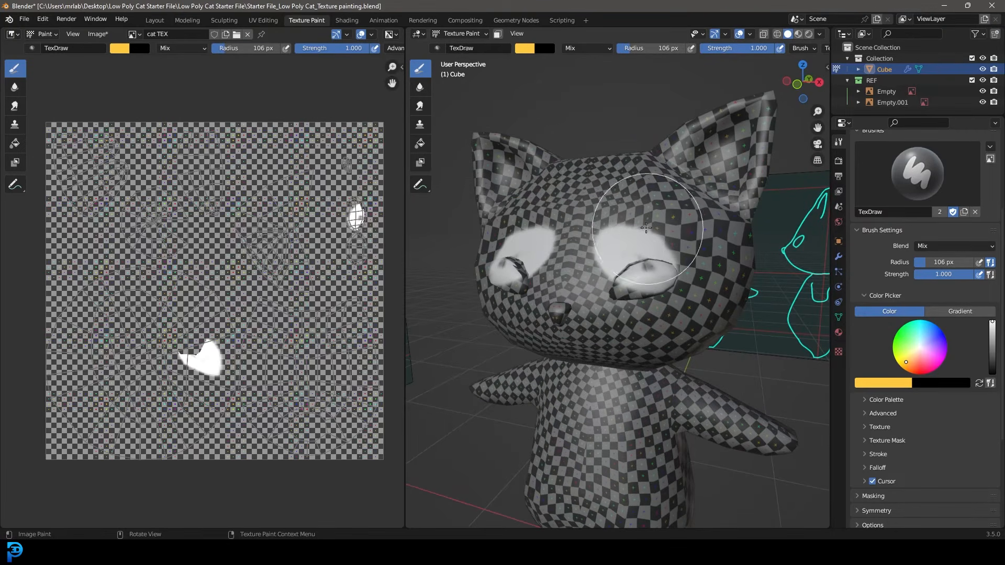
Paint the front of the cat's head and body with the orange-yellow base colour
mouse_move(646, 233)
mouse_down()
mouse_move(650, 291)
mouse_move(567, 343)
mouse_move(605, 359)
mouse_move(572, 370)
mouse_move(639, 365)
mouse_up()
scroll(605, 359, down, 4)
middle_drag(639, 364, 584, 365)
scroll(584, 366, up, 5)
mouse_move(582, 366)
mouse_down()
mouse_move(544, 422)
mouse_move(509, 321)
mouse_move(553, 133)
mouse_move(578, 215)
mouse_up()
middle_drag(578, 214, 500, 246)
scroll(499, 246, down, 2)
mouse_move(492, 283)
mouse_down()
mouse_move(511, 254)
mouse_move(498, 223)
mouse_up()
Extend the orange-yellow base colour around the cat's sides and over the back and lower rear of the head
middle_drag(497, 222, 696, 246)
scroll(701, 245, up, 4)
mouse_move(706, 245)
mouse_down()
mouse_move(764, 83)
mouse_move(668, 207)
mouse_move(572, 175)
mouse_up()
scroll(572, 175, down, 3)
mouse_move(576, 172)
middle_down()
mouse_move(610, 211)
mouse_move(538, 213)
middle_up()
middle_drag(665, 314, 624, 206)
drag(583, 259, 527, 302)
middle_drag(527, 303, 539, 359)
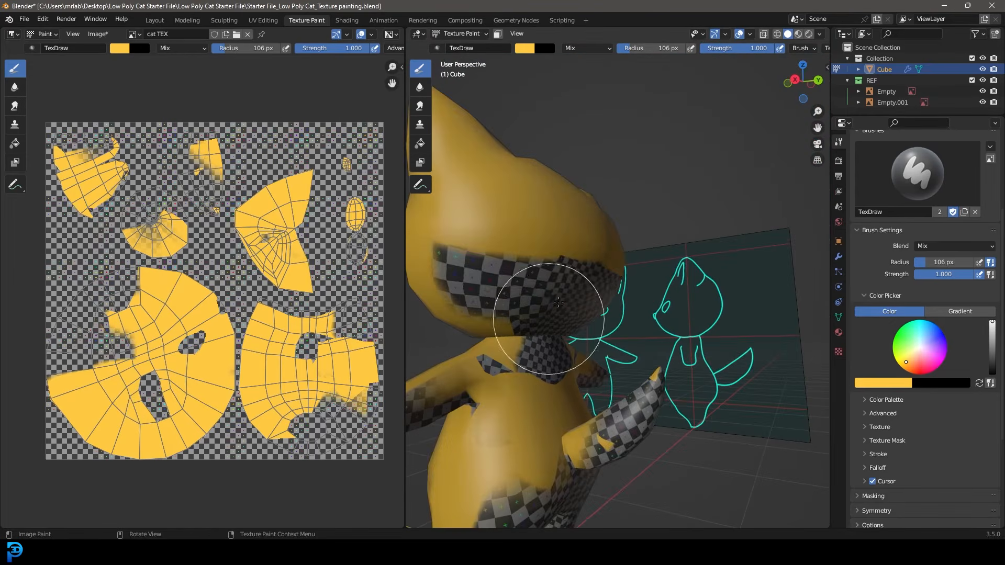
drag(588, 255, 480, 232)
mouse_move(488, 363)
middle_down()
mouse_move(538, 336)
mouse_move(567, 348)
mouse_move(490, 351)
middle_up()
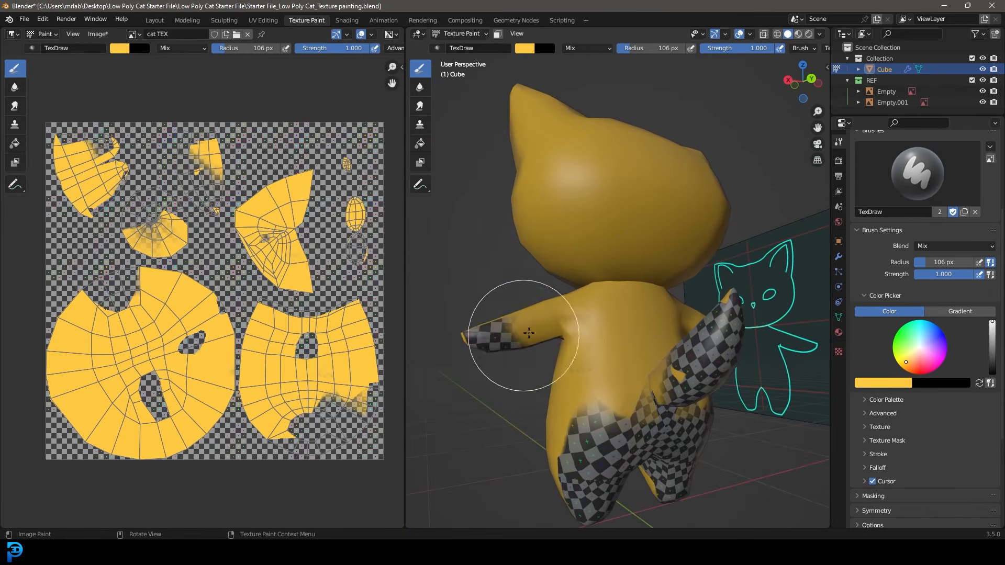
Cover the cat's tail, lower back, legs, arms and underside with the orange-yellow base colour
drag(625, 388, 695, 324)
middle_drag(696, 325, 717, 288)
mouse_move(595, 362)
middle_down()
mouse_move(597, 377)
mouse_move(601, 336)
middle_up()
mouse_move(627, 95)
middle_down()
mouse_move(696, 209)
mouse_move(796, 291)
mouse_move(628, 378)
mouse_move(524, 278)
middle_up()
middle_drag(633, 300, 605, 370)
mouse_move(651, 337)
middle_down()
mouse_move(538, 343)
mouse_move(600, 382)
mouse_move(602, 236)
middle_up()
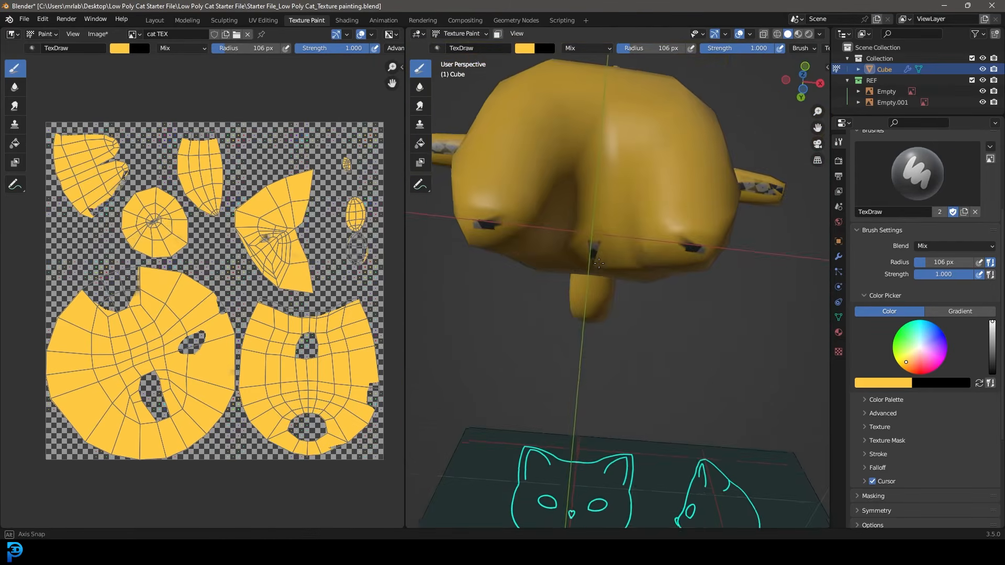
mouse_move(561, 291)
middle_down()
mouse_move(619, 247)
mouse_move(617, 292)
mouse_move(621, 202)
middle_up()
mouse_move(688, 135)
middle_down()
mouse_move(555, 204)
mouse_move(620, 269)
middle_up()
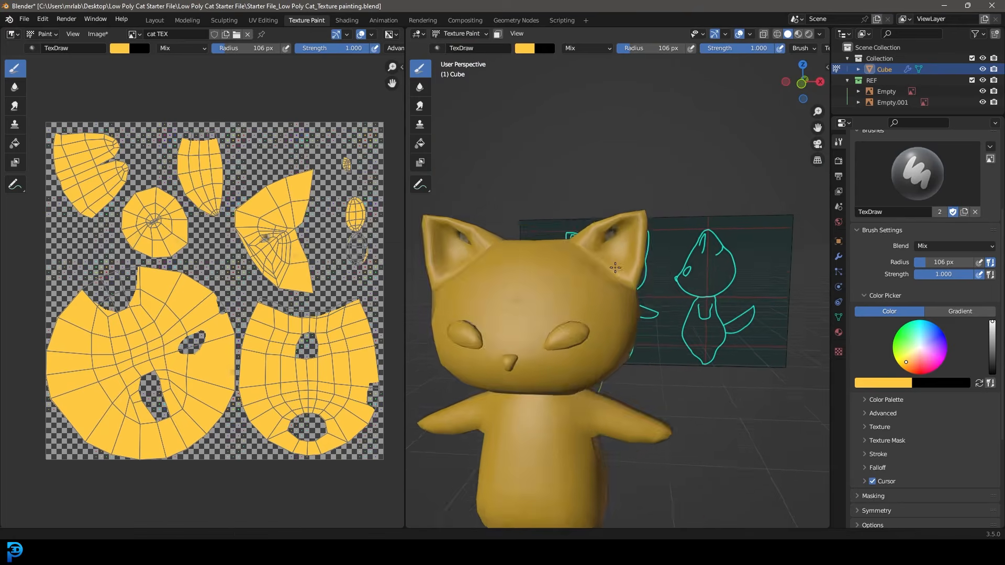
Fill the remaining unpainted spots inside both ears with the orange-yellow base colour
scroll(625, 241, up, 2)
scroll(594, 375, down, 4)
middle_drag(594, 375, 616, 376)
scroll(612, 374, up, 3)
scroll(603, 374, down, 3)
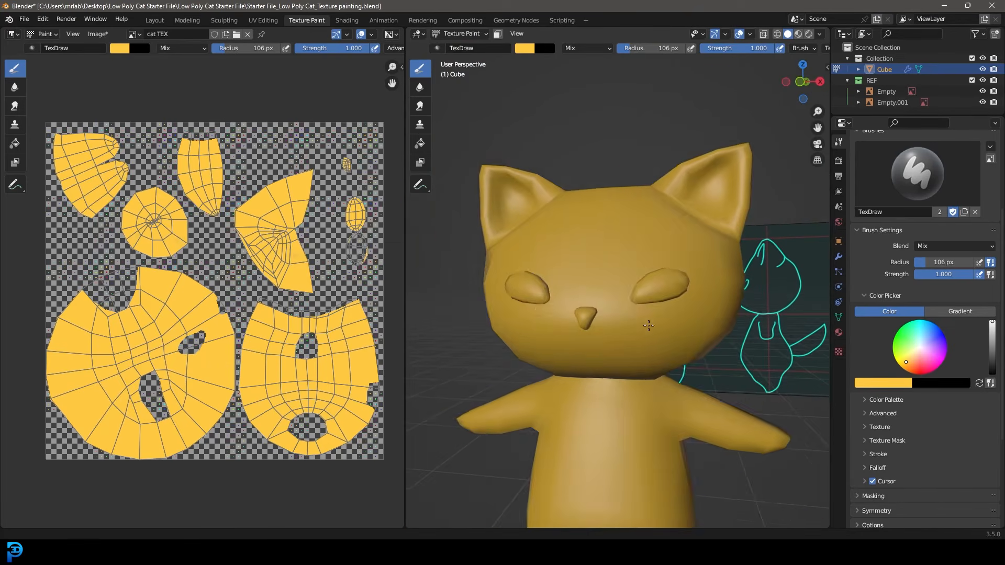
Set the brush colour to near-black, try painting the eye directly on the model and undo the stroke
scroll(610, 303, up, 8)
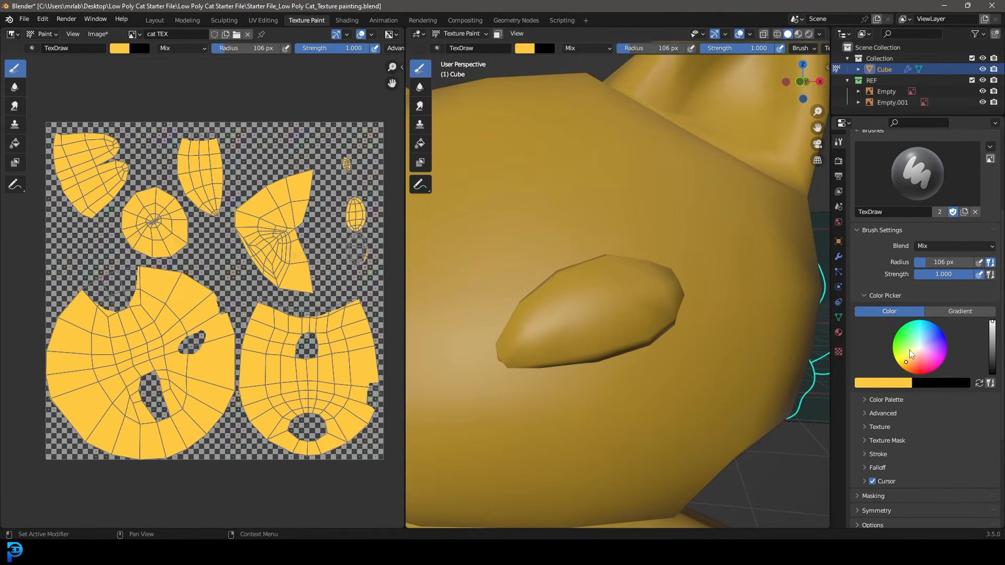
drag(918, 347, 916, 347)
drag(991, 322, 992, 372)
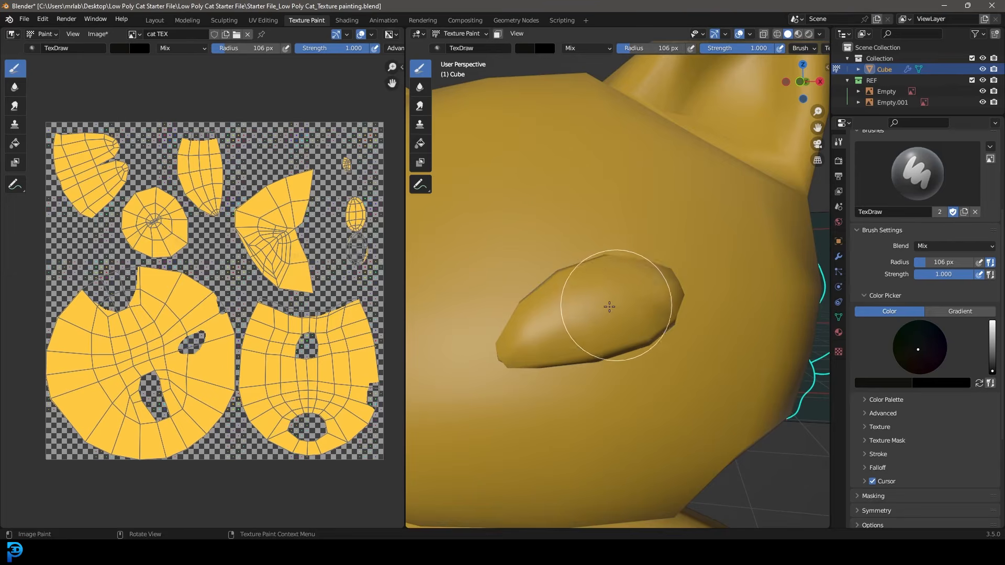
mouse_move(617, 291)
mouse_down()
mouse_move(599, 287)
mouse_move(523, 325)
mouse_up()
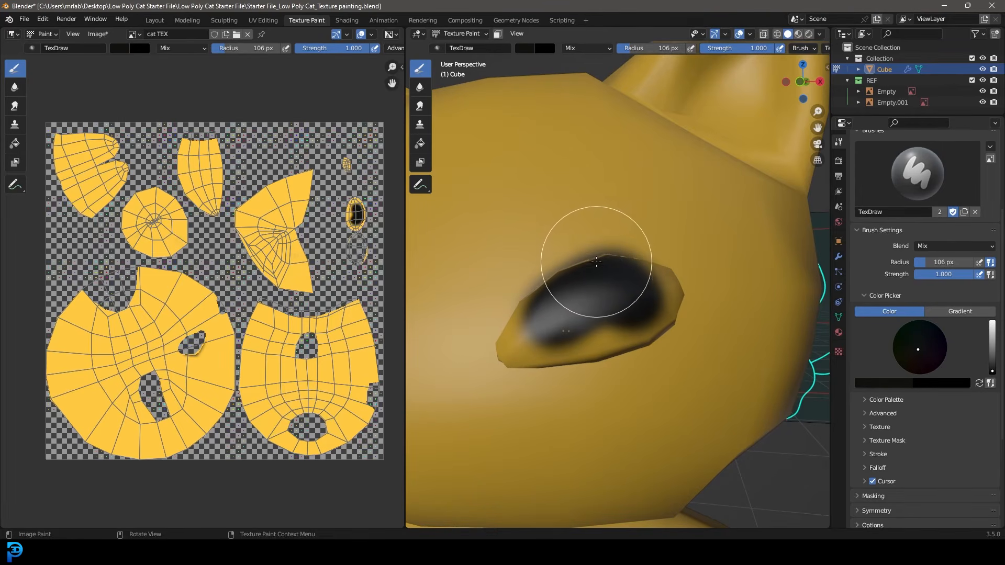
key(ctrl+z)
Reduce the brush radius to 65 px and paint both parts of the eye's UV island black on the texture image
scroll(314, 236, down, 2)
scroll(221, 271, up, 5)
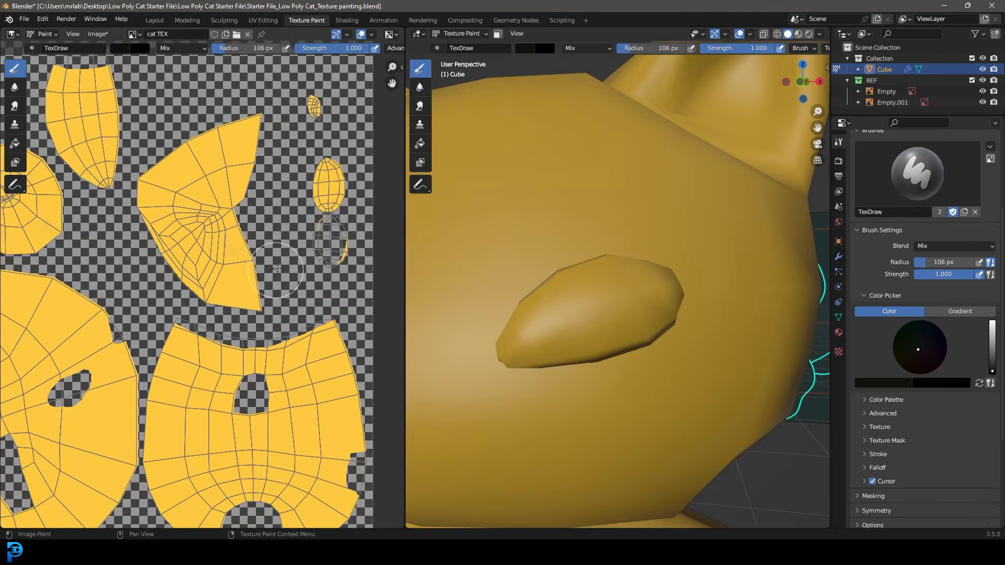
scroll(221, 272, up, 3)
middle_drag(277, 207, 227, 279)
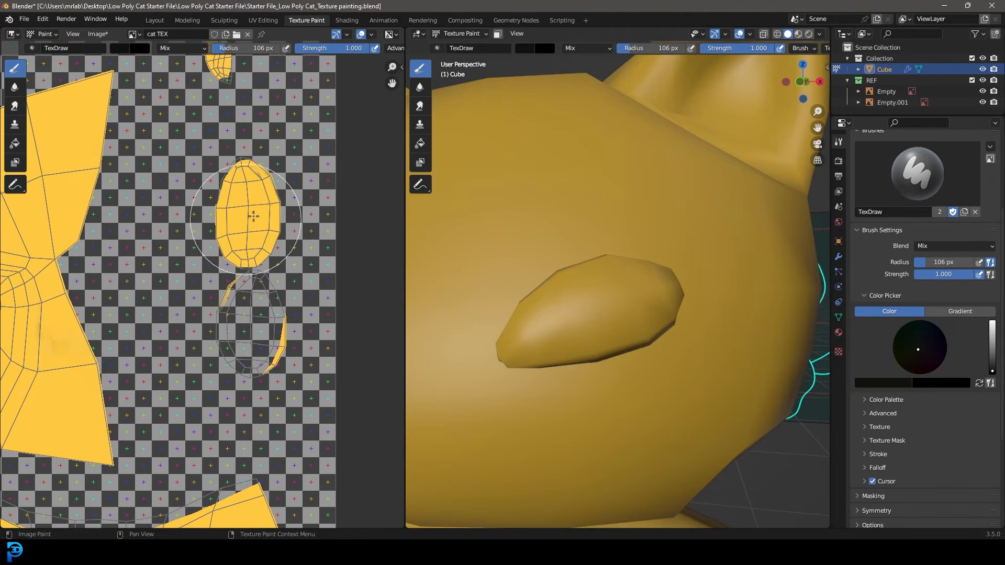
key(f)
click(242, 191)
mouse_move(248, 175)
mouse_down()
mouse_move(235, 209)
mouse_move(267, 220)
mouse_move(242, 173)
mouse_move(246, 366)
mouse_move(252, 287)
mouse_move(230, 157)
mouse_move(212, 188)
mouse_up()
scroll(586, 284, down, 4)
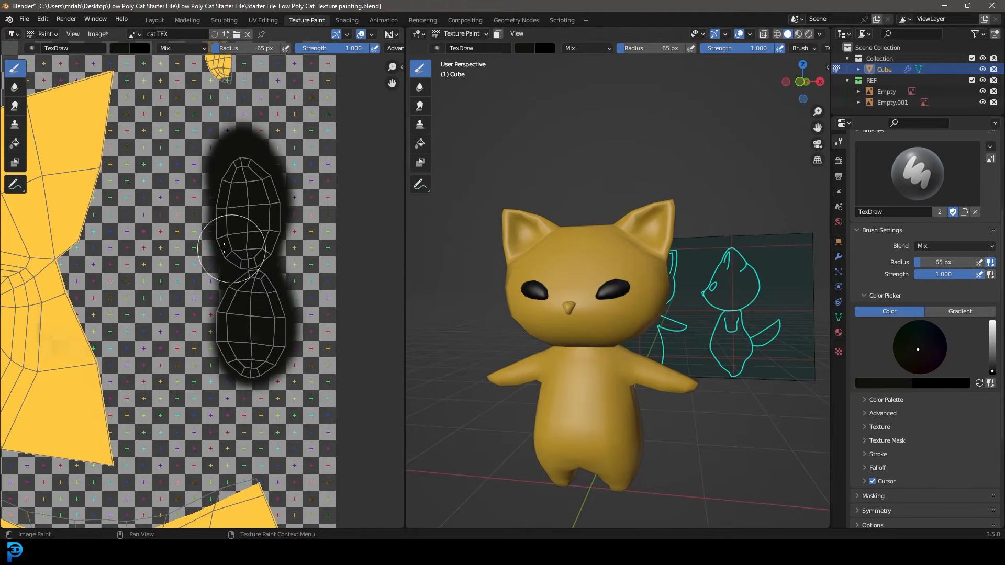
Frame the cat's nose and set the brush colour to a saturated pink
scroll(342, 198, down, 4)
middle_drag(341, 198, 271, 196)
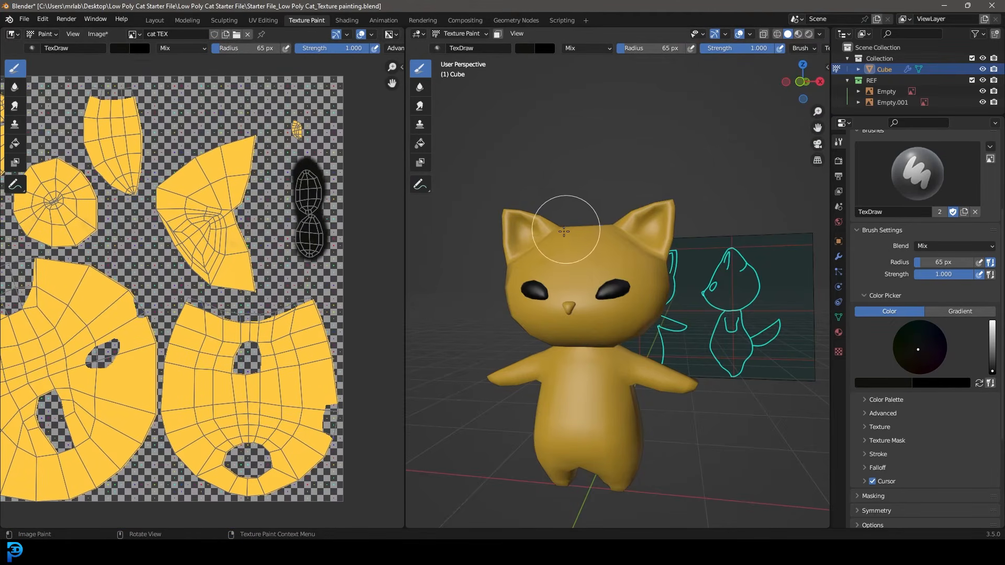
scroll(595, 309, up, 8)
scroll(595, 310, down, 5)
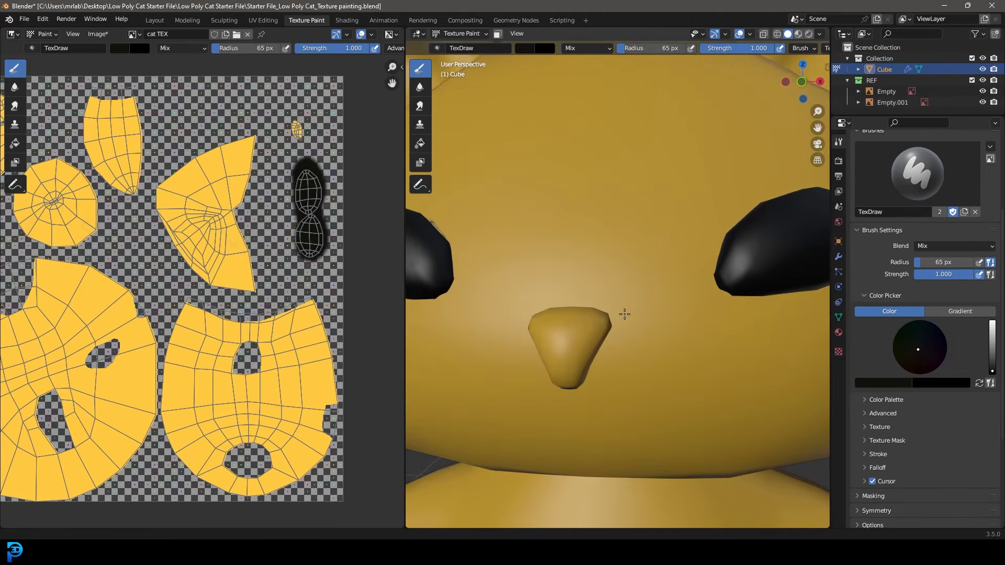
drag(990, 358, 992, 327)
click(930, 360)
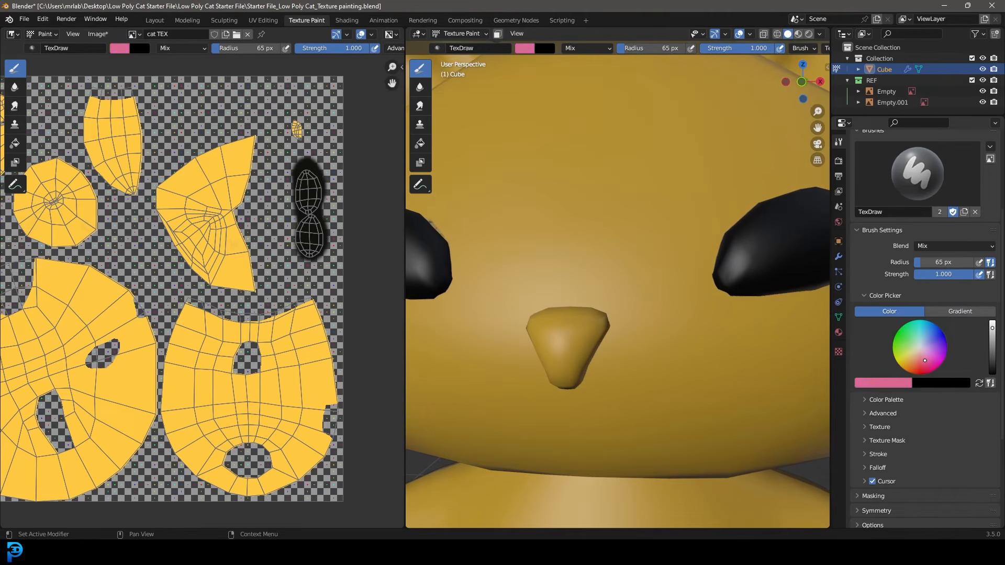
Paint the nose's UV island pink on the texture image and view the whole cat
middle_drag(286, 141, 253, 226)
scroll(254, 226, up, 3)
middle_drag(323, 118, 232, 201)
scroll(232, 201, up, 2)
mouse_move(265, 183)
mouse_down()
mouse_move(259, 214)
mouse_move(252, 189)
mouse_up()
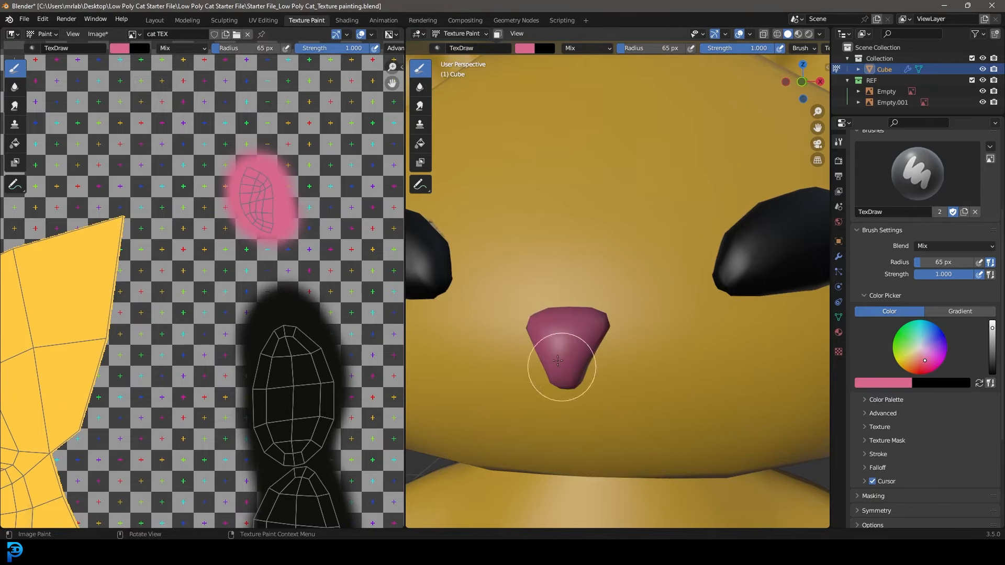
scroll(572, 359, down, 6)
middle_drag(635, 324, 658, 366)
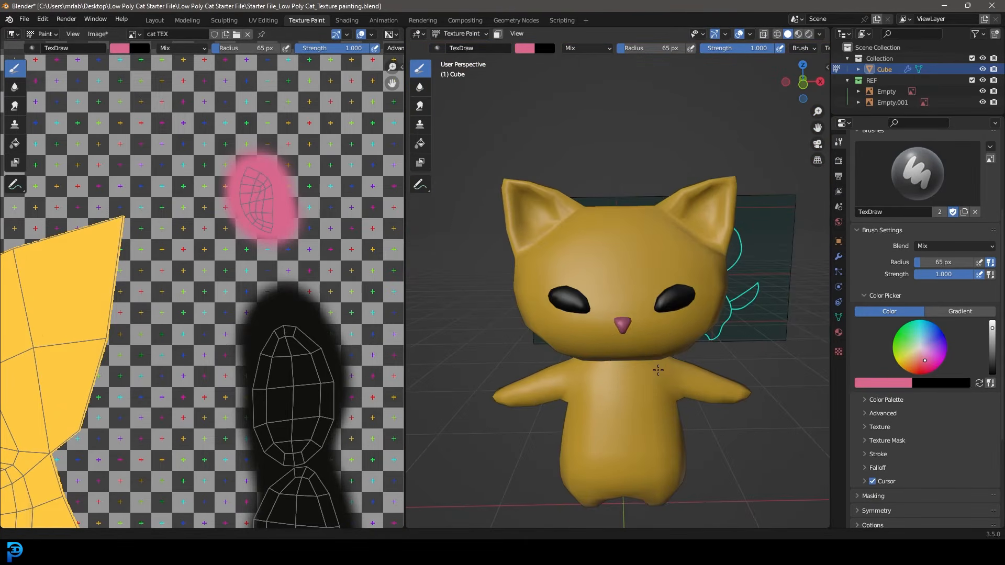
shift+middle_drag(669, 399, 640, 302)
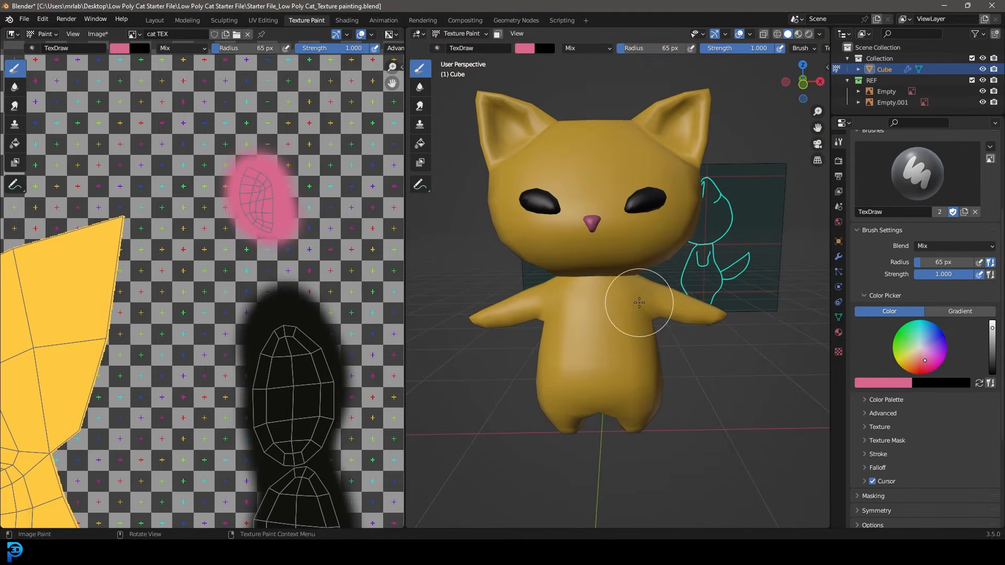
Set the brush to a lighter pink at strength 0.625 and paint the inside of the ear from the front view
click(922, 358)
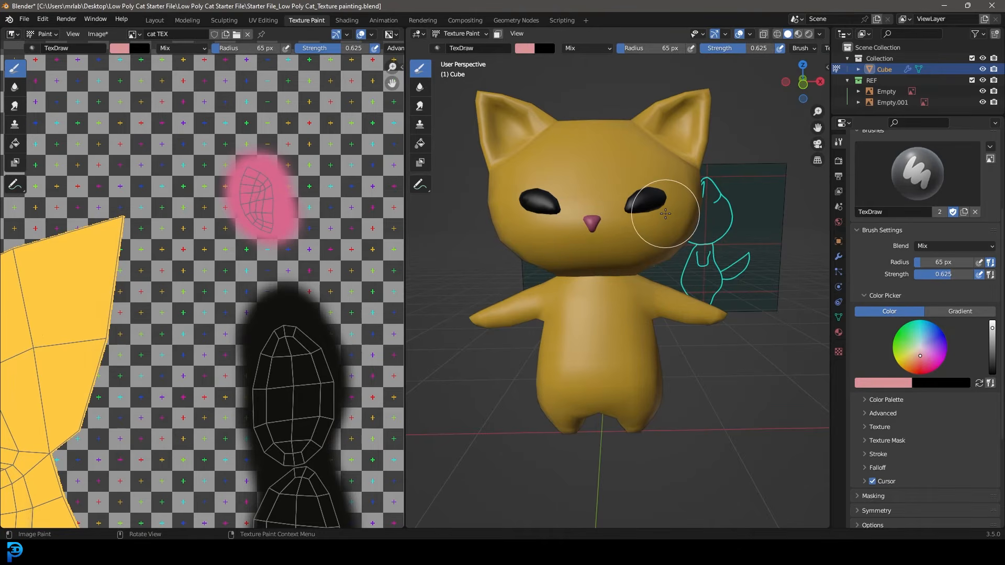
key(KP_1)
scroll(581, 361, up, 6)
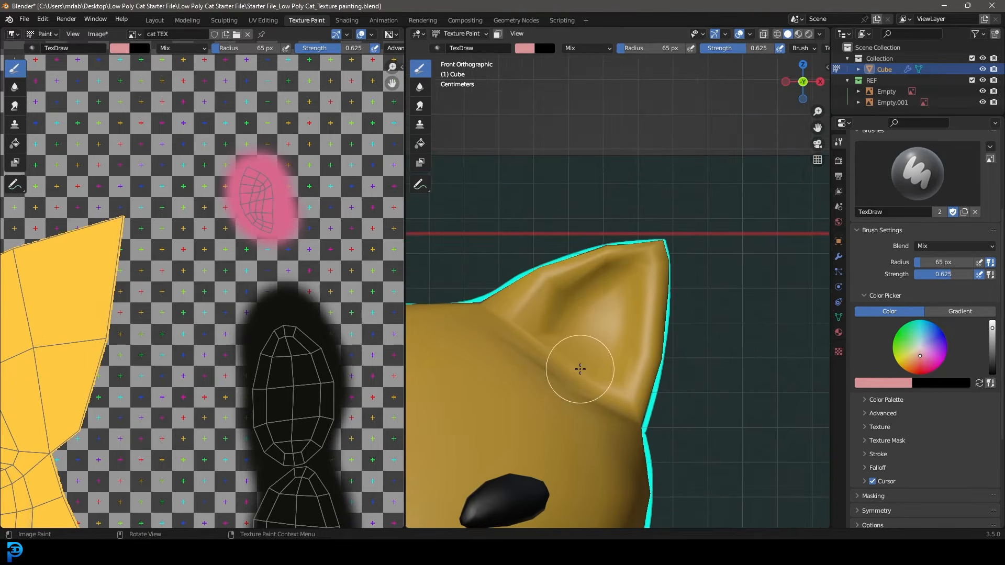
scroll(593, 336, up, 3)
mouse_move(516, 313)
mouse_down()
mouse_move(541, 264)
mouse_move(619, 202)
mouse_move(702, 166)
mouse_move(709, 235)
mouse_move(665, 405)
mouse_move(519, 338)
mouse_move(495, 274)
mouse_move(576, 206)
mouse_move(646, 217)
mouse_move(602, 365)
mouse_move(566, 316)
mouse_move(652, 351)
mouse_move(576, 291)
mouse_move(558, 330)
mouse_move(654, 394)
mouse_move(669, 426)
mouse_move(635, 424)
mouse_move(466, 294)
mouse_move(532, 220)
mouse_move(636, 168)
mouse_move(713, 161)
mouse_move(714, 274)
mouse_move(673, 385)
mouse_move(579, 419)
mouse_move(605, 364)
mouse_move(640, 219)
mouse_up()
Soften the pink inside the ear with the brush at strength 0.236 and radius 111 px, then view the whole cat
drag(747, 46, 717, 46)
key(f)
click(693, 321)
mouse_move(600, 365)
mouse_down()
mouse_move(531, 285)
mouse_move(534, 313)
mouse_move(550, 271)
mouse_move(692, 198)
mouse_move(668, 332)
mouse_move(649, 361)
mouse_move(585, 351)
mouse_move(619, 346)
mouse_up()
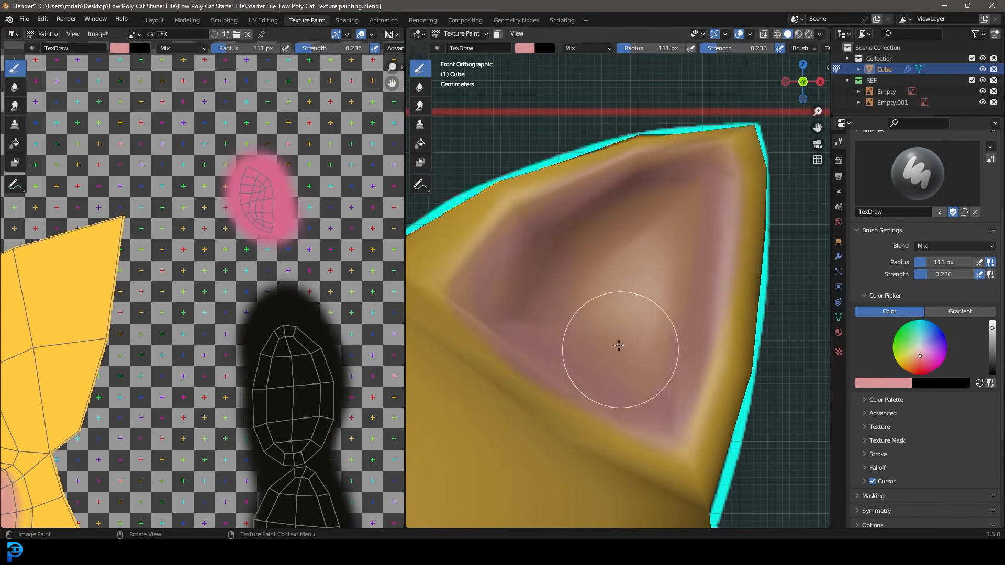
scroll(619, 345, down, 8)
mouse_move(660, 369)
middle_down()
mouse_move(651, 371)
mouse_move(664, 362)
mouse_move(601, 253)
mouse_move(643, 260)
middle_up()
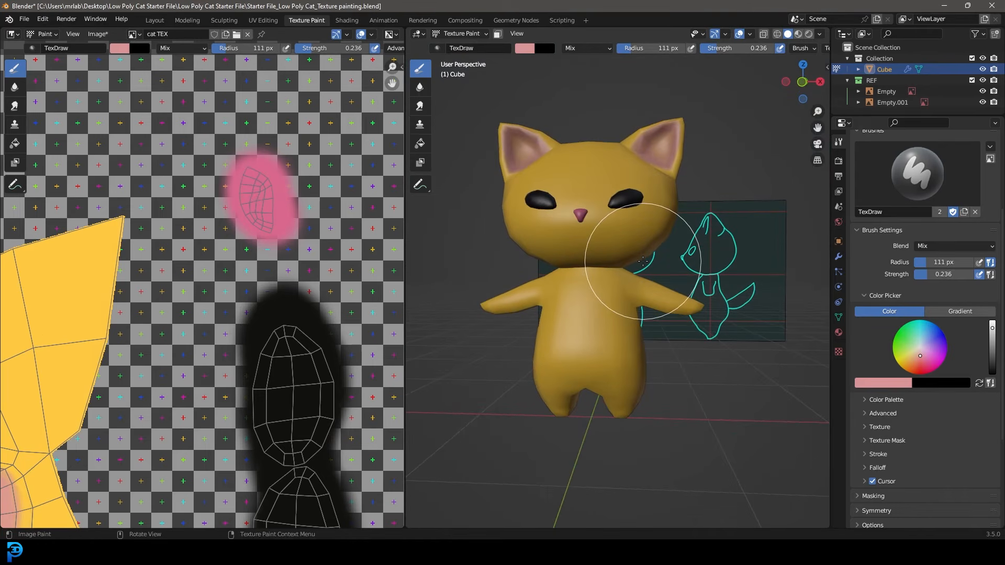
Set the brush to a light yellow with radius 53 px and strength 1.000, framing the cat's belly from the front
drag(914, 361, 909, 361)
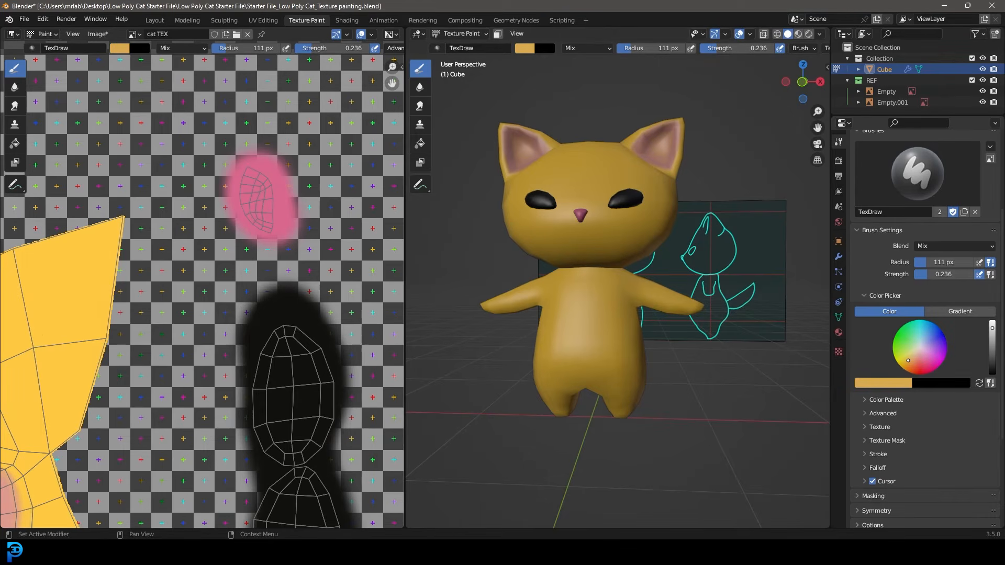
scroll(908, 361, up, 2)
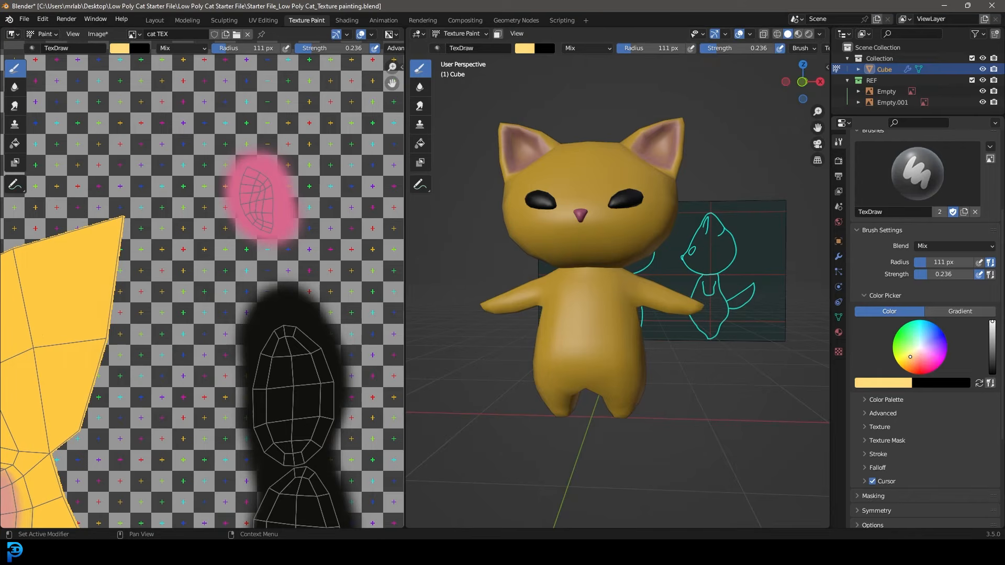
scroll(563, 332, up, 1)
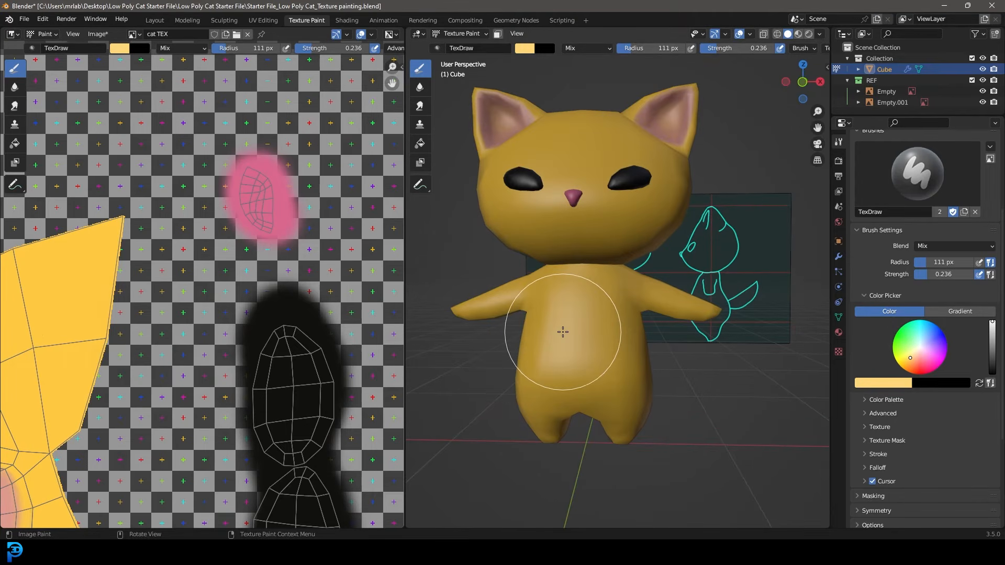
key(KP_1)
scroll(567, 332, up, 4)
shift+middle_drag(543, 331, 601, 305)
key(f)
click(594, 320)
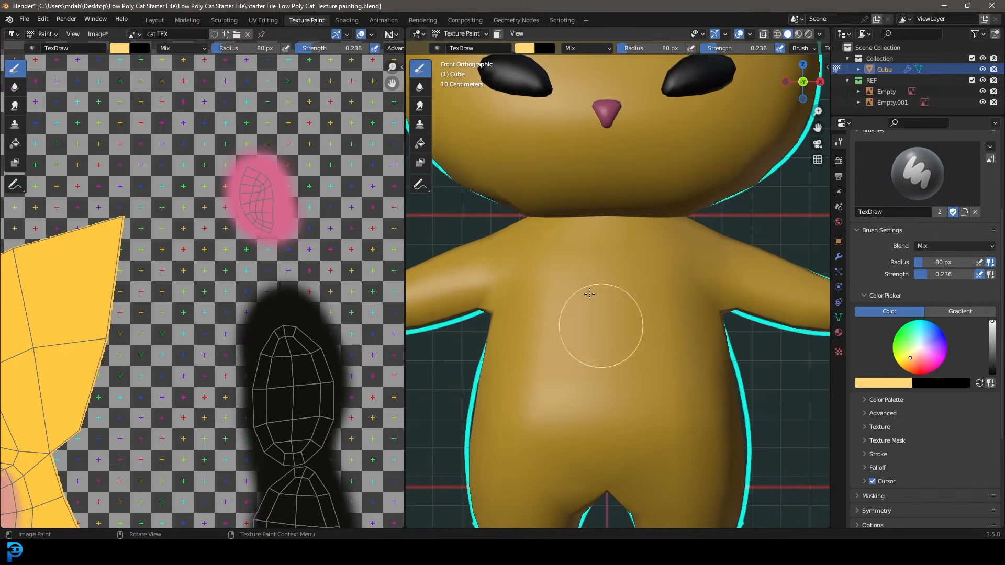
key(f)
click(576, 262)
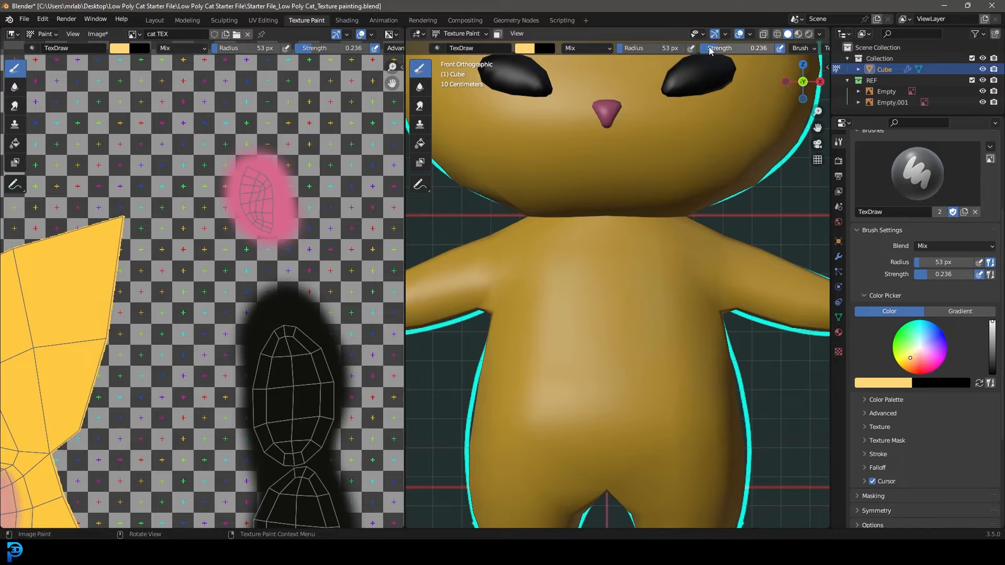
drag(709, 50, 775, 50)
Paint a rounded light yellow patch over the cat's chest and belly
mouse_move(571, 298)
mouse_down()
mouse_move(550, 313)
mouse_move(602, 336)
mouse_move(608, 375)
mouse_up()
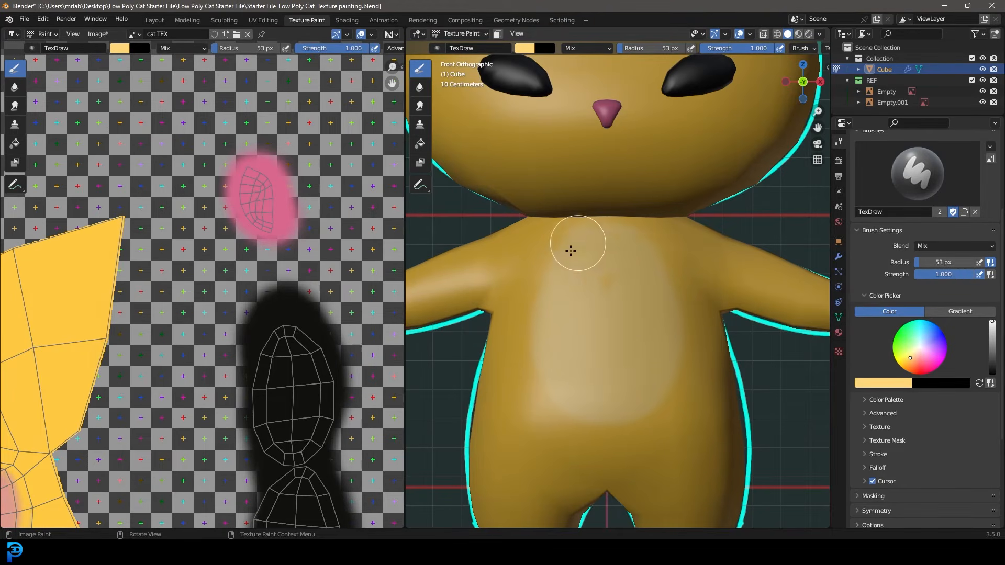
mouse_move(539, 354)
mouse_down()
mouse_move(590, 437)
mouse_move(576, 442)
mouse_move(520, 352)
mouse_move(546, 251)
mouse_up()
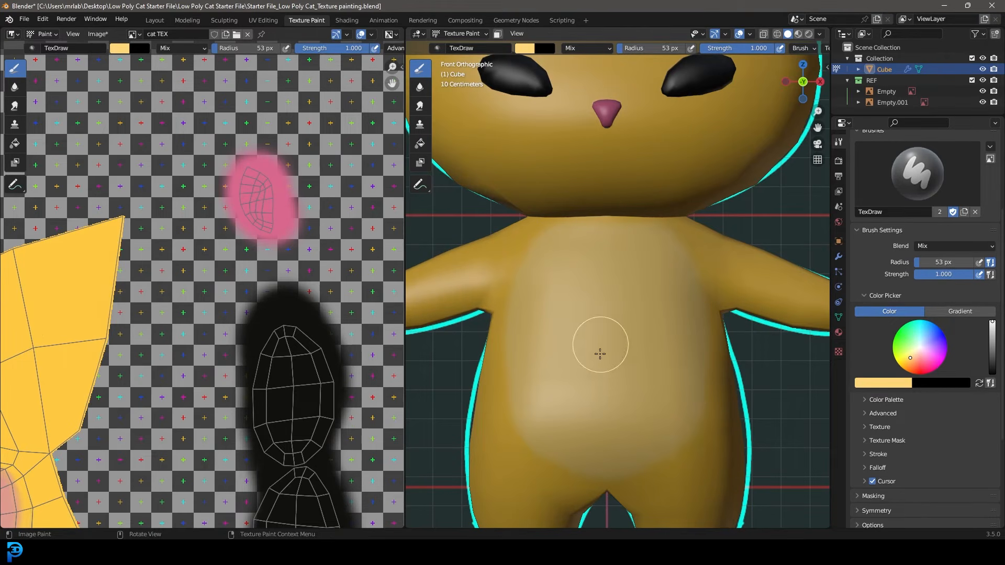
scroll(599, 354, down, 6)
middle_drag(649, 334, 627, 378)
Paint the tips of both feet light yellow and return to the front view
key(KP_1)
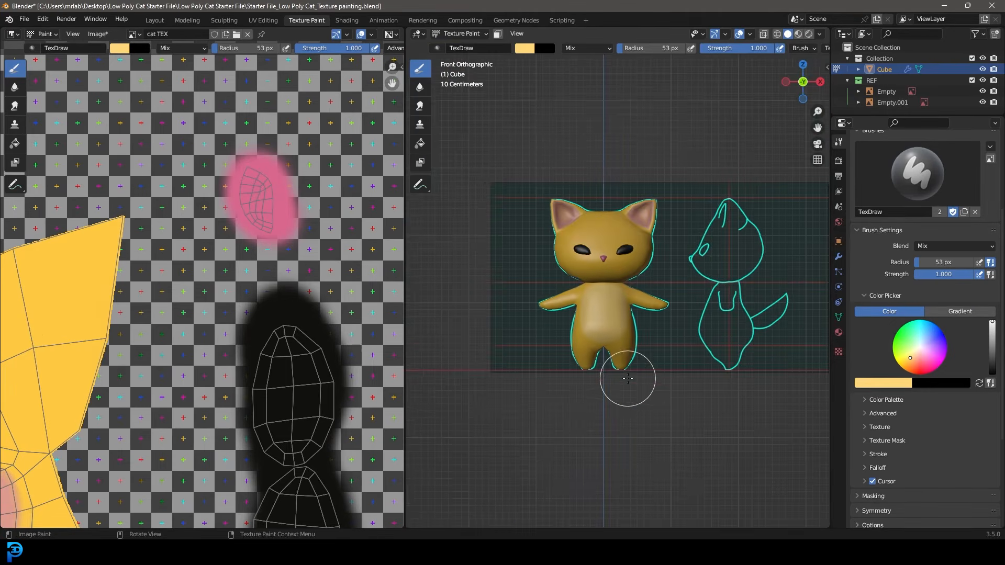
scroll(602, 387, up, 8)
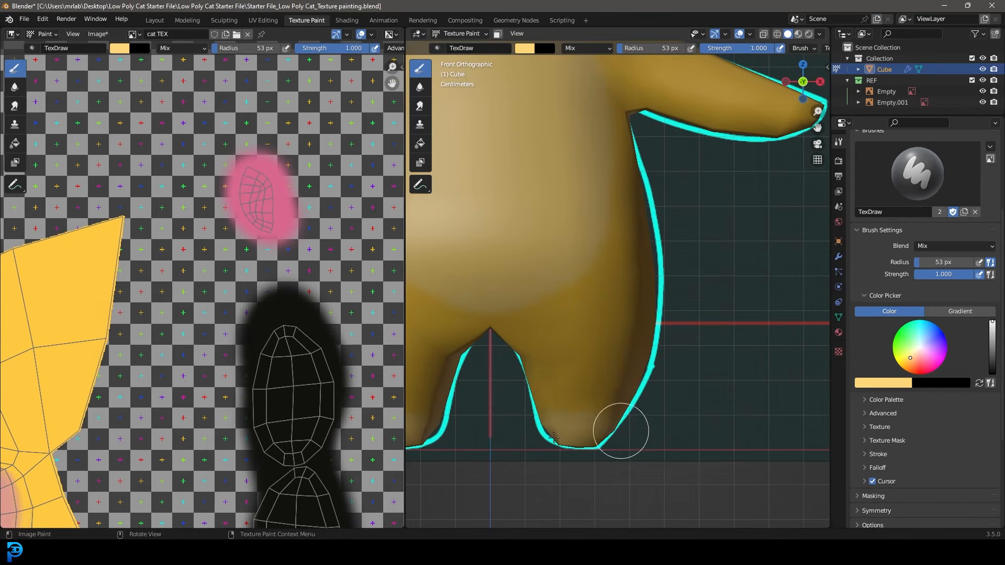
scroll(618, 415, down, 5)
scroll(579, 394, up, 5)
middle_drag(579, 394, 642, 369)
middle_drag(564, 354, 594, 337)
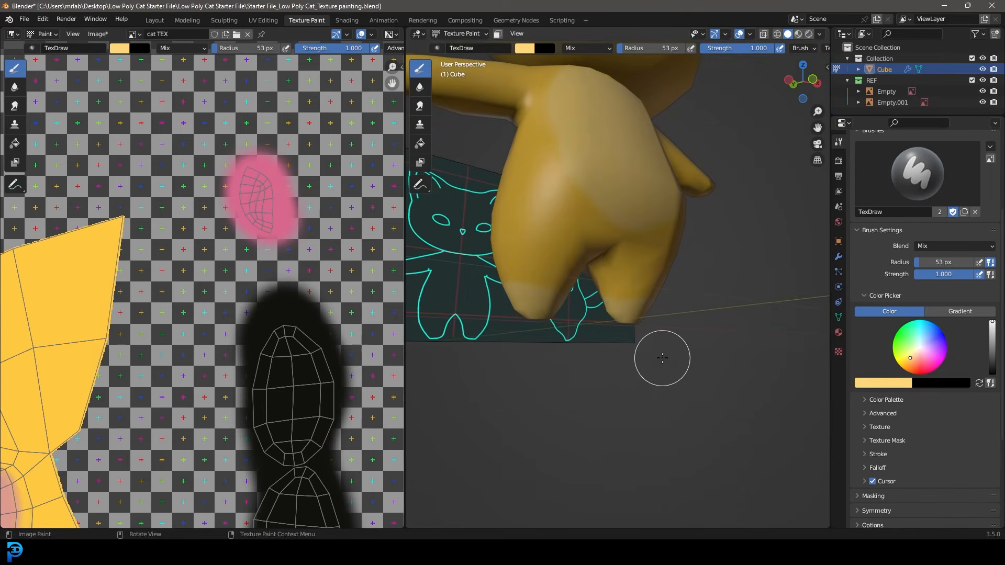
key(KP_1)
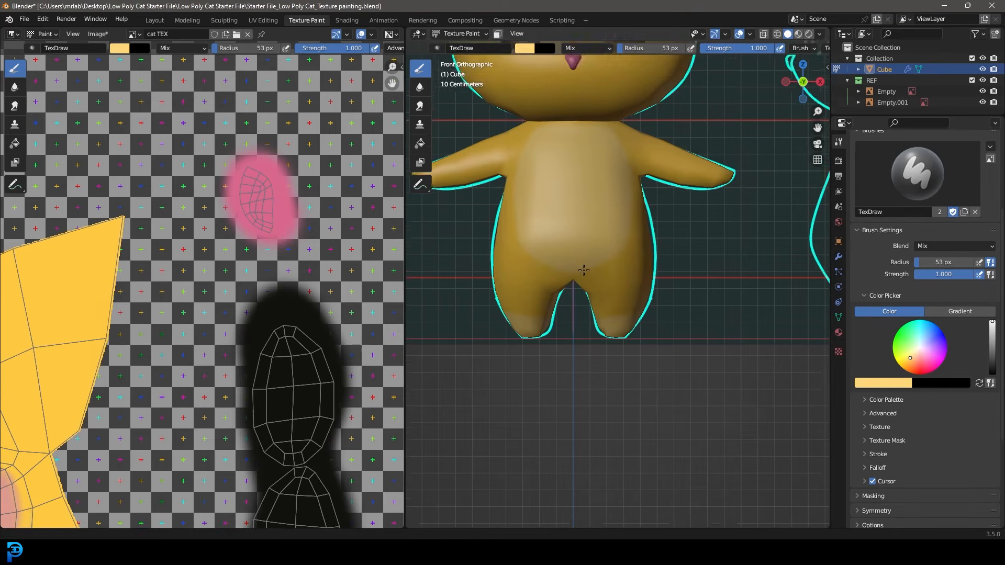
Paint a rounded light yellow patch at the top centre of the forehead
shift+middle_drag(577, 245, 608, 349)
scroll(596, 312, down, 3)
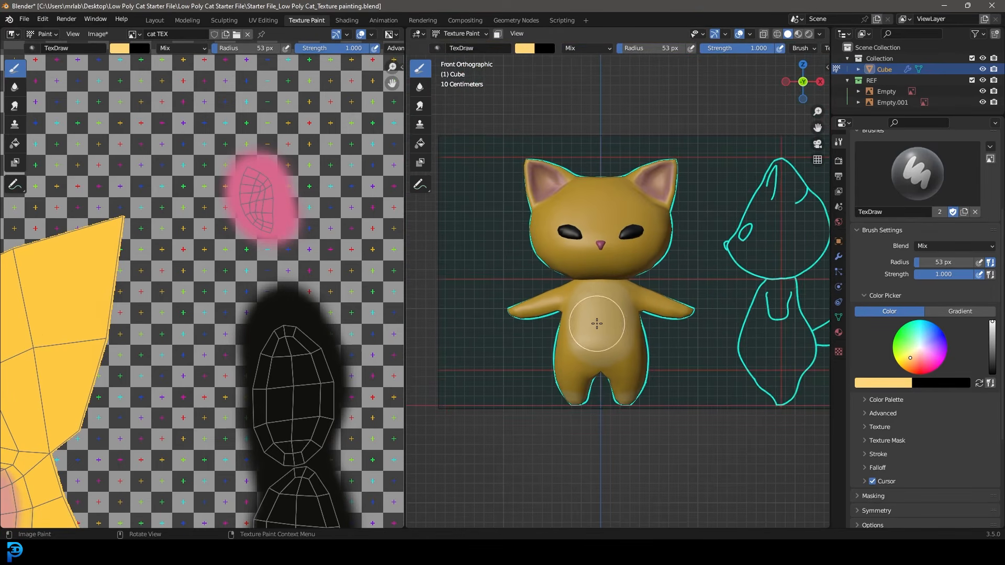
scroll(591, 229, up, 5)
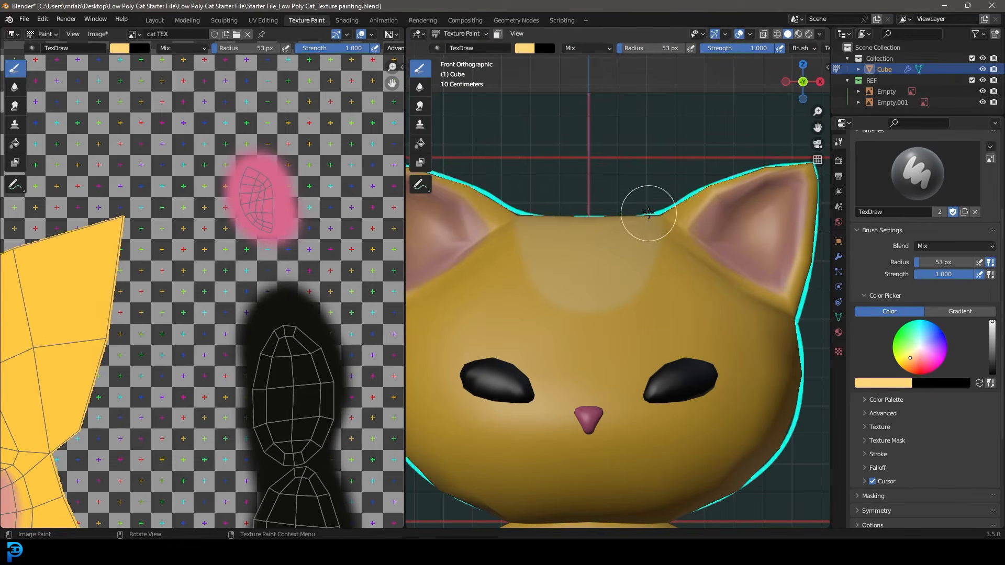
scroll(650, 332, down, 4)
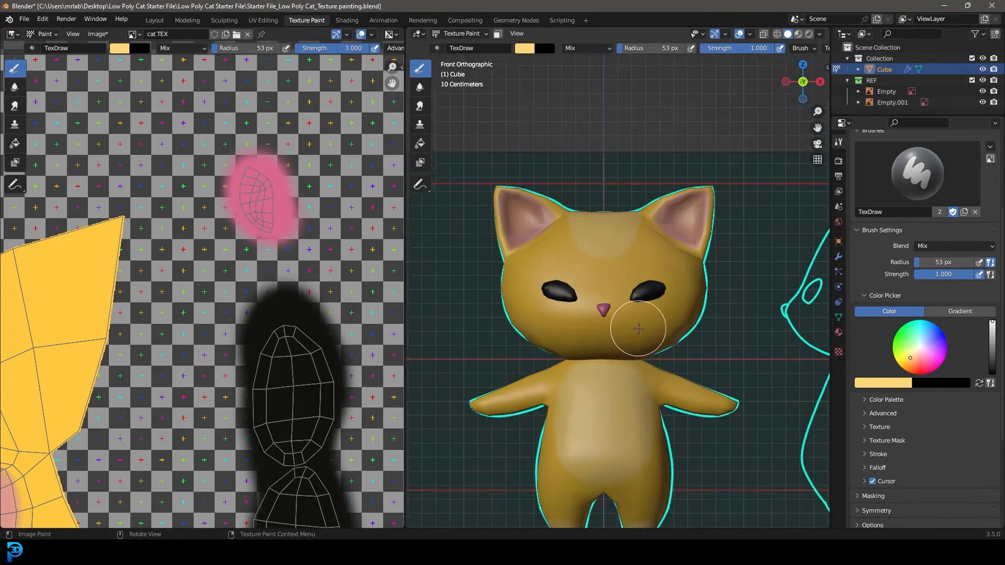
Paint the tail tip and a band around the lower back of the head light yellow
scroll(680, 334, up, 4)
middle_drag(689, 337, 559, 301)
scroll(682, 332, down, 3)
scroll(625, 296, up, 2)
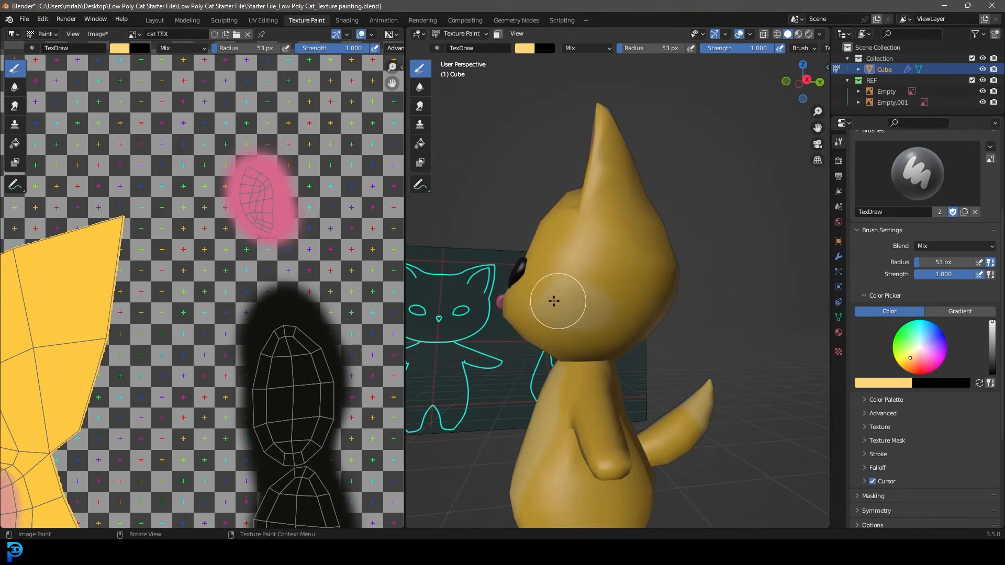
middle_drag(634, 303, 598, 309)
mouse_move(725, 282)
middle_down()
mouse_move(606, 298)
mouse_move(654, 256)
middle_up()
scroll(702, 219, up, 3)
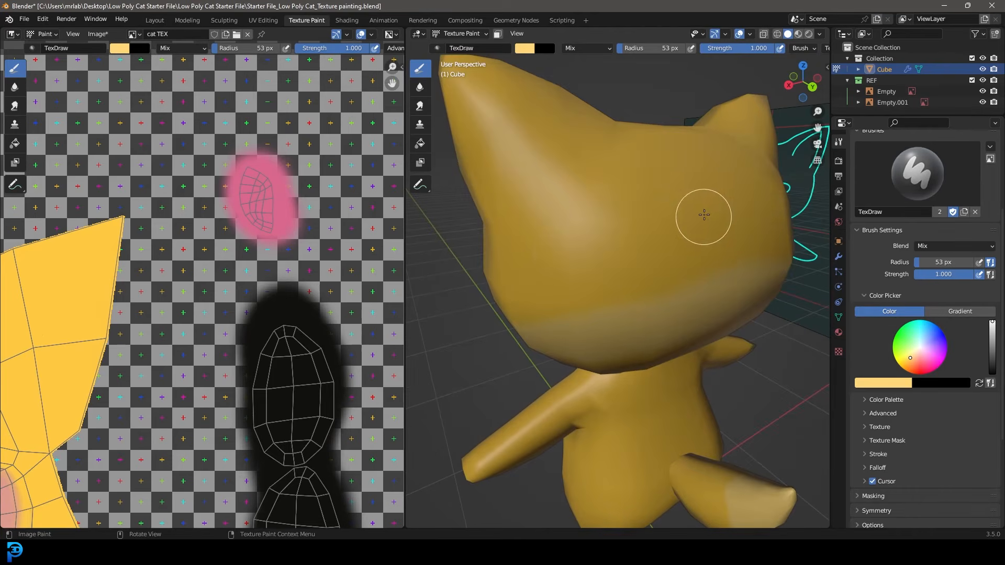
middle_drag(729, 206, 655, 224)
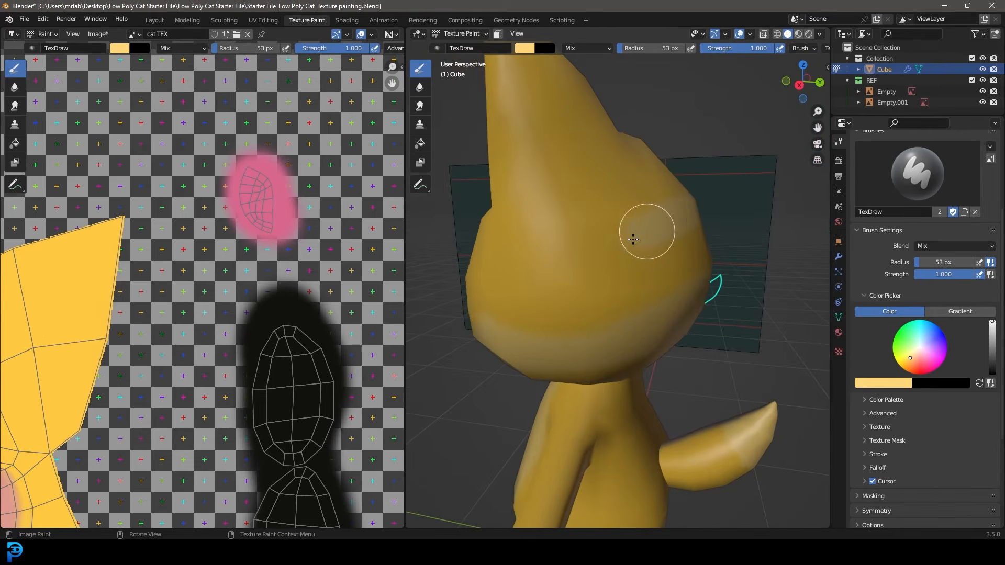
Paint a second light yellow stripe across the back of the head above the first, then view the cat from the front
middle_drag(531, 260, 787, 270)
scroll(592, 262, down, 5)
scroll(334, 274, up, 3)
middle_drag(439, 281, 680, 275)
scroll(613, 270, up, 5)
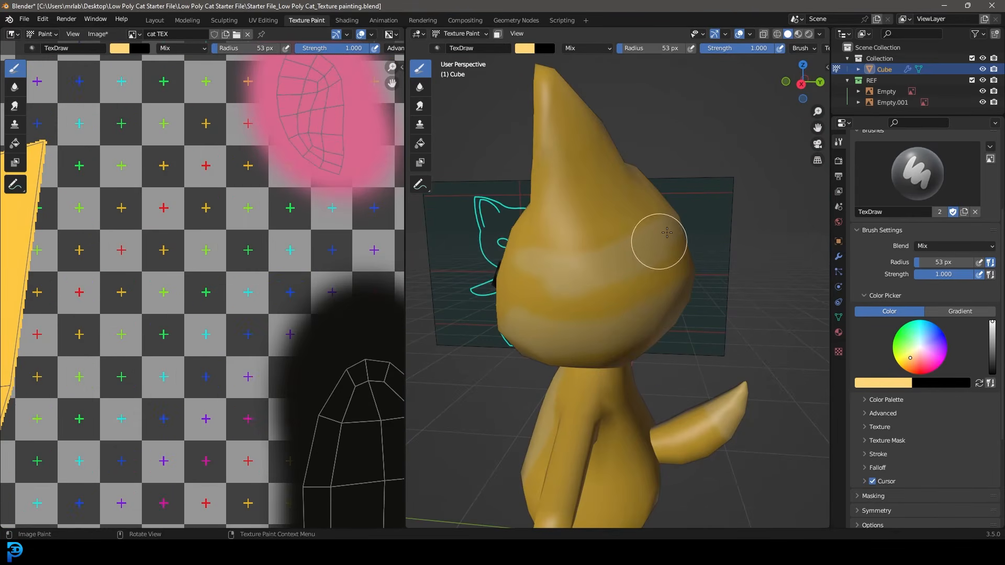
middle_drag(697, 219, 626, 240)
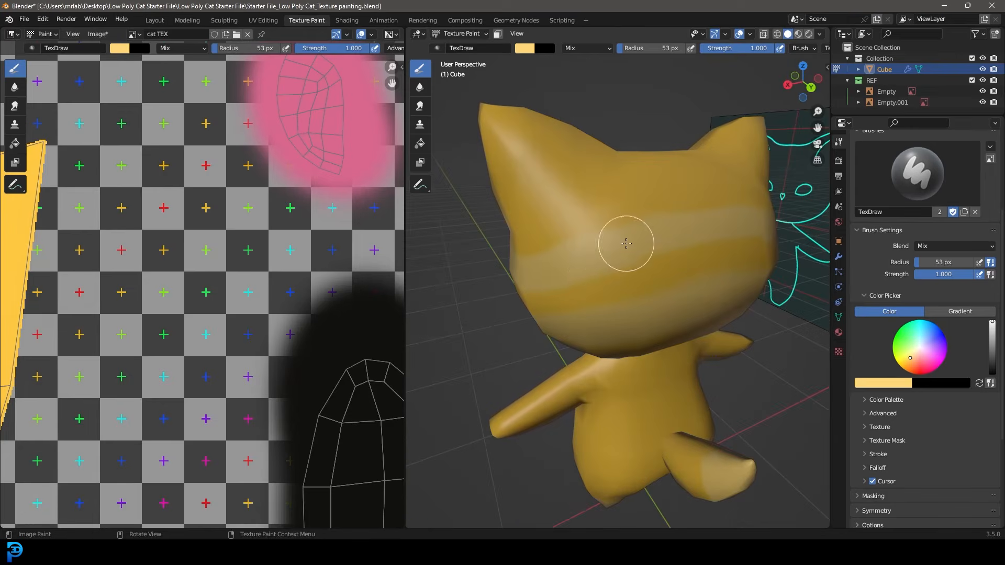
scroll(745, 232, down, 5)
middle_drag(754, 235, 817, 272)
key(KP_1)
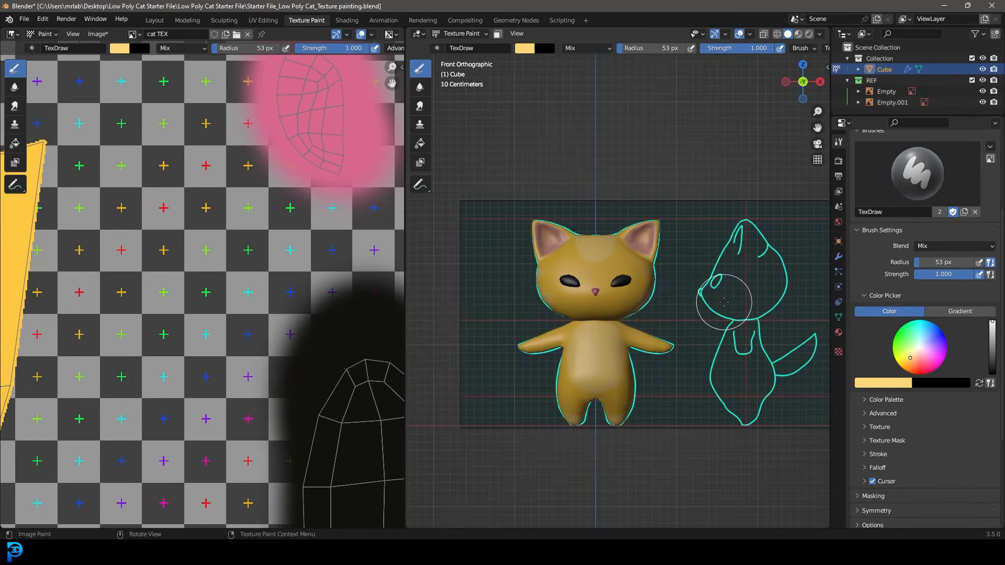
Set the brush to a pale pink with strength 0.562 and radius 81 px
scroll(592, 340, up, 4)
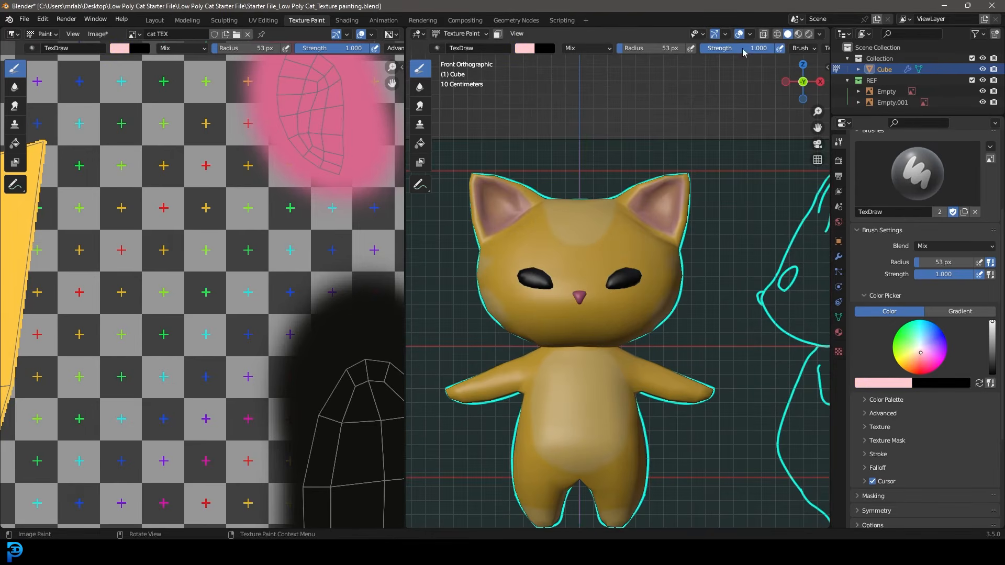
drag(740, 48, 741, 48)
middle_drag(732, 273, 660, 298)
key(f)
click(643, 325)
Paint soft pink blush spots on both cheeks below the eyes and check the whole cat
scroll(573, 311, up, 3)
middle_drag(588, 315, 624, 354)
scroll(609, 313, down, 6)
scroll(624, 354, up, 4)
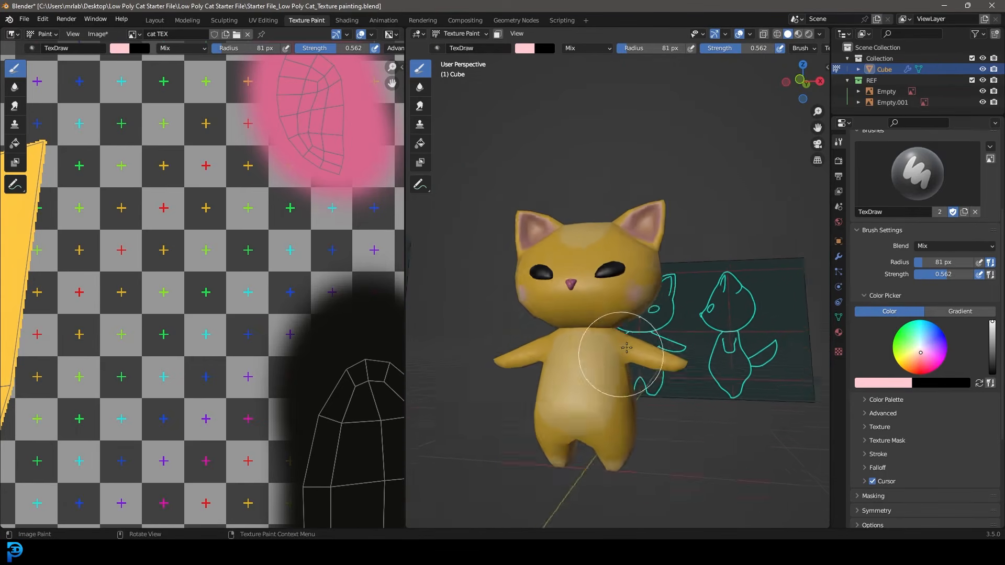
middle_drag(643, 320, 673, 327)
scroll(606, 298, down, 4)
scroll(674, 326, up, 4)
scroll(209, 207, down, 1)
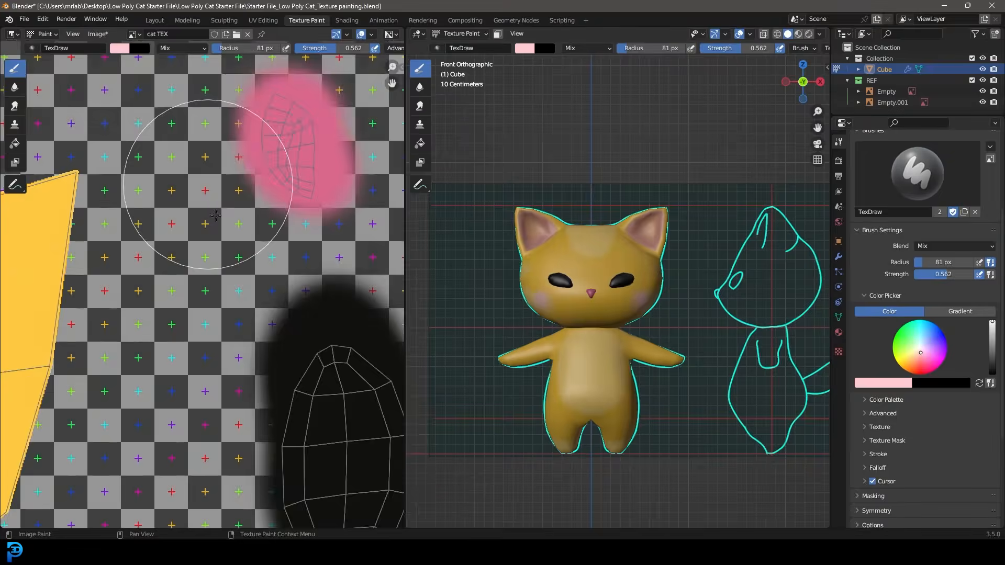
Save the painted cat TEX image and the Blender file
scroll(109, 102, down, 5)
click(101, 33)
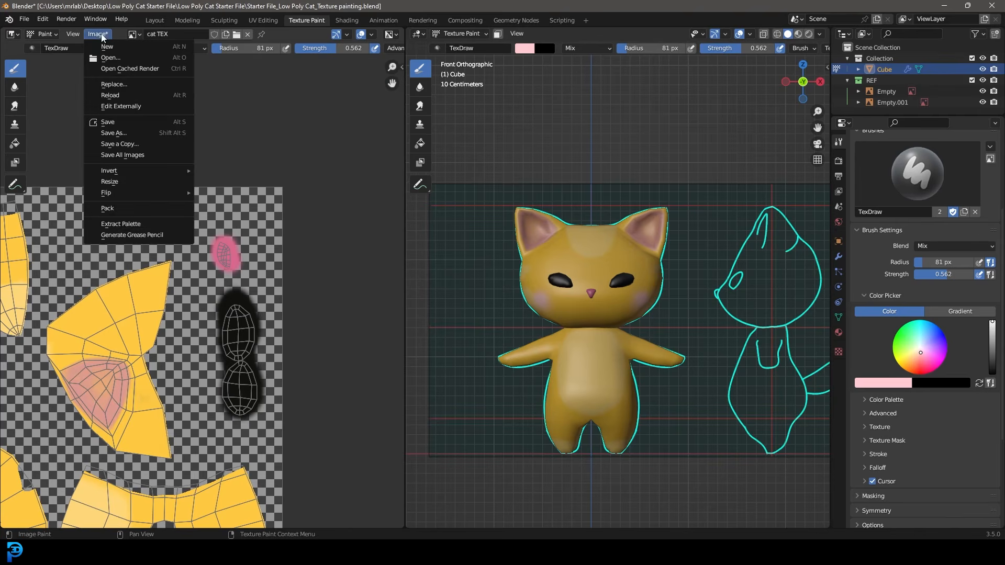
click(119, 122)
scroll(571, 294, up, 3)
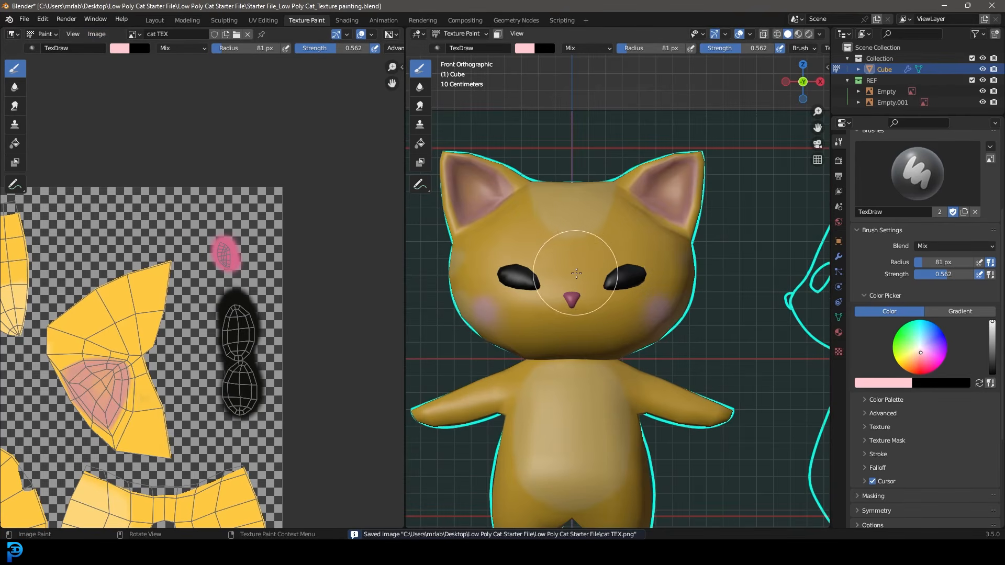
key(ctrl+s)
scroll(645, 257, down, 4)
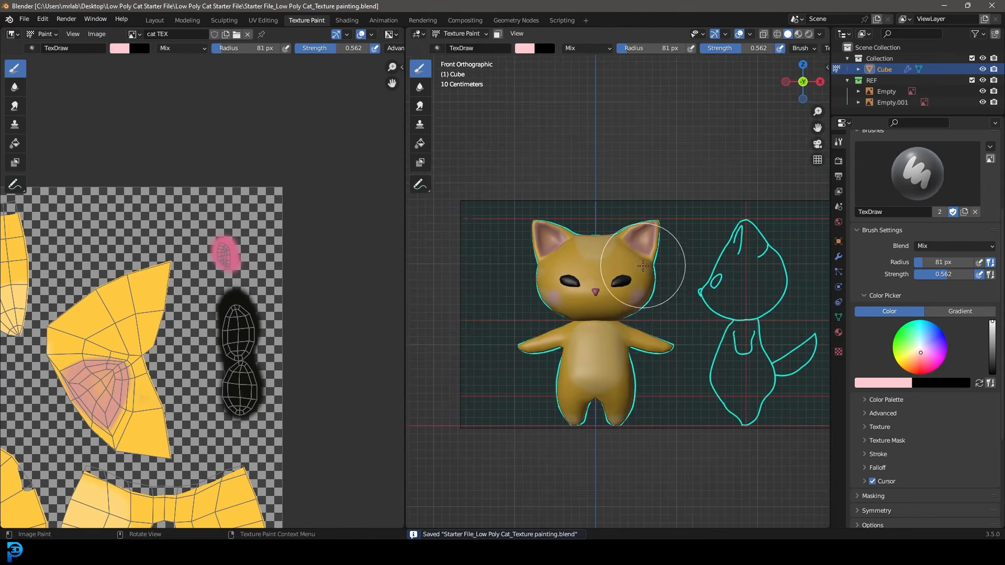
middle_drag(712, 320, 664, 314)
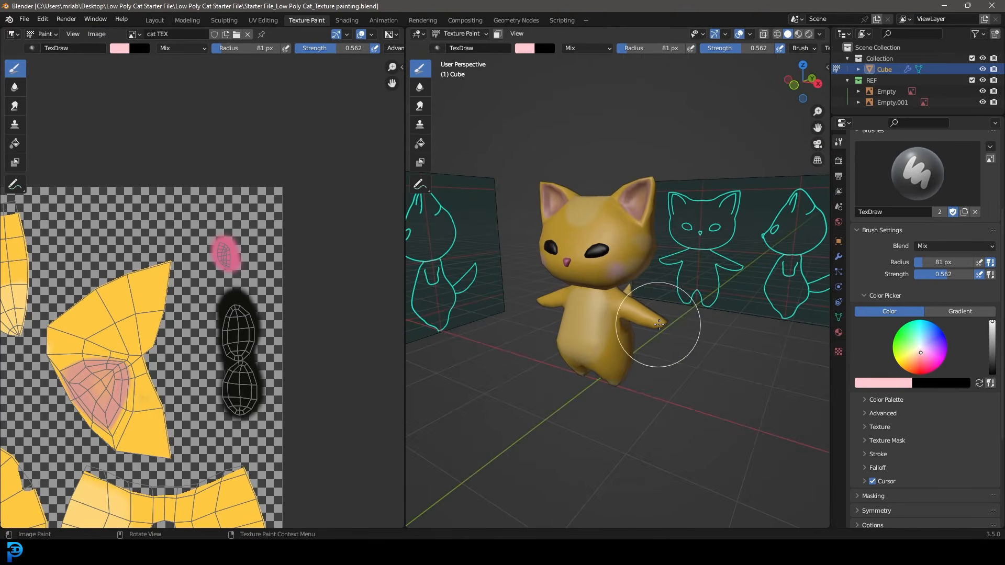
Switch to the Layout workspace, save the file and hide the REF collection
click(154, 20)
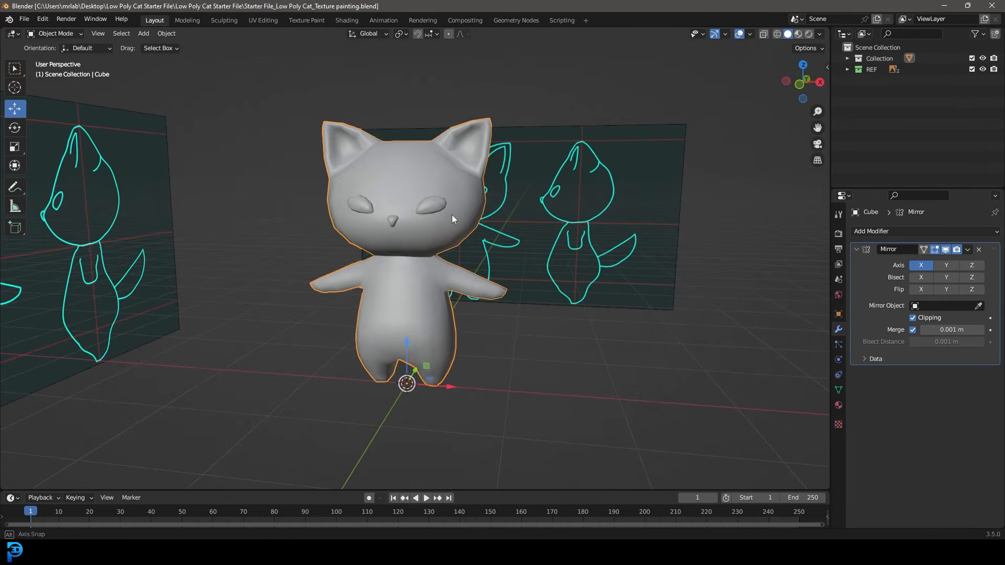
middle_drag(453, 220, 442, 214)
key(ctrl+s)
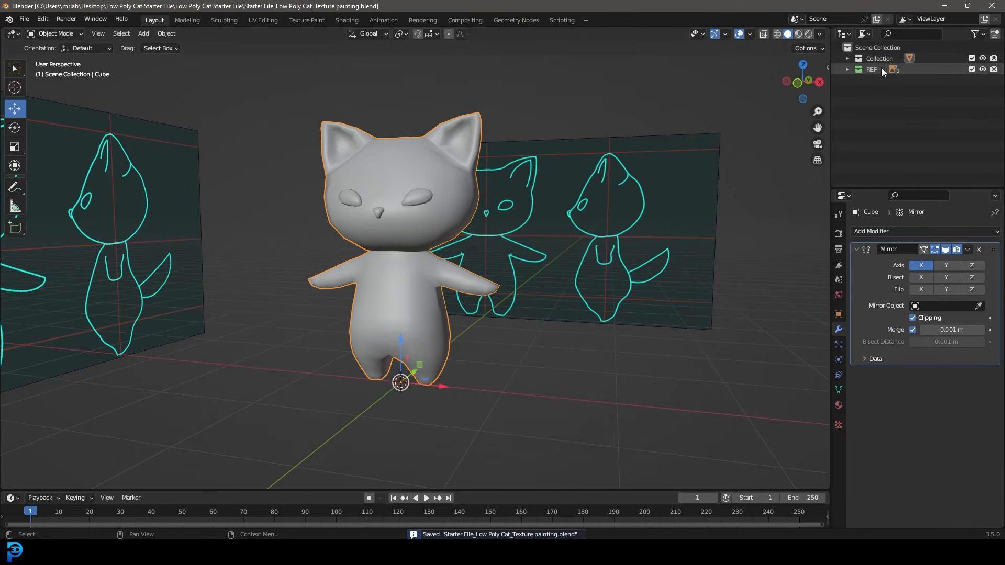
click(981, 69)
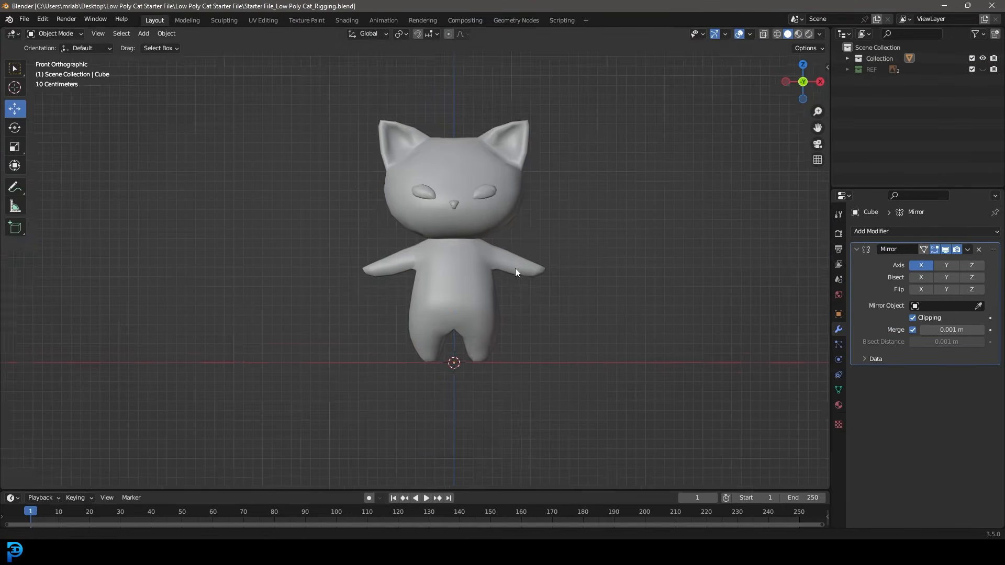
Select the collection holding the cat and toggle its visibility off and back on to check what it contains
scroll(515, 270, up, 3)
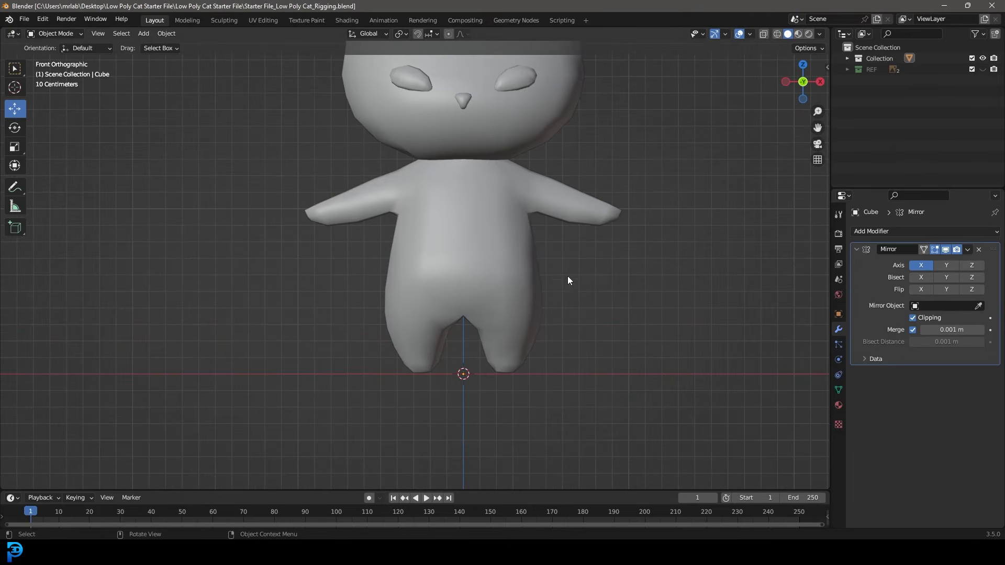
click(846, 68)
click(890, 56)
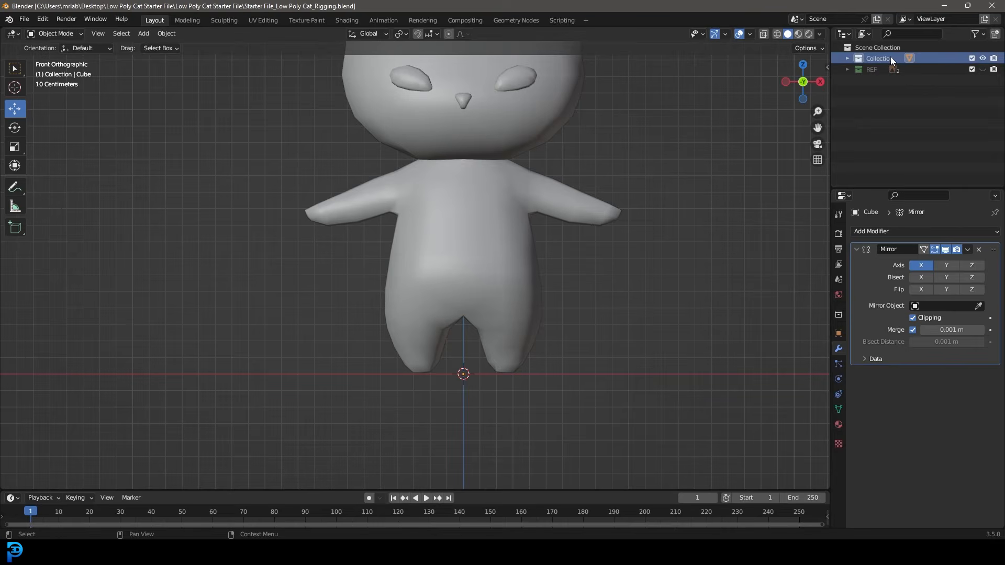
scroll(487, 135, down, 2)
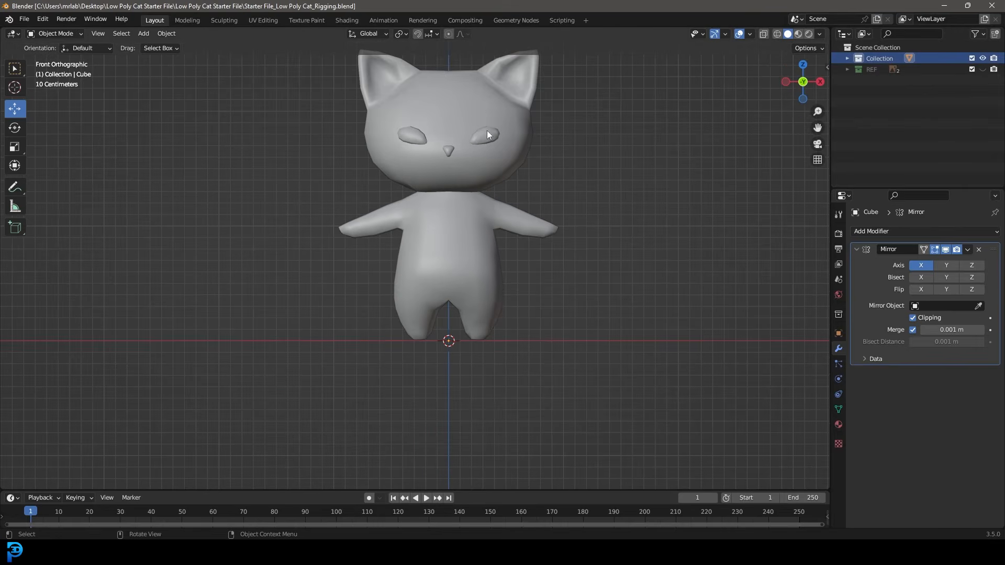
click(982, 58)
click(983, 58)
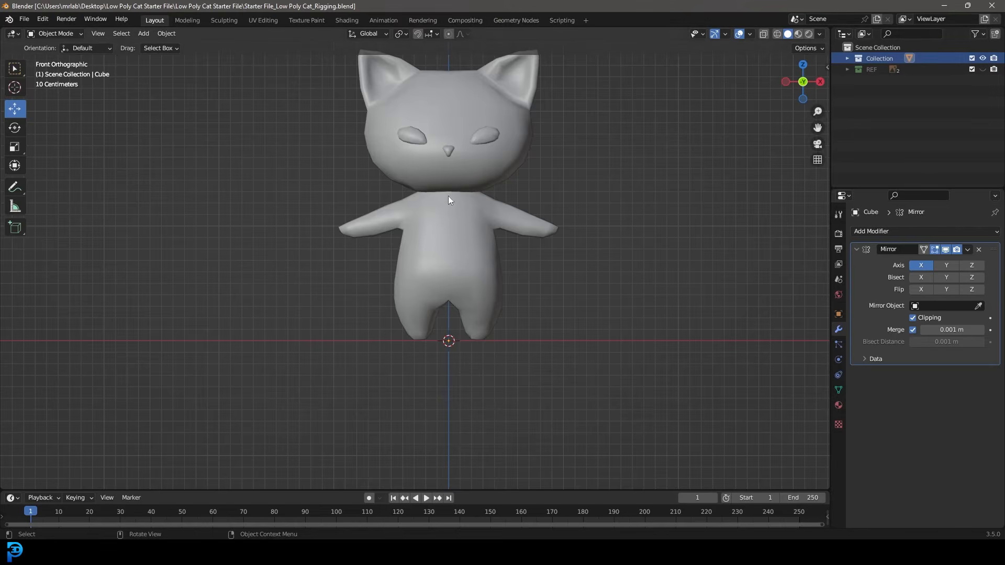
scroll(501, 208, up, 2)
scroll(502, 219, down, 3)
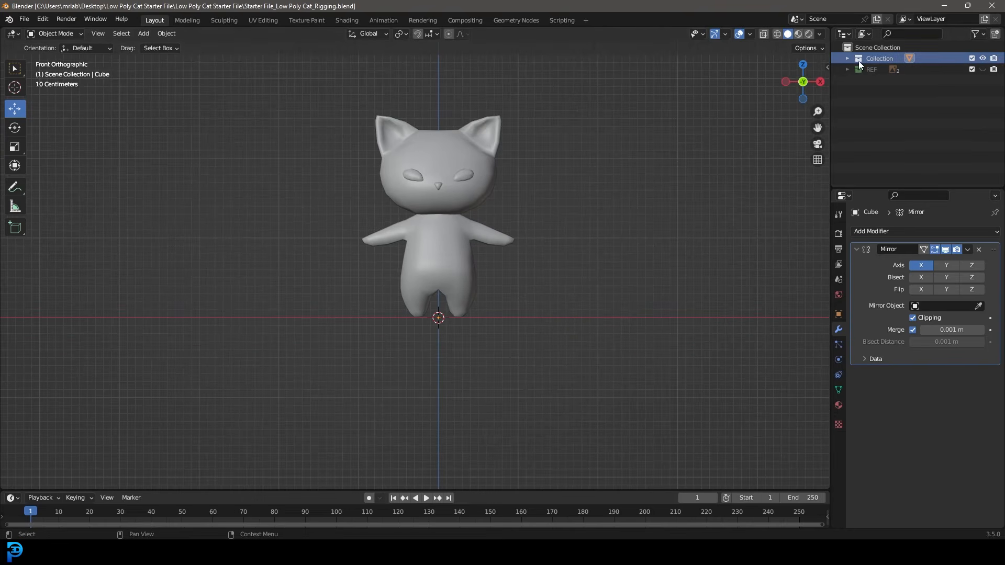
Add a single-bone armature at the world origin in the cat's collection
click(882, 63)
shift+middle_drag(552, 211, 561, 232)
scroll(560, 231, up, 1)
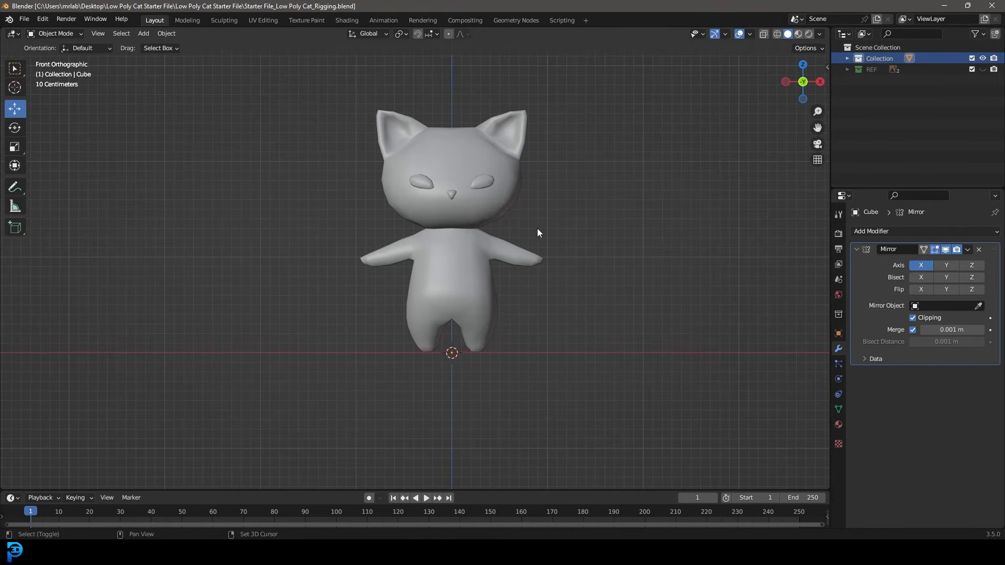
key(shift+a)
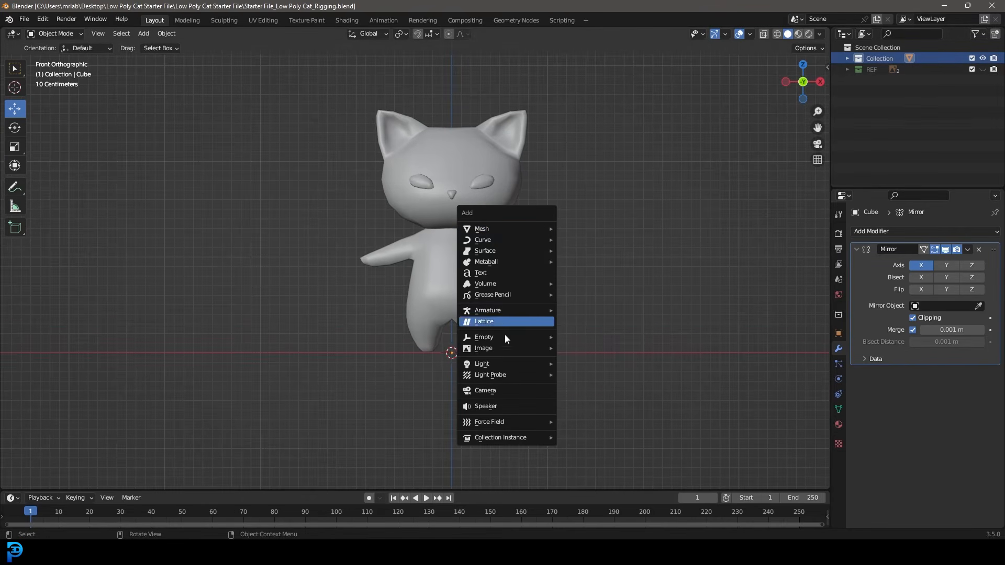
mouse_move(494, 313)
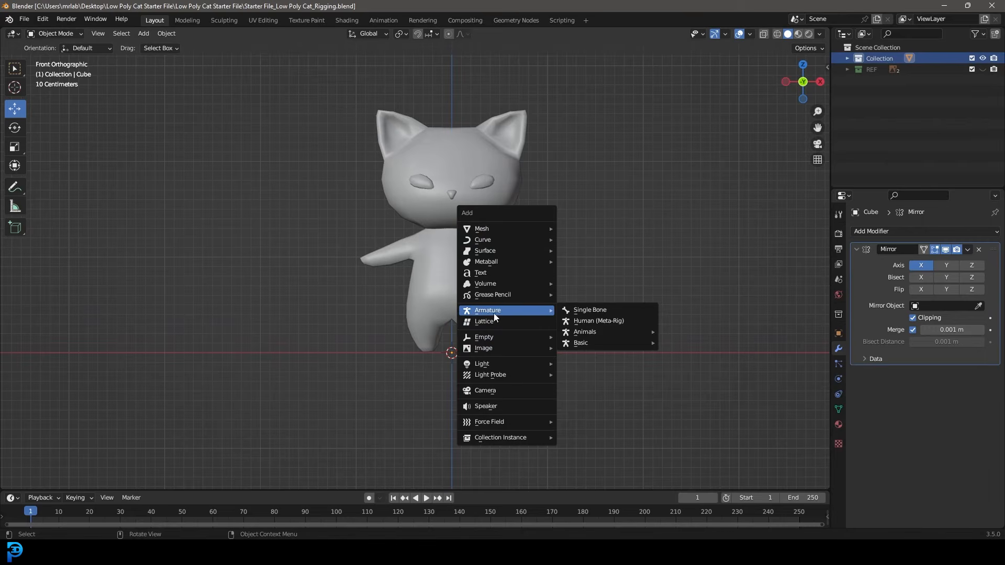
click(604, 313)
scroll(472, 428, up, 4)
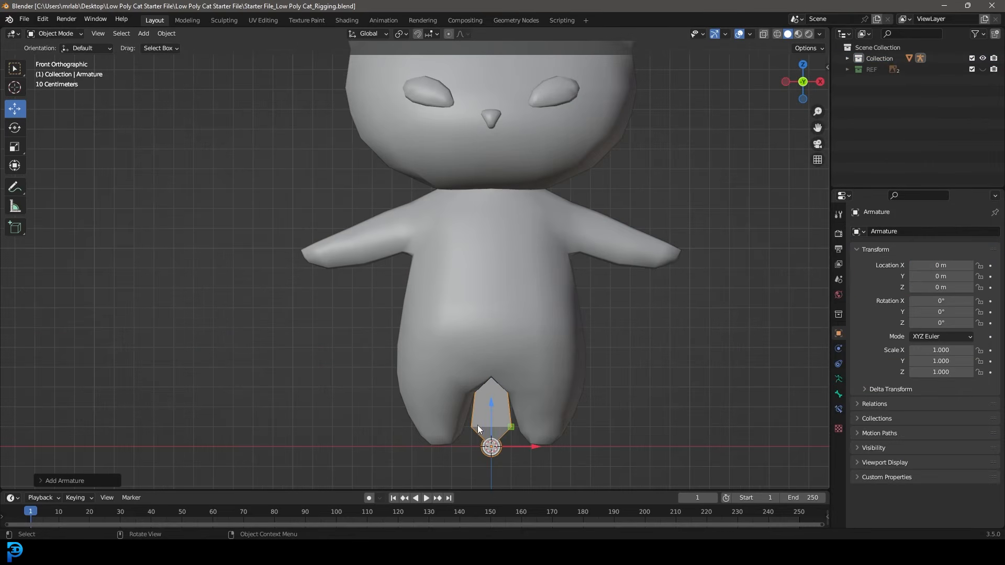
shift+middle_drag(547, 391, 511, 352)
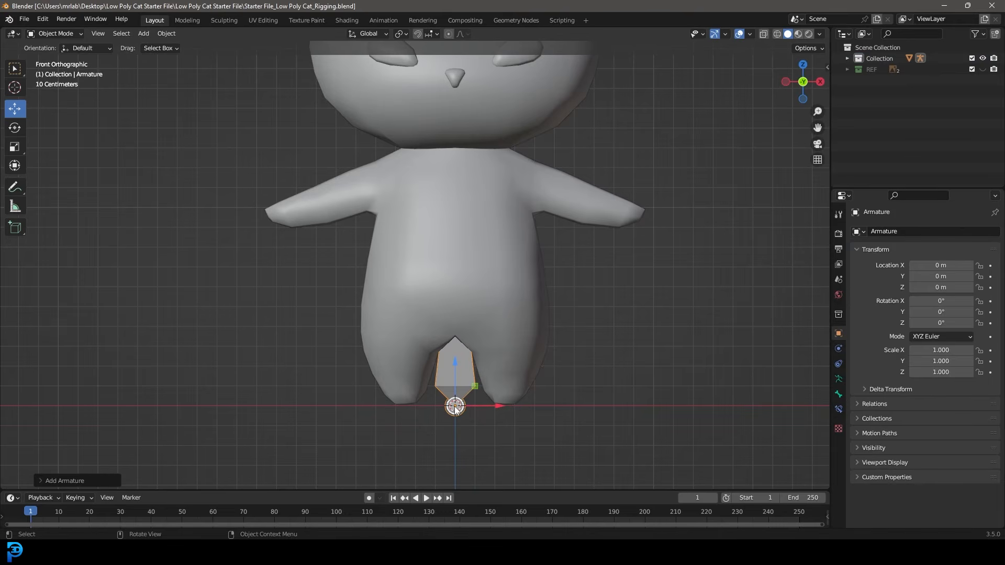
key(shift+s)
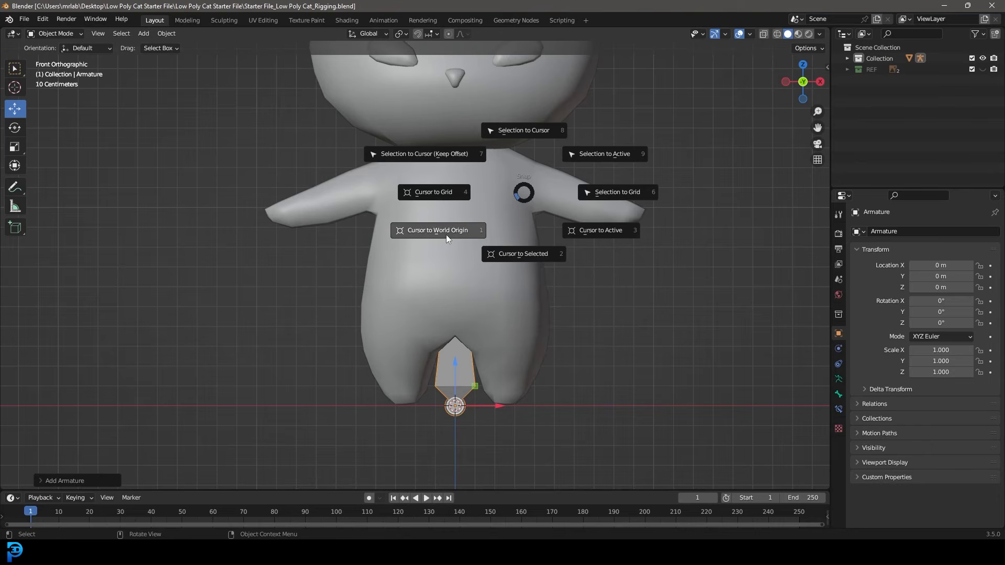
click(526, 191)
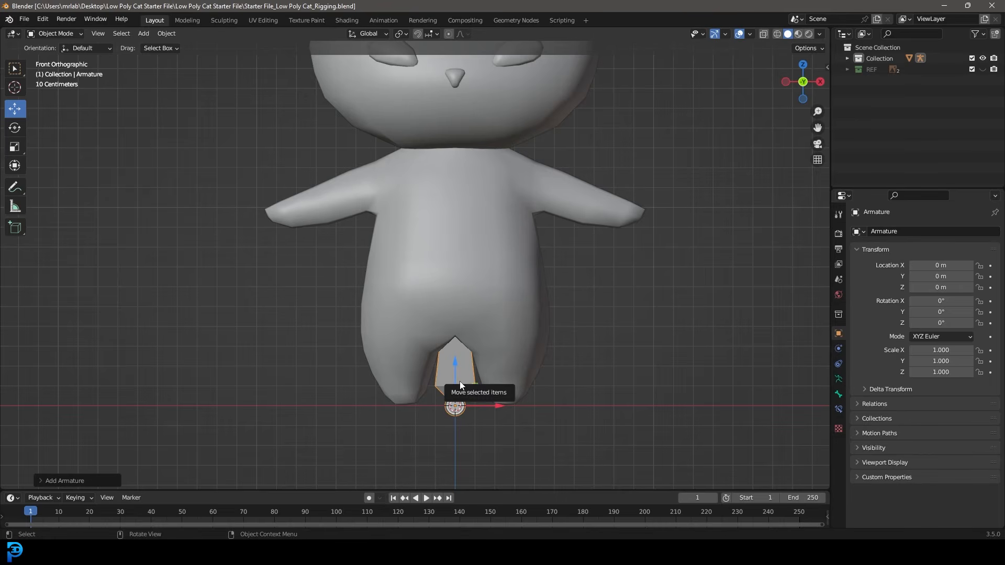
Switch the viewport to wireframe shading and check the bone's position inside the cat
key(z)
click(357, 373)
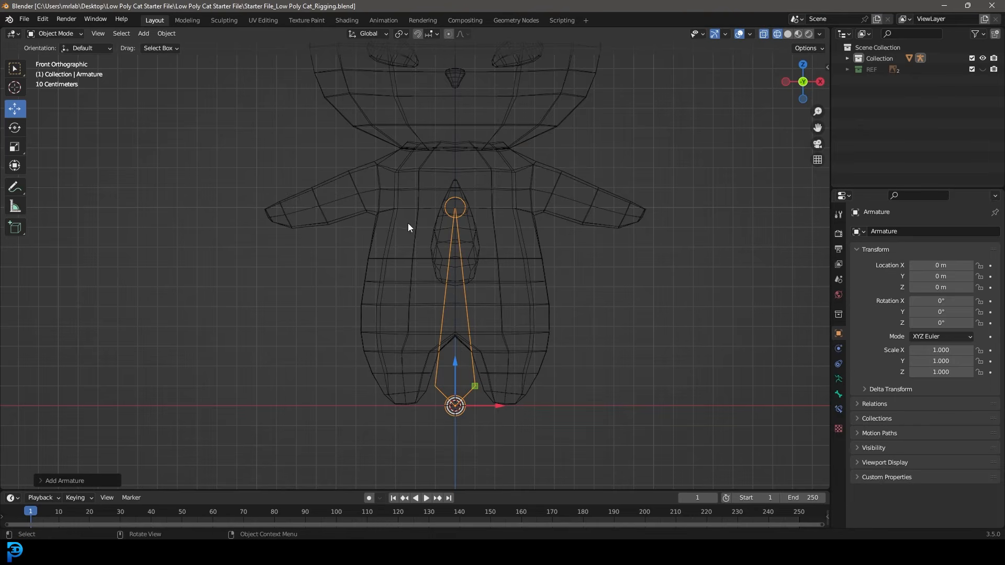
key(z)
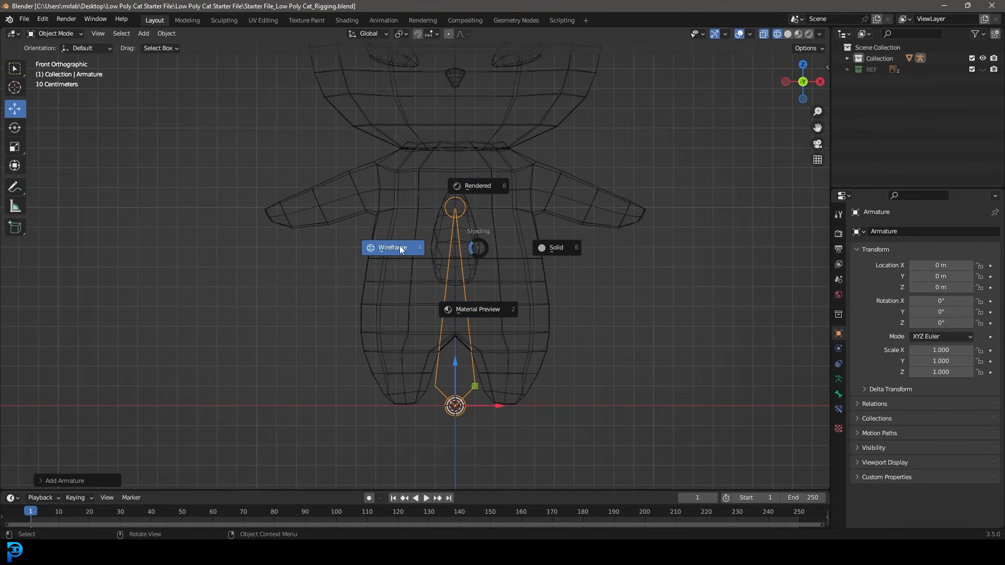
scroll(450, 344, down, 2)
key(KP_3)
key(KP_1)
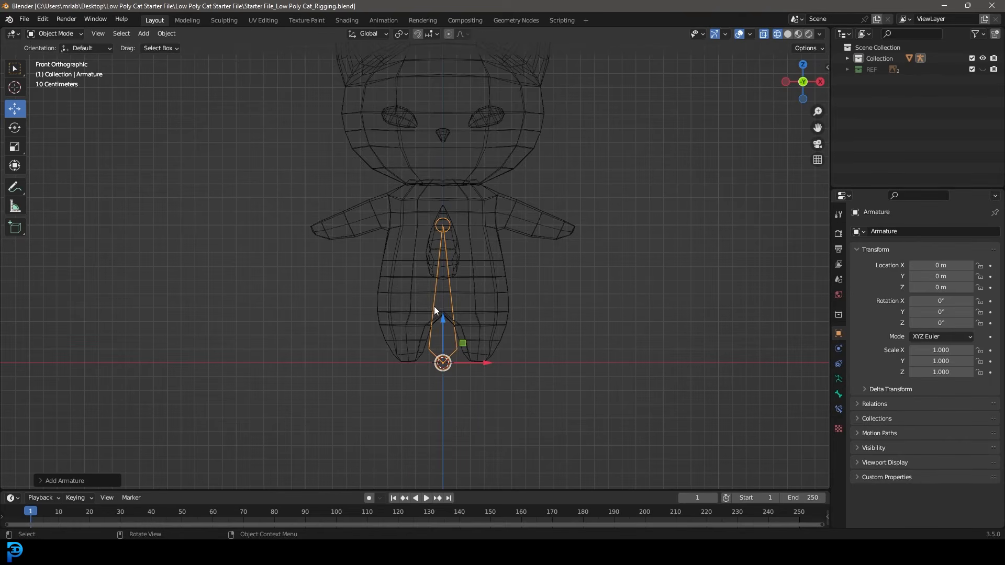
scroll(434, 310, up, 2)
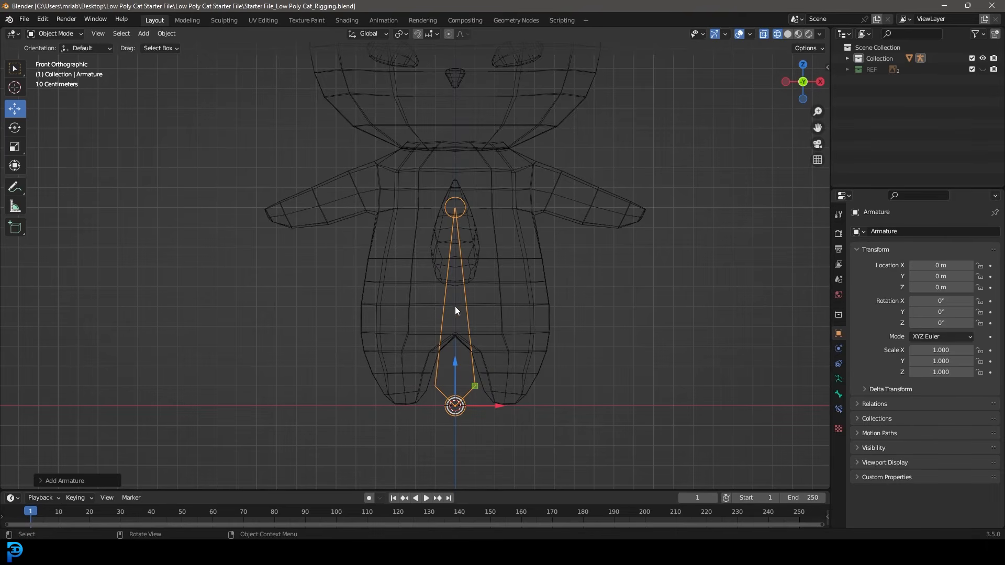
Enter the armature's Edit Mode and lower the bone's tip about 0.75 m along Z to just below the crotch
click(55, 33)
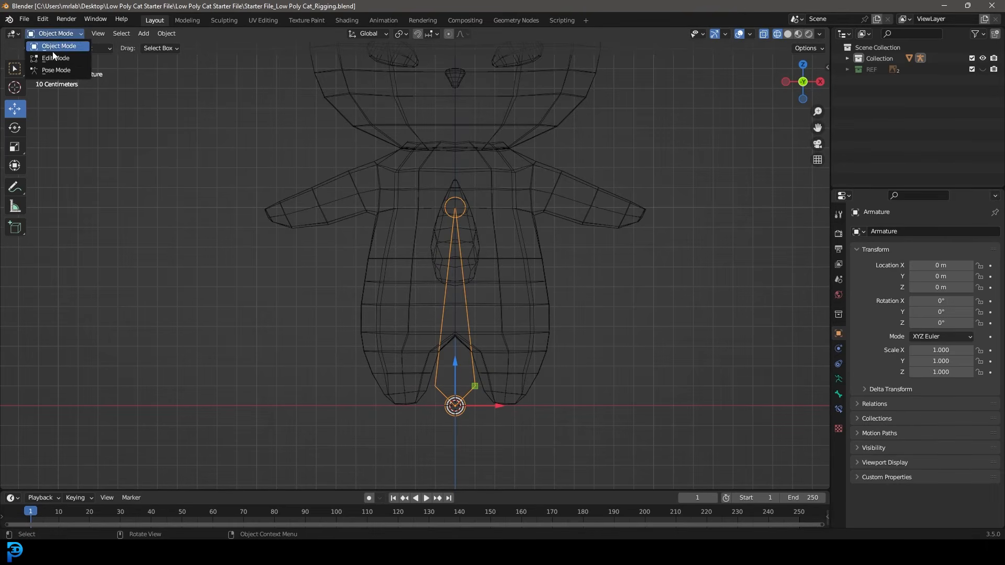
click(52, 56)
click(459, 300)
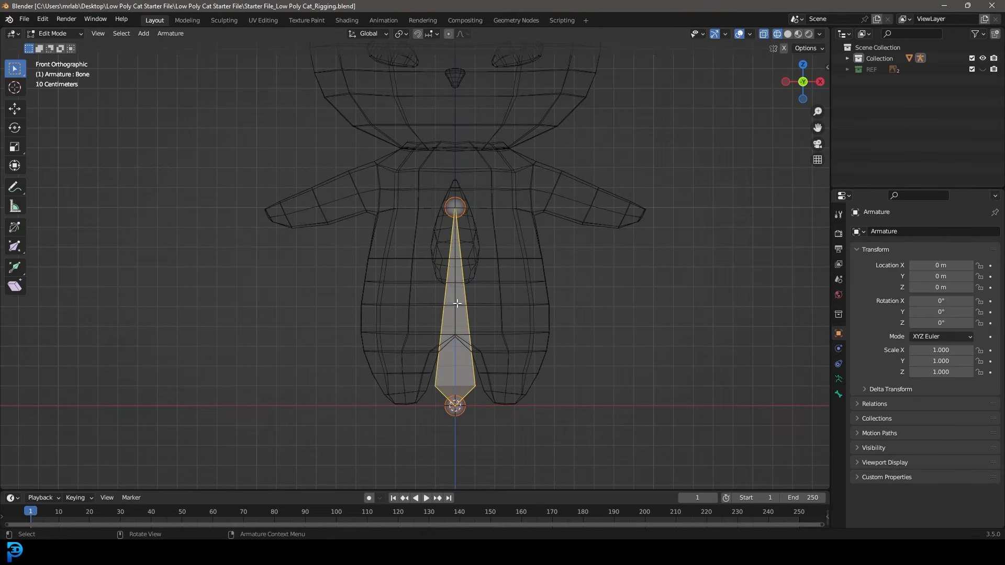
shift+middle_drag(452, 340, 453, 339)
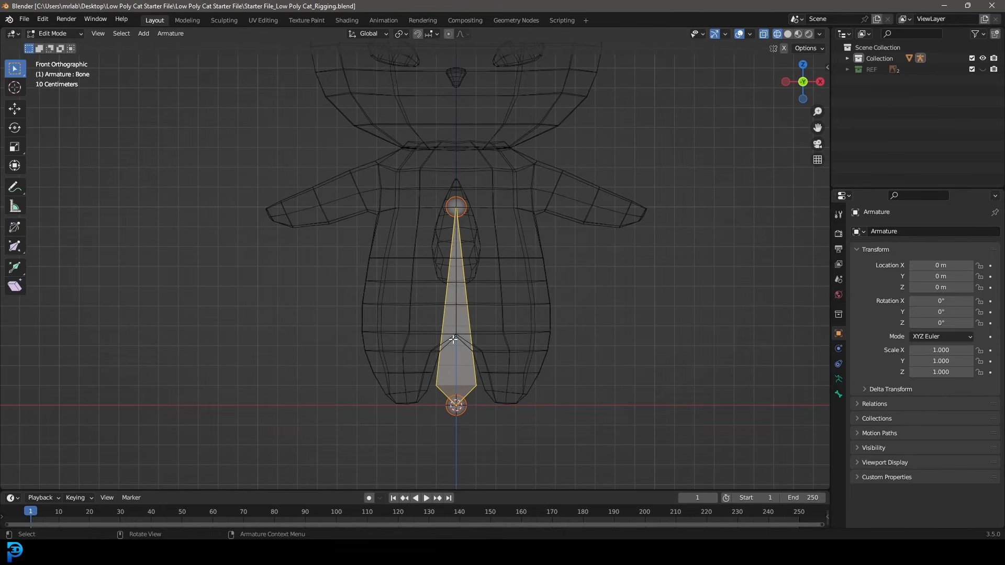
click(460, 201)
scroll(471, 199, up, 1)
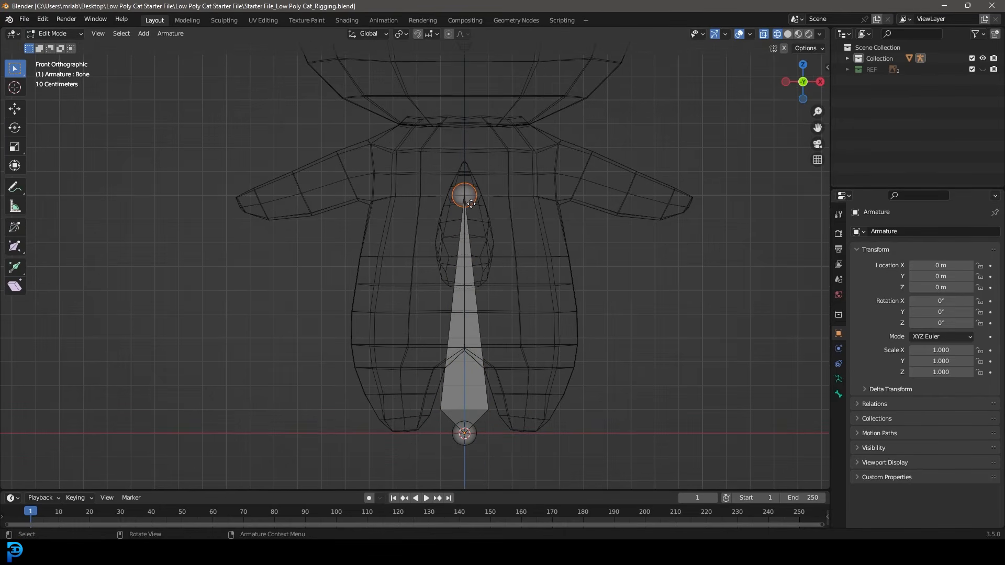
key(g)
key(z)
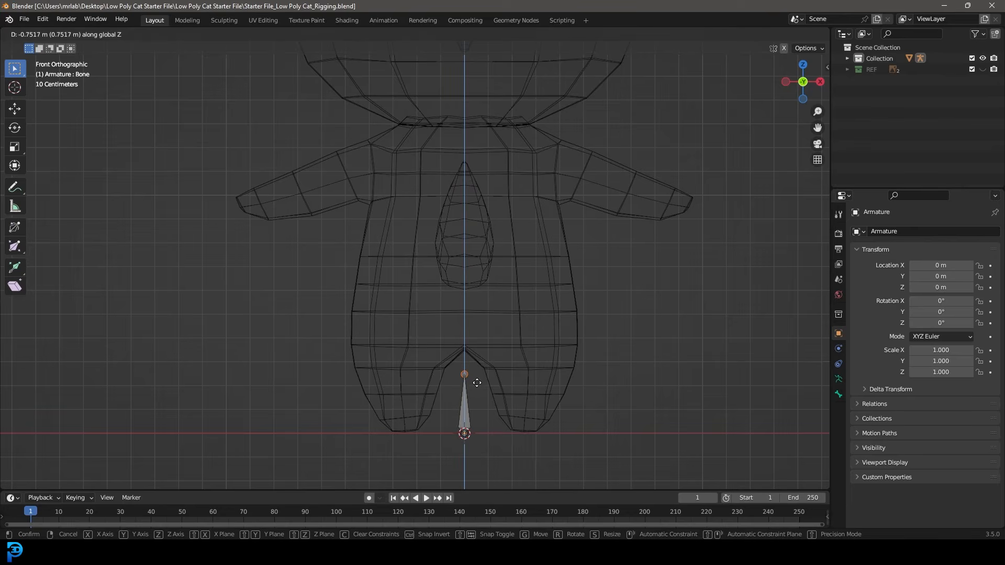
click(477, 383)
Rename the short bone at the cat's feet as Base
click(468, 414)
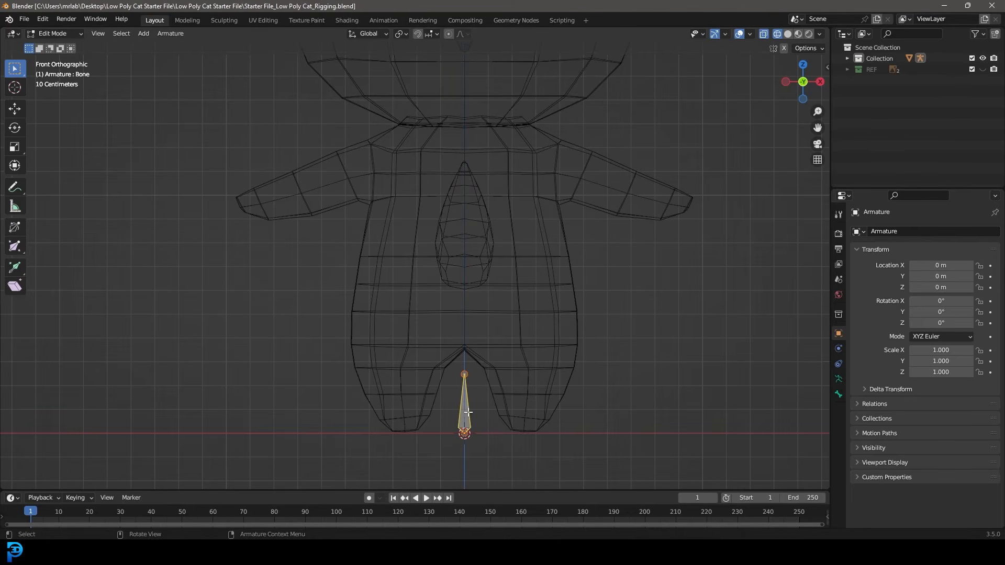
click(837, 394)
click(926, 231)
text(Base)
key(Return)
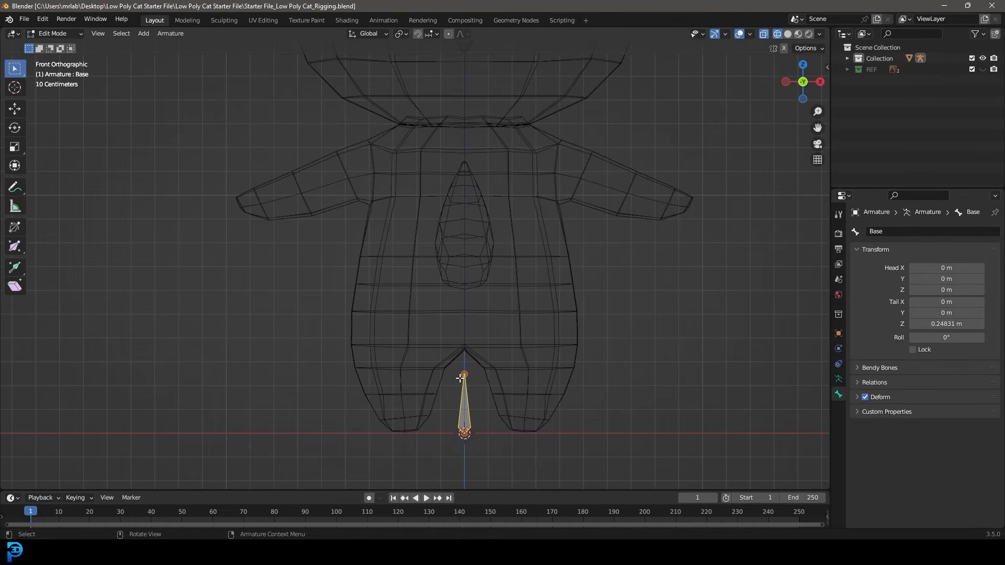
Duplicate the Base bone about 0.36 m up along Z into the lower body and name the copy Hip
key(shift+d)
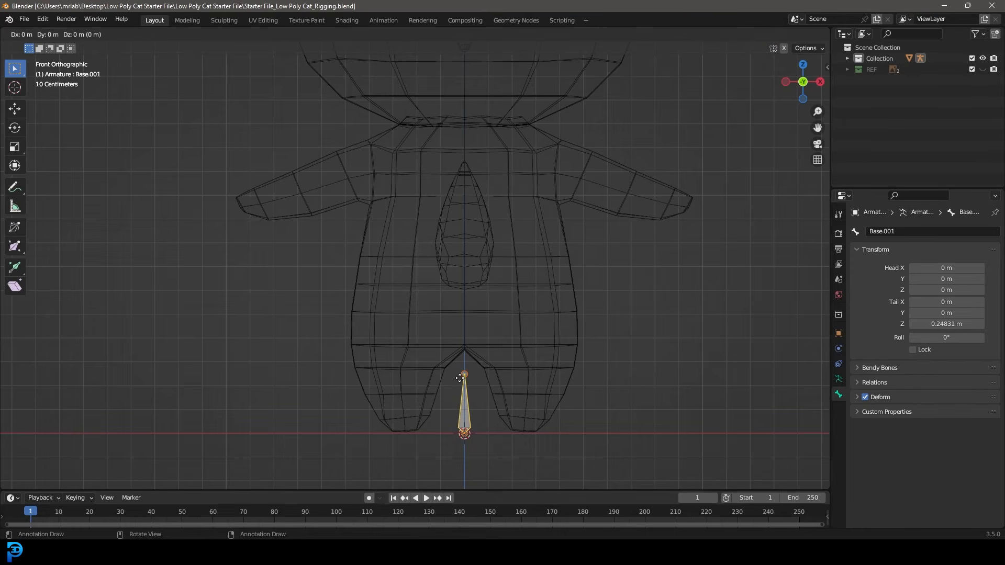
key(z)
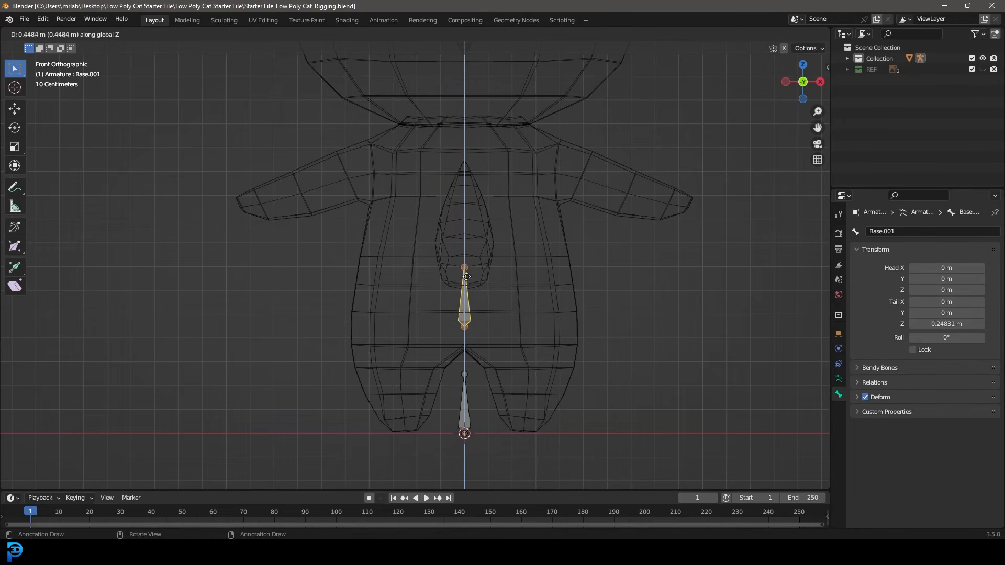
click(466, 292)
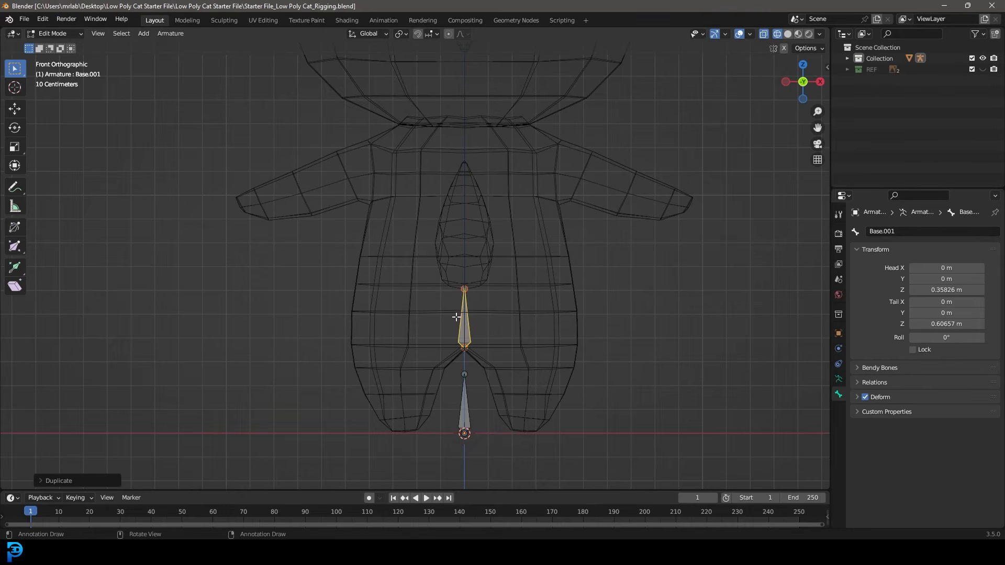
click(456, 316)
click(904, 231)
text(Hip)
key(Return)
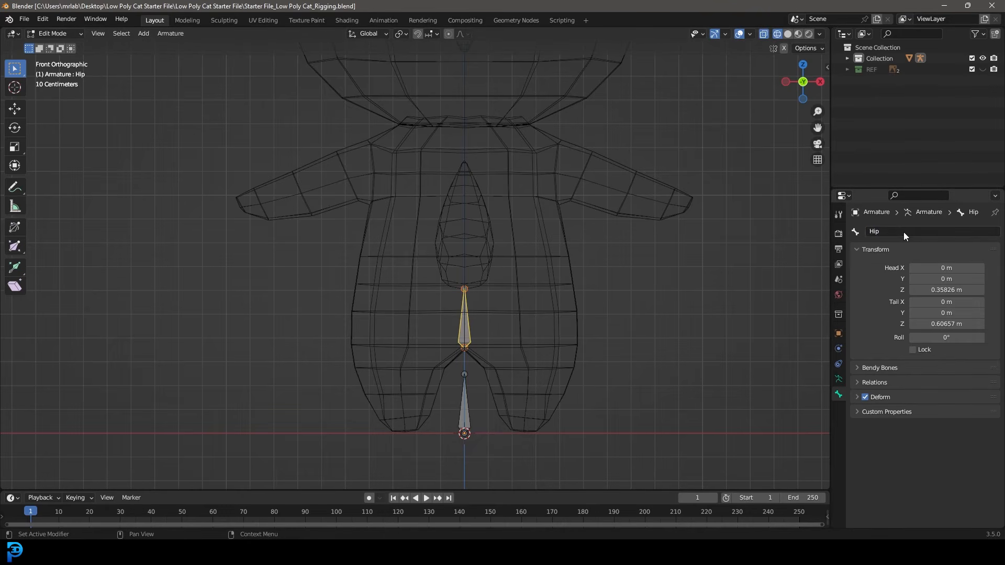
Extrude a bone about 0.73 m straight up along Z from the Hip bone's tip to the neck
scroll(514, 308, up, 3)
click(503, 306)
scroll(518, 327, down, 2)
key(g)
right_click(536, 336)
key(e)
key(z)
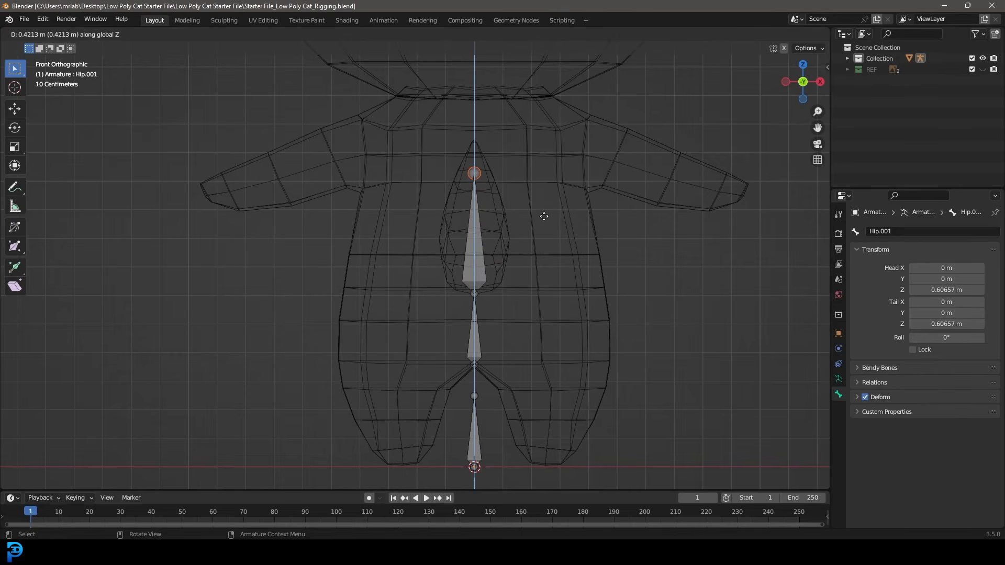
click(539, 128)
click(472, 214)
click(891, 235)
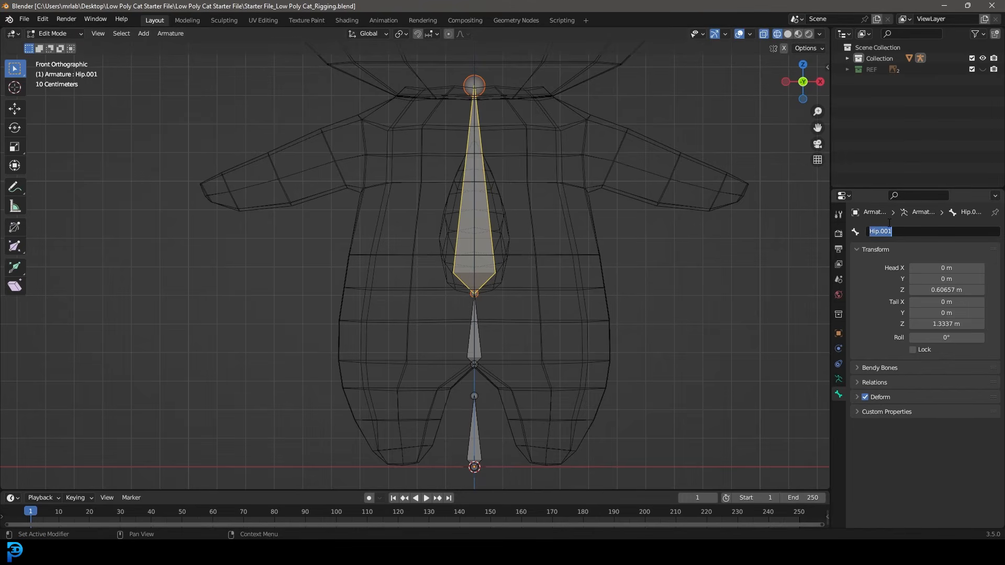
Lower the tip of the bone above Hip about 0.4 m along Z and name that bone spine
click(475, 83)
key(g)
key(z)
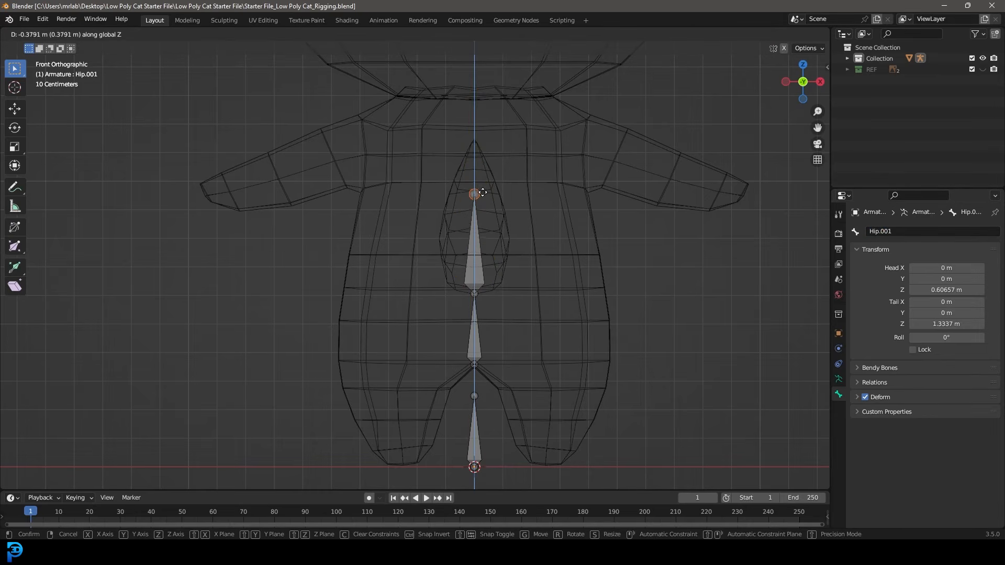
click(462, 250)
click(471, 246)
click(882, 230)
text(spine)
key(Return)
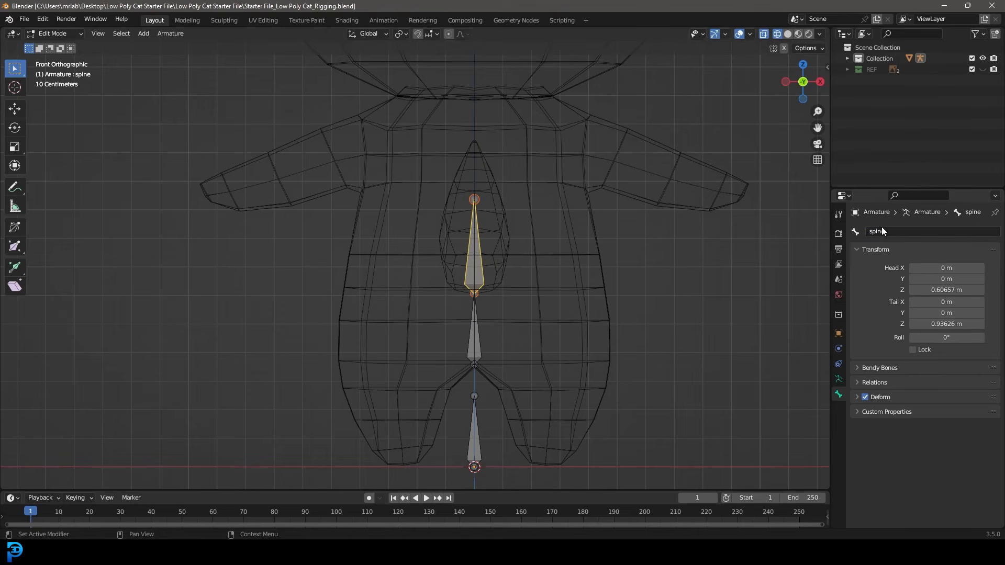
Extrude a bone about 0.4 m up along Z from the spine bone's tip to the neck and name it chest
click(515, 234)
shift+middle_drag(515, 234, 512, 271)
key(e)
key(z)
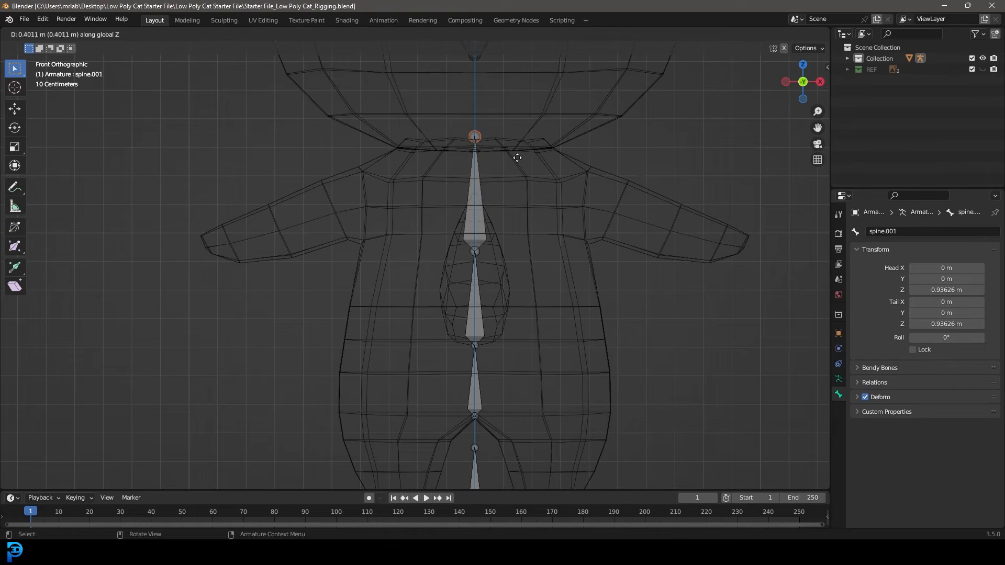
click(515, 157)
click(480, 187)
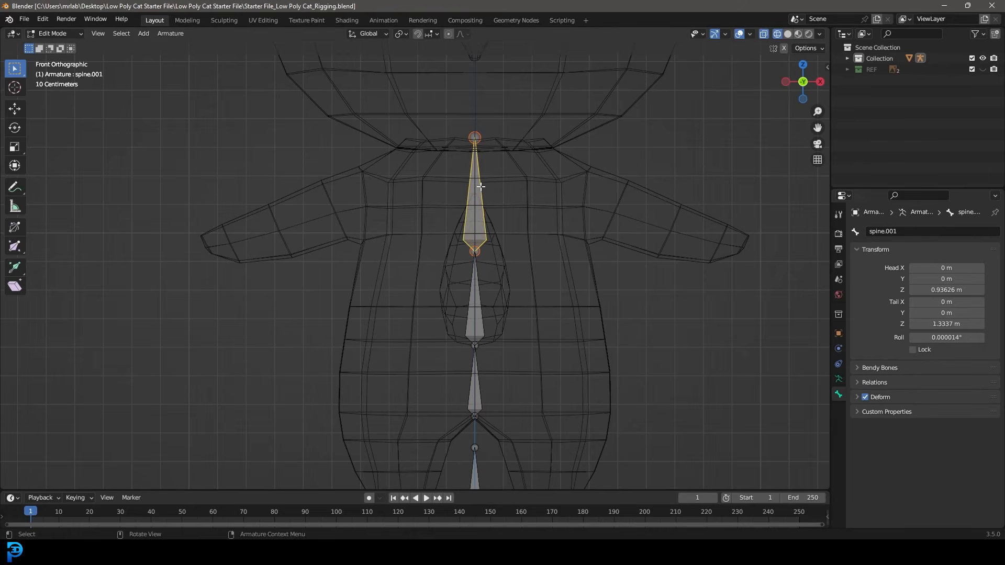
click(885, 231)
text(chest)
key(Return)
Extrude a bone about 0.83 m up along Z from the chest bone's tip through the head and name it Head
shift+middle_drag(487, 156, 511, 229)
scroll(511, 228, up, 2)
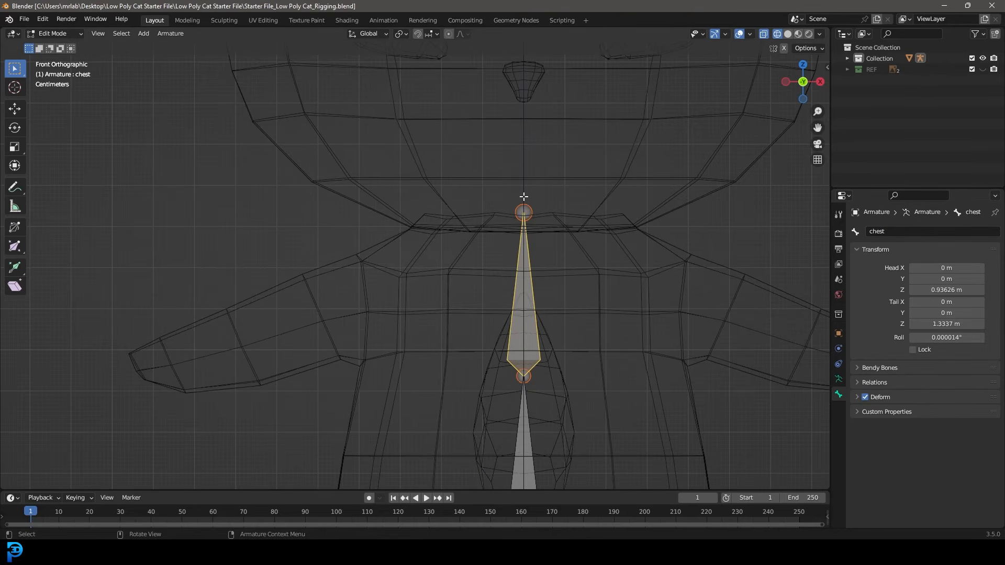
scroll(498, 233, down, 2)
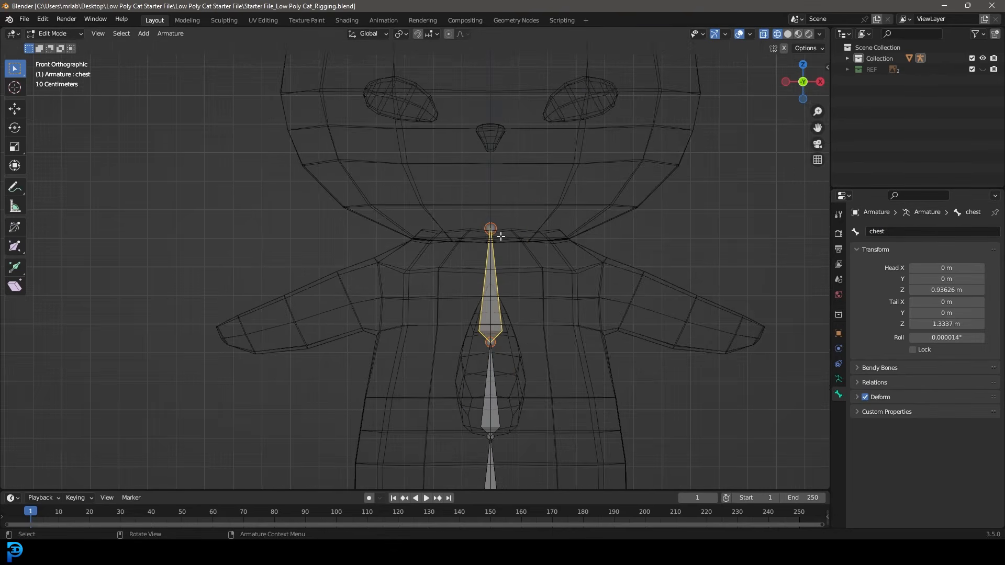
click(501, 228)
scroll(502, 228, down, 3)
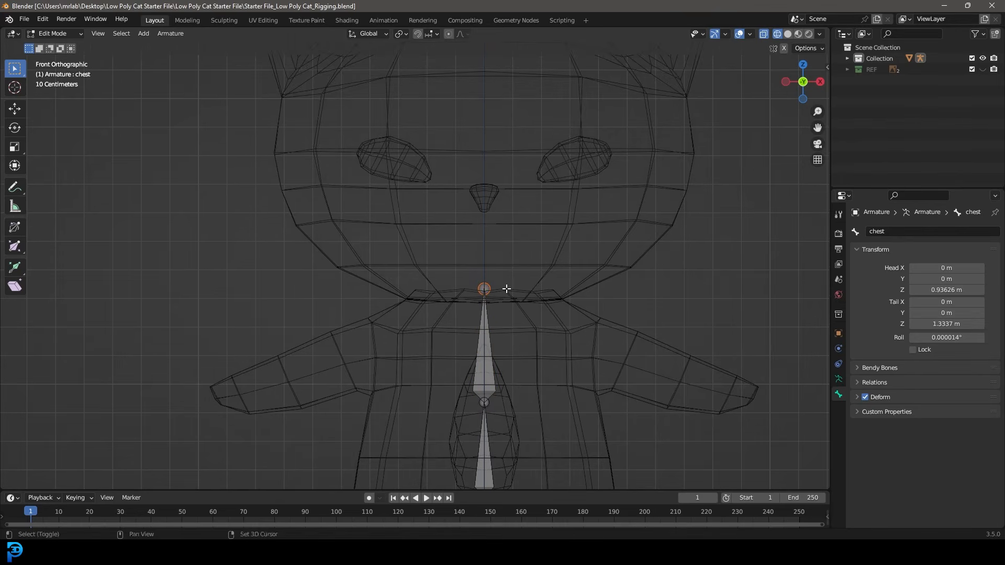
key(e)
key(z)
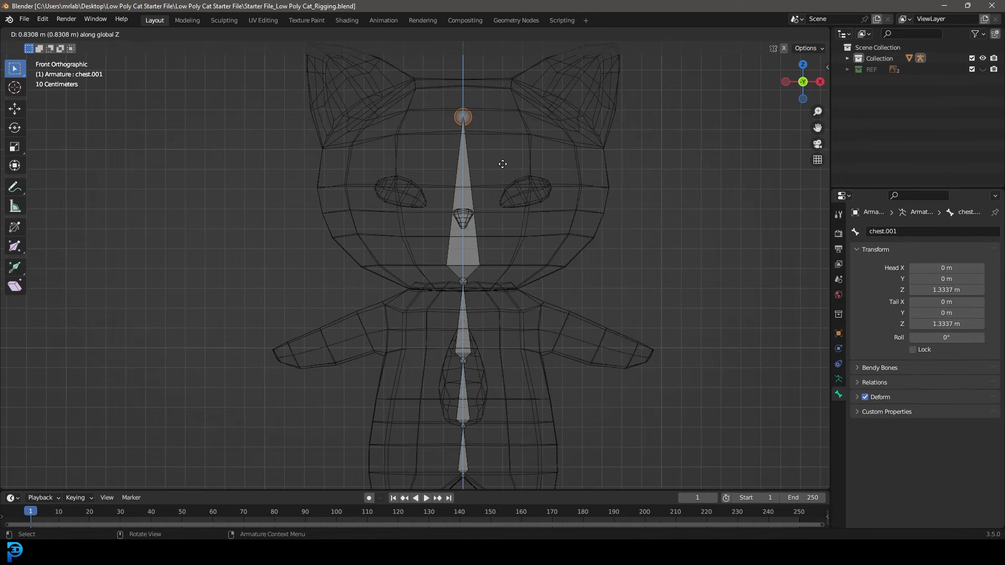
click(464, 160)
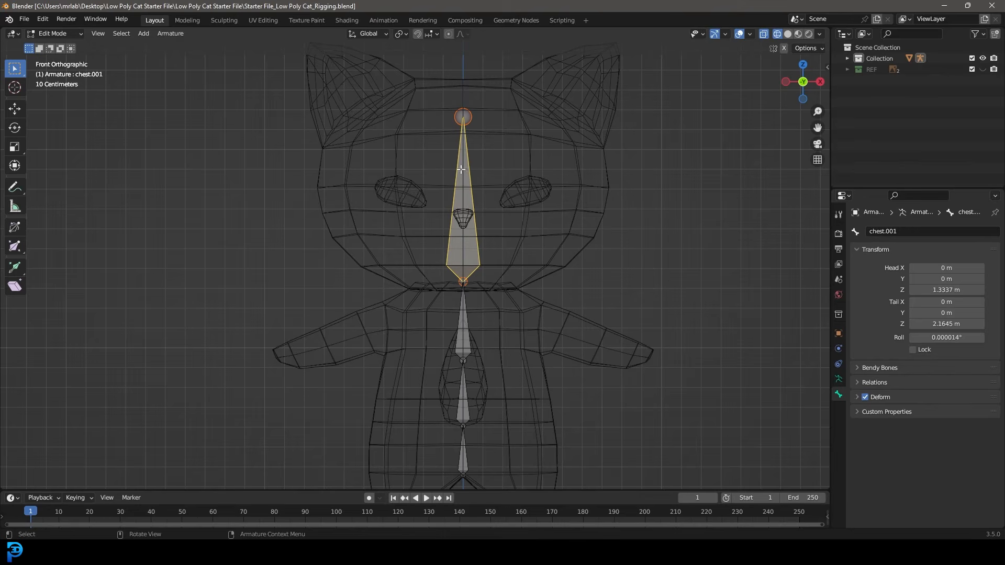
click(887, 231)
text(Head)
key(Return)
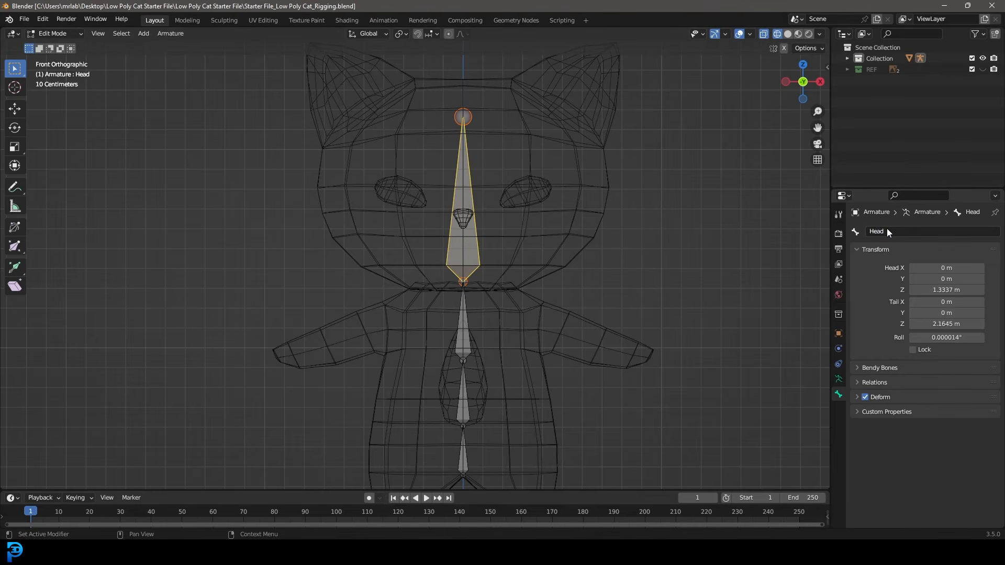
click(837, 379)
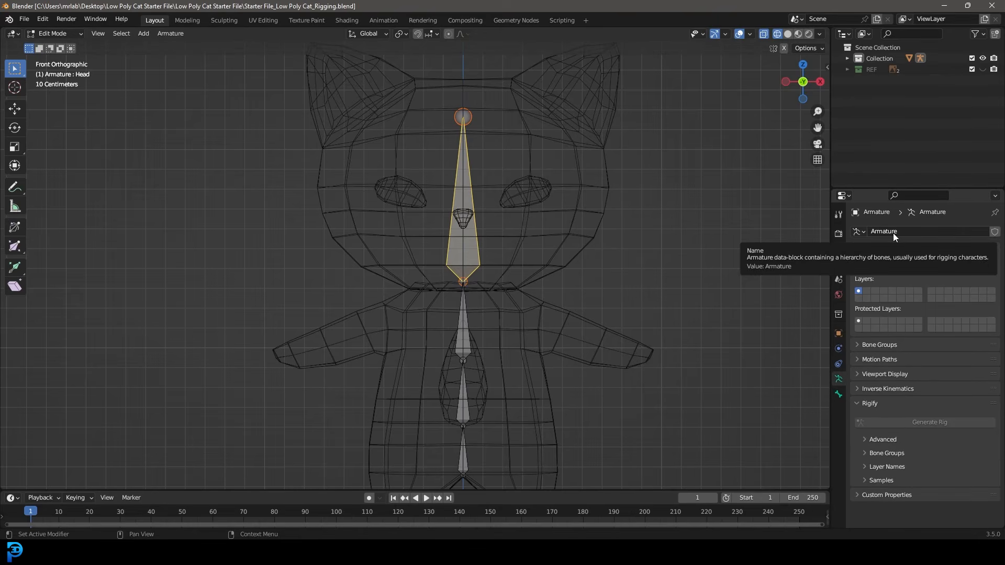
click(838, 394)
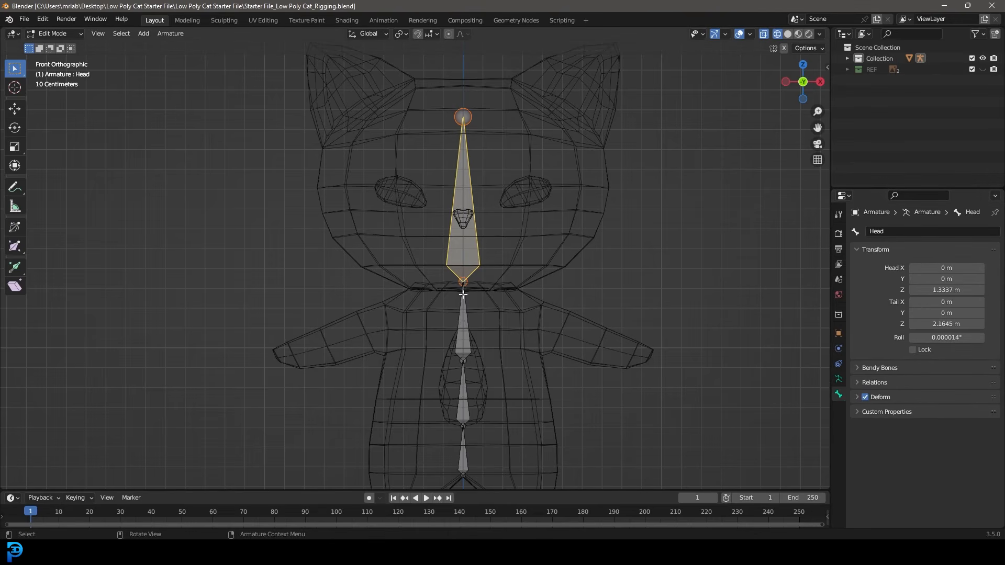
Parent the Hip bone to the Base bone with Keep Offset
scroll(480, 300, down, 1)
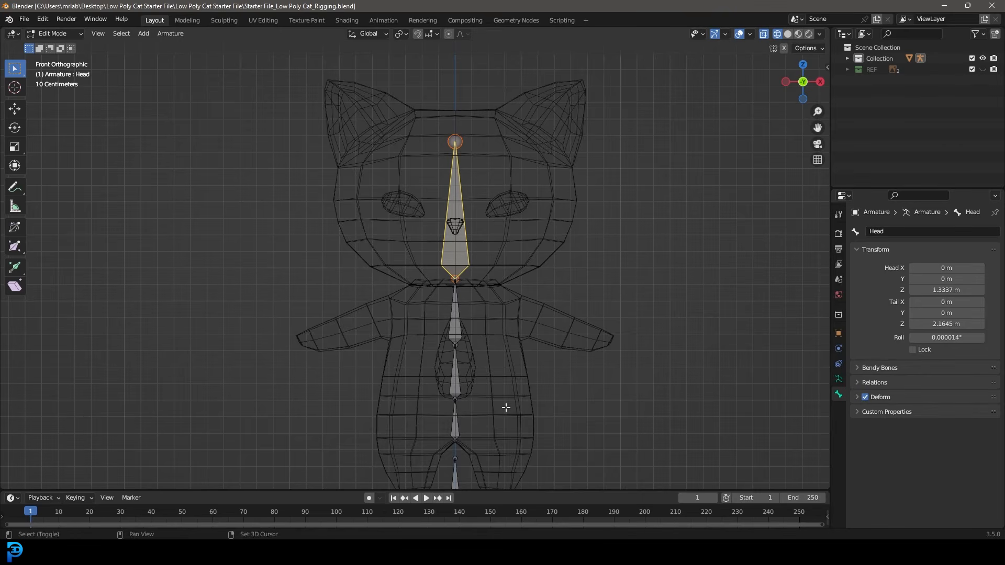
shift+middle_drag(508, 406, 493, 276)
scroll(465, 242, up, 2)
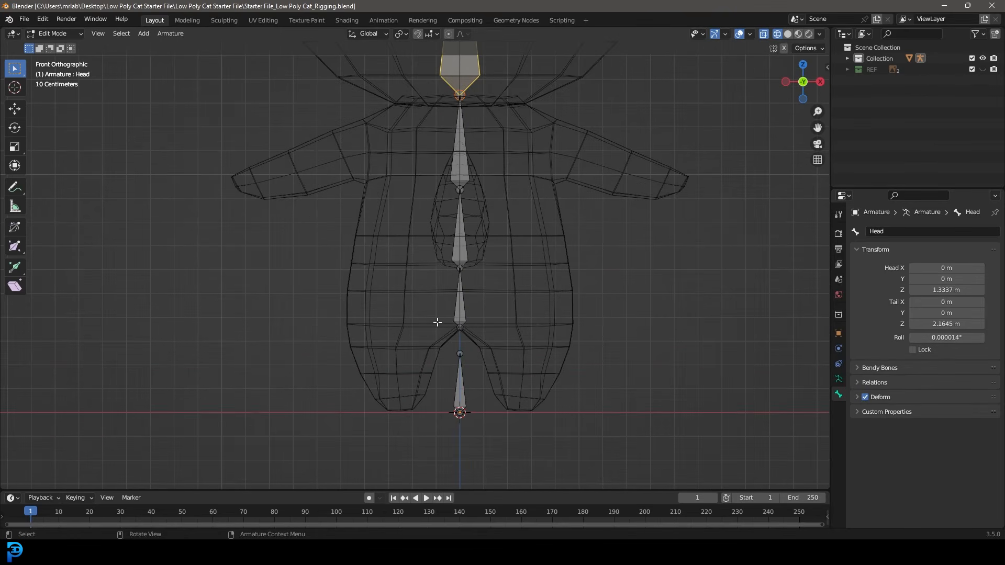
click(457, 298)
scroll(464, 307, up, 1)
key(g)
right_click(507, 296)
shift+click(469, 390)
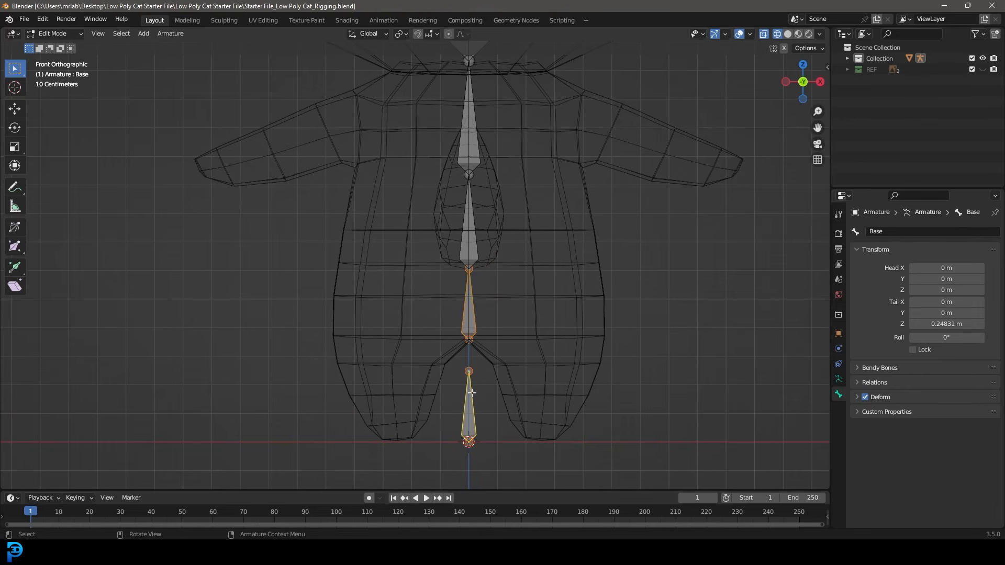
key(ctrl+p)
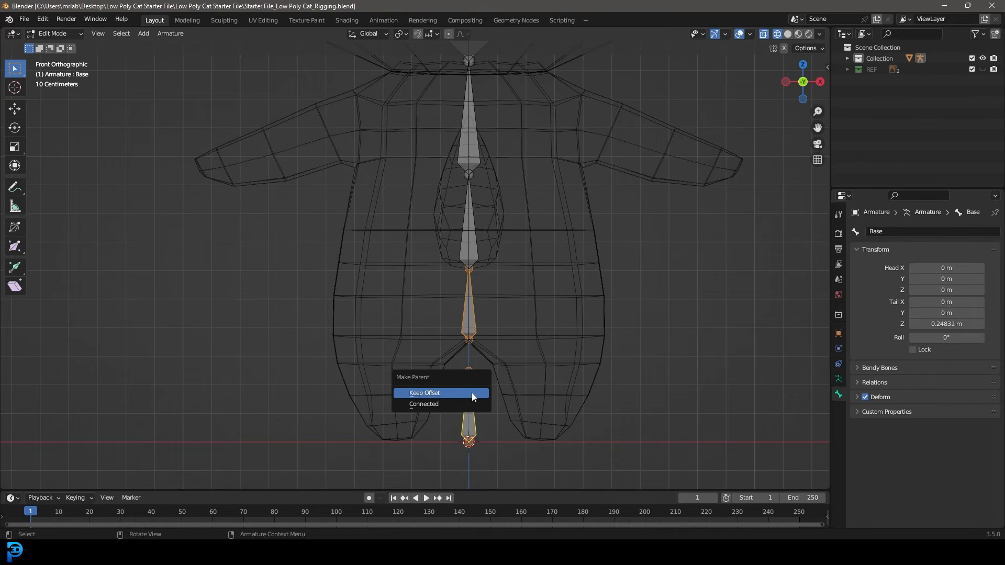
click(418, 393)
shift+middle_drag(473, 411, 471, 344)
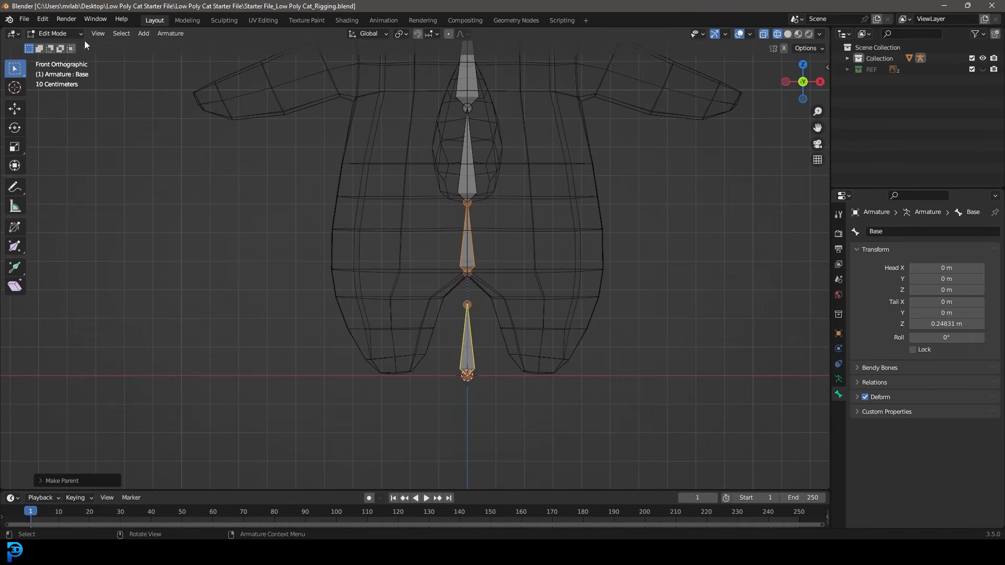
Test-move the Base bone in Pose Mode, cancelling the move and returning to Edit Mode
click(45, 34)
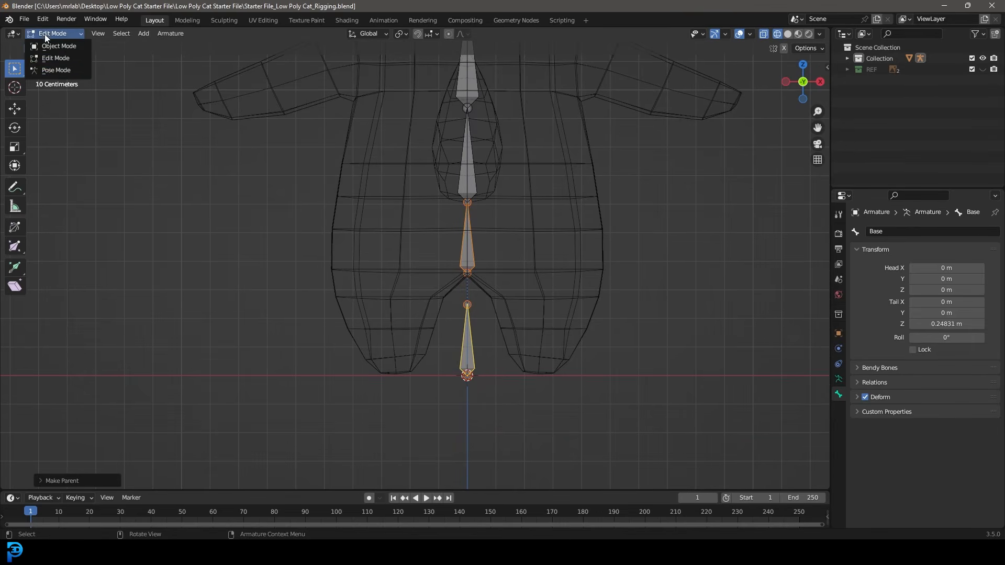
click(55, 67)
click(467, 337)
scroll(468, 355, down, 2)
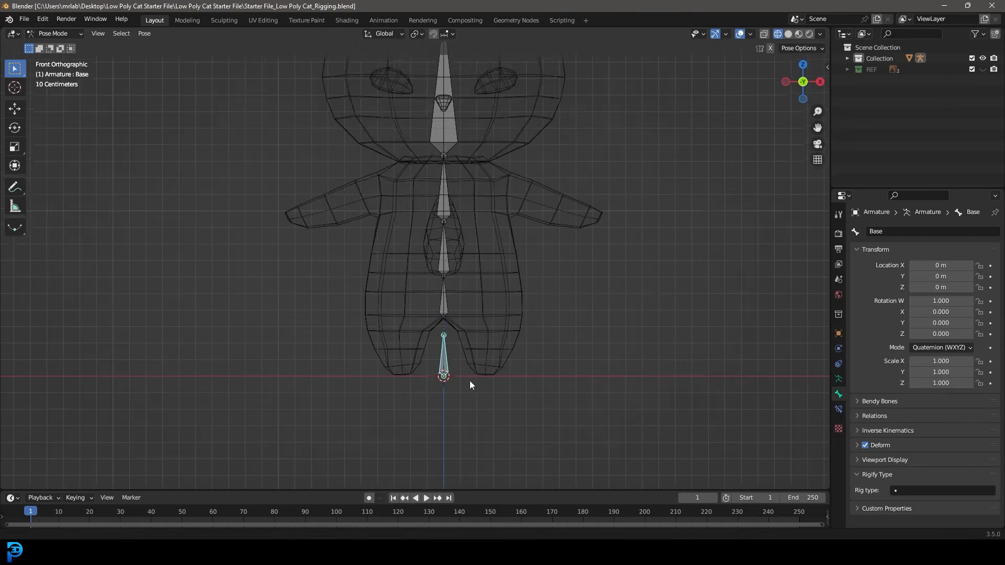
key(g)
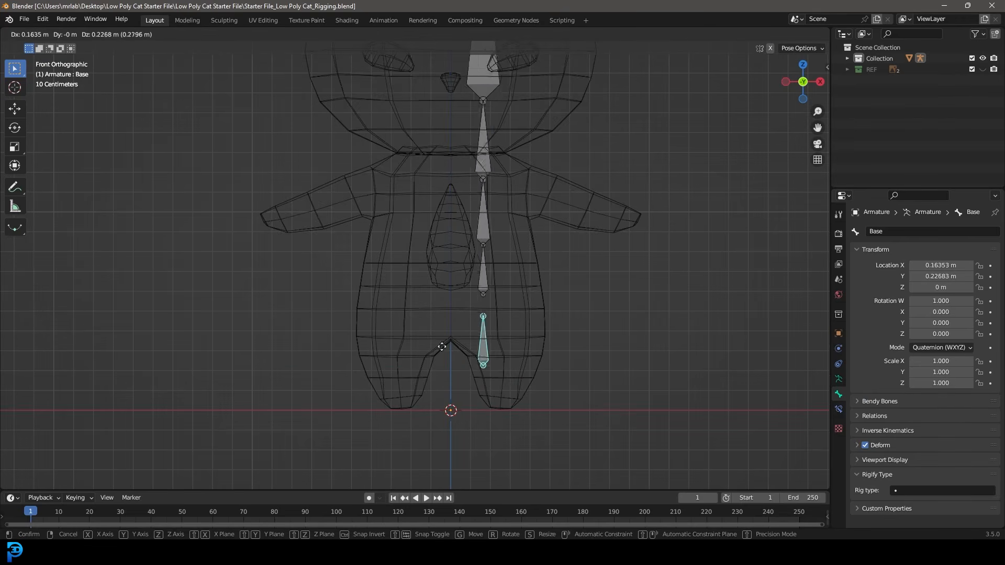
key(Escape)
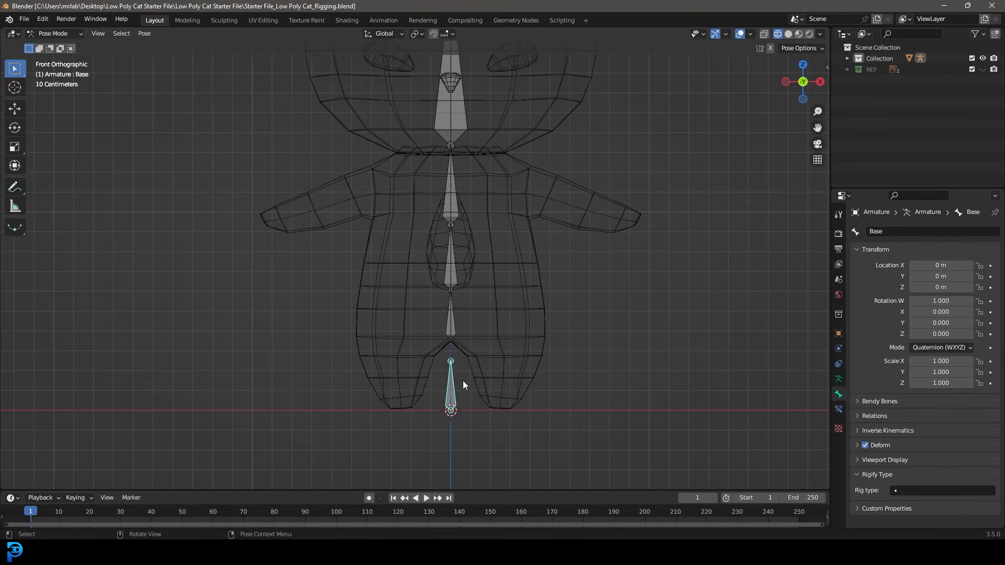
click(43, 34)
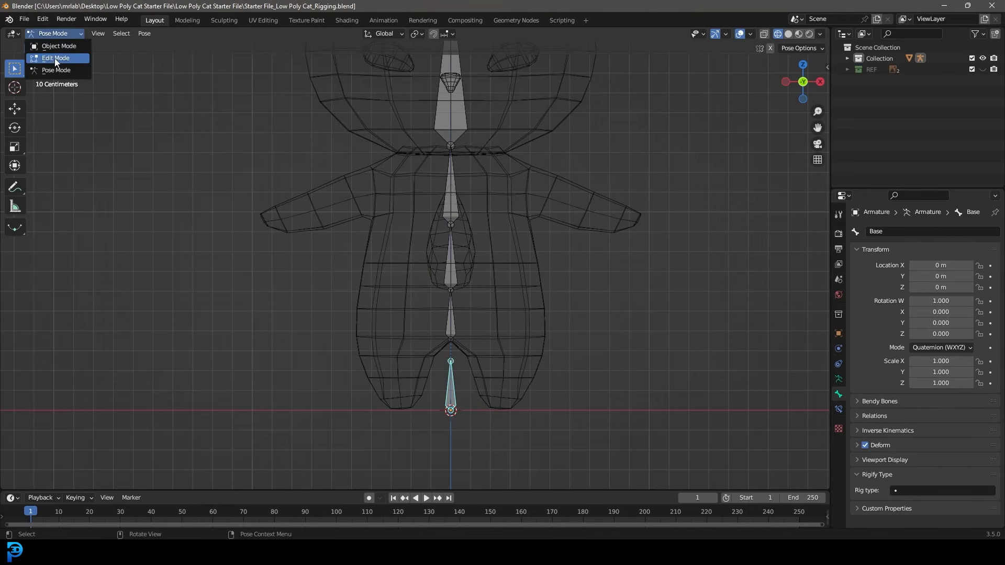
click(49, 55)
Duplicate the Hip bone and place the copy about 0.15 m along X and 0.05 m up toward the cat's left leg
scroll(443, 345, up, 3)
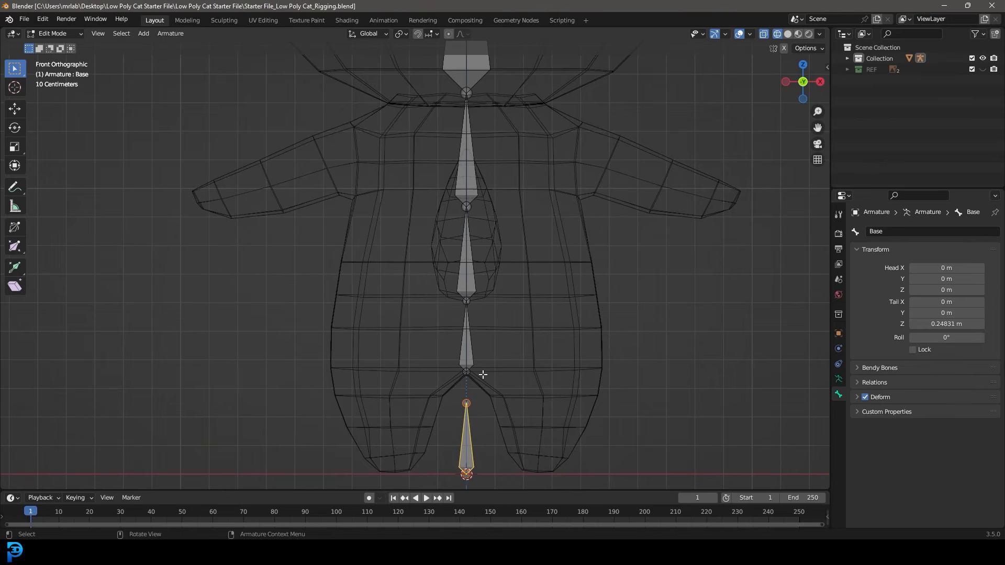
click(471, 347)
scroll(471, 347, up, 2)
shift+middle_drag(493, 314, 461, 361)
key(shift+d)
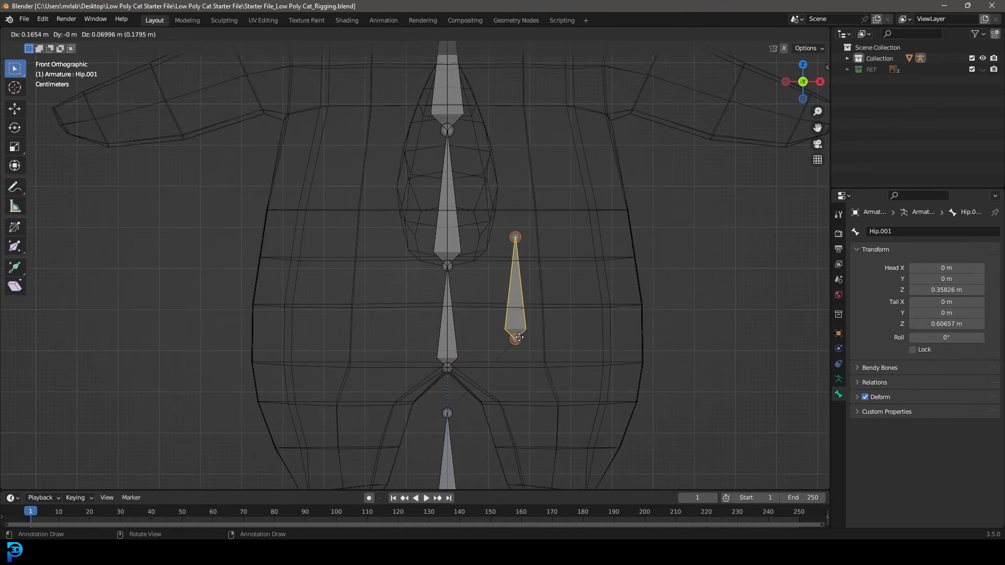
click(512, 344)
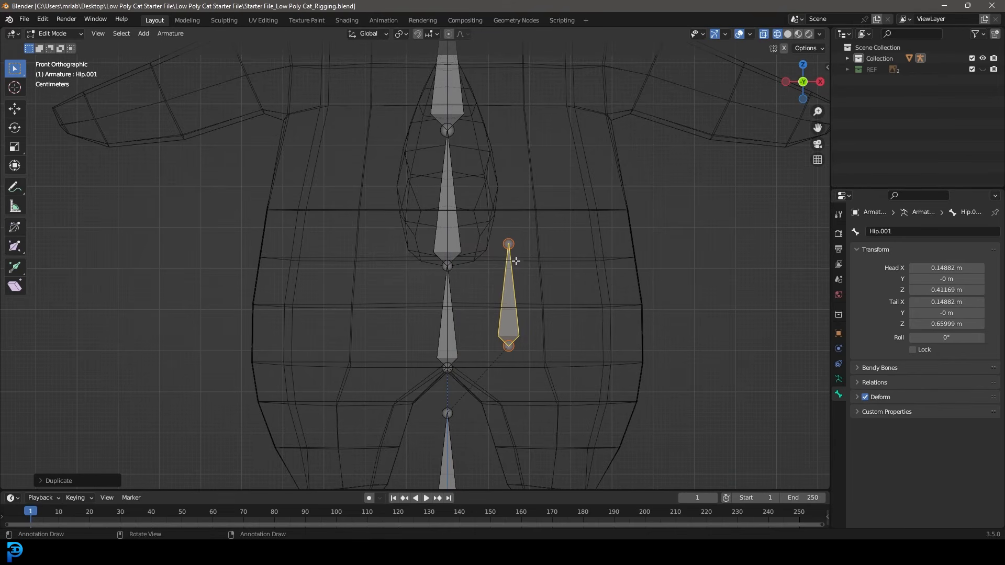
Flip the duplicated bone to slant downward, with its tip at about X 0.28 m, Z 0.34 m and its head at about X 0.07 m, Z 0.46 m
scroll(516, 263, down, 3)
scroll(521, 269, up, 3)
middle_drag(594, 332, 449, 261)
shift+middle_drag(527, 364, 523, 297)
click(506, 177)
scroll(524, 183, up, 3)
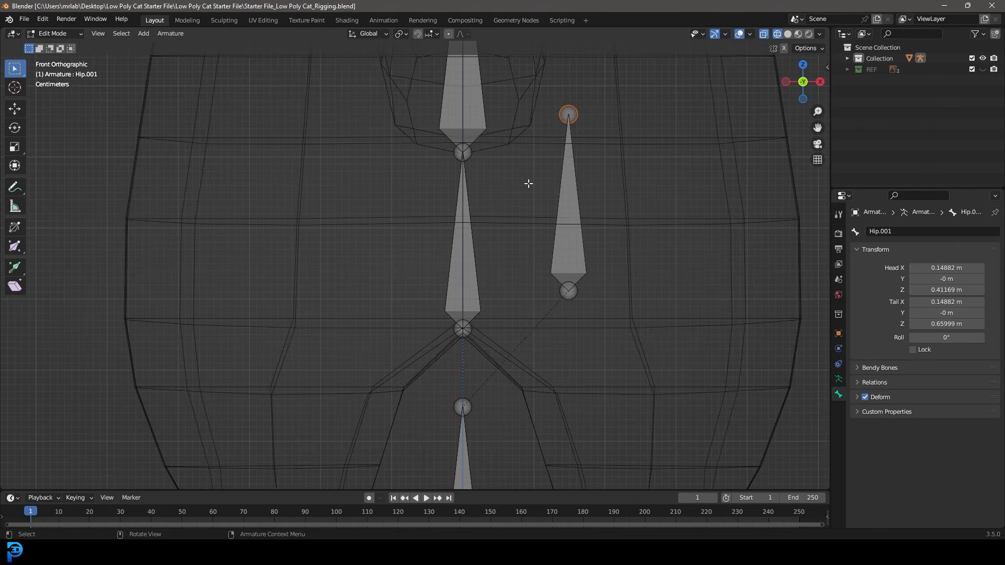
key(g)
click(684, 337)
click(568, 291)
key(g)
click(513, 254)
click(659, 343)
Move and rotate the slanted bone into the left leg, with its head at about X 0.24 m, Z 0.38 m and tip at about X 0.26 m, Z 0.14 m
click(567, 290)
scroll(544, 303, down, 4)
key(g)
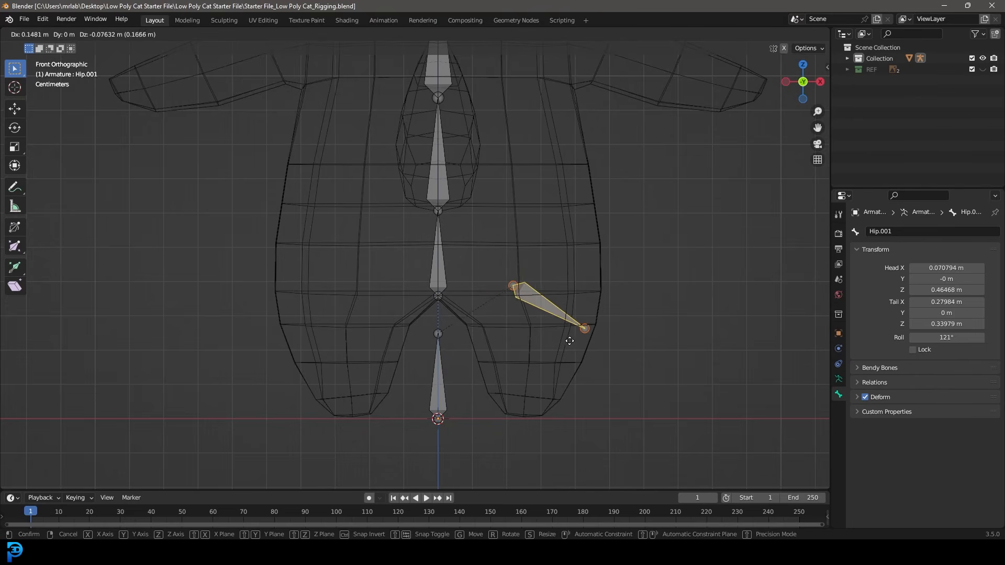
click(569, 340)
key(r)
click(592, 348)
scroll(592, 327, up, 3)
key(g)
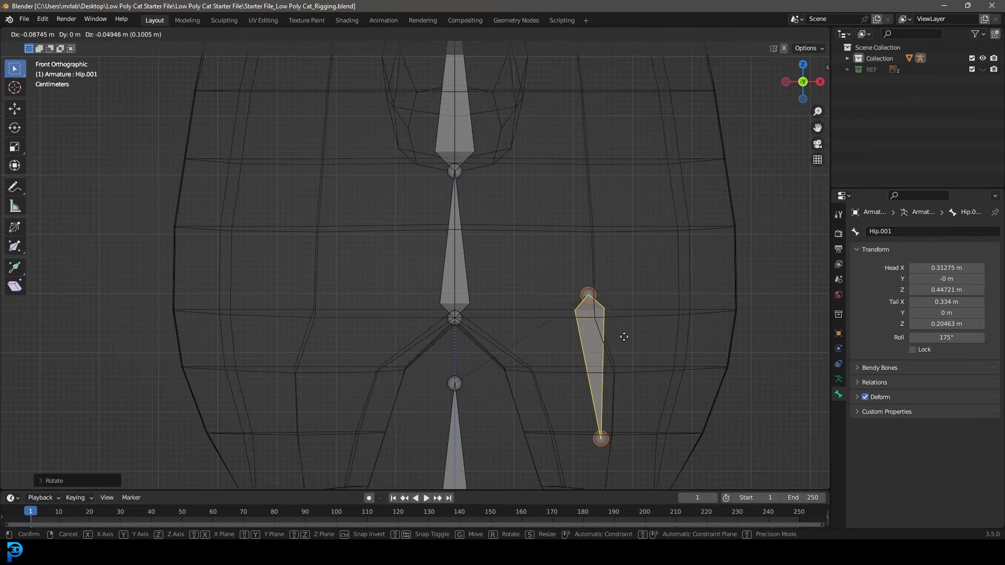
click(635, 343)
scroll(475, 279, down, 4)
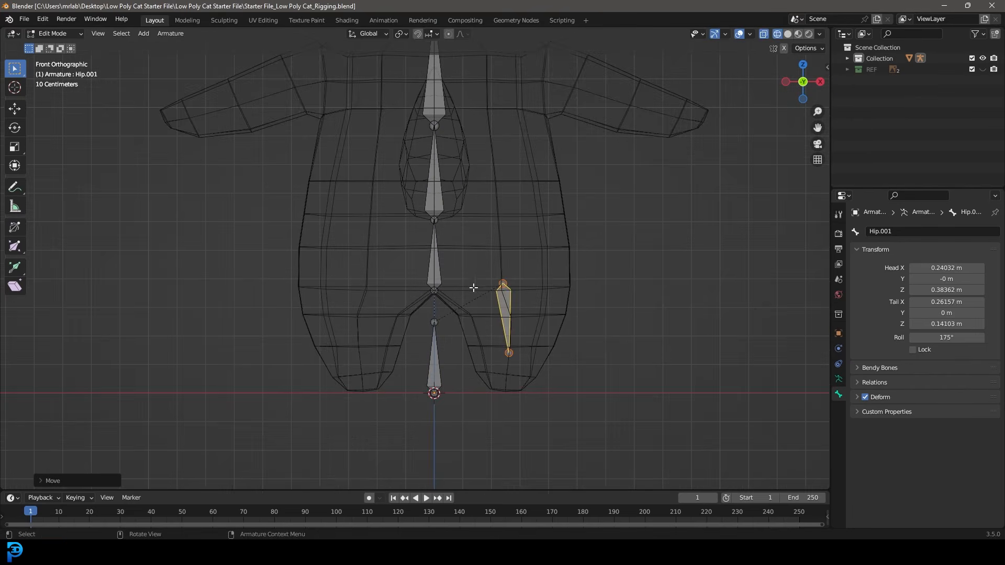
Parent the left leg bone to the Hip bone with Keep Offset
scroll(500, 300, up, 2)
click(442, 260)
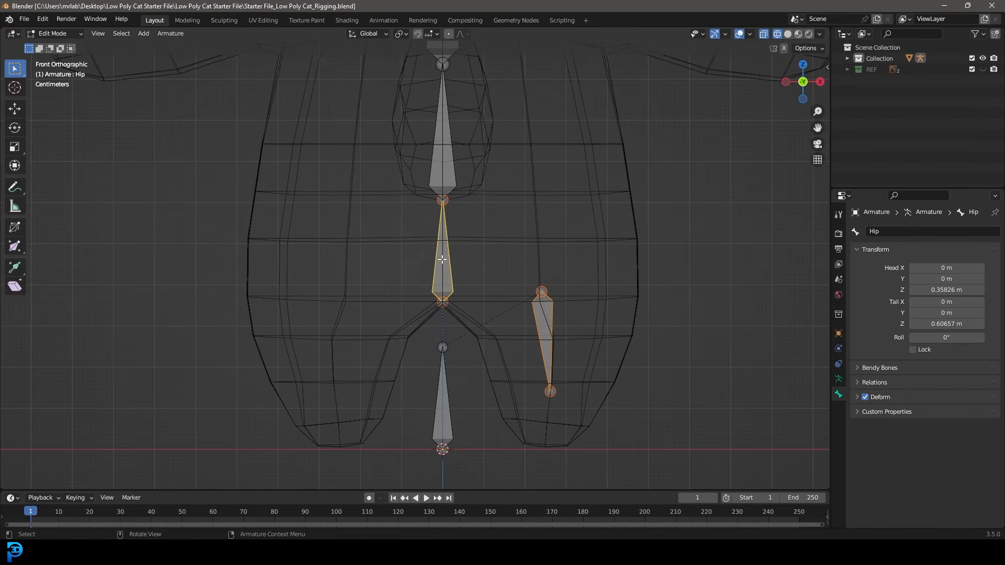
key(ctrl+p)
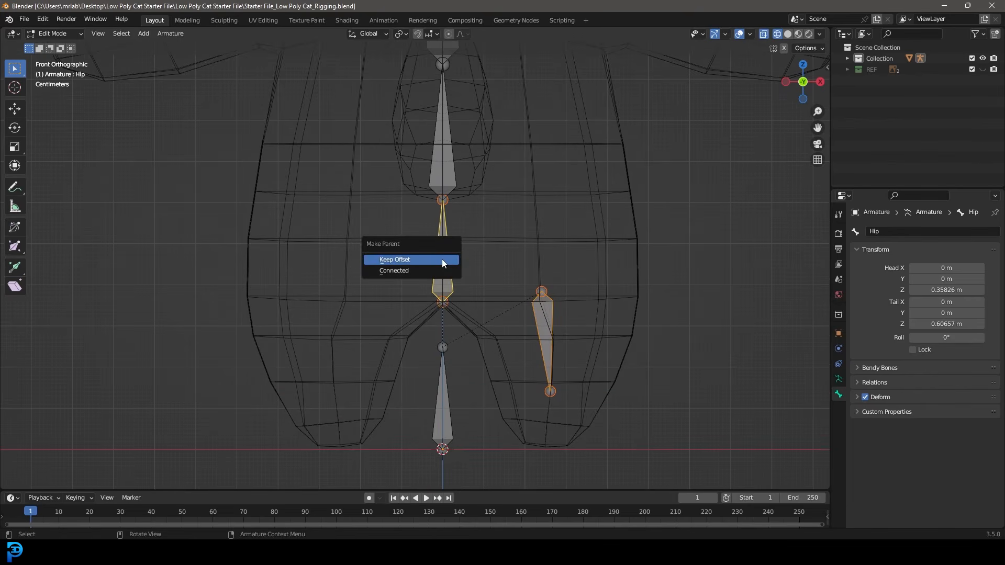
click(442, 260)
scroll(574, 323, up, 2)
click(598, 323)
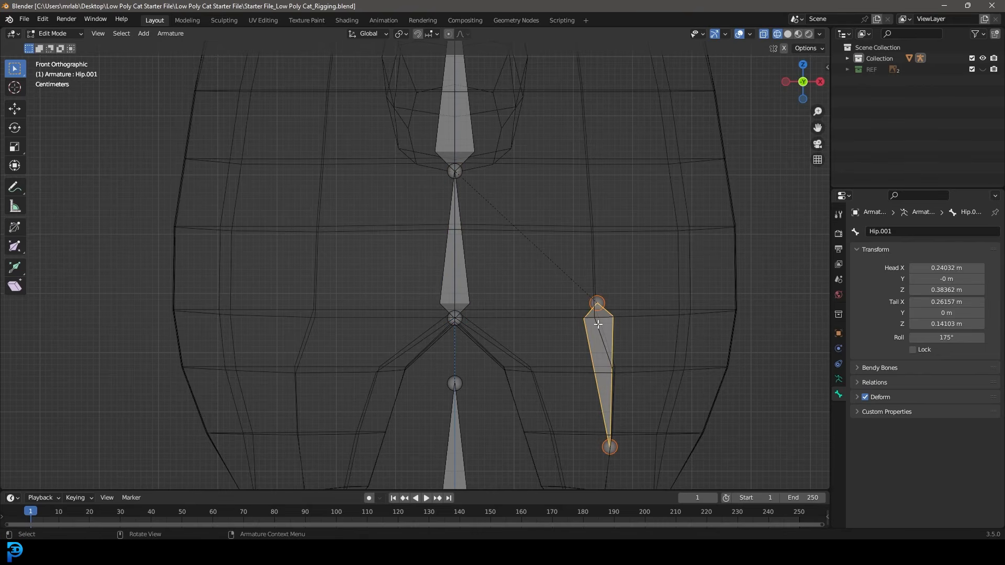
click(455, 236)
Raise the leg bone's tip about 0.03 m and extrude a lower leg bone about 0.16 m down to the sole of the foot
scroll(562, 315, down, 3)
scroll(562, 316, up, 3)
click(581, 349)
key(g)
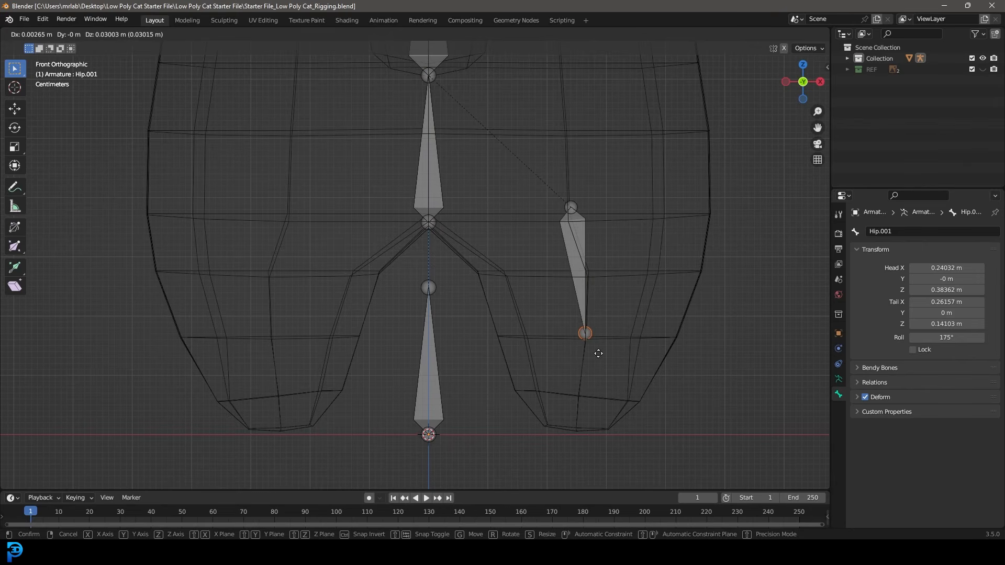
click(598, 353)
key(e)
click(592, 449)
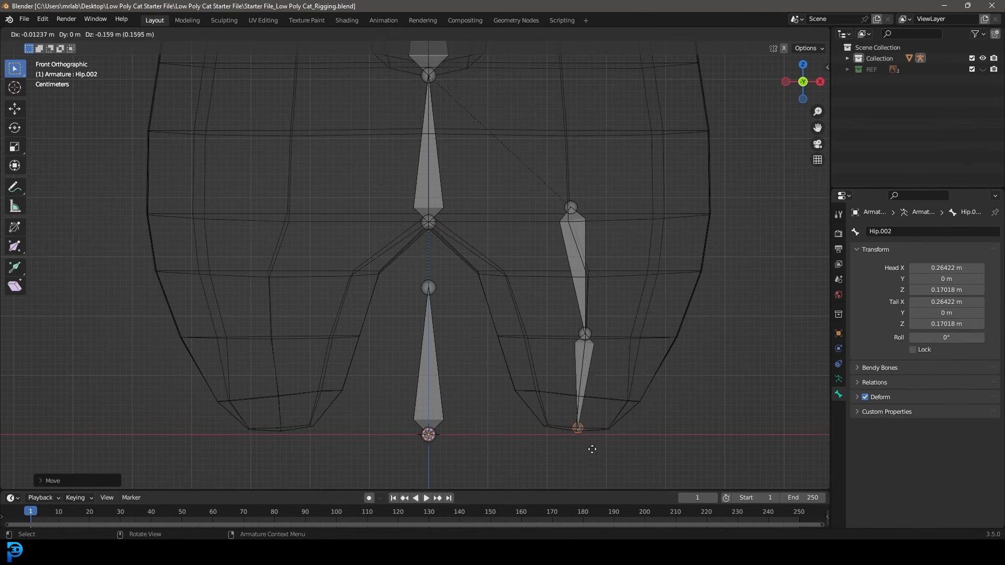
click(592, 449)
Name the upper bone of the left leg legtop.L
click(576, 250)
click(586, 362)
scroll(589, 339, down, 1)
scroll(528, 298, down, 2)
scroll(523, 264, up, 2)
click(553, 249)
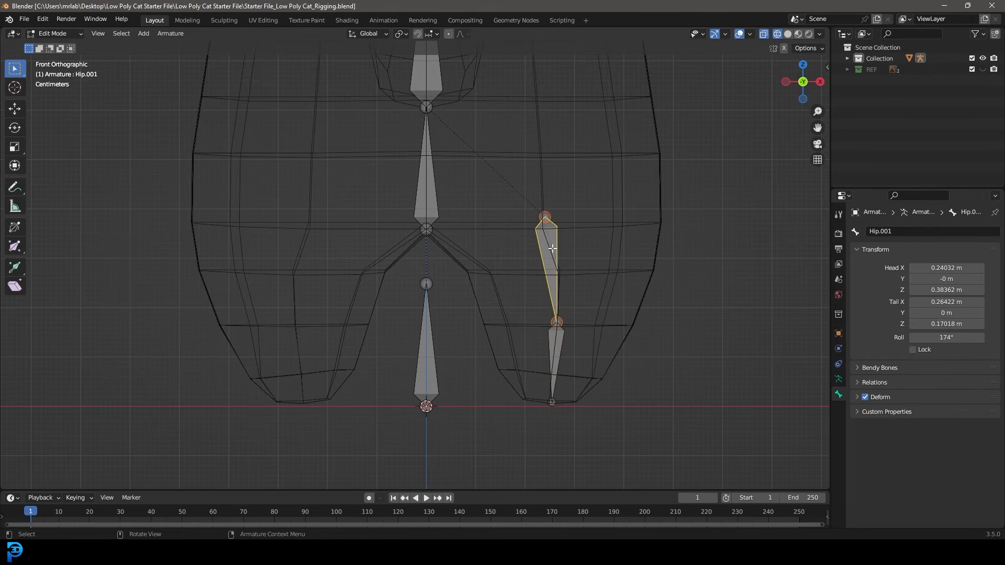
click(882, 232)
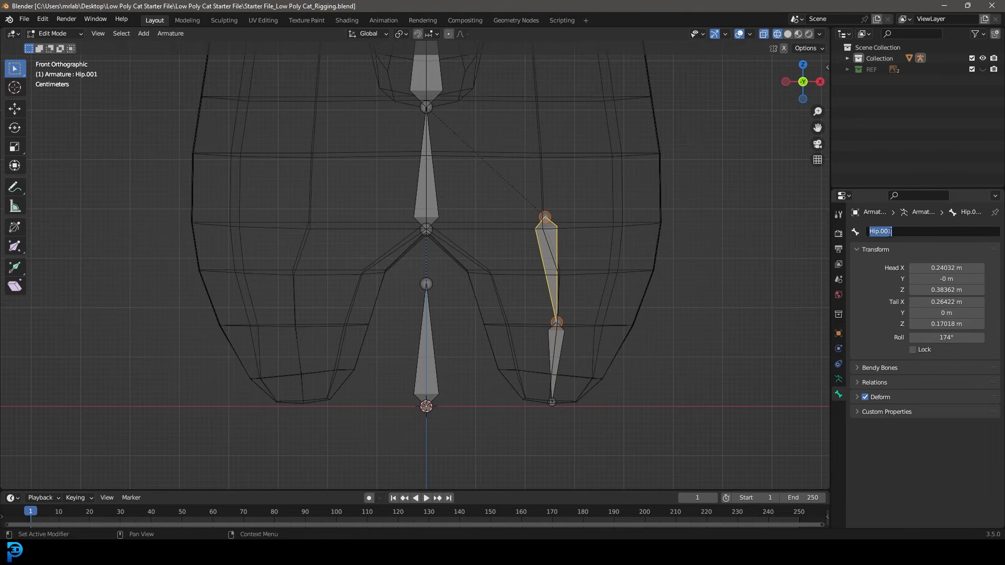
text(legtop.L)
key(Return)
Name the lower bone of the left leg leglower.L
click(555, 340)
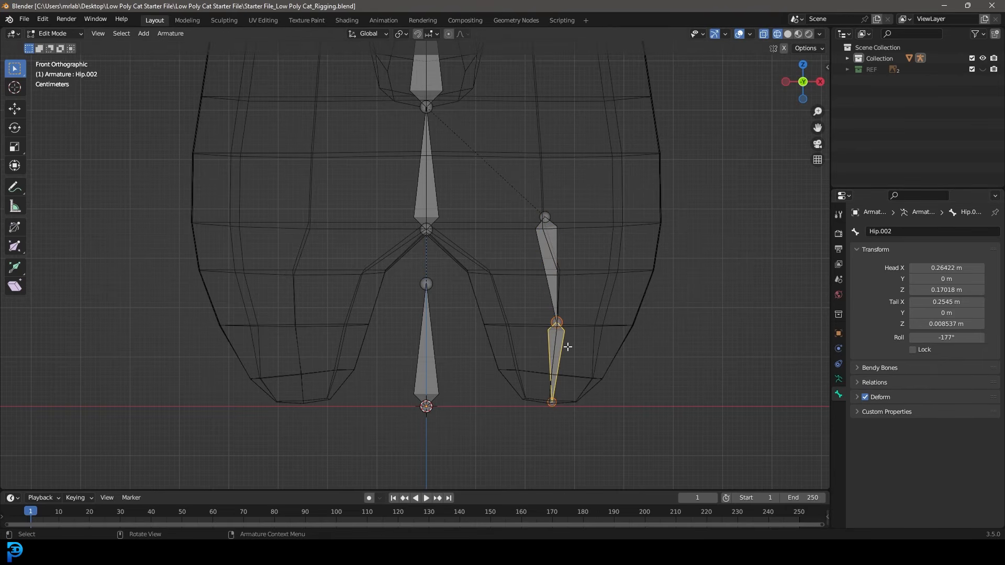
text(leglower)
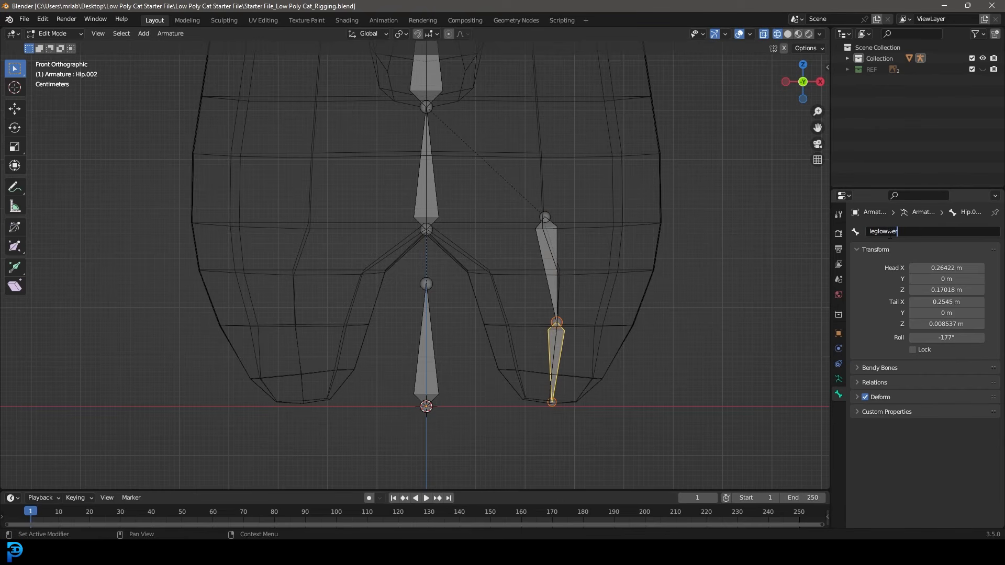
text(.L)
key(Return)
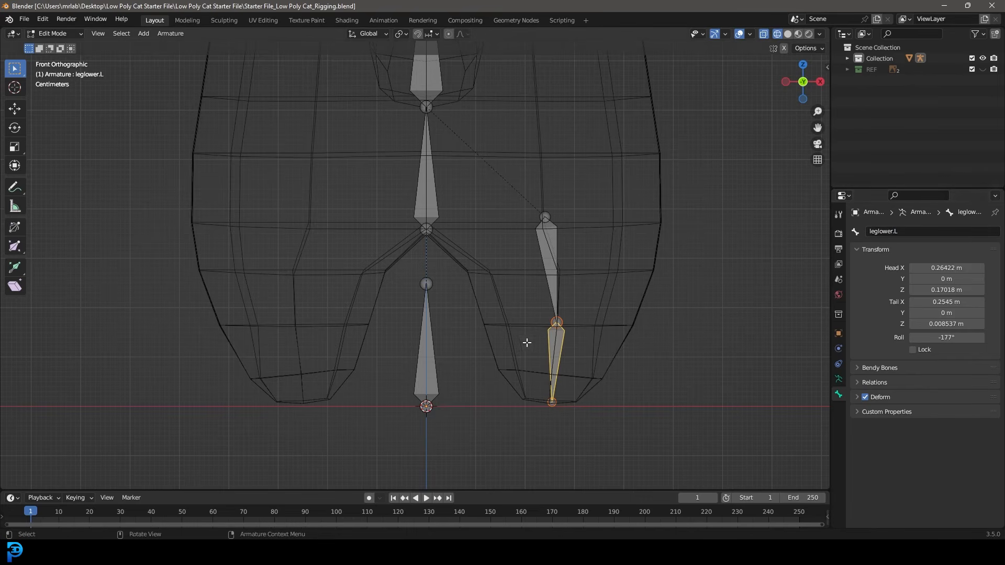
Duplicate the chest bone and place the copy about 0.18 m along X and 0.04 m up toward the left shoulder
scroll(452, 272, down, 4)
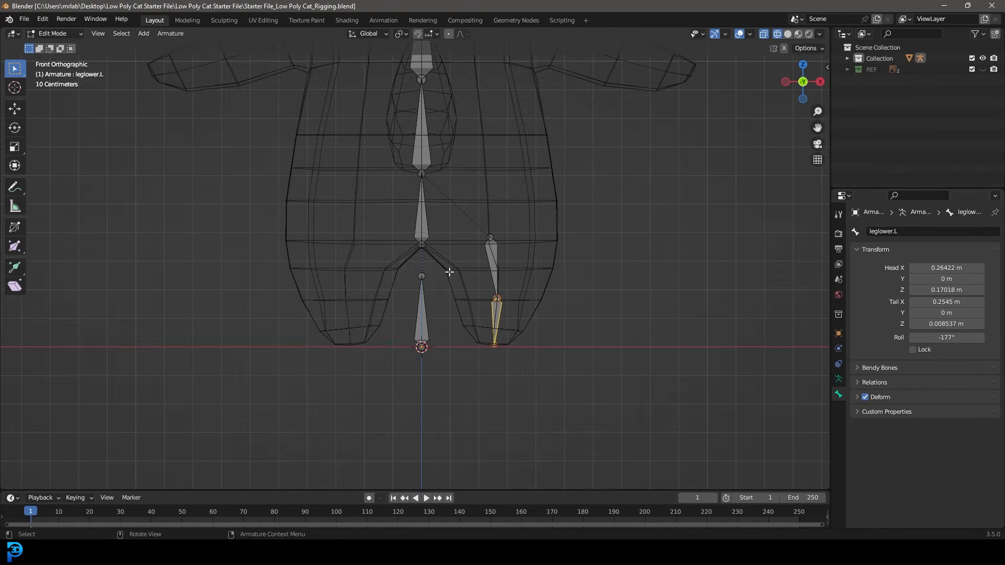
scroll(438, 252, up, 3)
click(423, 205)
scroll(423, 205, up, 3)
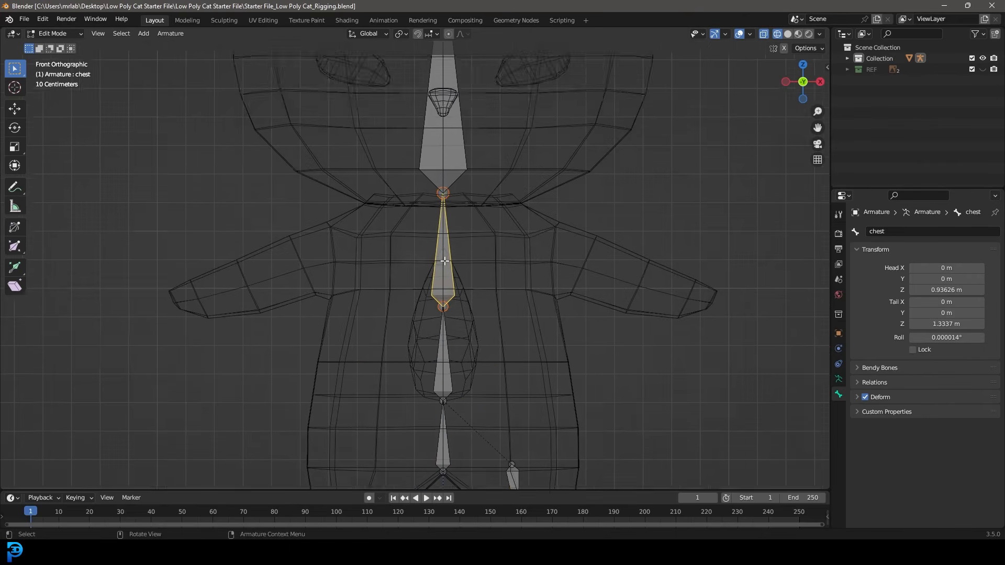
key(shift+d)
click(553, 235)
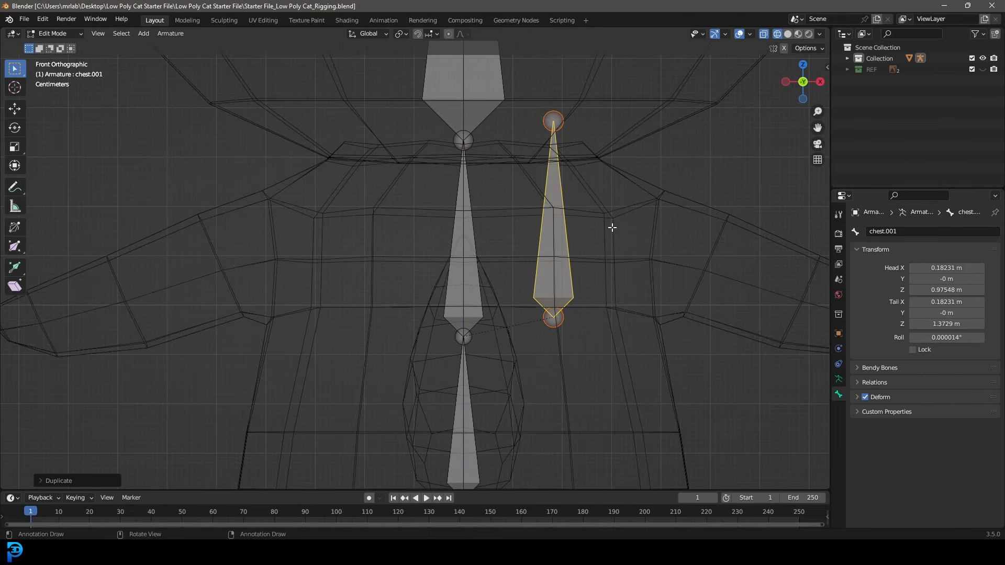
Rotate the duplicated bone to follow the left arm and move it so its head sits in the shoulder at about X 0.37 m, Z 1.10 m
key(r)
click(640, 272)
click(652, 224)
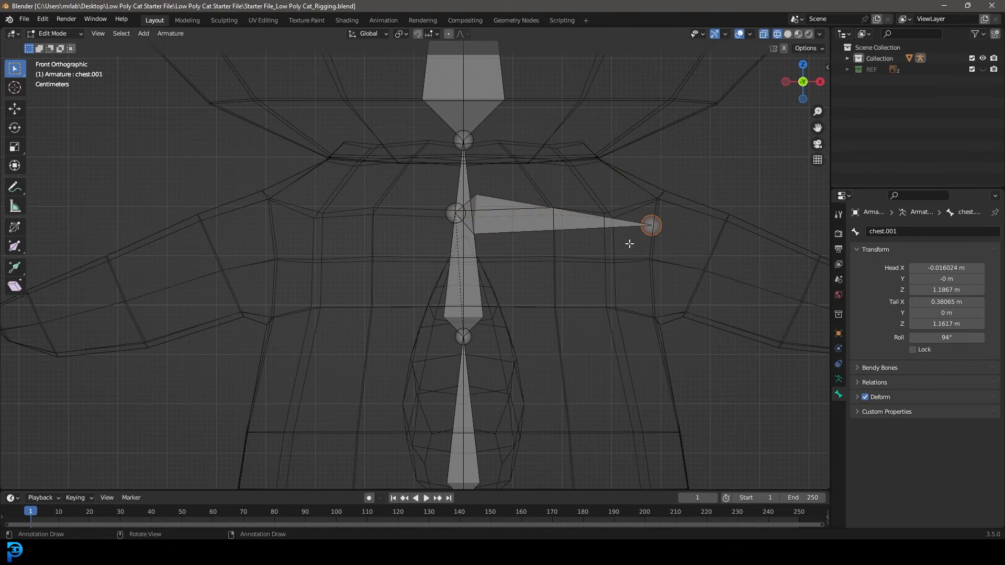
click(547, 230)
key(g)
click(691, 277)
scroll(693, 278, down, 3)
scroll(693, 279, up, 4)
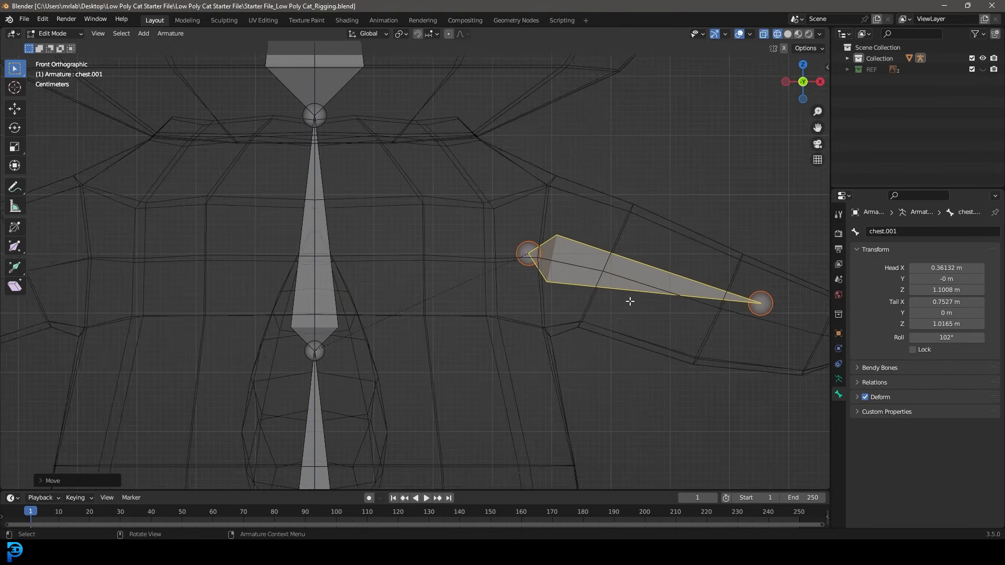
shift+middle_drag(626, 298, 572, 295)
scroll(573, 296, up, 2)
key(g)
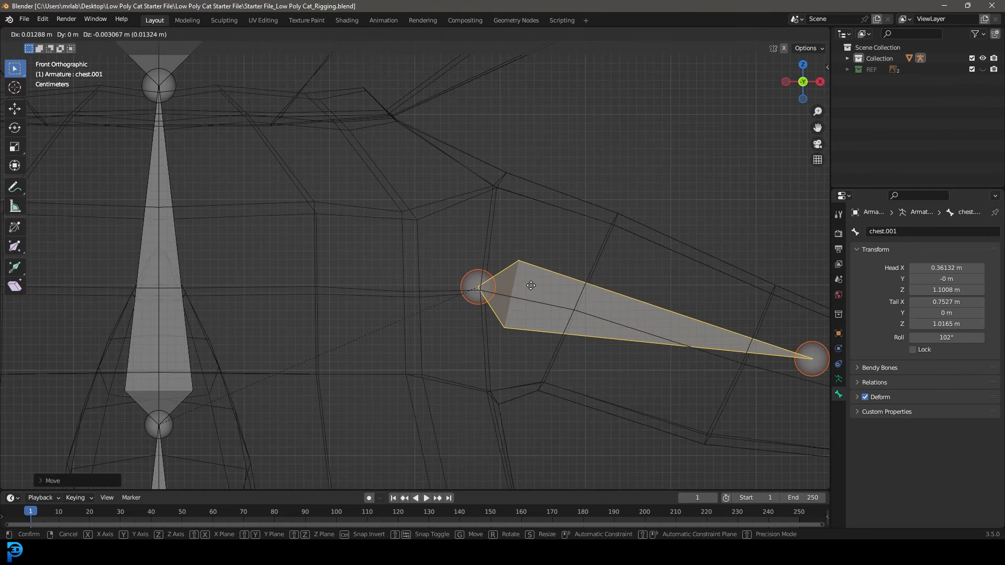
click(492, 283)
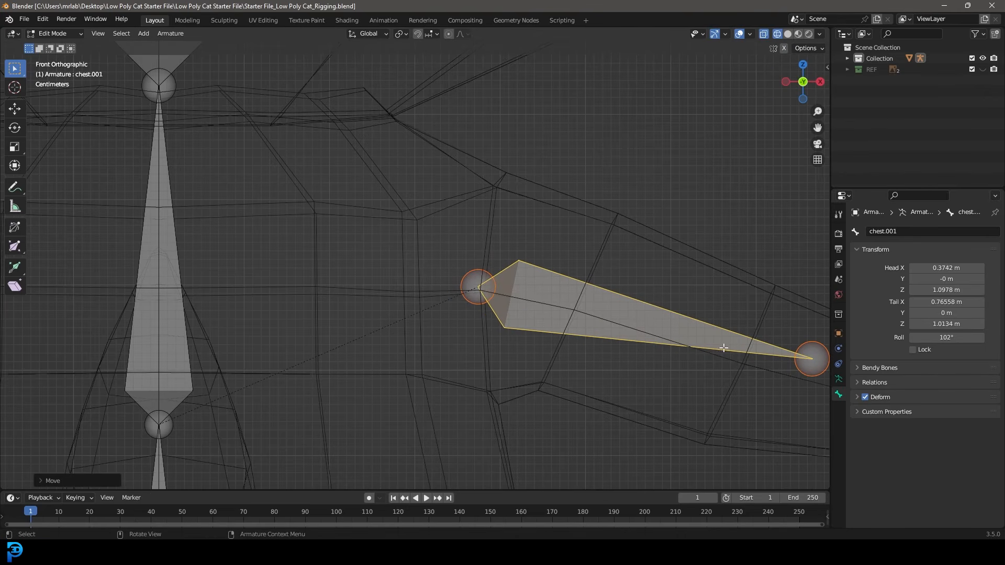
Pull the arm bone's tip back about 0.1 m to the elbow and extrude a forearm bone about 0.25 m to the hand
click(800, 356)
scroll(801, 355, down, 3)
key(g)
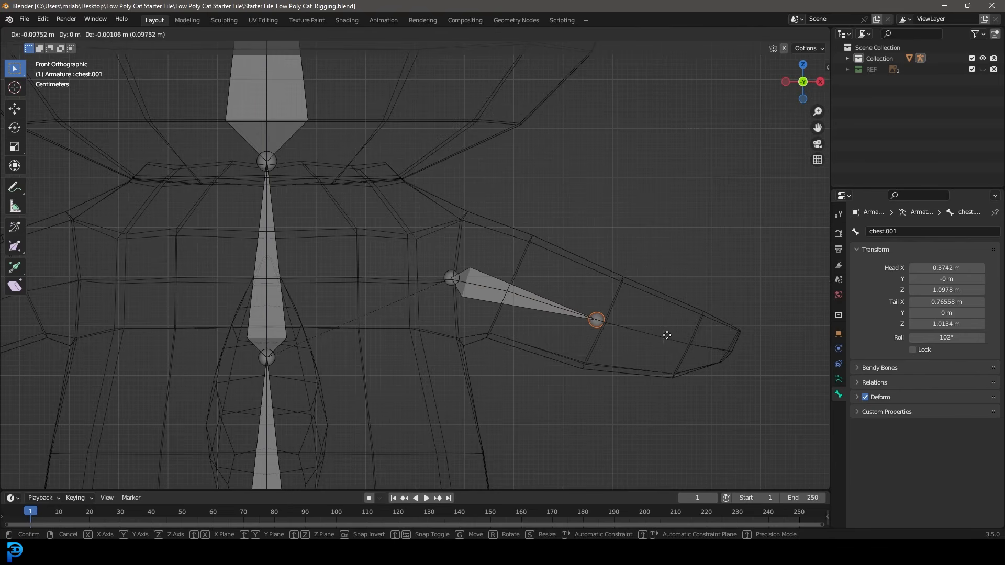
click(633, 356)
shift+middle_drag(633, 356, 594, 332)
key(e)
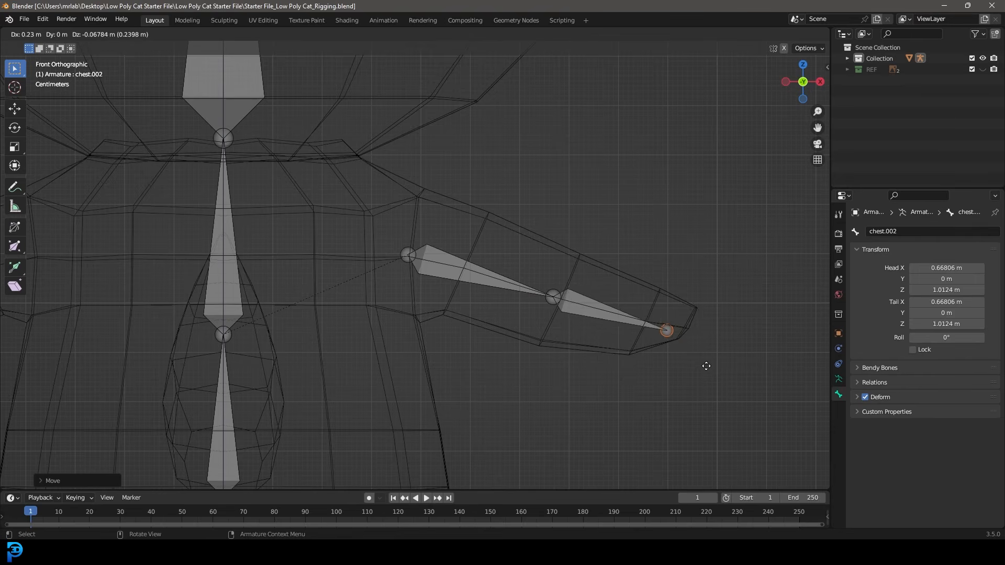
click(707, 367)
shift+middle_drag(516, 301, 581, 332)
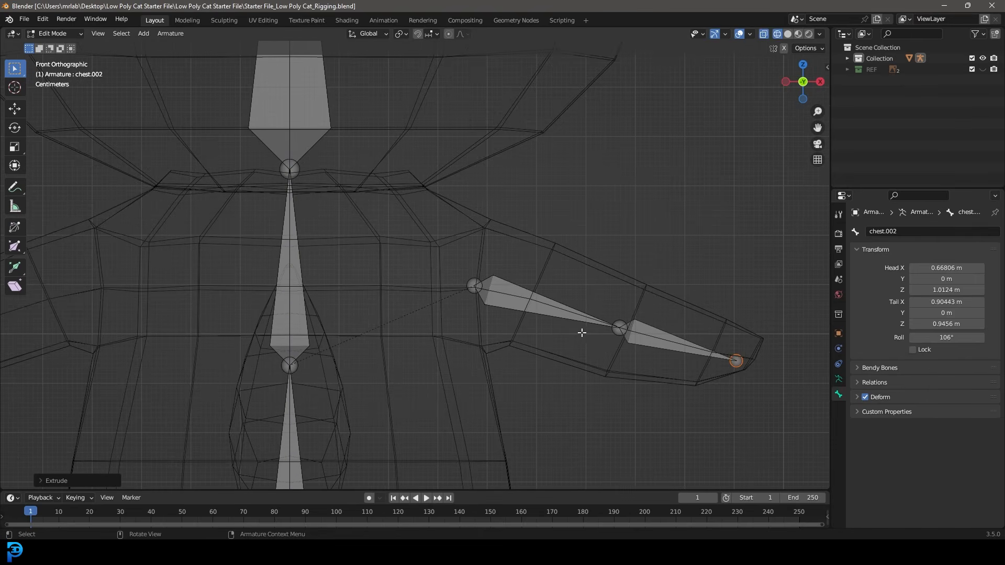
Raise the left upper arm bone about 0.02 m and name it armupper.L
click(512, 288)
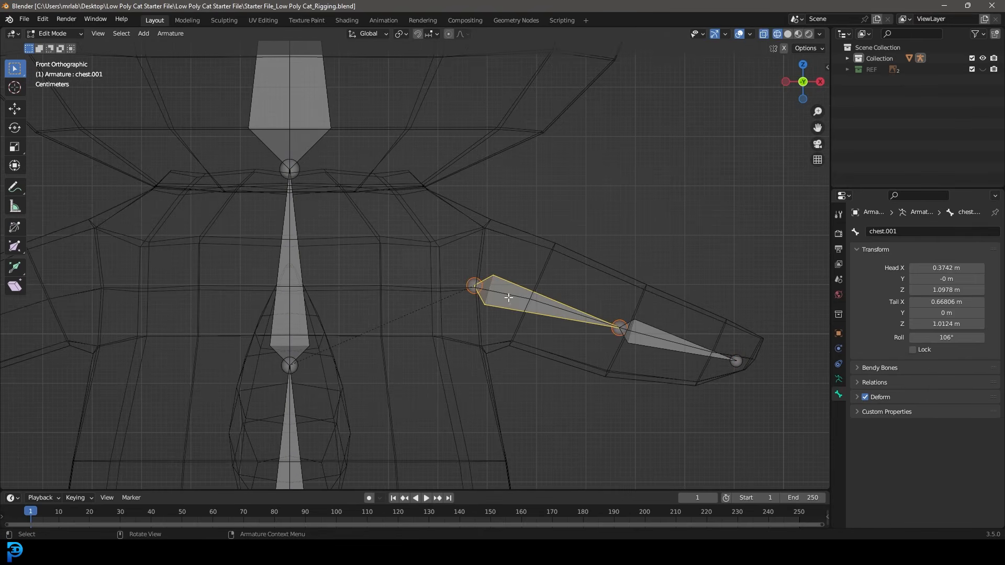
key(g)
click(529, 299)
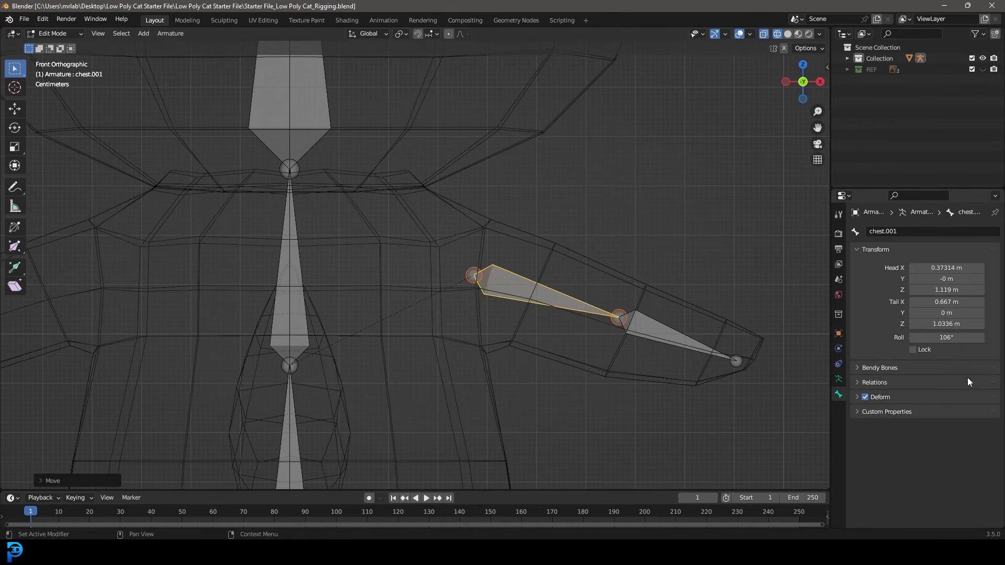
click(889, 232)
text(armupper.L)
key(Return)
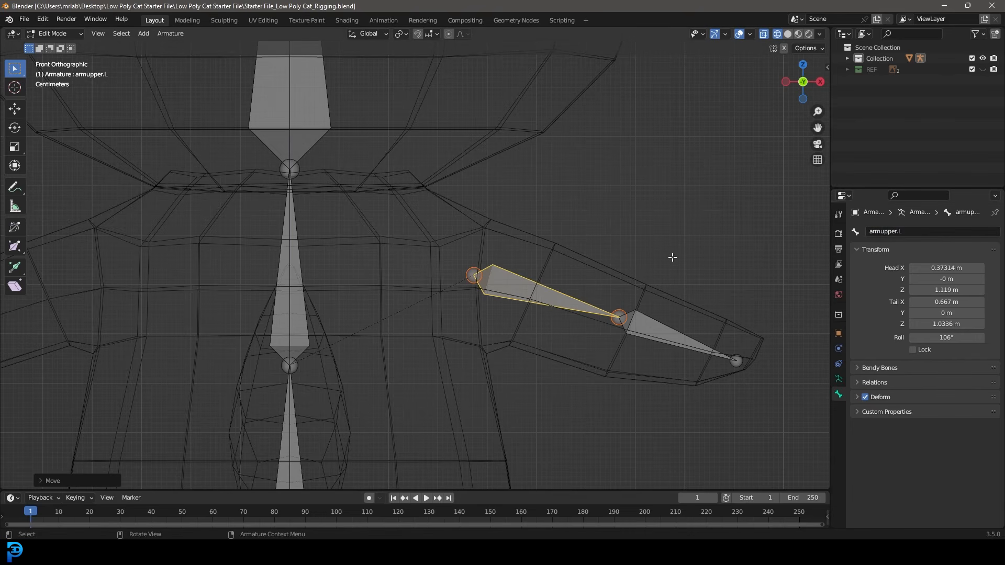
Name the left forearm bone armlower.L
click(673, 346)
click(917, 230)
text(ar)
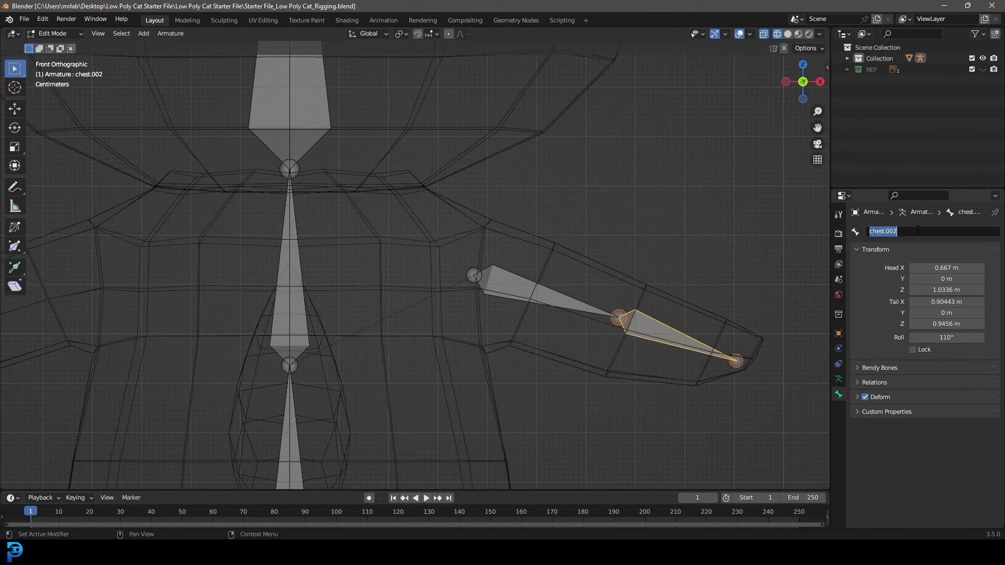
text(mlower.L)
key(Return)
Parent the armupper.L bone to the chest bone with Keep Offset
scroll(427, 299, down, 7)
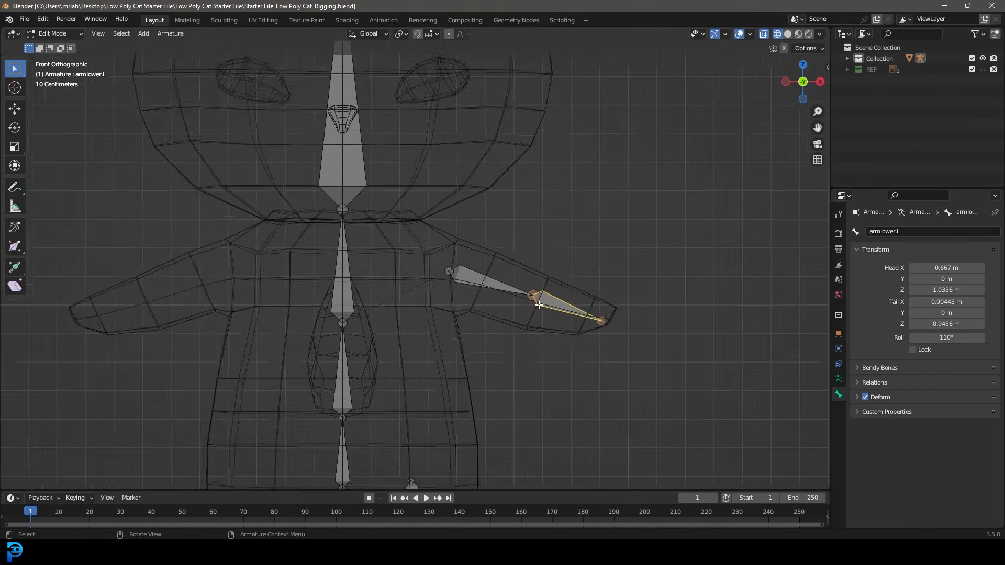
scroll(416, 292, up, 6)
click(502, 277)
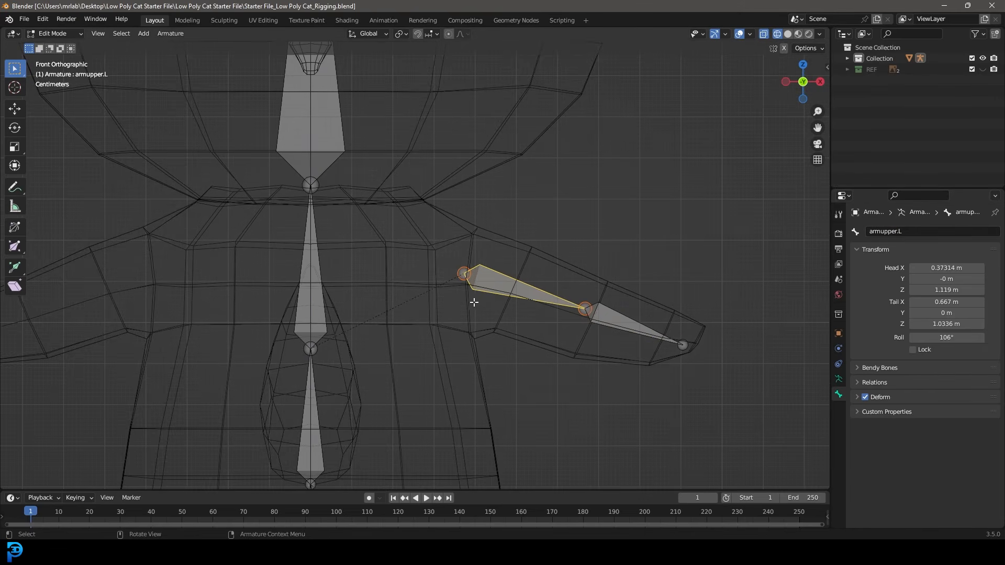
scroll(473, 341, up, 2)
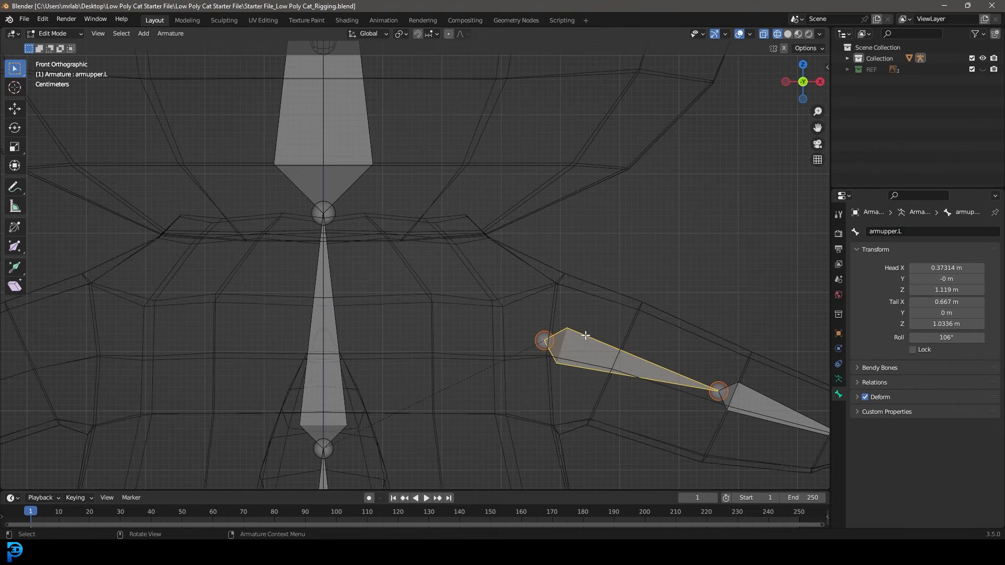
shift+click(321, 290)
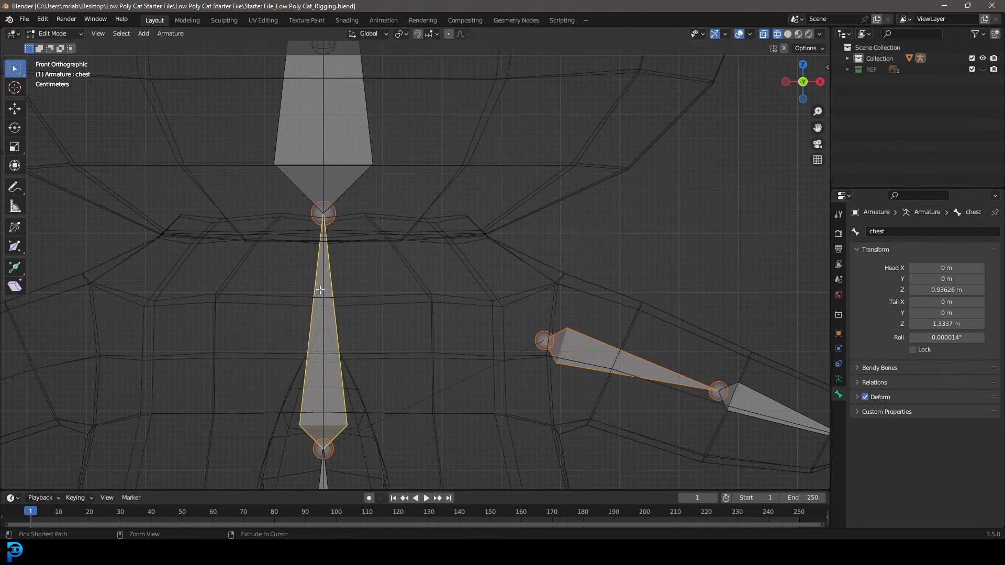
key(ctrl+p)
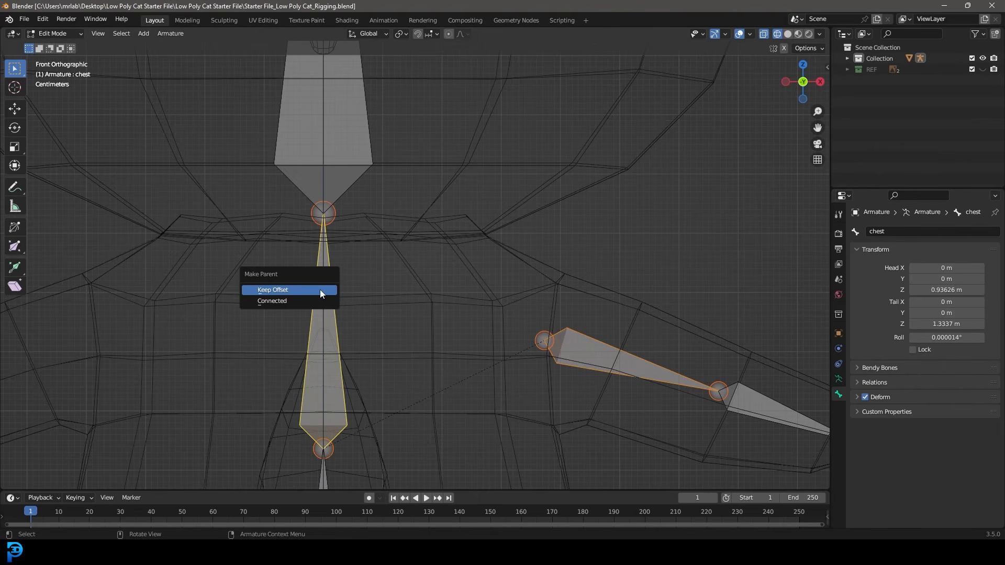
click(291, 290)
Turn off Deform for the Base bone at the world origin
scroll(329, 278, down, 6)
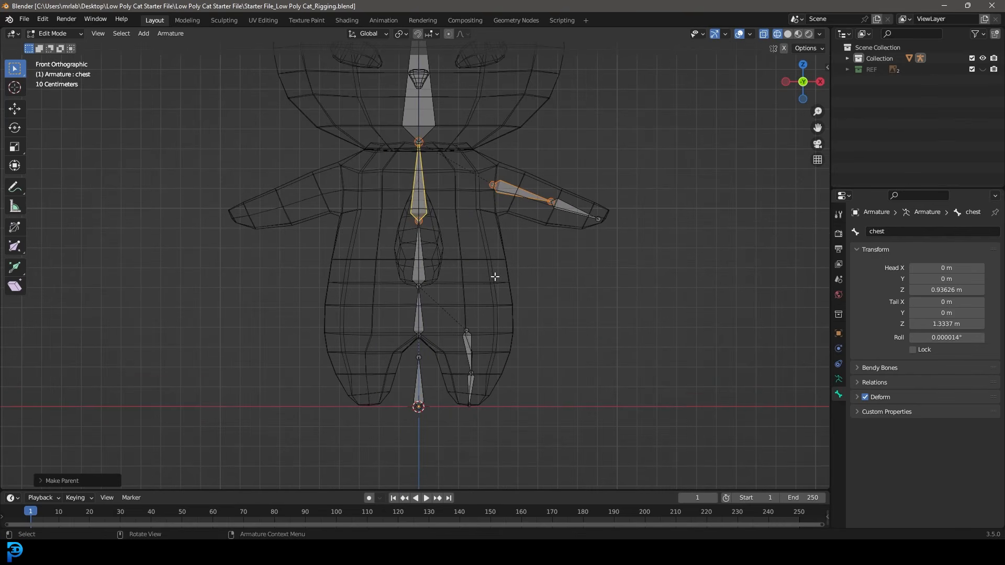
click(419, 381)
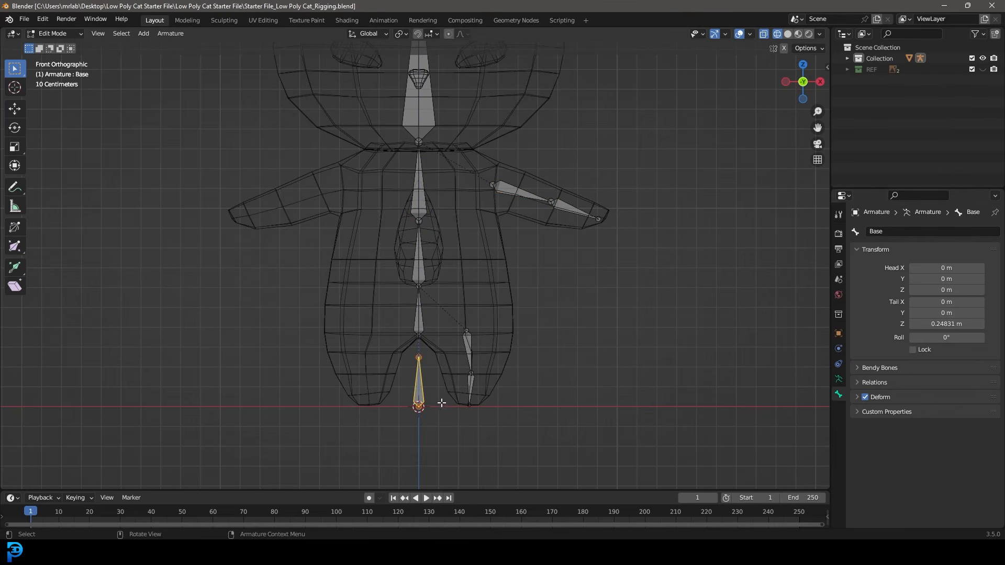
click(865, 398)
Examine the armature from several angles to check how the left arm bones sit inside the arm mesh
scroll(451, 404, up, 2)
scroll(446, 392, down, 2)
scroll(412, 387, up, 4)
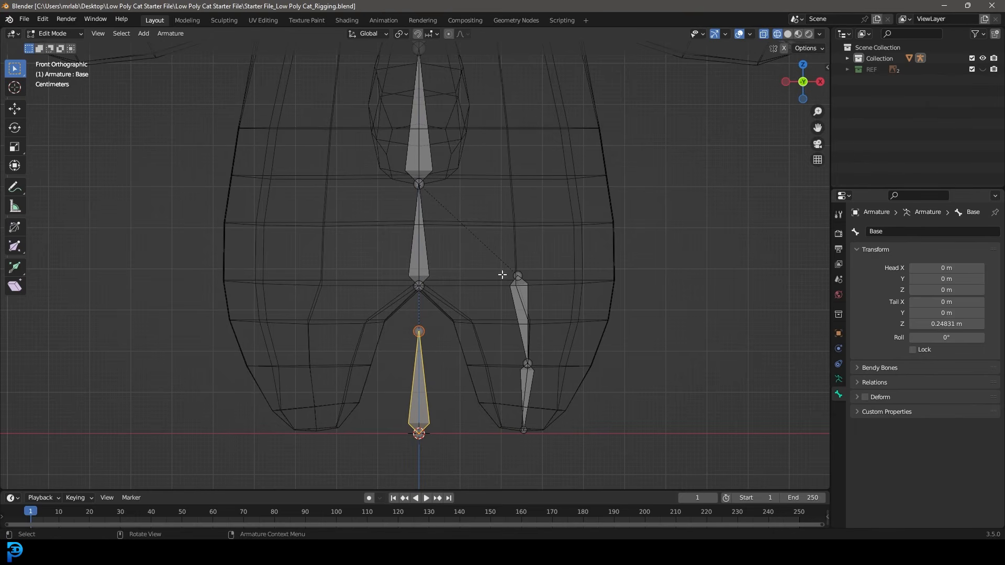
scroll(473, 305, down, 3)
shift+middle_drag(390, 194, 421, 234)
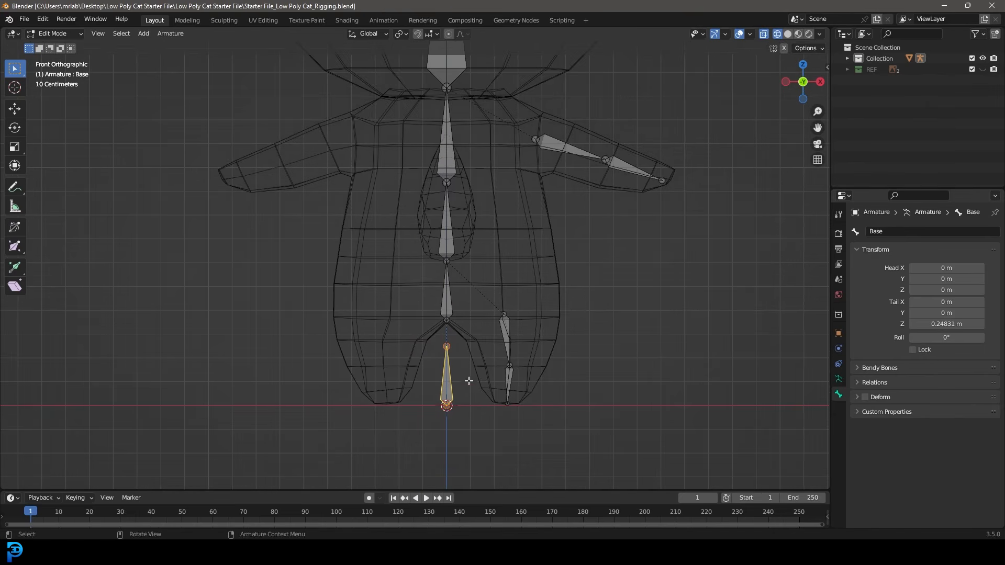
scroll(681, 414, down, 1)
drag(685, 421, 474, 101)
middle_drag(545, 182, 491, 275)
scroll(414, 287, up, 3)
mouse_move(414, 288)
middle_down()
mouse_move(383, 291)
mouse_move(394, 314)
mouse_move(438, 269)
middle_up()
key(shift+z)
key(z)
Centre the left arm bones in the arm mesh from the top view by shifting the forearm bone and shoulder joint toward the cat's front
click(346, 274)
click(369, 262)
mouse_move(368, 261)
middle_down()
mouse_move(398, 295)
mouse_move(384, 267)
middle_up()
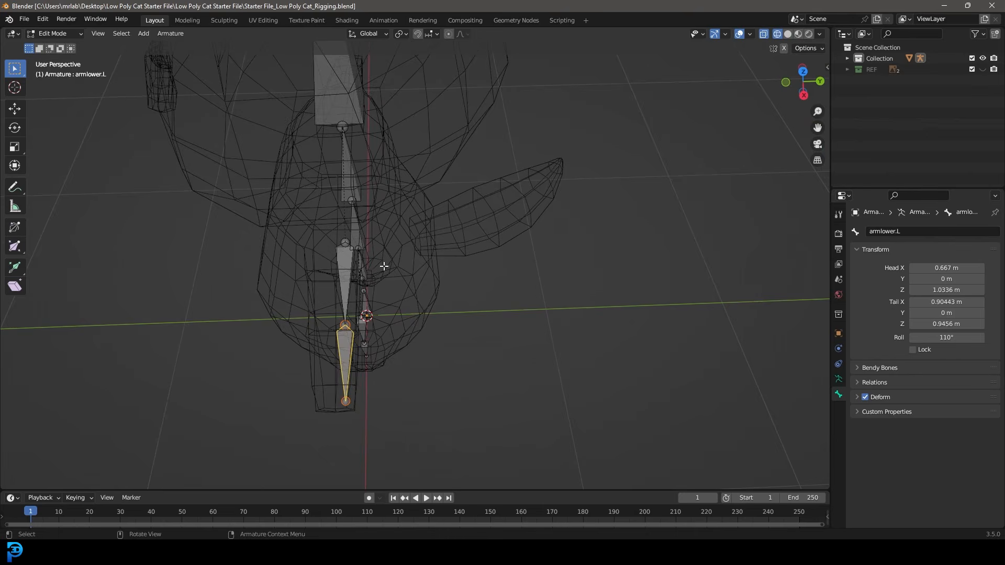
key(KP_7)
scroll(633, 303, up, 4)
key(g)
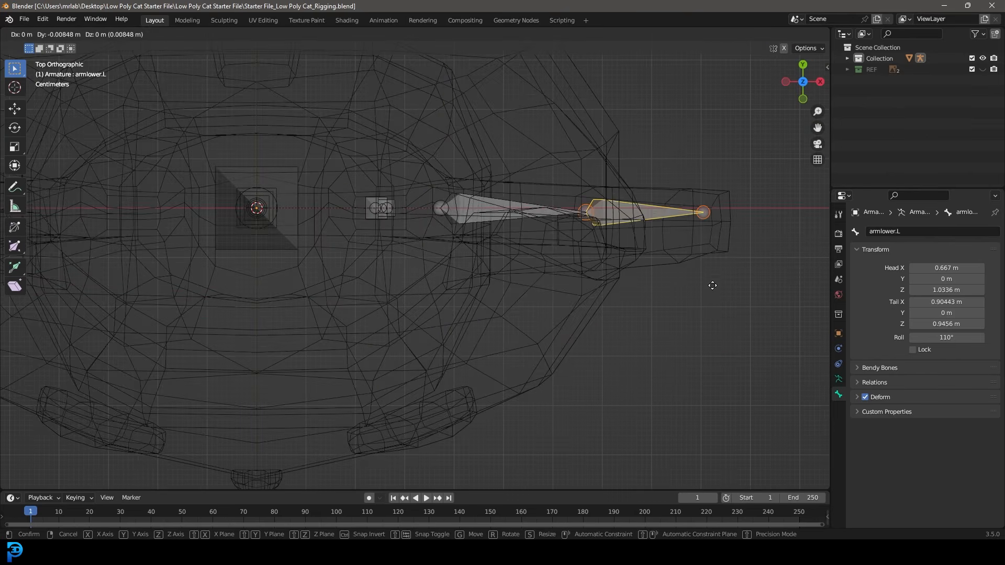
click(712, 298)
click(438, 209)
key(g)
click(444, 231)
click(707, 224)
Select the left arm and left leg bones in front view and symmetrize them to the cat's right side
key(KP_1)
key(KP_3)
middle_drag(595, 381, 411, 296)
click(426, 295)
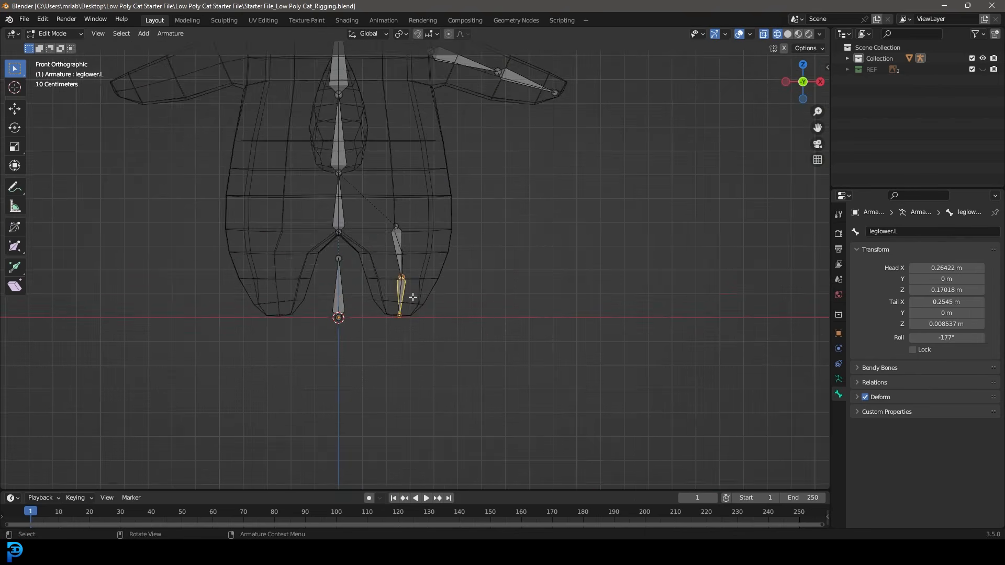
drag(601, 392, 398, 102)
scroll(398, 103, up, 3)
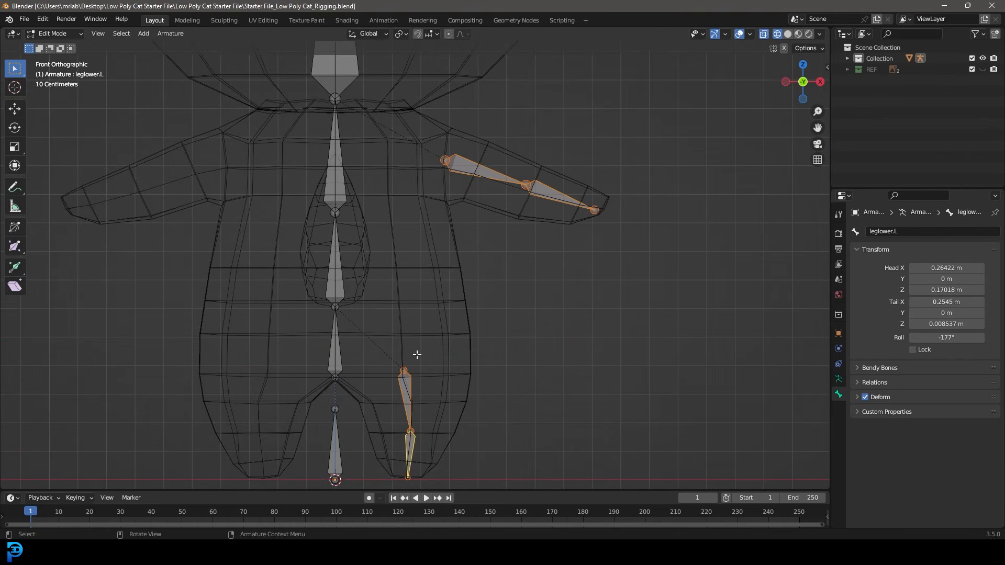
scroll(416, 346, down, 3)
click(170, 33)
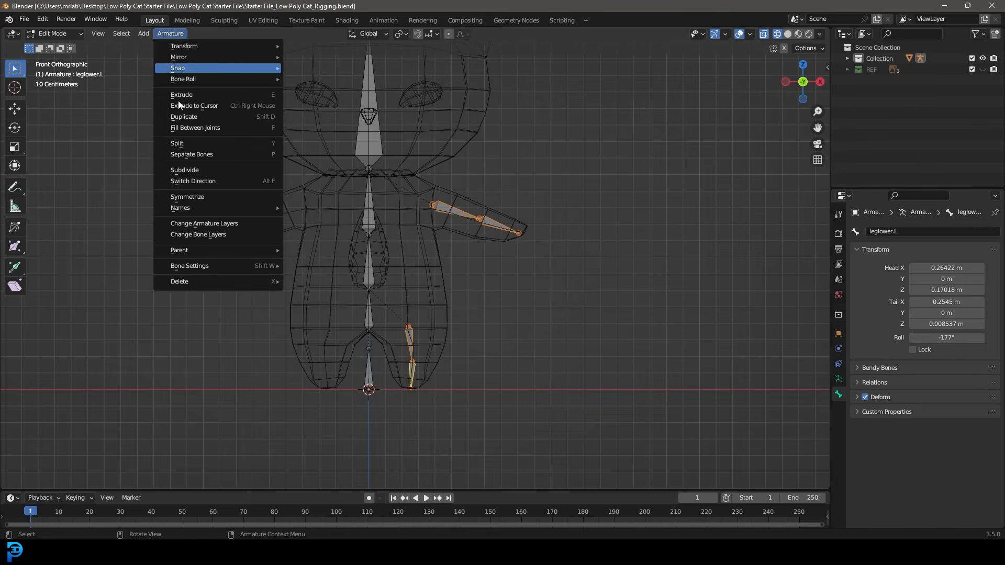
click(197, 197)
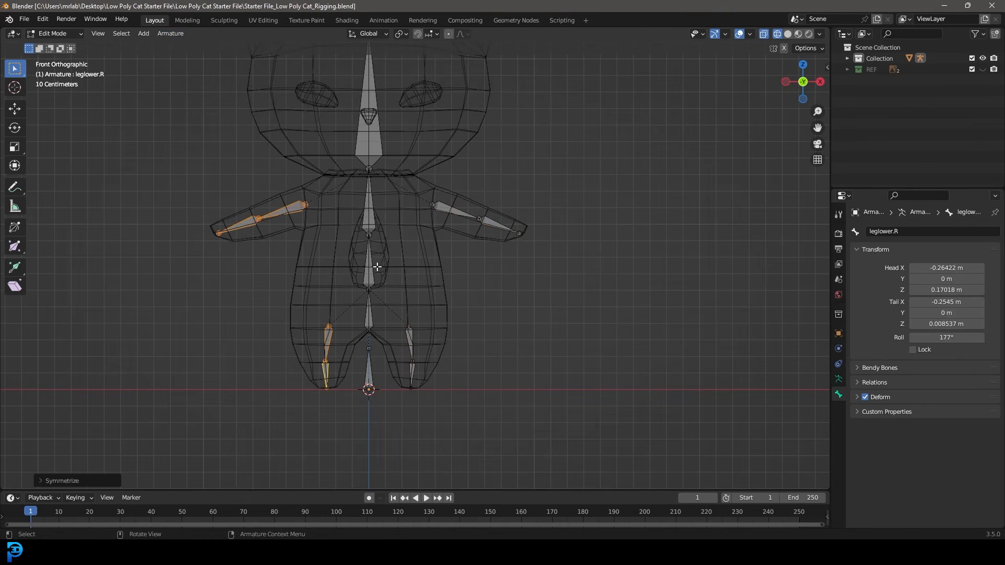
scroll(376, 266, up, 2)
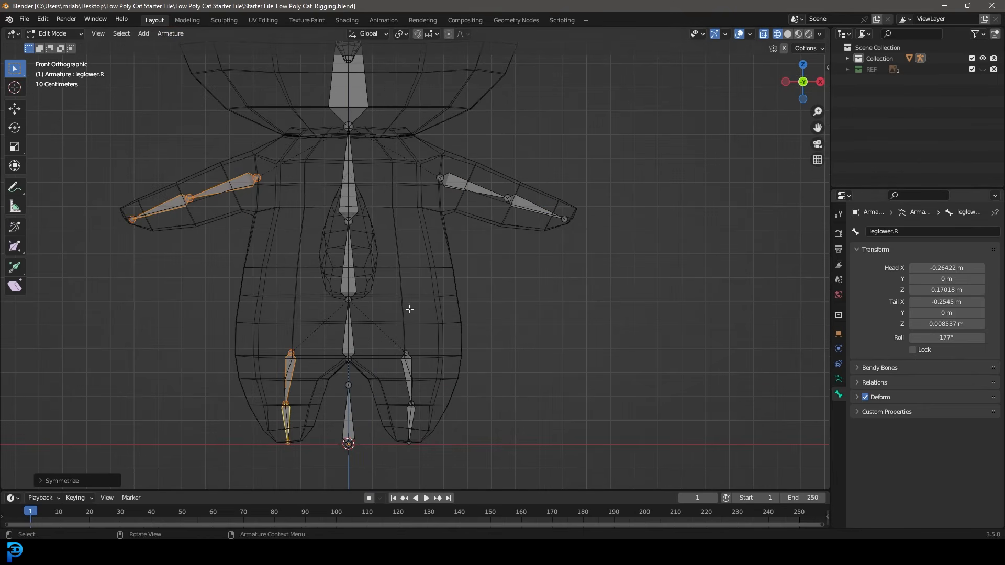
click(294, 352)
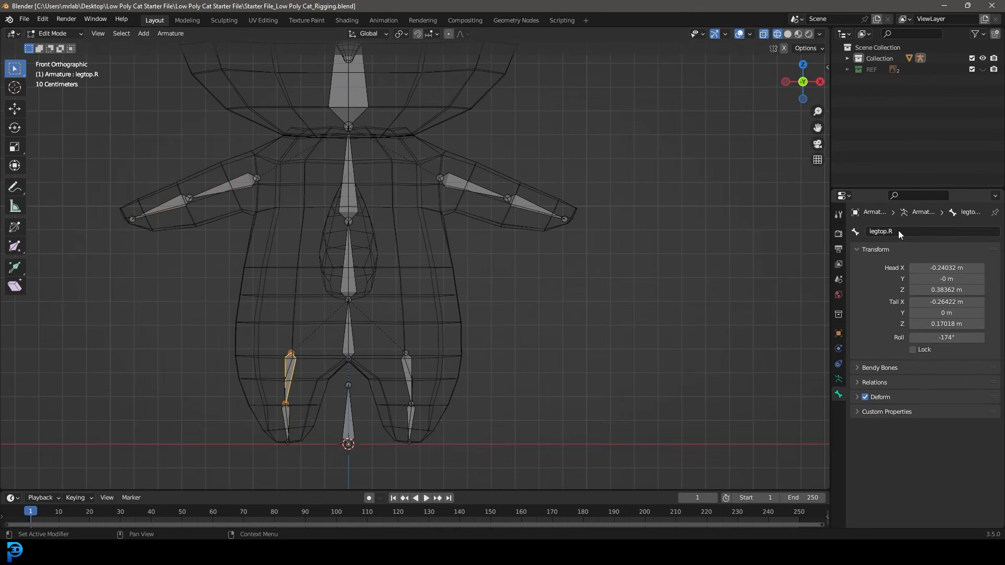
scroll(430, 209, down, 5)
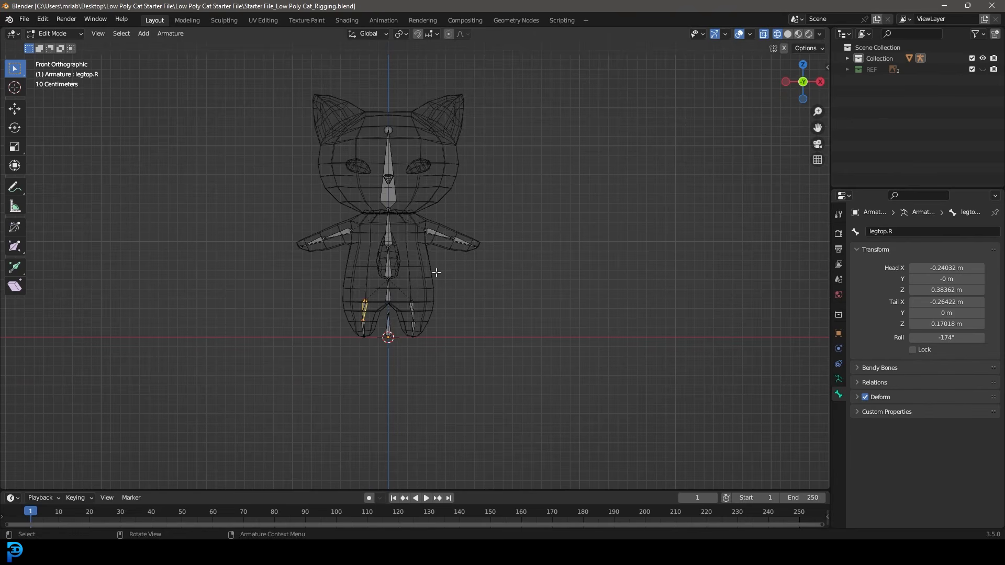
Return to Object Mode, select the cat mesh and the armature, and parent the mesh to the armature with automatic weights
middle_drag(453, 270, 419, 278)
click(62, 33)
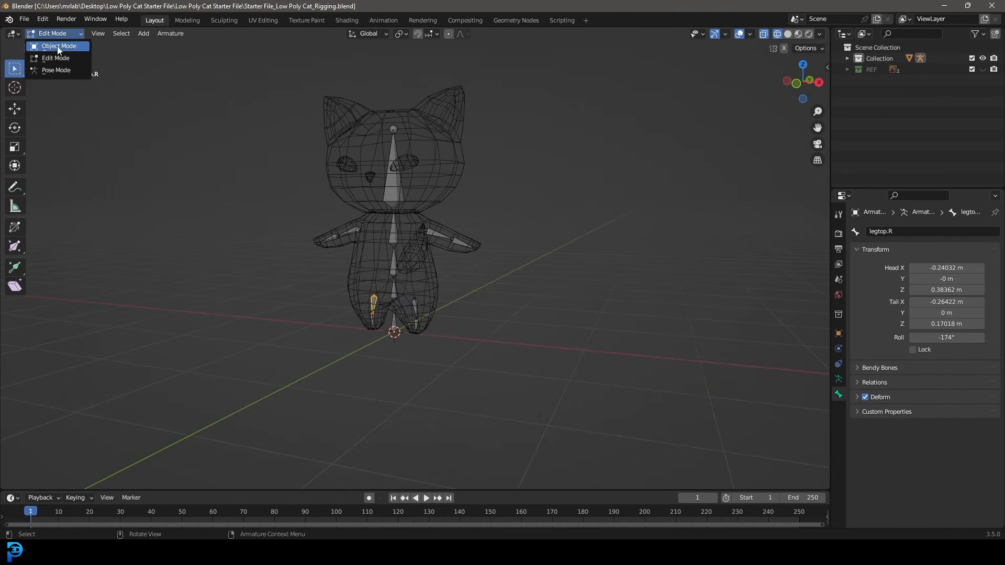
click(59, 46)
scroll(444, 248, up, 2)
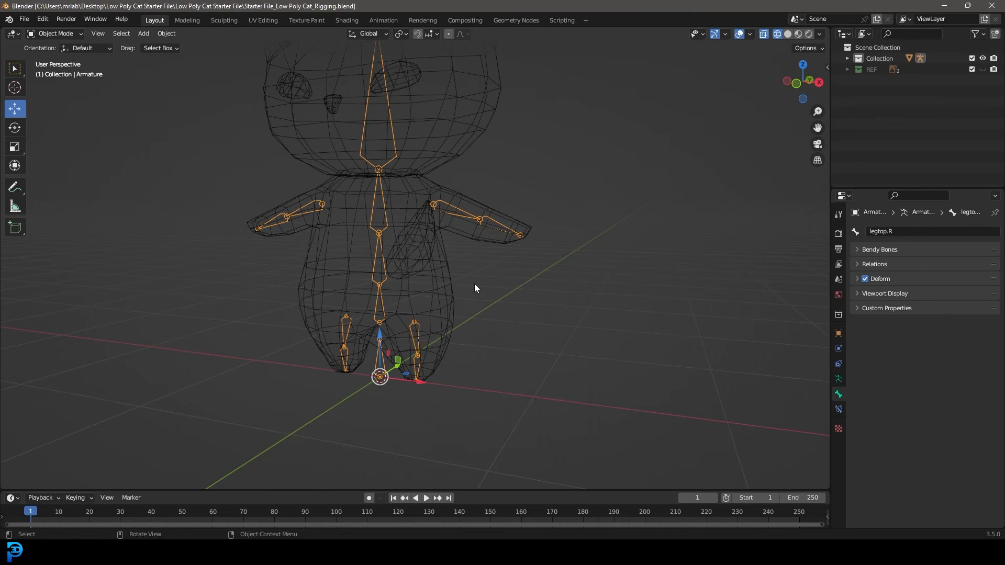
key(KP_1)
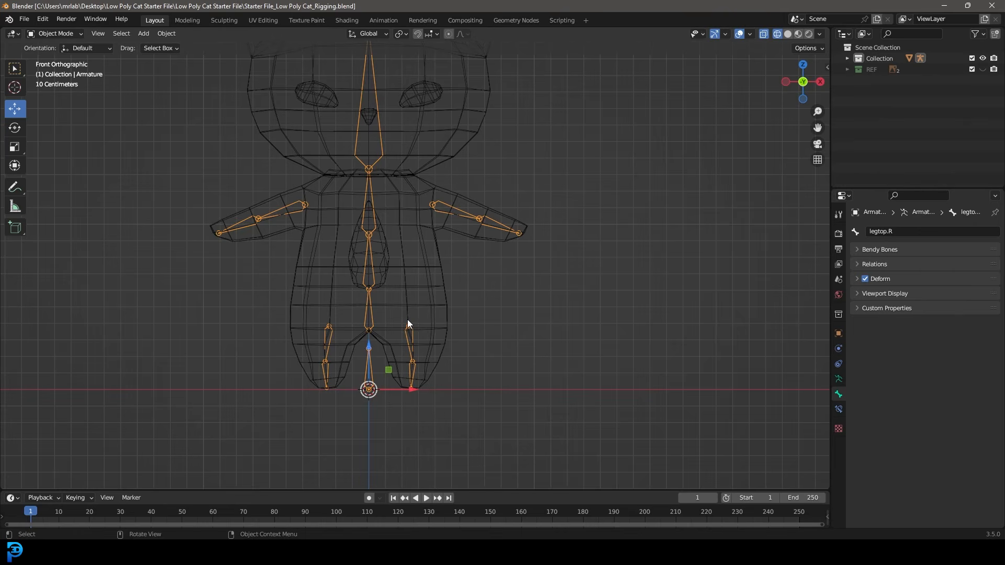
scroll(407, 319, down, 2)
shift+middle_drag(401, 300, 466, 316)
scroll(466, 315, up, 1)
click(500, 213)
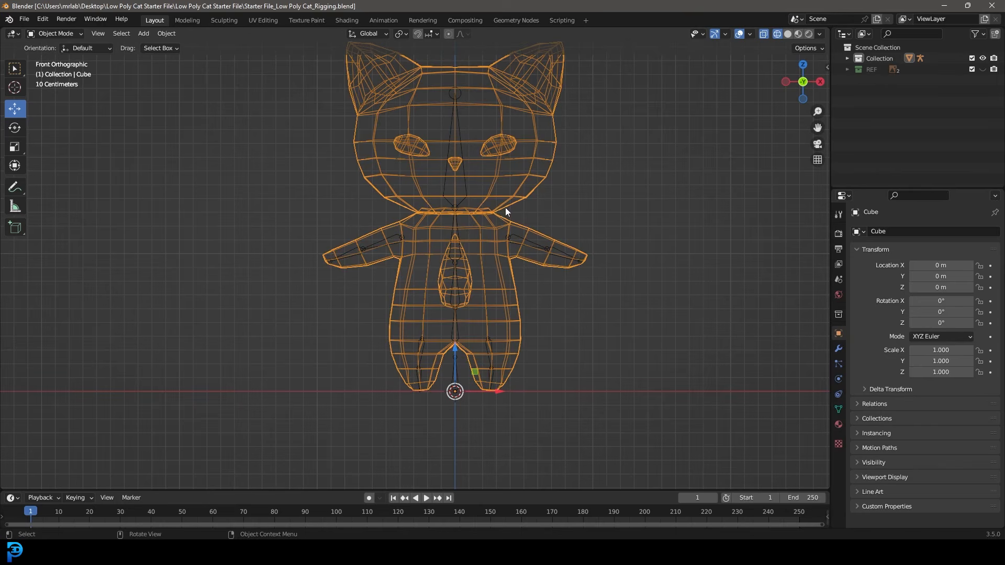
scroll(474, 220, up, 3)
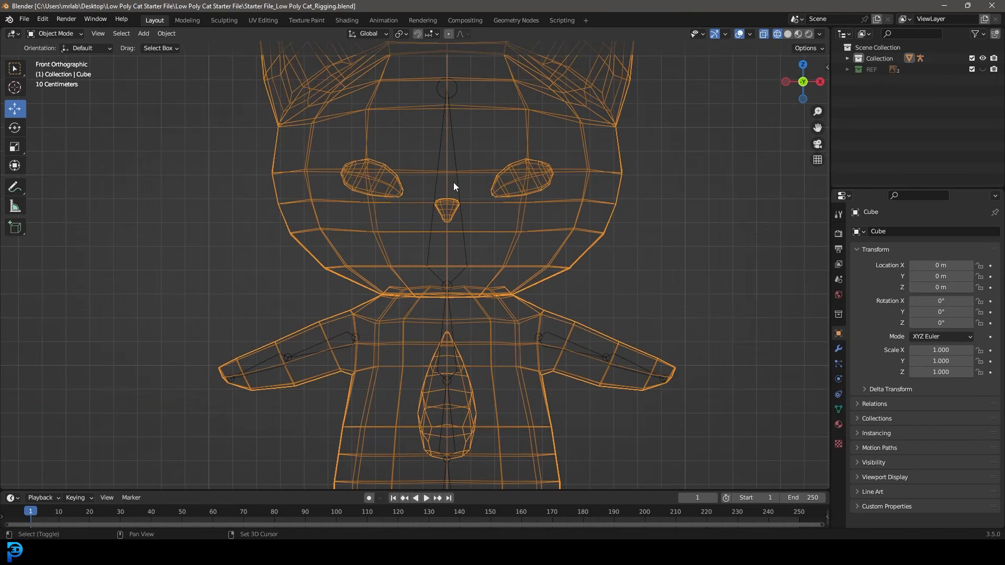
shift+click(454, 184)
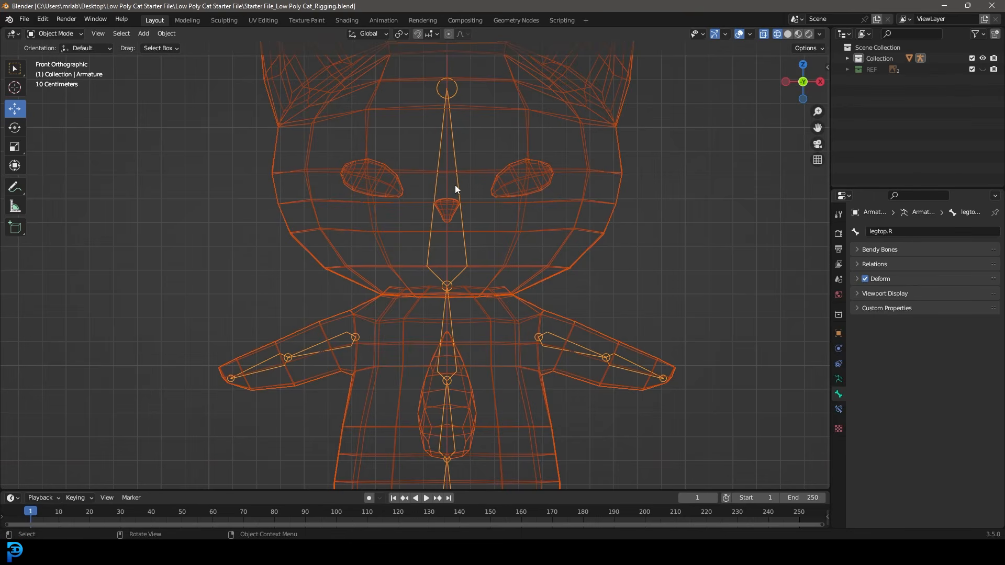
key(ctrl+p)
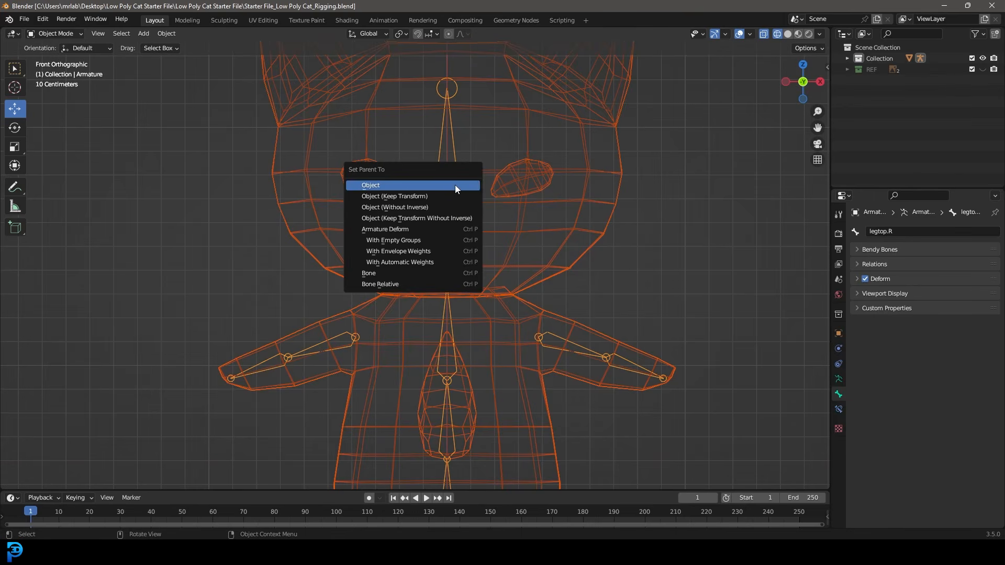
click(421, 262)
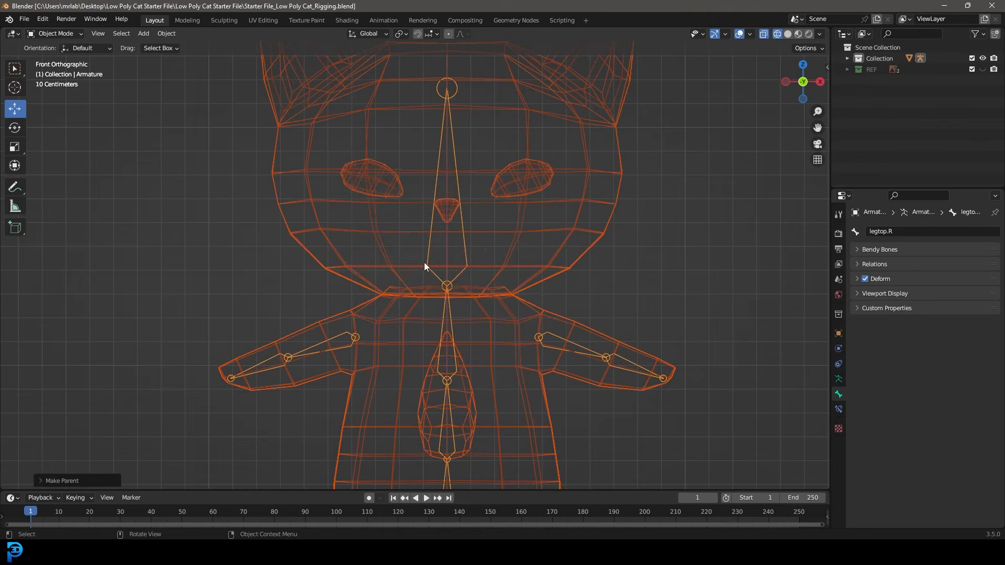
Inspect the bound cat at an angle while toggling the viewport shading, and return to wireframe
scroll(424, 262, down, 5)
middle_drag(435, 202, 416, 194)
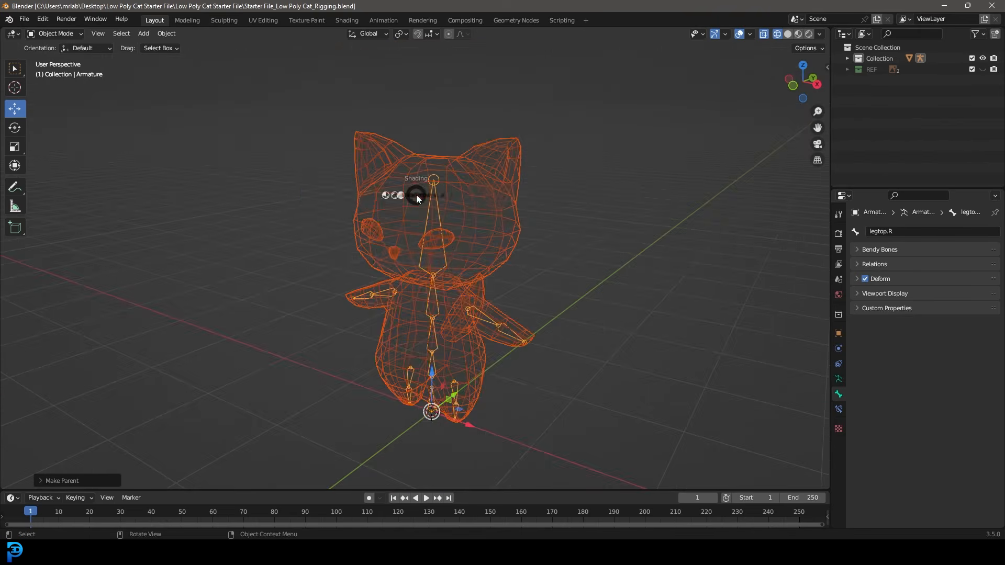
key(z)
click(459, 202)
key(z)
click(368, 208)
Select only the armature, switch it to Pose Mode and try rotating the Head bone to test the deformation
click(437, 197)
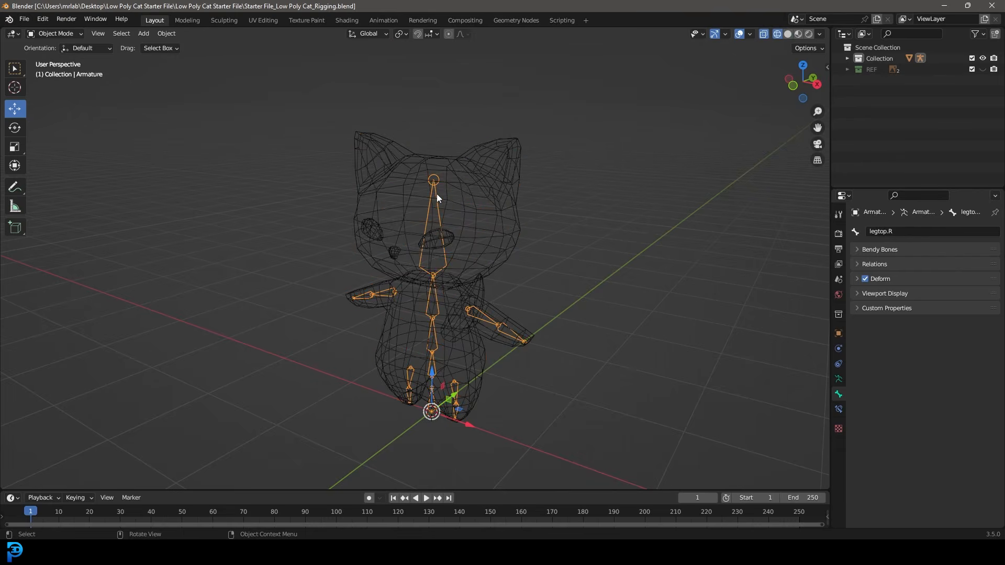
click(55, 33)
click(64, 70)
scroll(440, 214, up, 3)
click(441, 198)
scroll(437, 222, up, 2)
scroll(523, 241, down, 4)
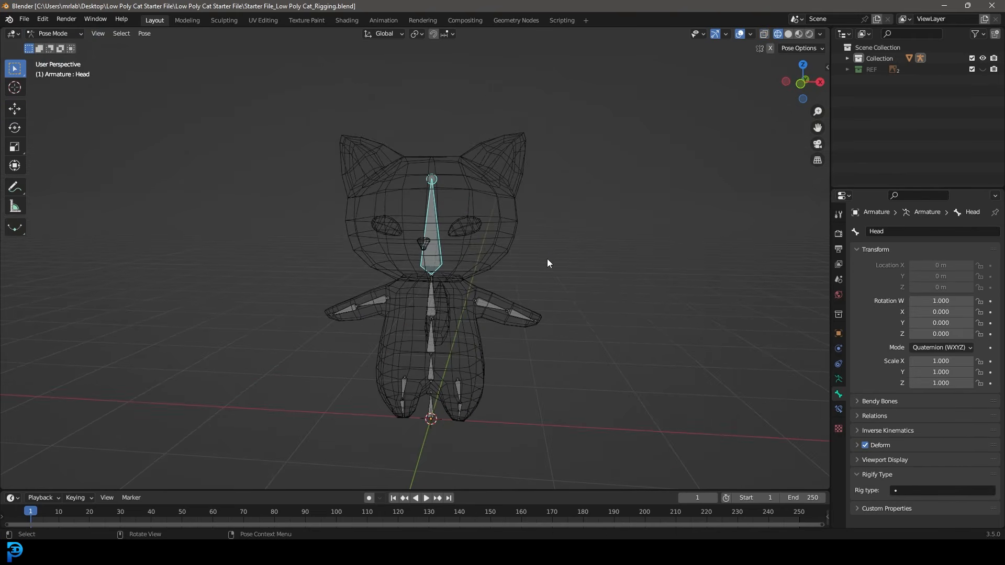
key(r)
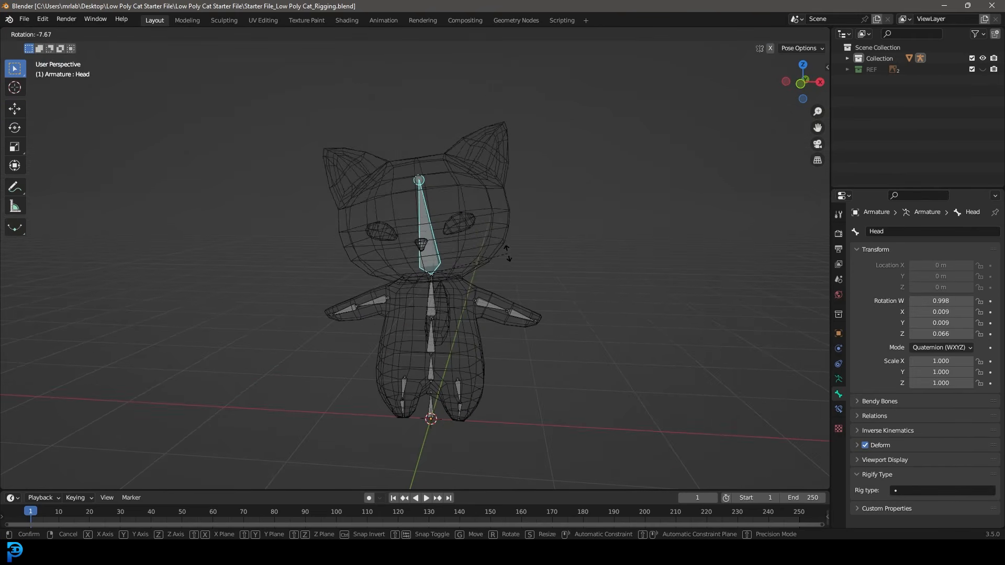
right_click(505, 258)
Try rotating the chest bone to test how the upper body deforms
click(436, 306)
scroll(440, 303, up, 2)
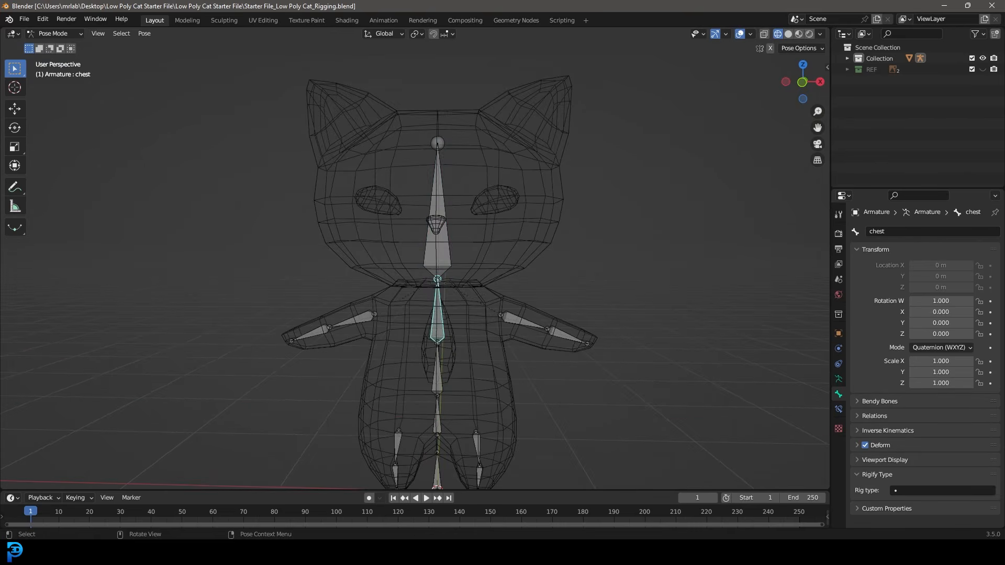
key(r)
right_click(545, 315)
In Edit Mode, duplicate the spine bone in side view and rotate and move the copy into the base of the tail
shift+middle_drag(545, 316, 395, 224)
key(KP_3)
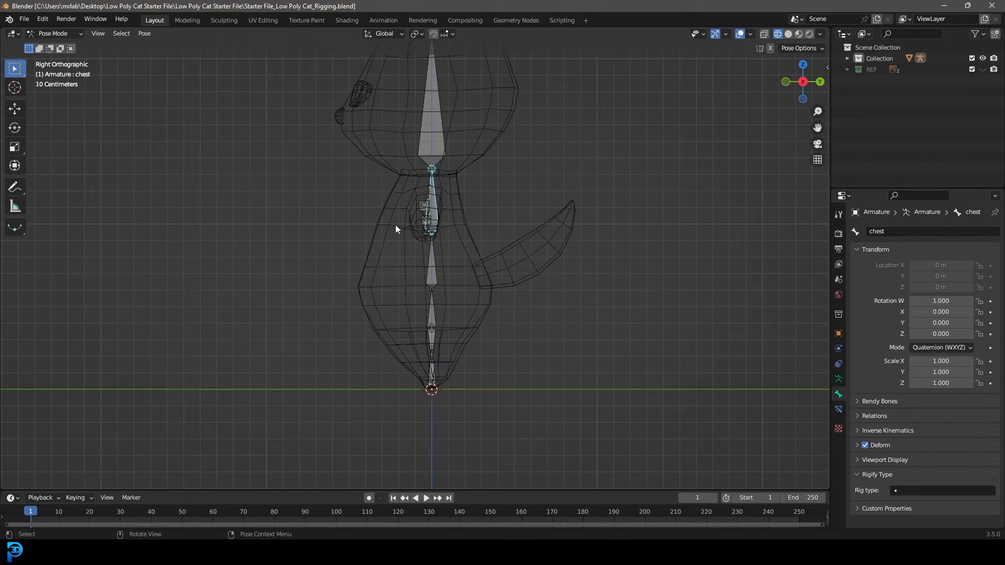
scroll(429, 267, up, 2)
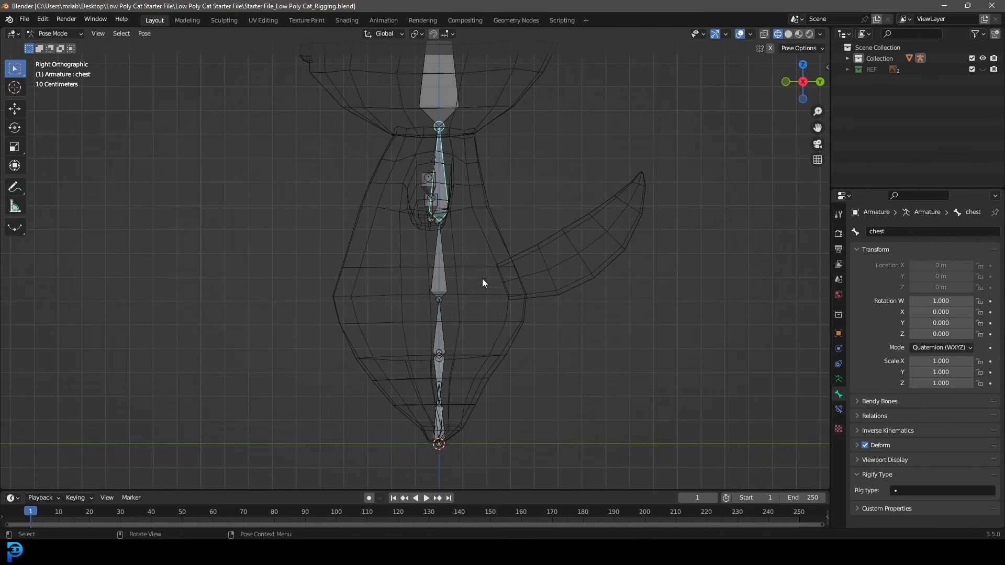
click(50, 33)
click(56, 59)
middle_drag(482, 269, 394, 258)
click(418, 236)
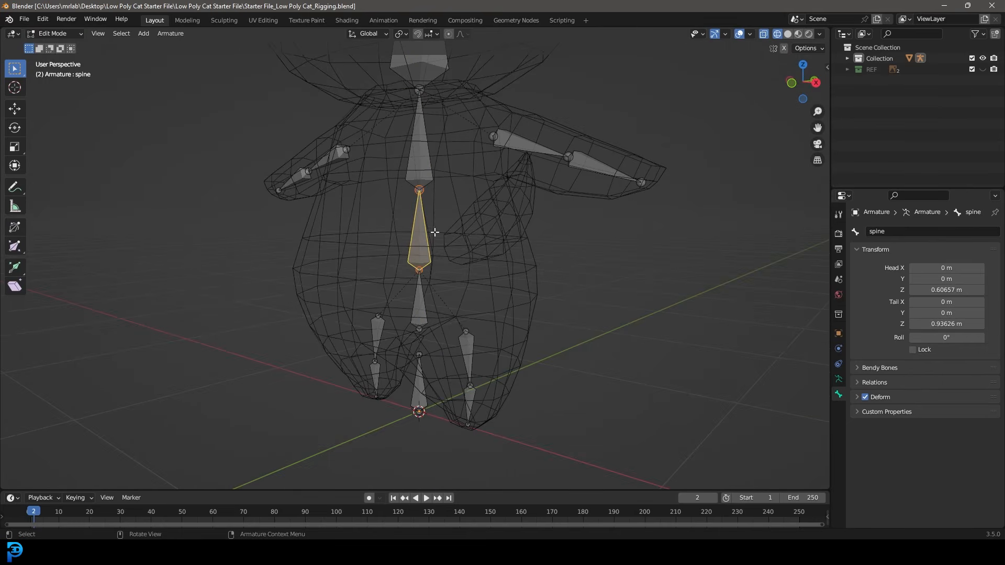
key(KP_3)
scroll(426, 236, up, 3)
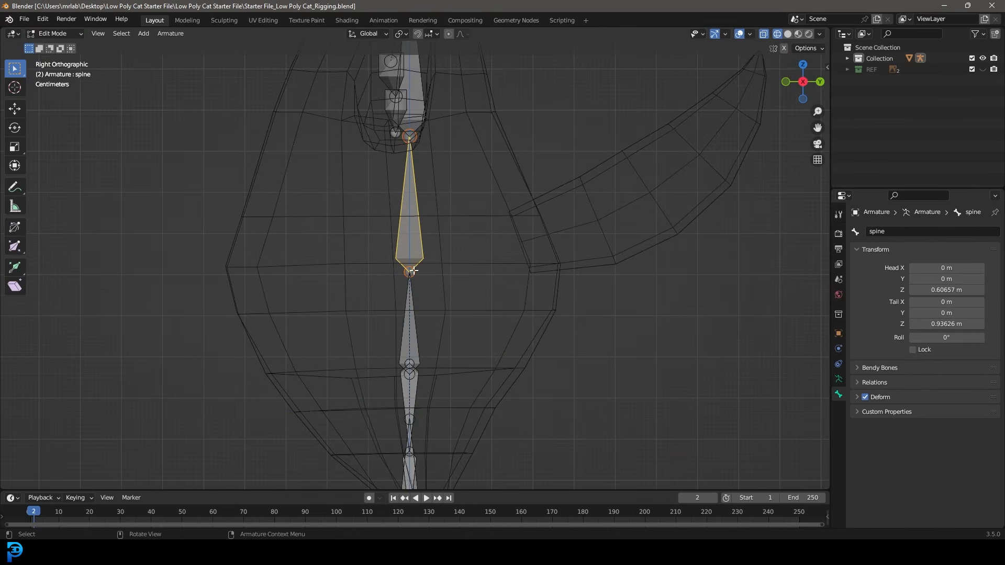
key(shift+d)
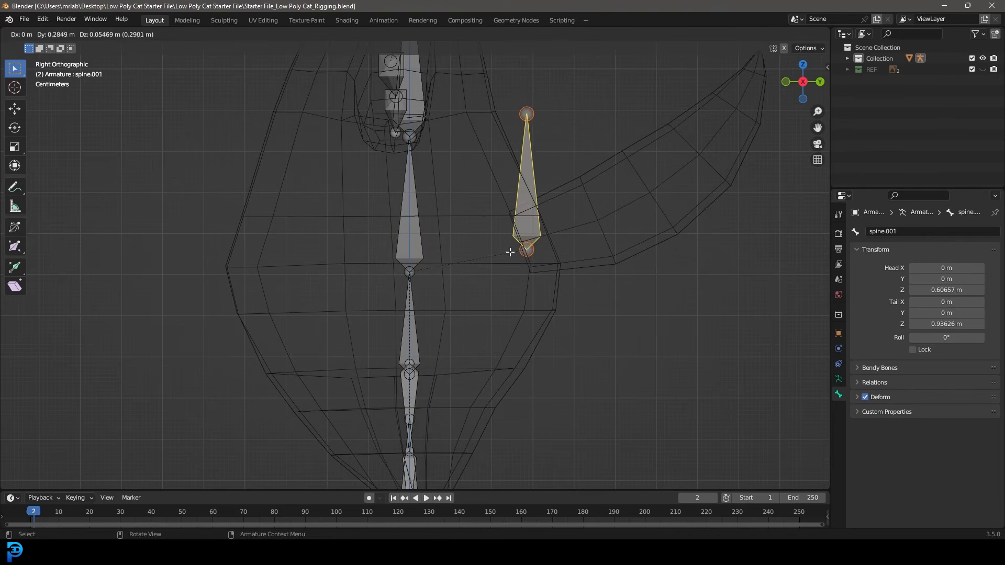
click(515, 250)
key(r)
click(615, 271)
key(g)
click(660, 320)
Rename the duplicated bone as tail
click(884, 232)
text(tail)
key(Return)
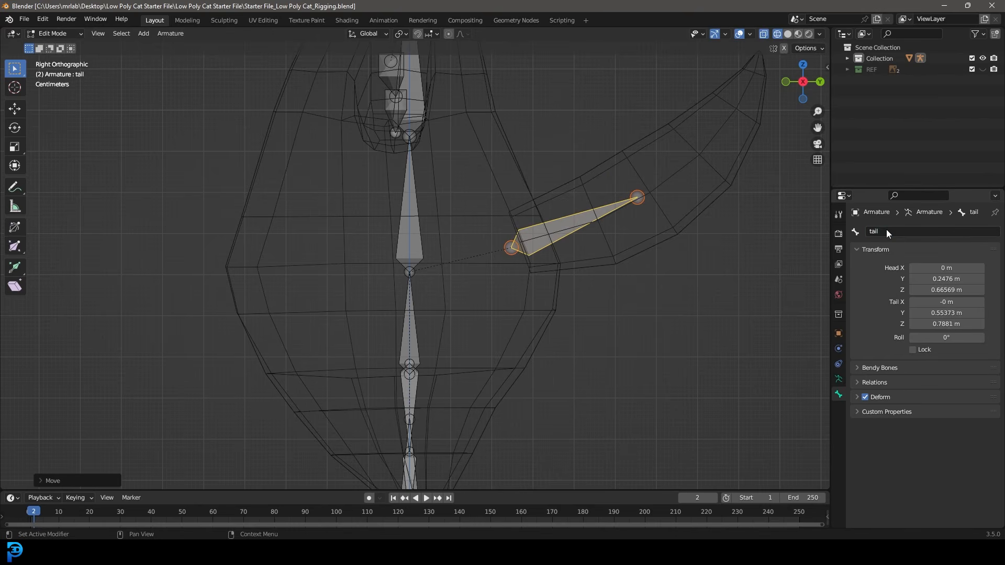
Shorten the tail bone at its outer joint and extrude two more bones from it toward the tail's tip
click(634, 199)
key(g)
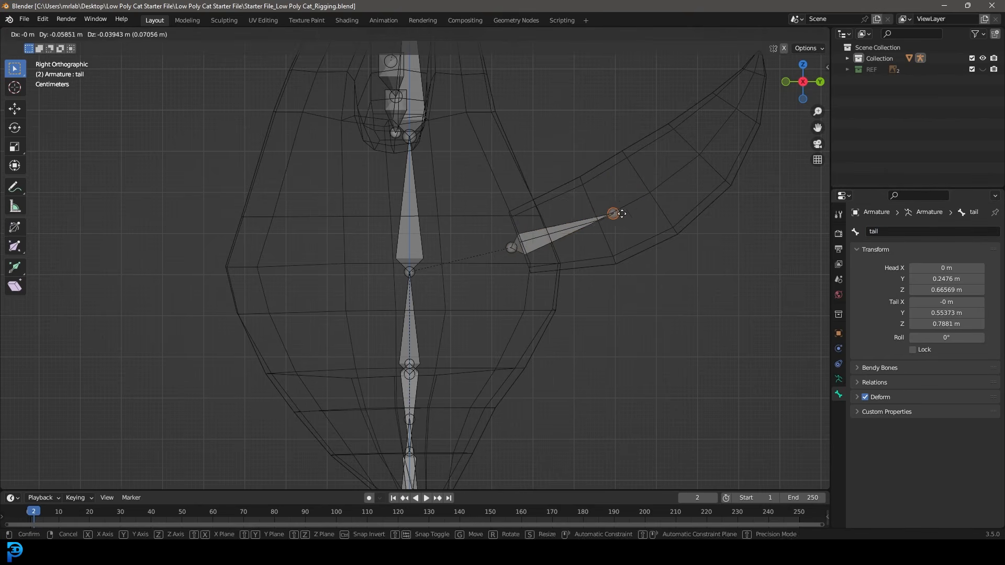
click(600, 220)
key(e)
click(665, 188)
key(e)
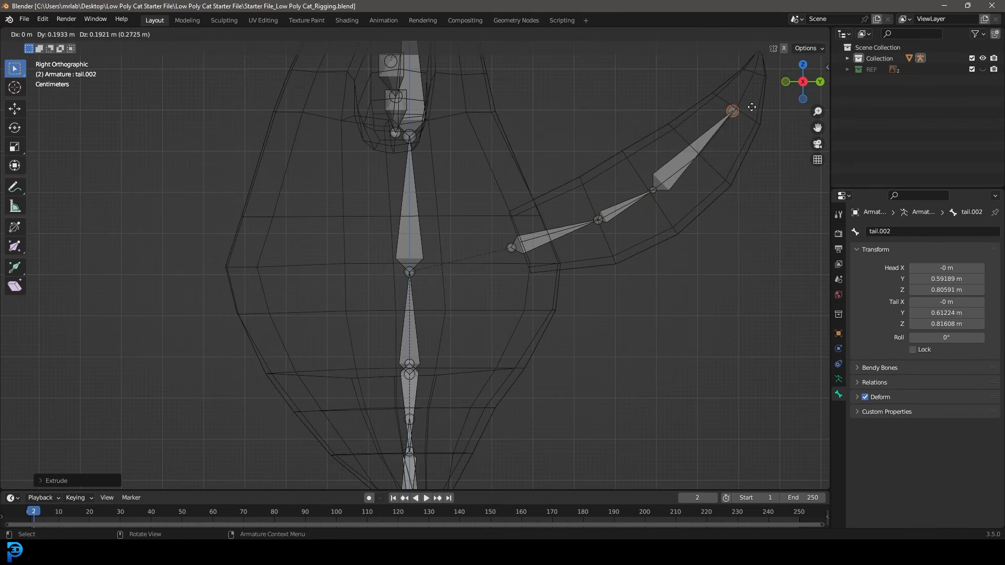
click(754, 105)
Reposition the middle tail bone, its outer joint and the end joint so the chain follows the tail's curve to the tip
click(629, 207)
key(g)
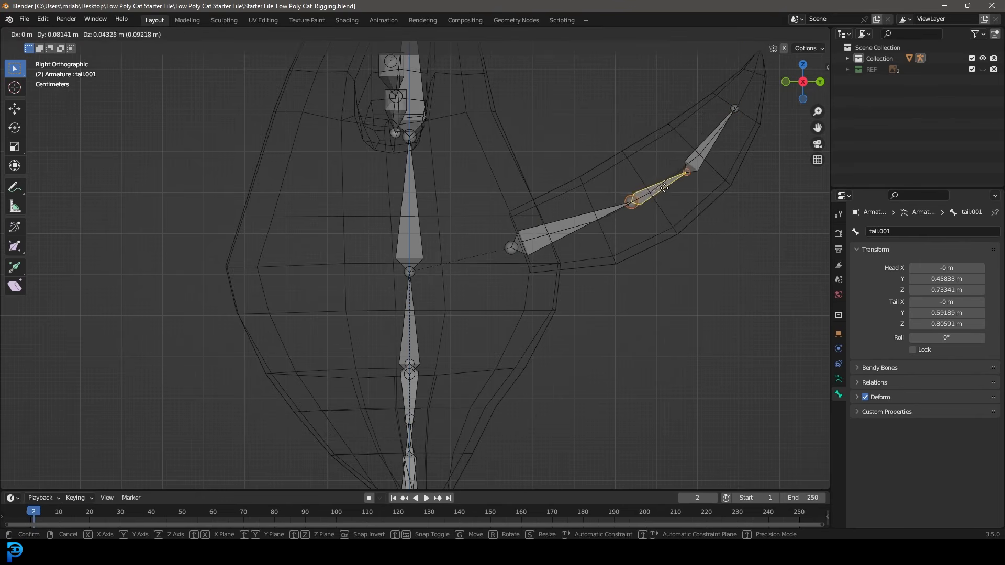
click(757, 80)
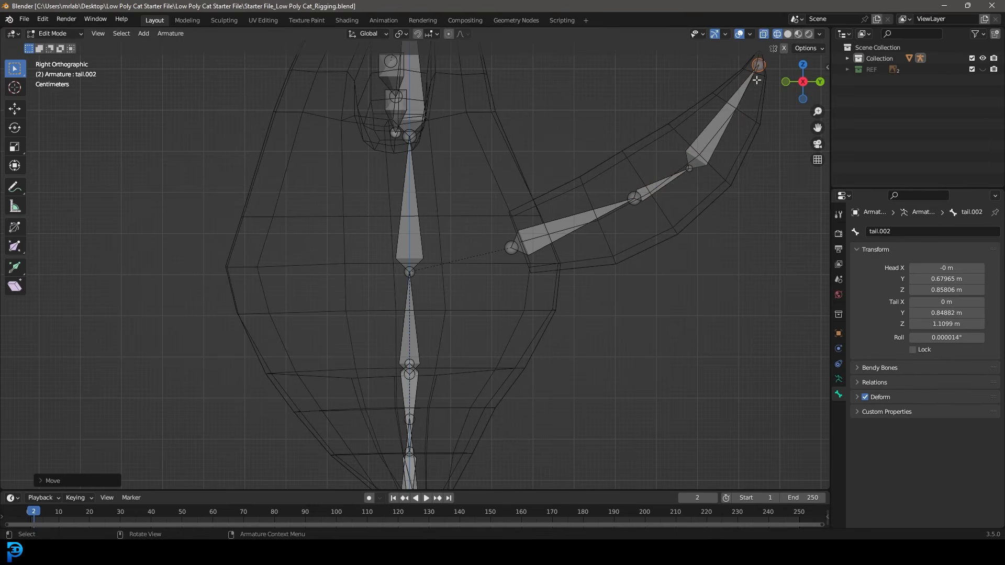
click(686, 166)
key(g)
click(692, 151)
Back in Object Mode, parent the cat mesh to the armature again with automatic weights to include the tail bones
scroll(483, 260, down, 5)
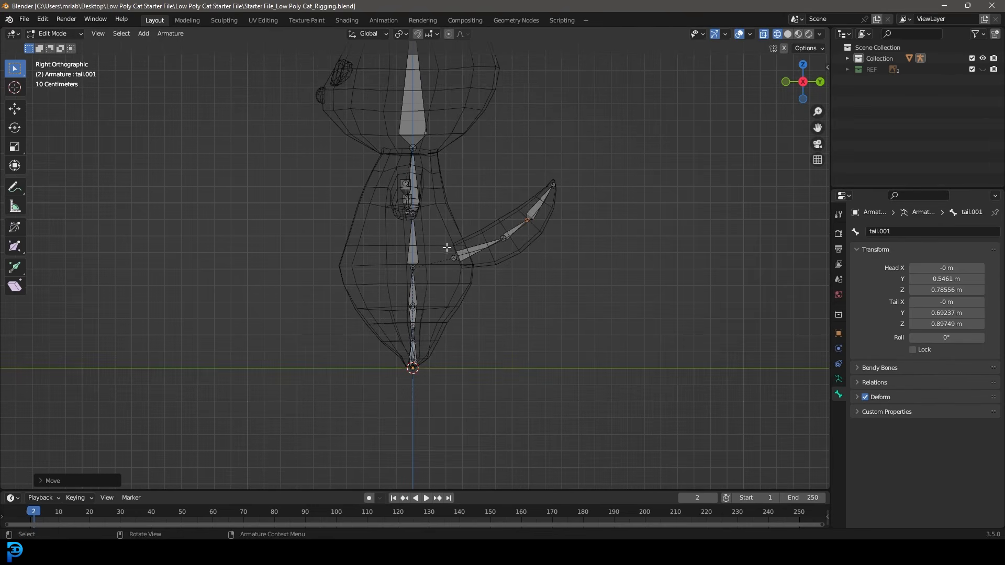
click(55, 33)
click(59, 46)
middle_drag(329, 118, 515, 115)
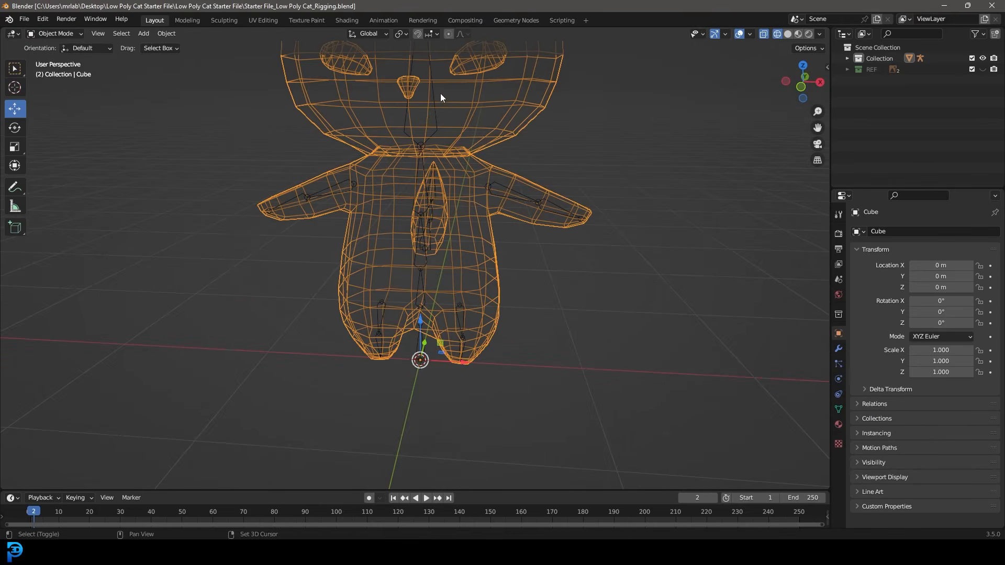
shift+click(437, 120)
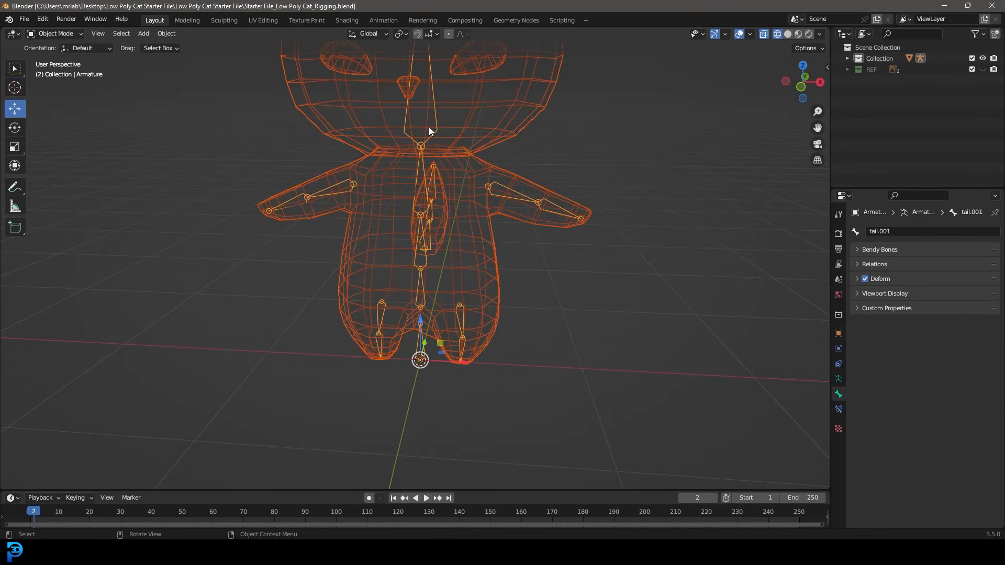
key(ctrl+p)
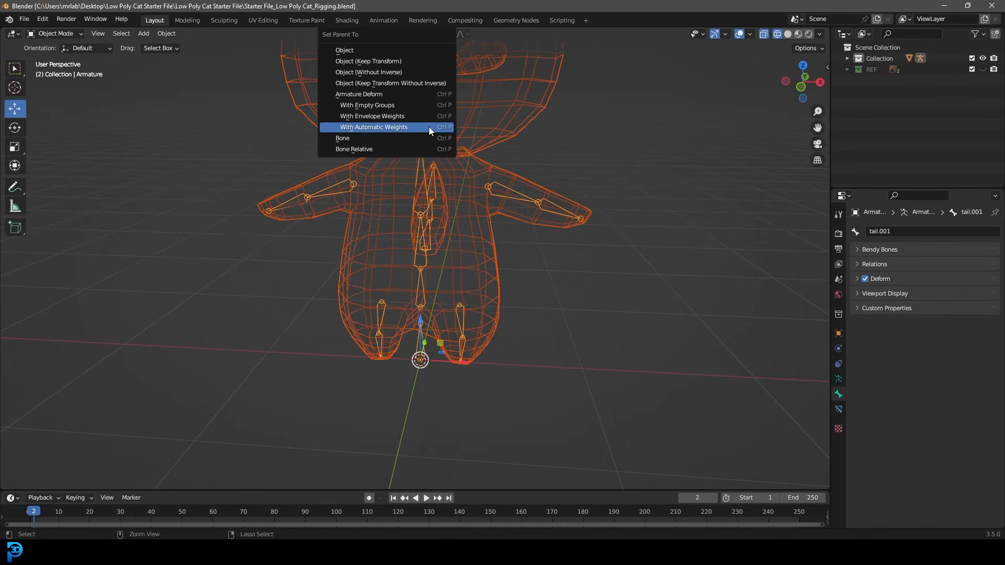
click(396, 129)
Select the armature alone, switch it to Pose Mode and check the middle and end tail bones from several angles
scroll(494, 161, down, 3)
middle_drag(495, 160, 416, 174)
scroll(482, 242, up, 3)
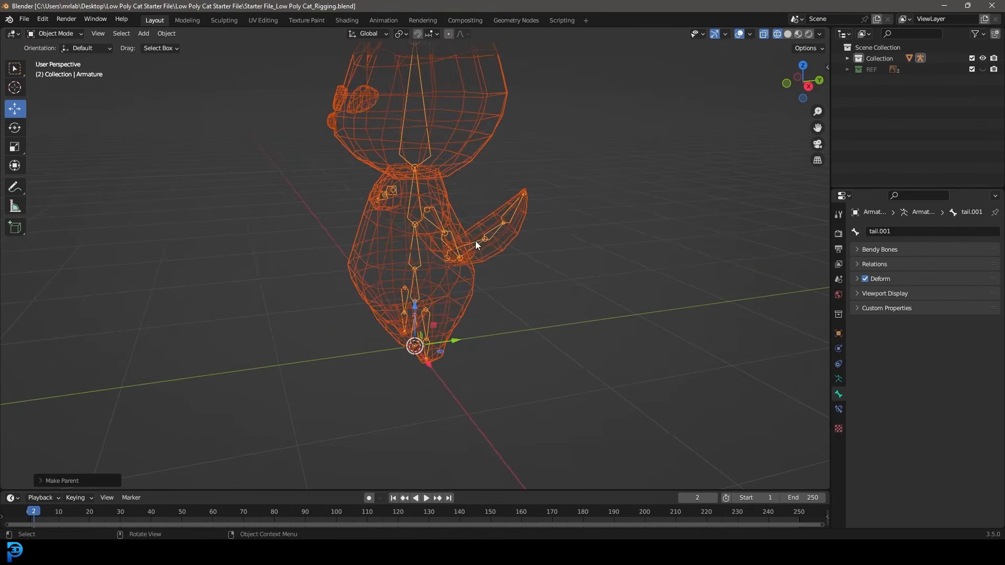
click(484, 235)
click(486, 234)
click(55, 34)
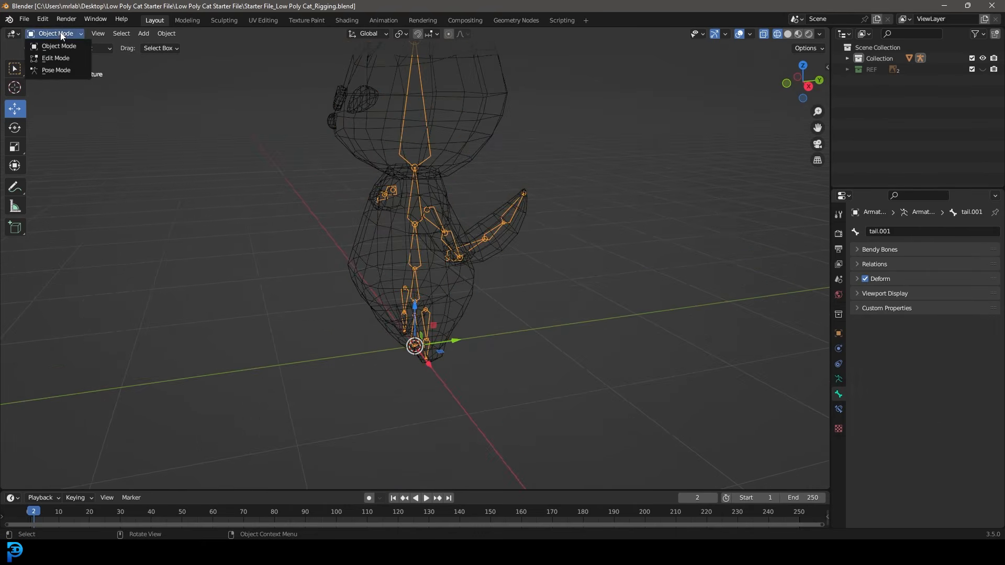
click(52, 71)
click(488, 242)
middle_drag(491, 256, 635, 332)
click(532, 223)
middle_drag(531, 223, 507, 361)
Try moving the Base bone in front view to test whether the whole cat follows
key(KP_1)
scroll(507, 361, up, 2)
scroll(428, 415, down, 3)
click(429, 403)
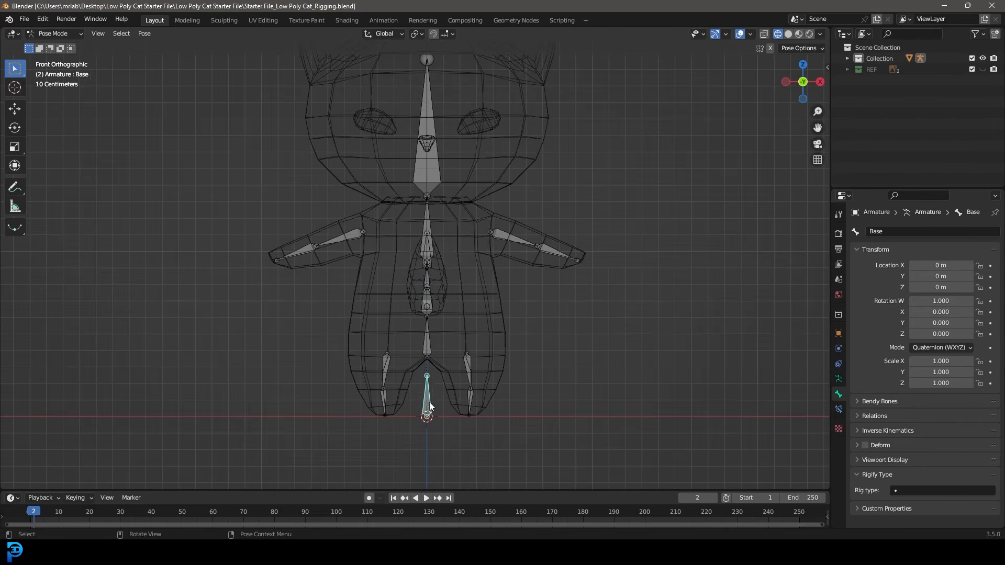
scroll(429, 400, down, 2)
key(g)
right_click(437, 368)
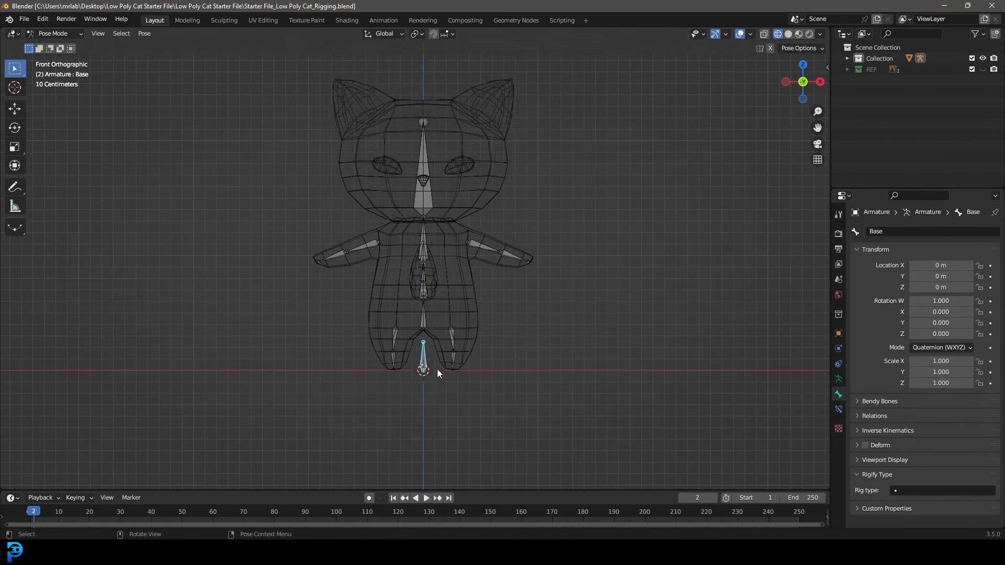
Try rotating the left upper and lower leg bones to test how the leg deforms
scroll(438, 353, up, 2)
click(469, 365)
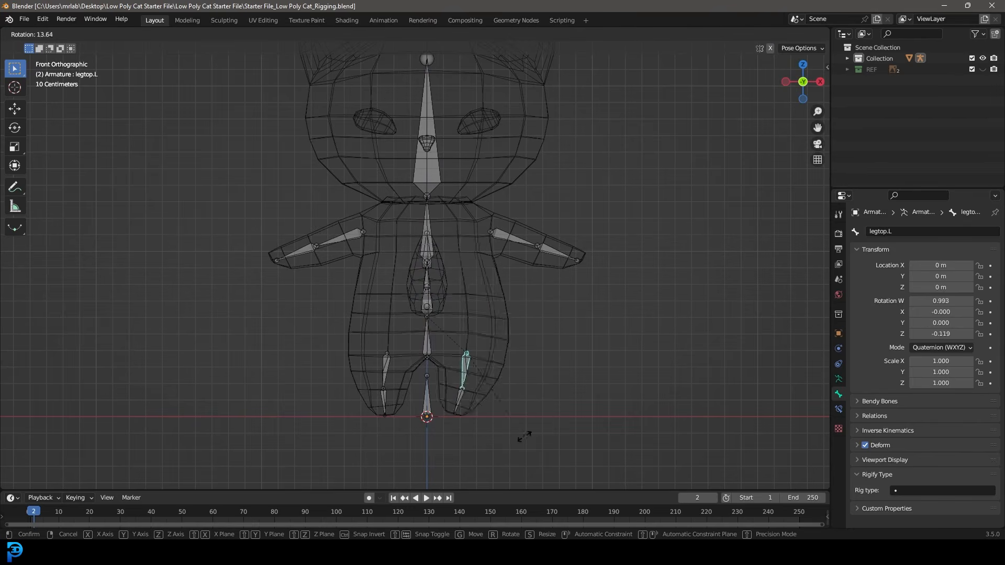
click(471, 405)
key(r)
right_click(547, 389)
Switch the viewport from wireframe to solid shading
key(z)
click(525, 338)
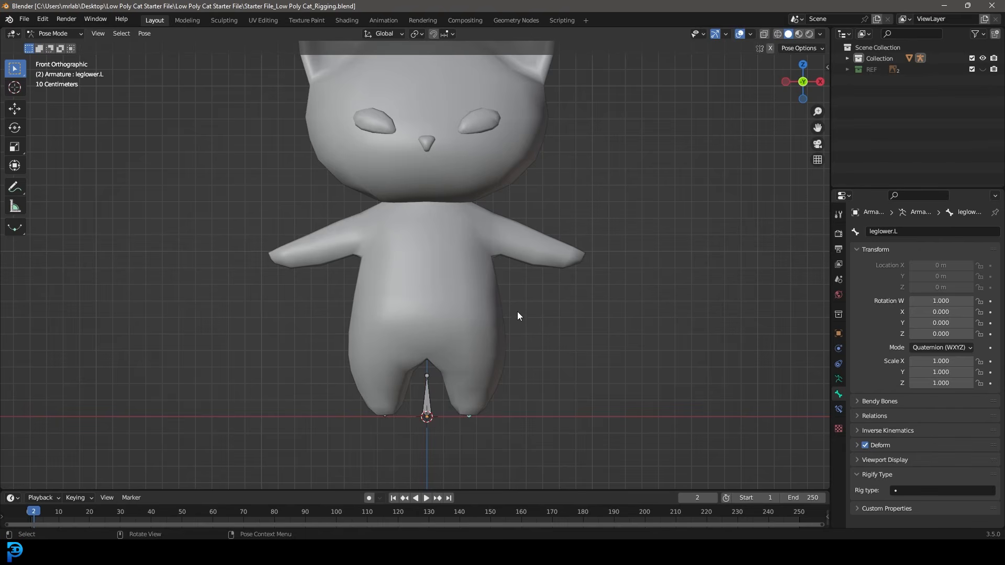
key(z)
click(600, 312)
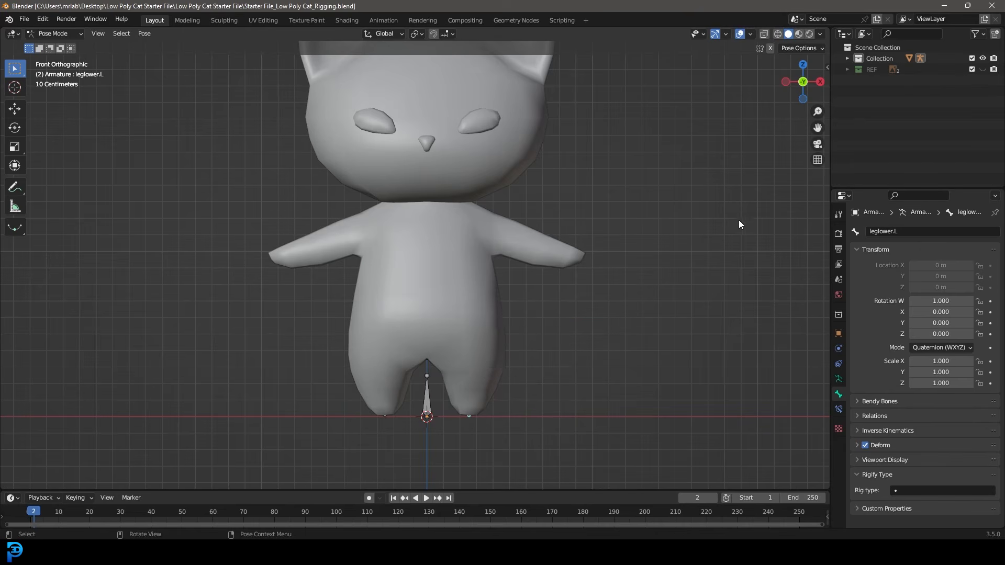
Turn on In Front in the armature's viewport display so its bones draw over the cat mesh
click(839, 379)
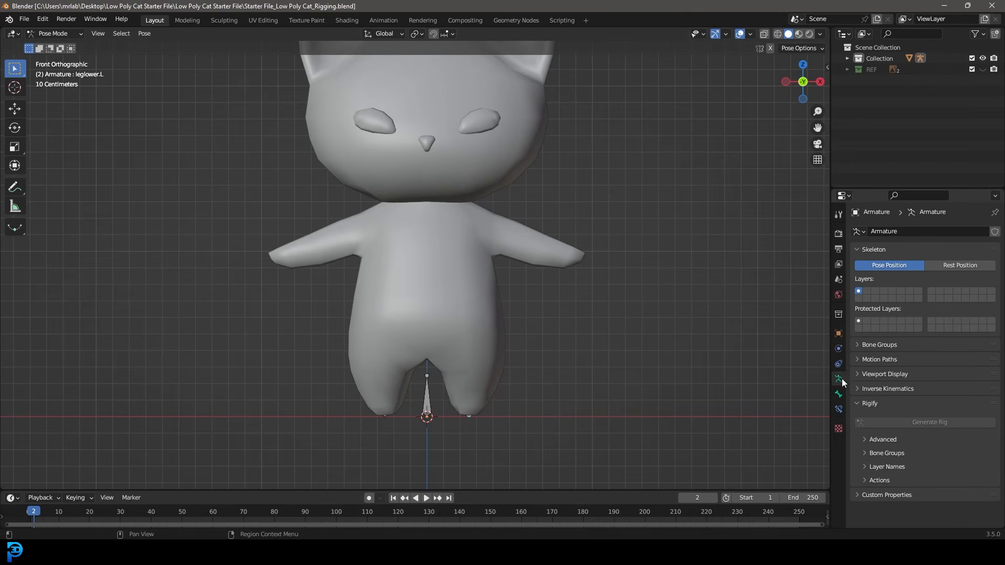
click(875, 374)
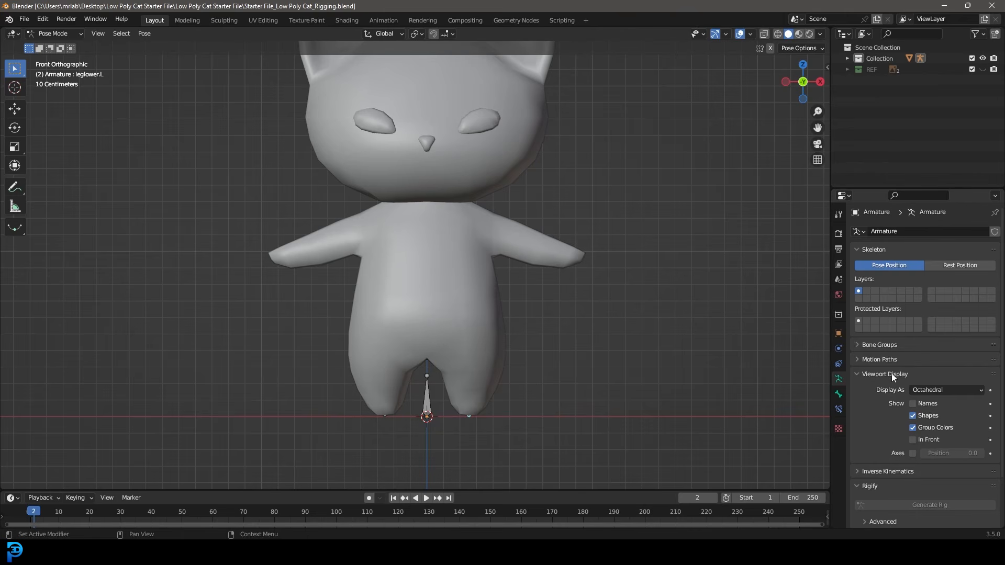
click(913, 439)
mouse_move(459, 240)
middle_down()
mouse_move(451, 269)
mouse_move(300, 293)
mouse_move(548, 271)
middle_up()
scroll(494, 226, up, 5)
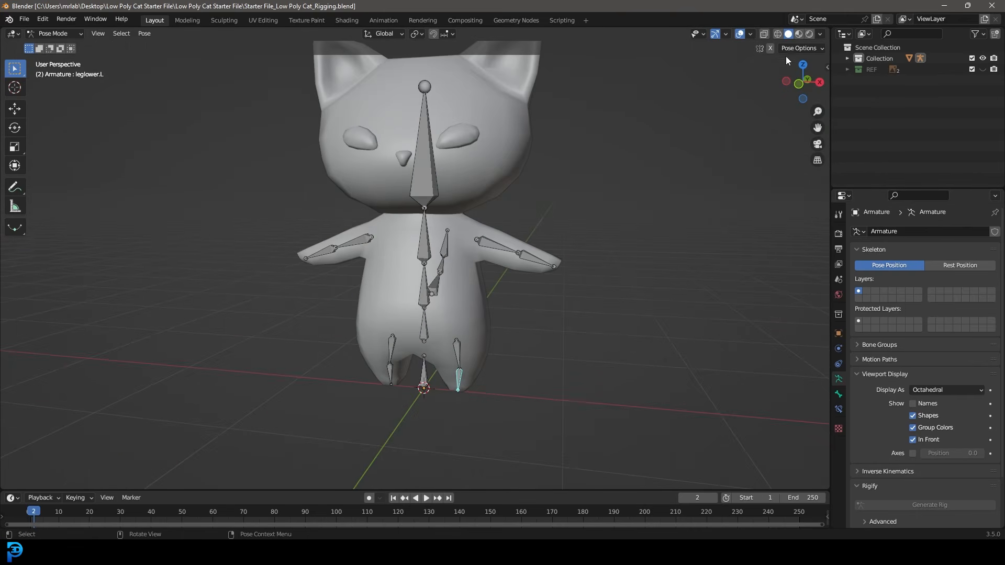
Set the solid viewport shading color to Texture to show the cat's painted colors
click(820, 34)
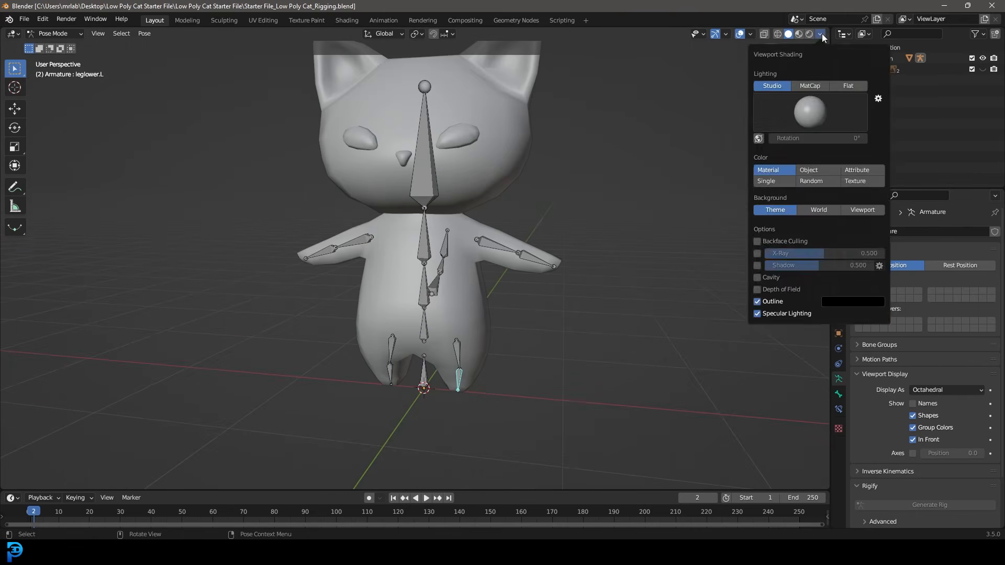
click(856, 184)
mouse_move(553, 213)
middle_down()
mouse_move(419, 212)
mouse_move(408, 250)
mouse_move(557, 218)
middle_up()
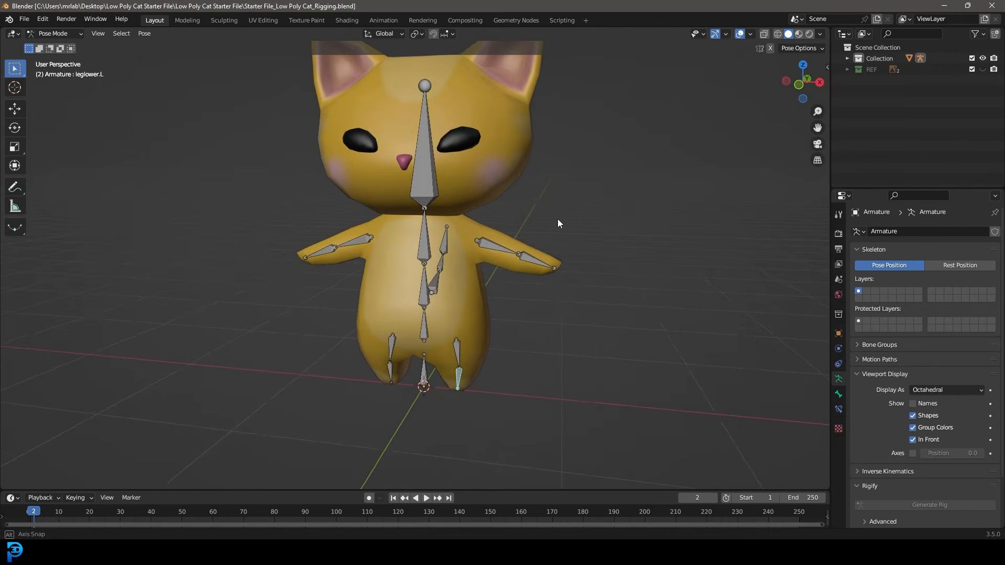
scroll(499, 187, down, 1)
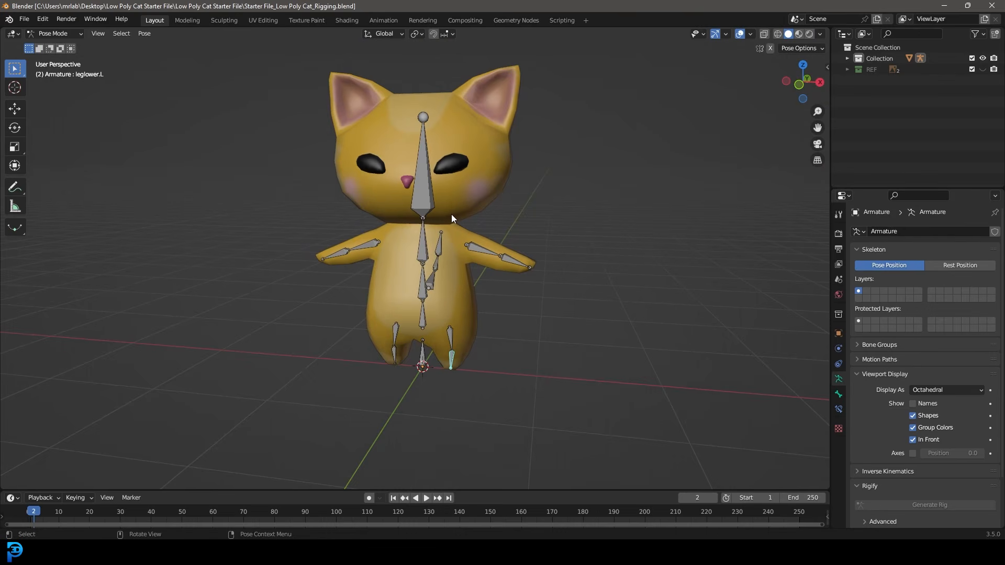
In front view, try tilting the Head bone sideways, and select the chest bone
key(KP_1)
scroll(461, 228, up, 3)
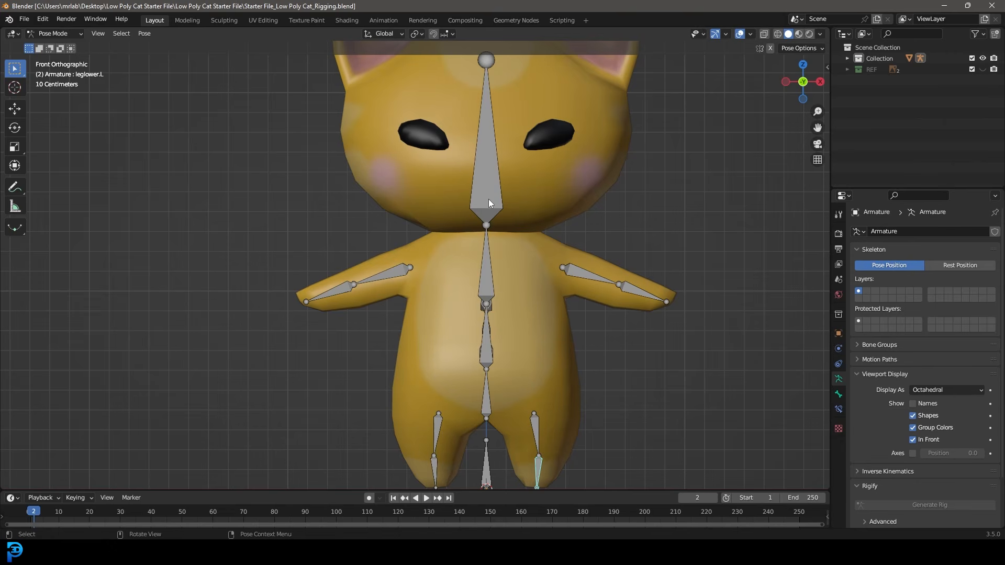
click(489, 199)
scroll(489, 198, down, 3)
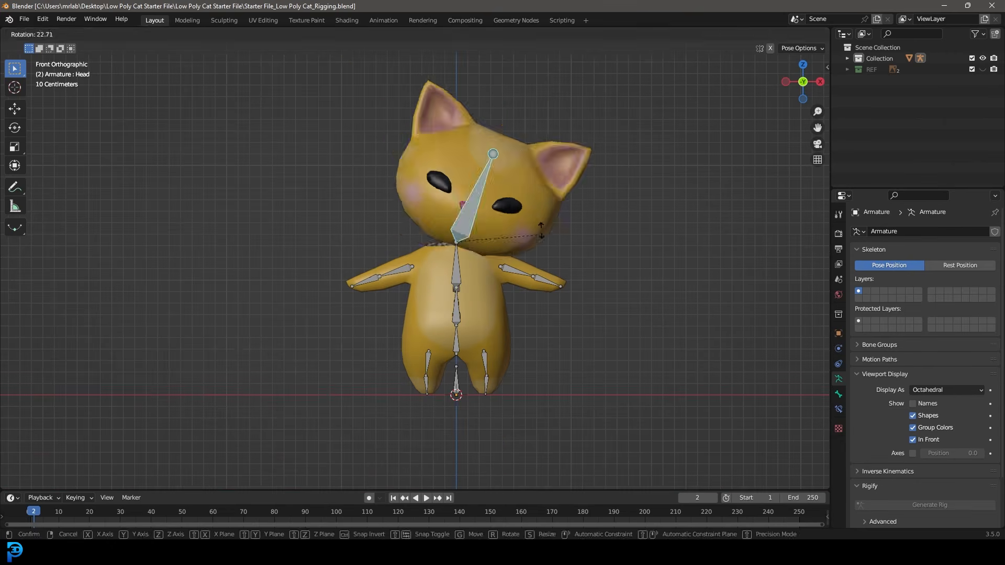
click(454, 268)
scroll(490, 279, up, 3)
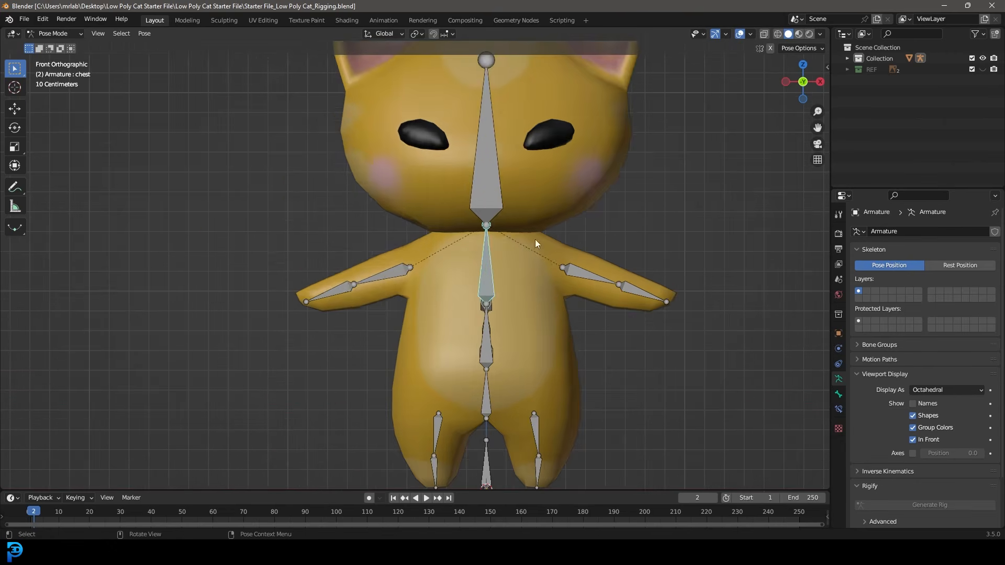
Try rotating the Head bone far to one side and inspect the neck area under the head
click(487, 187)
key(r)
click(526, 234)
scroll(599, 211, up, 3)
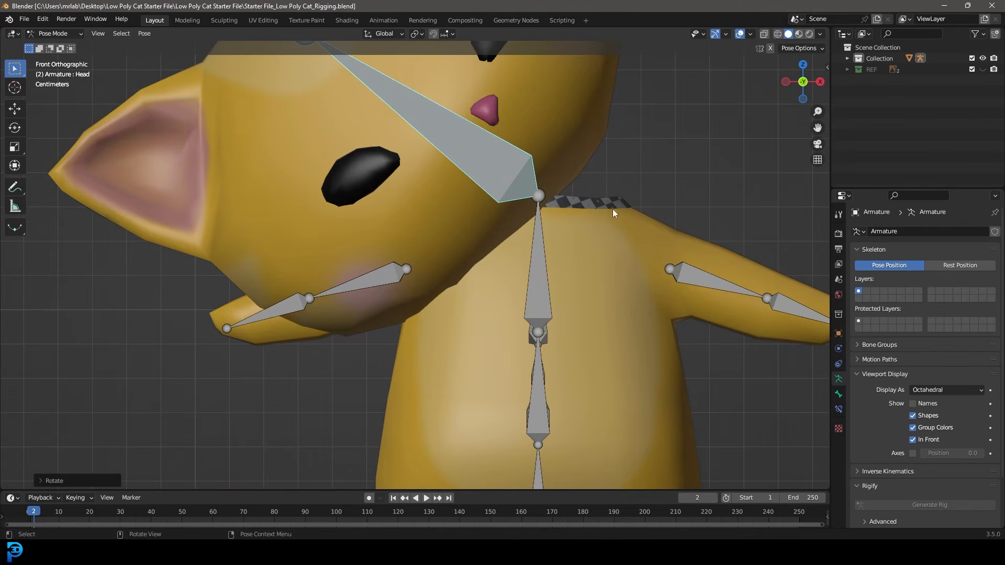
middle_drag(558, 202, 544, 251)
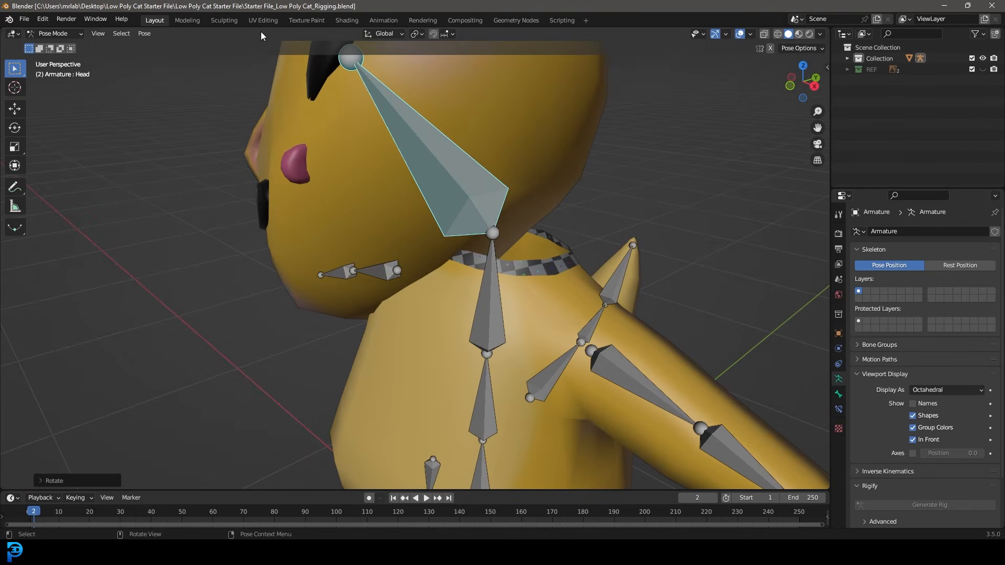
mouse_move(469, 285)
middle_down()
mouse_move(537, 262)
mouse_move(472, 268)
middle_up()
Undo the Head bone rotation, save the blend file and return to front view
key(ctrl+z)
scroll(526, 264, down, 4)
scroll(468, 269, up, 4)
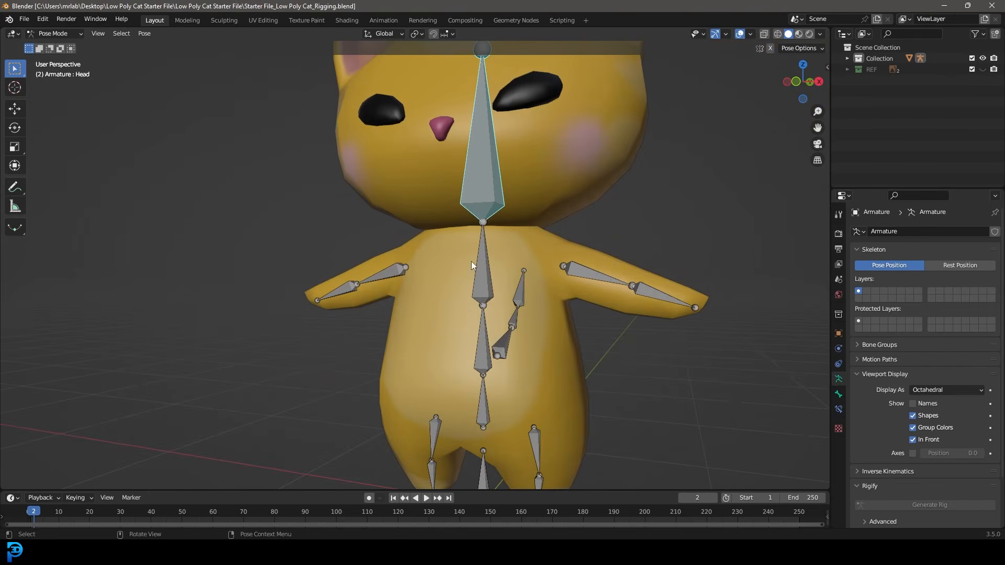
key(ctrl+s)
key(KP_1)
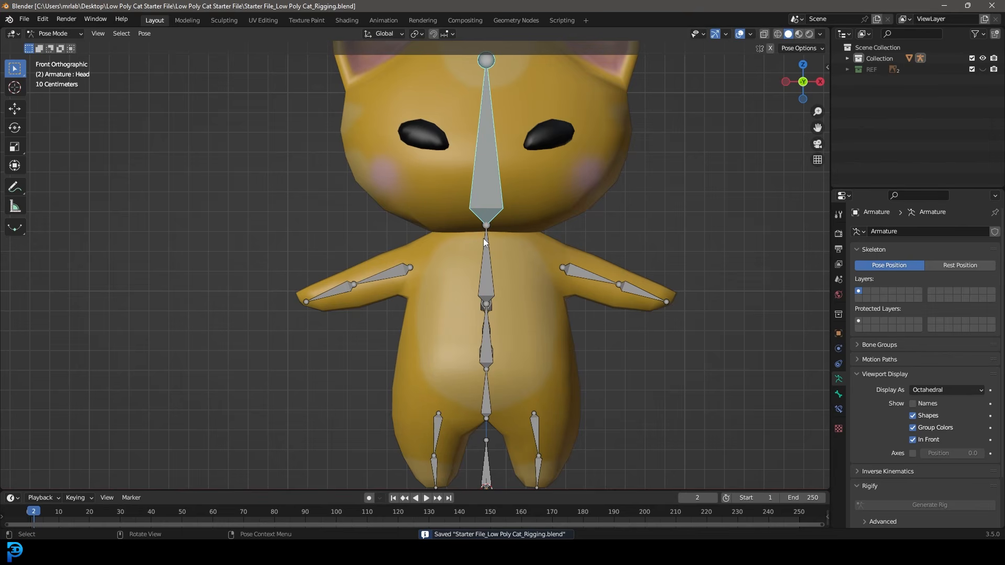